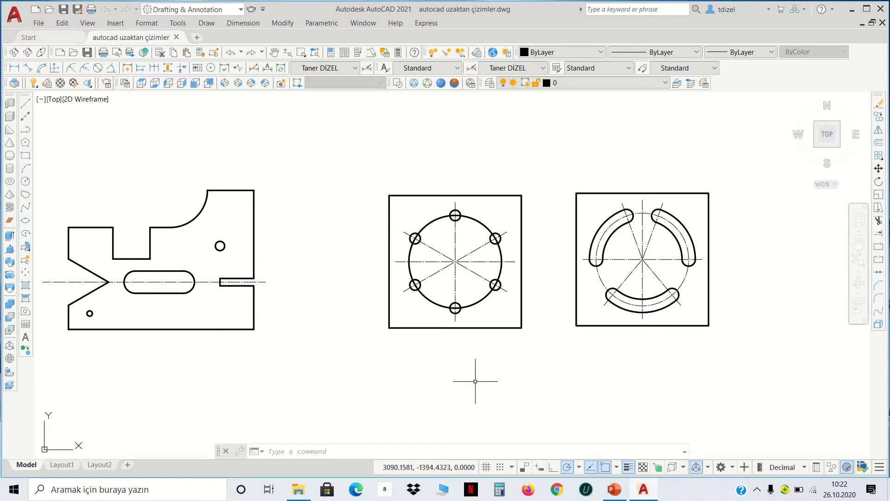
In empty space, draw a closed four-line rectangle with LINE, ending at its start point
scroll(444, 342, "down", 8)
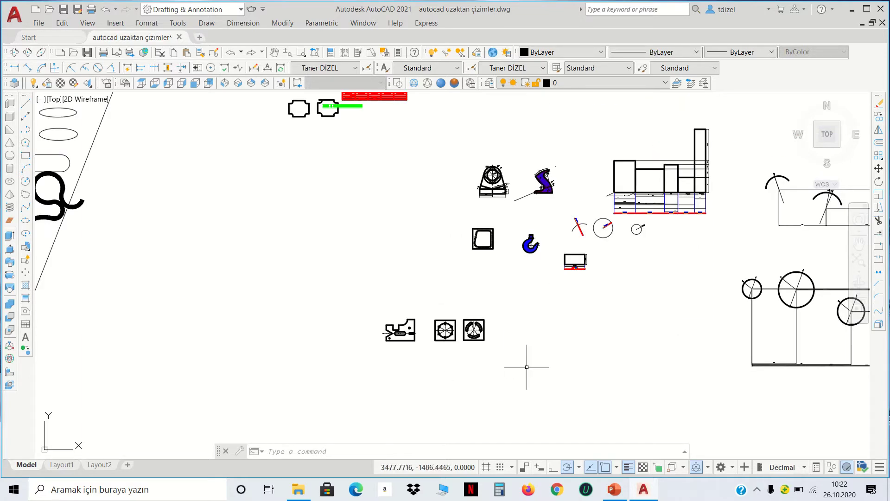
middle_click_drag(465, 376, 491, 234)
scroll(418, 327, "up", 4)
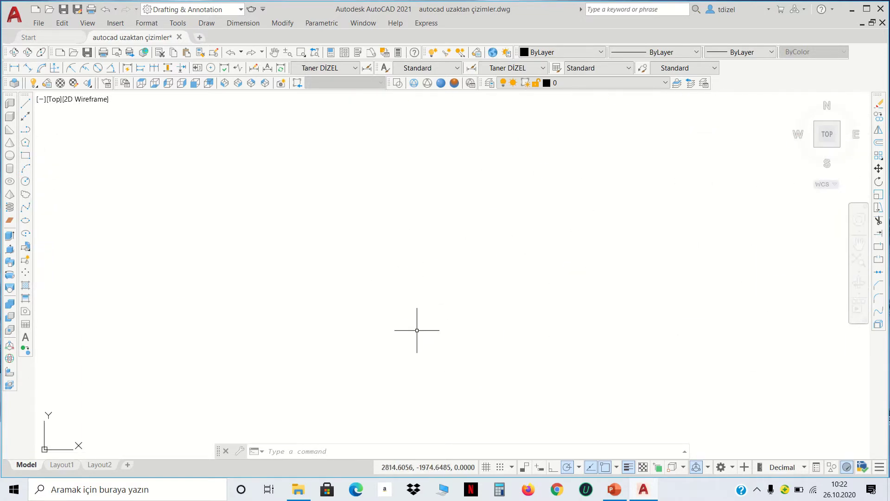
scroll(370, 264, "down", 1)
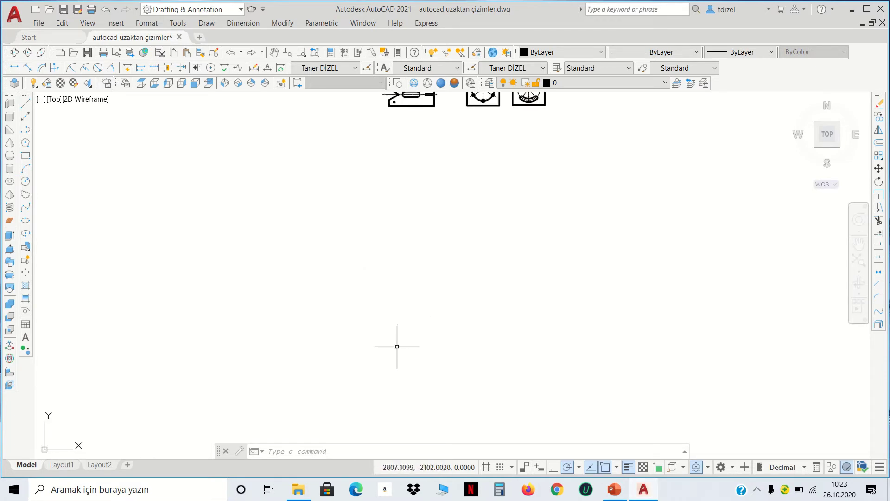
left_click(25, 106)
left_click(301, 285)
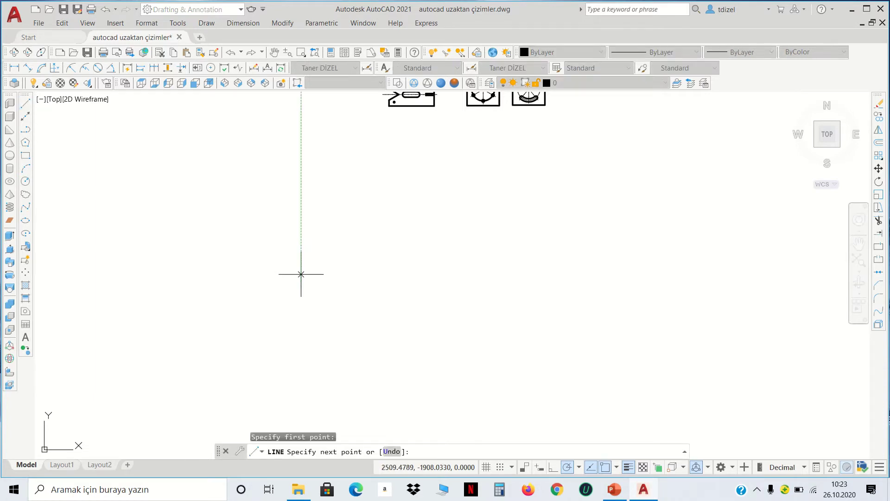
left_click(301, 221)
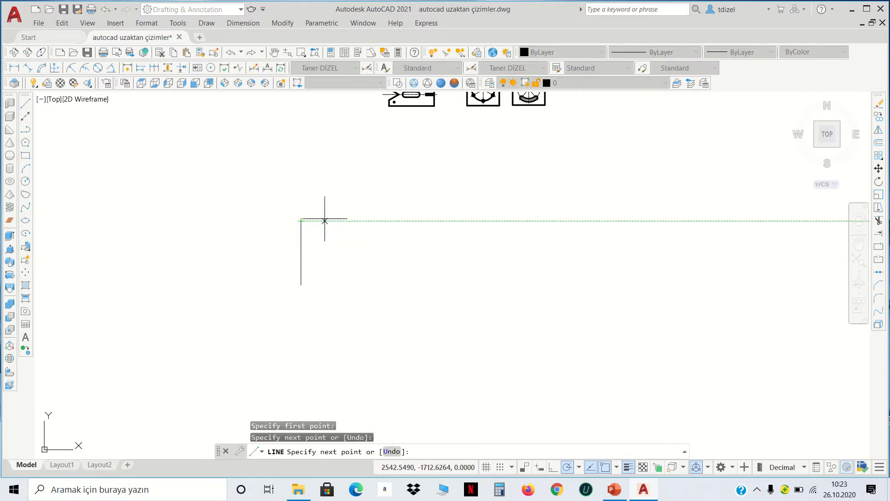
left_click(386, 221)
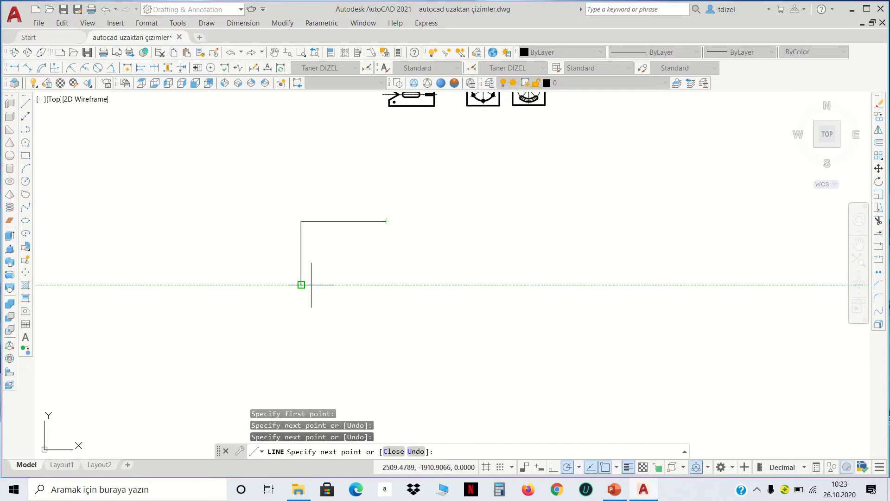
left_click(385, 285)
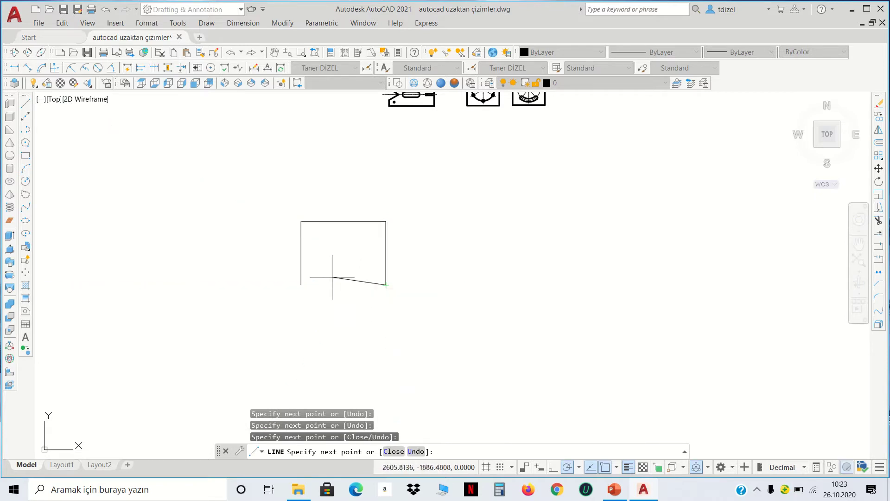
left_click(301, 285)
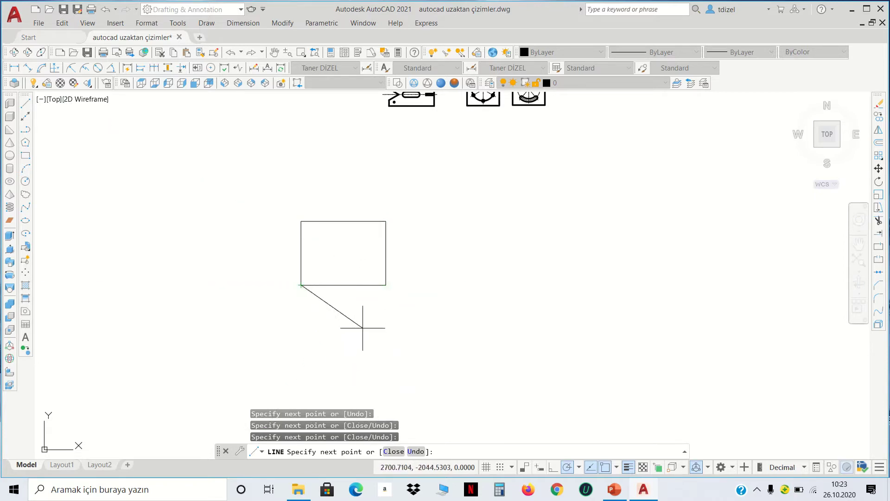
key("Return")
scroll(483, 254, "up", 2)
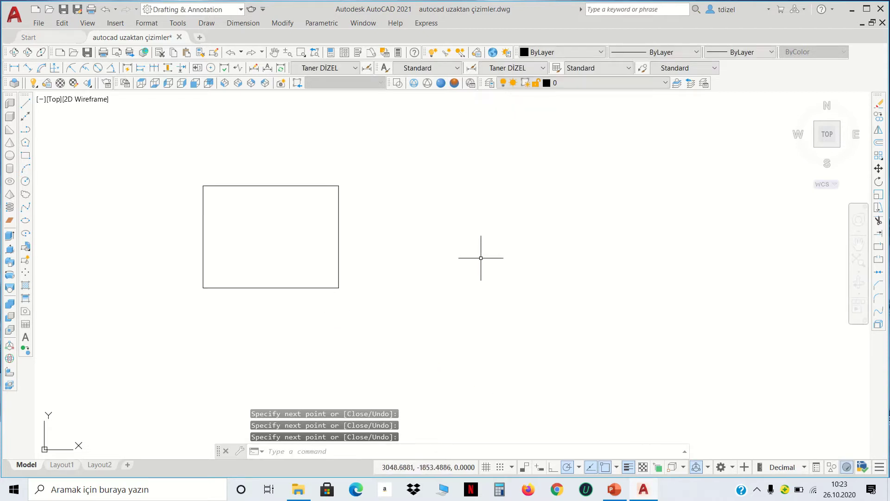
middle_click_drag(483, 255, 410, 288)
Begin the stepped outline: tall left side, short top-left edge, small step down, long top edge
key("Return")
left_click(411, 312)
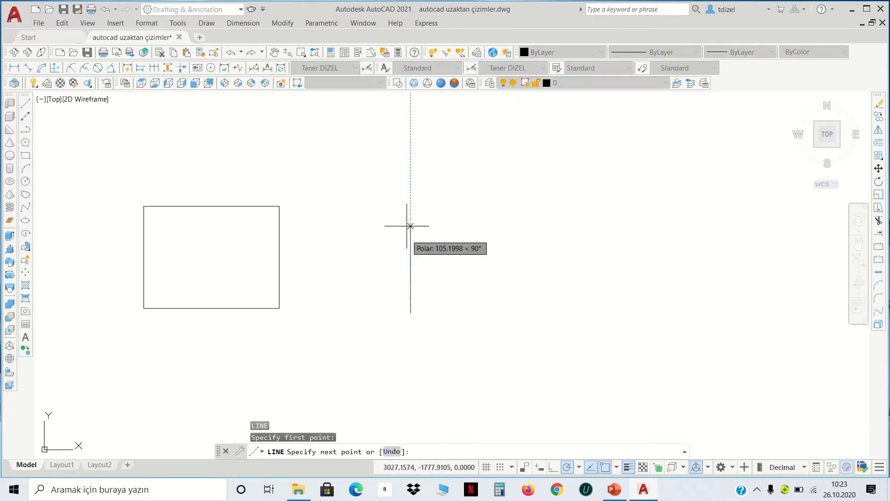
left_click(410, 208)
left_click(454, 208)
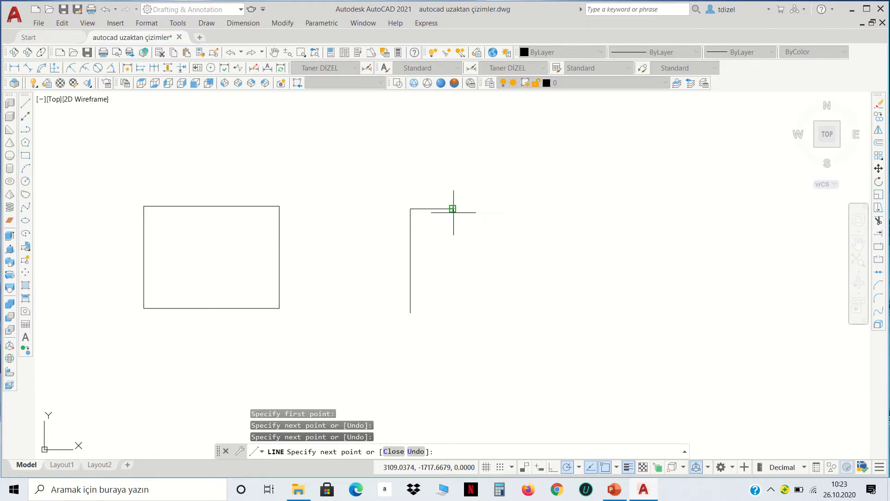
left_click(453, 222)
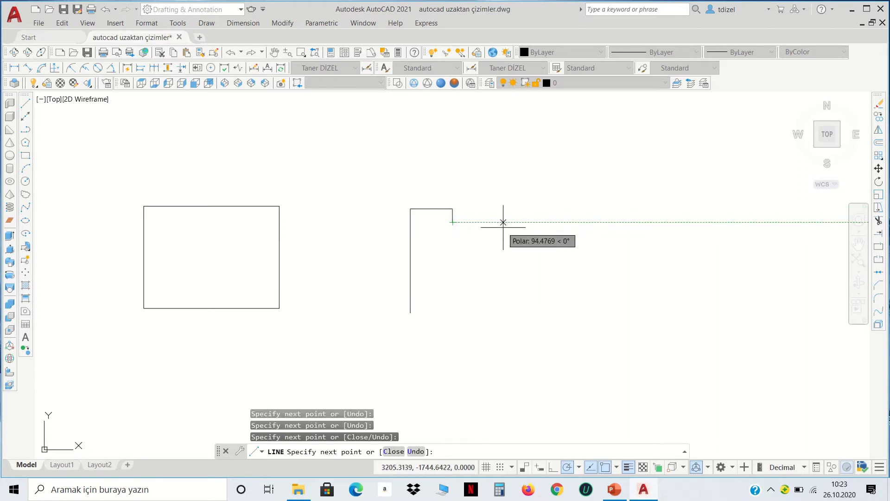
left_click(576, 222)
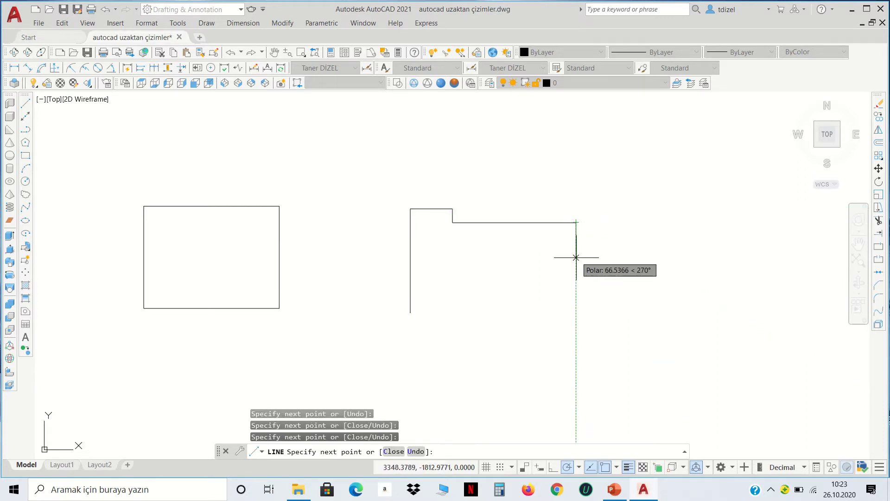
Finish the outline's right step, right side, bottom and bottom-left notch, closing at the start
left_click(589, 258)
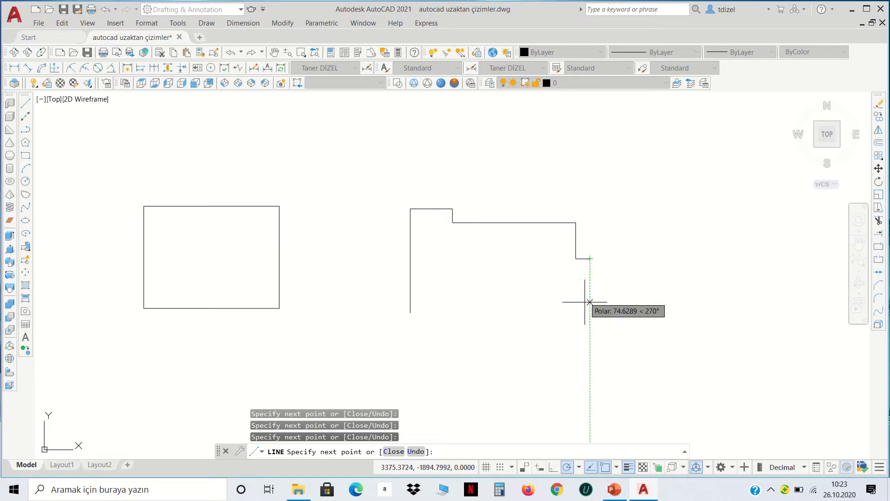
left_click(590, 343)
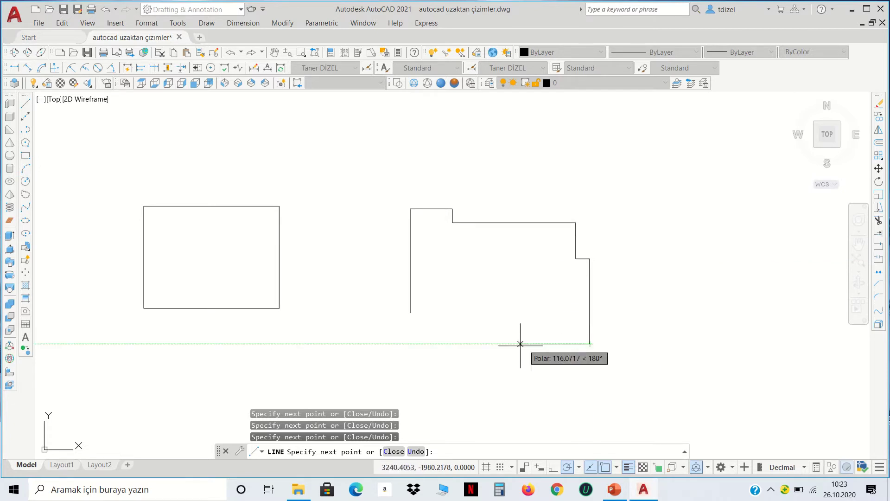
left_click(436, 343)
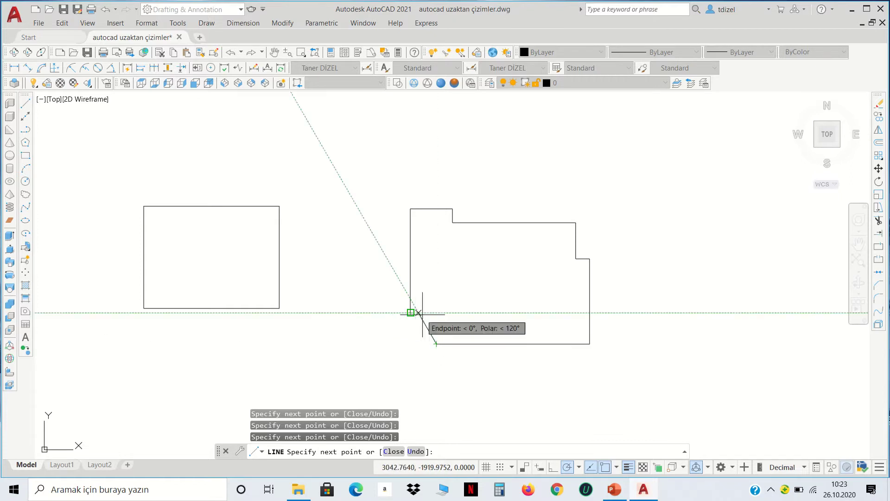
left_click(437, 313)
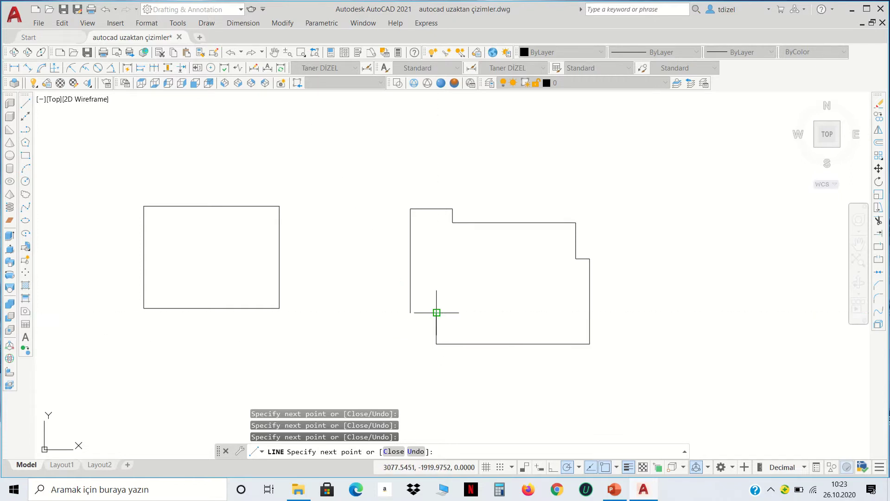
left_click(410, 313)
key("Return")
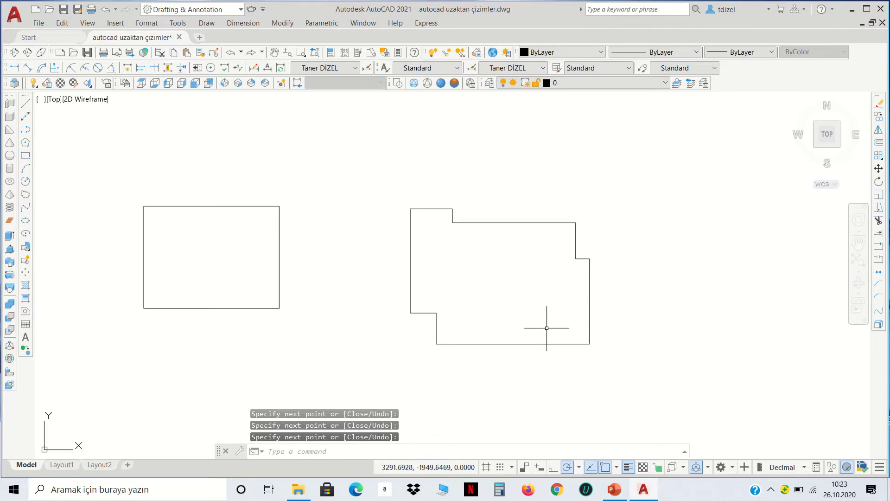
middle_click_drag(547, 328, 510, 278)
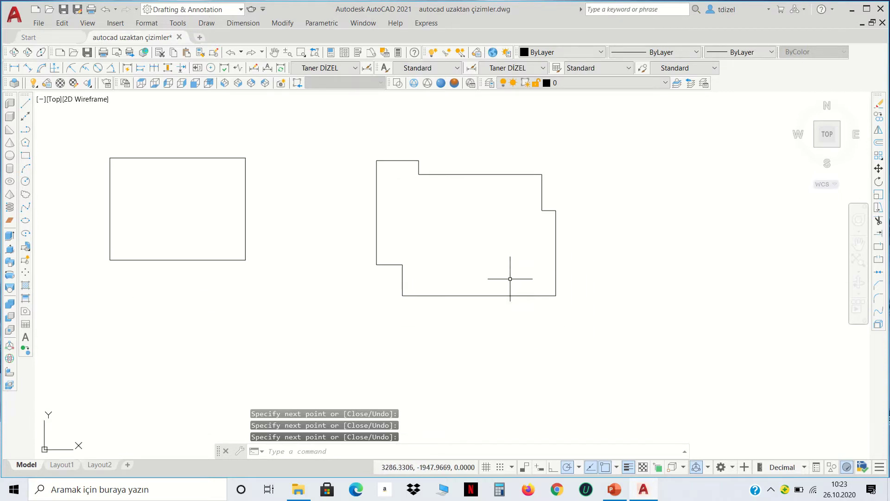
scroll(510, 279, "down", 2)
mouse_move(514, 273)
middle_mouse_down()
mouse_move(545, 263)
mouse_move(427, 239)
middle_mouse_up()
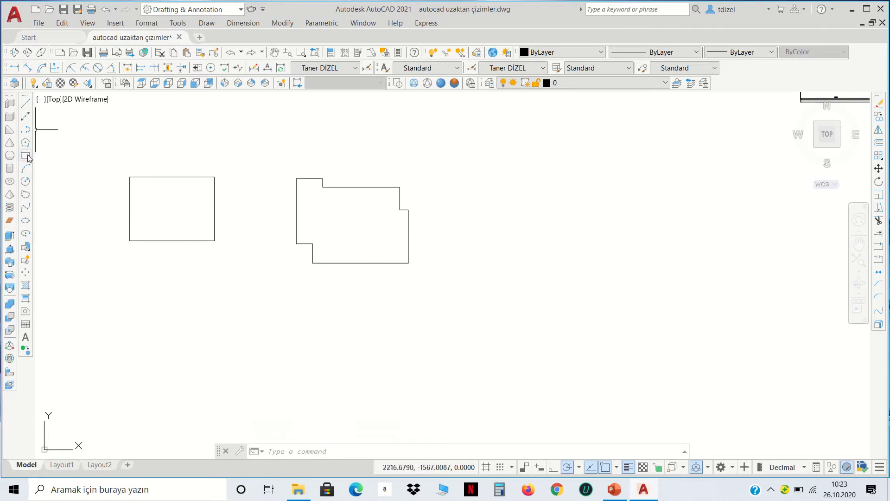
Draw an open three-sided shape with LINE: top, left and bottom edges
left_click(25, 103)
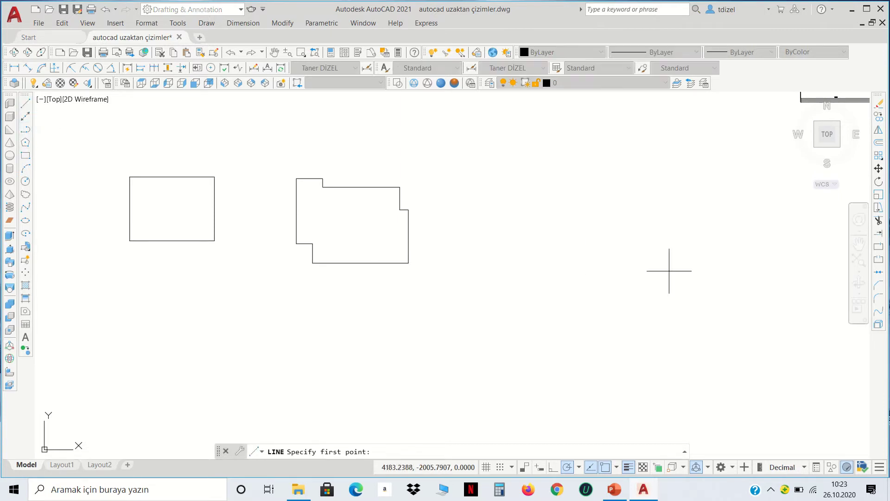
left_click(610, 187)
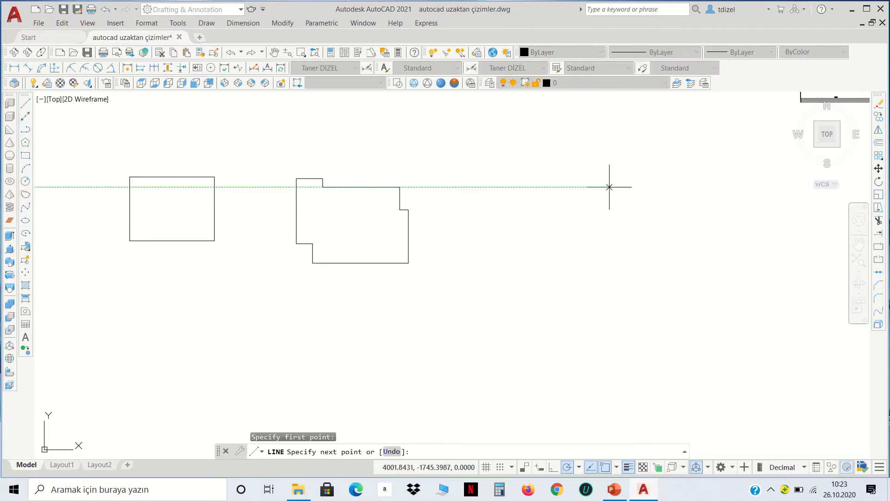
left_click(507, 187)
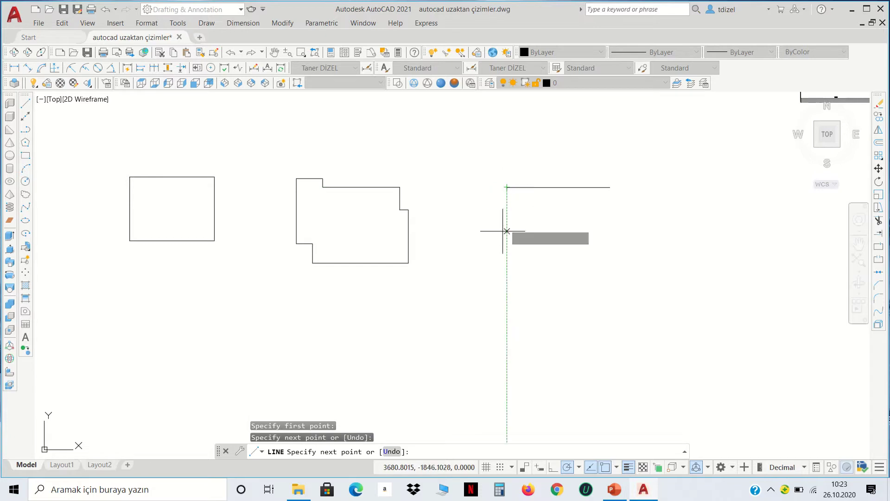
left_click(507, 262)
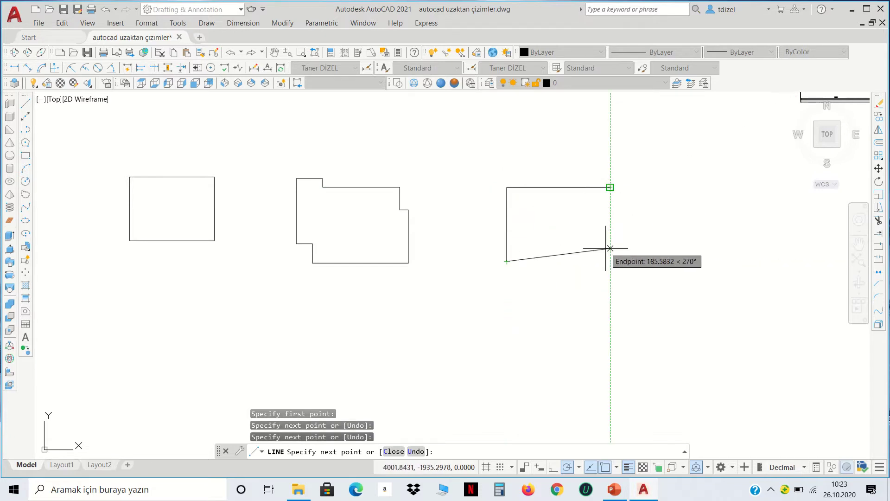
left_click(611, 261)
scroll(647, 246, "up", 2)
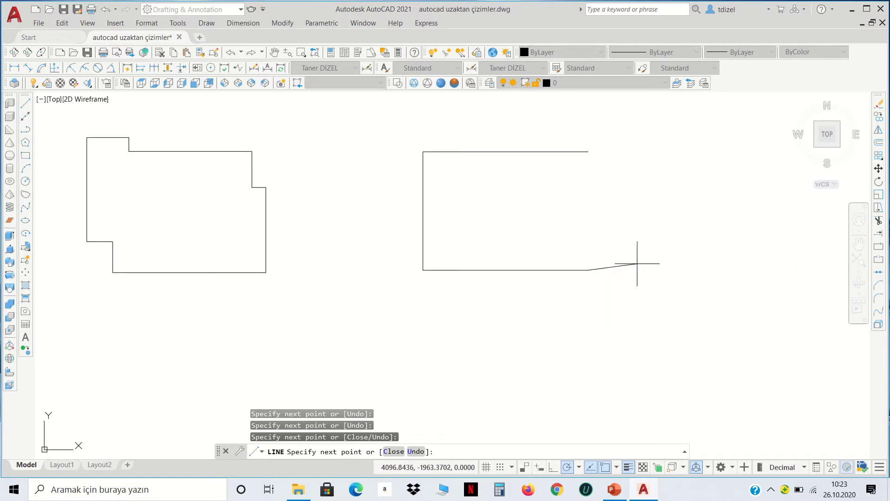
key("Return")
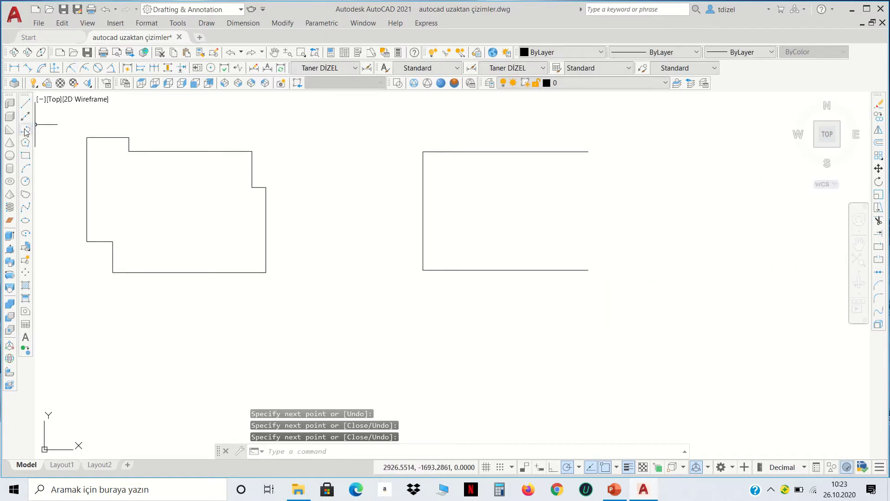
Close the shape's open right side with a 3-point arc
left_click(26, 169)
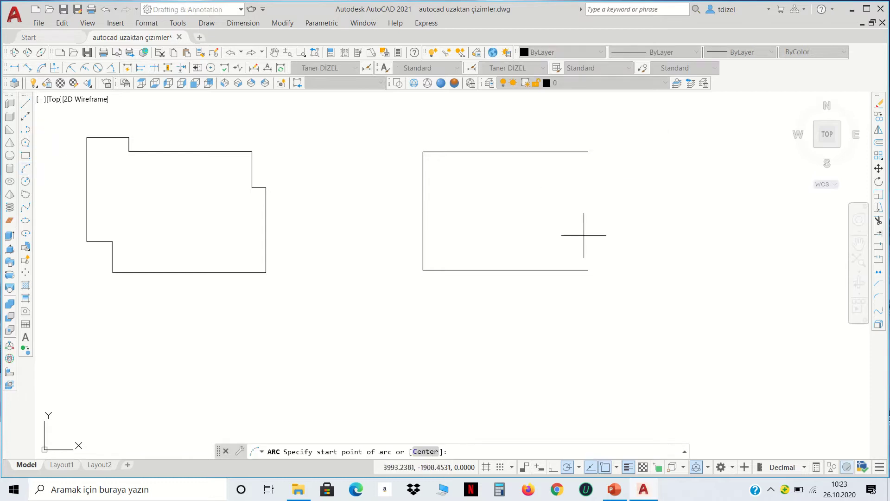
left_click(589, 270)
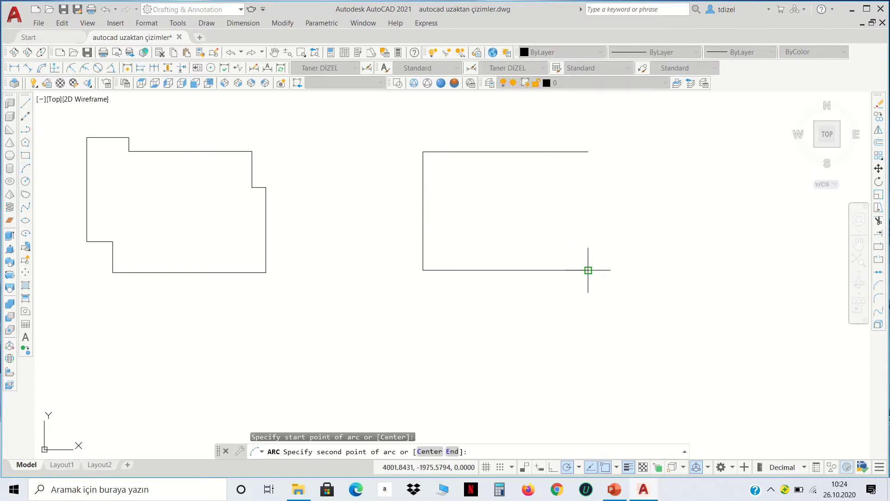
left_click(616, 210)
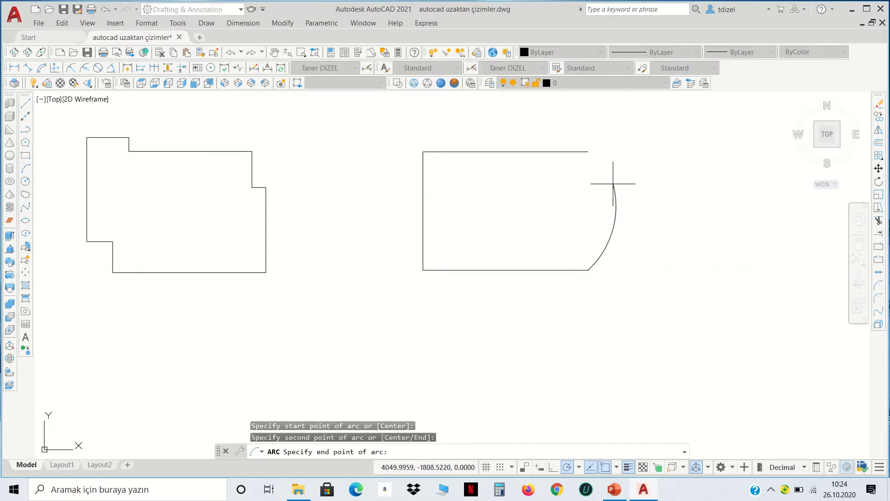
left_click(589, 151)
middle_click_drag(686, 193, 530, 188)
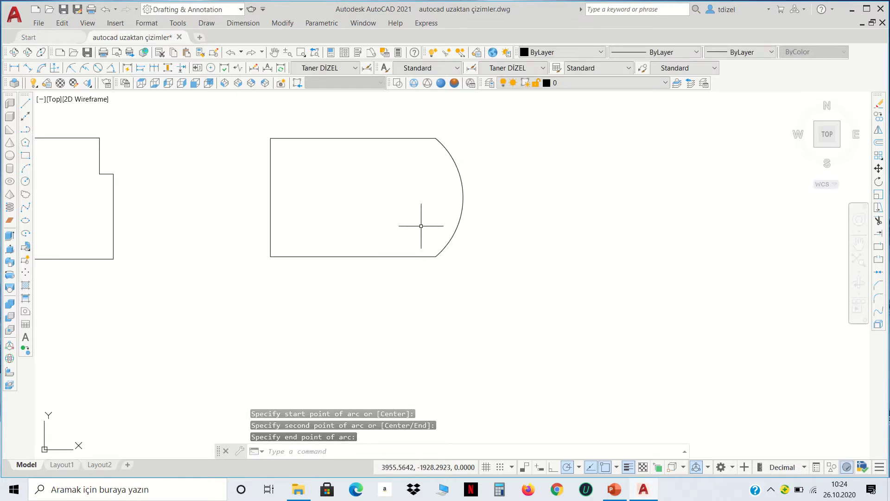
left_click(463, 183)
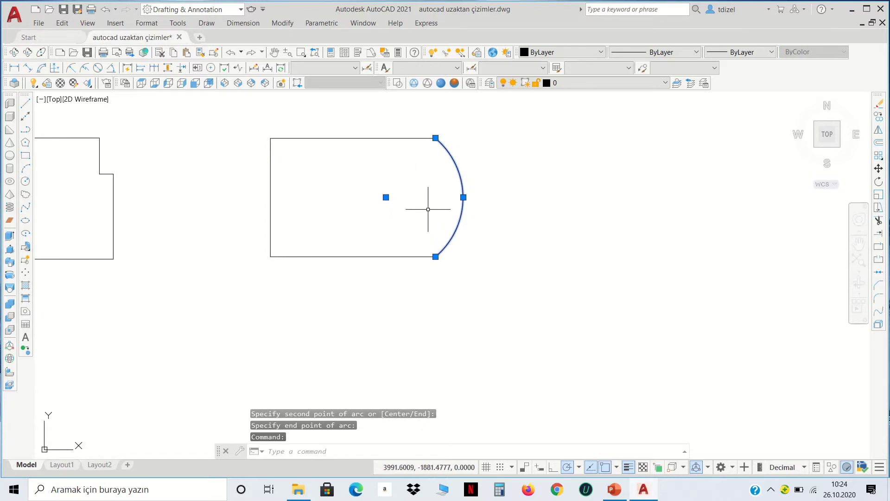
key("Escape")
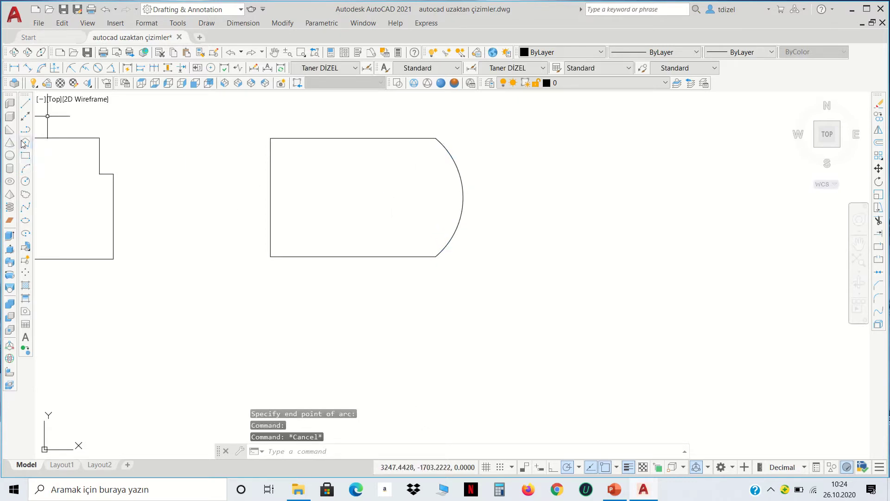
Start a polyline at a top-right point in the empty space to the right
left_click(26, 131)
scroll(605, 230, "down", 2)
middle_click_drag(604, 230, 511, 196)
left_click(530, 169)
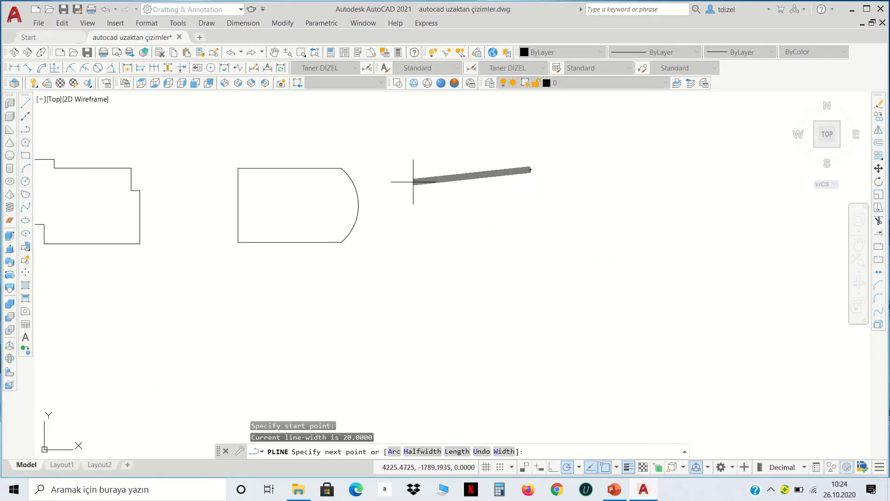
Set the polyline half-width to 0 and draw its top, left and bottom edges
type("h")
key("Return")
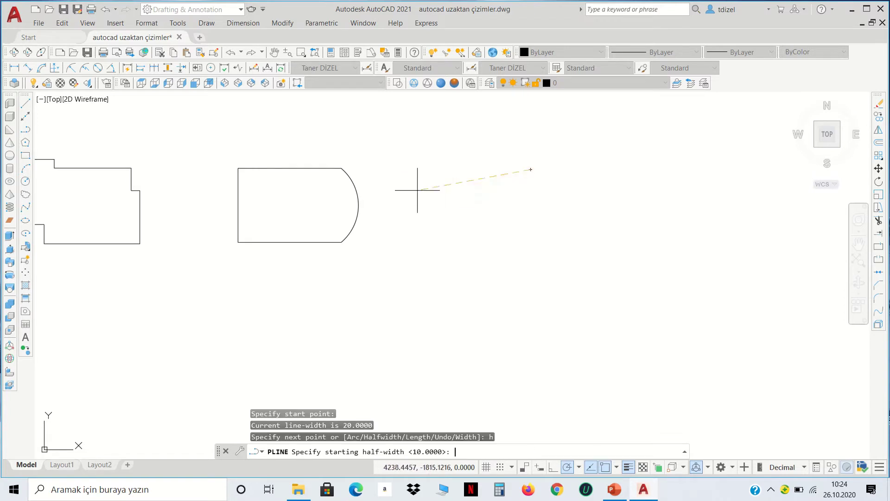
type("0")
key("Return")
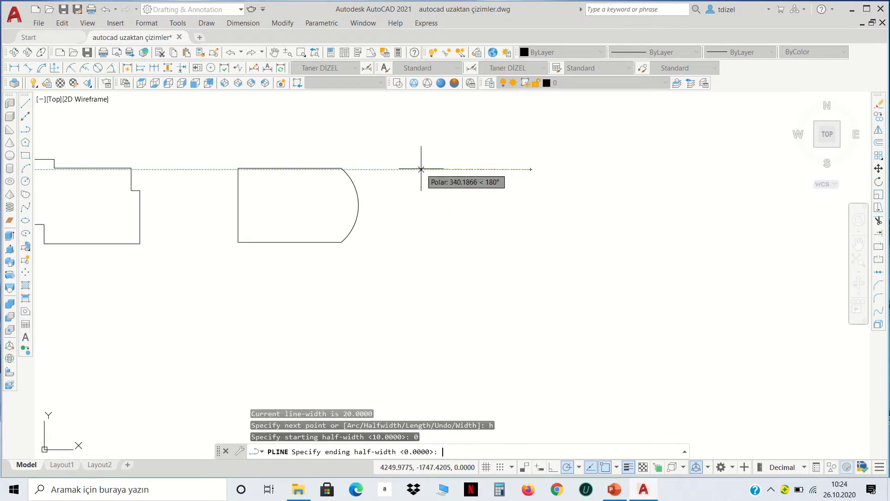
key("Return")
left_click(421, 170)
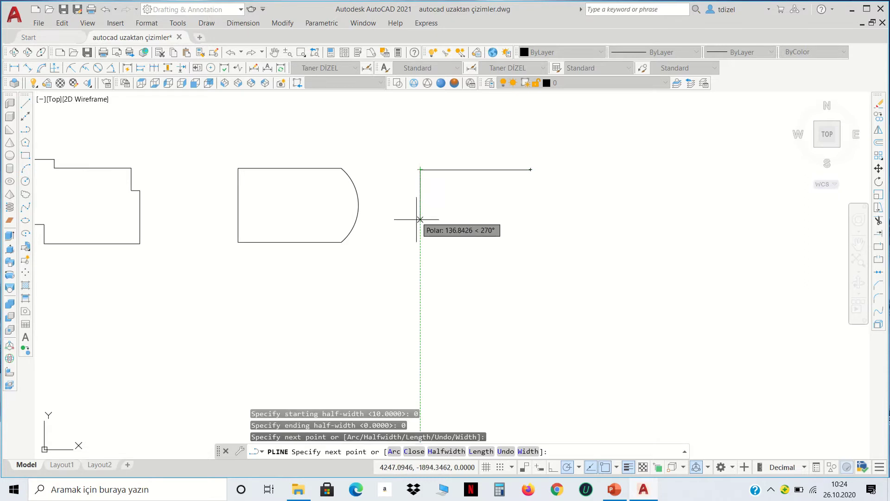
left_click(420, 238)
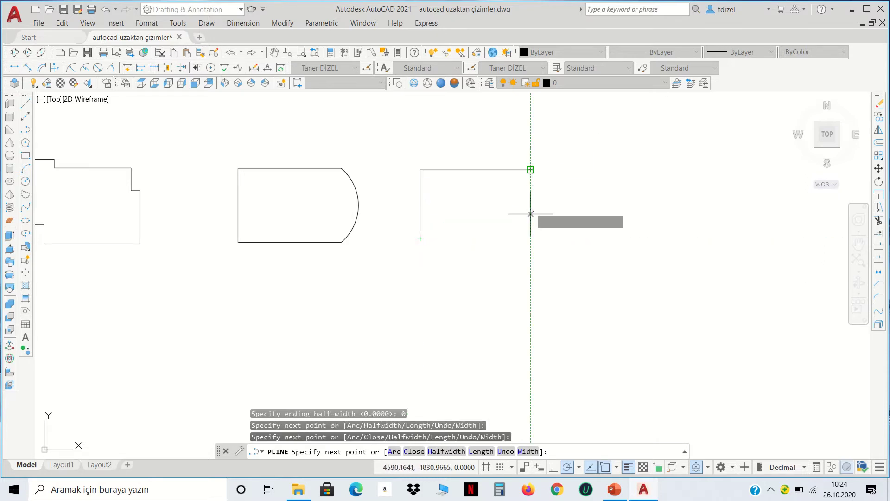
left_click(530, 238)
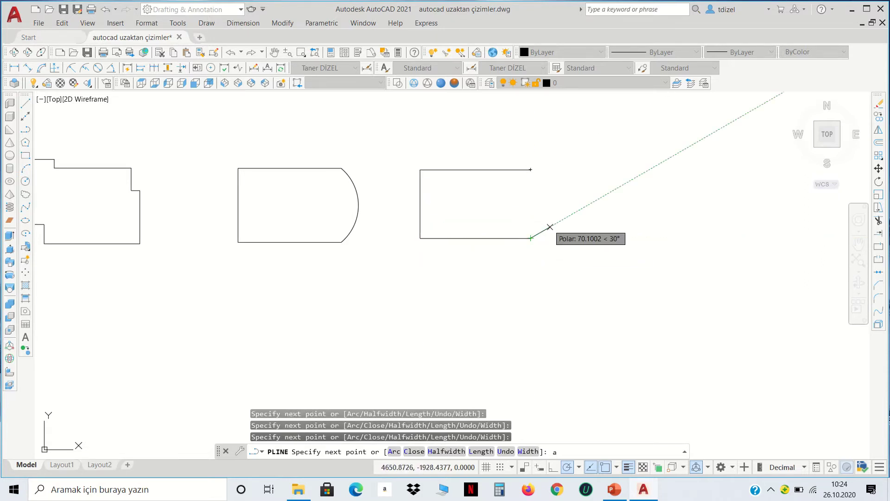
Switch the polyline to arc mode and close it back at the start point
type("a")
key("Return")
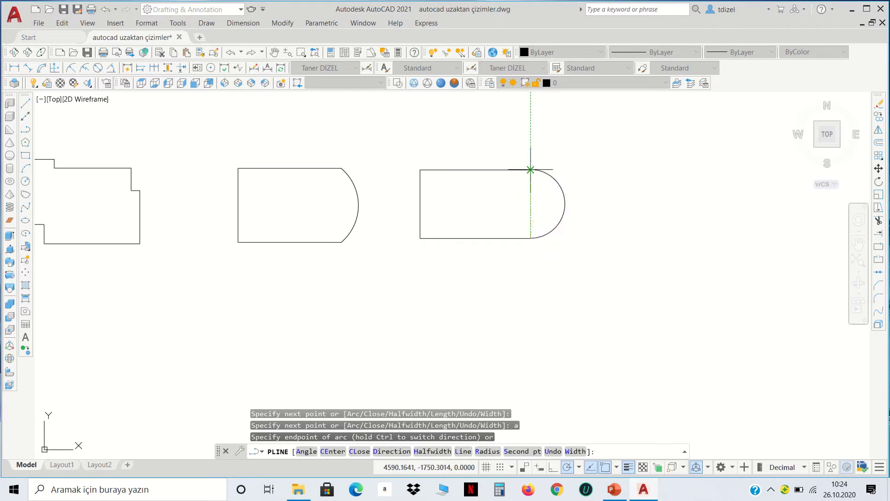
left_click(530, 170)
key("Return")
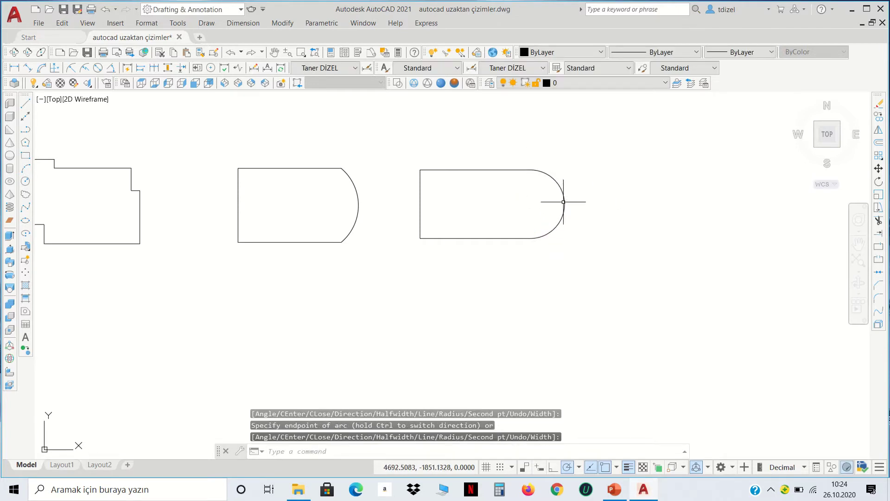
key("Return")
left_click(565, 203)
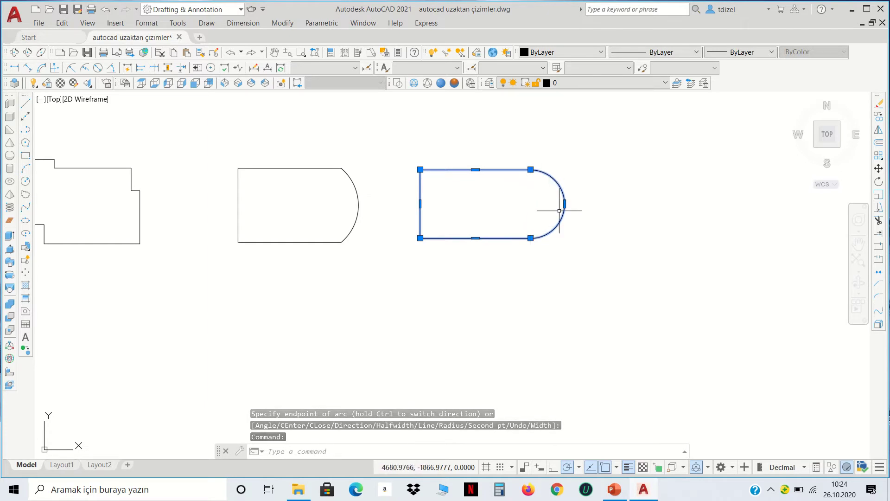
key("Escape")
key("Escape")
scroll(540, 230, "down", 2)
Zoom out, then zoom in on the leftmost plain rectangle
scroll(568, 254, "down", 3)
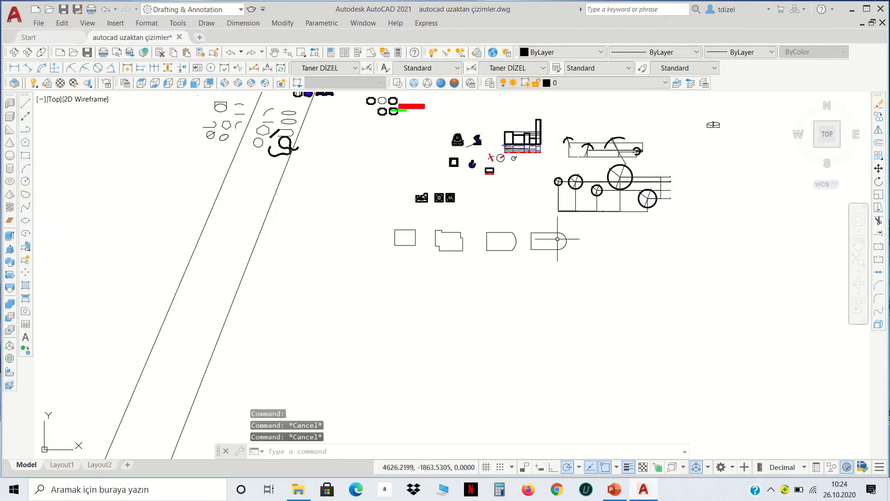
scroll(457, 241, "up", 3)
scroll(326, 214, "up", 2)
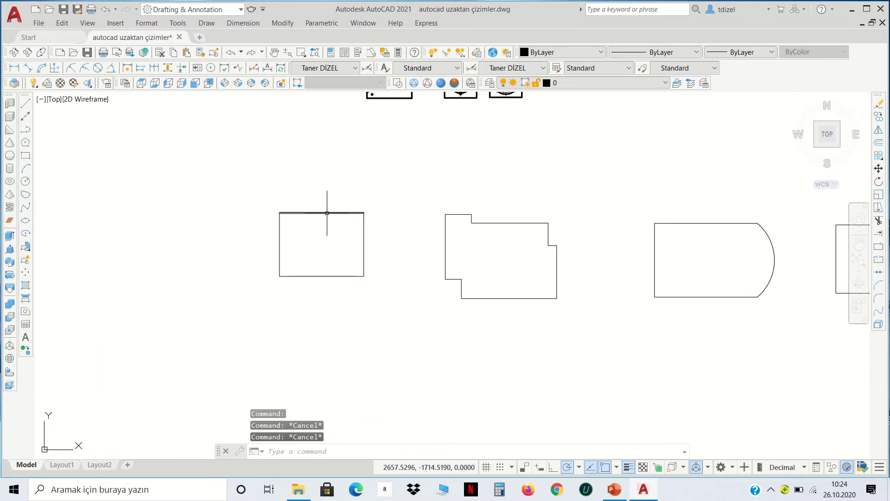
scroll(330, 214, "up", 2)
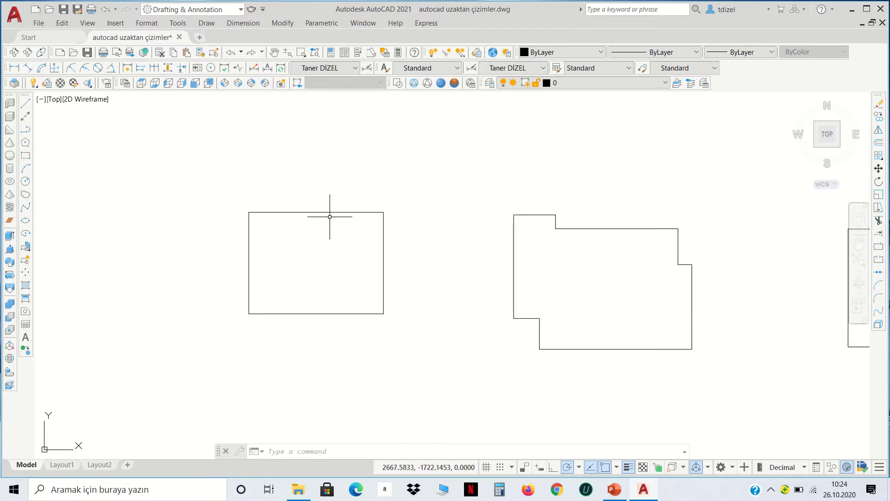
scroll(328, 225, "up", 2)
type("AREA")
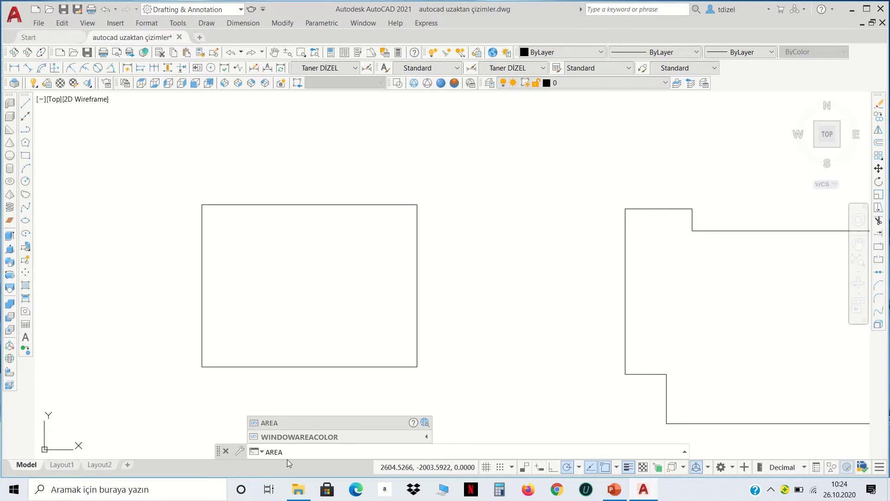
Measure the rectangle's four corners with AREA: Area 52172.0876, Perimeter 922.8065
key("Return")
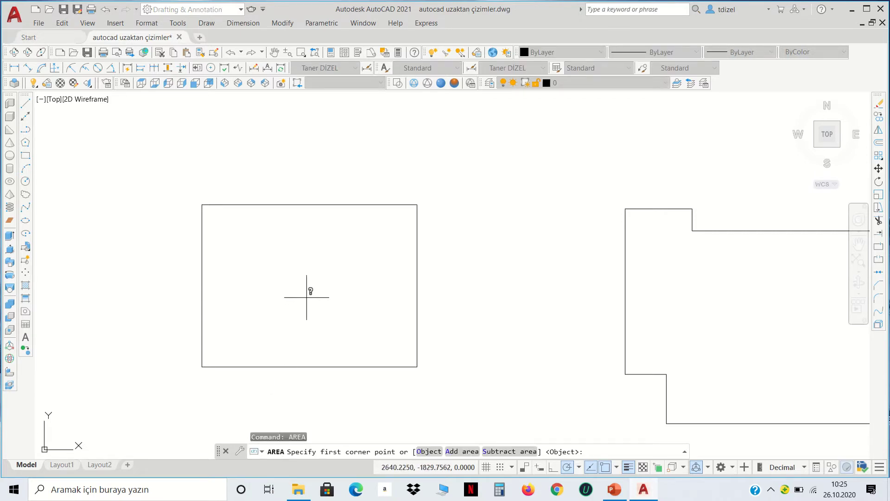
left_click(202, 205)
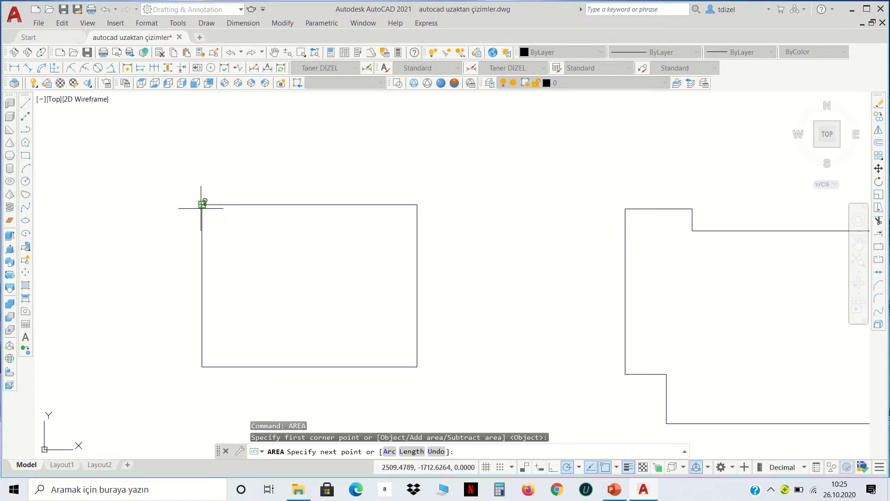
left_click(202, 366)
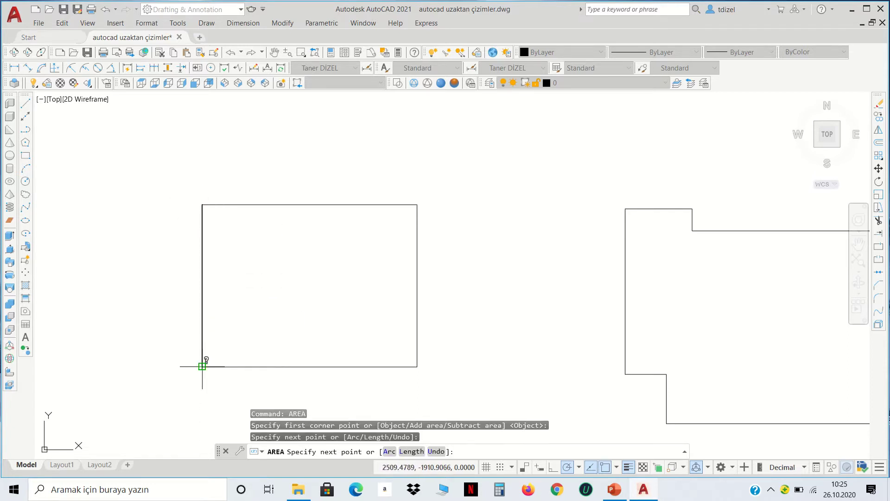
left_click(417, 366)
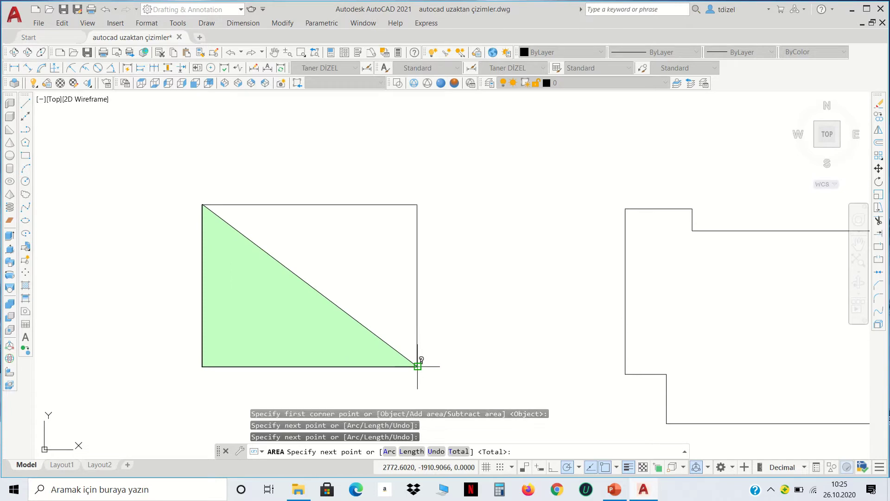
left_click(418, 204)
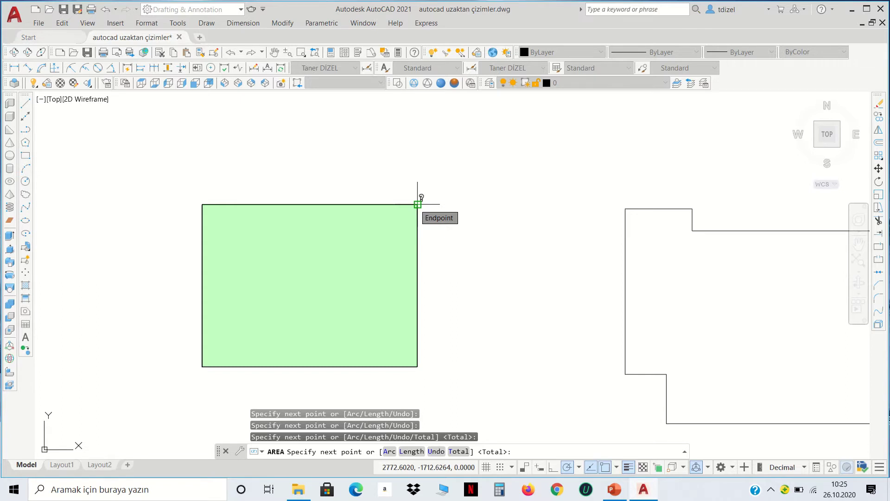
key("Return")
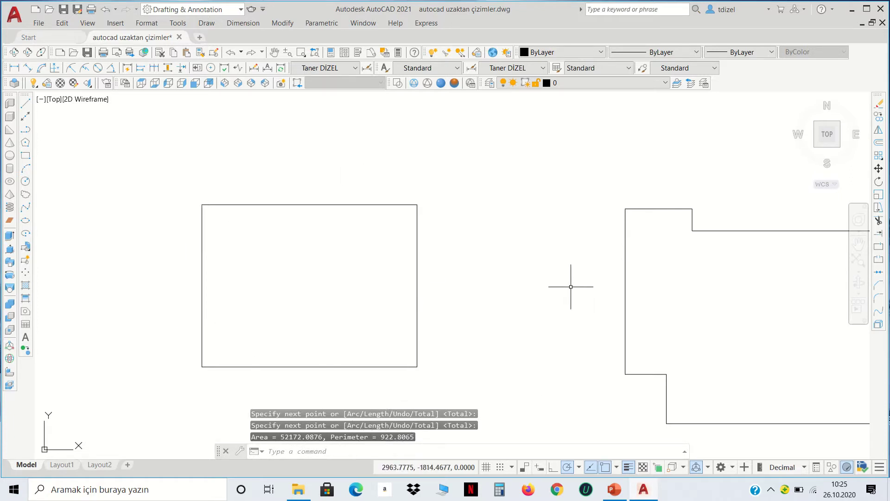
Bring the stepped outline into view and start AREA on its first four corners
scroll(564, 289, "down", 2)
middle_click_drag(645, 306, 441, 274)
scroll(392, 260, "up", 4)
scroll(394, 259, "down", 2)
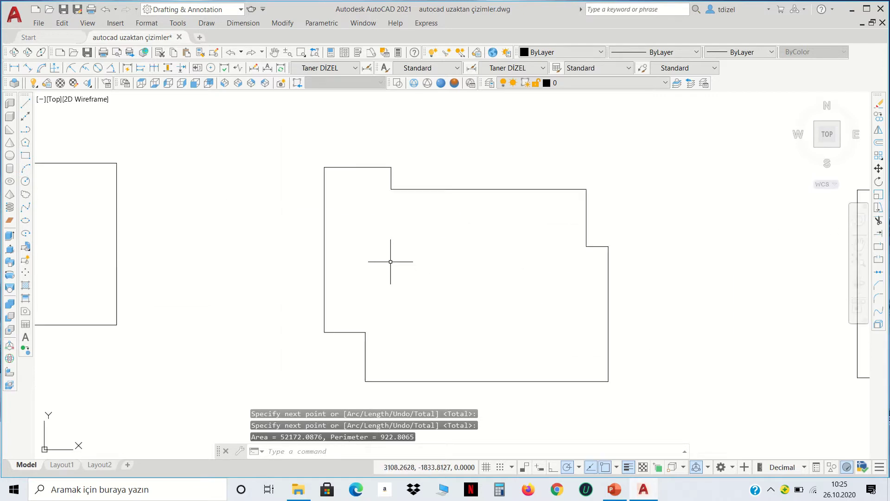
type("ar")
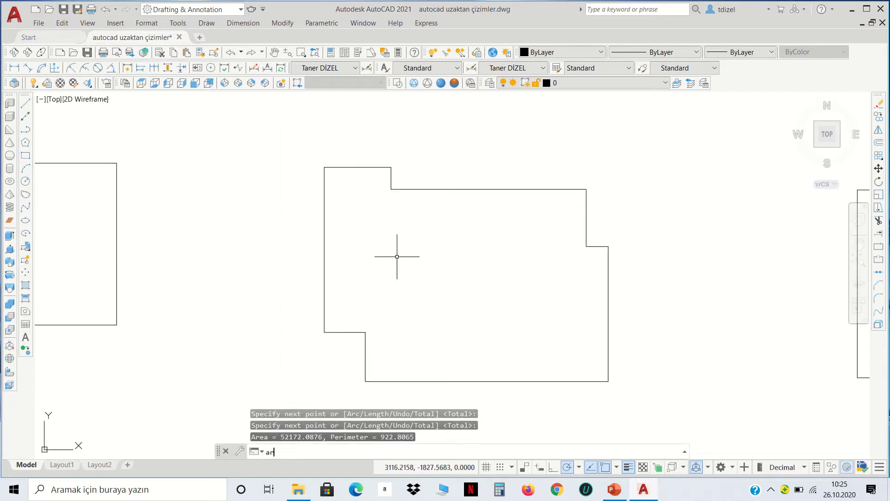
key("Return")
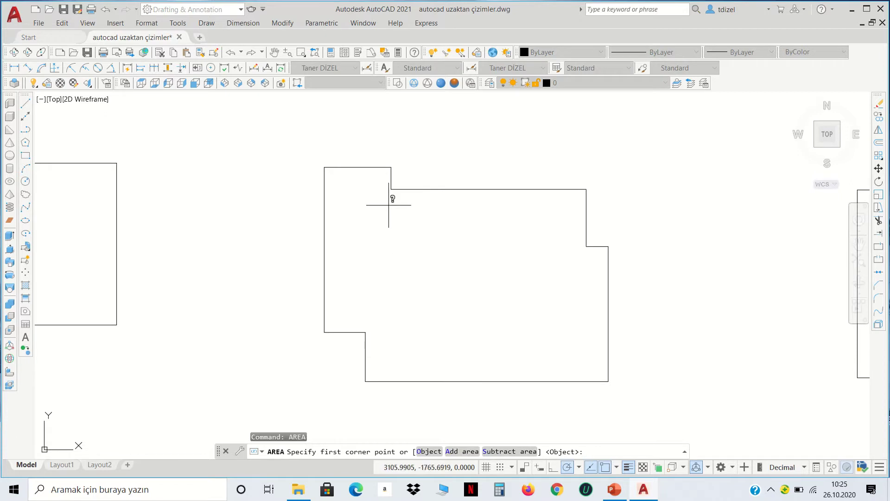
left_click(391, 189)
left_click(392, 167)
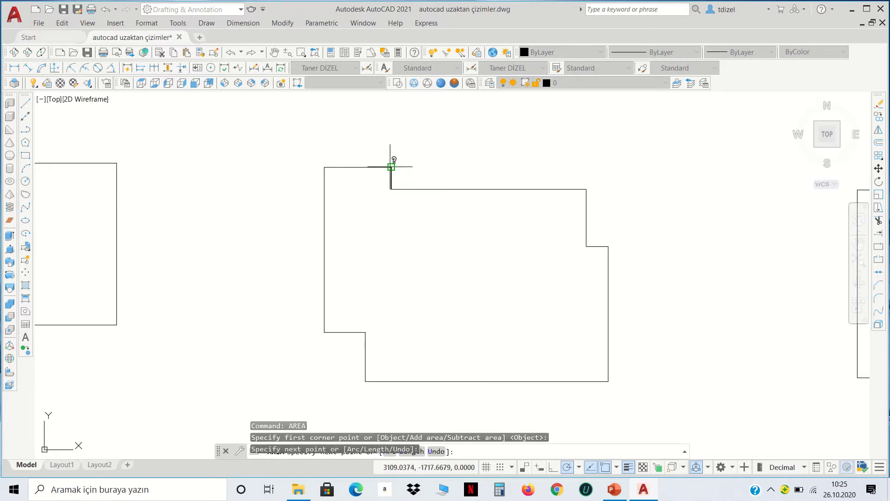
left_click(324, 167)
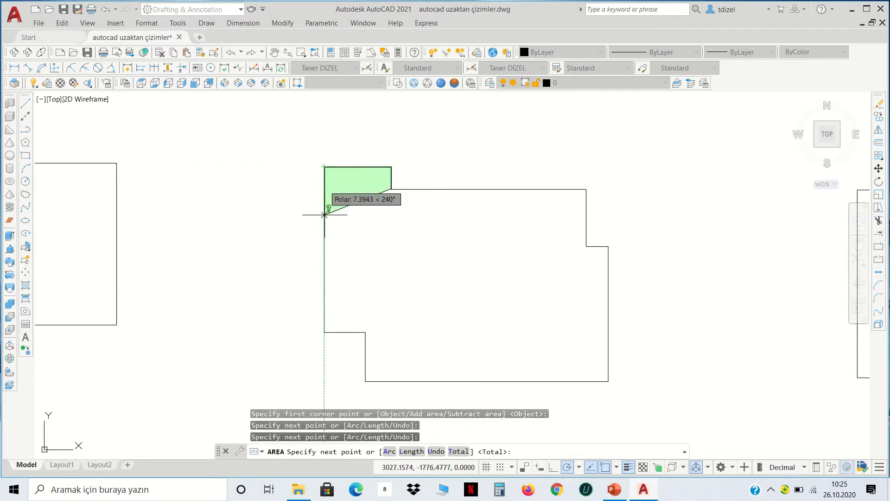
left_click(325, 331)
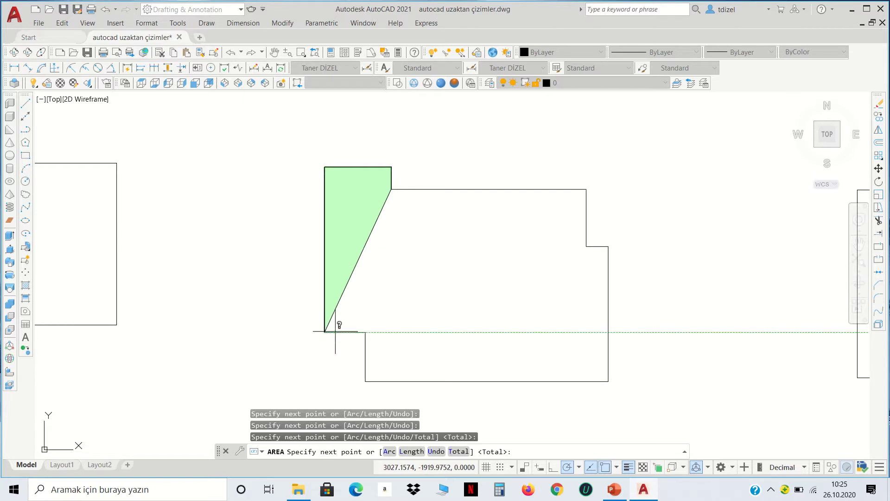
Pick the outline's remaining six corners to get Area 79310.9811, Perimeter 1221.5297
left_click(366, 331)
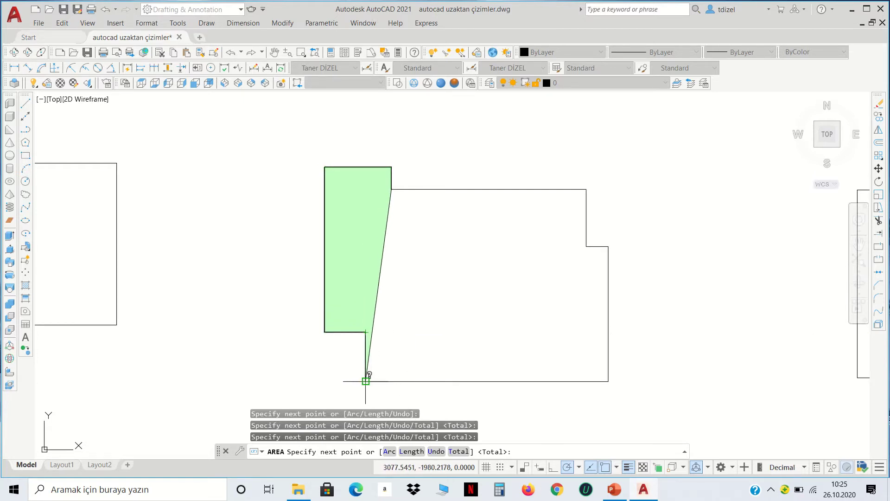
left_click(366, 381)
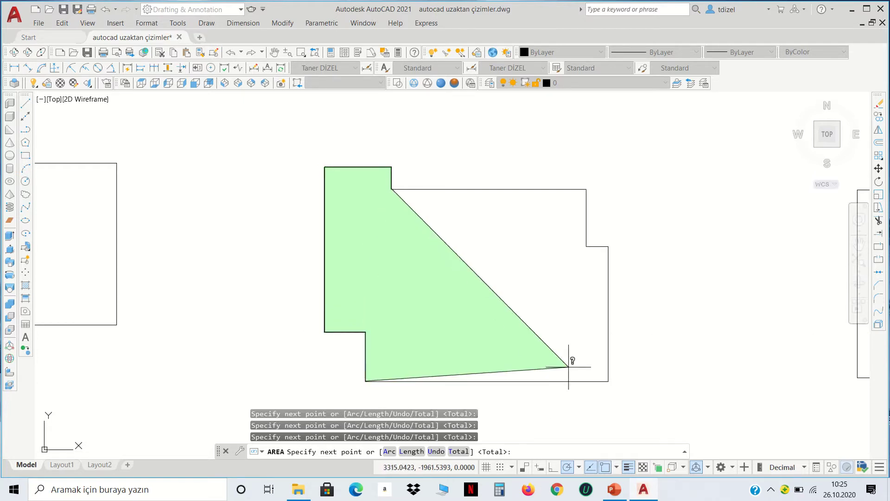
left_click(609, 381)
left_click(609, 246)
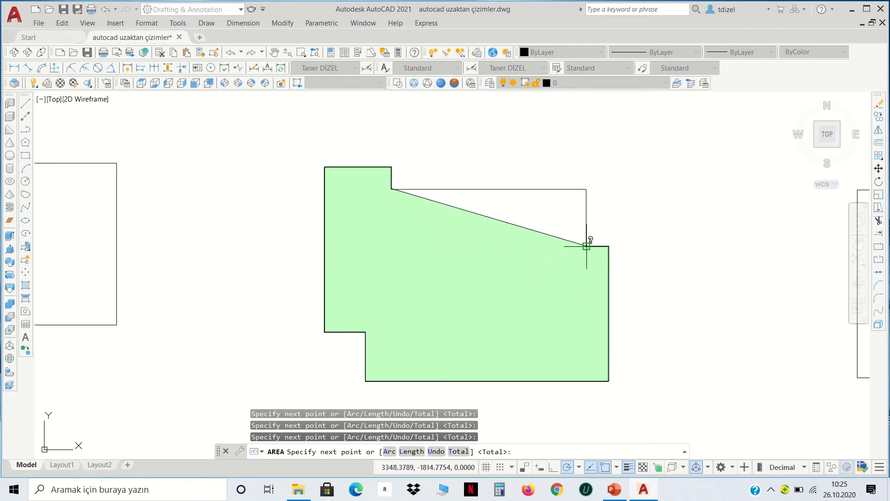
left_click(587, 246)
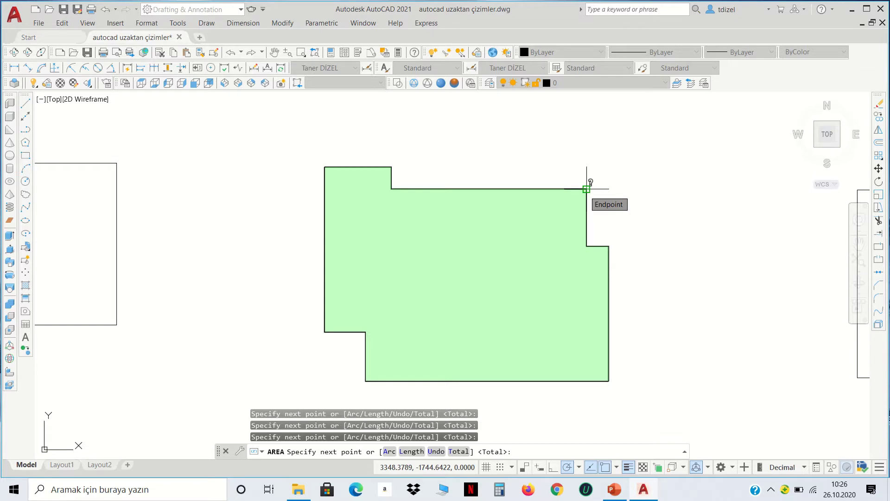
left_click(587, 189)
key("Return")
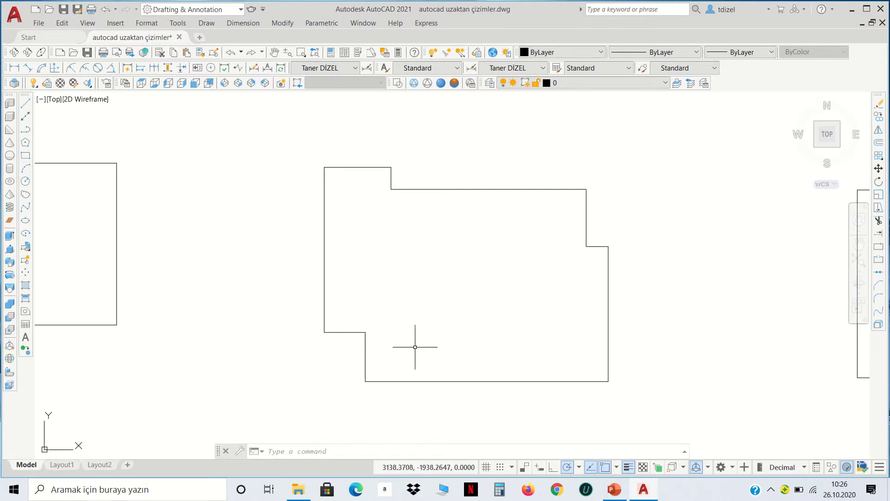
Zoom out and pan right to centre the two rounded-end outlines
scroll(410, 345, "down", 2)
scroll(409, 345, "down", 2)
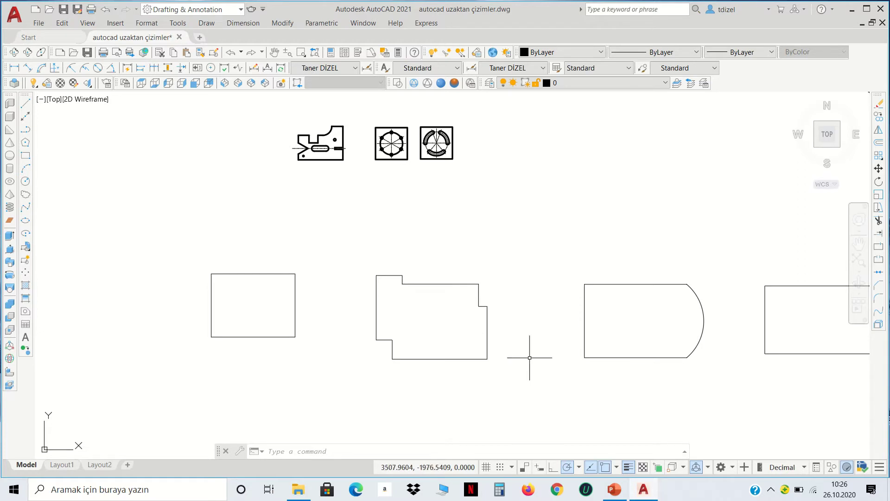
middle_click_drag(593, 365, 418, 368)
scroll(418, 368, "up", 2)
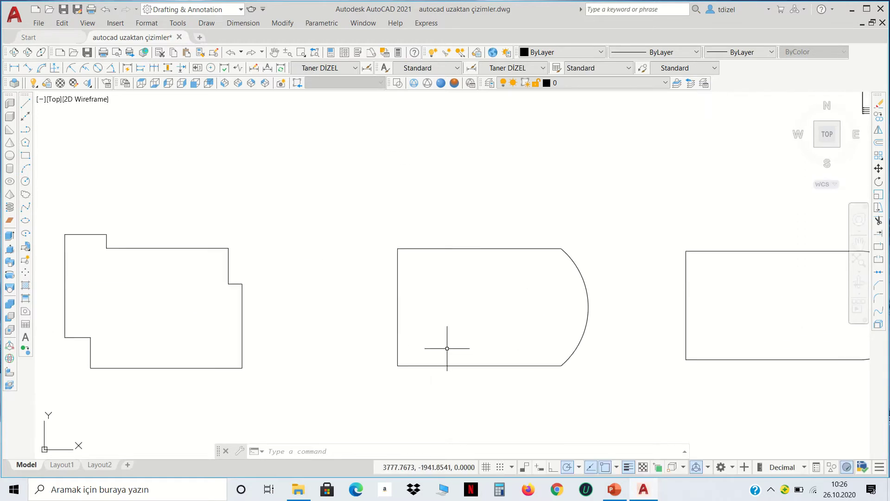
middle_click_drag(467, 343, 411, 302)
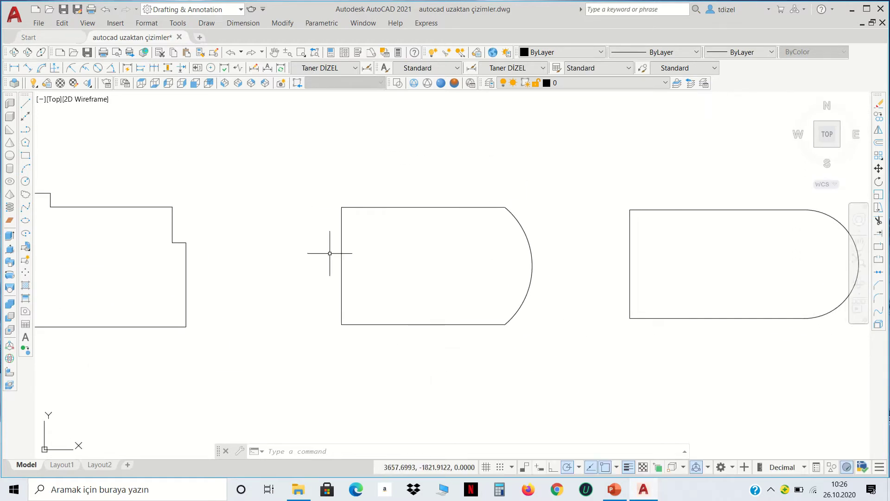
scroll(561, 255, "down", 2)
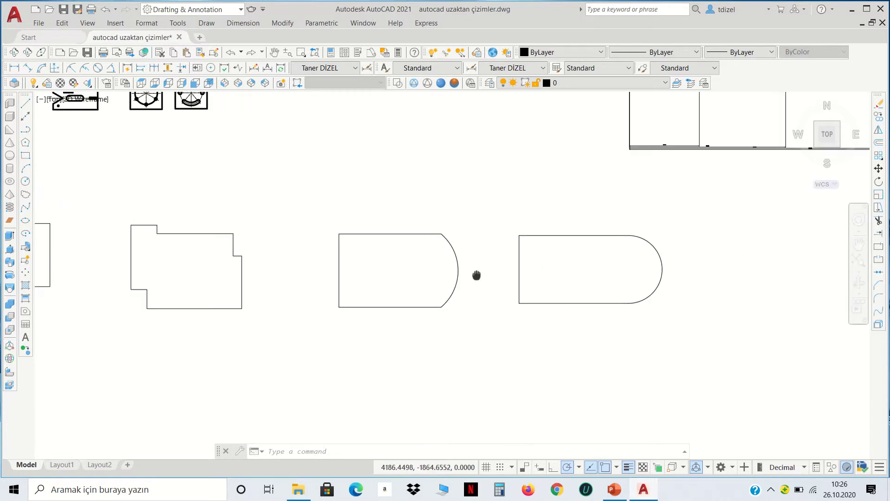
scroll(511, 310, "up", 2)
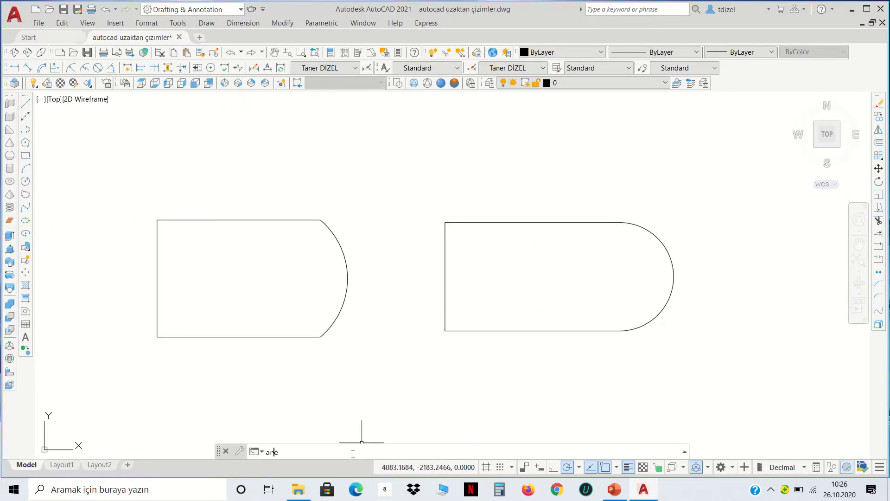
Measure the right arc-ended shape via four corners plus the Arc option: Perimeter 1234.1977
key("Return")
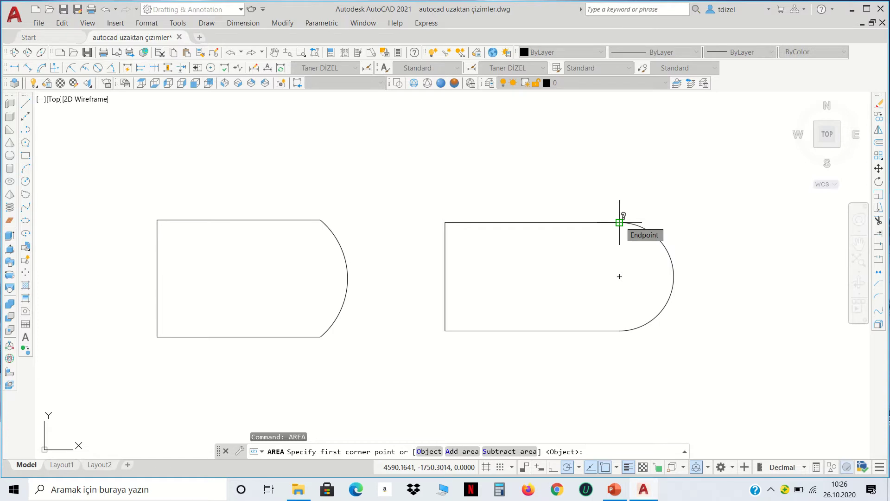
left_click(619, 222)
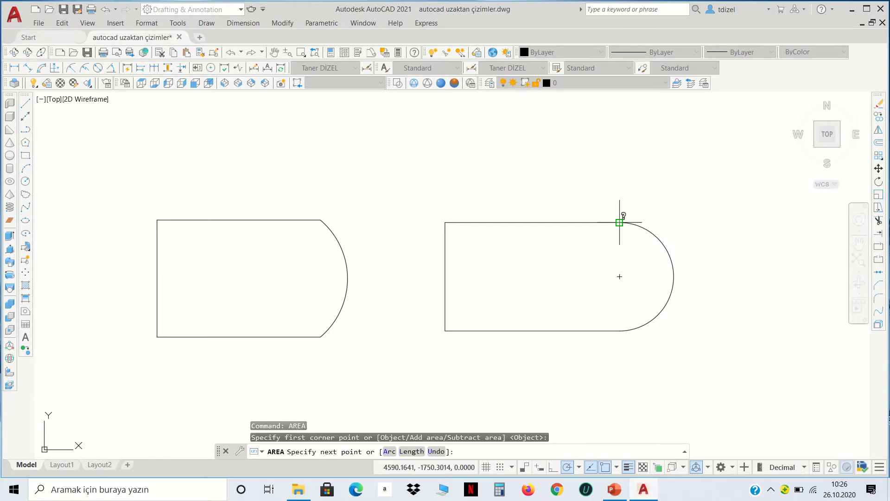
left_click(445, 222)
left_click(446, 331)
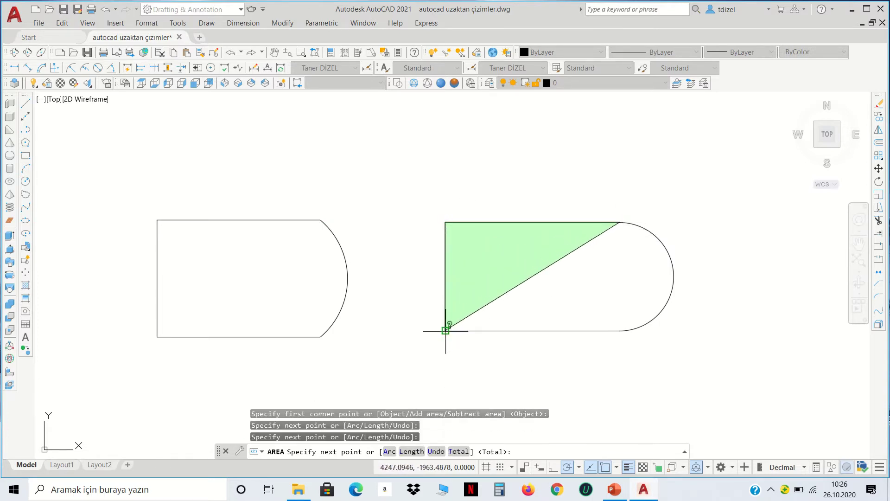
left_click(619, 330)
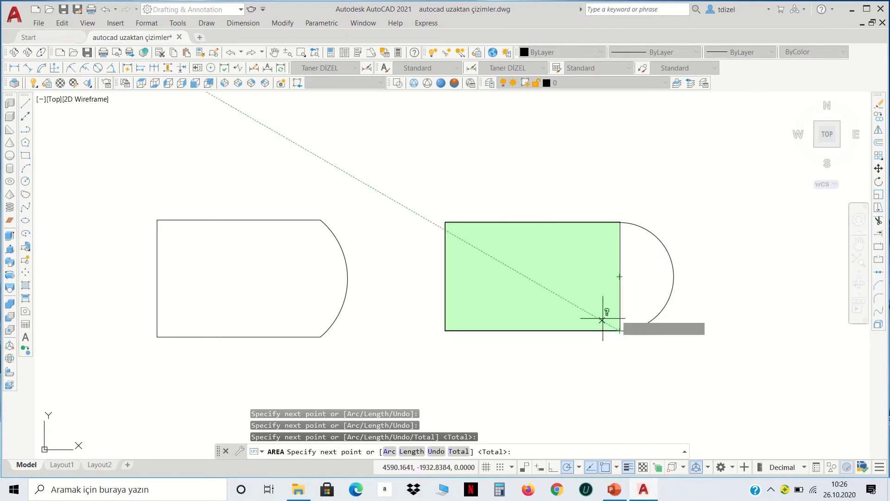
left_click(390, 452)
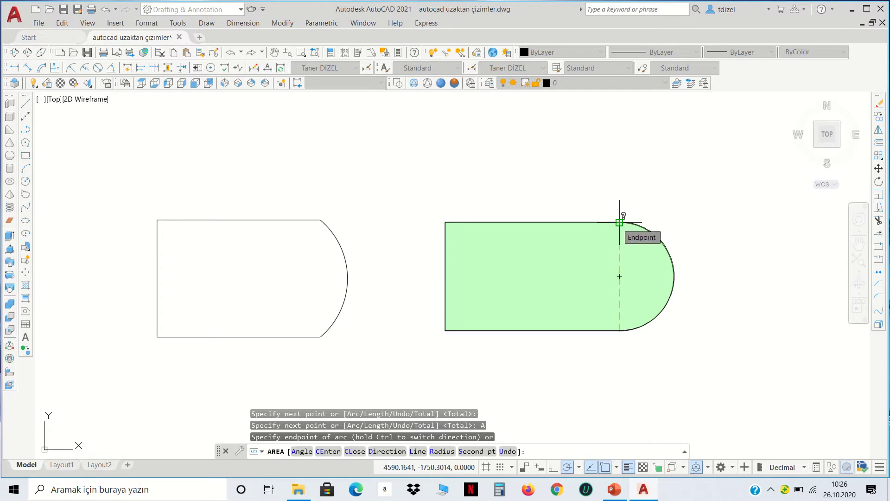
left_click(620, 223)
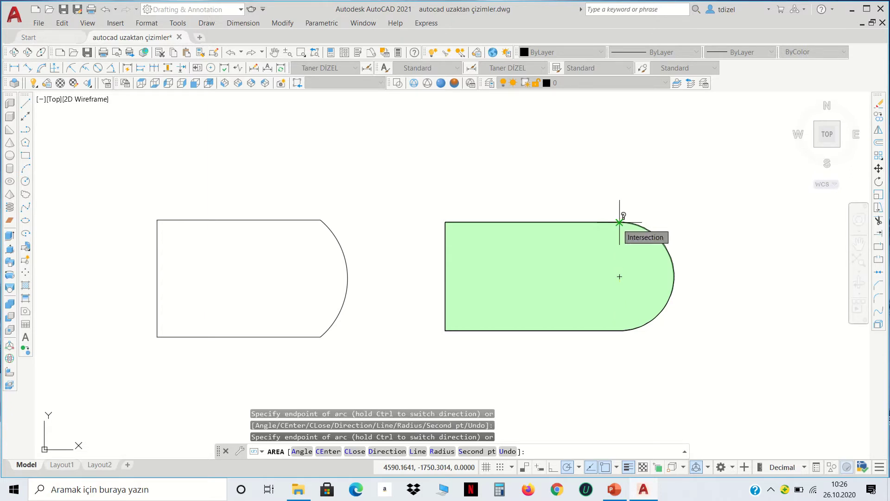
key("Return")
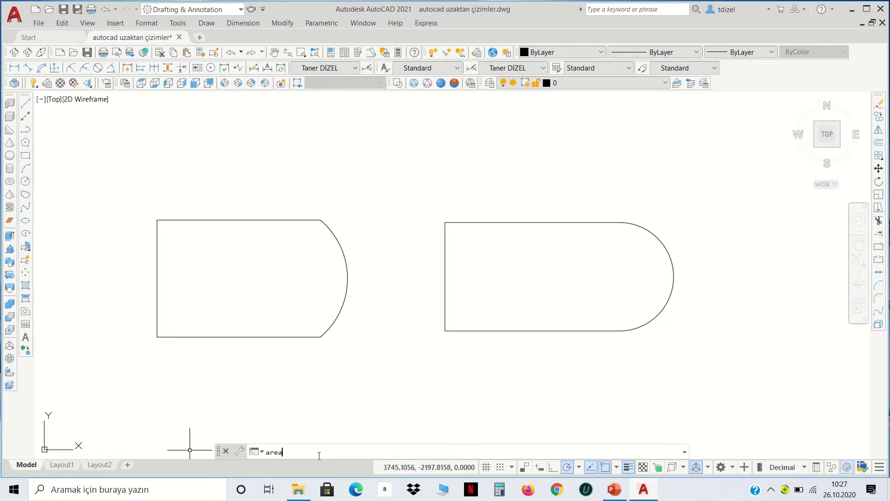
Start AREA on the left curved shape, picking its four straight-edge corners
key("Return")
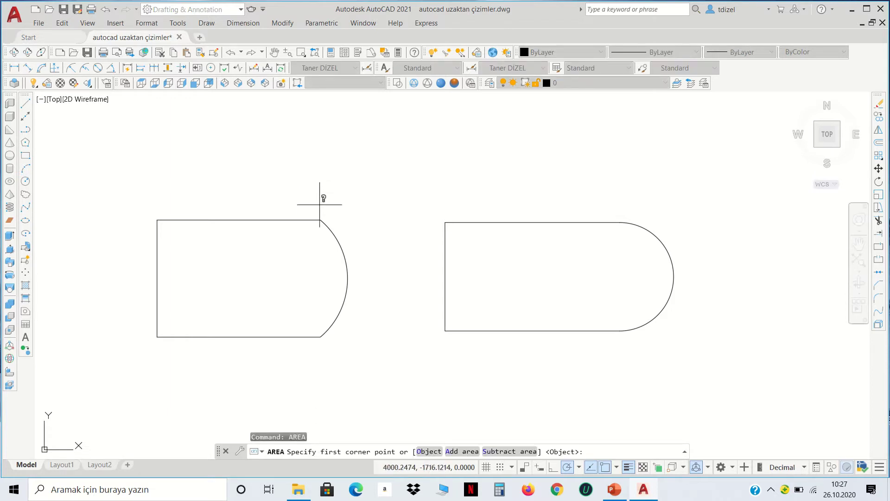
left_click(320, 220)
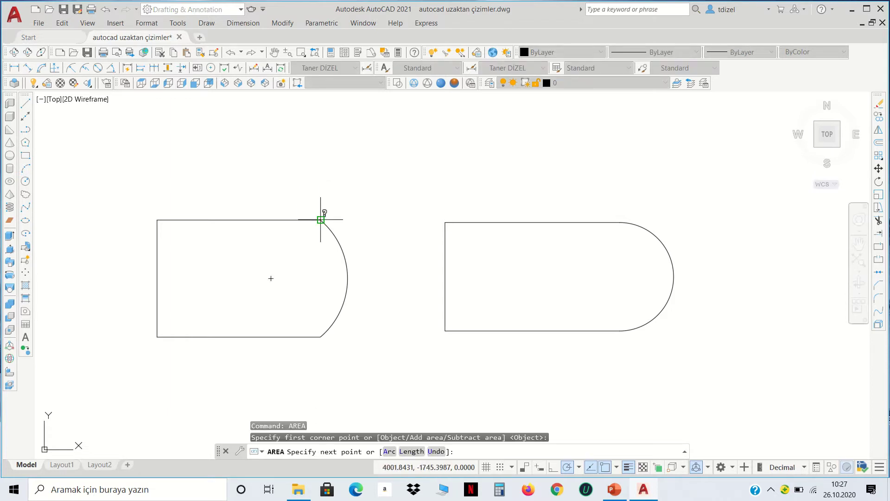
left_click(157, 220)
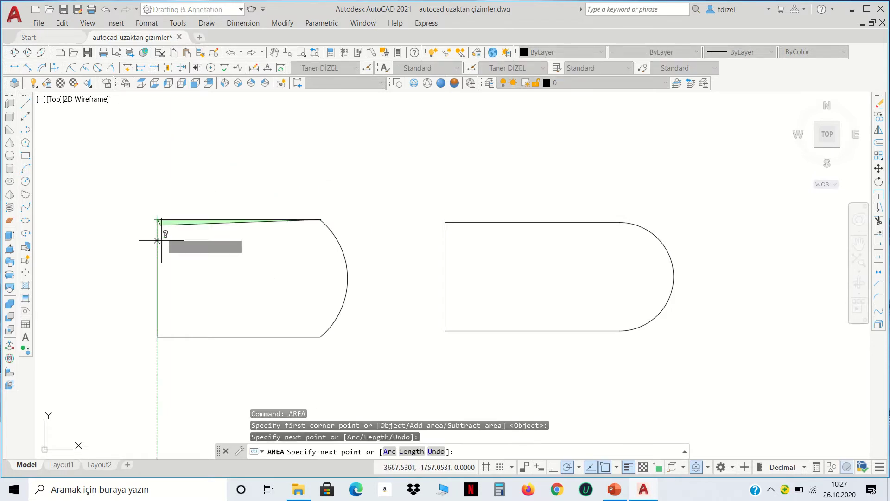
left_click(157, 337)
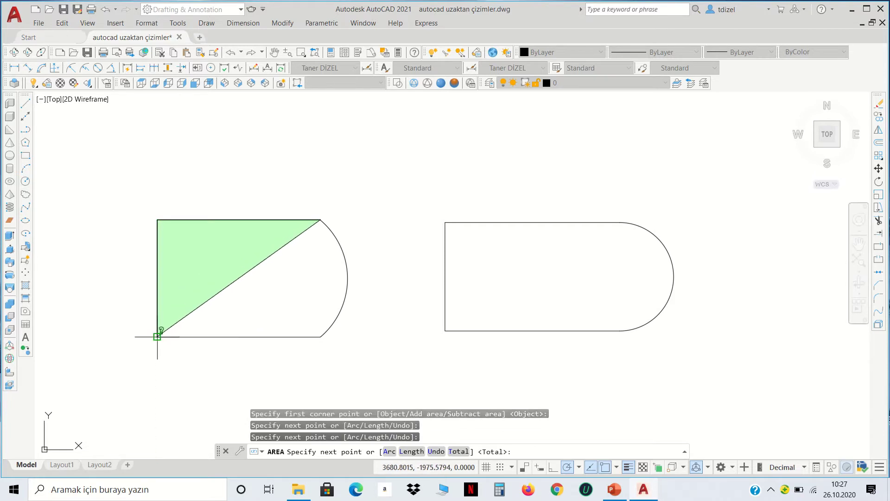
left_click(320, 337)
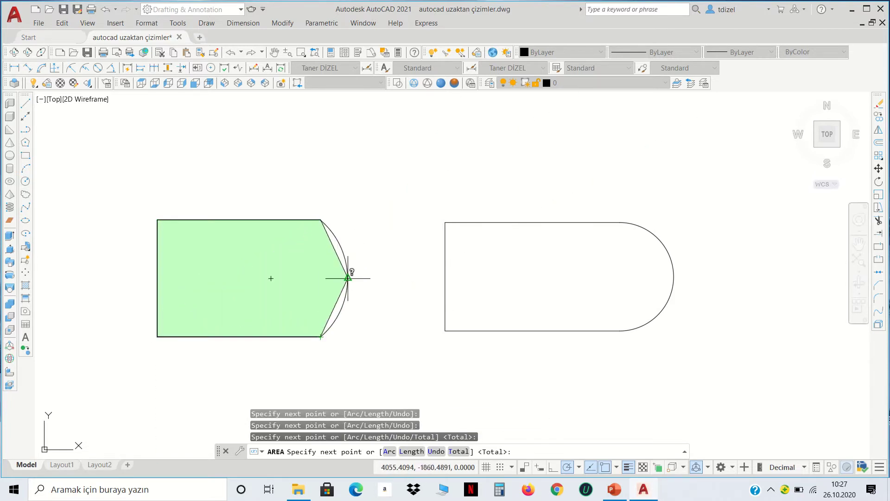
Follow the curved side with Arc and Second pt: Area 82463.3758, Perimeter 1134.3657
left_click(389, 451)
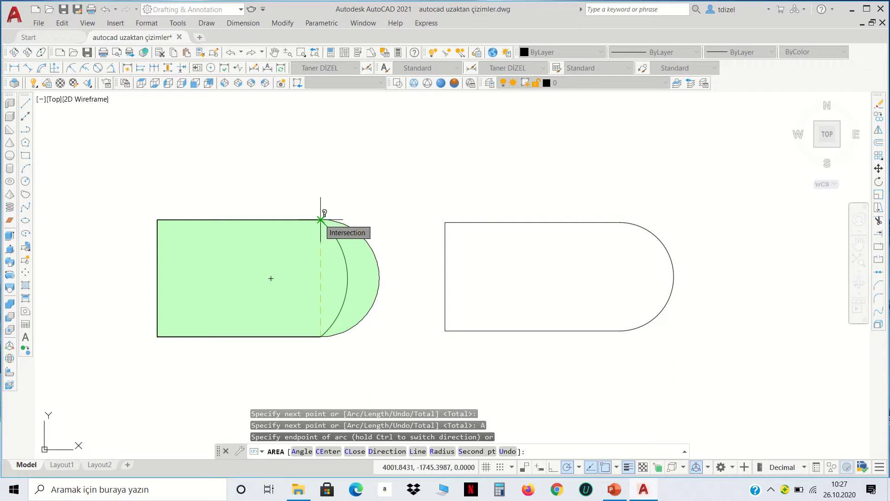
left_click(320, 219)
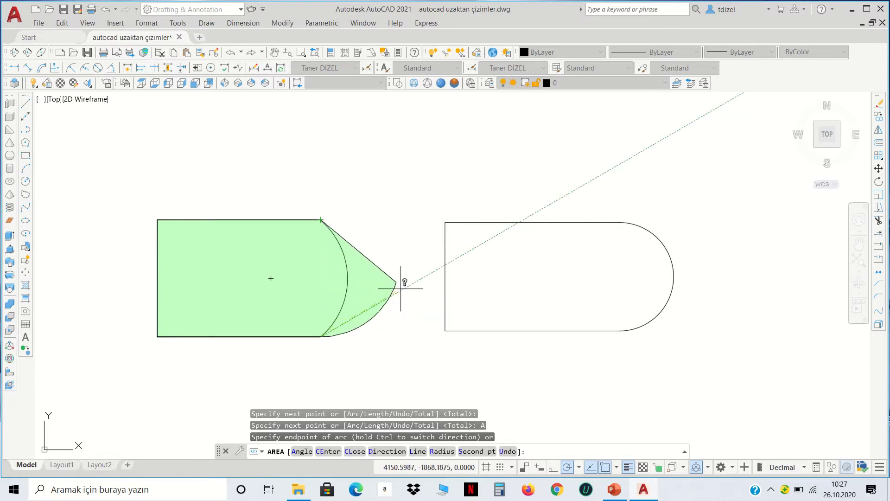
left_click(474, 451)
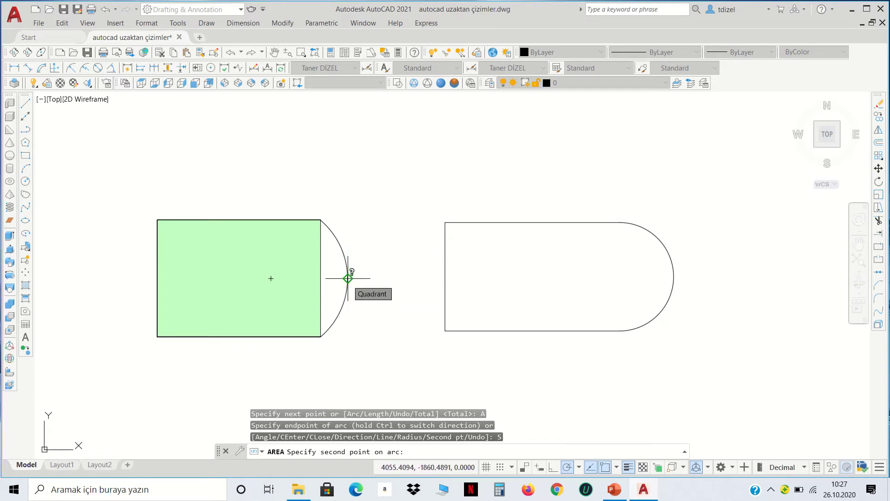
left_click(348, 279)
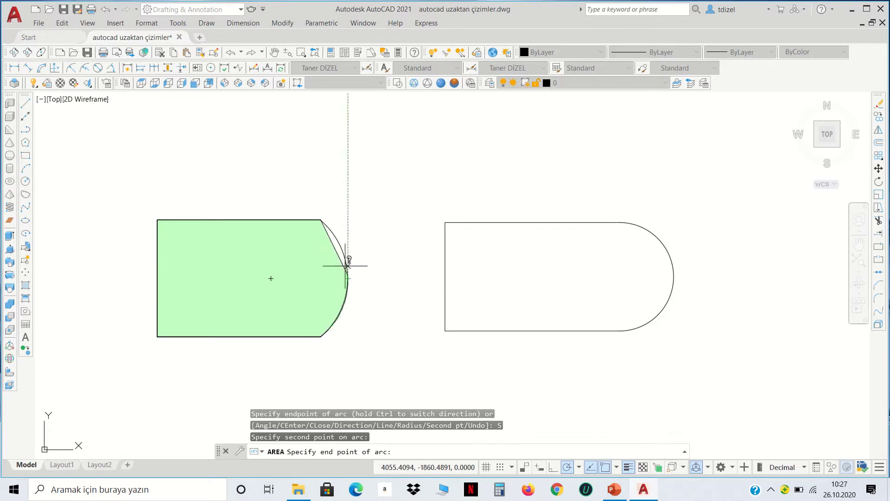
left_click(321, 219)
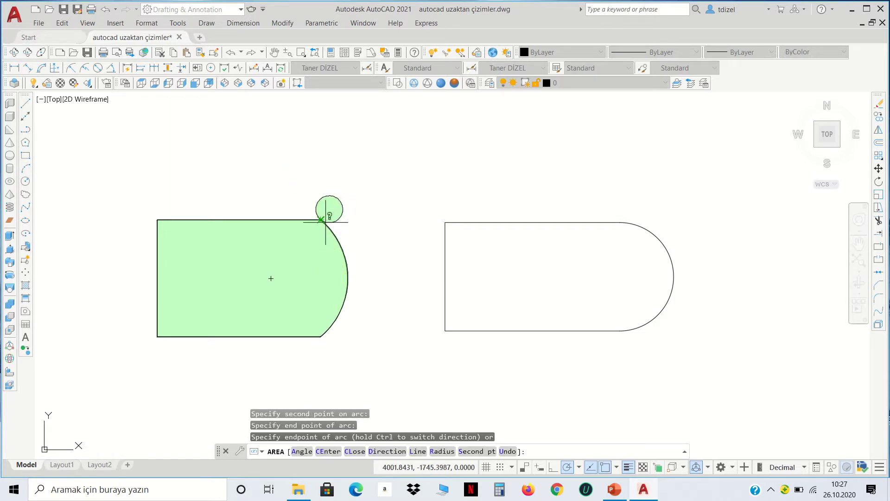
key("Return")
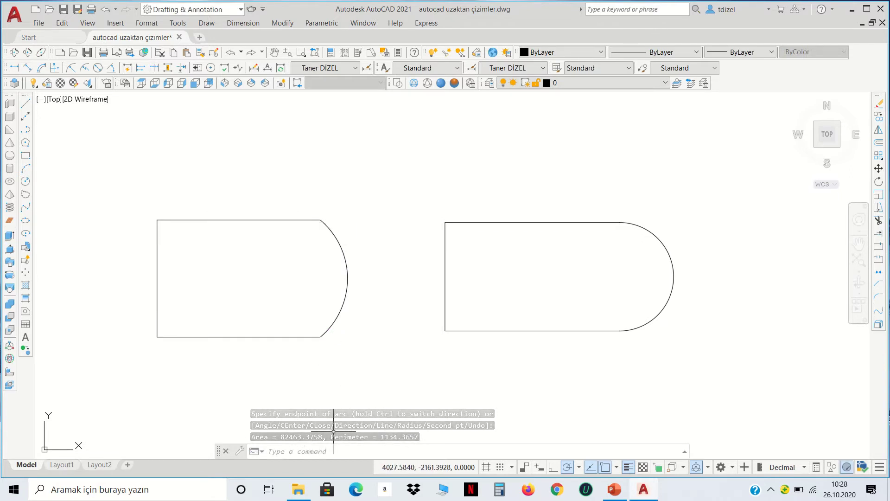
Draw a 3-point arc in the free space below the existing shapes
scroll(418, 259, "down", 2)
scroll(463, 273, "down", 4)
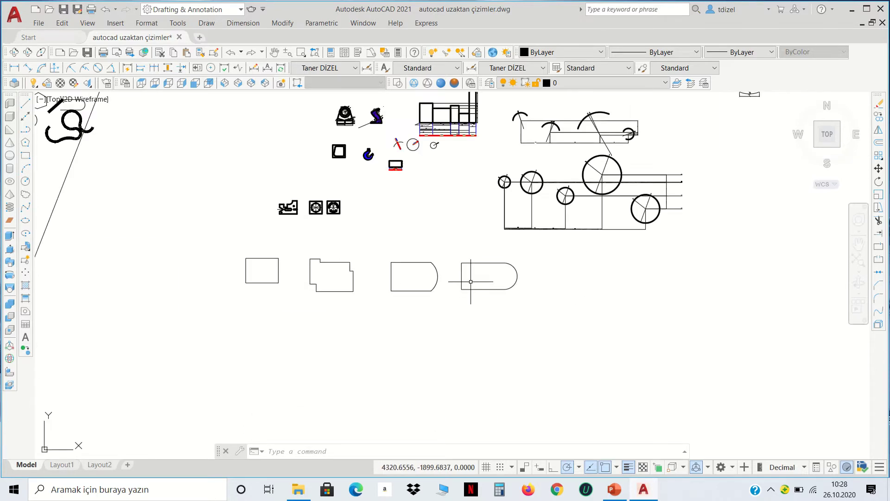
scroll(465, 288, "up", 2)
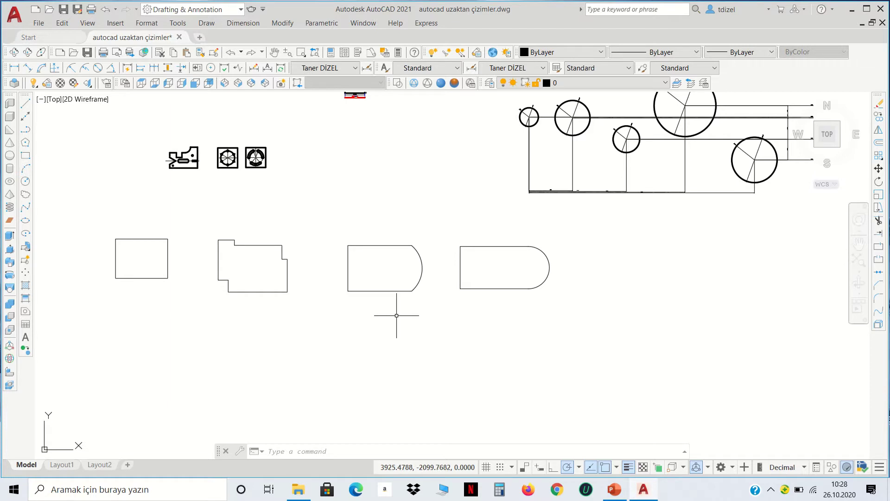
middle_click_drag(415, 314, 441, 279)
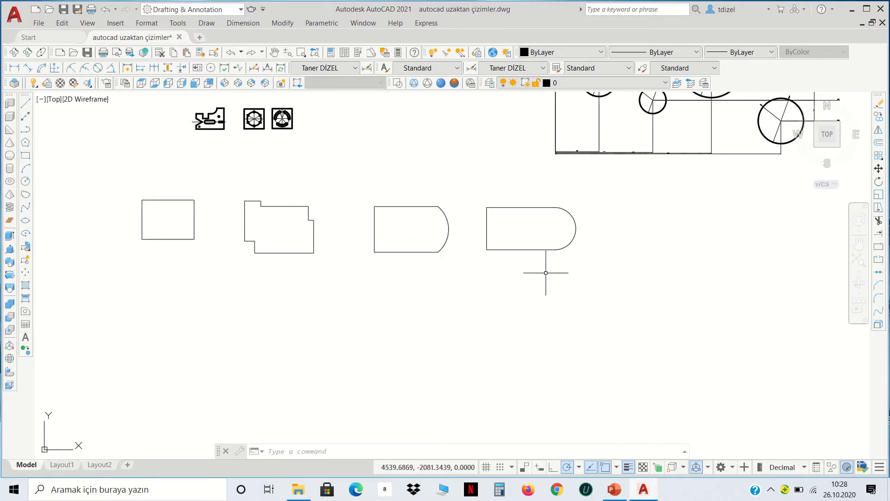
left_click(26, 171)
left_click(167, 354)
left_click(172, 338)
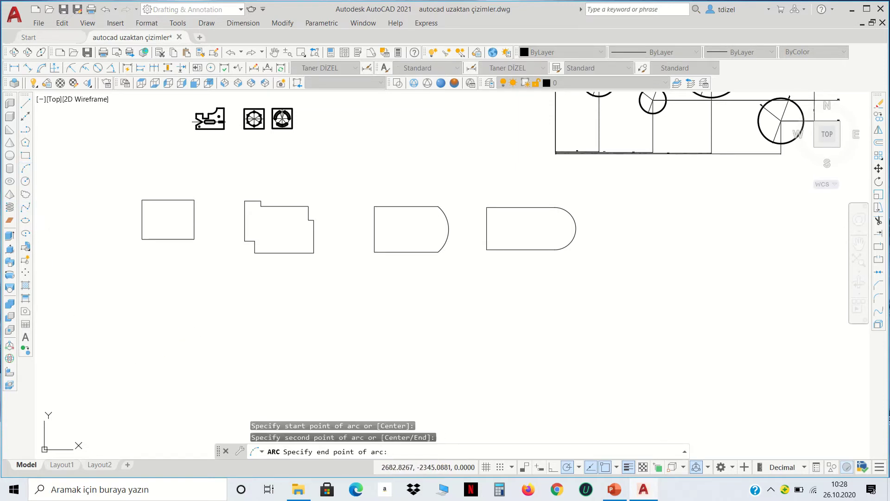
left_click(215, 342)
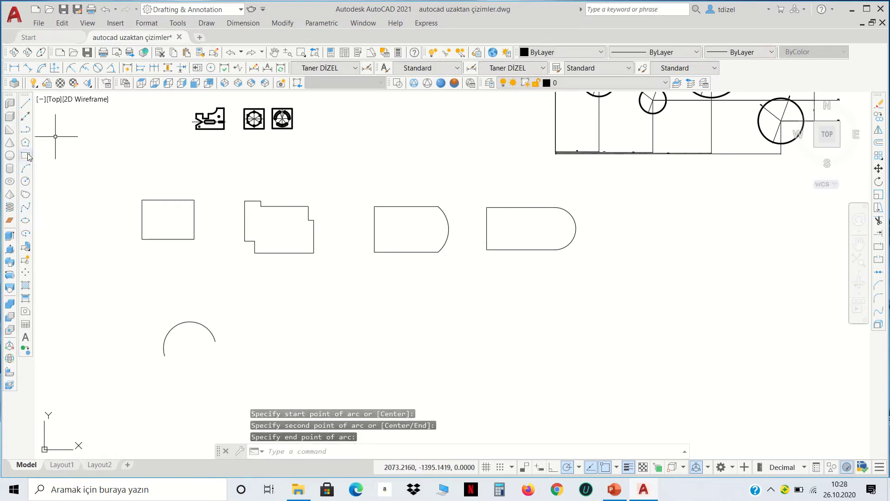
Draw a spline from one arc end through several points to the other end, closing the outline
left_click(26, 209)
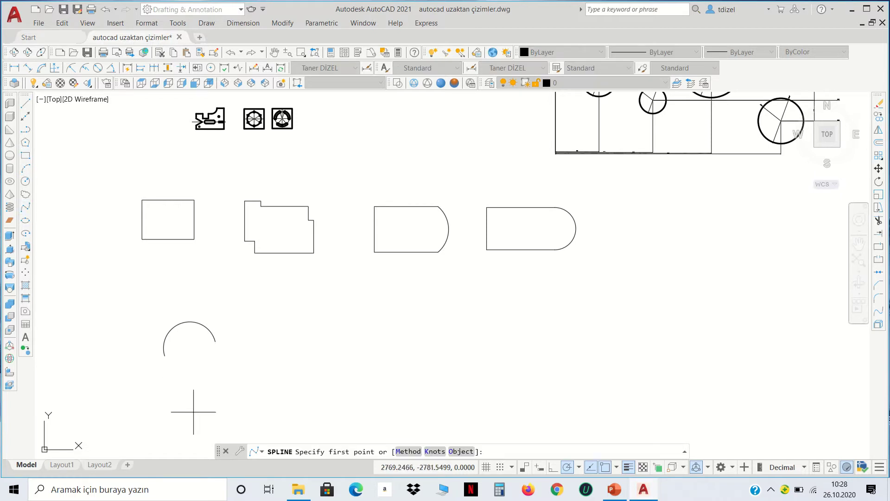
scroll(185, 395, "up", 4)
left_click(138, 302)
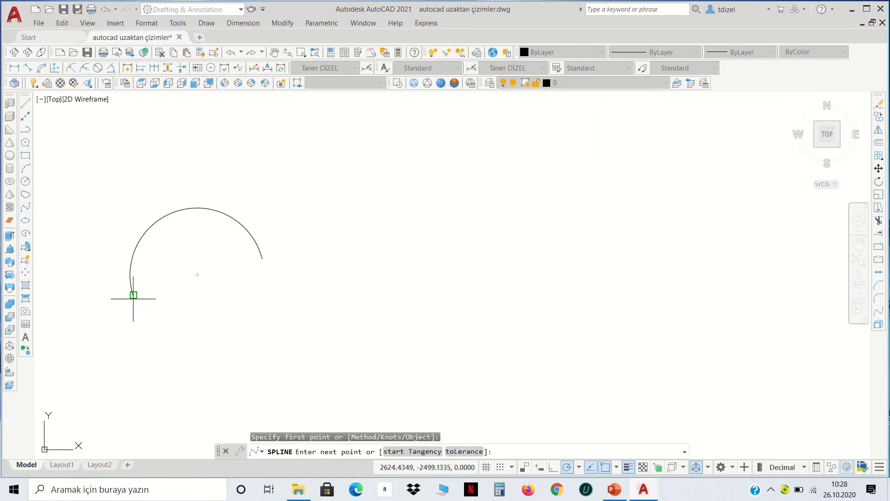
left_click(114, 374)
scroll(186, 394, "down", 4)
middle_click_drag(236, 410, 320, 289)
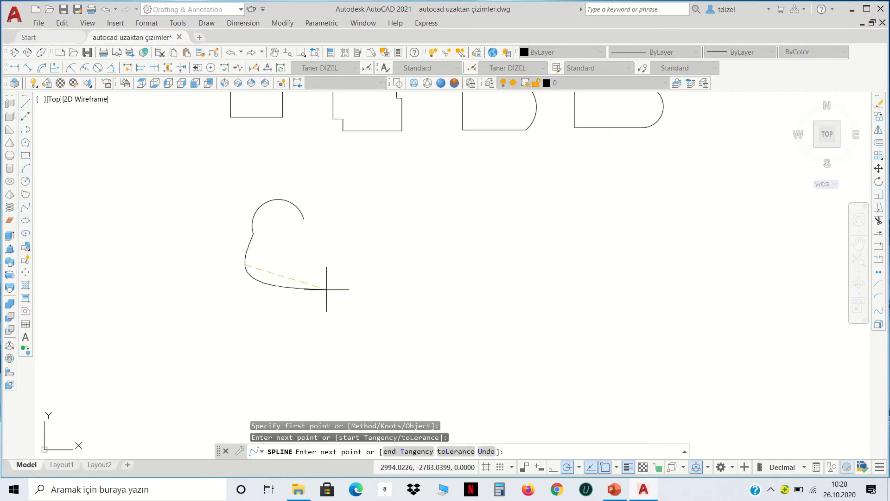
left_click(345, 308)
left_click(371, 365)
left_click(489, 293)
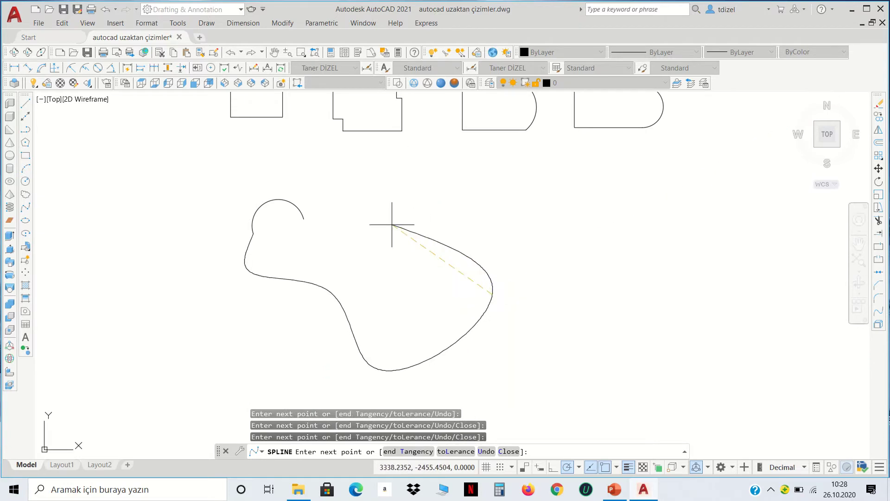
left_click(372, 222)
left_click(304, 218)
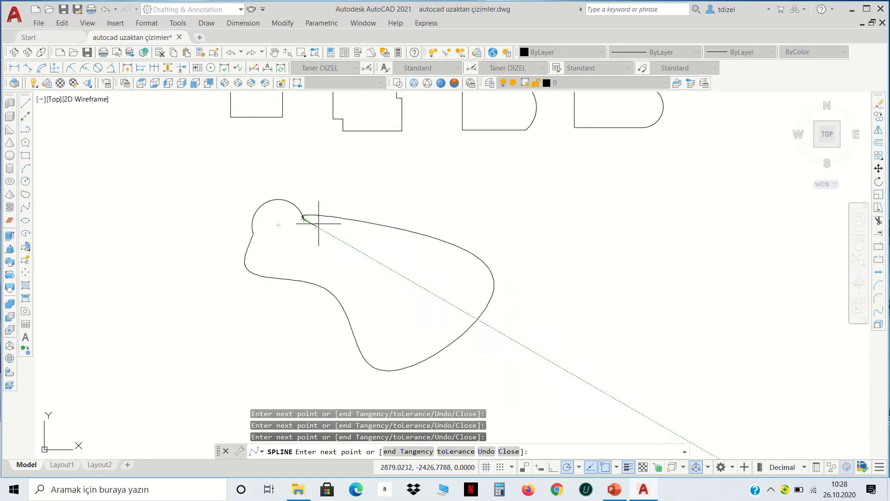
key("Return")
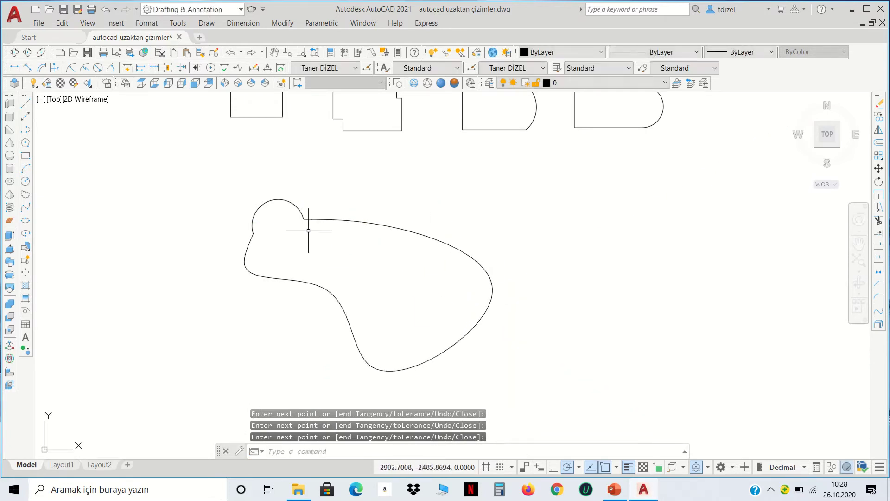
Select the arc and spline together to check the outline, then clear the selection
scroll(308, 228, "up", 1)
scroll(296, 198, "up", 1)
left_click(296, 197)
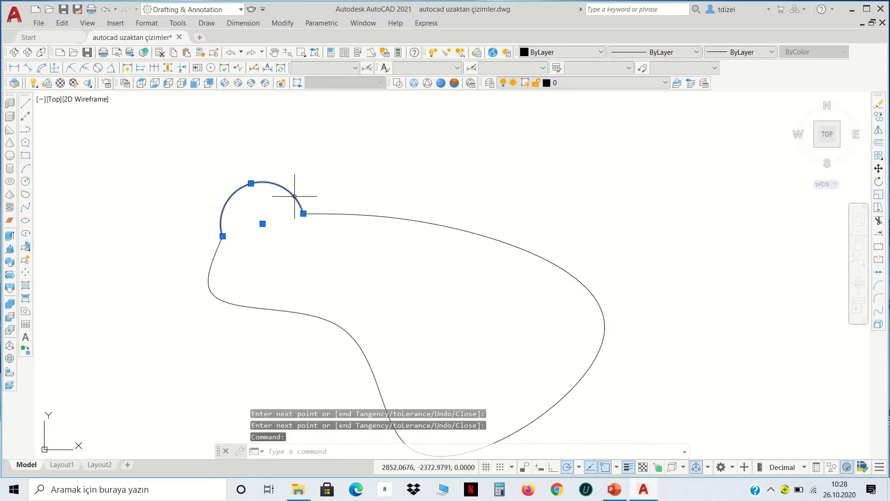
left_click(349, 214)
key("Escape")
key("Escape")
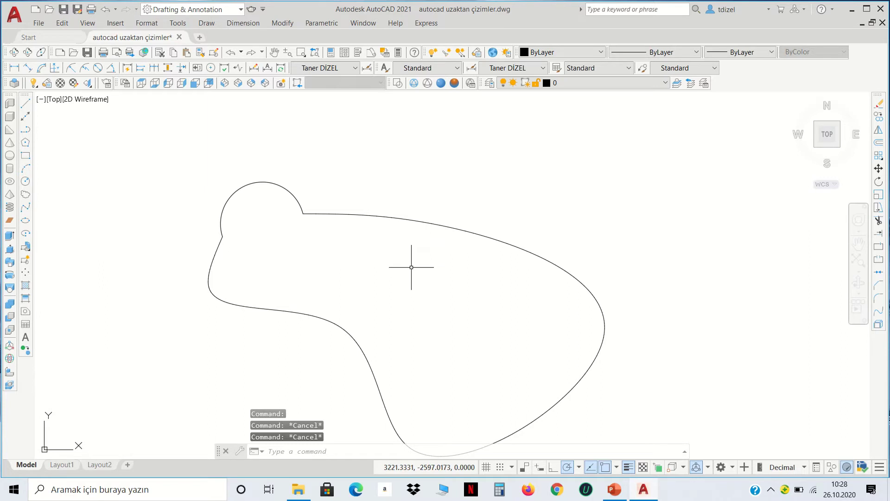
Select the arc and spline of the outline to inspect them, then clear the selection
scroll(411, 269, "down", 2)
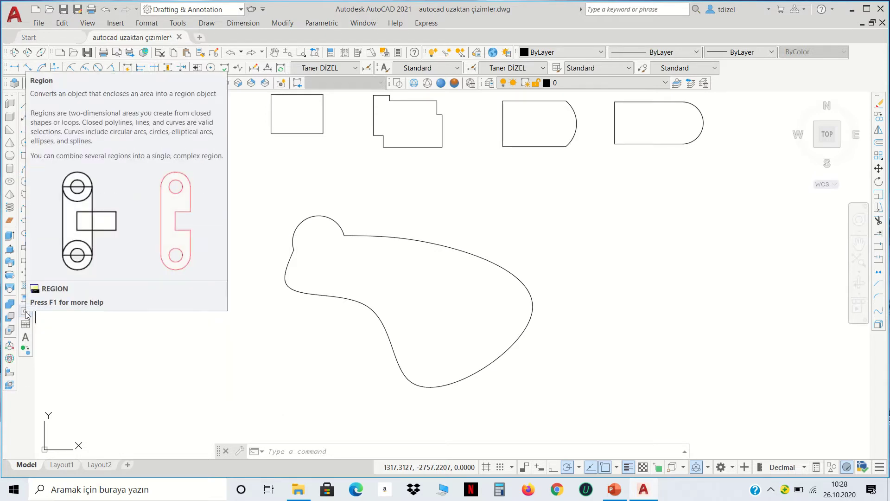
left_click(334, 221)
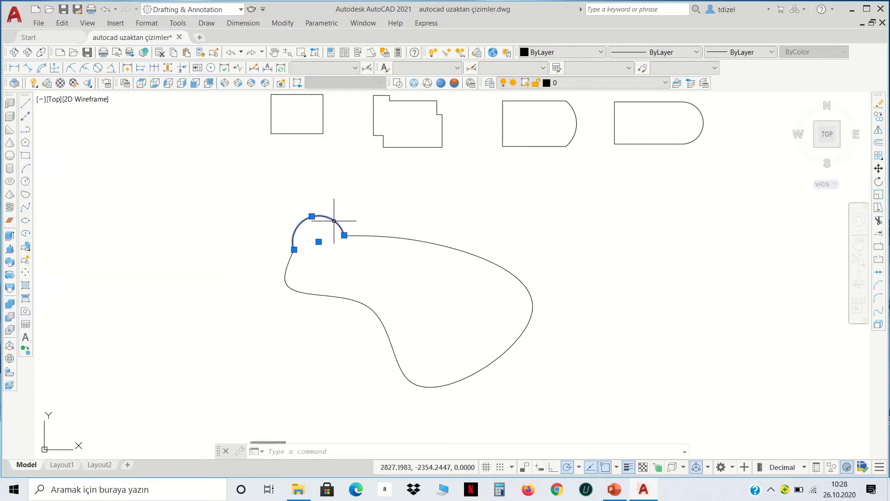
left_click(369, 237)
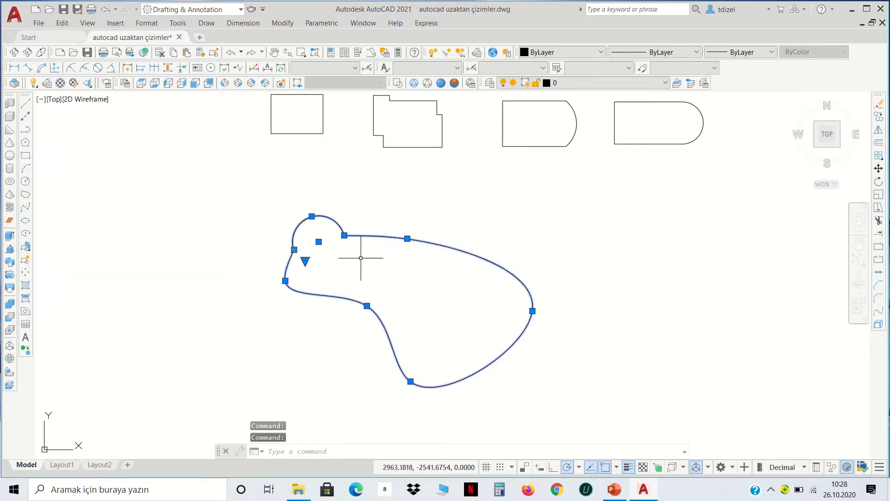
key("Escape")
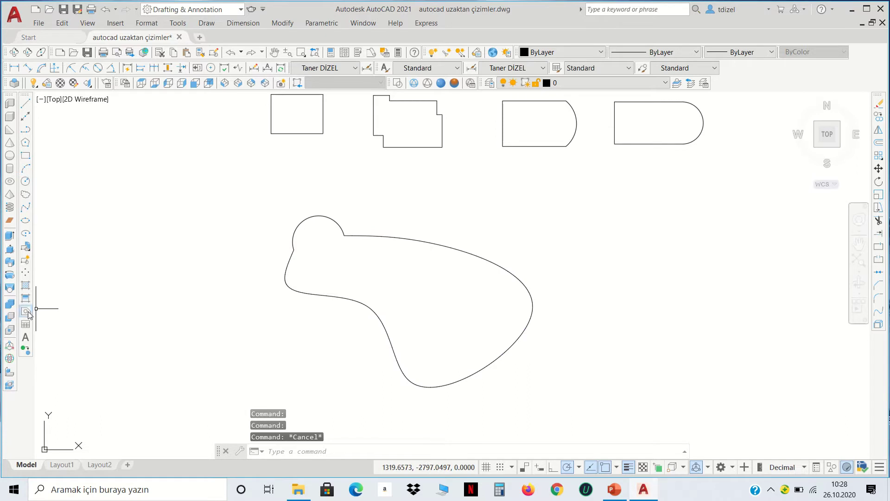
Convert the arc-and-spline outline into a single region and select it to verify
left_click(27, 312)
left_click(262, 179)
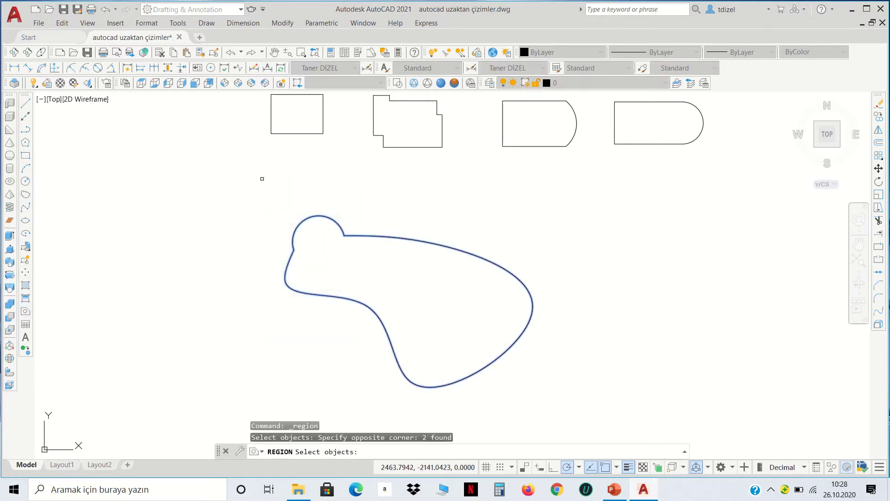
key("Return")
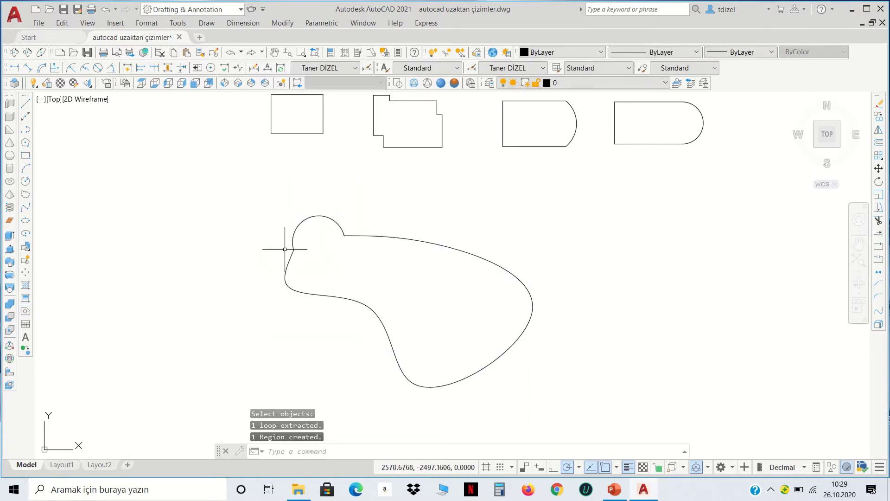
left_click(288, 258)
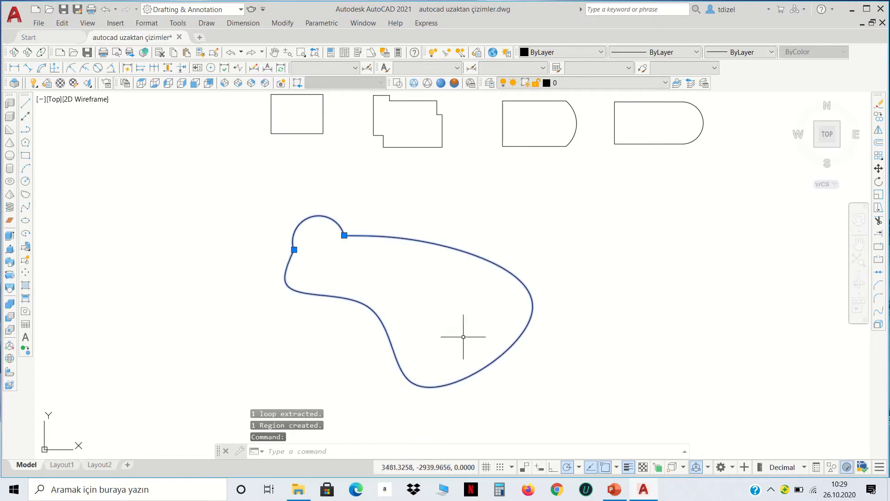
Switch to SW Isometric view and zoom and pan to centre the blob region
key("Escape")
key("Escape")
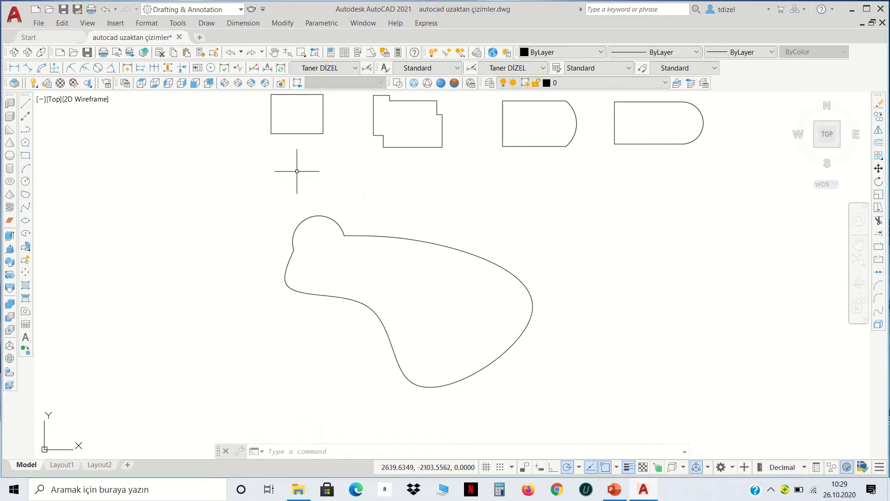
left_click(224, 83)
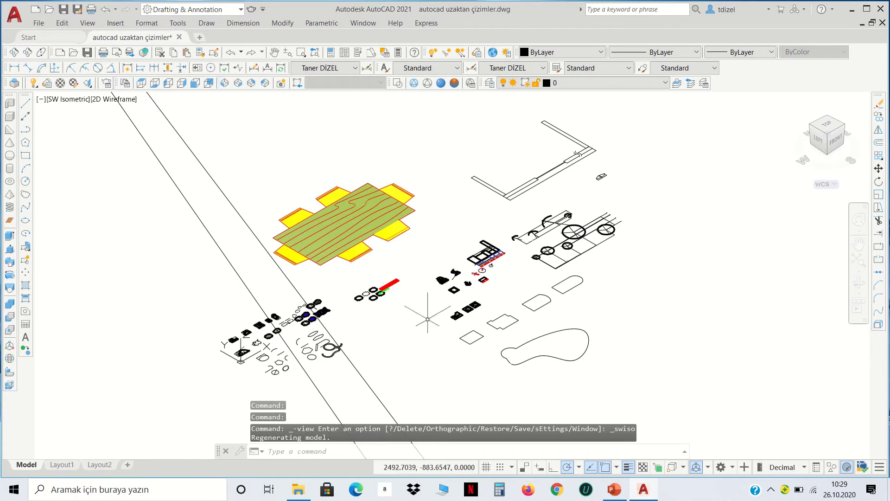
scroll(564, 361, "up", 5)
middle_click_drag(545, 241, 440, 177)
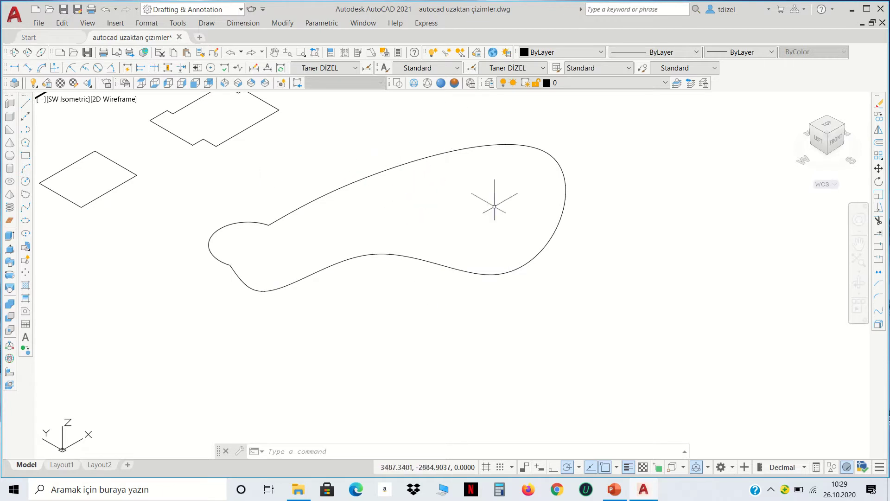
middle_click_drag(266, 187, 321, 245)
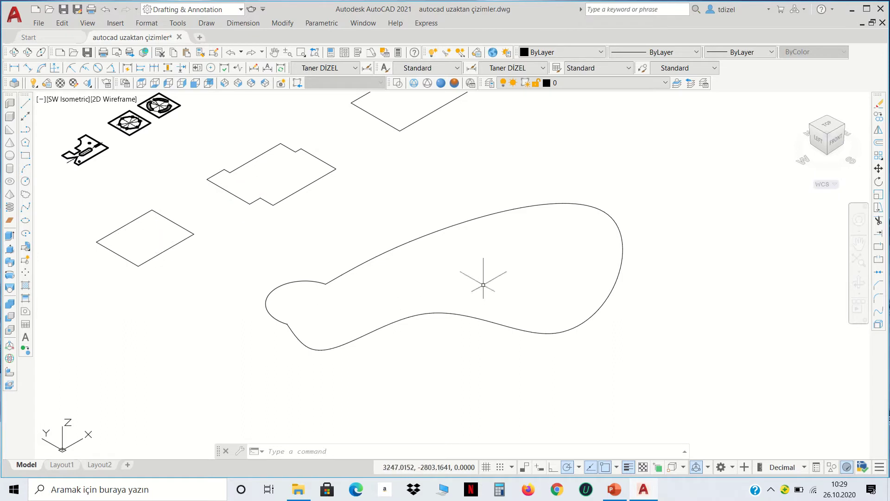
Apply the Conceptual visual style, then select and deselect outline shapes to check the shading
left_click(455, 84)
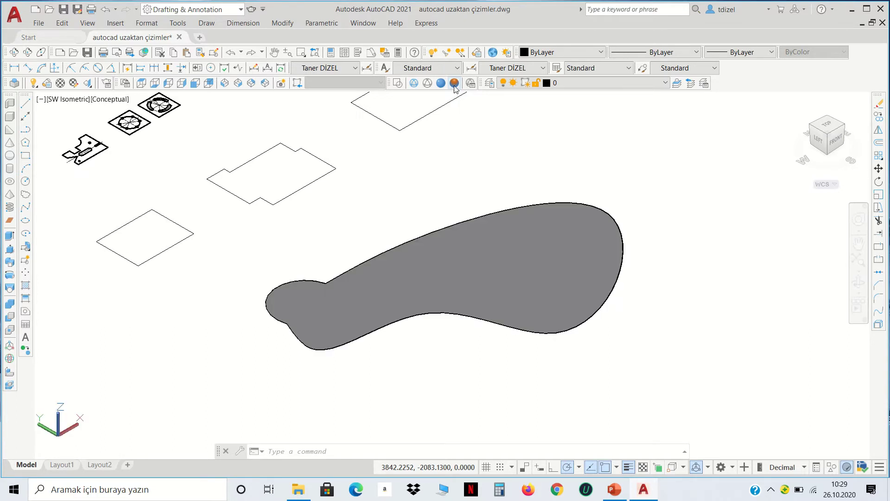
left_click(243, 161)
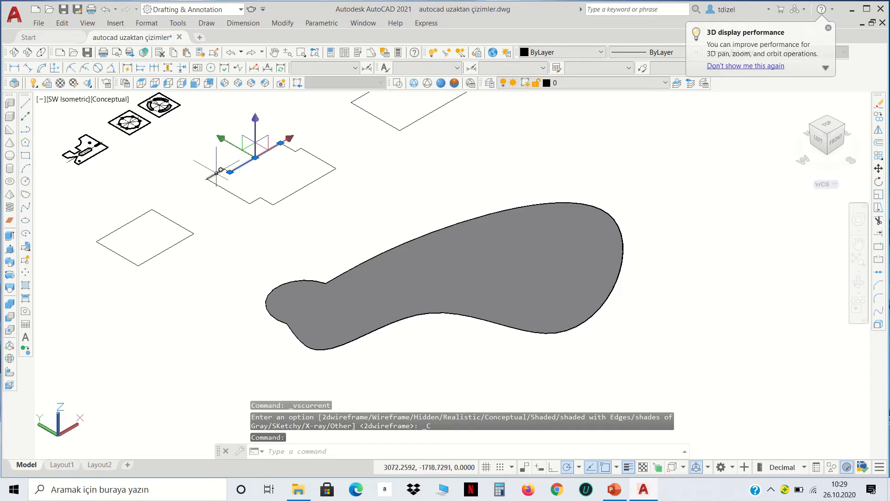
left_click(217, 172)
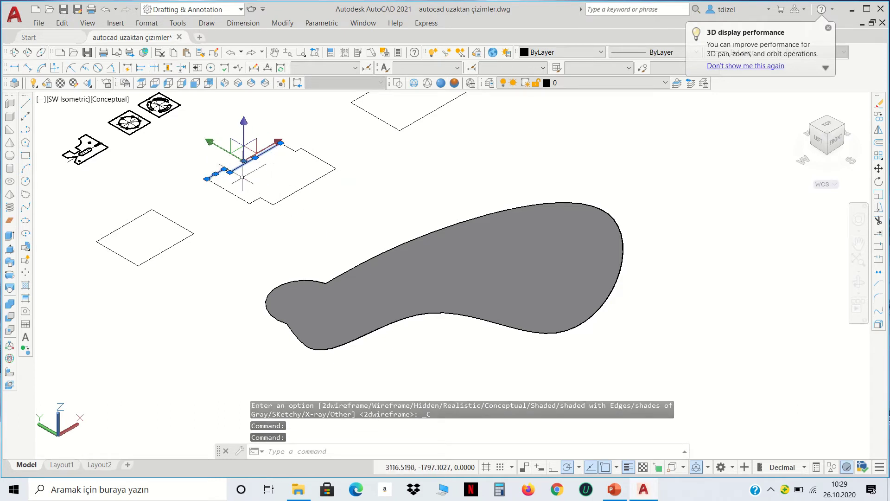
key("Escape")
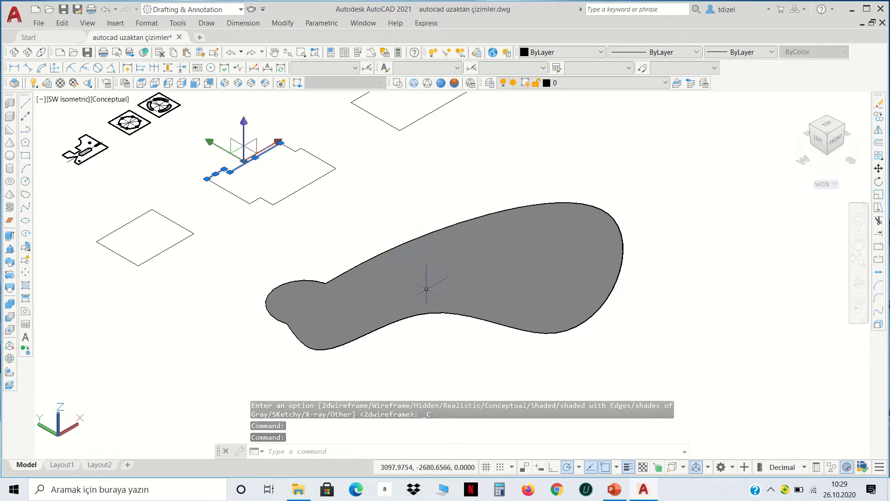
key("Escape")
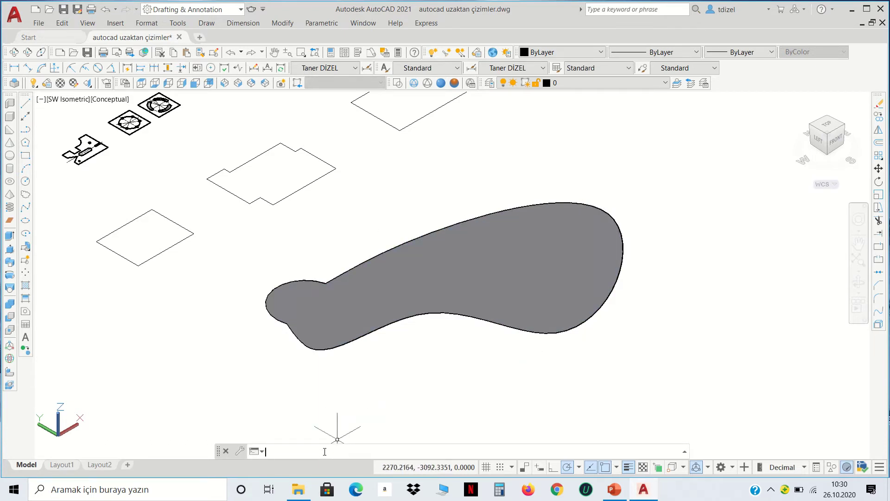
Run MASSPROP on the blob region, reading area 598709.6077 and perimeter 3380.2932, without saving to file
type("mass")
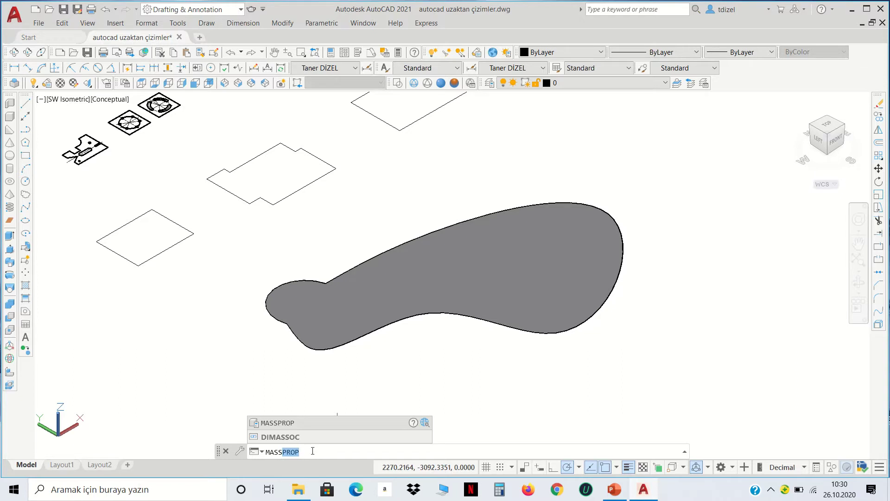
key("Return")
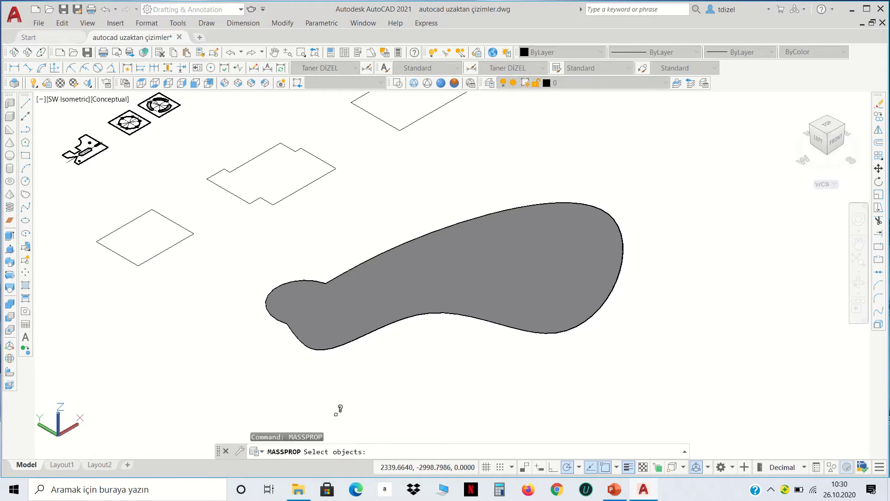
left_click(436, 282)
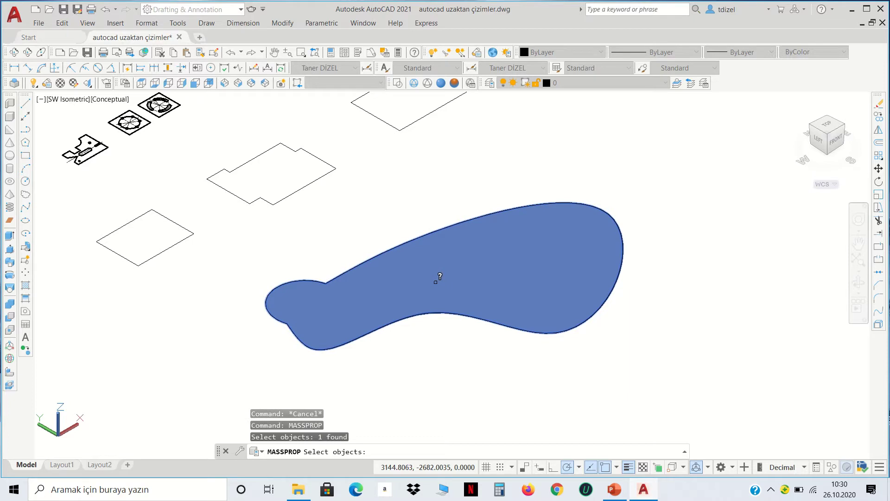
key("Return")
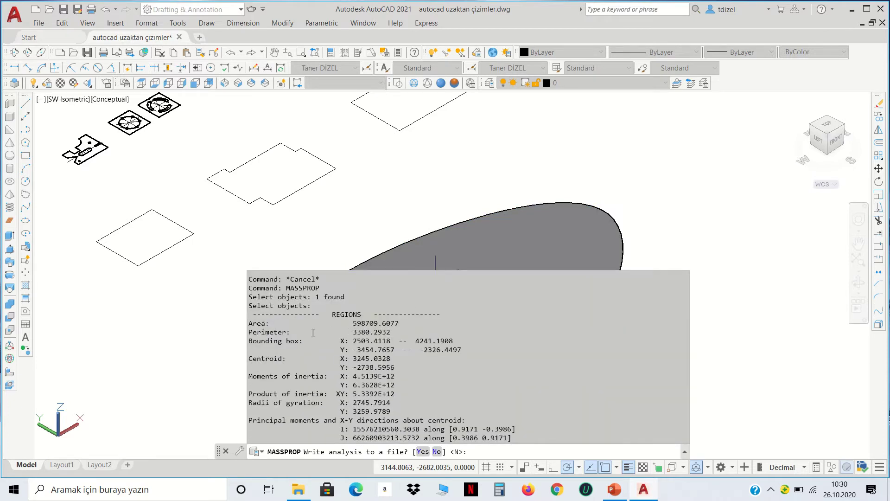
mouse_move(353, 323)
left_mouse_down()
mouse_move(402, 324)
mouse_move(389, 332)
left_mouse_up()
left_click(356, 343)
left_click(326, 334)
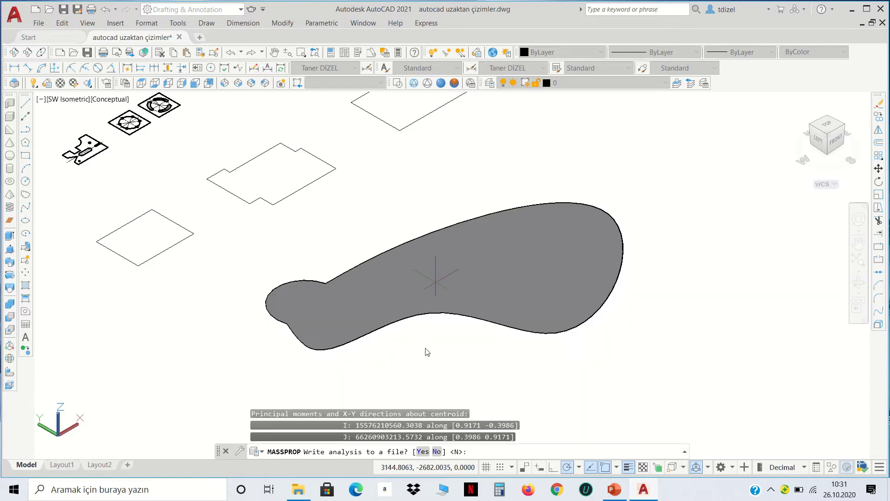
key("Escape")
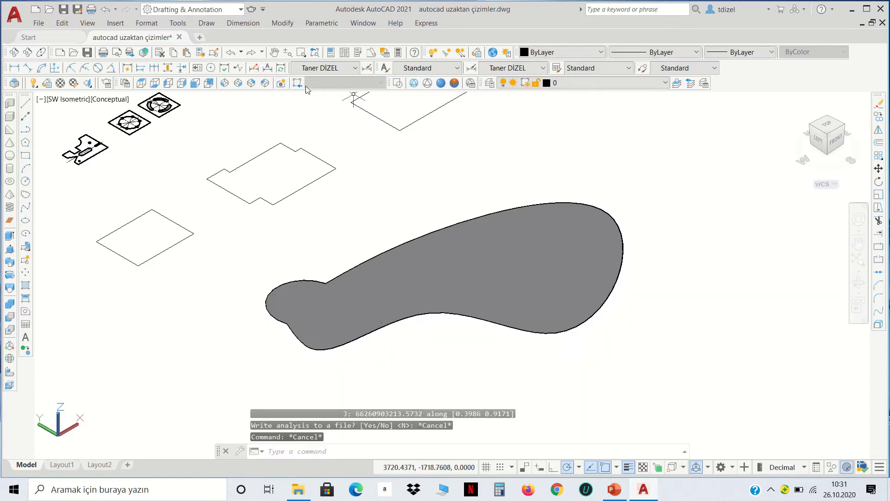
Switch to Top view with 2D Wireframe style and pan to empty space right of the drawings
left_click(142, 82)
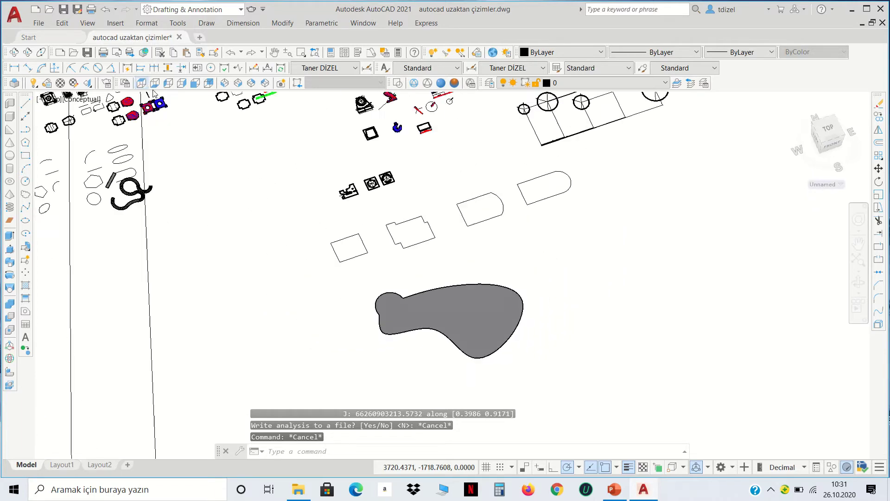
left_click(399, 83)
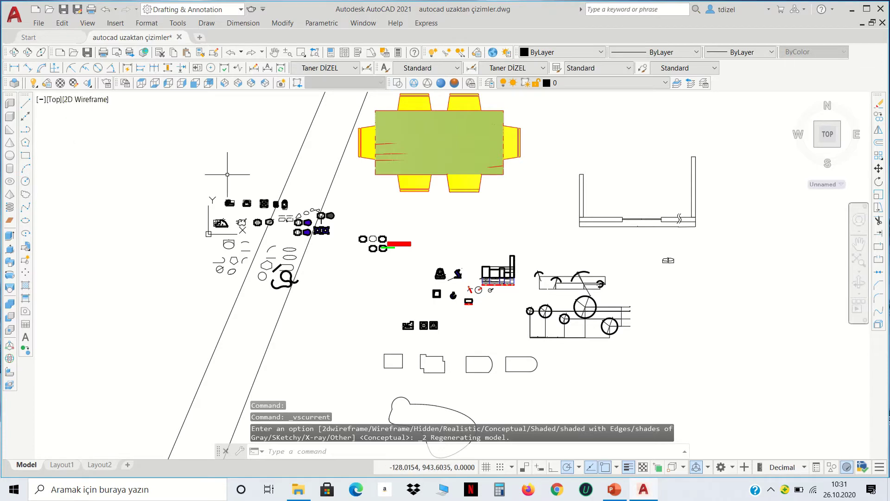
scroll(359, 195, "down", 4)
scroll(375, 277, "up", 6)
scroll(366, 276, "up", 2)
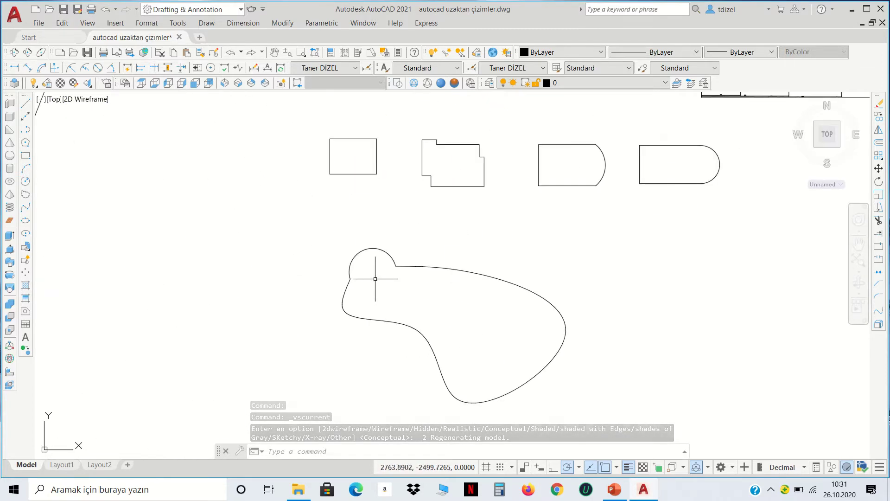
middle_click_drag(393, 274, 346, 245)
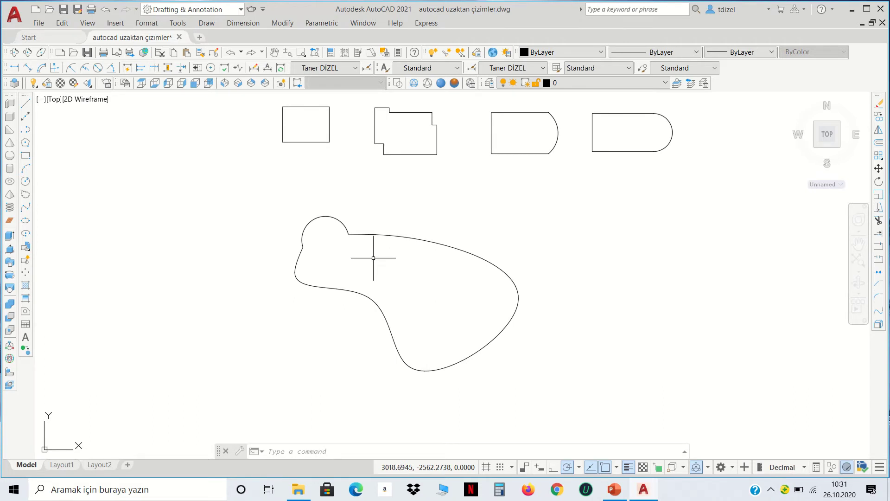
scroll(392, 260, "down", 4)
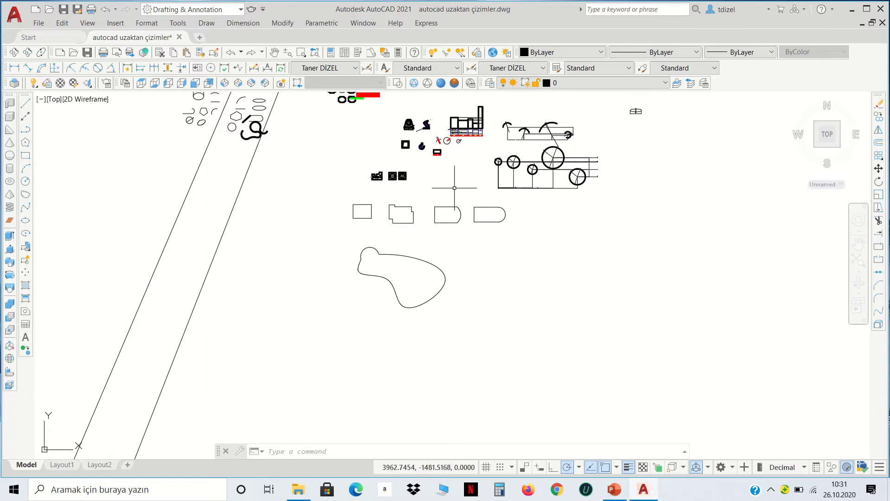
middle_click_drag(480, 213, 419, 234)
scroll(480, 212, "down", 2)
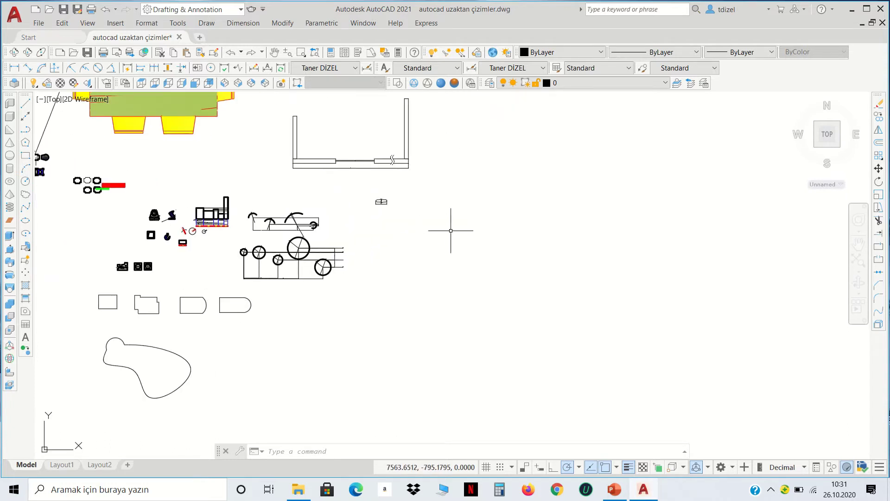
scroll(501, 217, "down", 1)
middle_click_drag(502, 217, 326, 227)
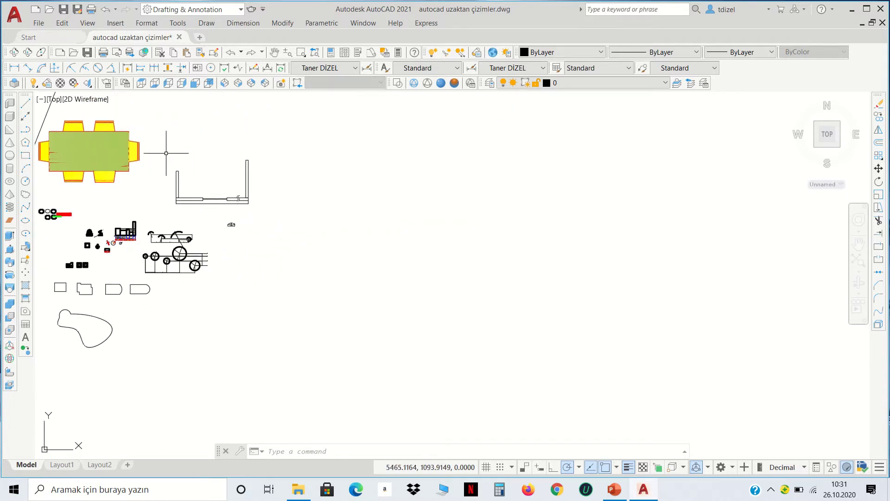
Draw a 210 × 297 A4 frame from four lines in empty space
left_click(26, 107)
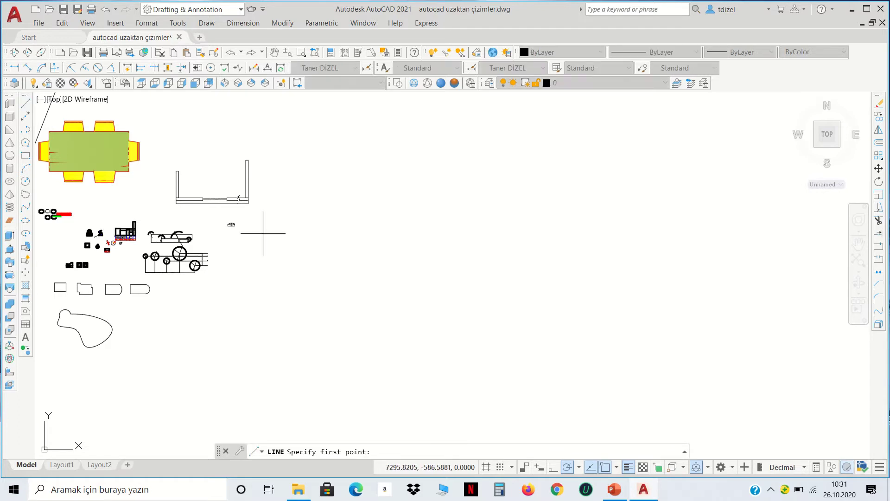
left_click(357, 229)
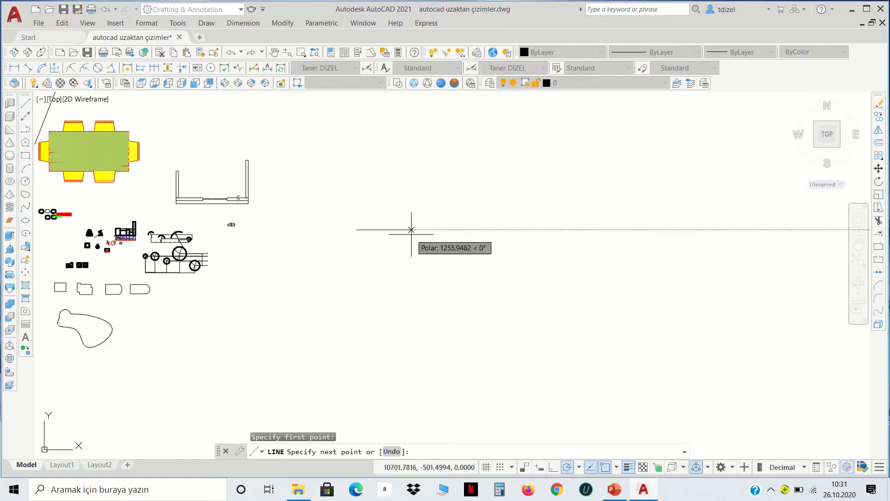
type("210")
key("Return")
scroll(375, 218, "up", 5)
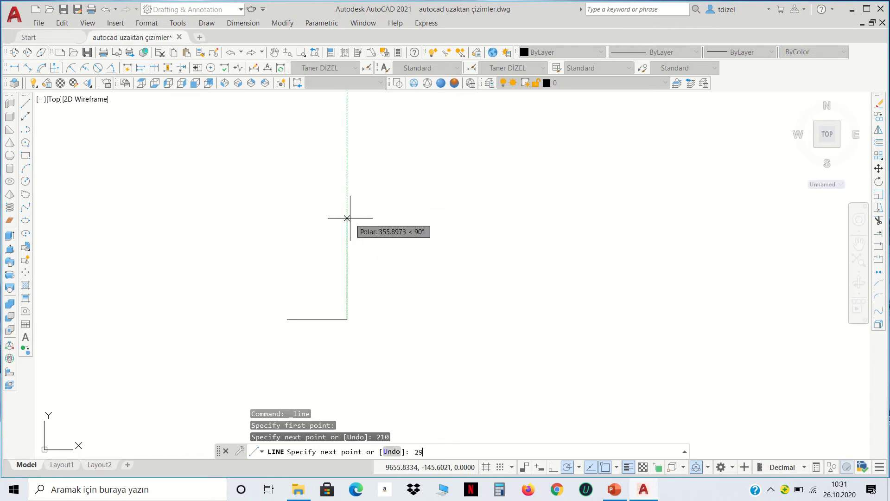
type("7")
key("Return")
scroll(288, 253, "up", 2)
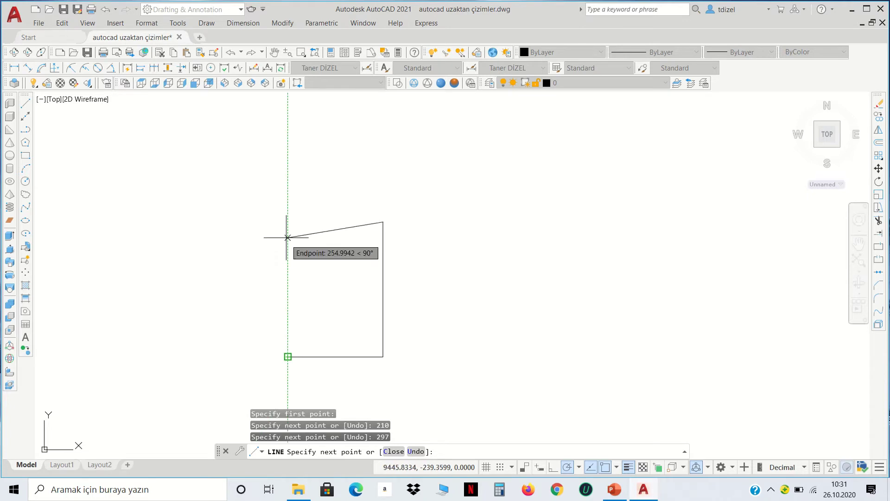
left_click(288, 222)
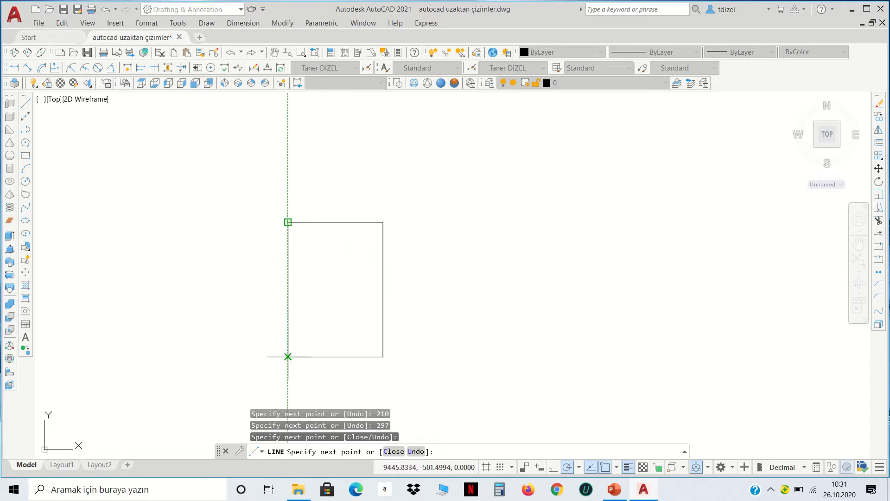
left_click(288, 357)
key("Return")
Zoom and pan so the new A4 frame fills the middle of the view
scroll(329, 312, "up", 2)
middle_click_drag(432, 260, 503, 228)
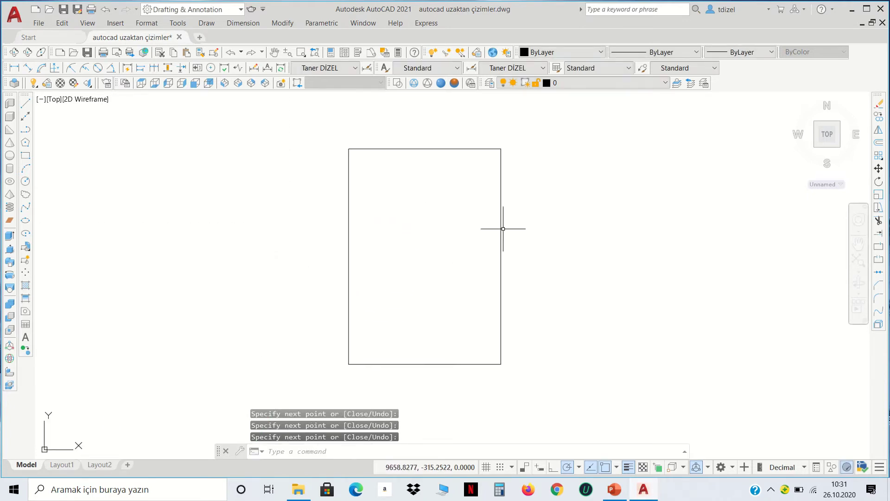
scroll(536, 278, "down", 5)
scroll(533, 320, "down", 2)
scroll(529, 309, "down", 2)
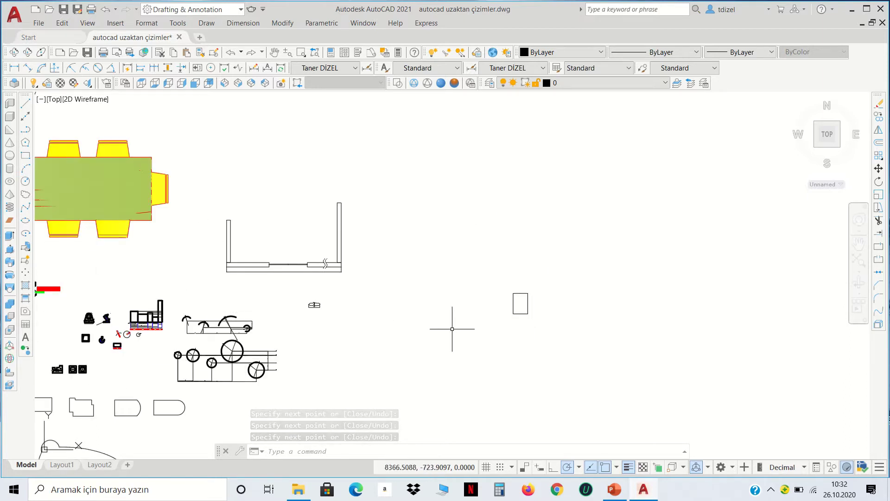
scroll(520, 308, "up", 2)
scroll(521, 297, "up", 8)
mouse_move(455, 207)
middle_mouse_down()
mouse_move(393, 298)
mouse_move(416, 269)
mouse_move(409, 280)
middle_mouse_up()
scroll(393, 298, "up", 2)
scroll(394, 294, "down", 2)
scroll(415, 270, "up", 2)
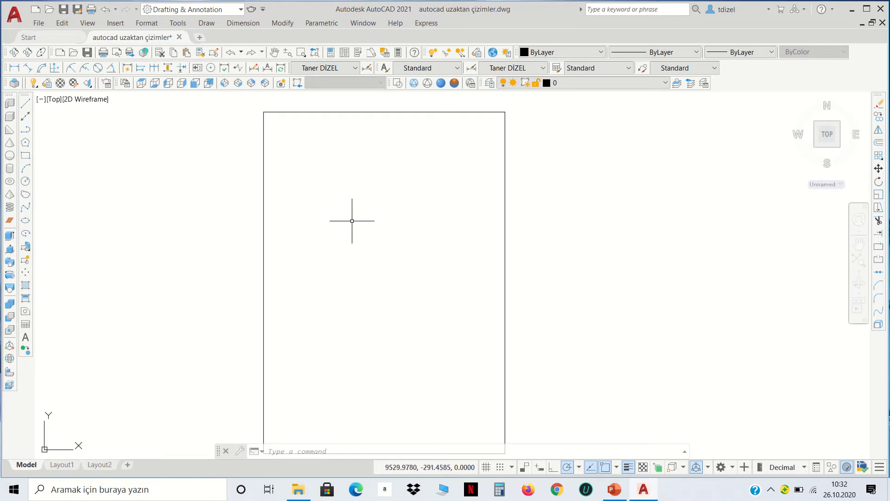
Draw a 50 × 25 rectangle inside the A4 frame
left_click(24, 158)
scroll(359, 360, "down", 2)
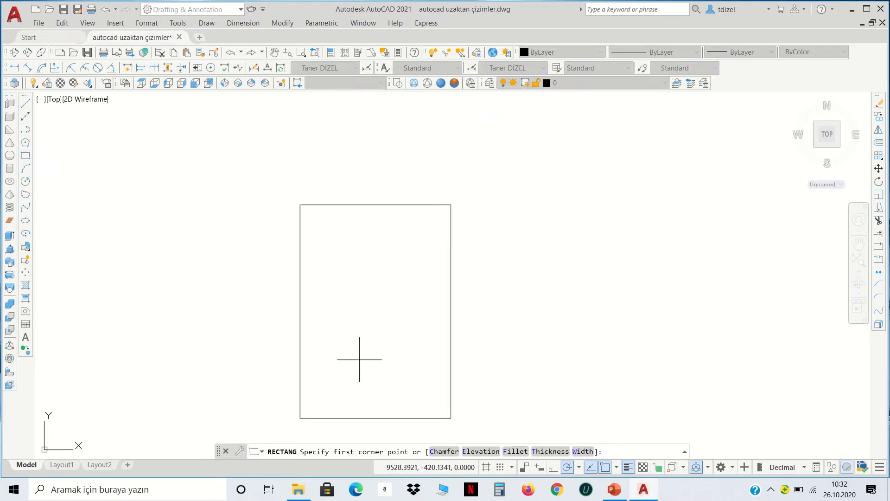
scroll(318, 399, "up", 2)
left_click(370, 302)
type("@50,2")
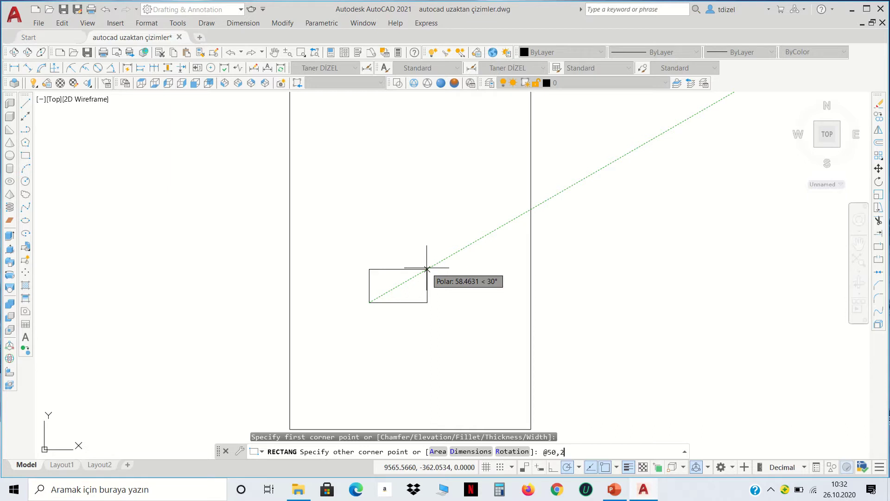
type("5")
key("Return")
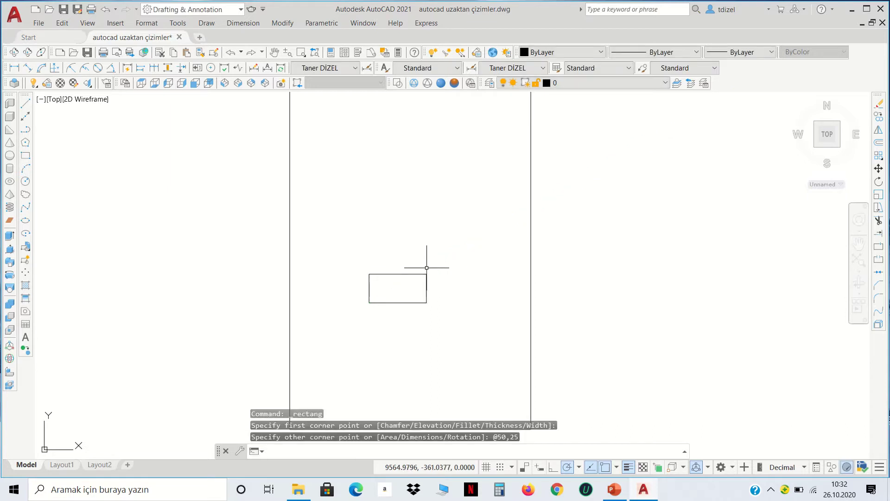
Give the small rectangle a 0.18 mm lineweight and deselect it
scroll(427, 302, "up", 2)
left_click(421, 304)
left_click(397, 240)
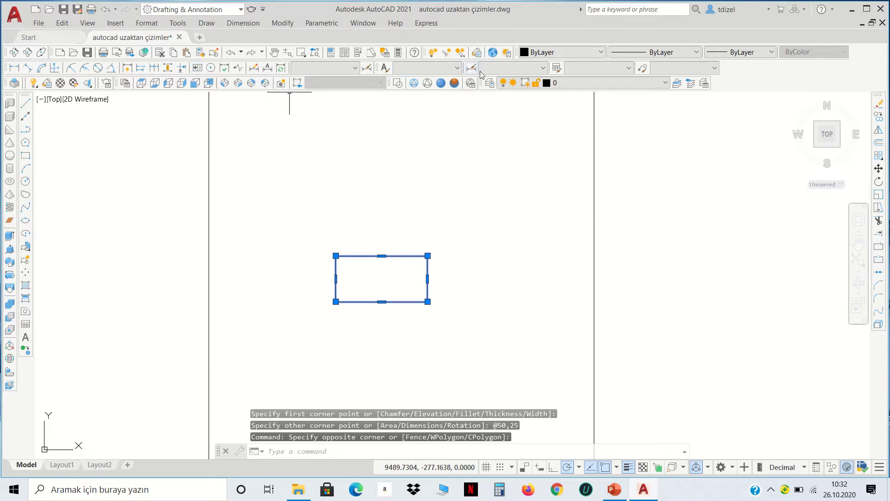
left_click(738, 52)
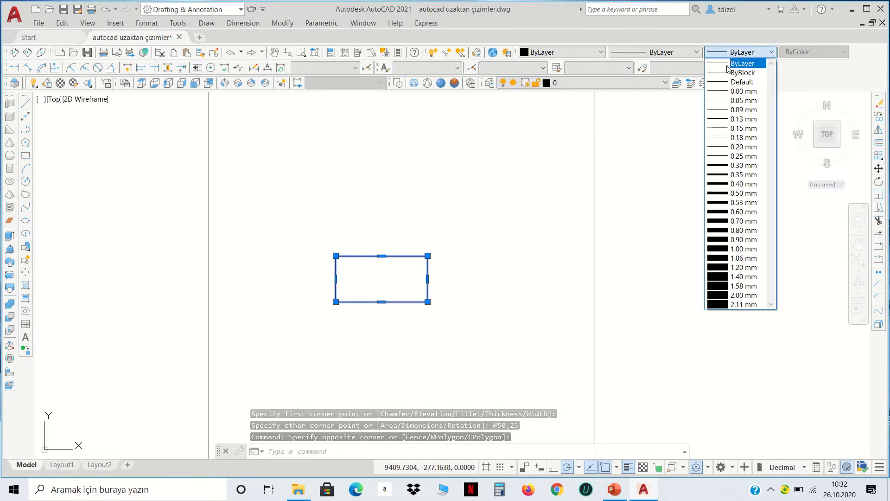
left_click(738, 138)
key("Escape")
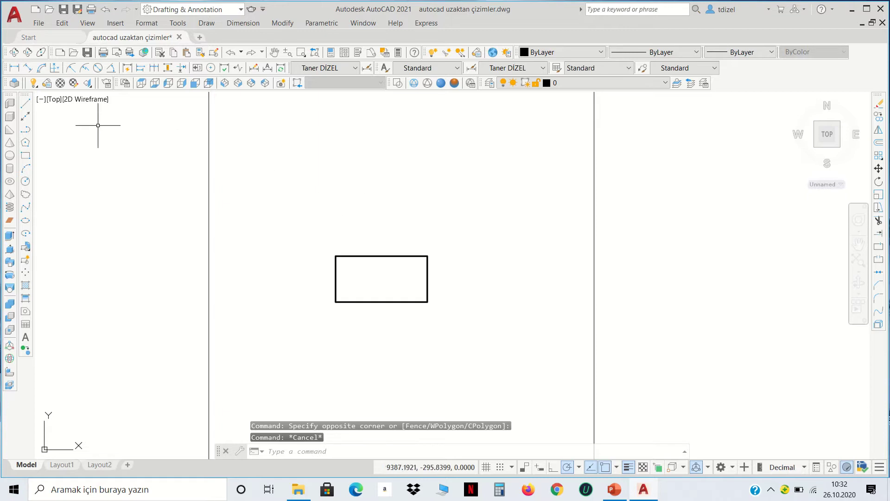
Abandon a first dimension attempt and make ISO-25 the current dimension style
left_click(335, 302)
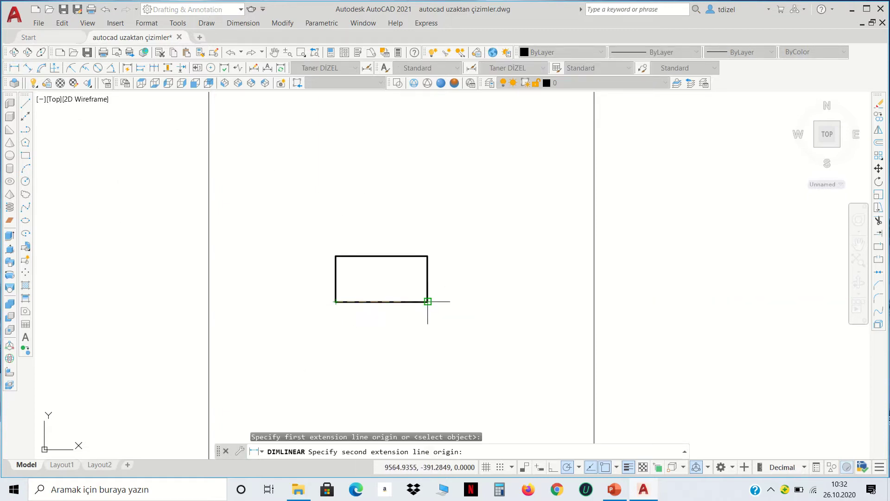
left_click(428, 302)
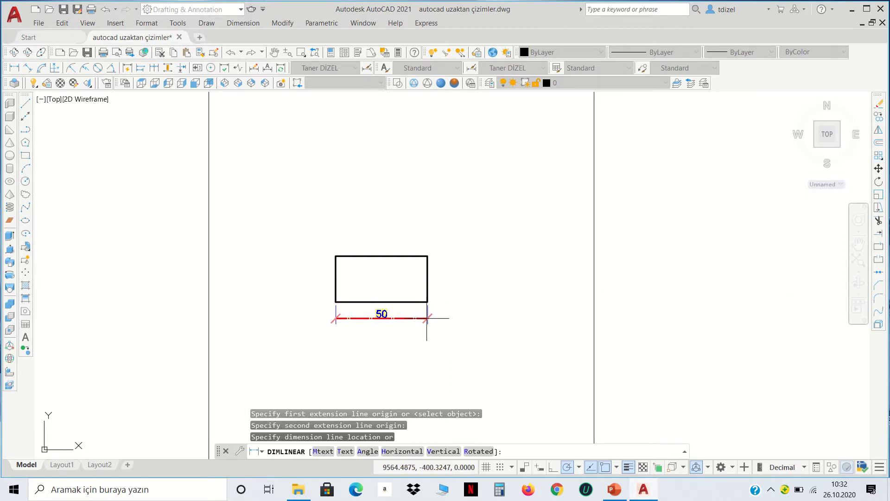
key("Escape")
key("Escape")
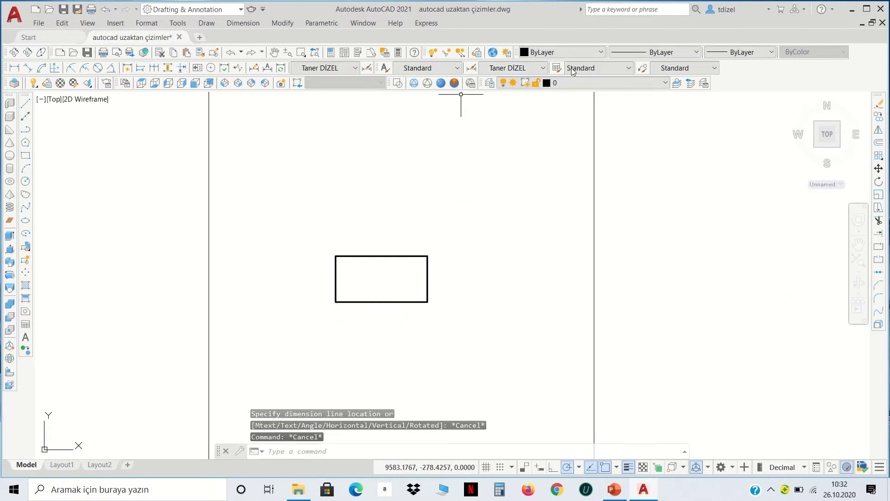
left_click(355, 69)
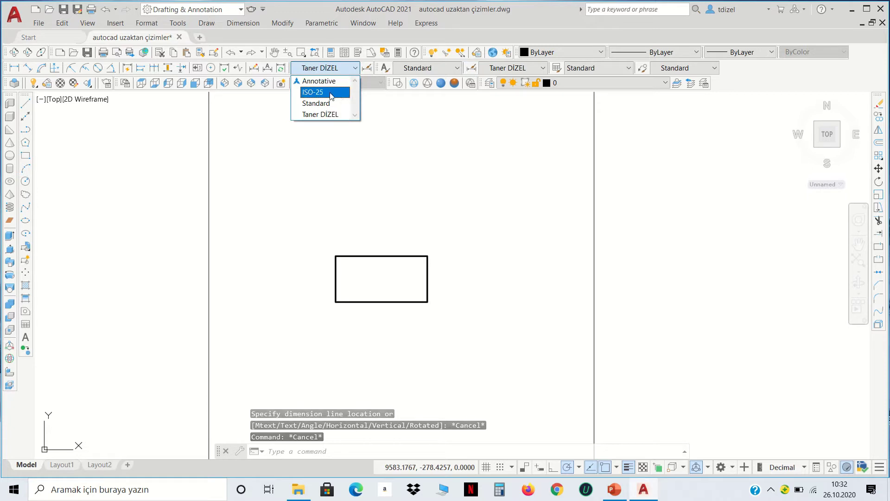
left_click(329, 92)
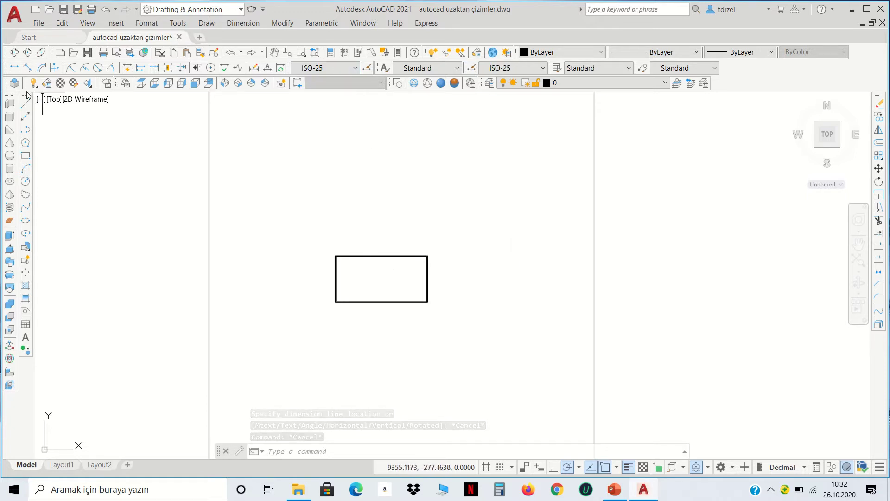
Add linear dimensions of 50 below and 25 right of the small rectangle
left_click(14, 69)
left_click(338, 302)
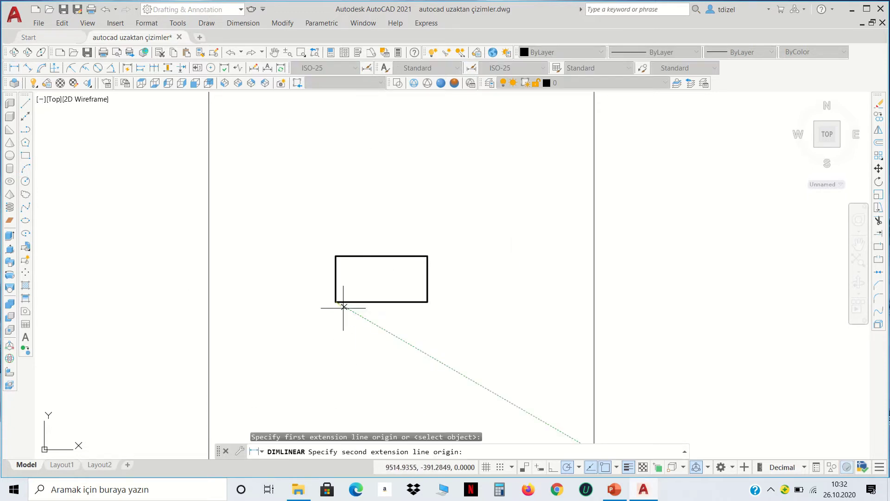
left_click(428, 301)
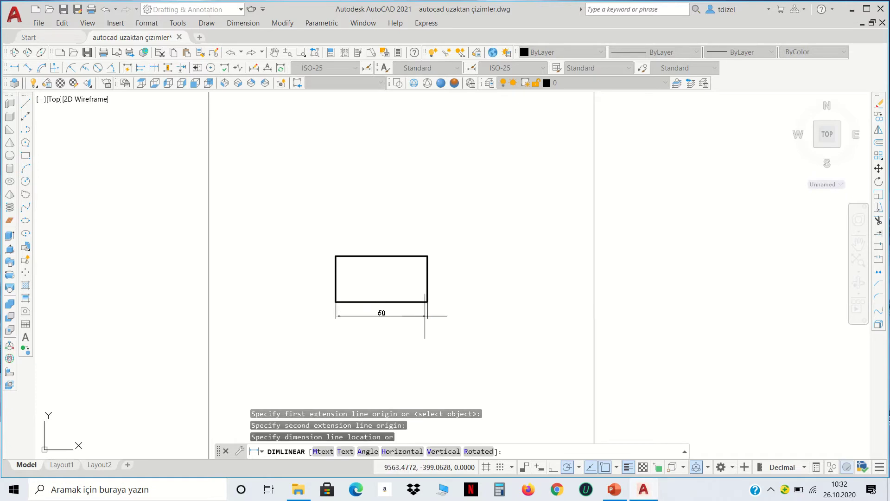
left_click(424, 316)
scroll(449, 282, "up", 5)
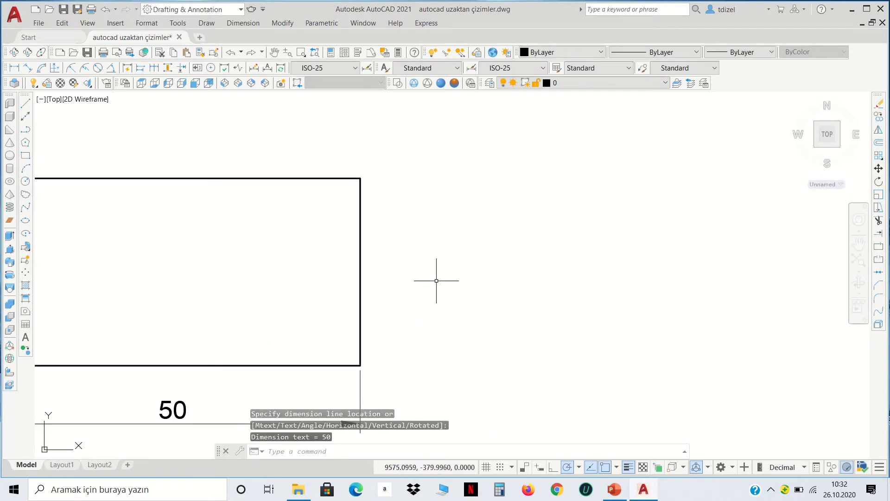
key("Return")
left_click(361, 366)
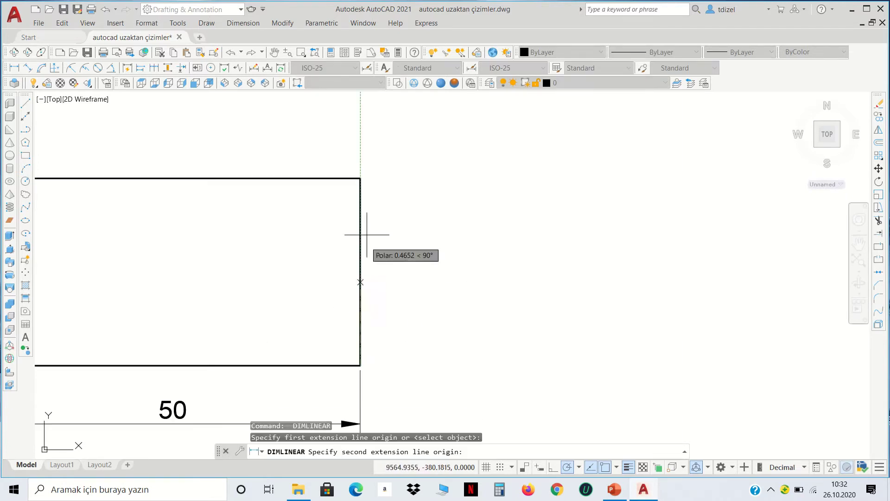
left_click(360, 178)
left_click(402, 195)
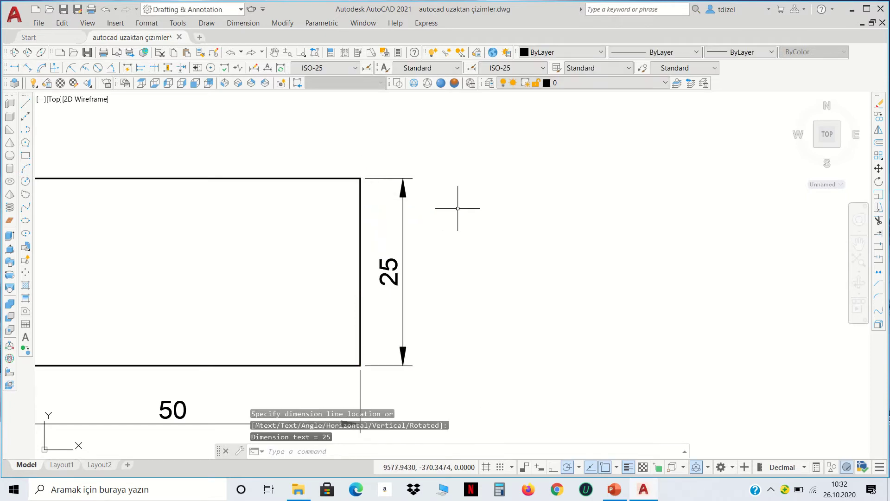
Zoom out and pan to centre the page frame
scroll(459, 206, "down", 2)
scroll(523, 250, "down", 1)
scroll(528, 267, "down", 3)
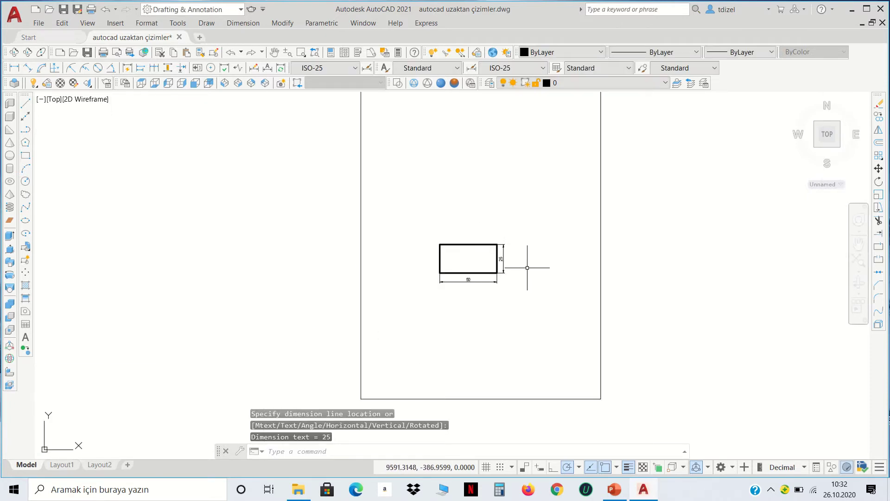
middle_click_drag(531, 268, 517, 298)
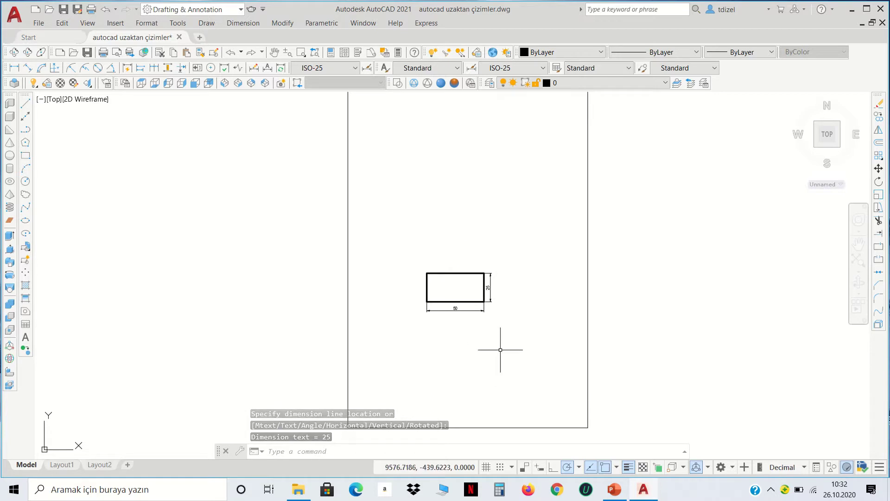
scroll(515, 322, "up", 2)
scroll(521, 308, "down", 4)
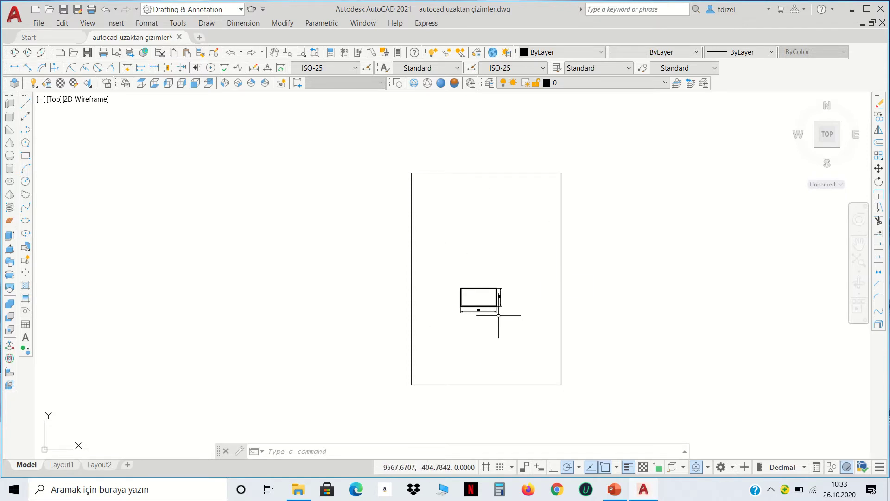
Draw a 250 × 125 rectangle to the right of the A4 frame
left_click(25, 156)
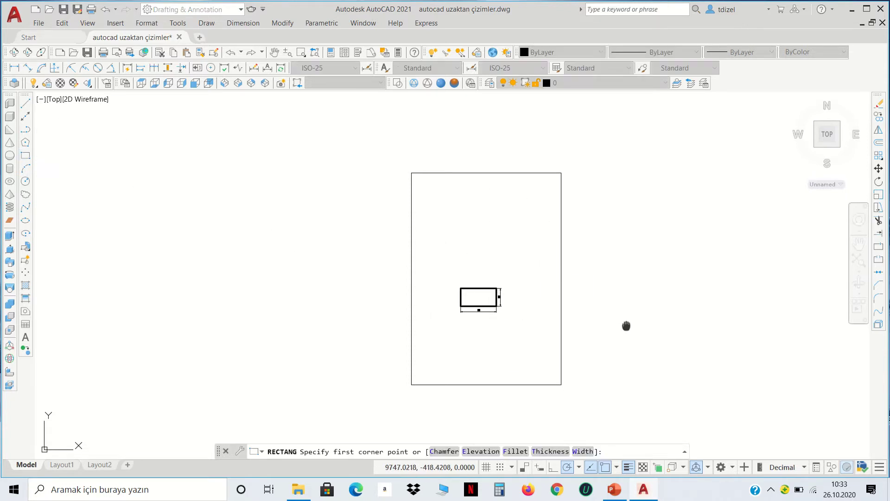
middle_click_drag(626, 326, 479, 335)
left_click(480, 337)
type("@250,125")
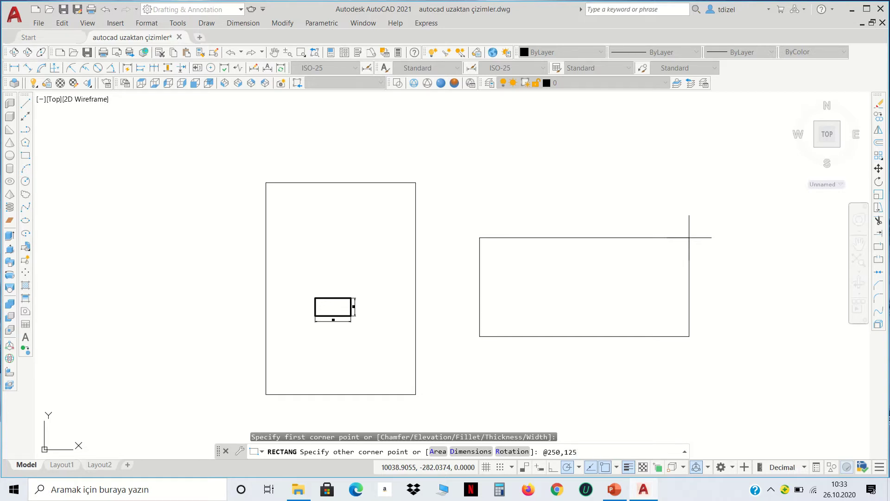
key("Return")
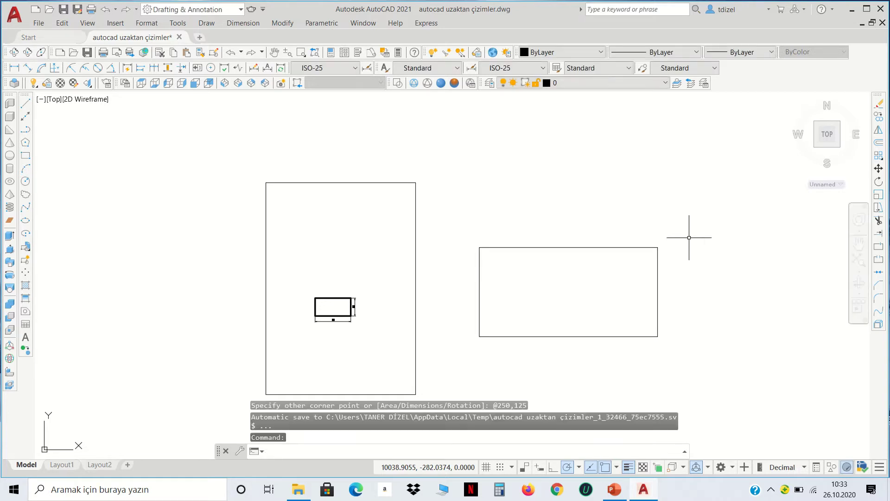
left_click(625, 309)
Give the large rectangle a 0.30 mm lineweight
left_click(551, 188)
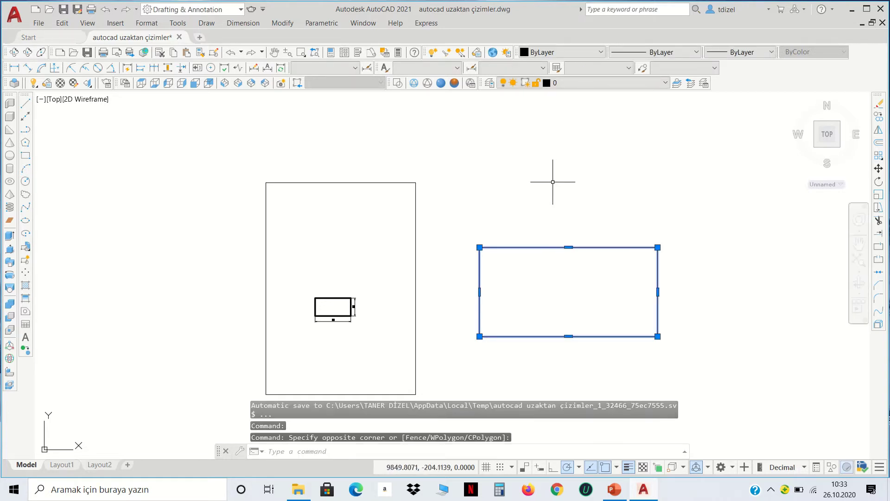
left_click(743, 52)
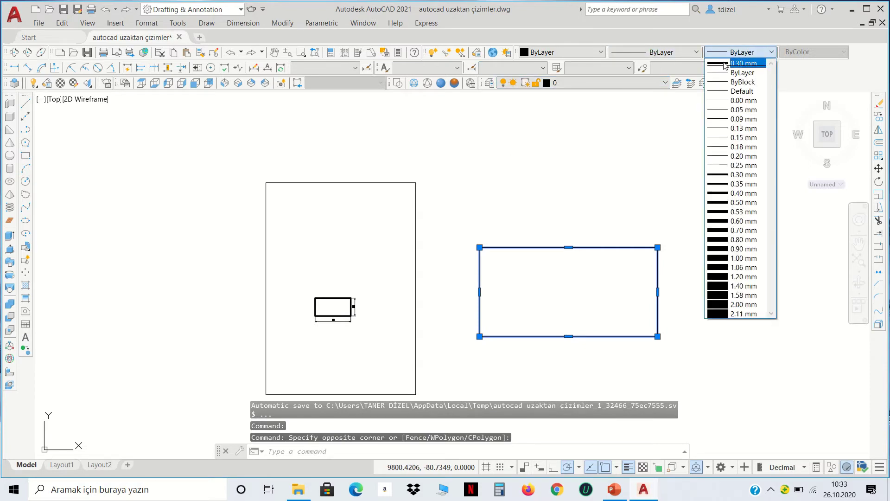
left_click(737, 71)
Add linear dimensions along the rectangle's bottom (250) and right side (125) with DLI
type("dli")
key("Return")
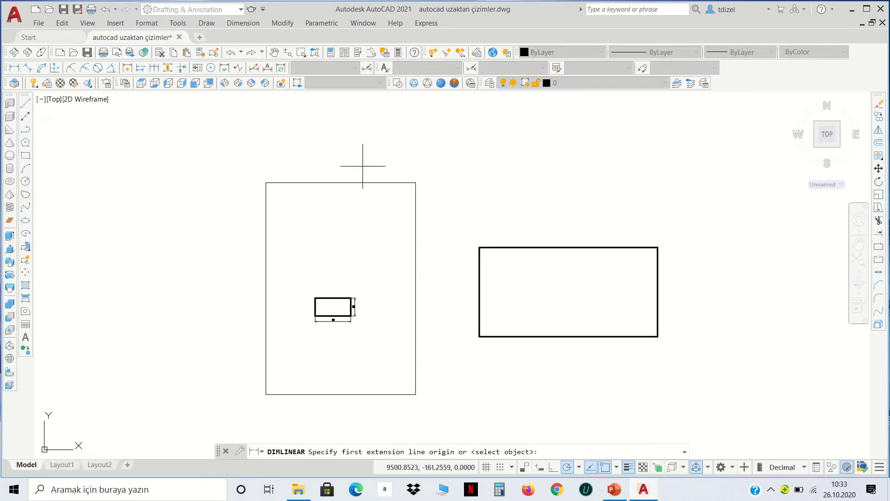
left_click(480, 337)
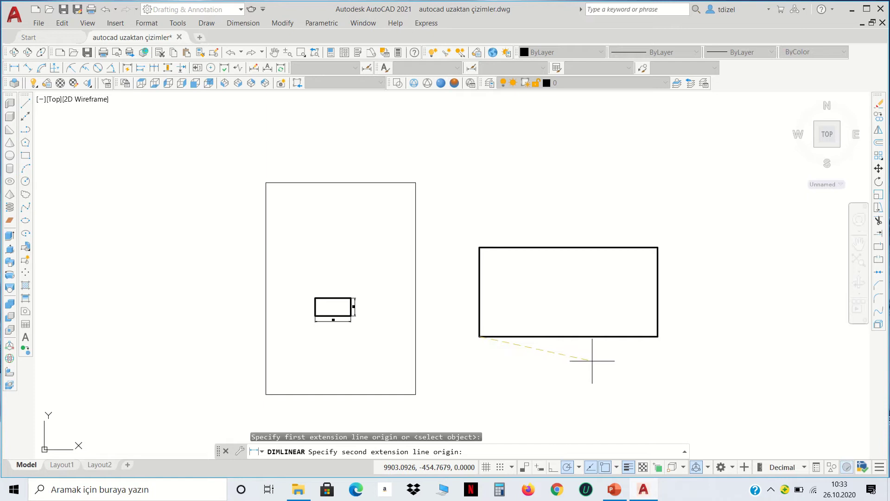
left_click(658, 336)
left_click(658, 347)
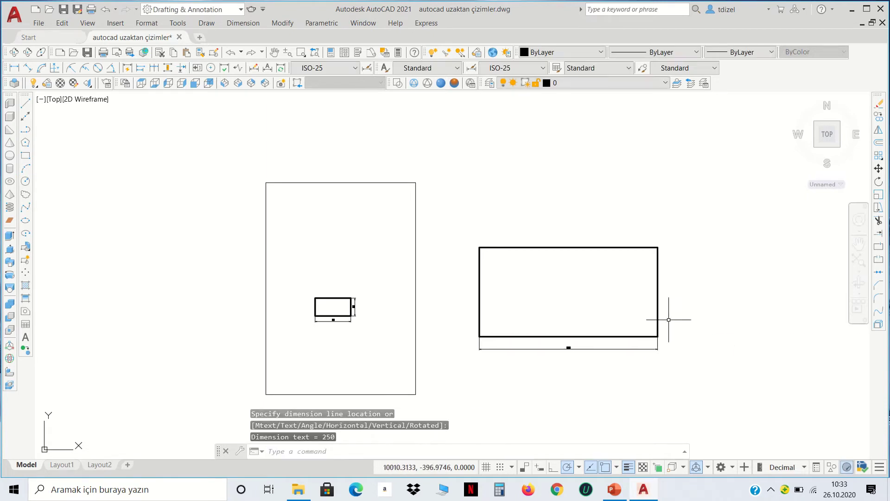
scroll(668, 318, "up", 2)
scroll(669, 318, "up", 2)
key("Return")
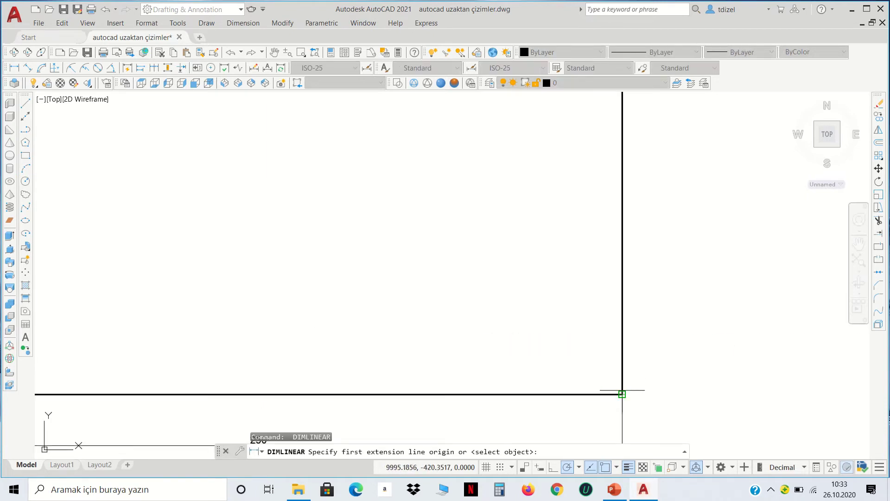
left_click(622, 393)
scroll(622, 393, "down", 2)
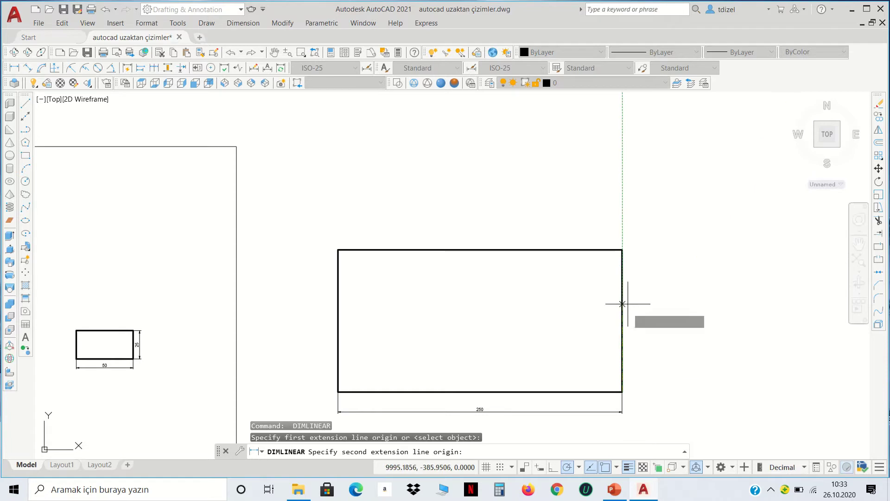
left_click(622, 250)
left_click(637, 250)
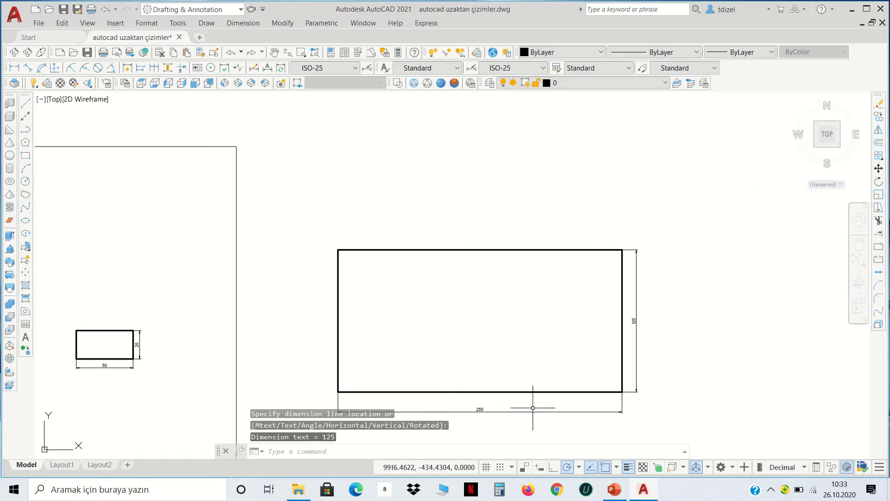
Pan and zoom to bring both rectangles back into view
mouse_move(529, 398)
middle_mouse_down()
mouse_move(552, 324)
mouse_move(552, 362)
middle_mouse_up()
scroll(552, 320, "up", 2)
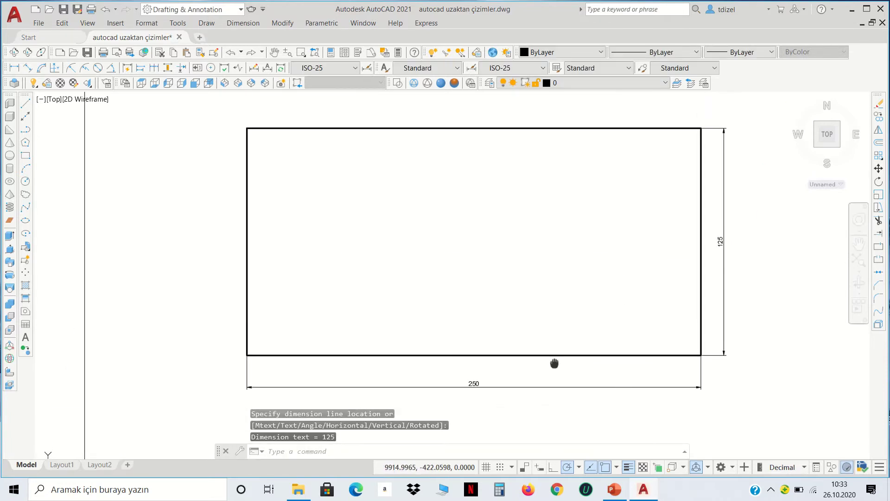
scroll(565, 341, "down", 2)
scroll(532, 350, "down", 2)
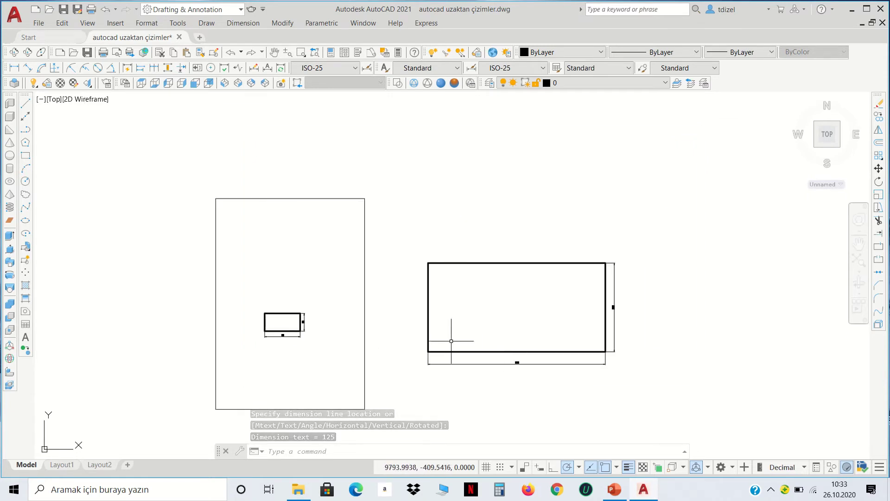
mouse_move(333, 295)
middle_mouse_down()
mouse_move(377, 246)
mouse_move(424, 279)
mouse_move(441, 276)
middle_mouse_up()
scroll(372, 246, "up", 2)
scroll(442, 276, "down", 2)
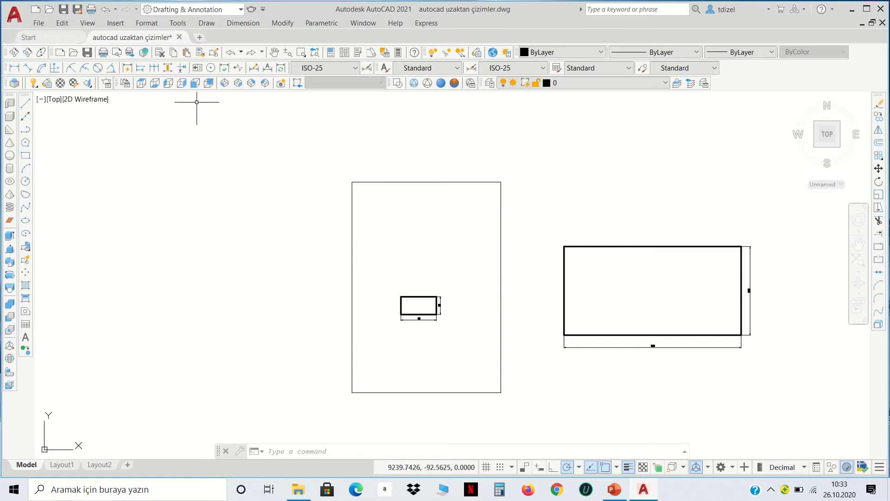
Select the Canon LBP3010/LBP3018/LBP3050 printer in the Plot dialog
left_click(92, 10)
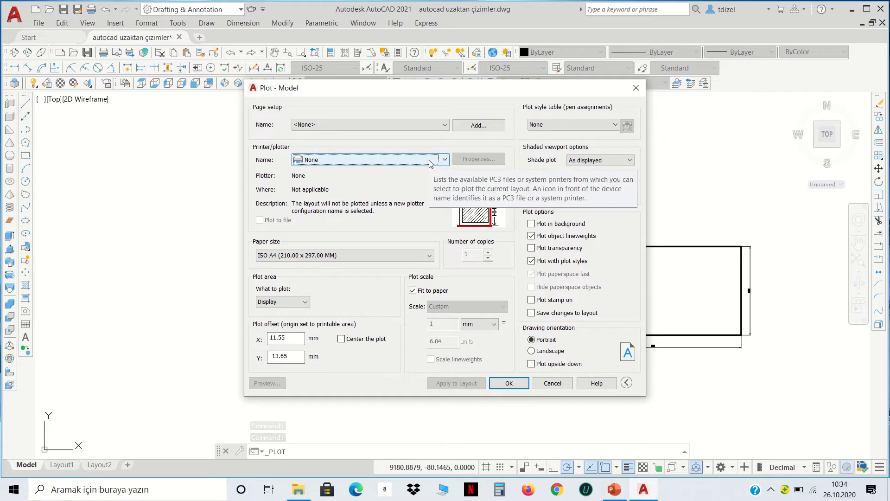
left_click(318, 163)
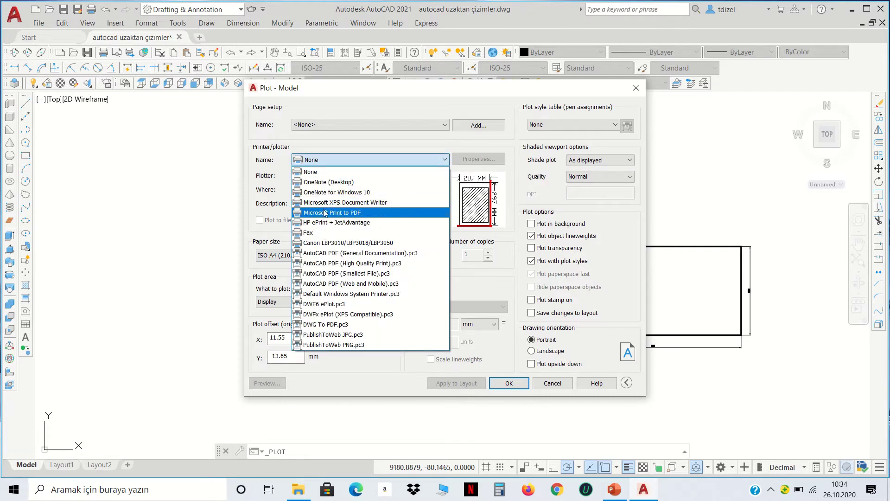
left_click(328, 246)
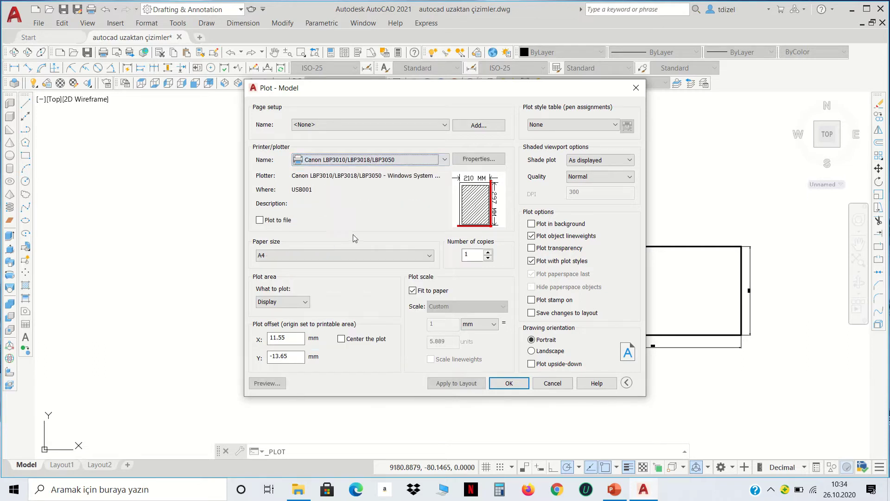
left_click(366, 160)
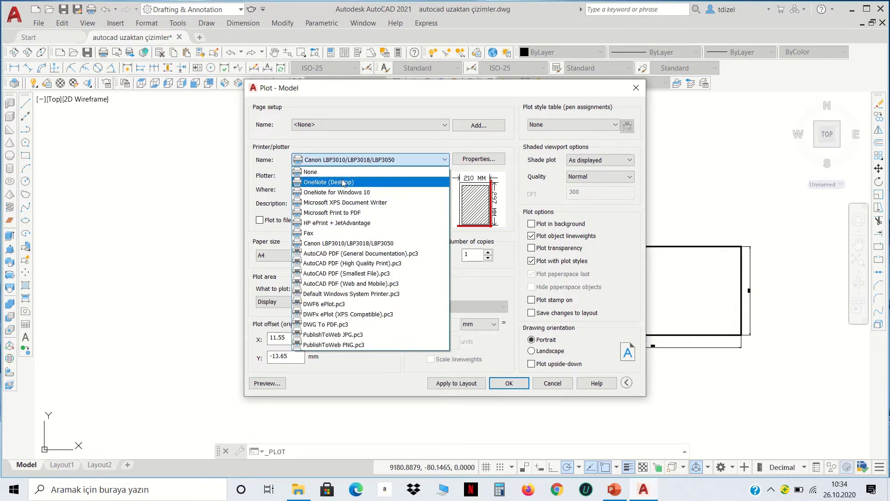
left_click(332, 244)
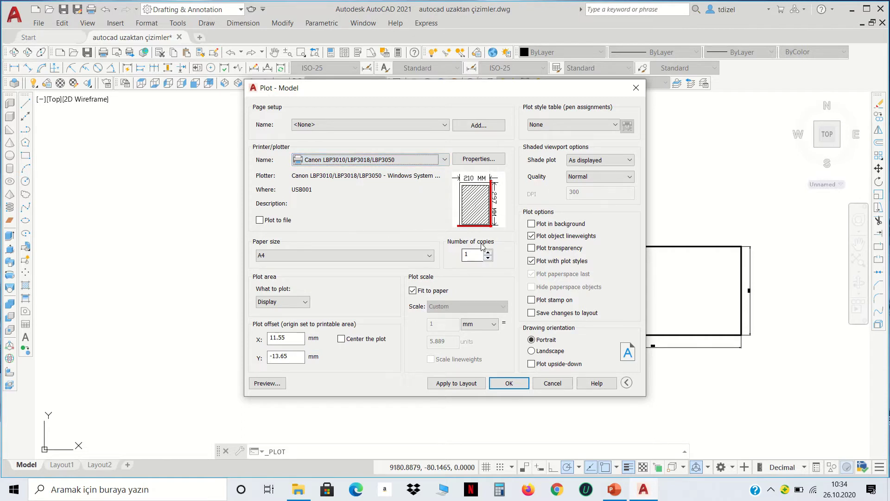
Turn off Fit to paper, set 1:1 scale, centre the plot, and choose Window as plot area
left_click(412, 291)
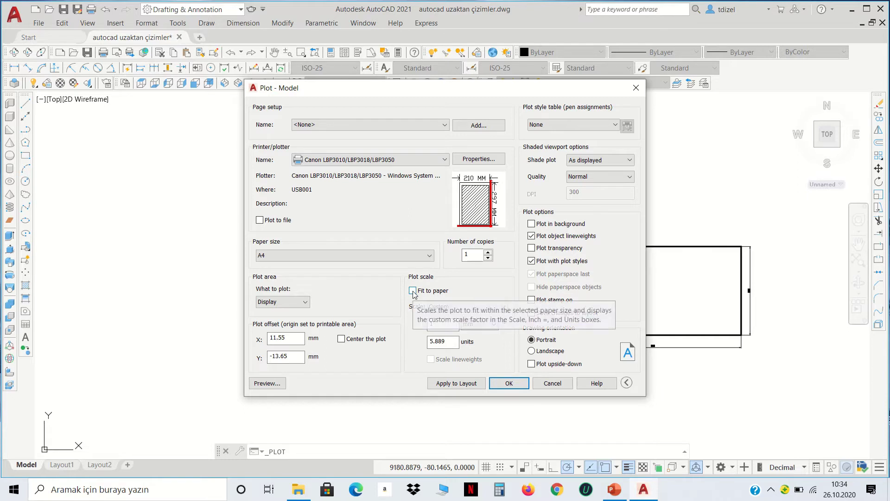
left_click(459, 308)
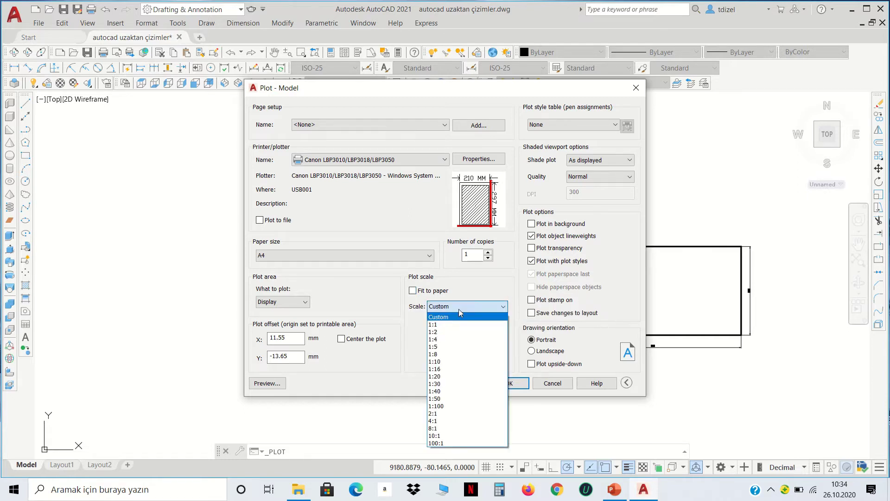
left_click(438, 326)
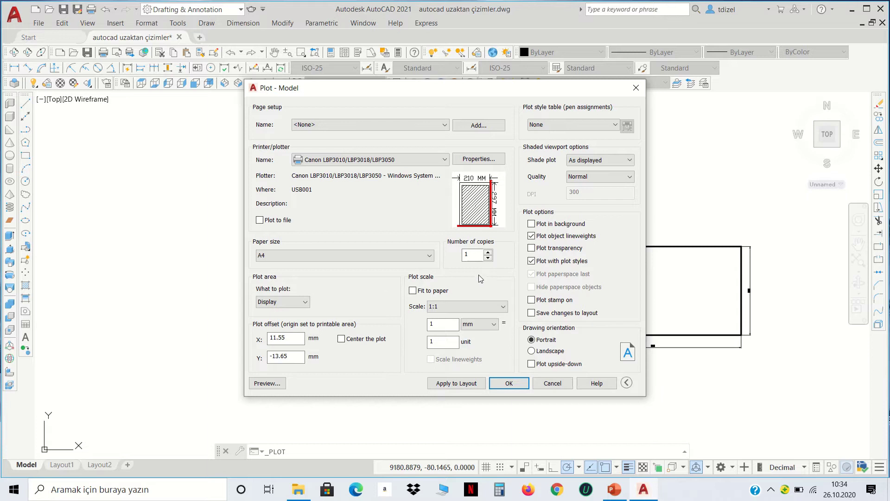
left_click(342, 341)
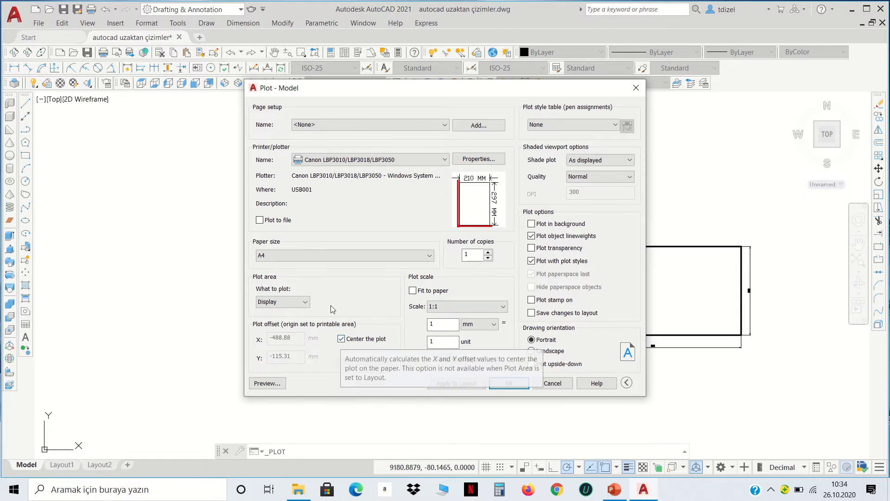
left_click(306, 302)
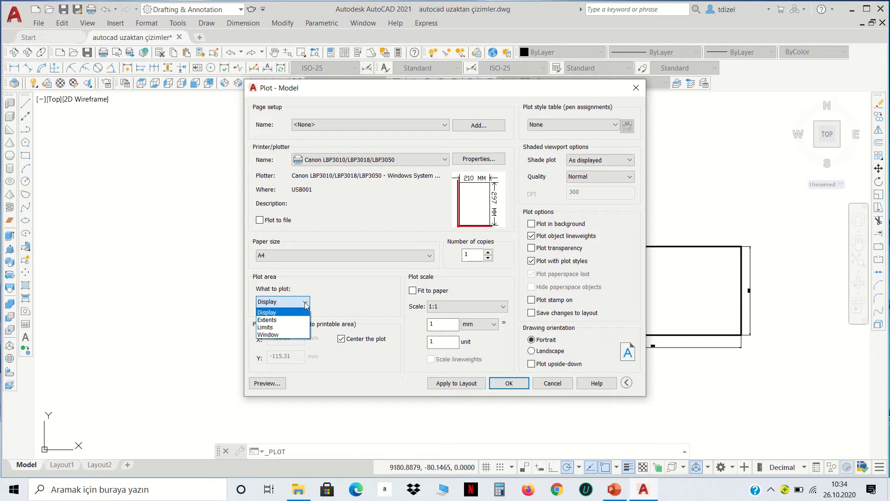
left_click(272, 335)
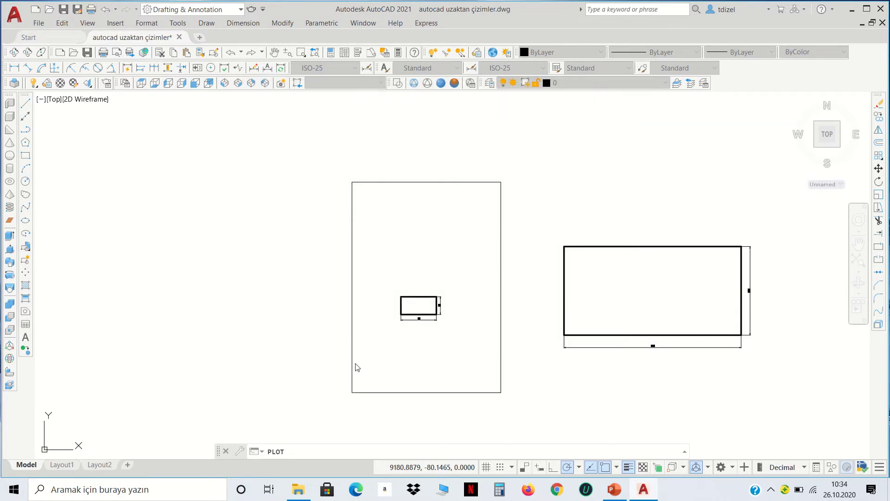
Window the A4 frame as the plot area, then cancel the plot and clear the selection
left_click(353, 392)
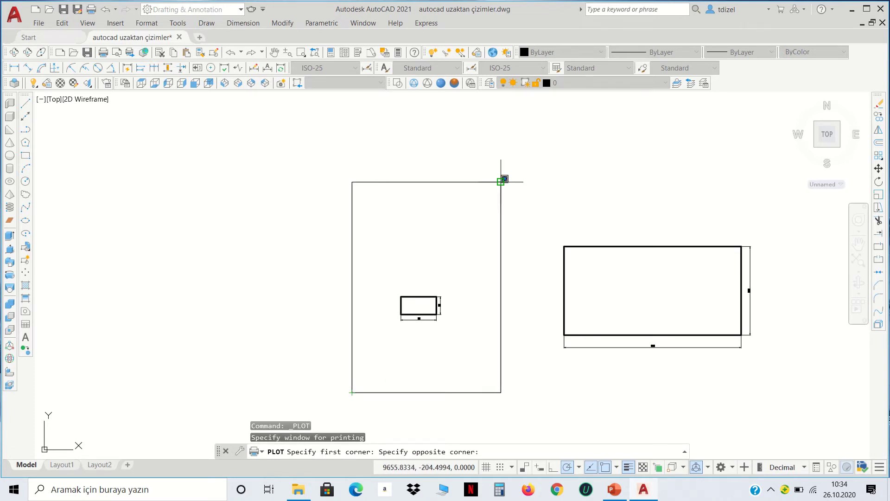
left_click(501, 182)
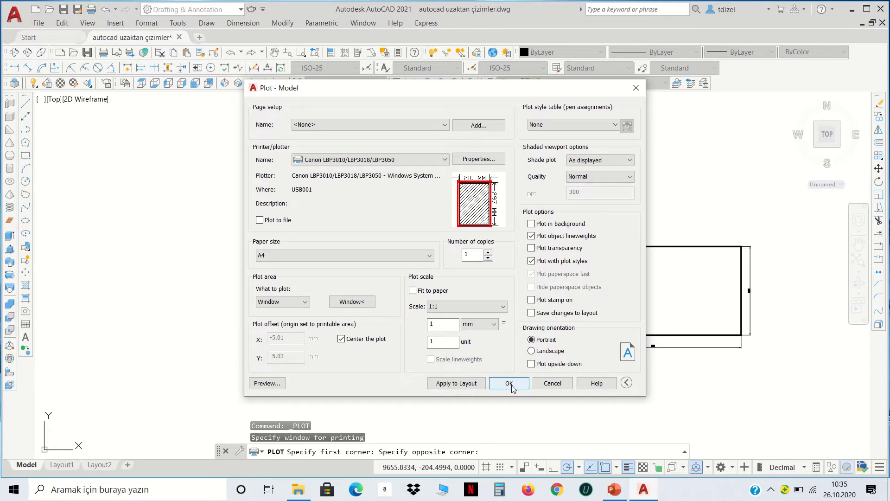
left_click(553, 383)
left_click(523, 269)
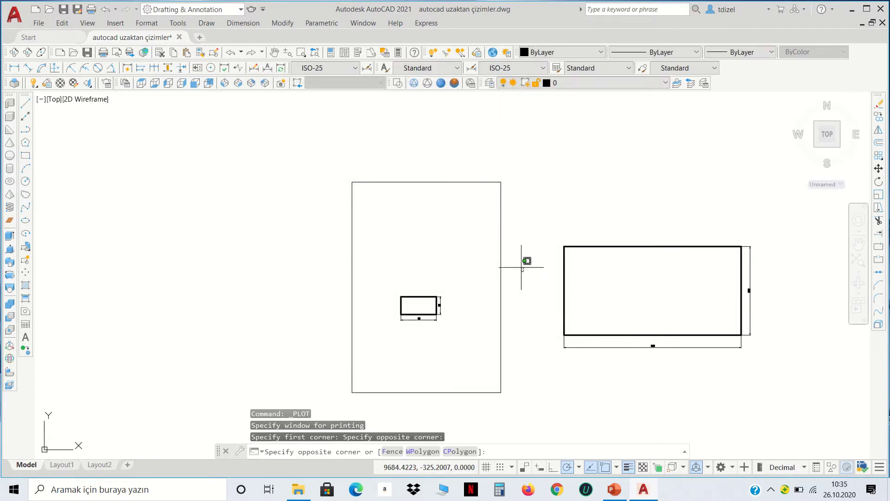
key("Escape")
key("Escape")
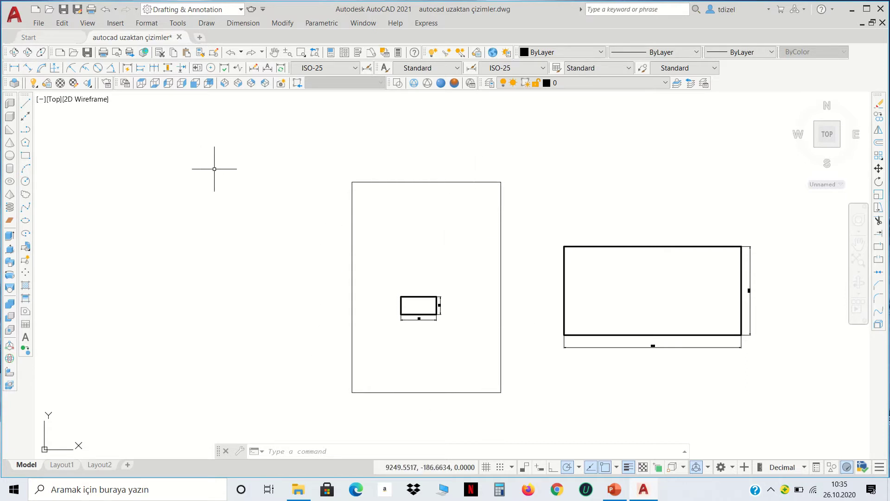
Select DWG To PDF.pc3 as the plotter in the Plot dialog
left_click(93, 10)
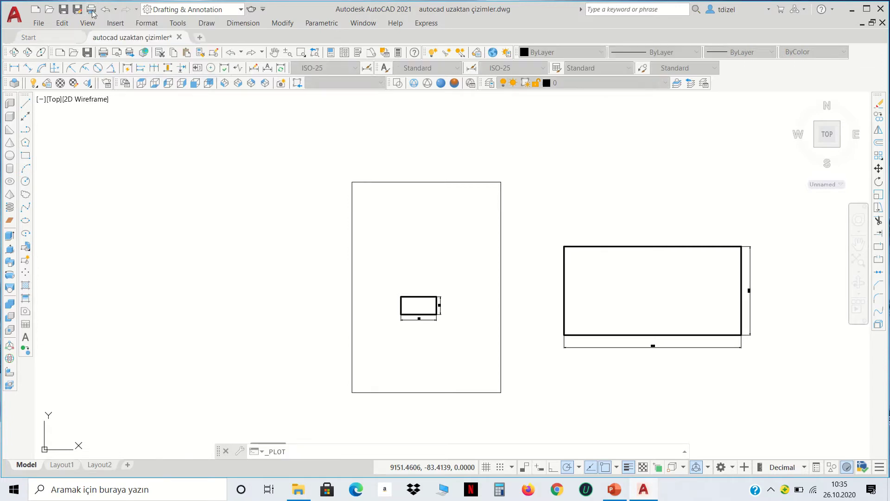
left_click(377, 160)
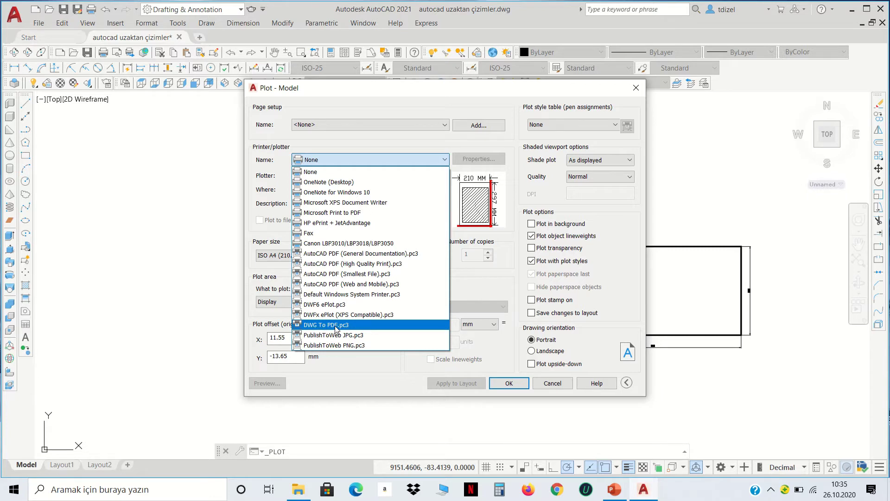
left_click(336, 327)
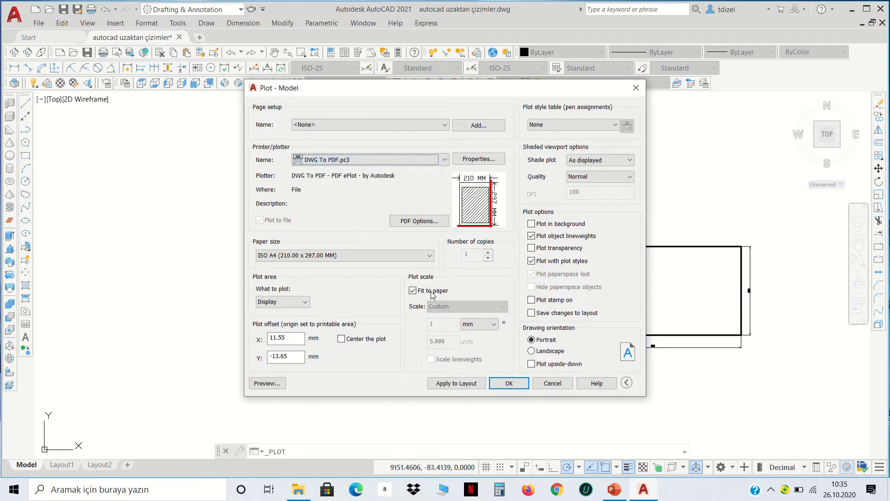
Set 1:1 scale with Fit to paper off, centre the plot, and choose Window as plot area
left_click(413, 290)
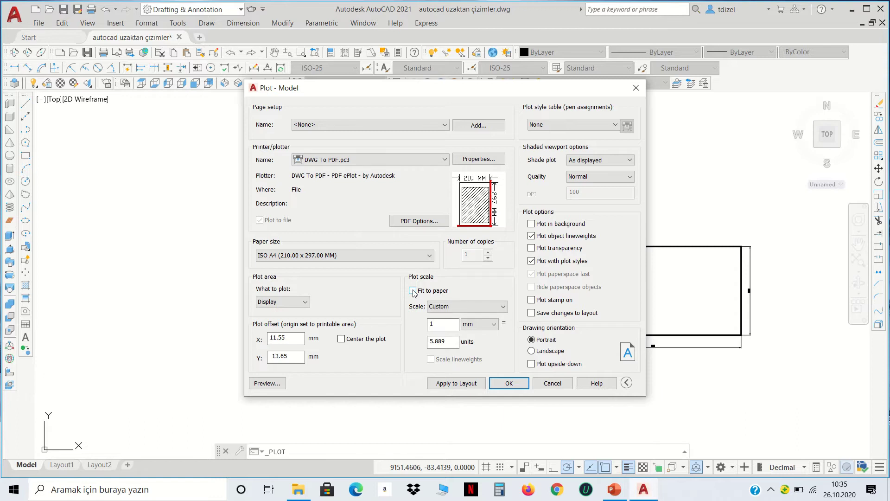
left_click(412, 291)
left_click(444, 306)
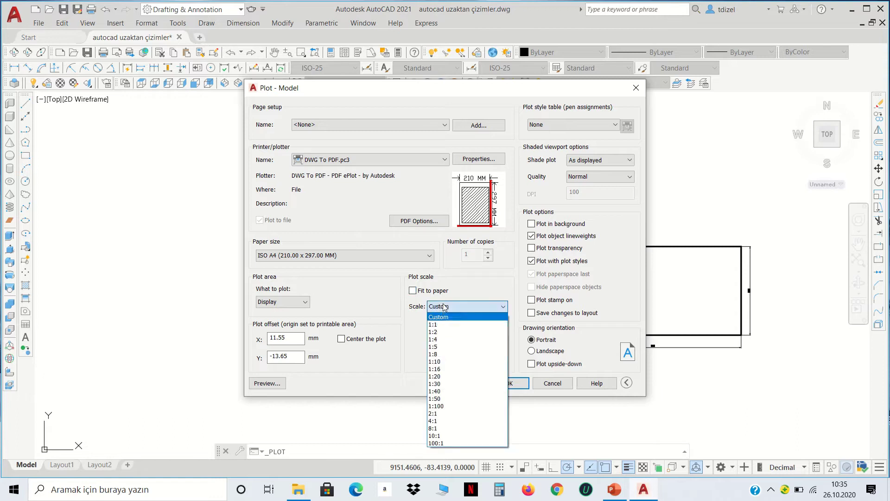
left_click(441, 324)
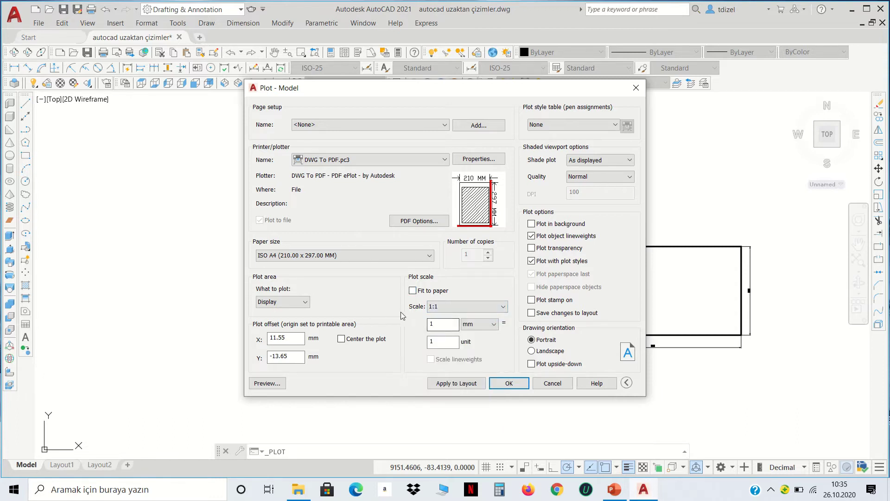
left_click(341, 340)
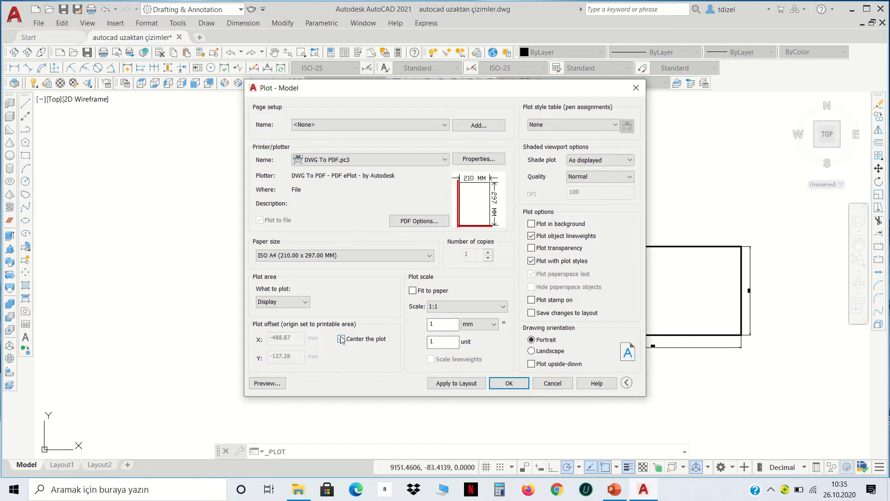
left_click(306, 303)
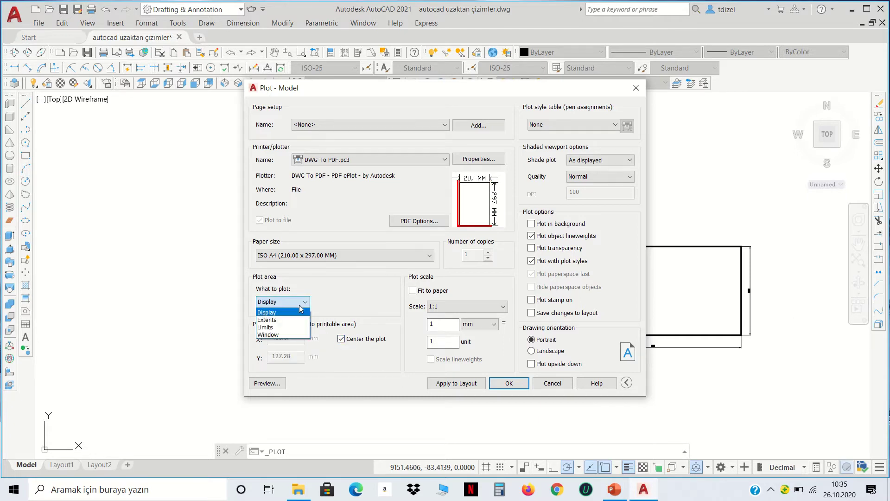
left_click(279, 335)
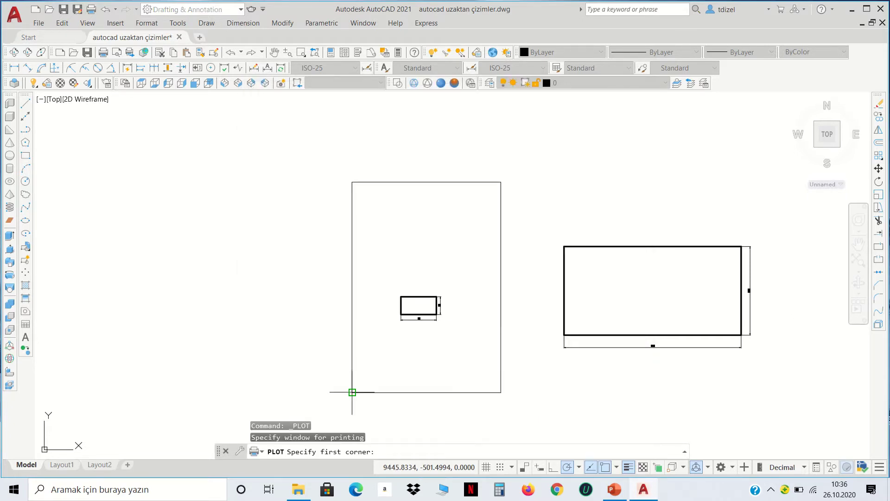
Window the A4 frame and save the plot as 'autocad uzaktan çizimler-Model.pdf' on the Desktop
left_click(353, 393)
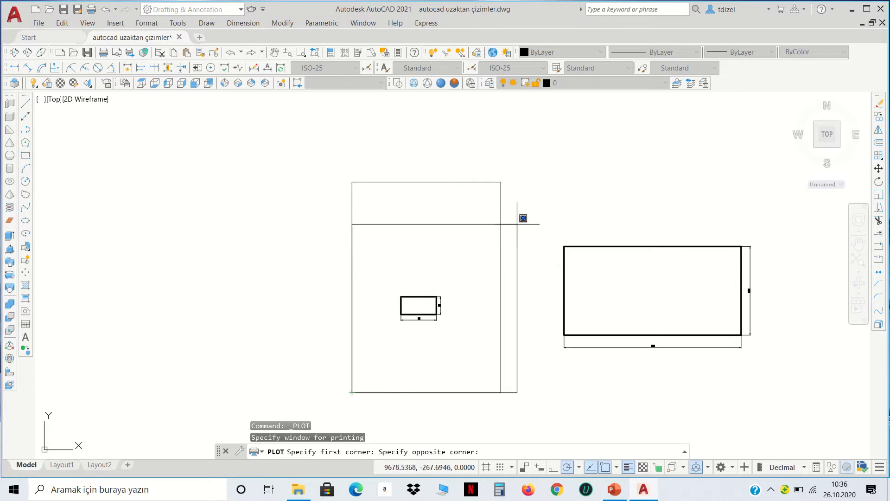
left_click(501, 182)
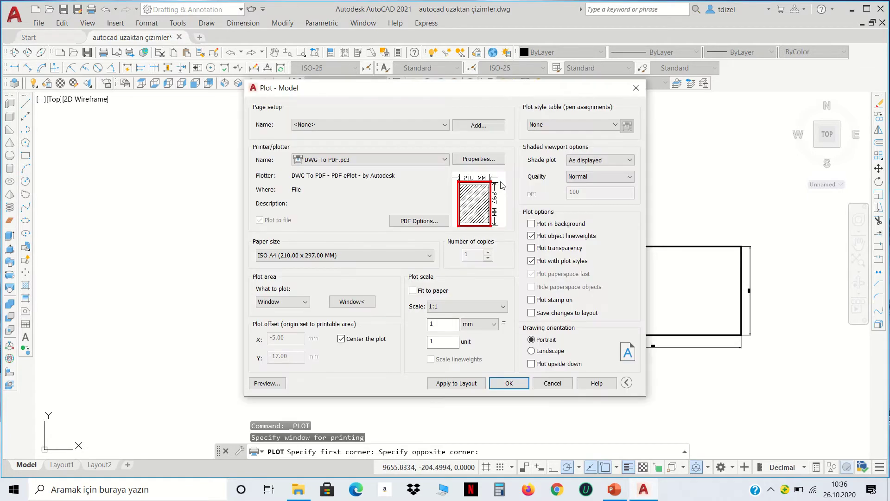
left_click(509, 379)
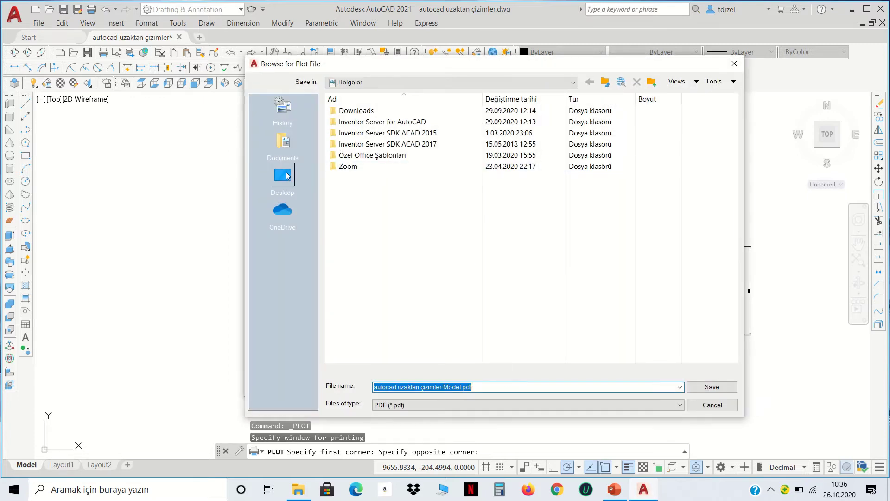
left_click(283, 176)
left_click(470, 386)
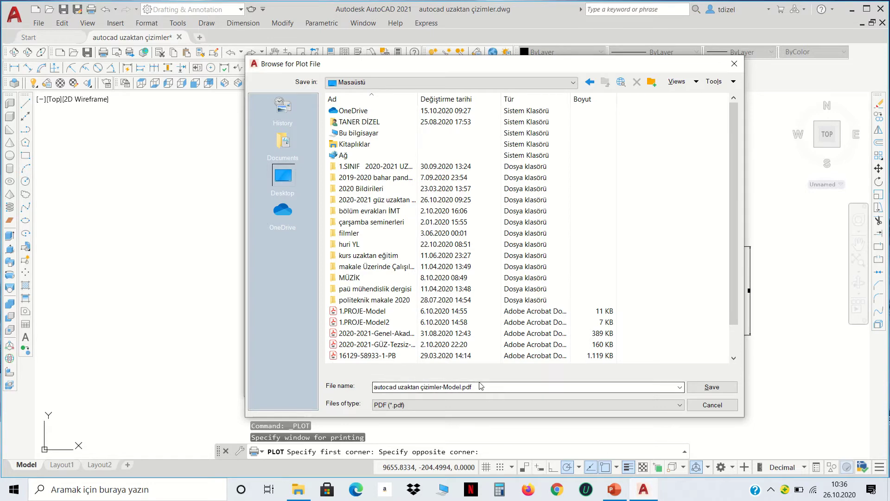
left_click(712, 387)
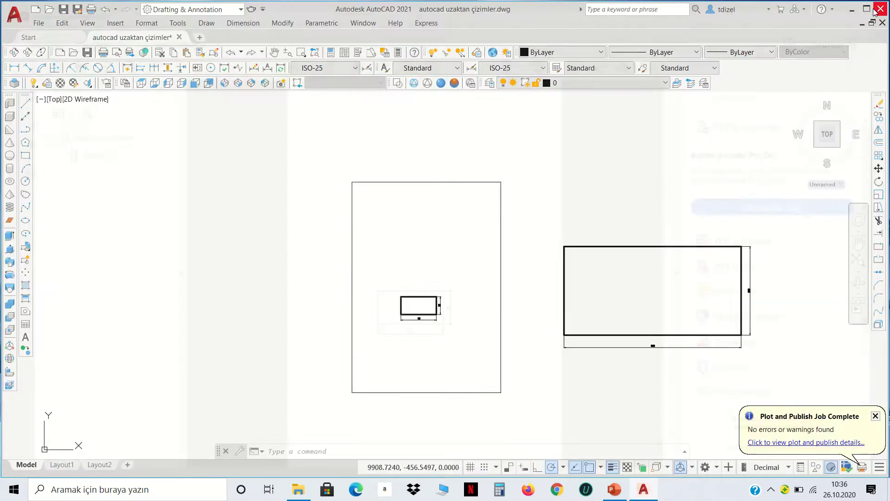
Close the PDF viewer and zoom in on the drawing
left_click(876, 7)
scroll(413, 307, "up", 4)
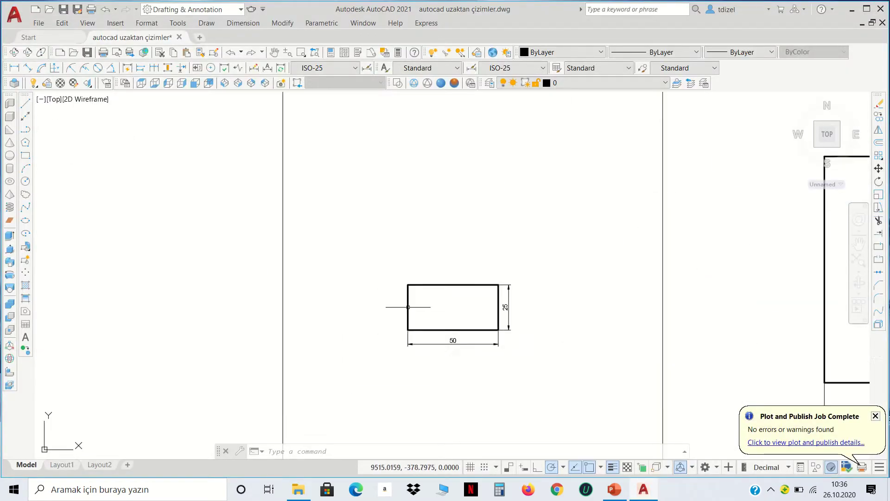
scroll(444, 303, "up", 2)
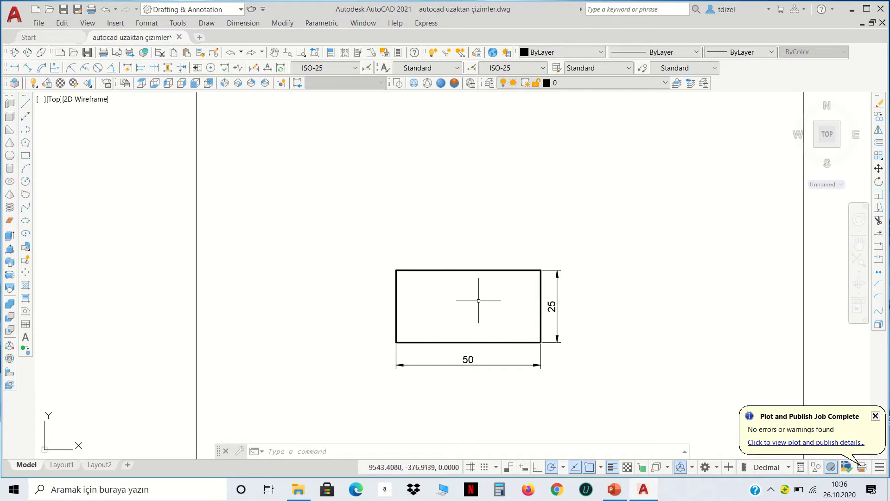
scroll(479, 300, "up", 2)
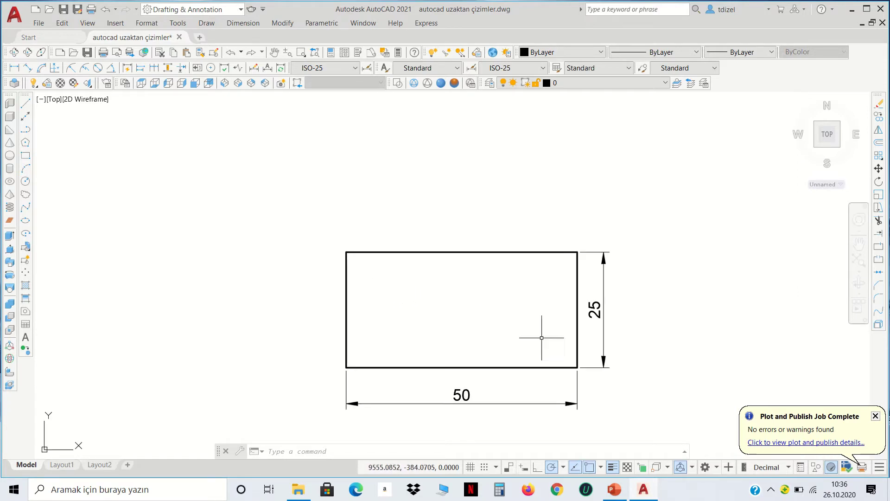
Give the 50 by 25 rectangle a 0.70 mm lineweight, then deselect it
left_click(466, 252)
left_click(441, 229)
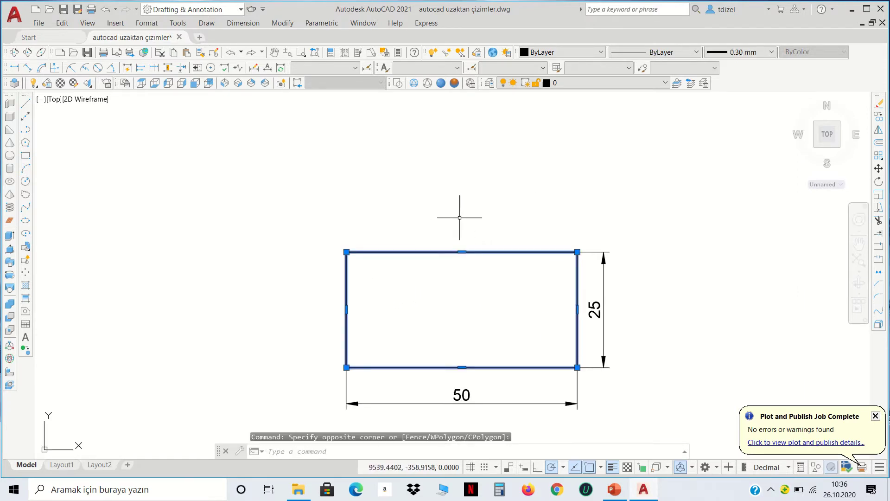
left_click(732, 55)
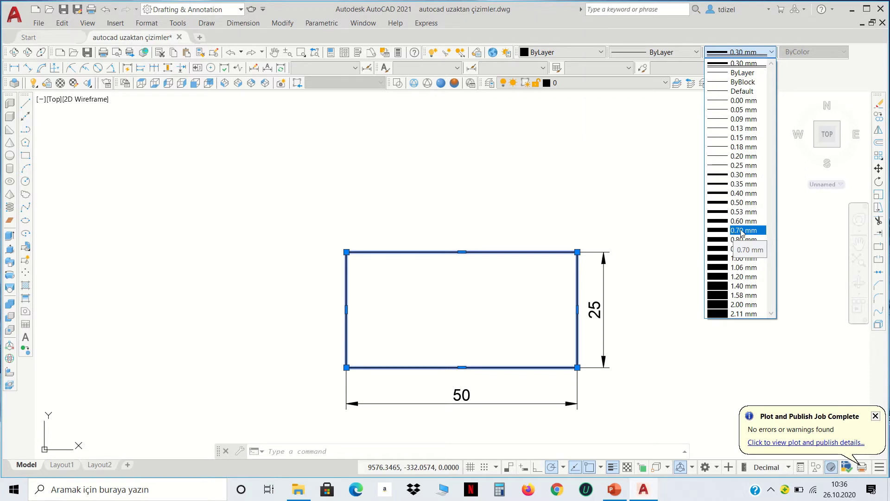
left_click(741, 231)
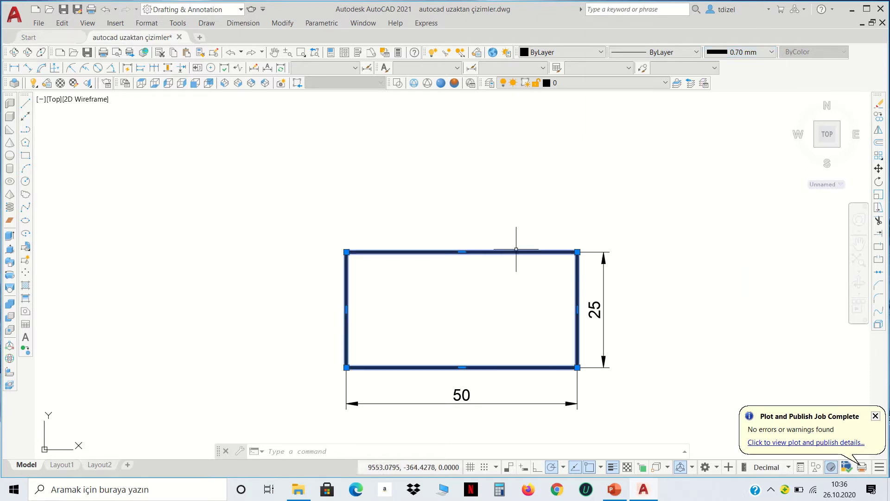
key("Escape")
key("Escape")
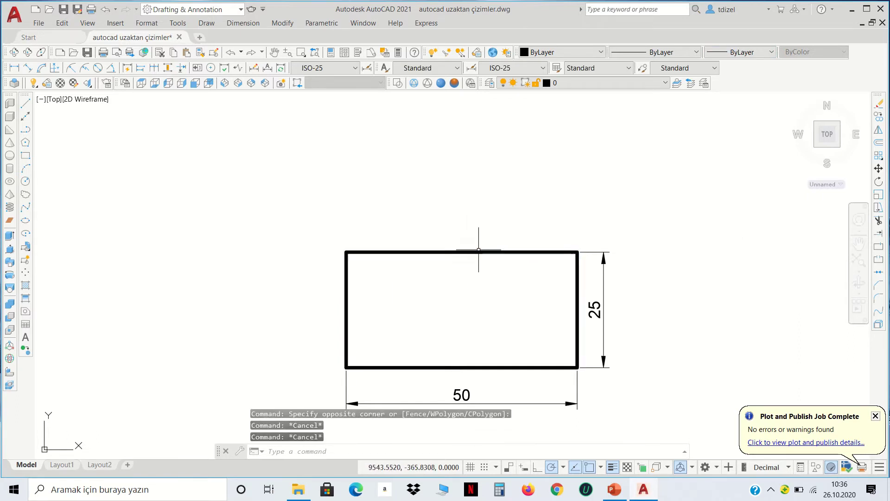
scroll(478, 255, "down", 5)
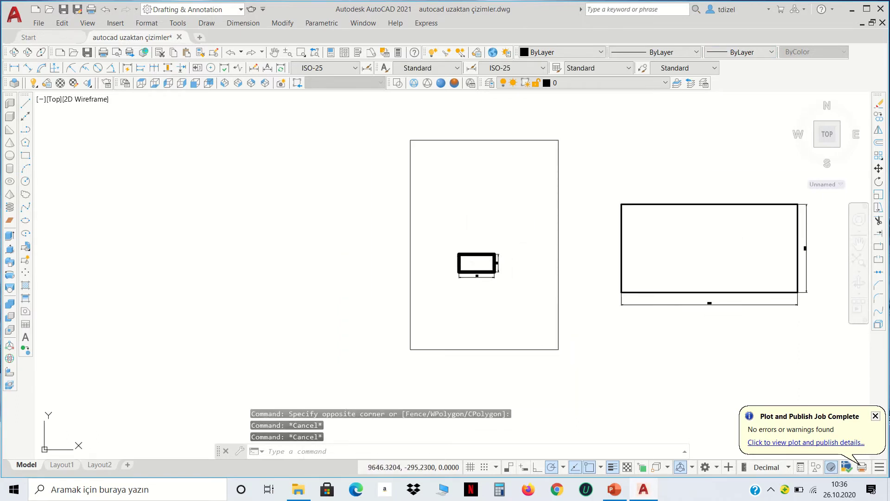
Centre the A4 frame in view and choose DWG To PDF as the plot device
middle_click_drag(538, 209, 507, 233)
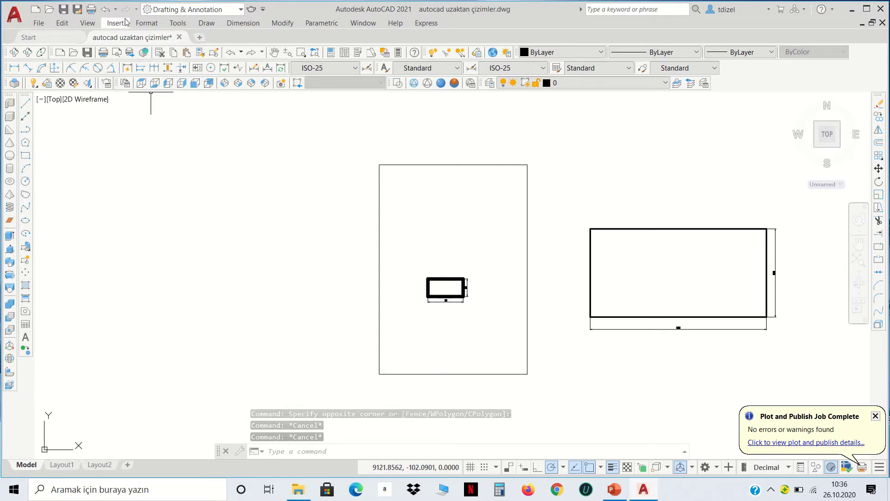
left_click(103, 52)
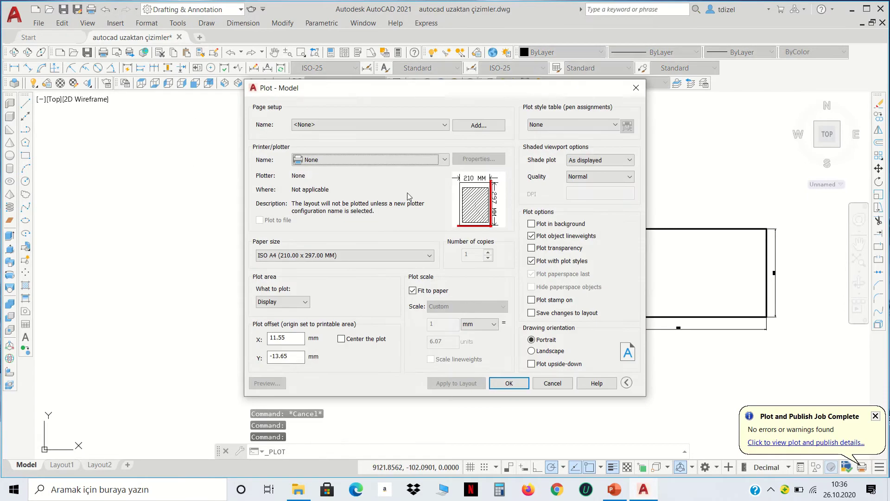
left_click(444, 160)
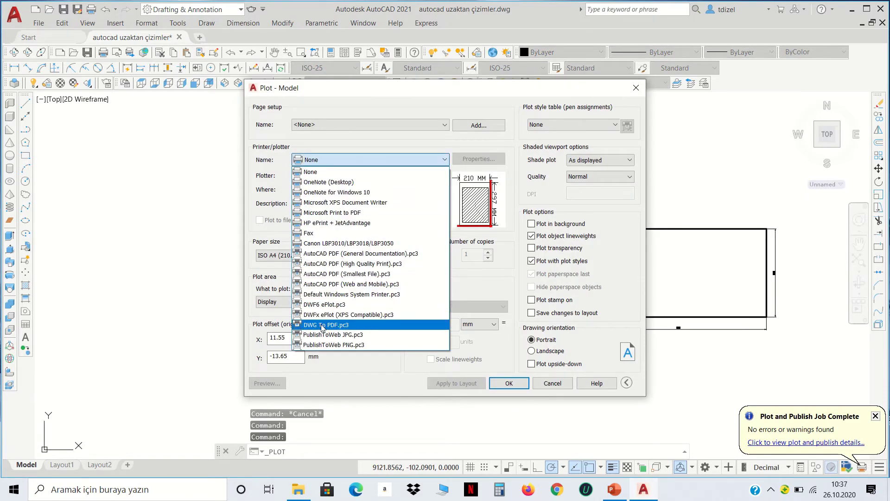
left_click(323, 326)
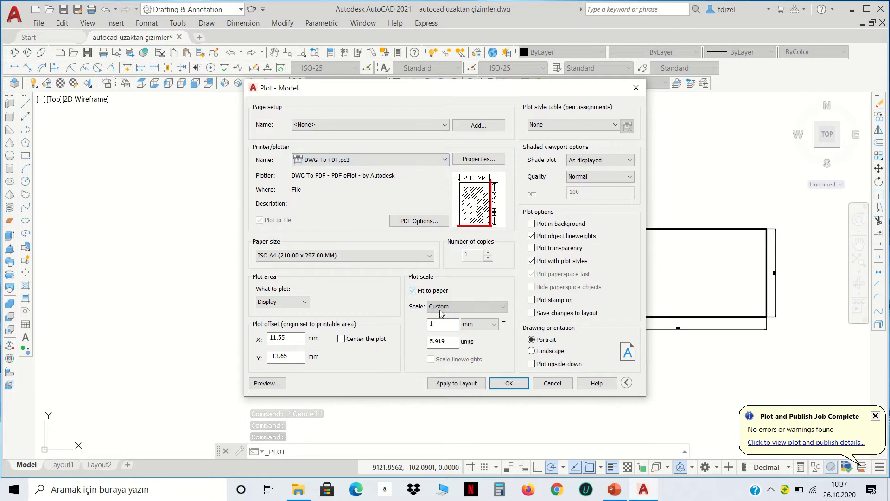
Set 1:1 scale with Fit to paper off, centre the plot, and choose Window as plot area
left_click(413, 290)
left_click(468, 306)
left_click(441, 321)
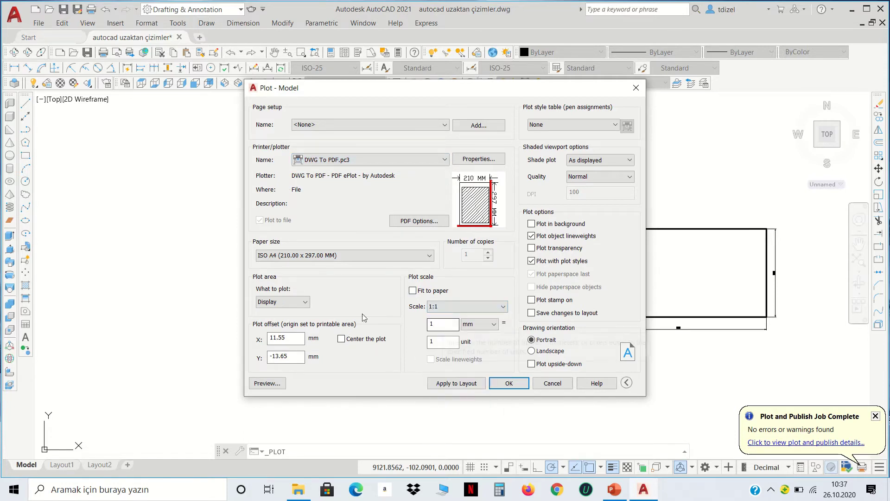
left_click(342, 339)
left_click(301, 301)
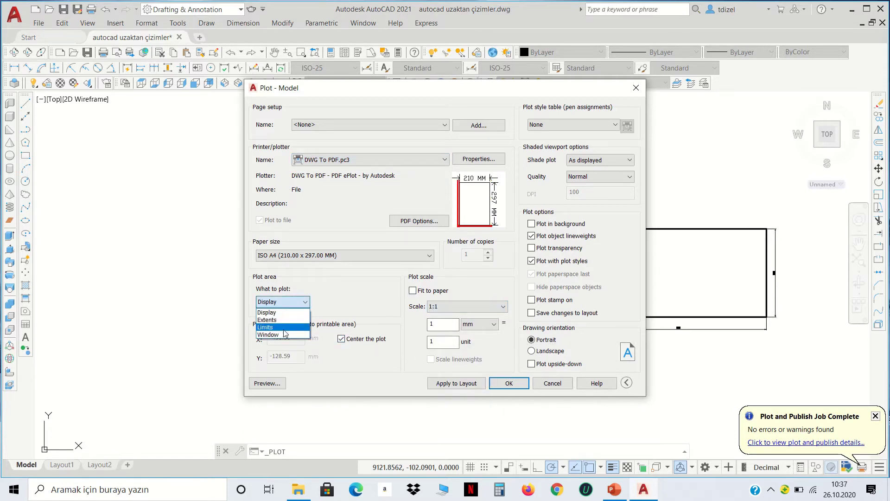
left_click(280, 335)
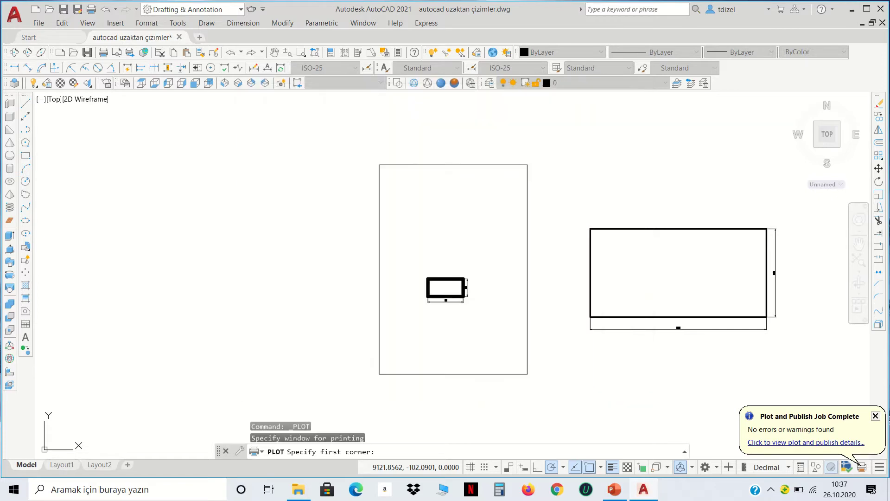
Window the A4 frame and plot, overwriting the existing PDF
left_click(380, 374)
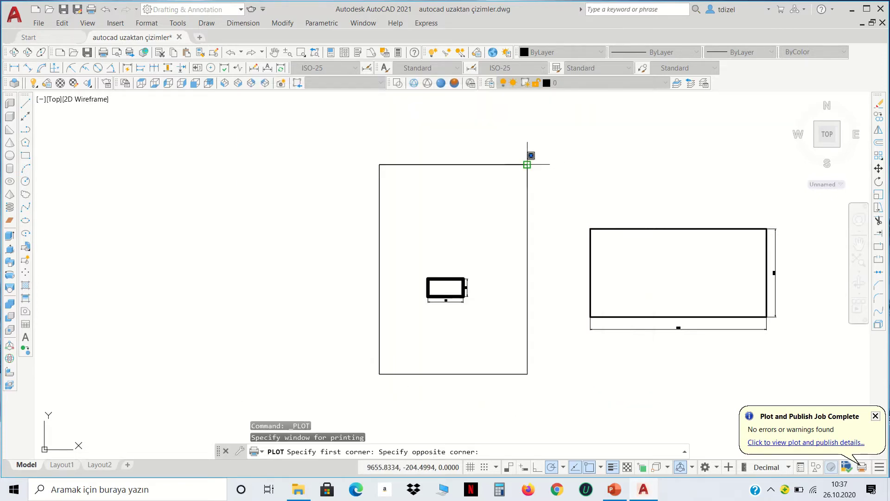
left_click(527, 165)
left_click(507, 384)
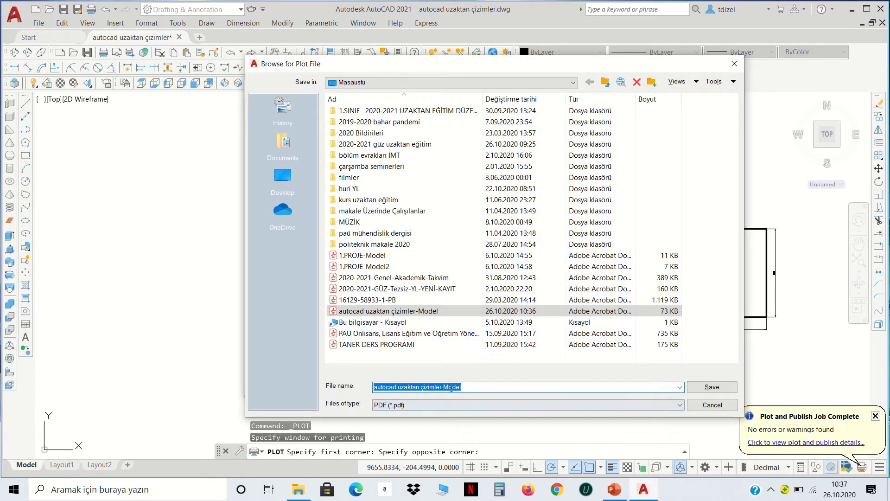
left_click(717, 388)
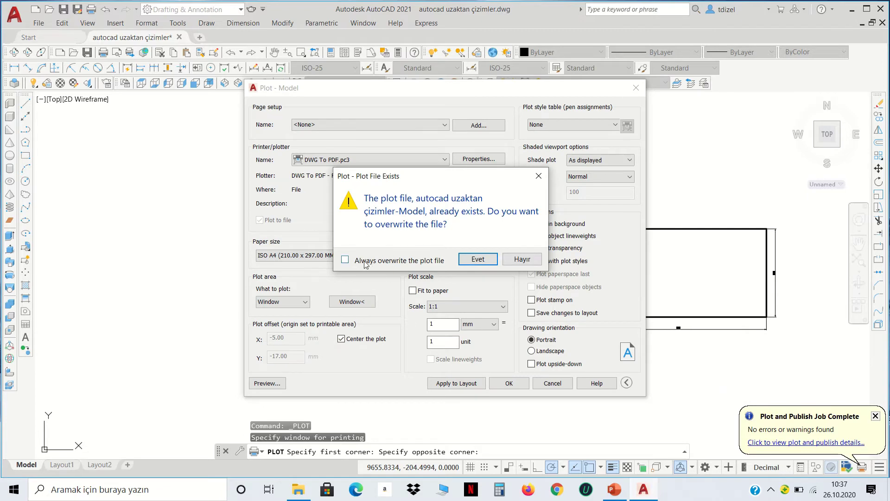
left_click(477, 260)
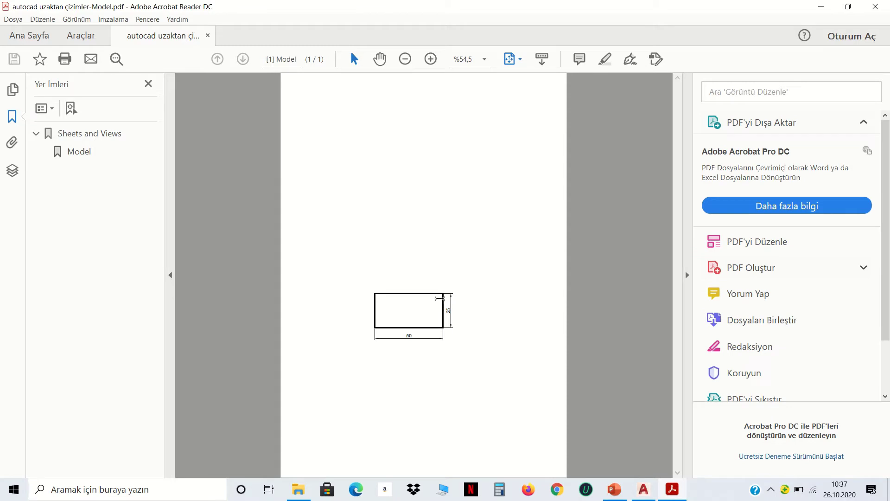
Bring back the plotted PDF, close the viewer, and zoom in on the rectangle
left_click(822, 7)
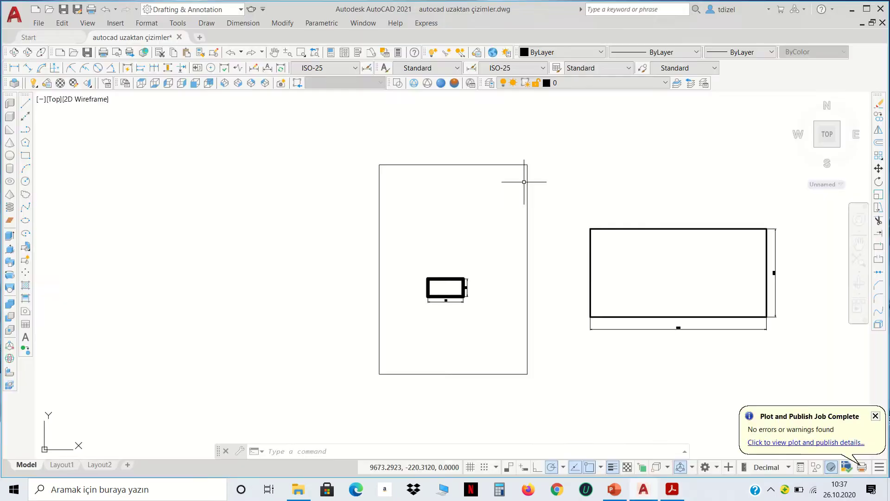
scroll(458, 287, "up", 5)
scroll(465, 278, "down", 4)
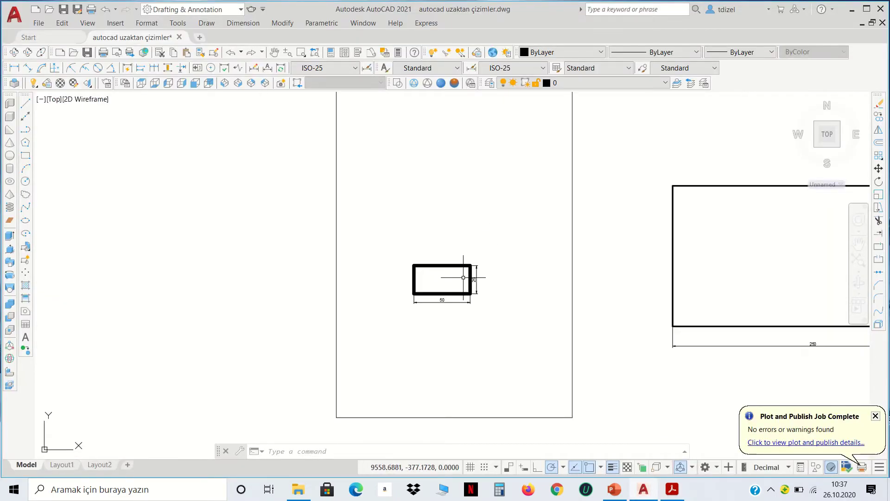
left_click(673, 488)
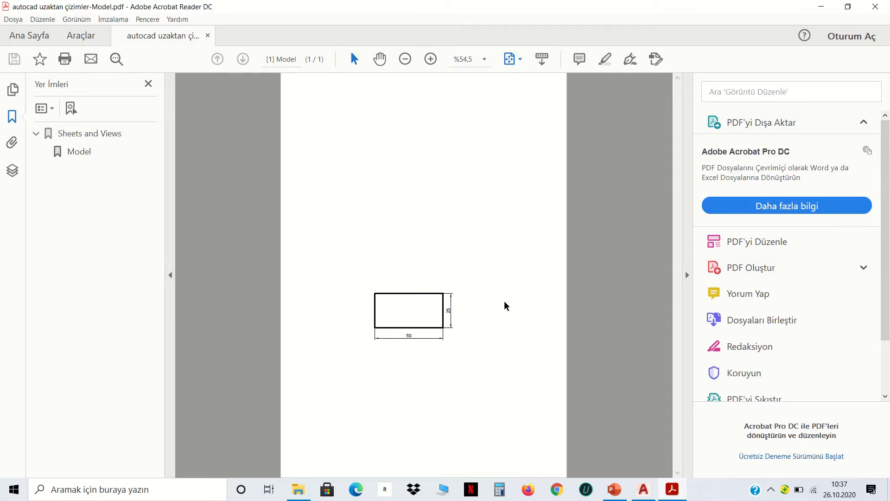
left_click(879, 6)
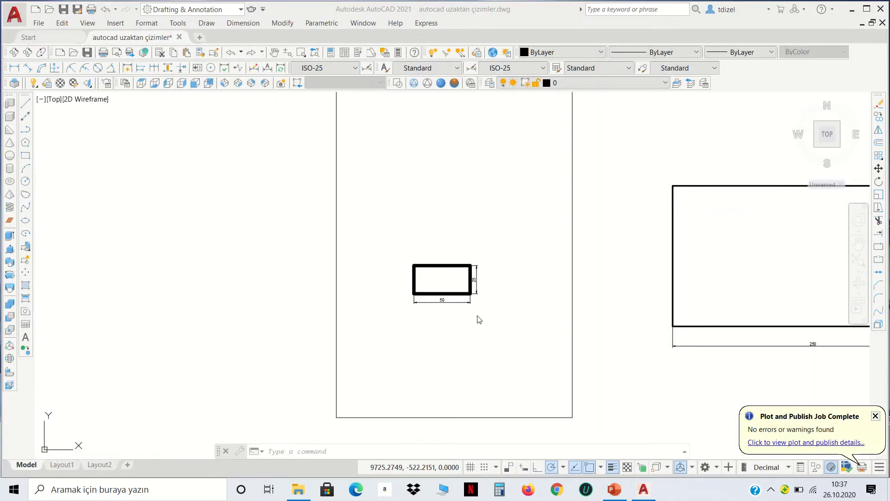
left_click(453, 302)
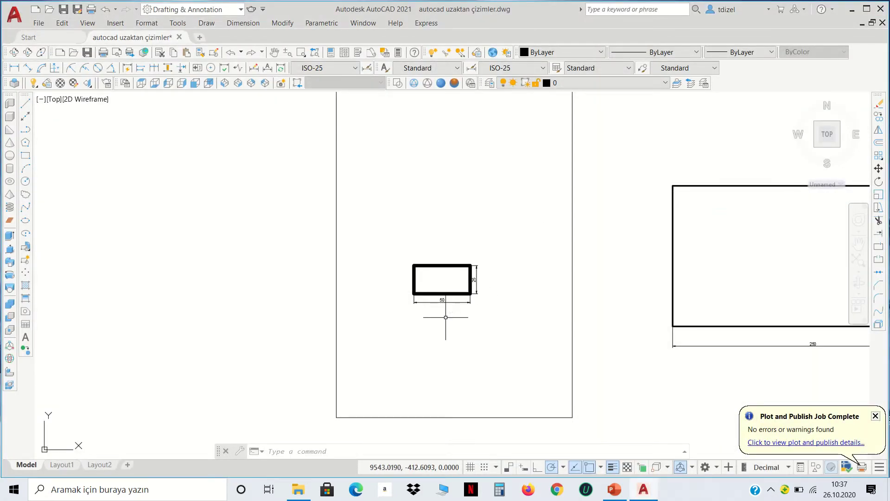
scroll(460, 302, "up", 2)
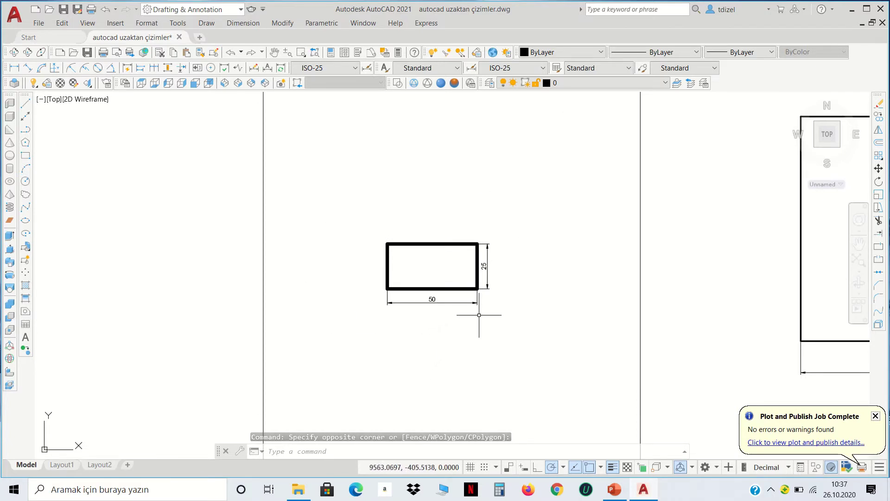
Scale the rectangle and its dimensions by 2 about its lower-left corner
left_click(512, 318)
left_click(361, 179)
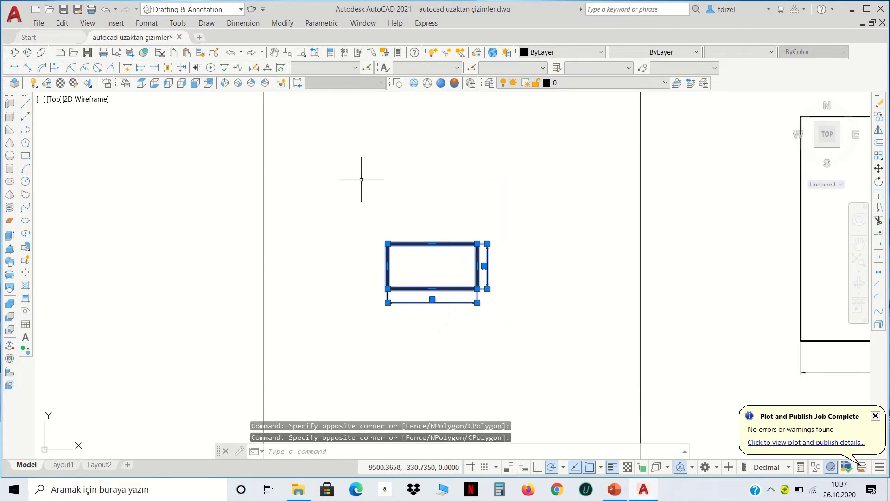
mouse_move(828, 135)
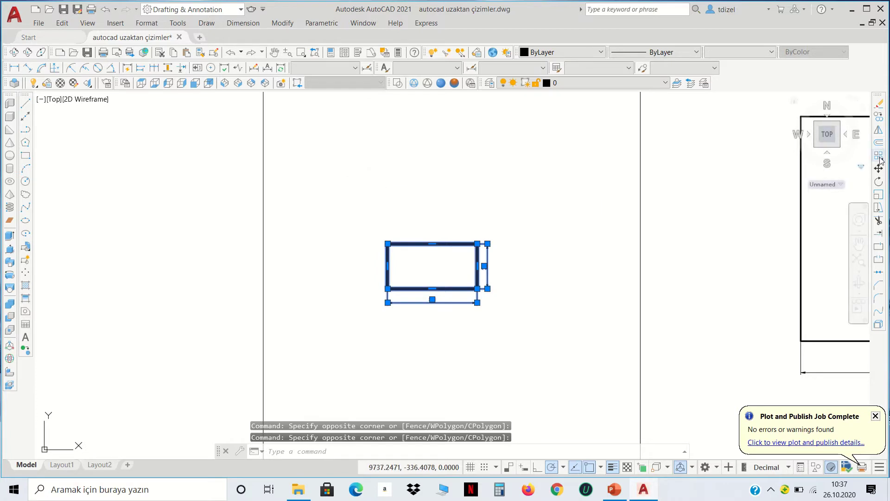
left_click(879, 194)
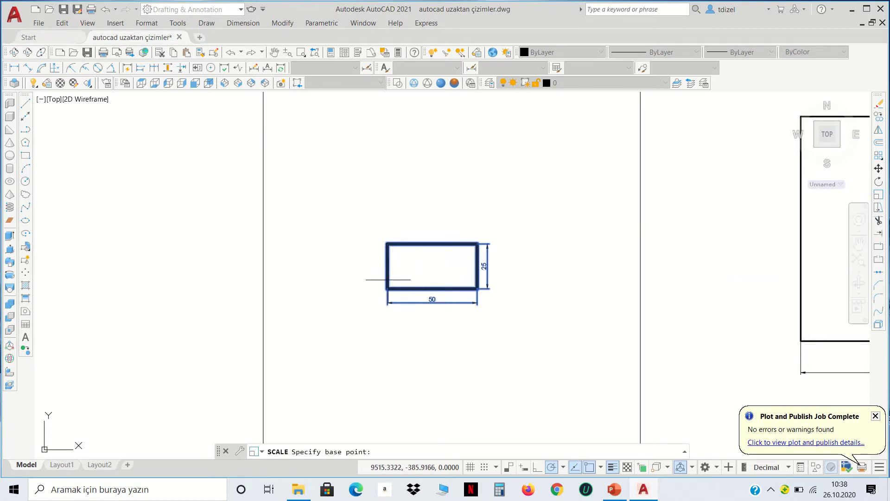
left_click(387, 288)
type("2")
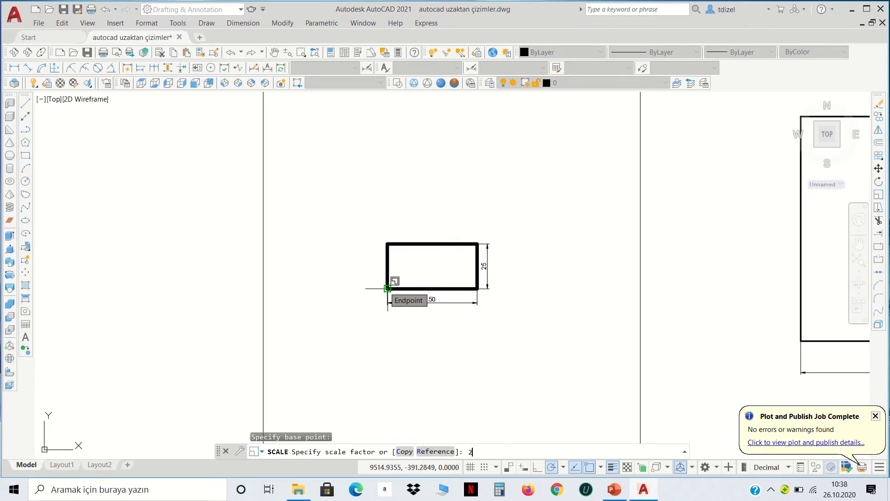
key("Return")
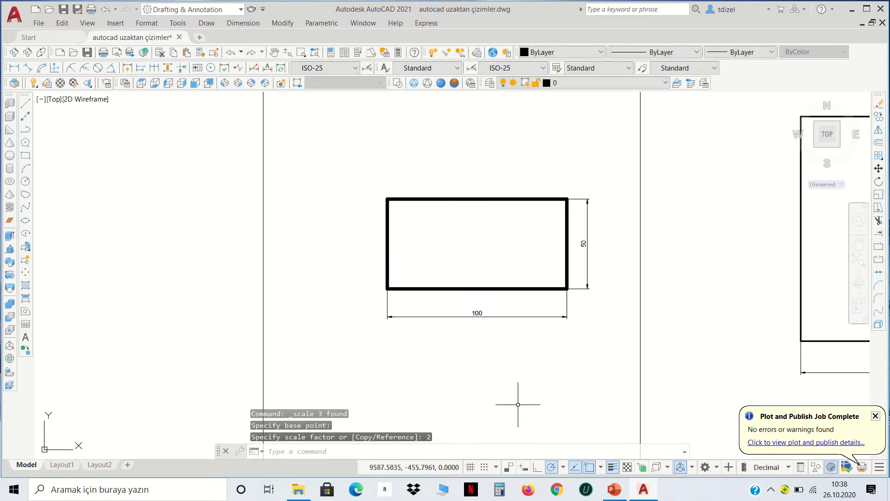
scroll(531, 371, "down", 1)
Move the enlarged 100 by 50 rectangle higher inside the A4 frame
left_click(565, 349)
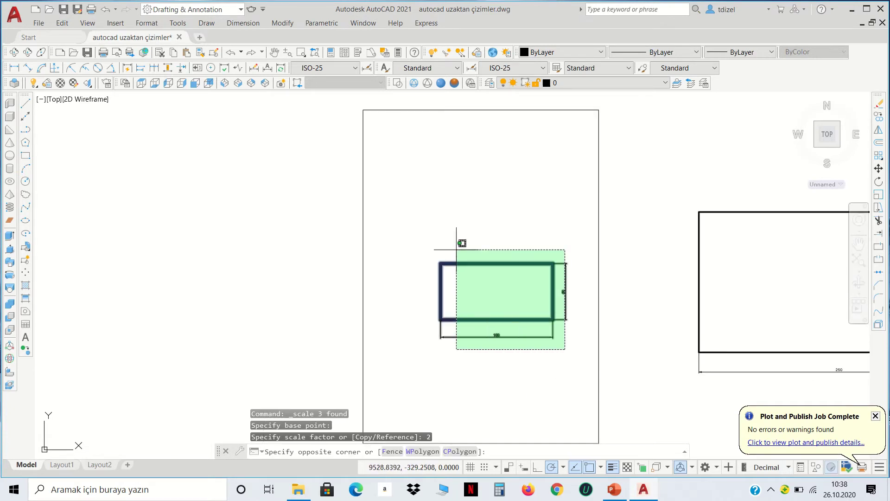
left_click(422, 222)
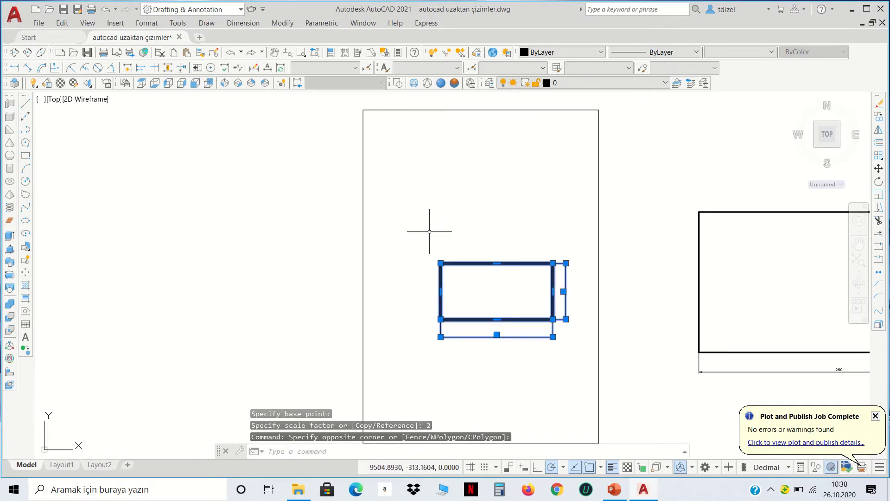
left_click(880, 169)
left_click(497, 291)
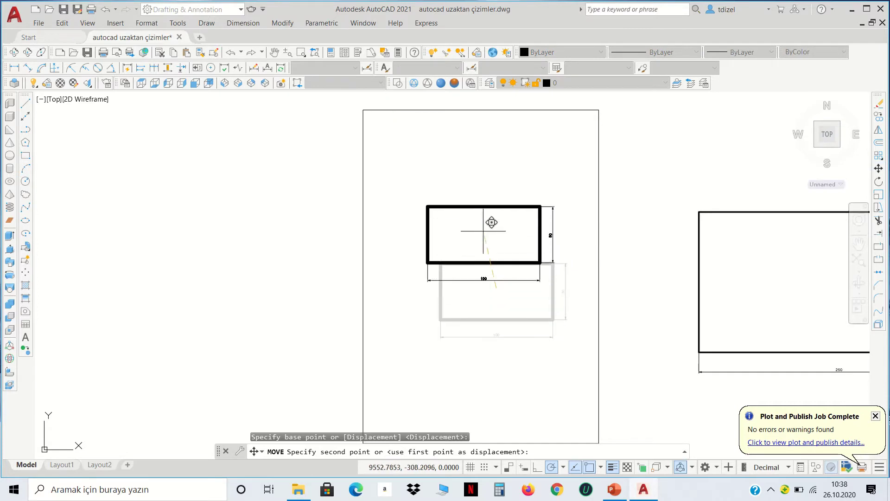
left_click(488, 210)
scroll(501, 218, "up", 2)
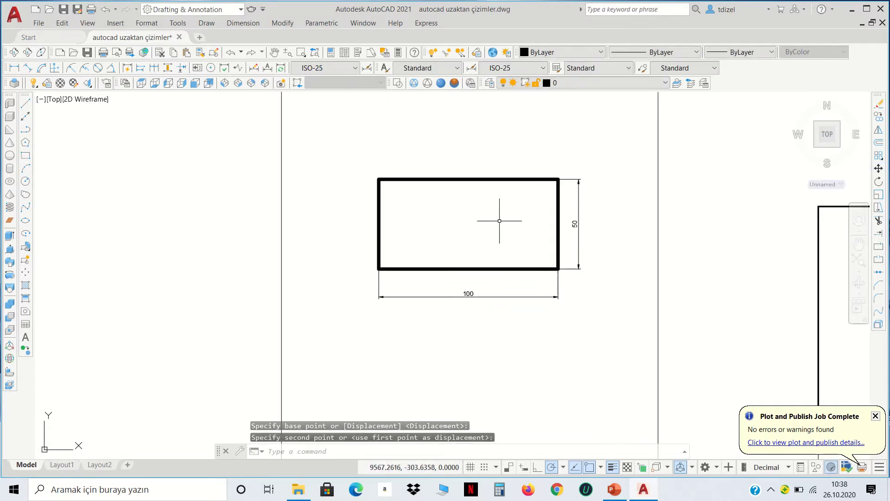
scroll(498, 221, "up", 2)
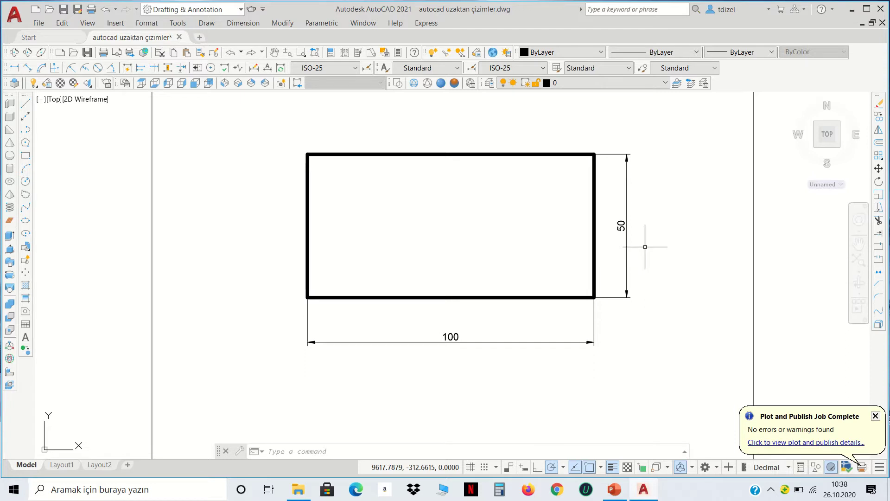
double_click(451, 341)
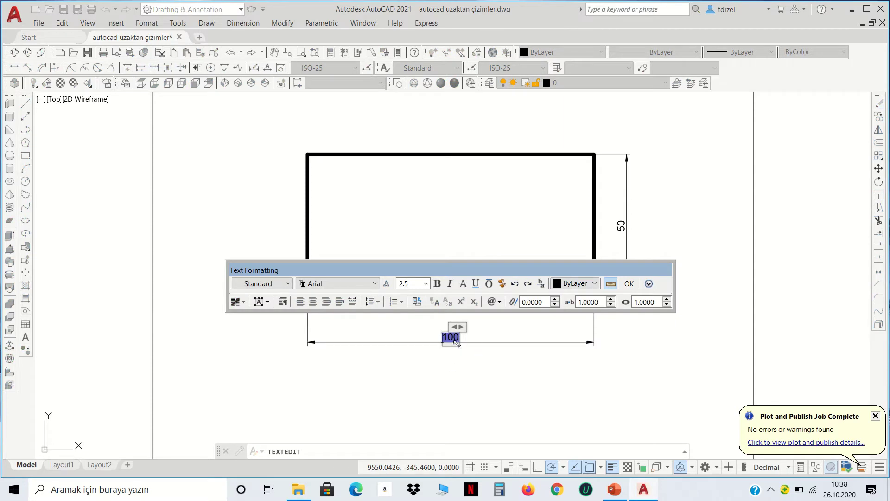
key("BackSpace")
type("50")
left_click(629, 285)
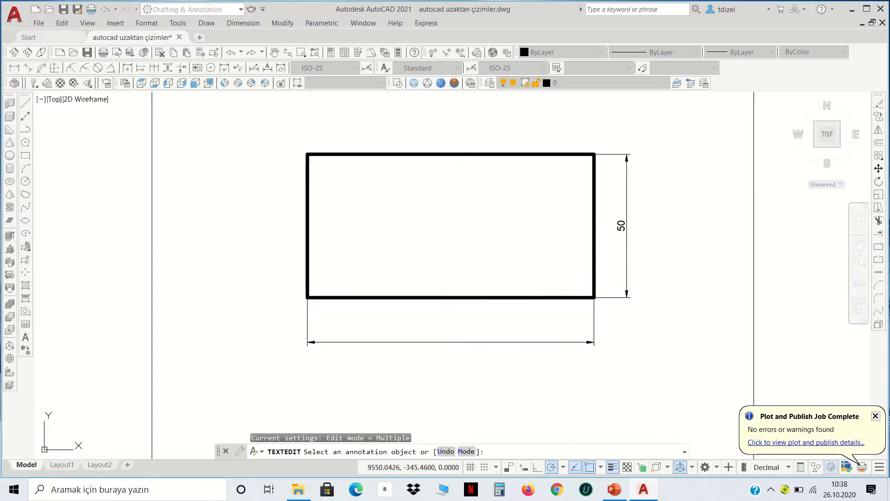
left_click(628, 253)
left_click(618, 224)
type("25")
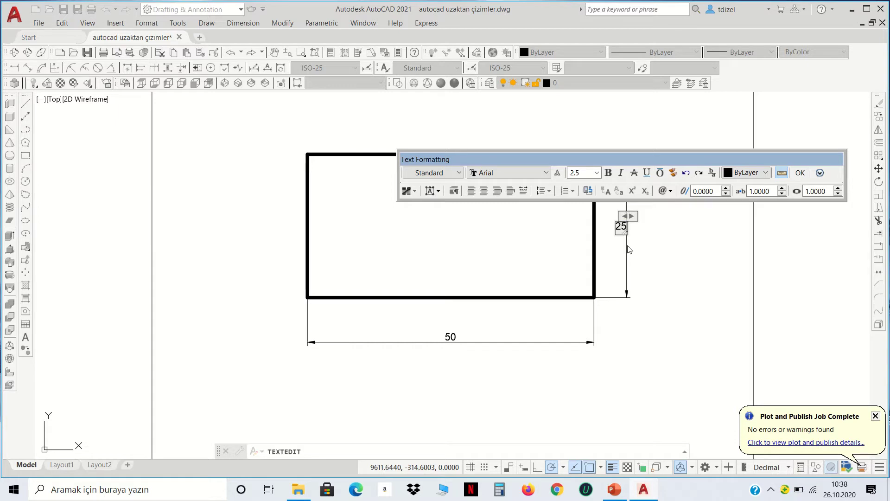
left_click(802, 173)
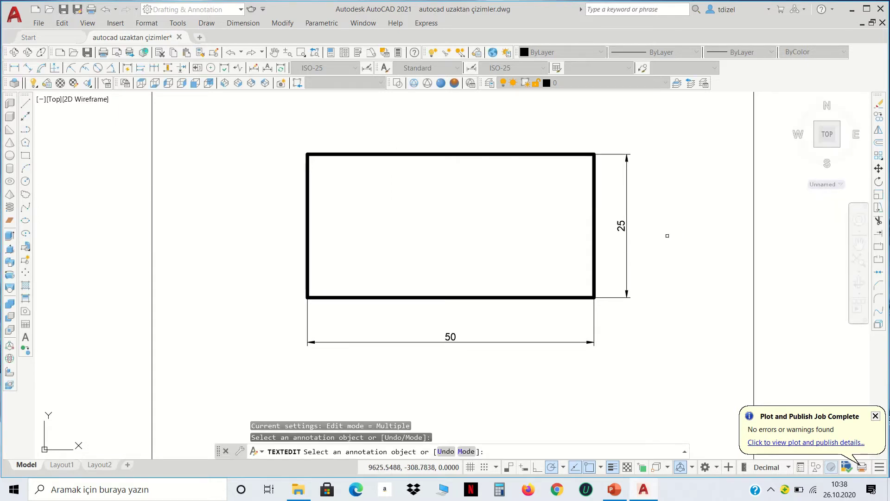
key("Return")
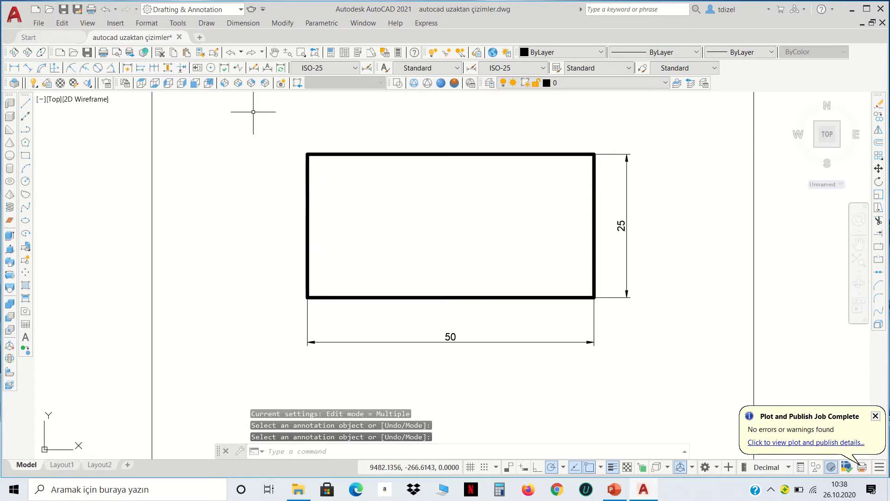
left_click(229, 53)
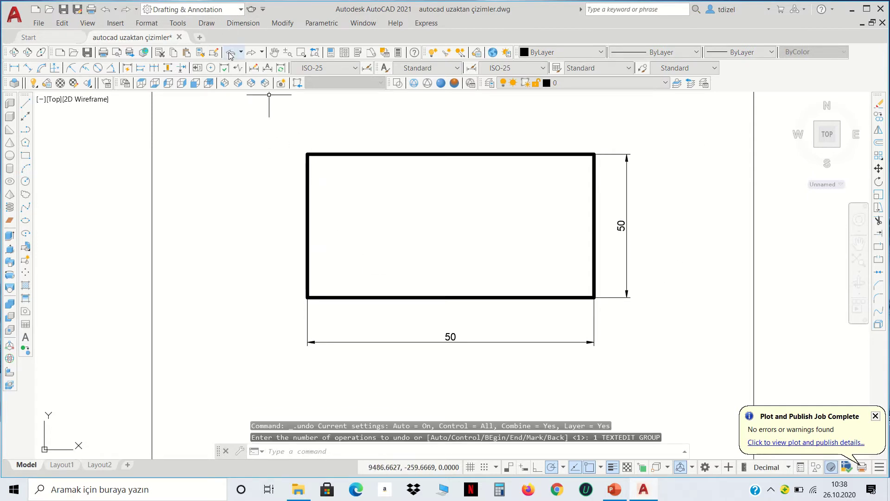
Undo the dimension text change and set ISO-25's linear scale factor to 1/2
left_click(230, 53)
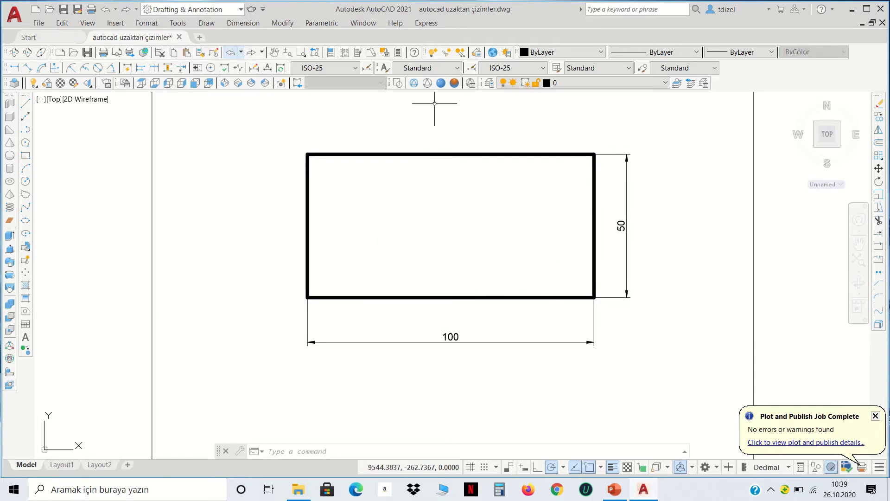
left_click(367, 69)
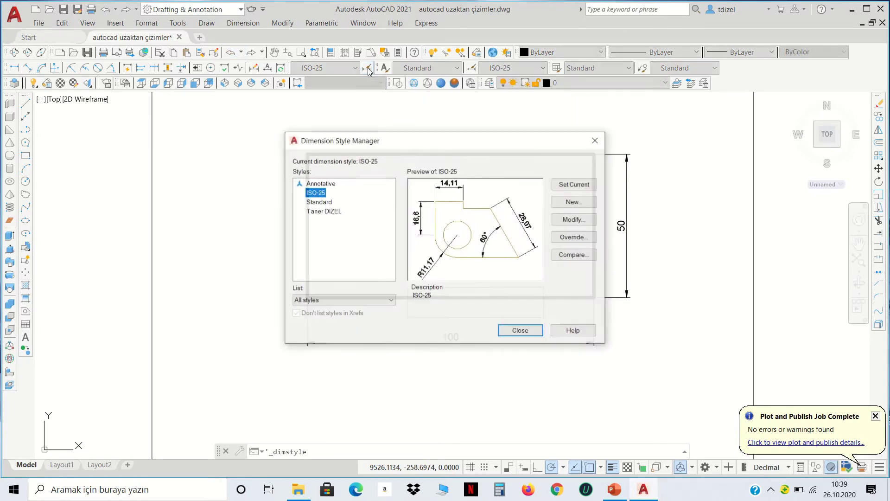
left_click(570, 223)
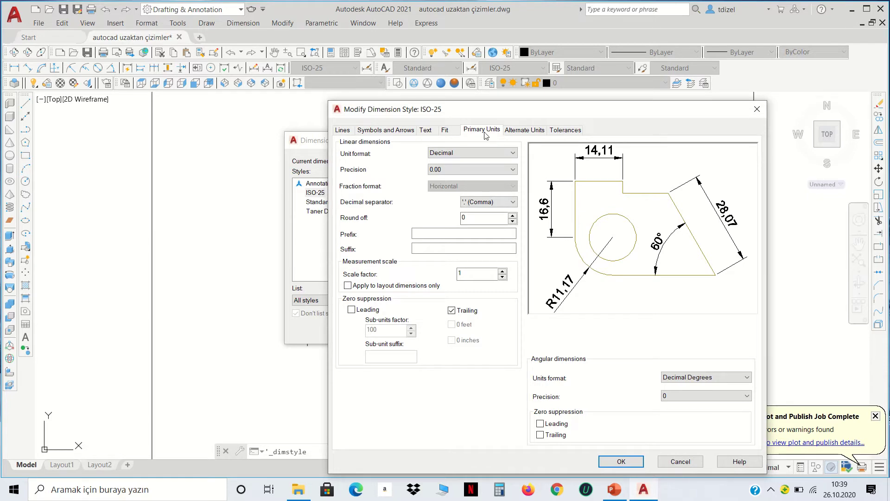
left_click(470, 274)
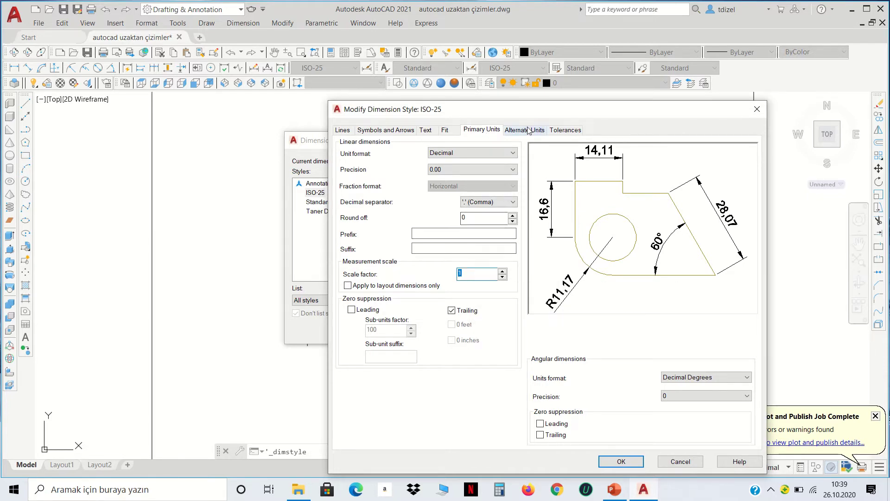
left_click_drag(533, 113, 337, 58)
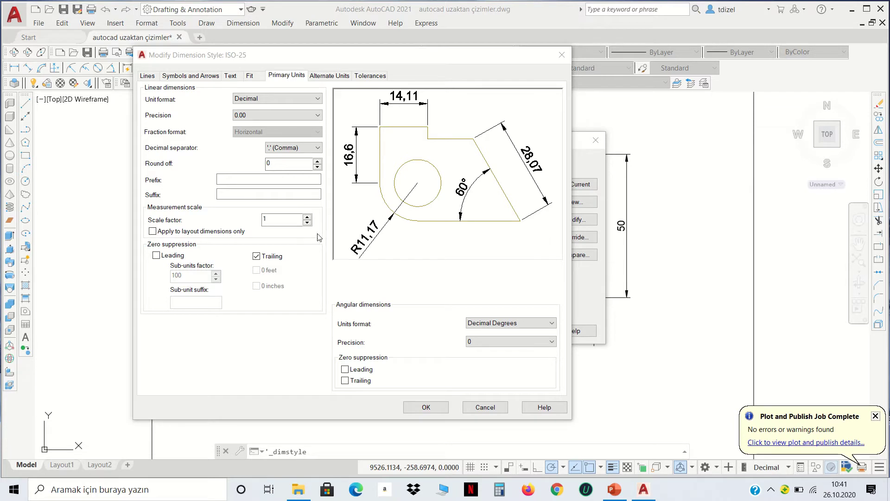
left_click(273, 222)
type("/2")
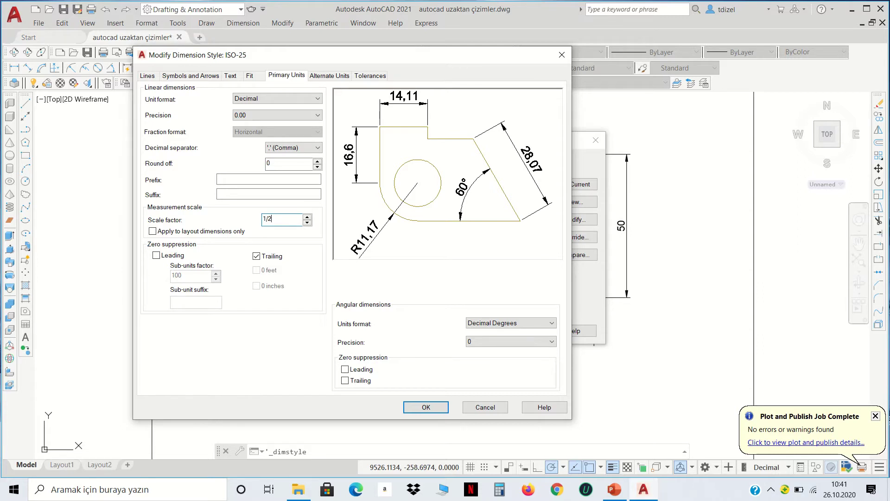
left_click(424, 408)
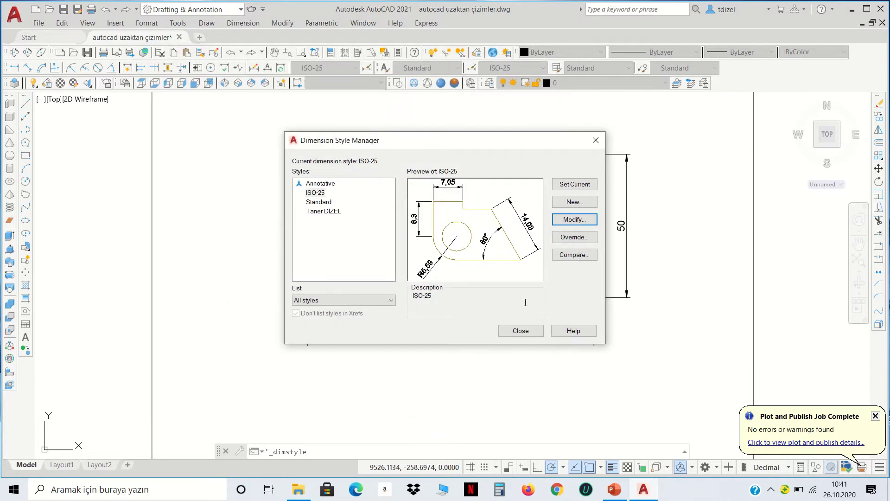
Close the Dimension Style Manager and zoom to check the rectangle's dimensions now read 50 and 25
left_click(521, 330)
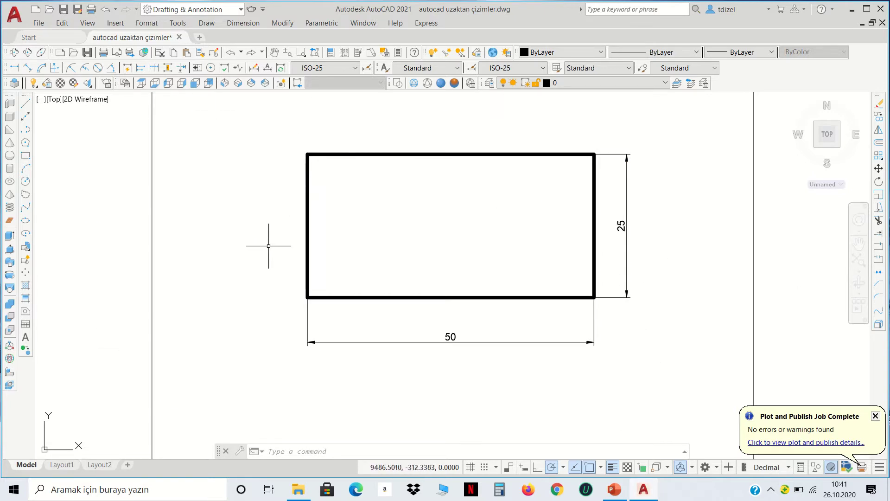
scroll(272, 245, "down", 4)
scroll(273, 249, "down", 2)
scroll(547, 348, "up", 4)
scroll(513, 294, "up", 2)
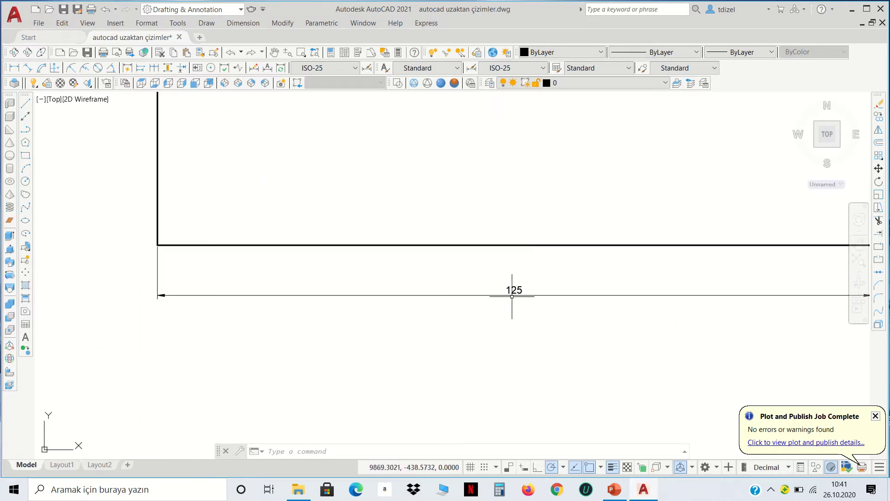
scroll(513, 288, "up", 2)
scroll(513, 297, "down", 8)
scroll(602, 249, "up", 5)
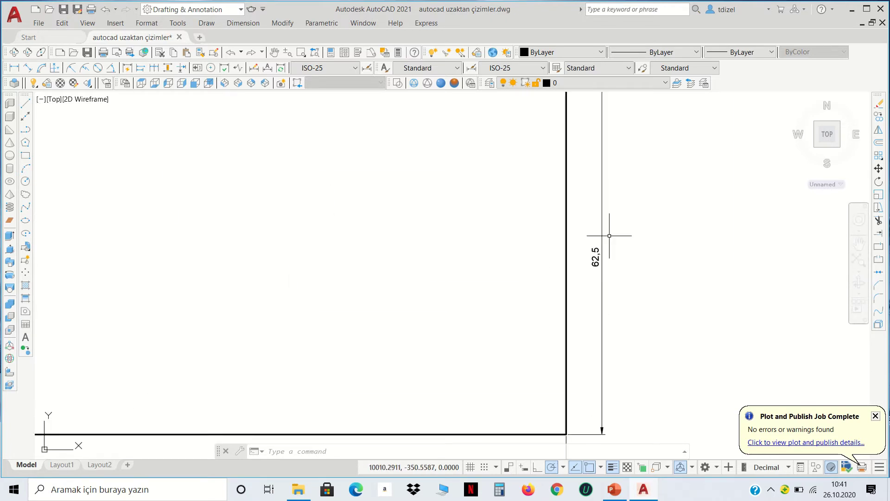
scroll(603, 247, "up", 3)
scroll(602, 249, "down", 2)
scroll(602, 249, "down", 2)
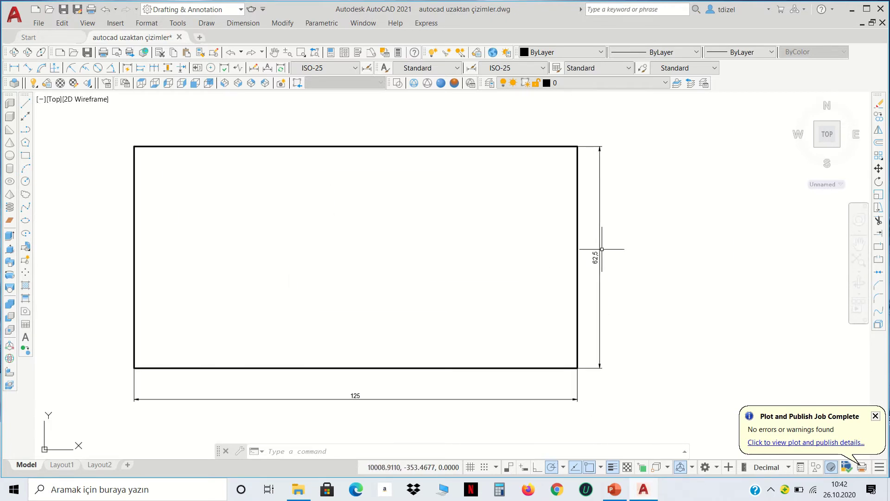
scroll(605, 251, "down", 4)
scroll(603, 251, "down", 2)
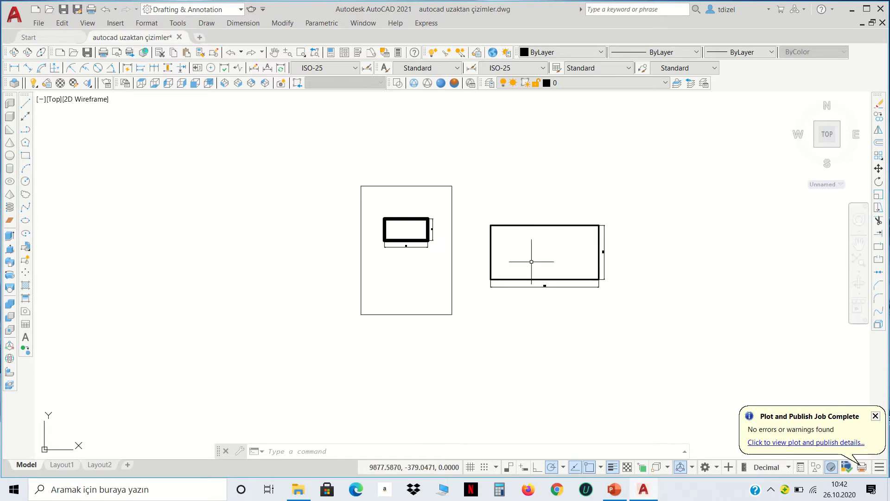
scroll(411, 250, "up", 8)
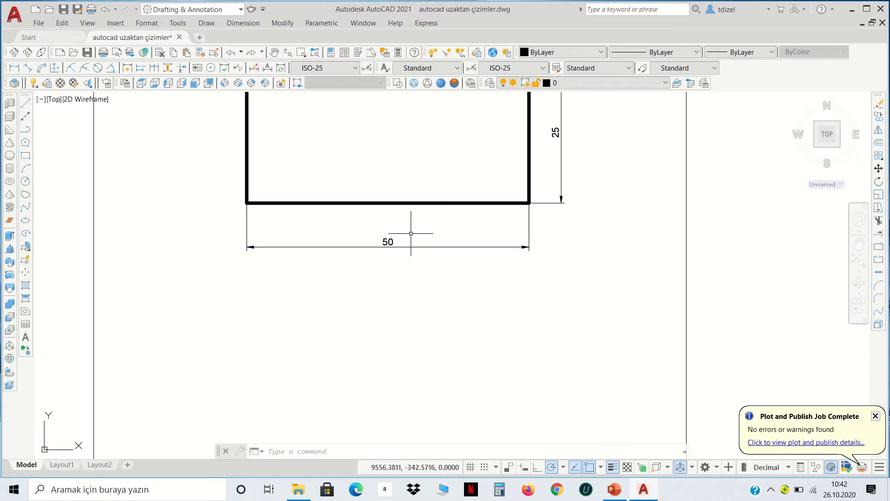
scroll(413, 257, "down", 6)
scroll(411, 258, "down", 4)
scroll(417, 277, "down", 3)
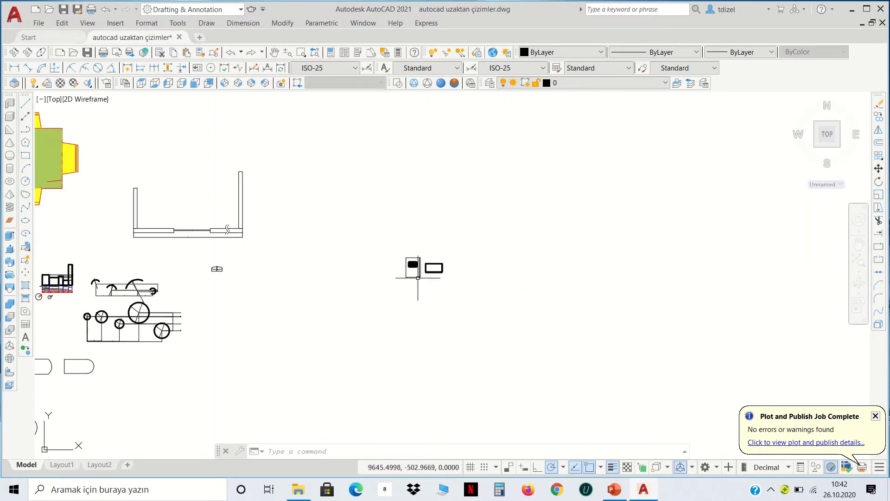
Pan across the sheet and zoom to centre the dimensioned part drawing in view
middle_click_drag(318, 282, 538, 272)
middle_click_drag(153, 252, 355, 270)
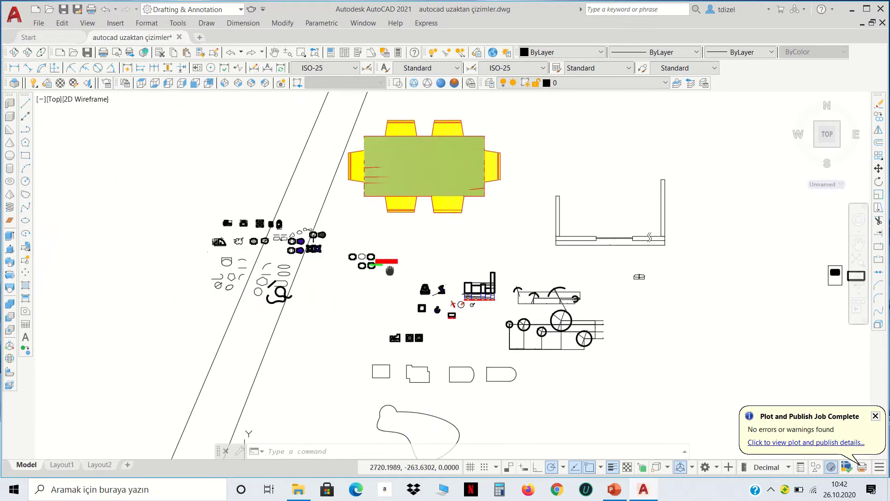
scroll(241, 232, "up", 4)
scroll(241, 186, "up", 4)
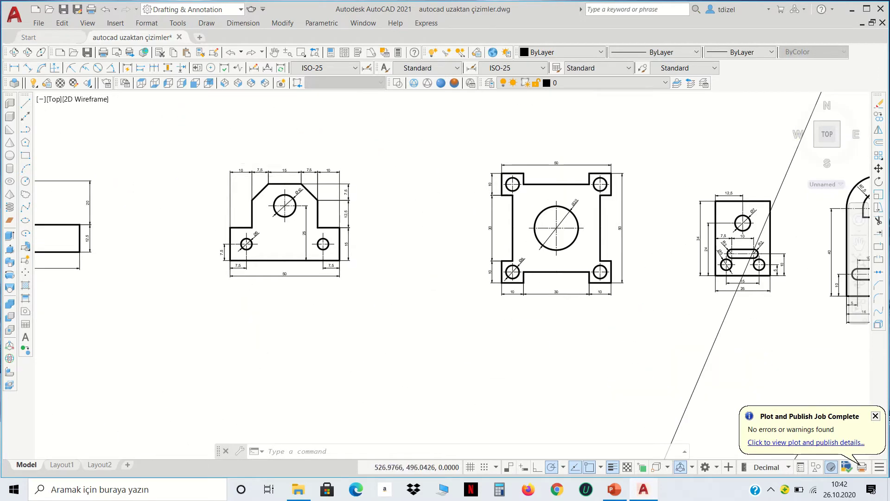
mouse_move(240, 178)
middle_mouse_down()
mouse_move(276, 166)
mouse_move(276, 133)
middle_mouse_up()
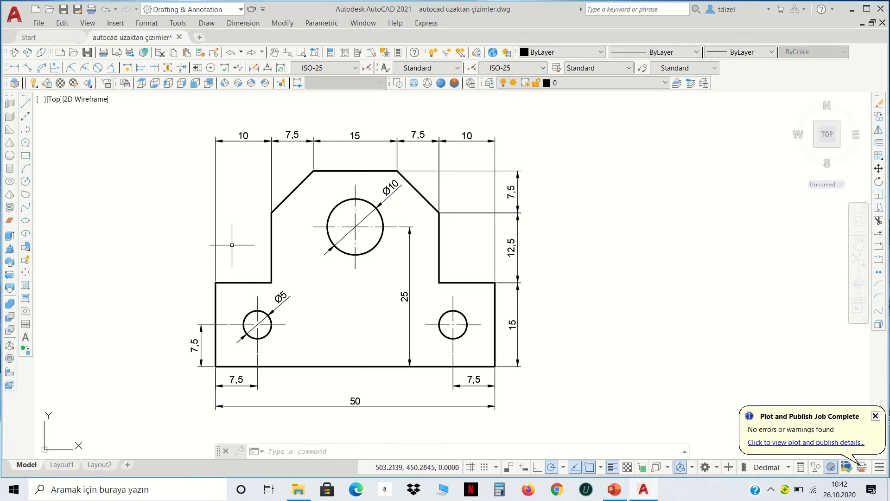
scroll(231, 245, "down", 5)
scroll(328, 423, "down", 3)
scroll(245, 277, "down", 3)
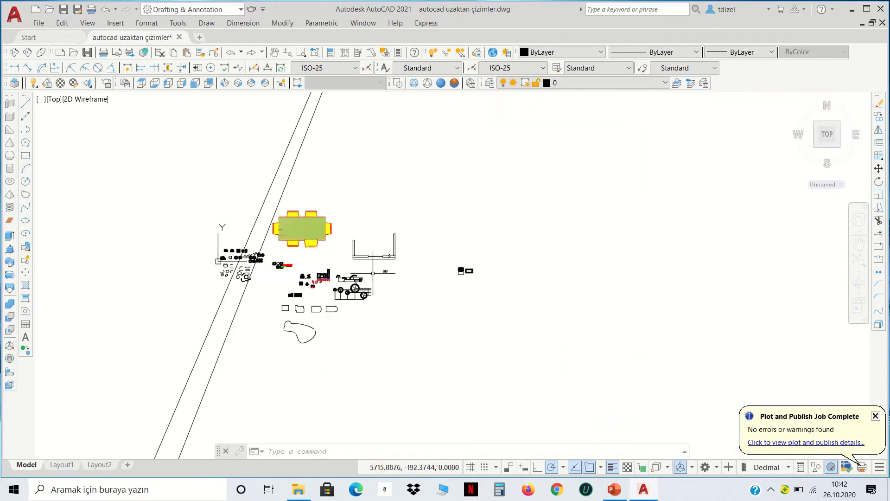
scroll(464, 269, "up", 2)
scroll(461, 246, "up", 3)
scroll(476, 243, "up", 3)
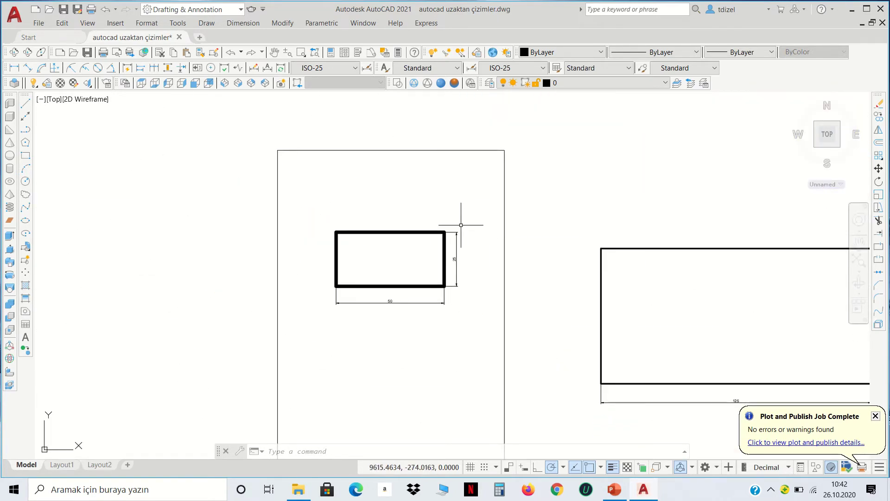
scroll(397, 290, "up", 3)
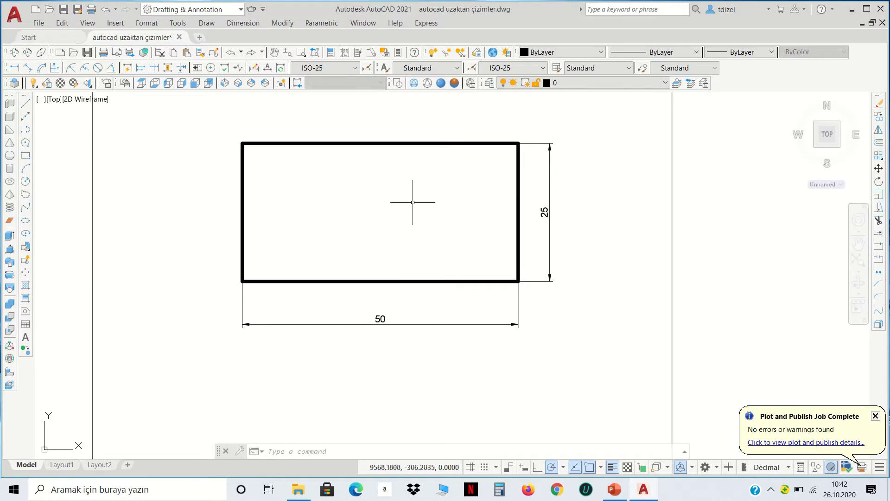
Reset the ISO-25 style's measurement scale factor to 1 so the dimensions read 100 and 50
left_click(368, 68)
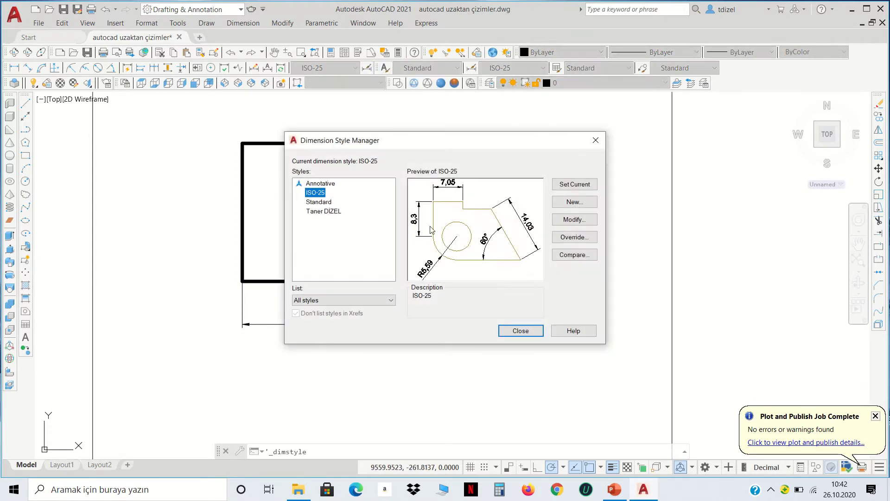
left_click(563, 222)
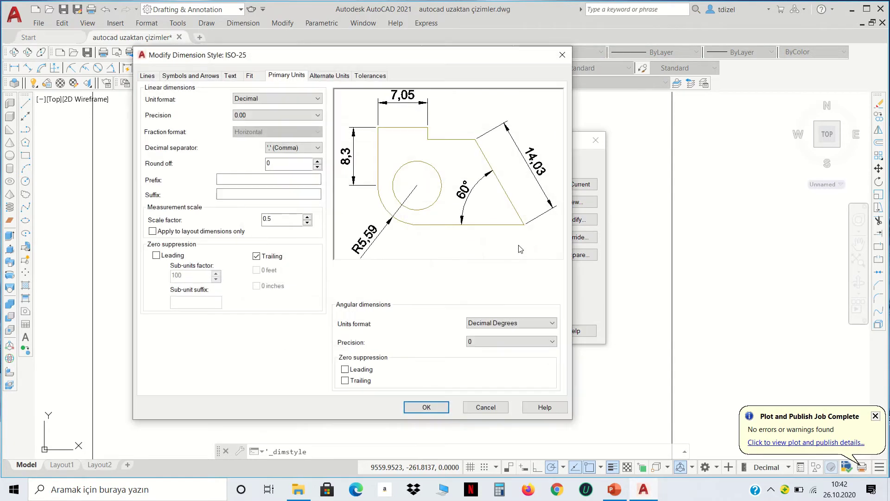
key("Tab")
key("Tab")
key("Tab")
key("Tab")
left_click(427, 407)
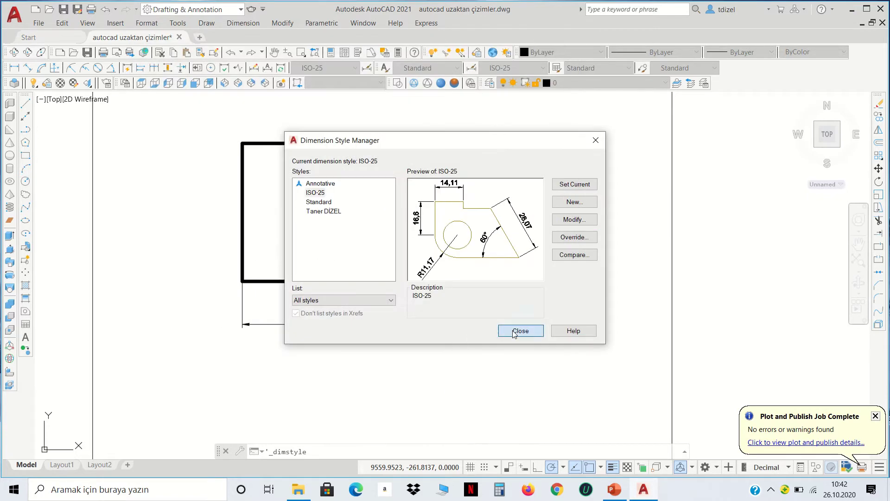
left_click(500, 331)
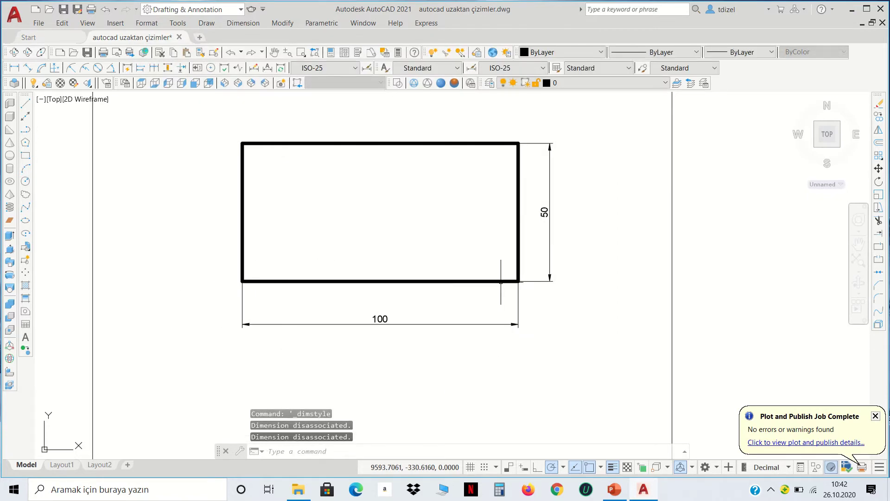
Crossing-select and delete the small rectangle and its dimensions inside the A4 frame
scroll(501, 281, "down", 5)
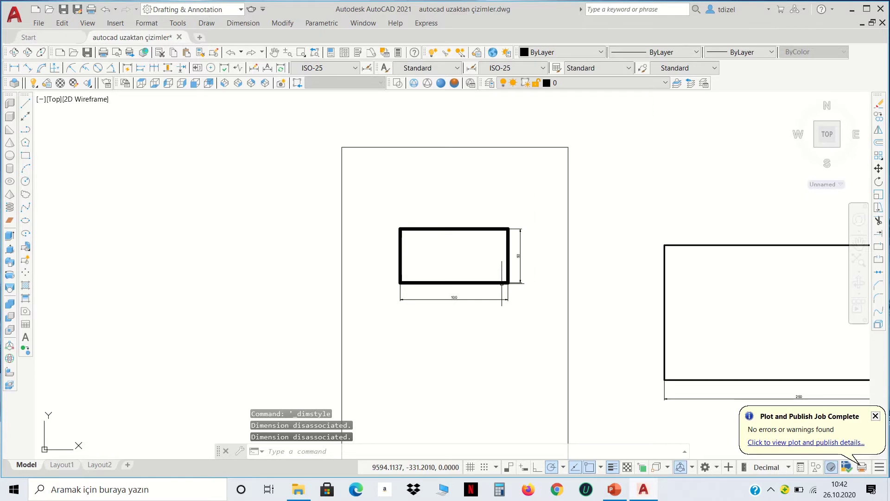
left_click(529, 311)
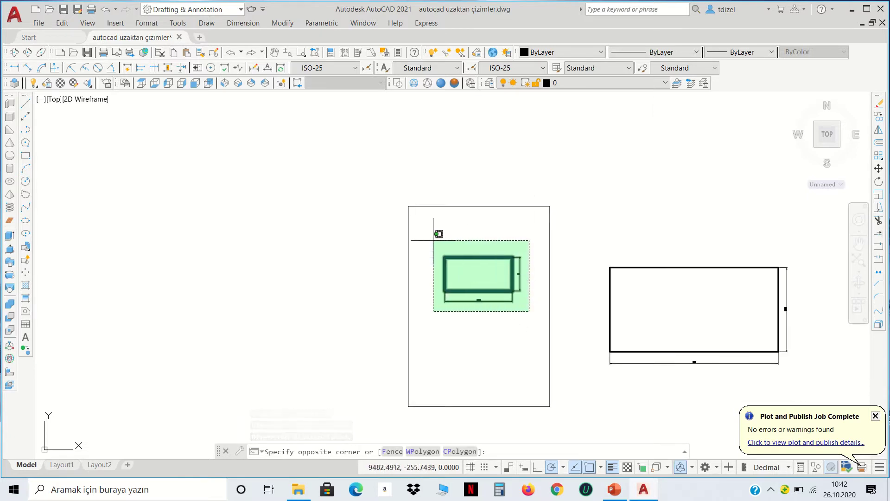
left_click(433, 240)
key("Delete")
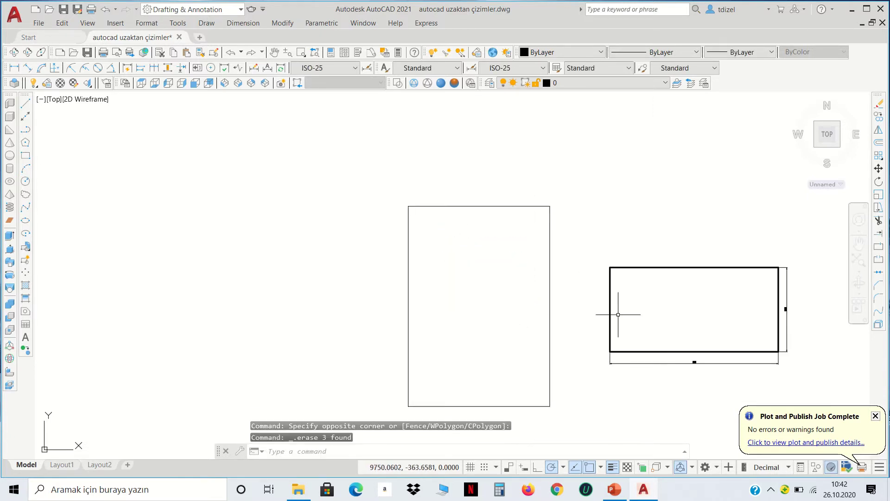
Move the 250-wide rectangle and its dimensions to a new position
middle_click_drag(620, 312, 551, 293)
scroll(551, 293, "up", 2)
scroll(517, 292, "up", 2)
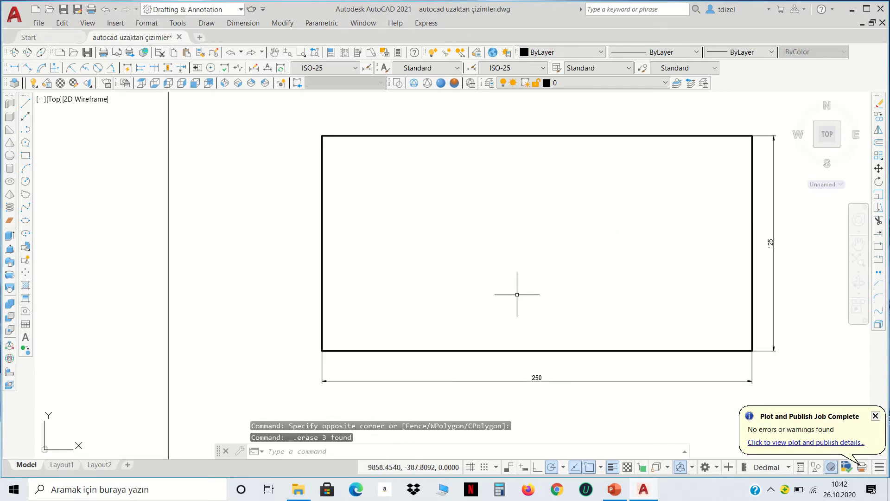
scroll(517, 293, "down", 2)
left_click(731, 373)
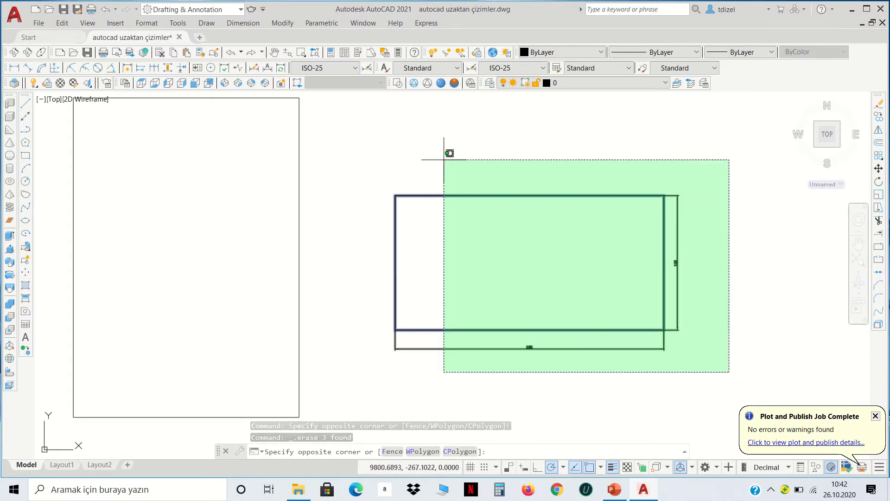
left_click(371, 111)
left_click(879, 169)
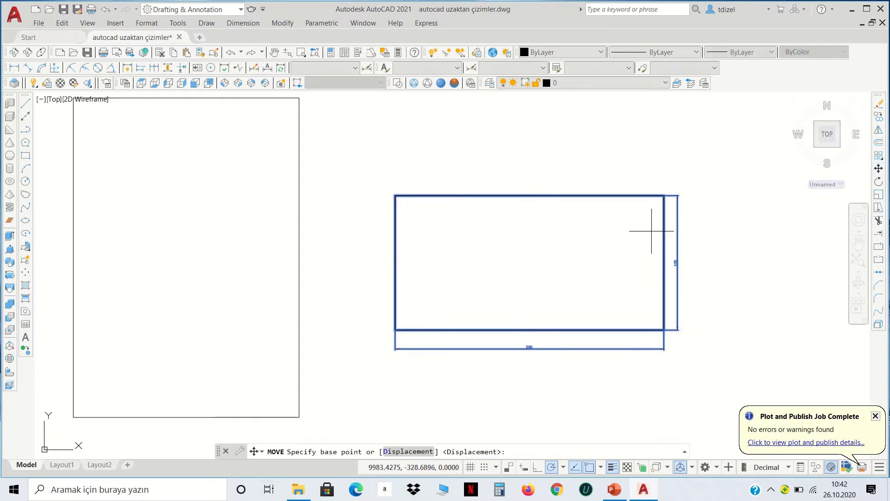
left_click(542, 246)
middle_click_drag(248, 204, 433, 218)
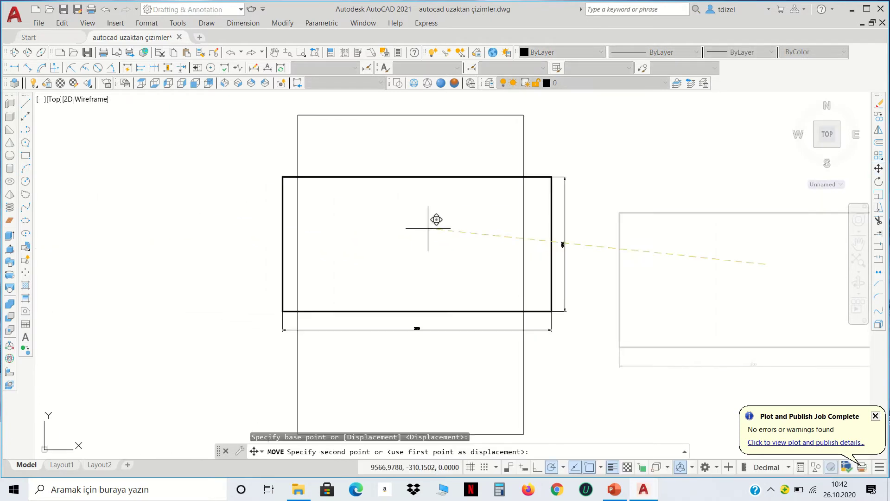
scroll(431, 236, "down", 2)
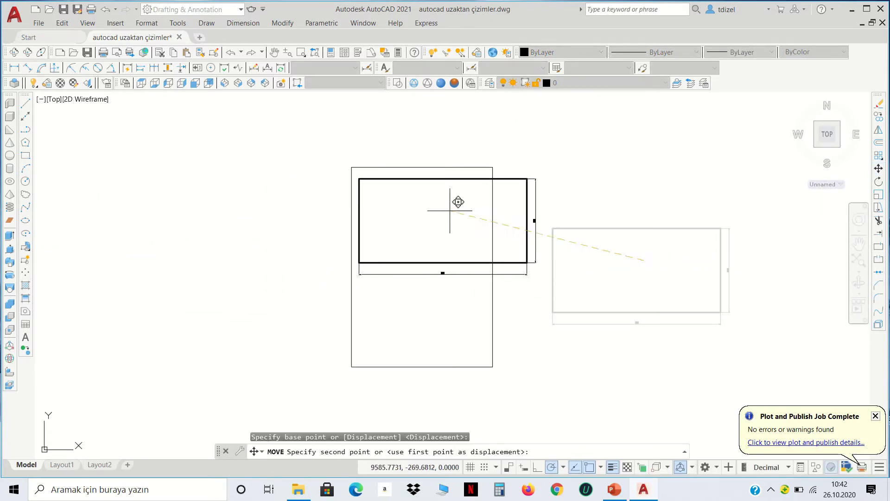
left_click(642, 255)
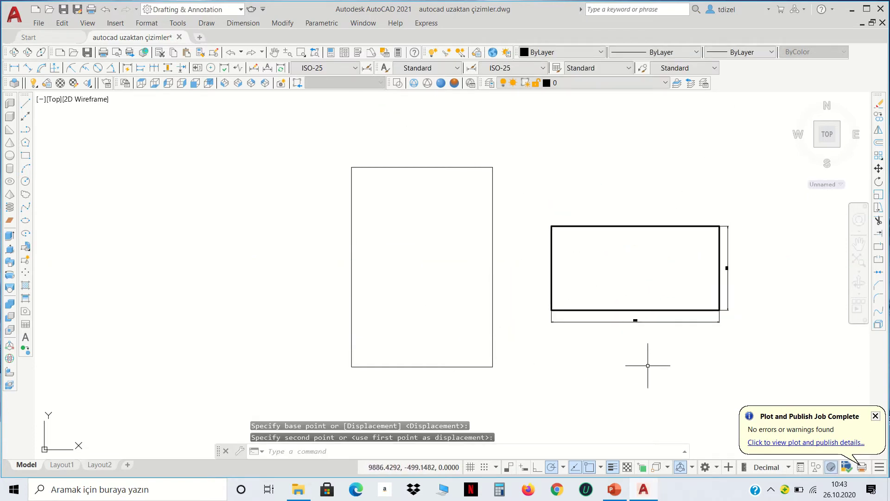
left_click(742, 332)
left_click(723, 313)
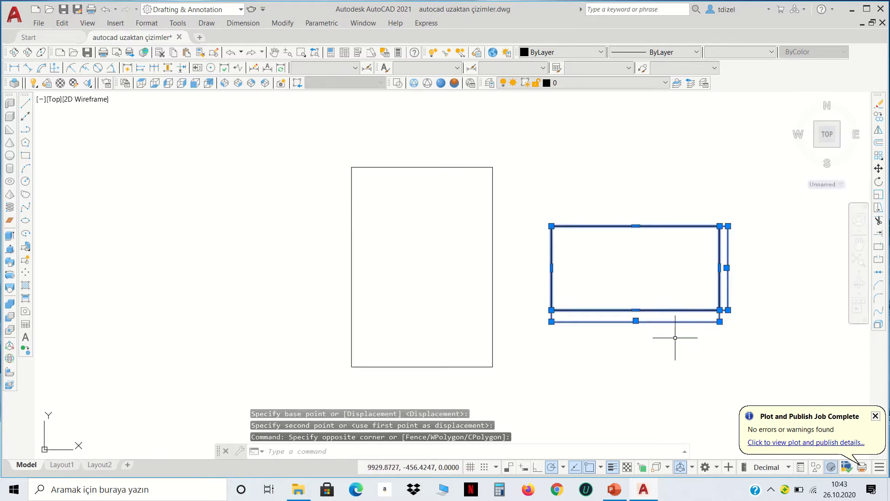
scroll(560, 278, "up", 6)
scroll(533, 269, "up", 2)
scroll(480, 243, "up", 2)
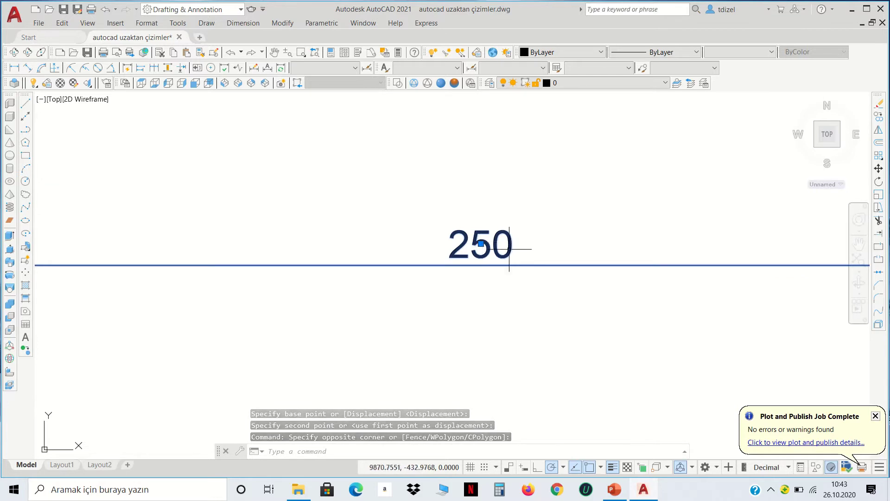
scroll(512, 249, "down", 3)
scroll(513, 251, "down", 2)
middle_click_drag(503, 238, 602, 309)
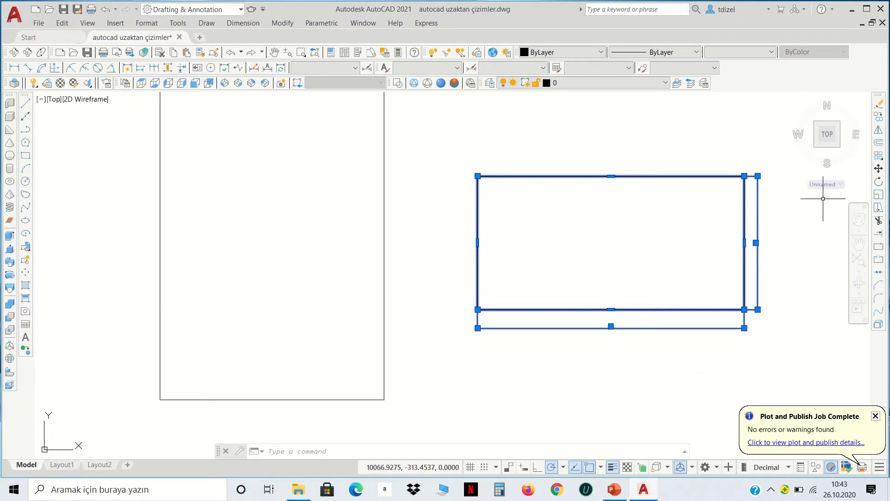
key("Escape")
key("Escape")
key("Escape")
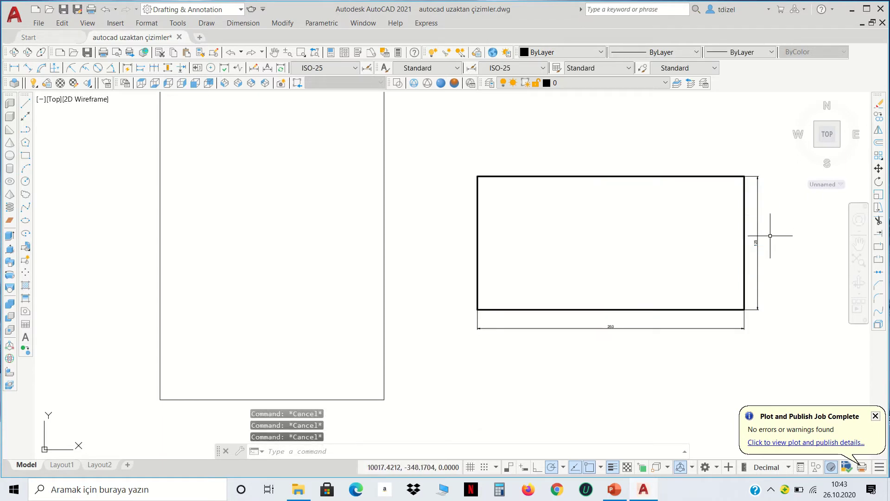
scroll(677, 293, "down", 2)
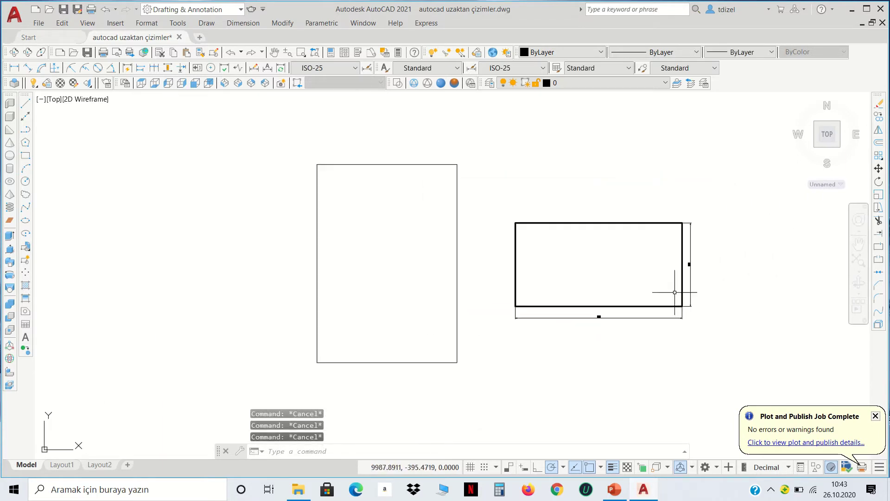
left_click(735, 347)
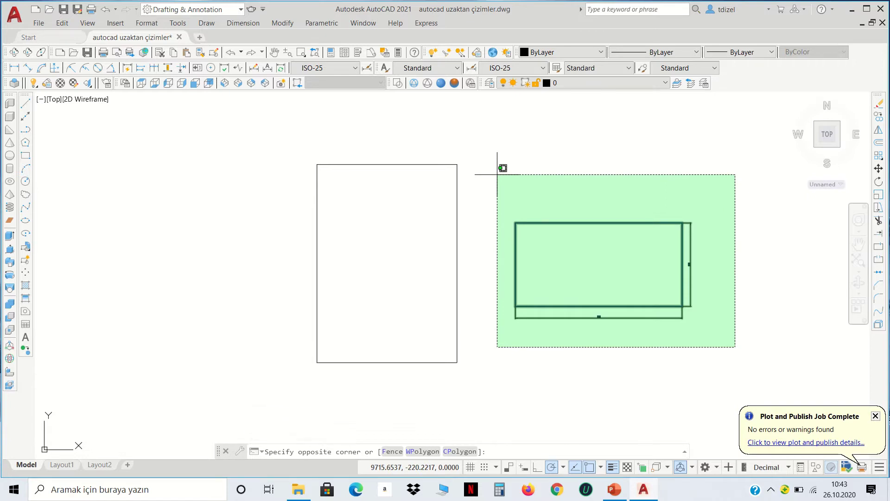
Scale the rectangle and dimensions by 150/250 about the bottom-edge midpoint, giving 150 by 75
left_click(498, 175)
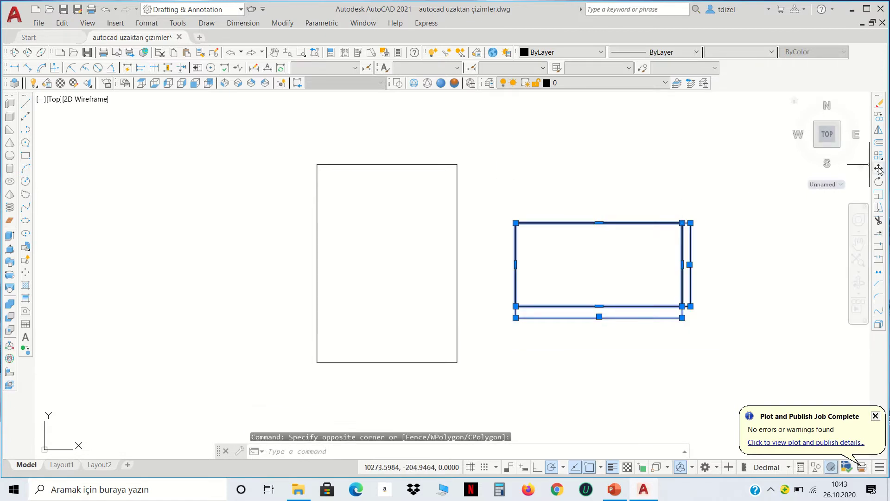
left_click(878, 194)
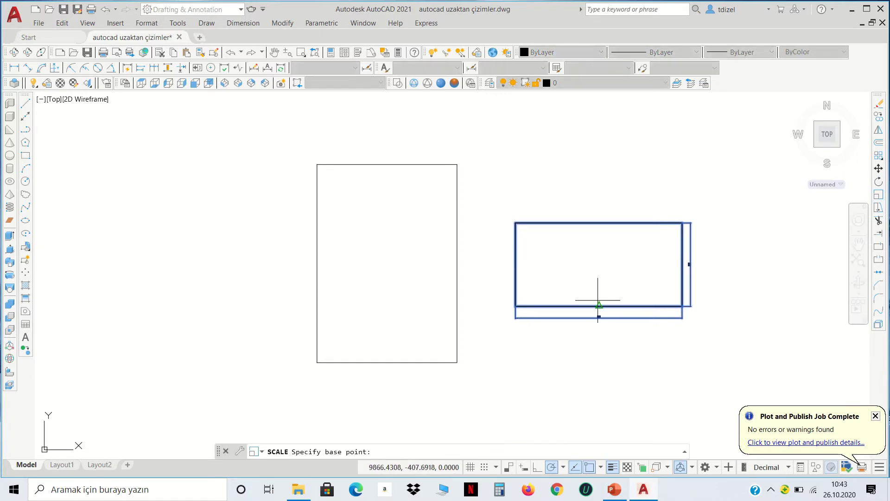
left_click(597, 300)
type("150/250")
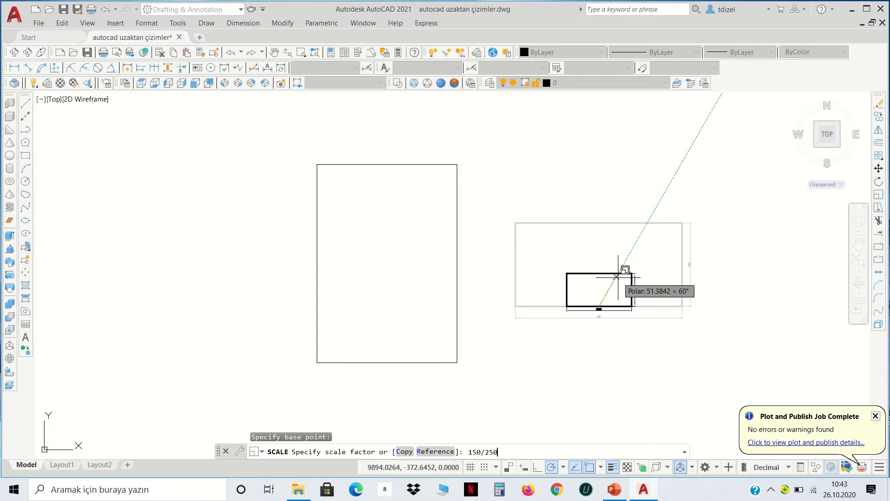
key("Return")
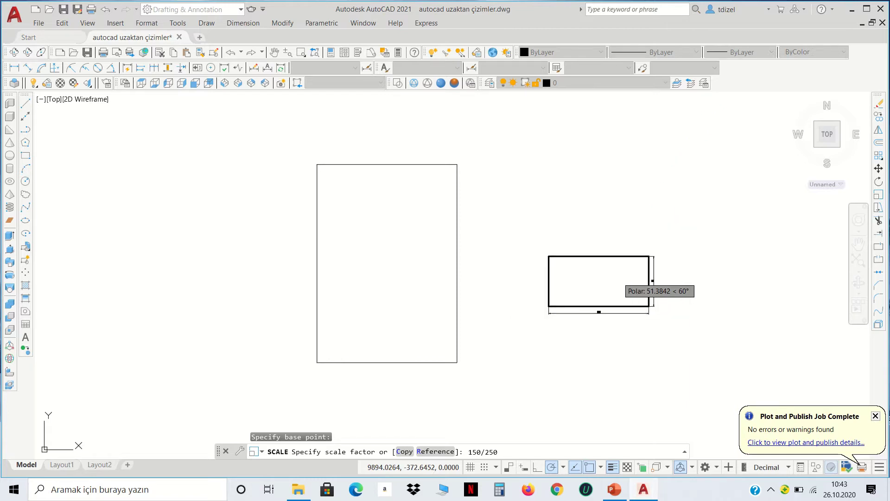
key("Return")
scroll(619, 273, "up", 4)
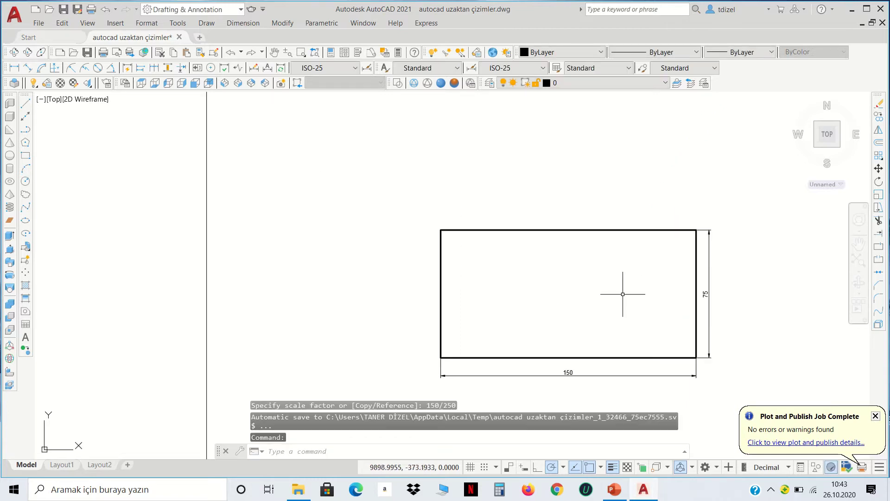
scroll(570, 370, "up", 3)
scroll(572, 371, "down", 3)
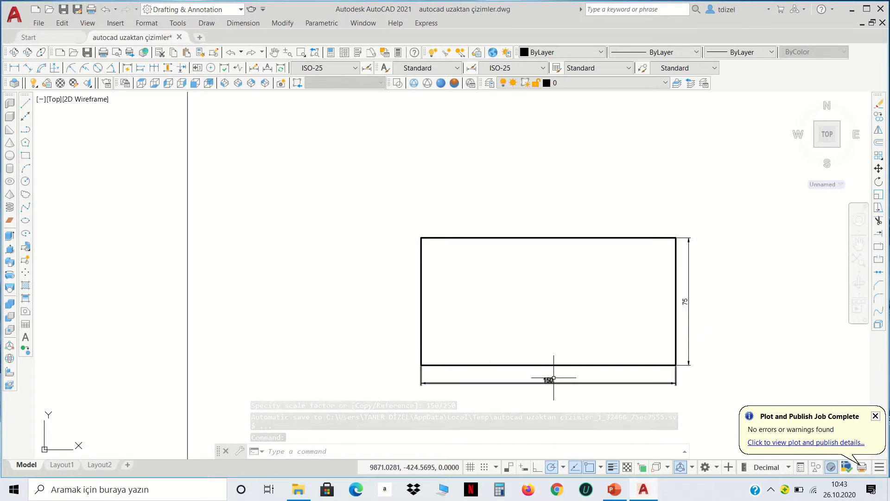
Move the 150×75 rectangle and both dimensions into the empty A4 frame
left_click(706, 384)
left_click(662, 344)
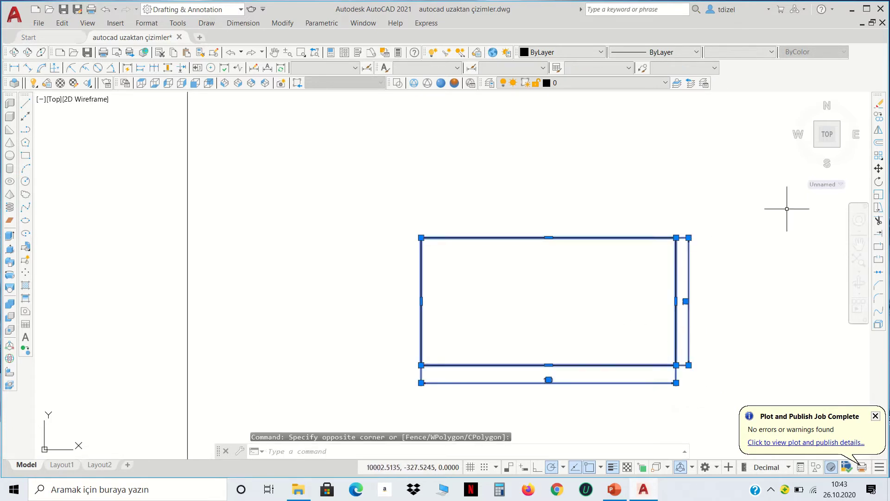
left_click(880, 172)
left_click(588, 342)
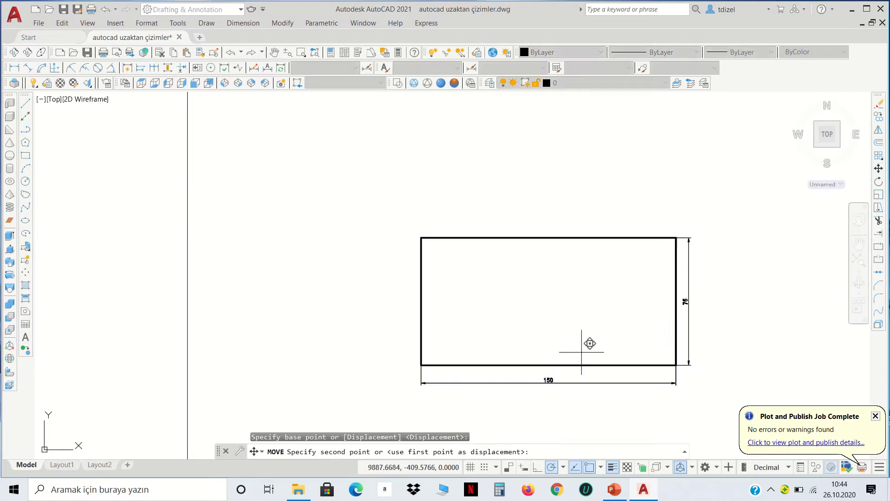
scroll(588, 342, "down", 4)
left_click(380, 296)
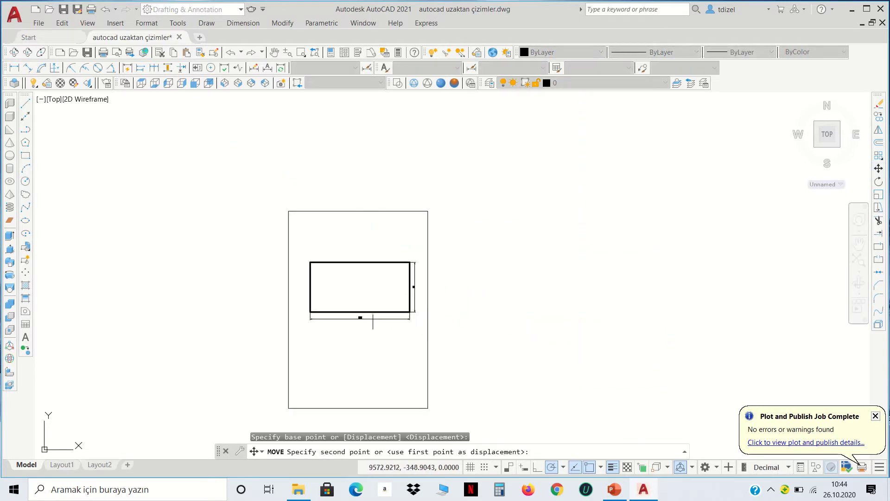
scroll(316, 296, "up", 2)
scroll(316, 296, "up", 2)
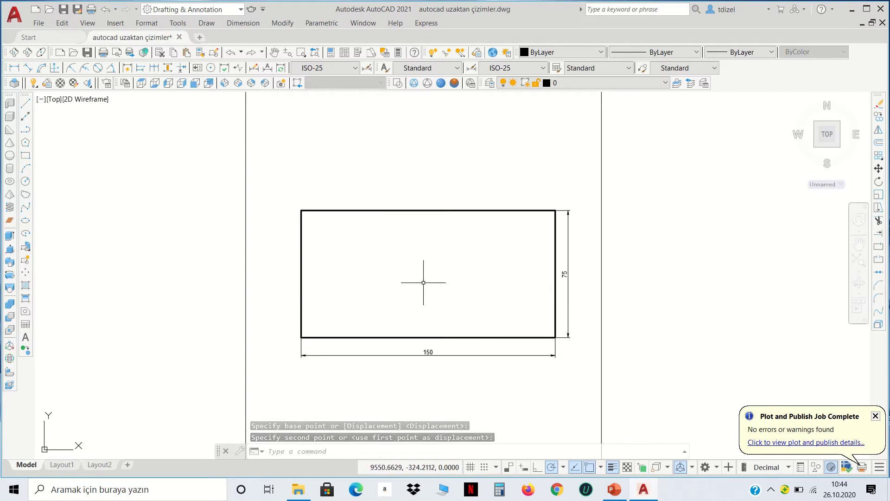
middle_click_drag(447, 322, 485, 257)
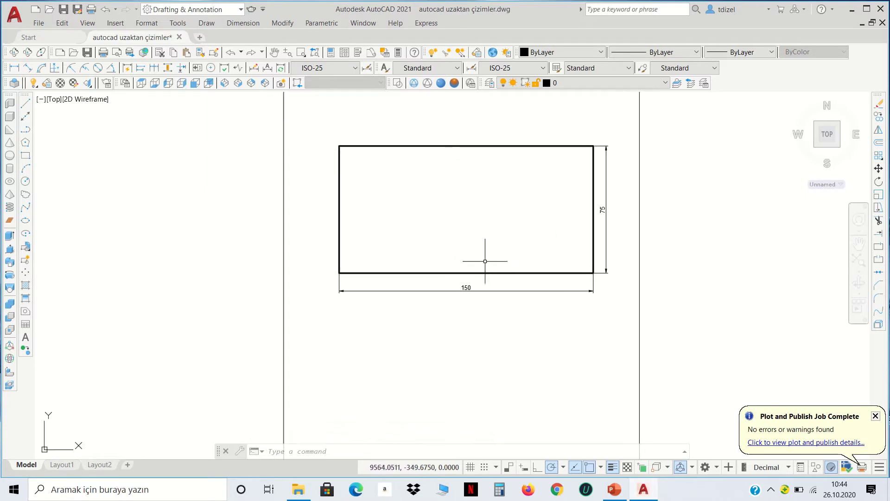
Edit the ISO-25 dimension style and select its scale factor value for replacement with 250
left_click(367, 68)
left_click(565, 227)
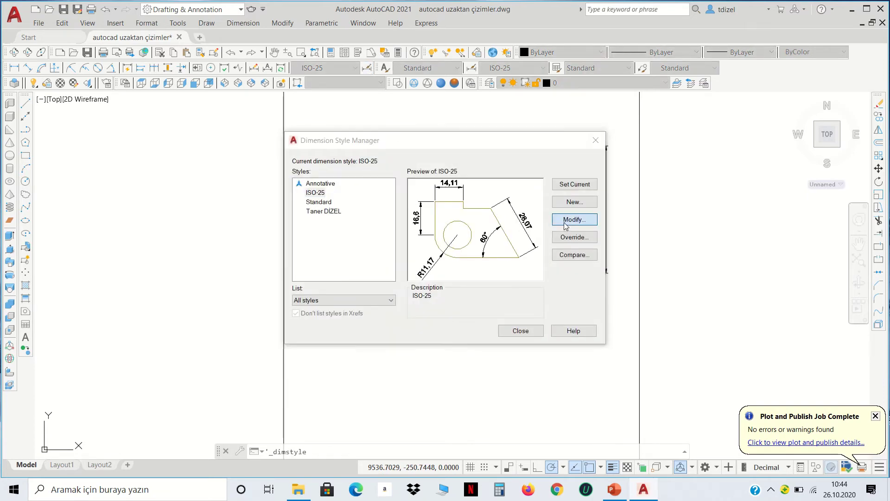
double_click(279, 219)
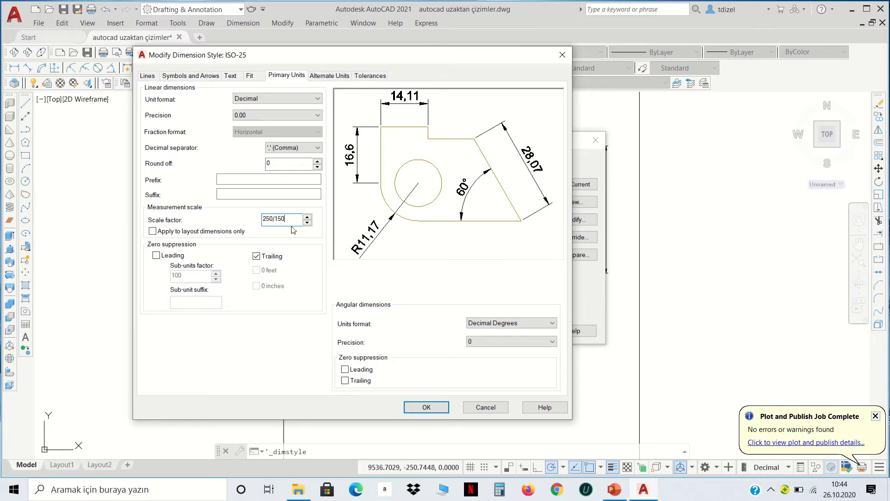
Apply a 250/150 measurement scale factor to the ISO-25 dimension style and close the style manager
left_click(292, 179)
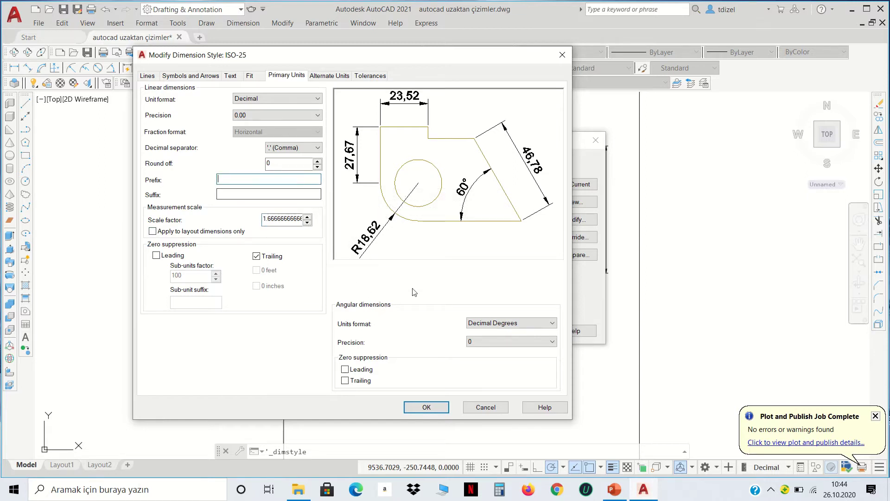
left_click(435, 401)
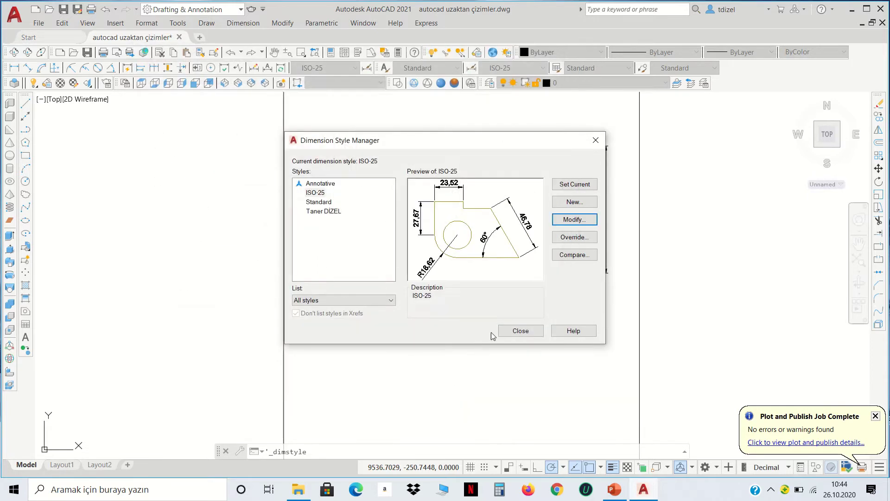
left_click(505, 330)
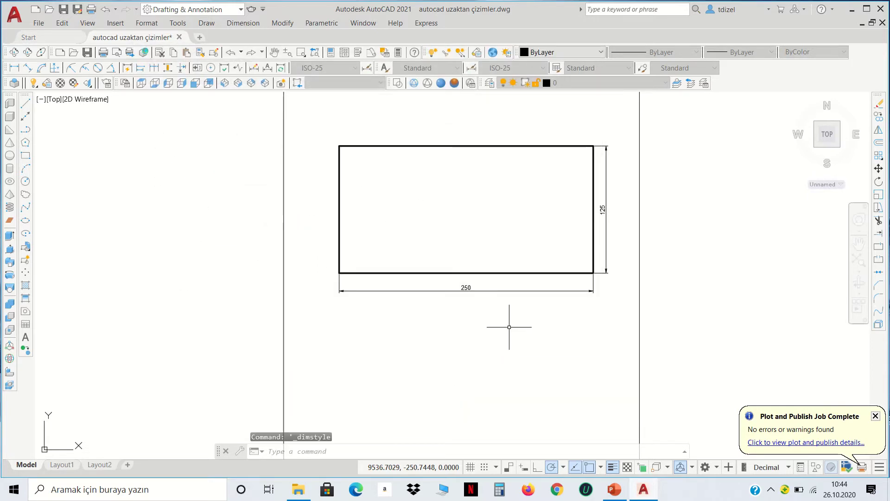
Select the rectangle and its 250 and 125 dimensions to check them, then recentre the sheet
scroll(565, 291, "up", 2)
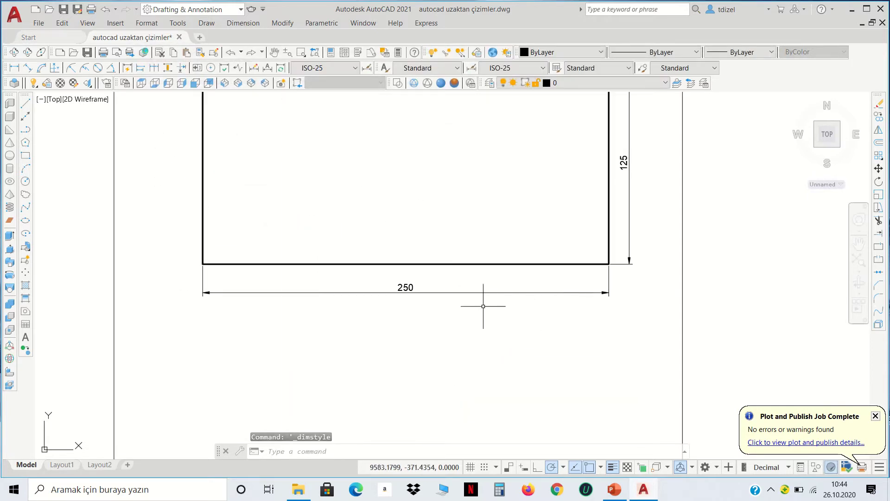
scroll(457, 354, "down", 1)
scroll(450, 362, "down", 2)
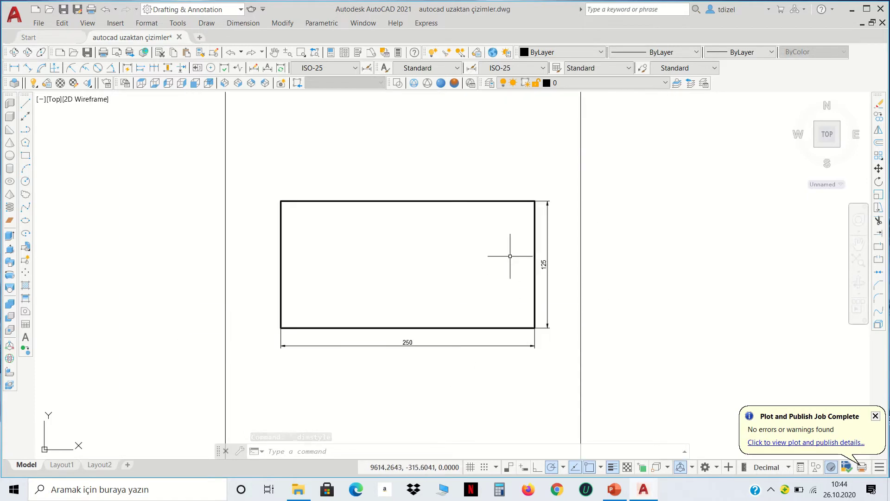
left_click(474, 219)
left_click(441, 184)
key("Escape")
key("Escape")
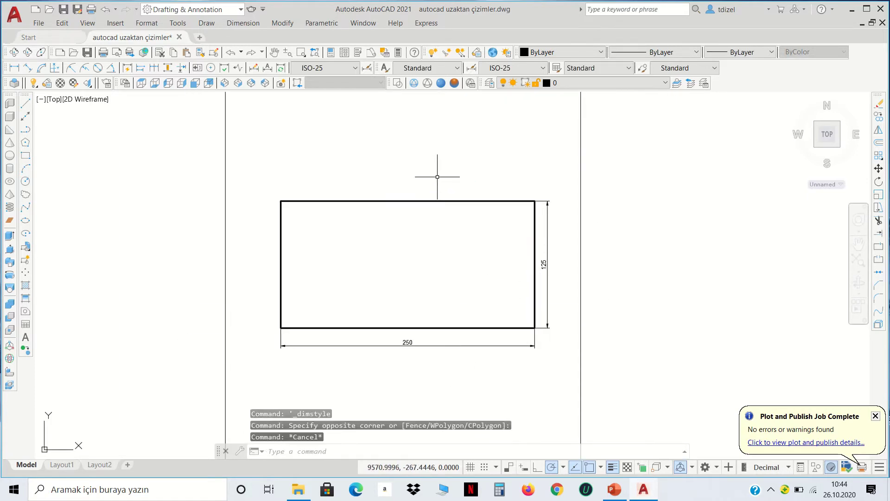
scroll(438, 178, "down", 1)
middle_click_drag(456, 206, 457, 196)
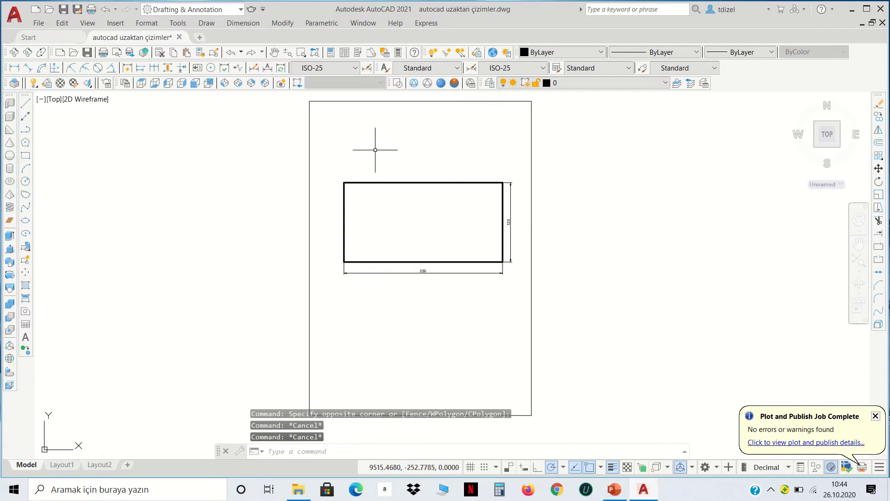
Set plotting to DWG To PDF.pc3 at 1:1 scale, centred, without fit to paper, using a window area
left_click(91, 9)
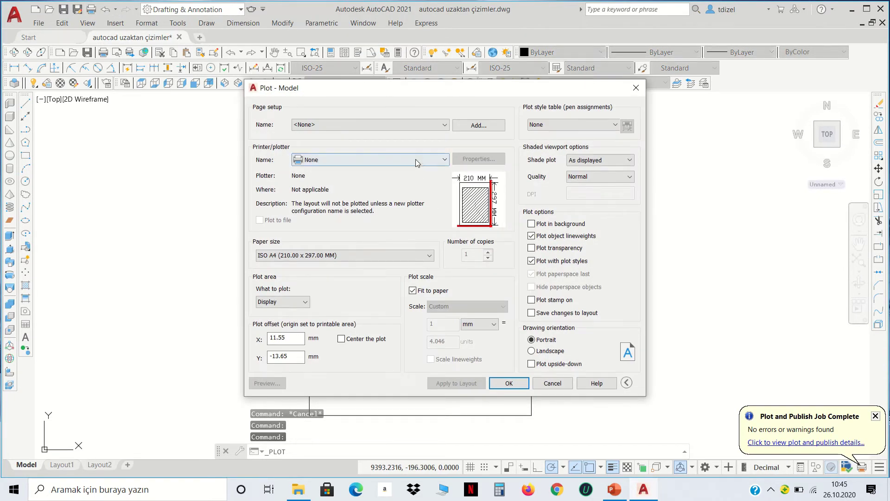
left_click(420, 159)
left_click(333, 322)
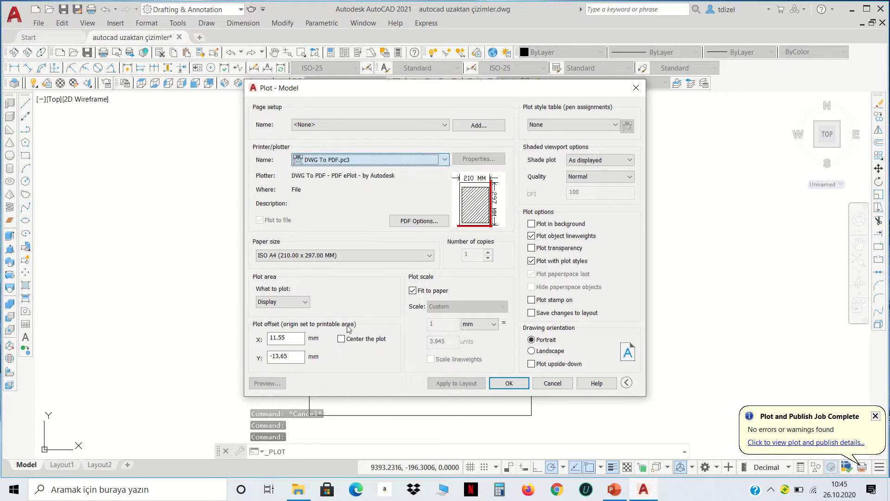
left_click(413, 290)
left_click(445, 307)
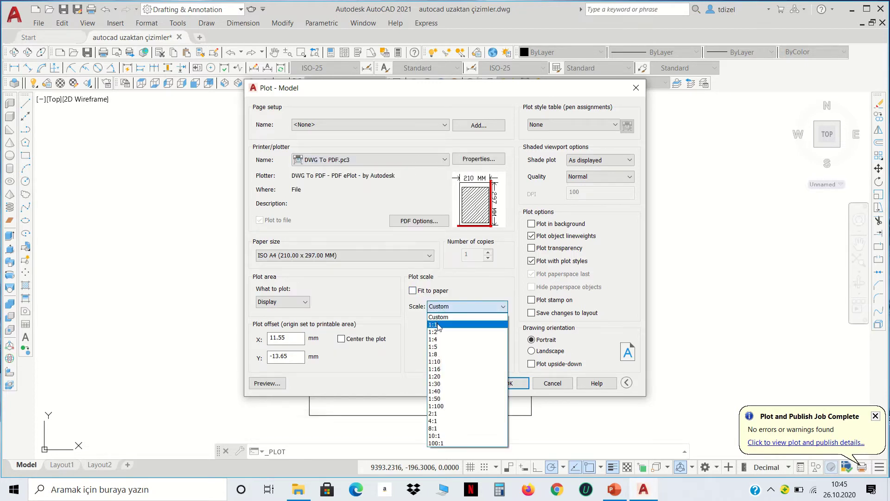
left_click(438, 325)
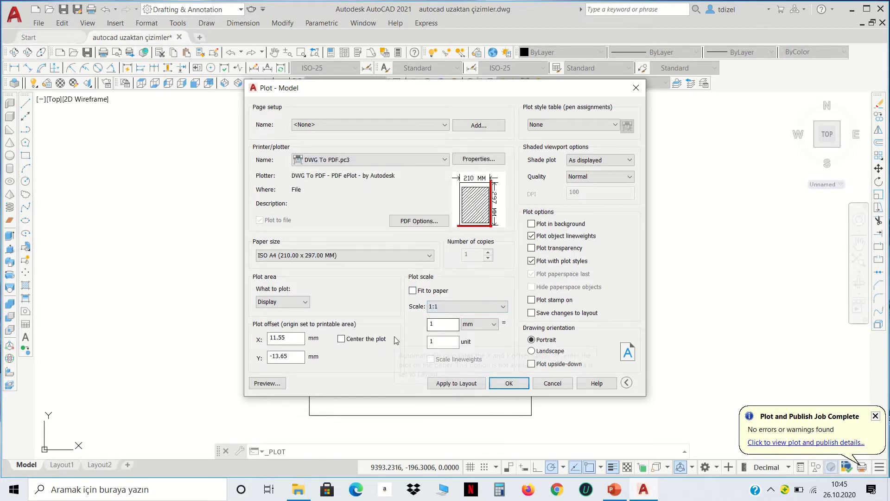
left_click(342, 339)
left_click(301, 302)
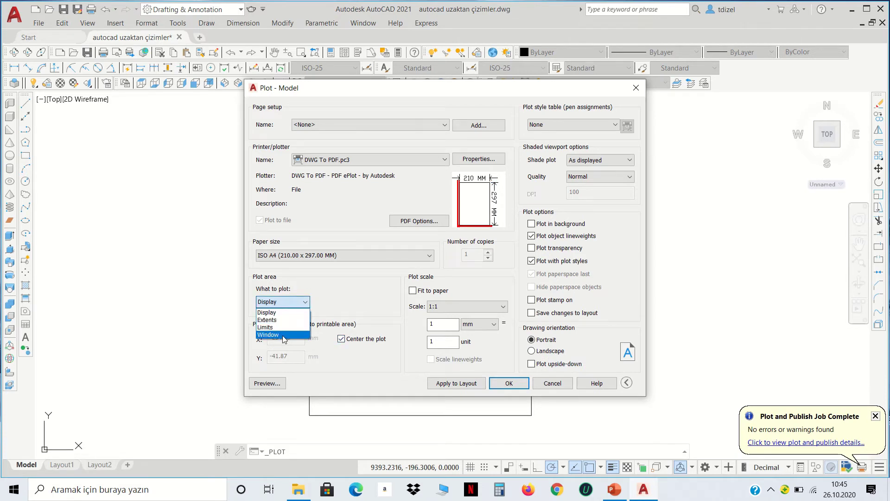
left_click(283, 335)
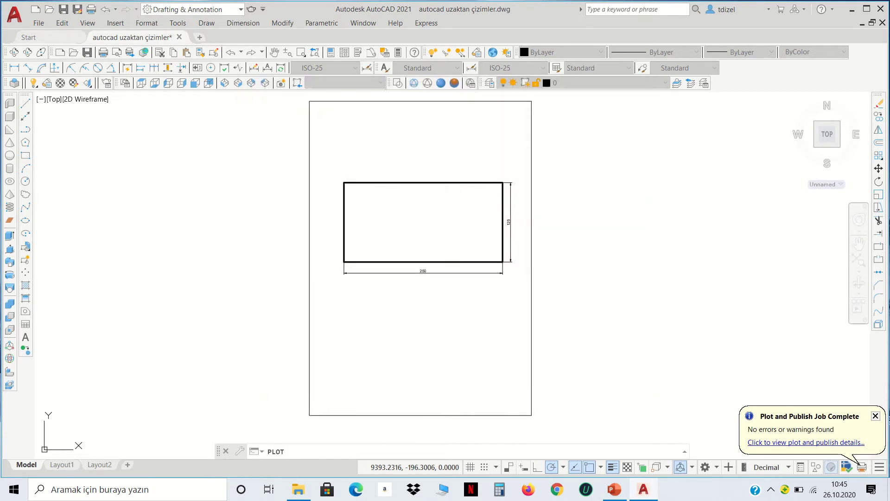
Pick the rectangle's plot window corners and plot to PDF, overwriting the existing file
left_click(310, 415)
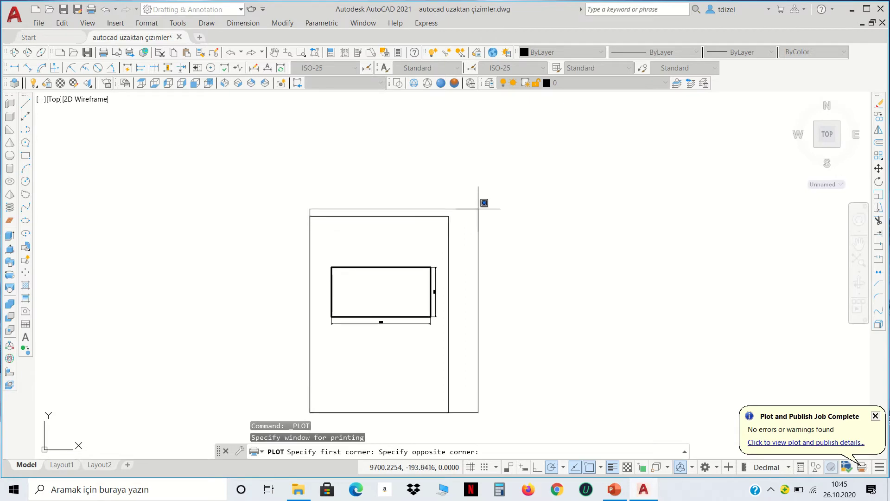
left_click(448, 216)
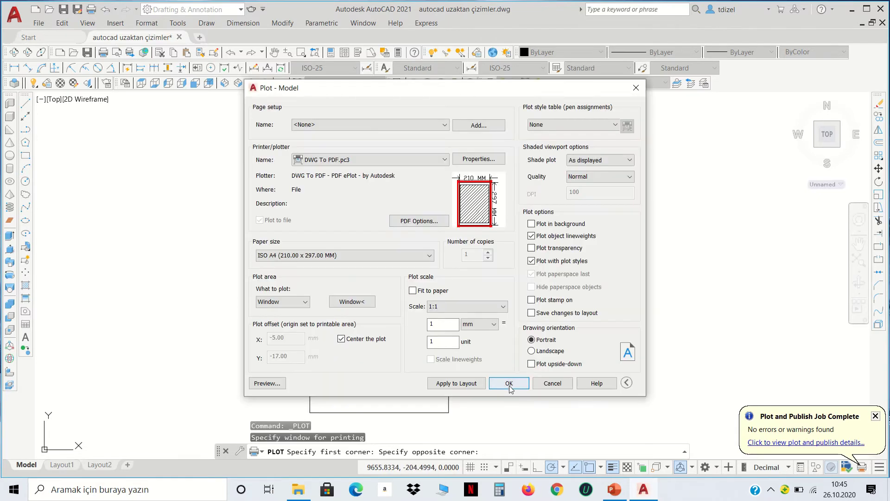
left_click(508, 384)
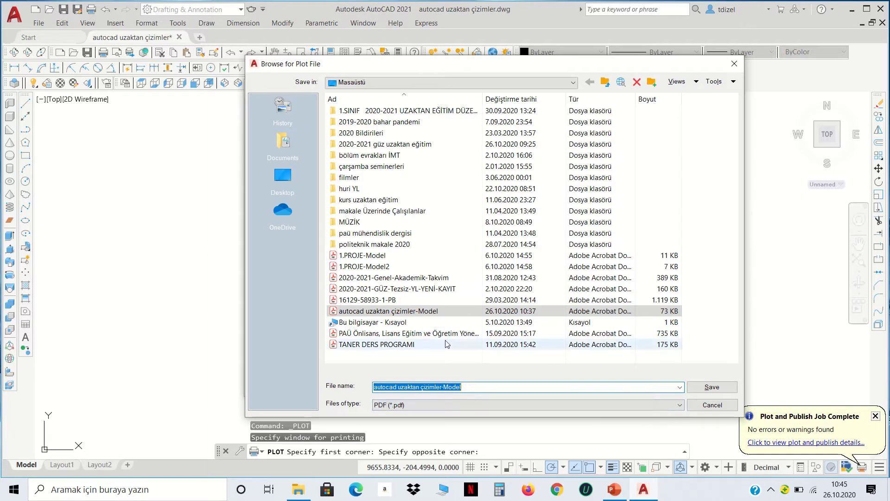
left_click(715, 388)
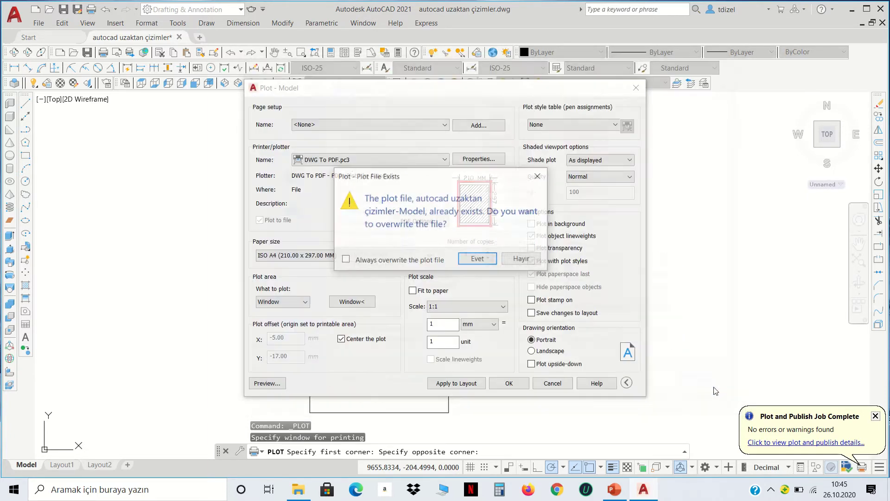
left_click(482, 259)
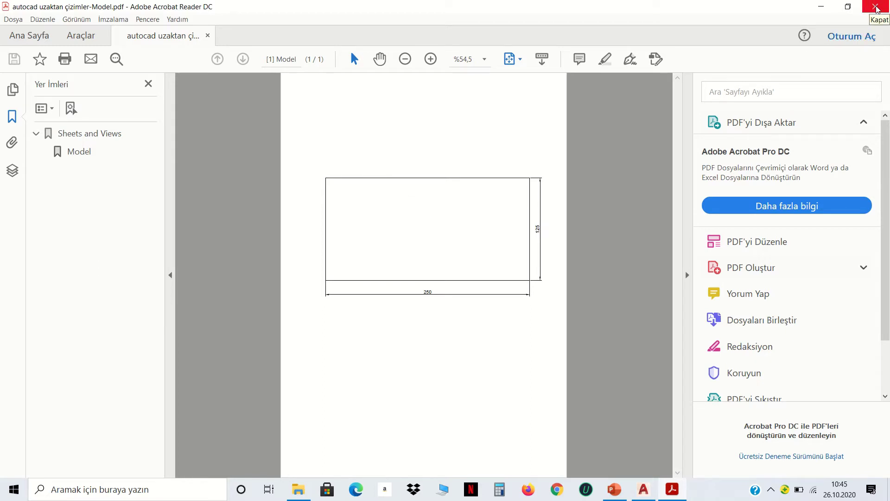
Close Acrobat Reader showing the exported PDF
left_click(876, 8)
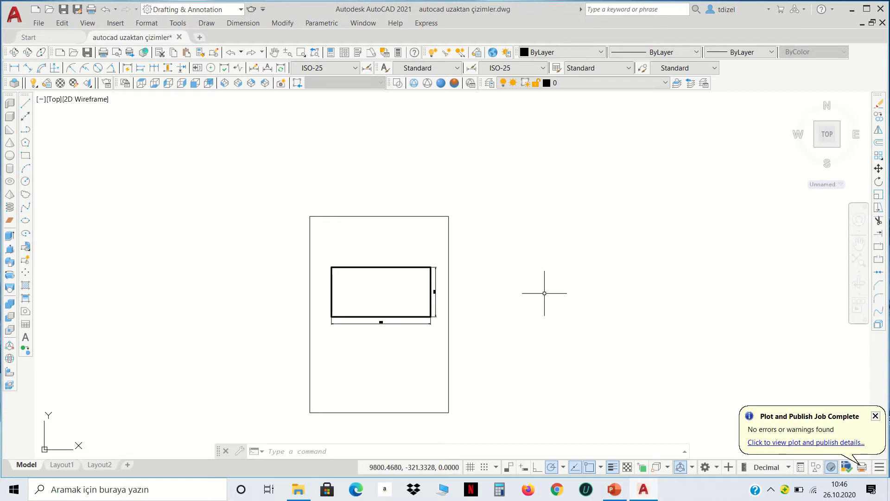
Pan and zoom to bring the dimensioned part drawings into view
scroll(527, 309, "down", 4)
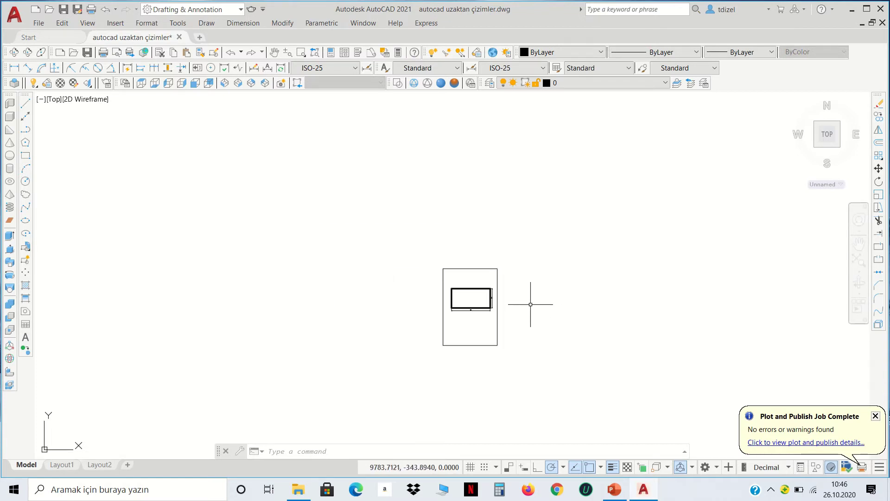
scroll(528, 312, "down", 4)
mouse_move(438, 313)
middle_mouse_down()
mouse_move(592, 276)
mouse_move(622, 298)
middle_mouse_up()
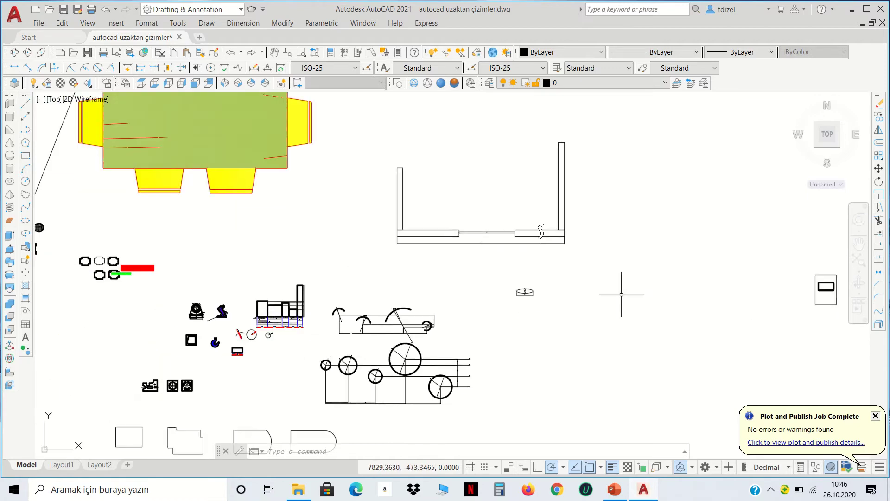
scroll(564, 270, "down", 2)
middle_click_drag(564, 270, 752, 313)
scroll(751, 313, "up", 2)
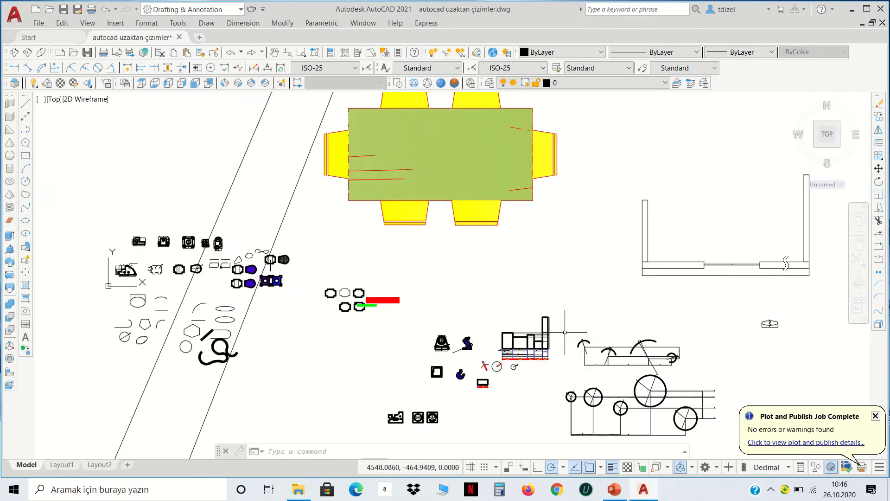
scroll(59, 209, "up", 2)
middle_click_drag(60, 208, 314, 277)
scroll(320, 277, "up", 3)
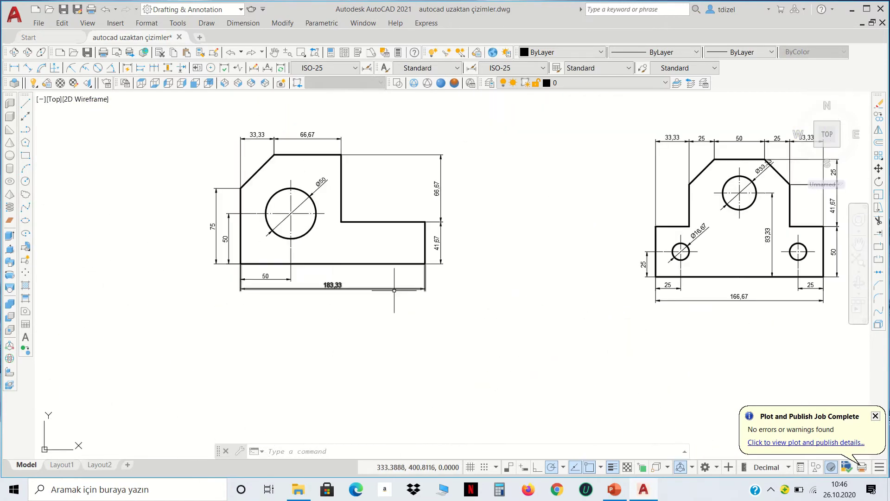
Crossing-select the left part with the Ø50 hole and move it to an open area, then zoom in
left_click(482, 322)
left_click(166, 99)
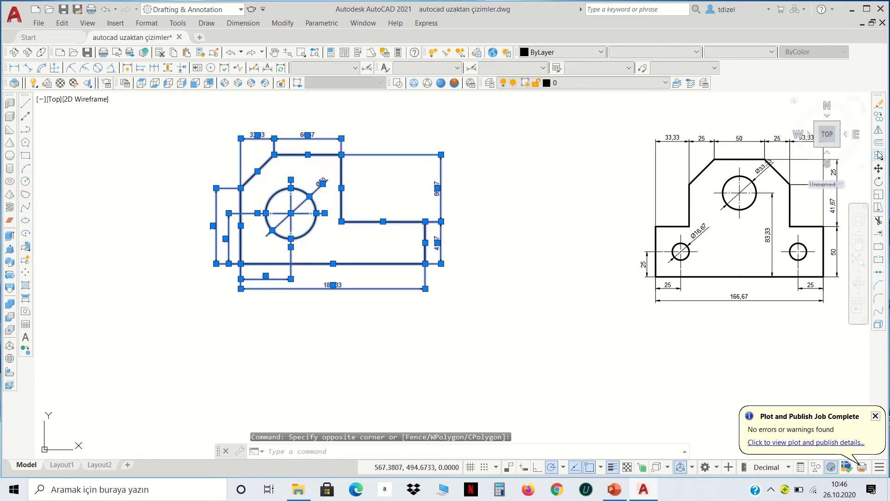
left_click(879, 171)
left_click(407, 199)
scroll(403, 228, "down", 5)
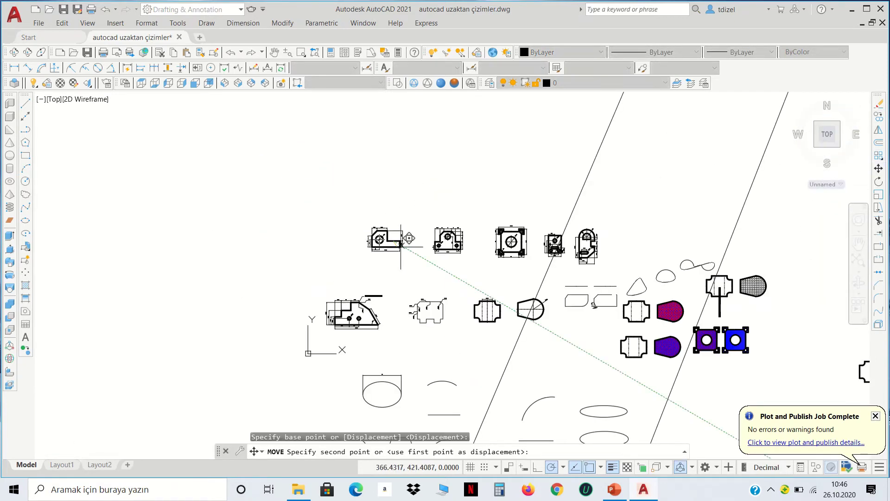
scroll(399, 237, "down", 3)
left_click(224, 139)
scroll(218, 134, "up", 5)
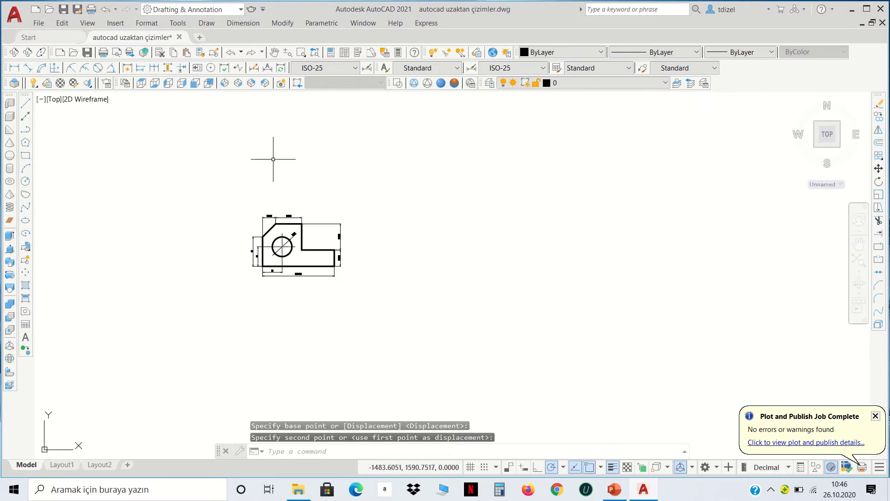
scroll(274, 259, "up", 1)
scroll(387, 185, "up", 2)
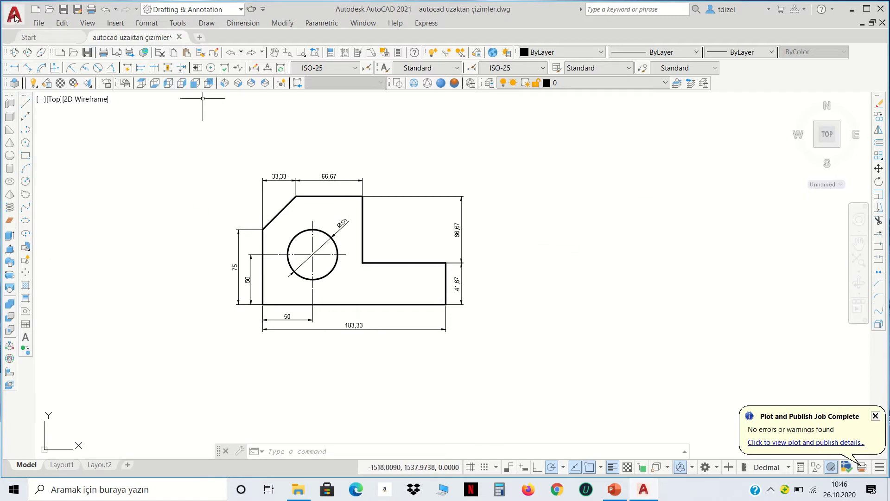
Save the drawing to the Desktop as autocad uzaktan çizimler.dwg in AutoCAD R14/LT98/LT97 format
left_click(77, 9)
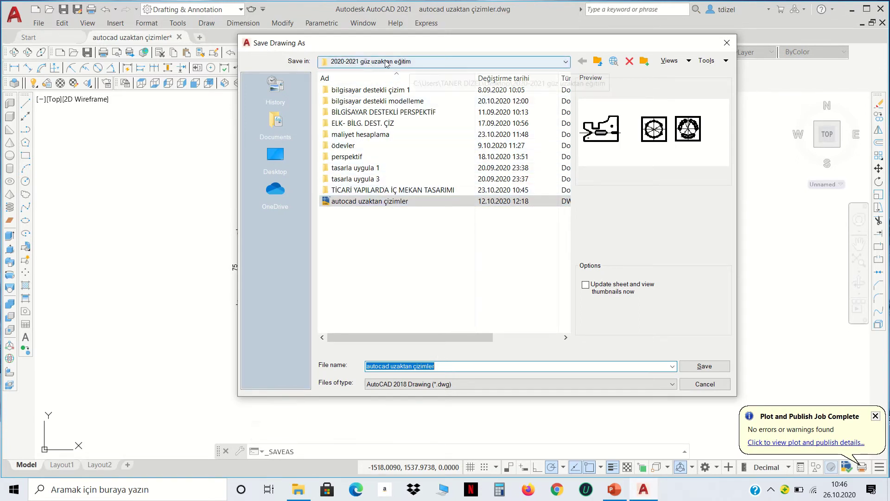
left_click(276, 157)
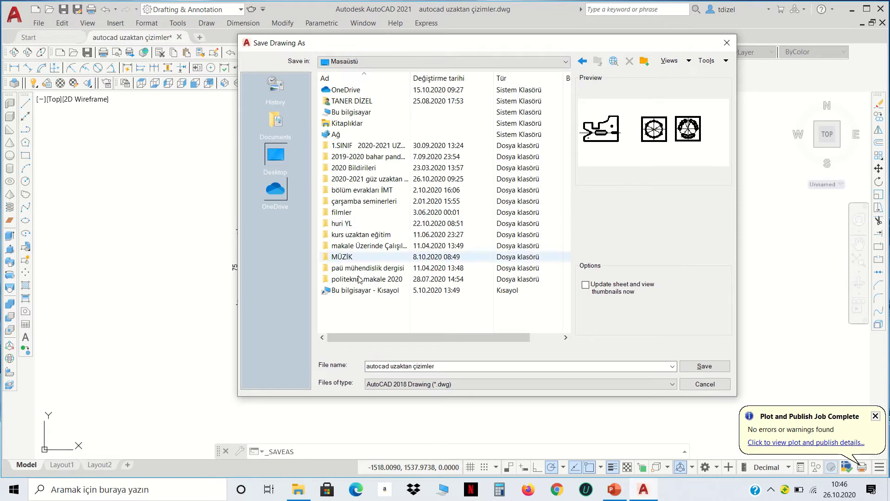
left_click(459, 384)
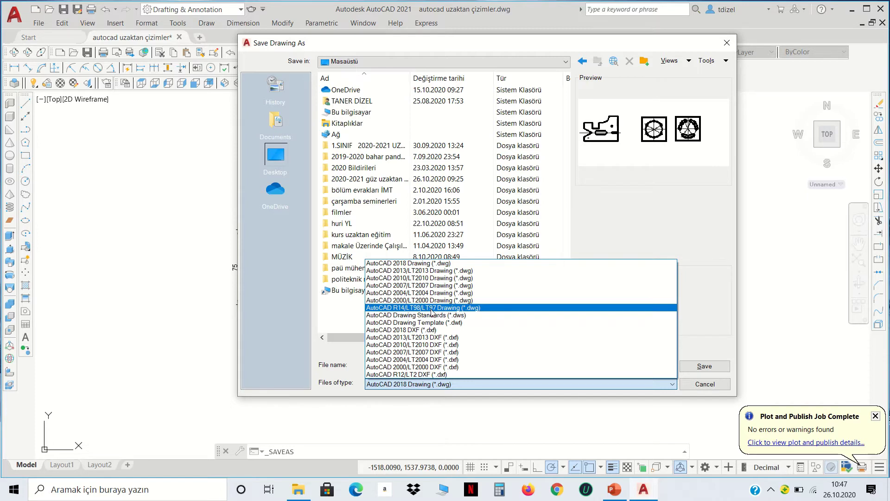
left_click(432, 308)
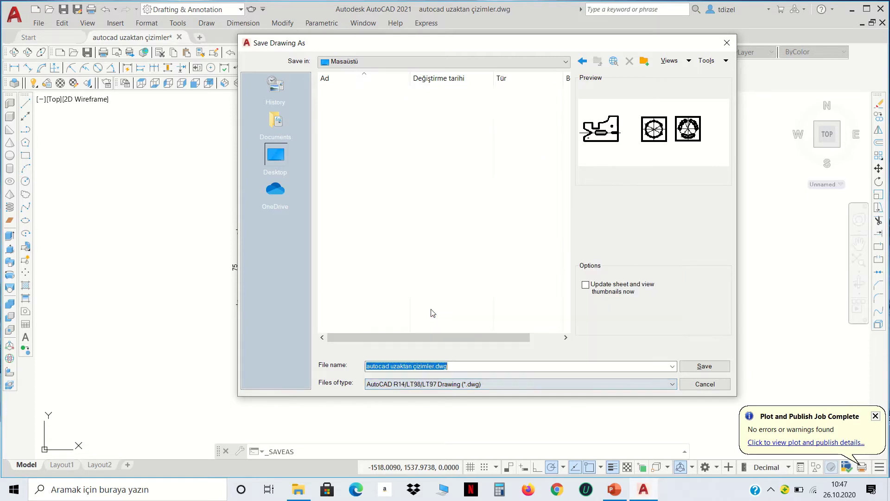
left_click(705, 367)
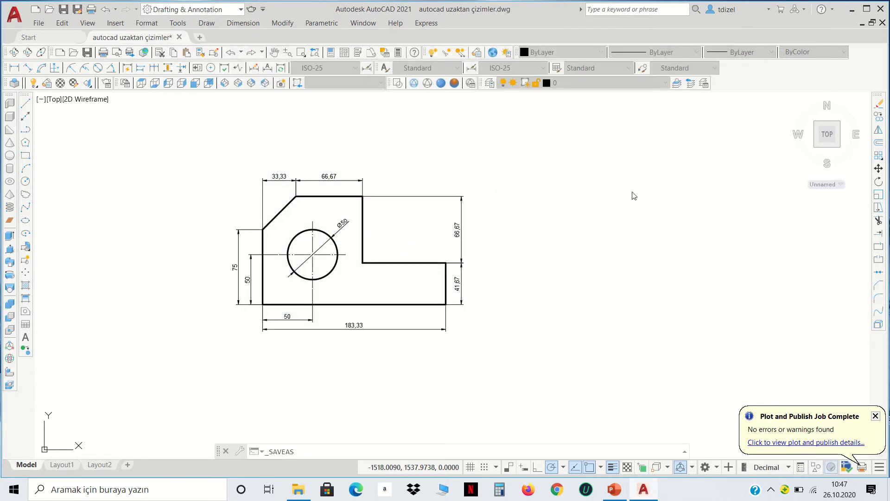
Close AutoCAD 2021 and open autocad uzaktan çizimler.dwg from the desktop with AutoCAD 2012
left_click(884, 10)
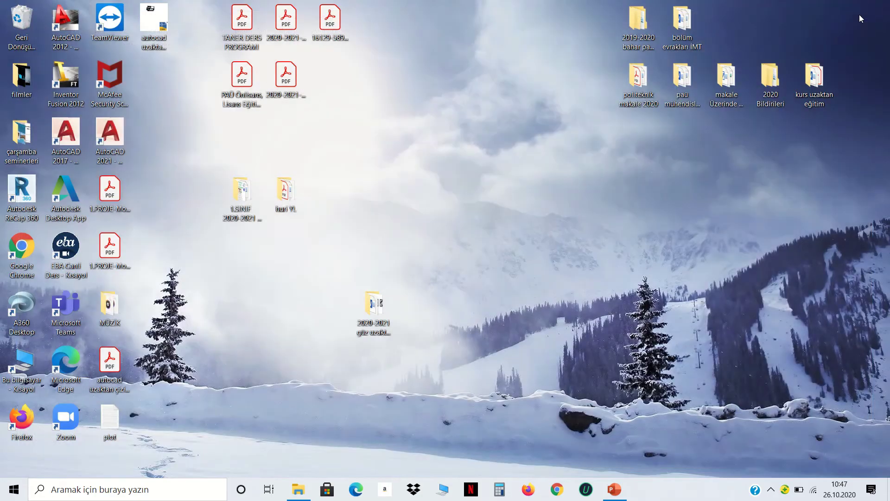
left_click(153, 26)
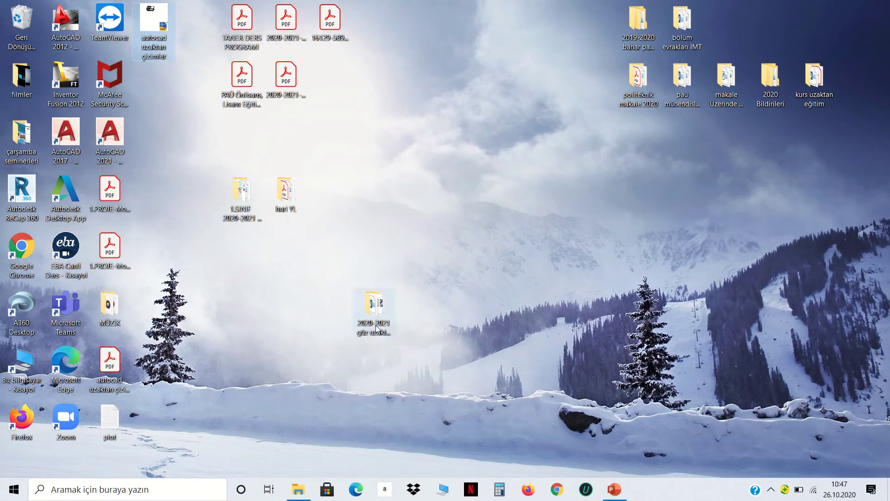
right_click(155, 23)
mouse_move(209, 102)
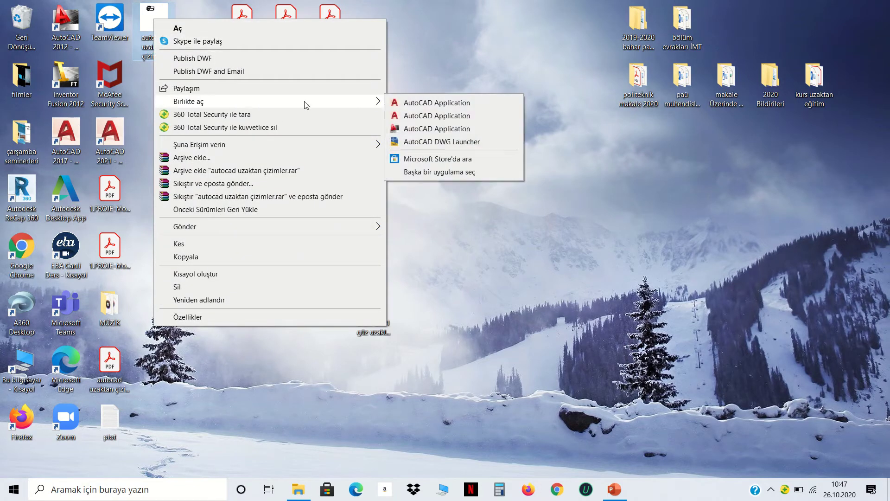
left_click(427, 130)
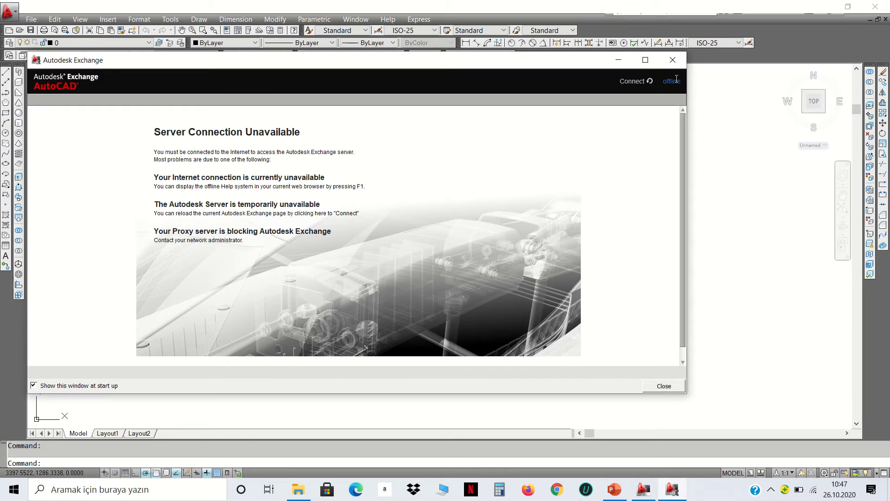
Dismiss the Autodesk Exchange window and exit AutoCAD 2012
left_click(673, 60)
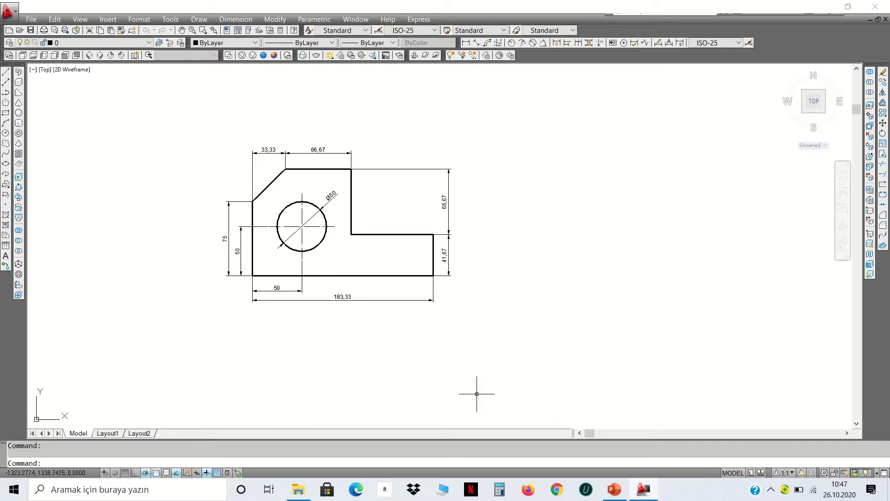
left_click(881, 5)
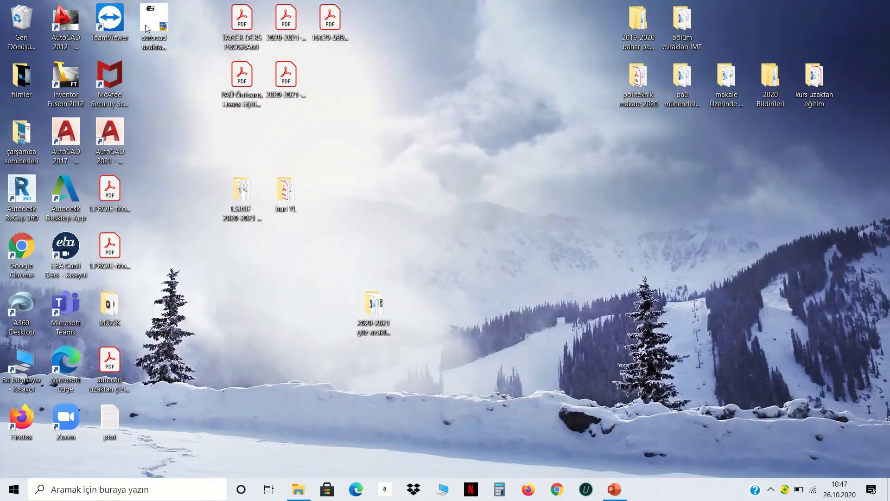
Open autocad uzaktan çizimler.dwg with AutoCAD 2021 via Birlikte aç
right_click(148, 23)
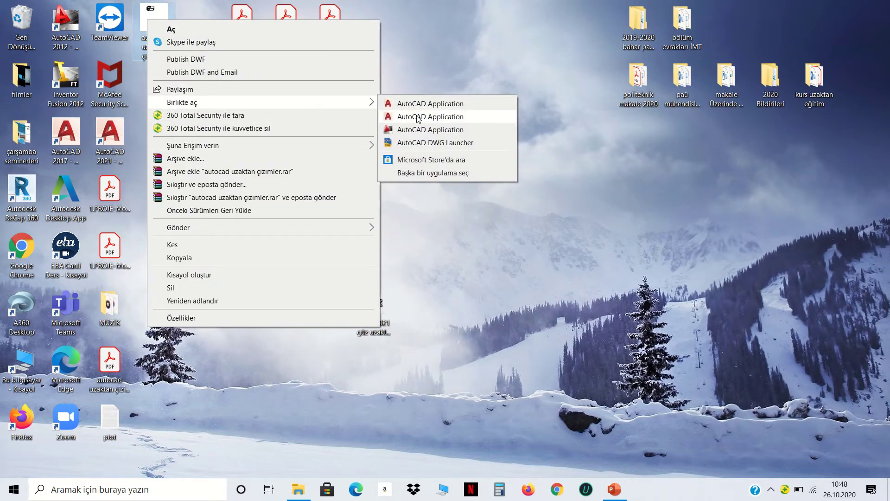
left_click(416, 115)
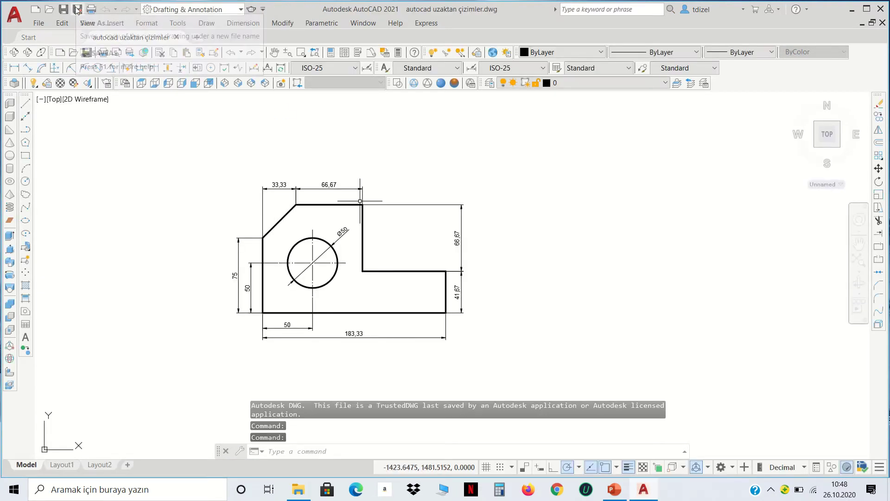
Save As AutoCAD R14/LT98/LT97 Drawing over the existing autocad uzaktan çizimler.dwg, confirming replacement
left_click(14, 15)
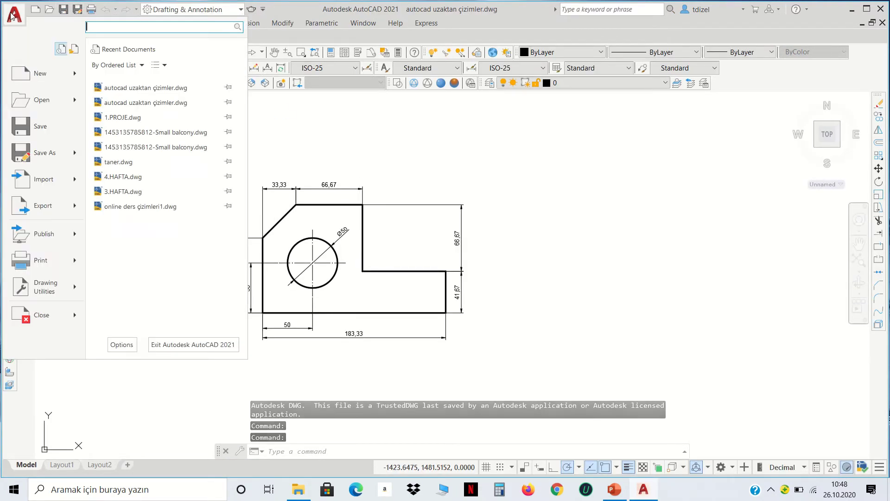
left_click(79, 159)
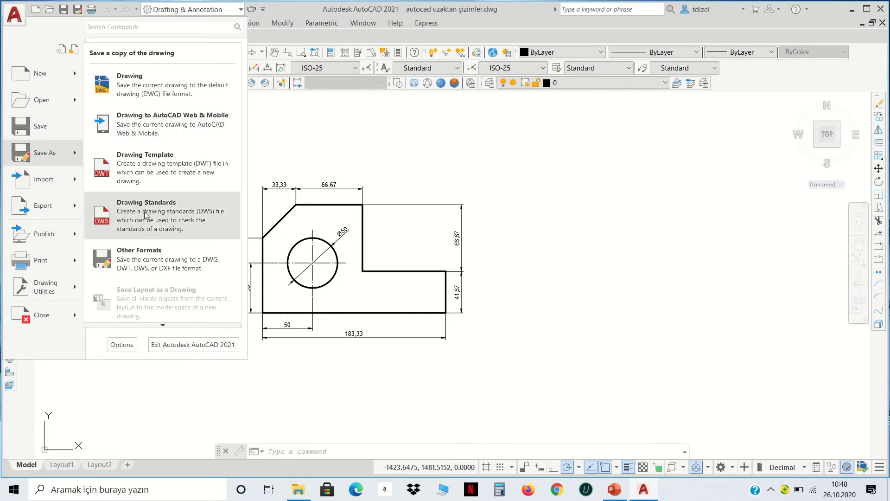
left_click(147, 259)
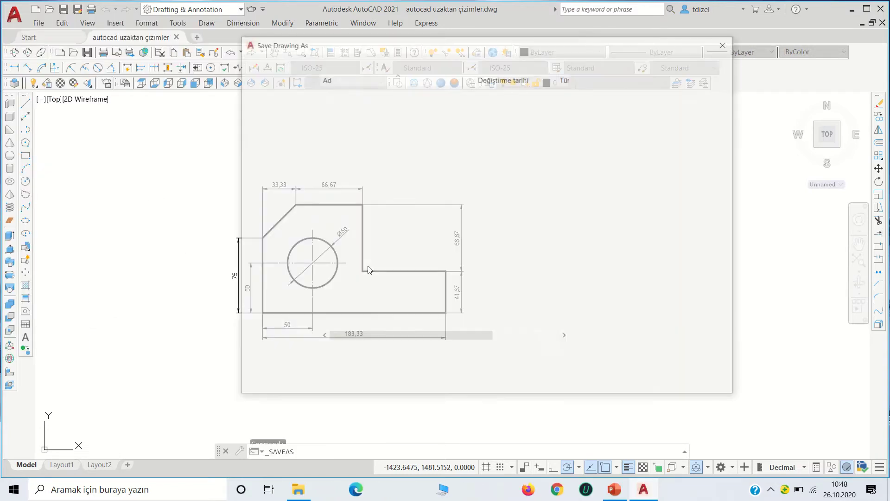
left_click(468, 385)
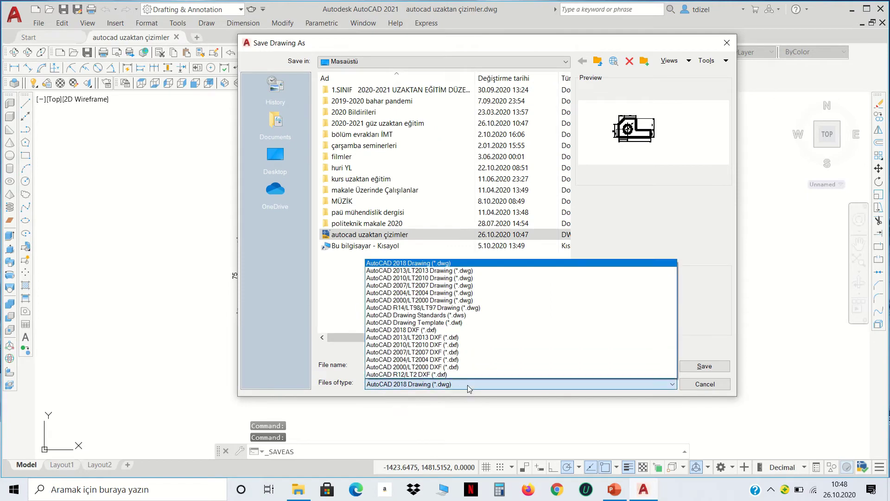
left_click(416, 308)
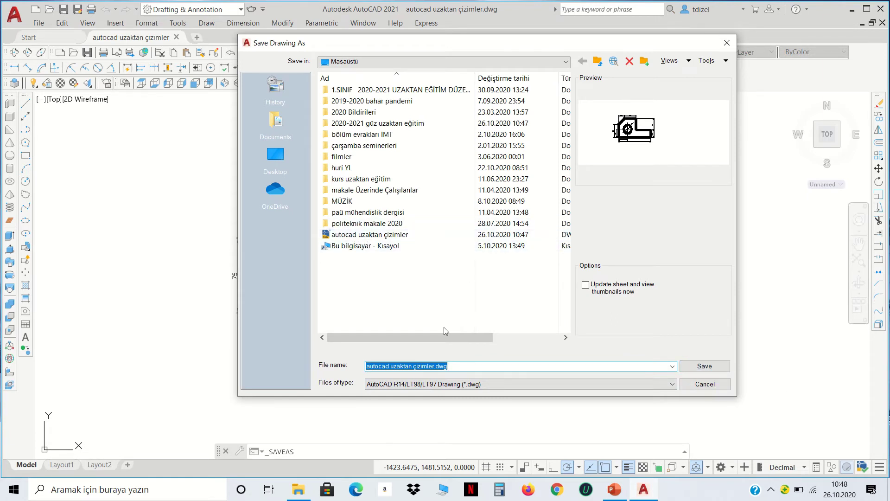
left_click(702, 366)
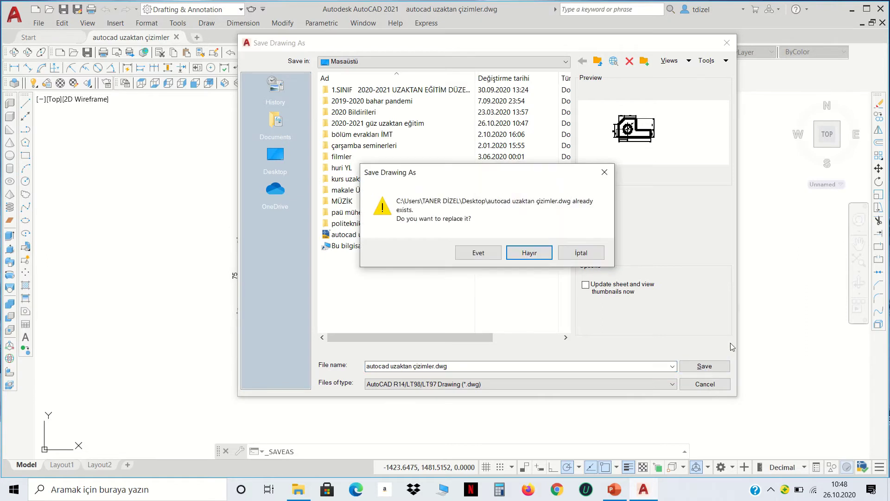
left_click(471, 252)
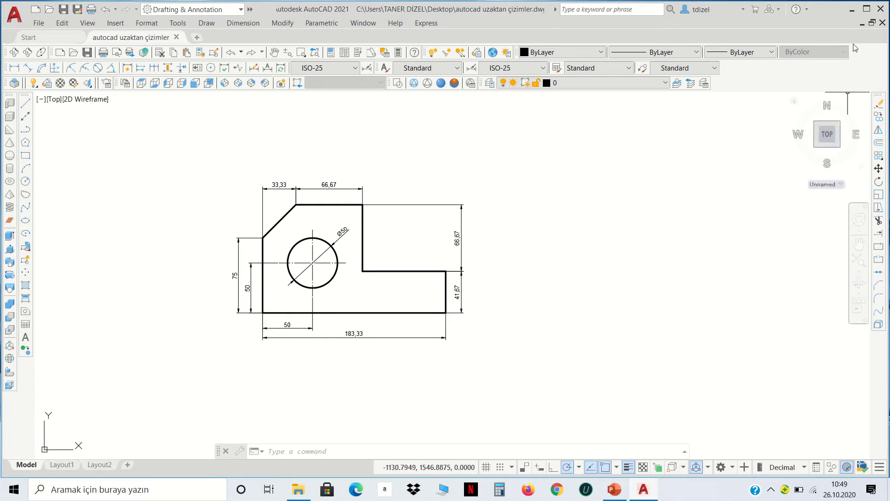
Restore the drawing to a floating window, narrow and shorten it, and pan the part into view
left_click(873, 24)
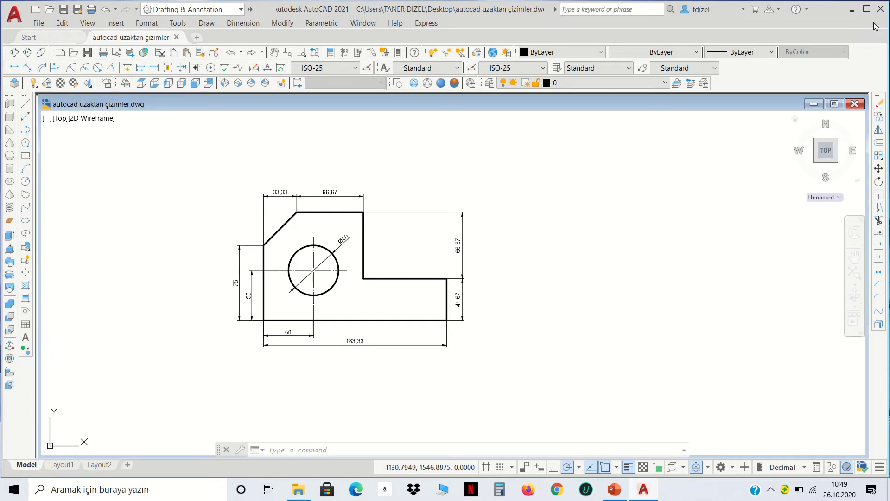
left_click_drag(866, 162, 324, 171)
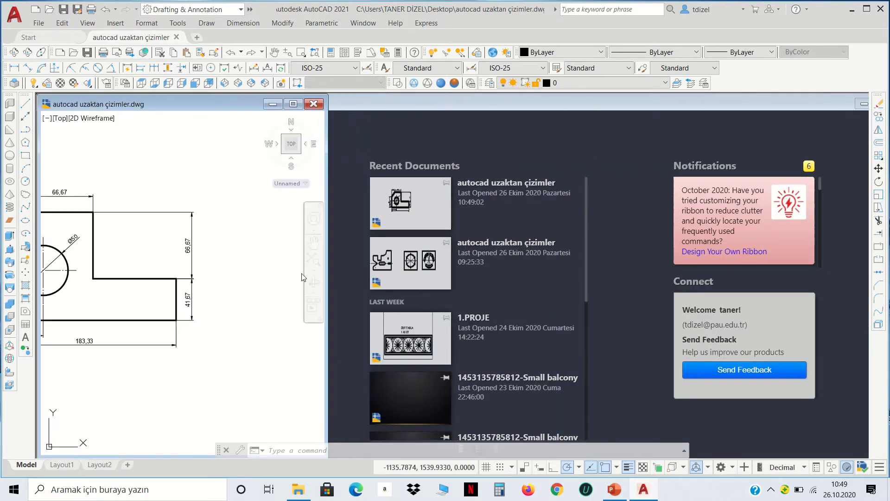
left_click_drag(145, 458, 145, 304)
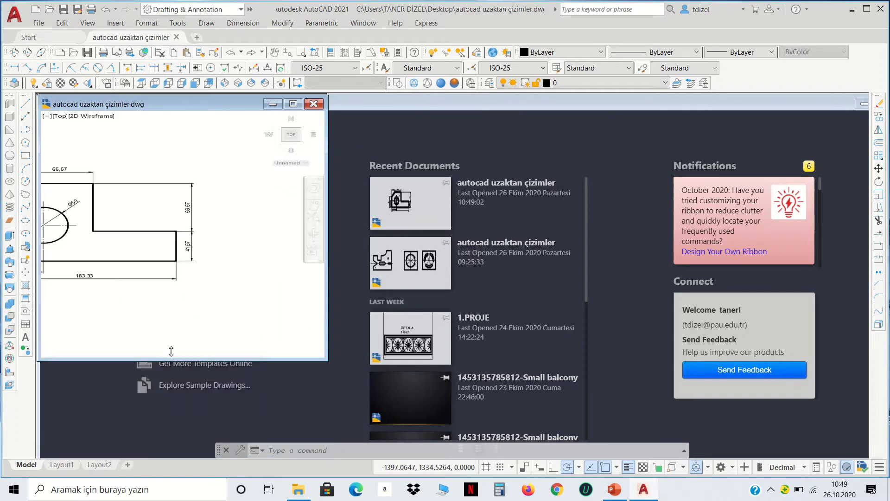
middle_click_drag(174, 213, 271, 224)
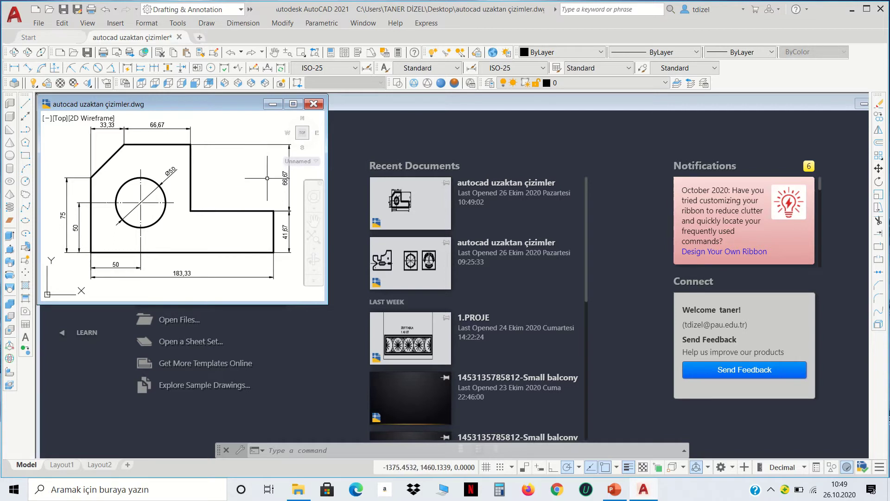
Save the current view as a 24-bit BMP image named 'dfgdfhdffdsgdfhdf' using SAVEIMG
left_click(381, 448)
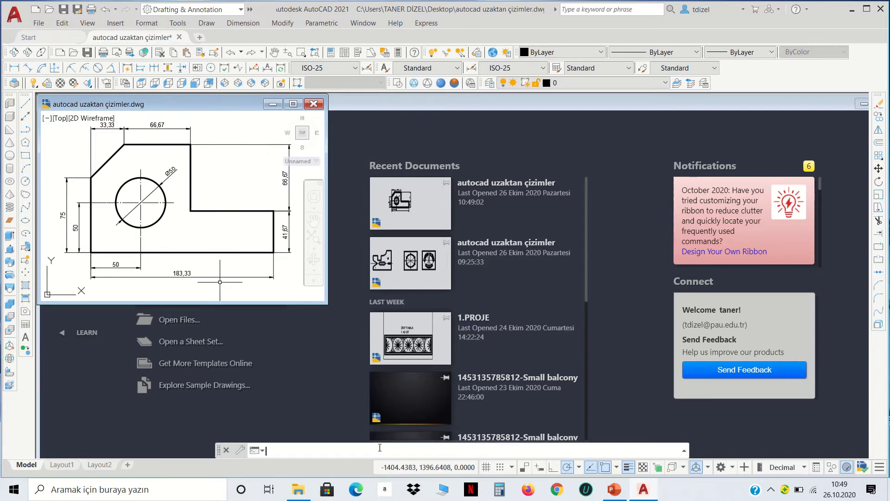
type("save")
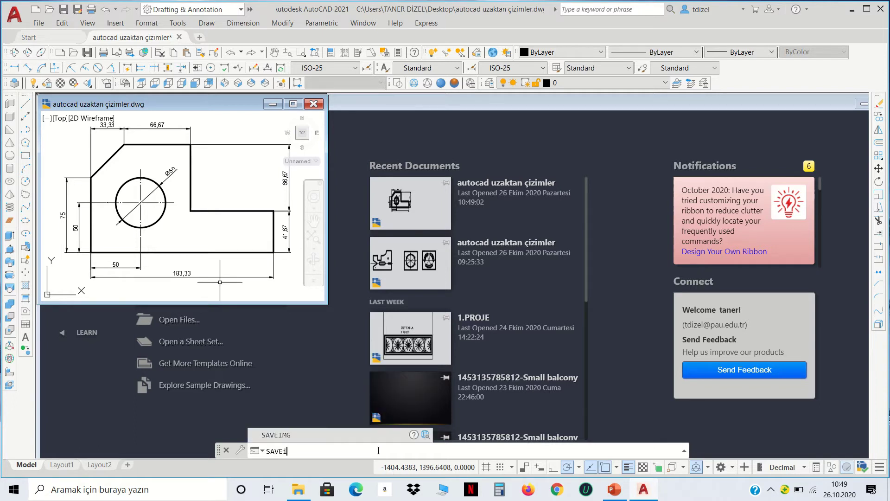
left_click(291, 436)
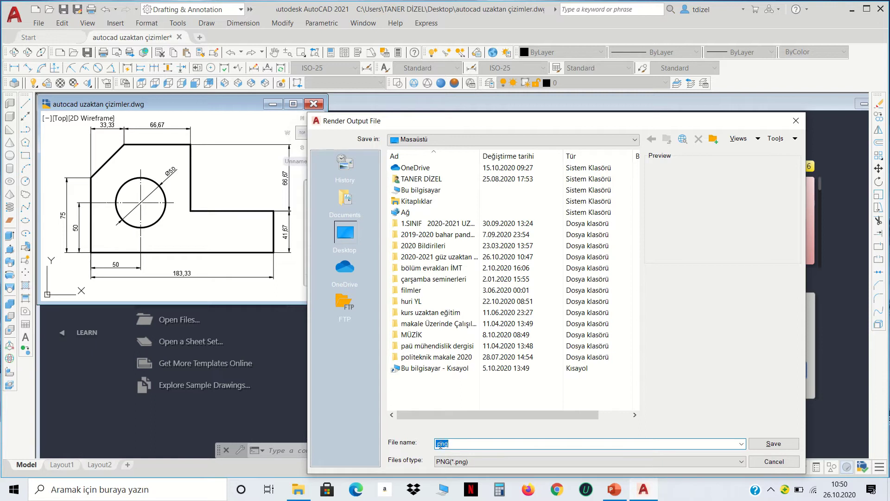
type("dfgdfhdffdsgdfhdf")
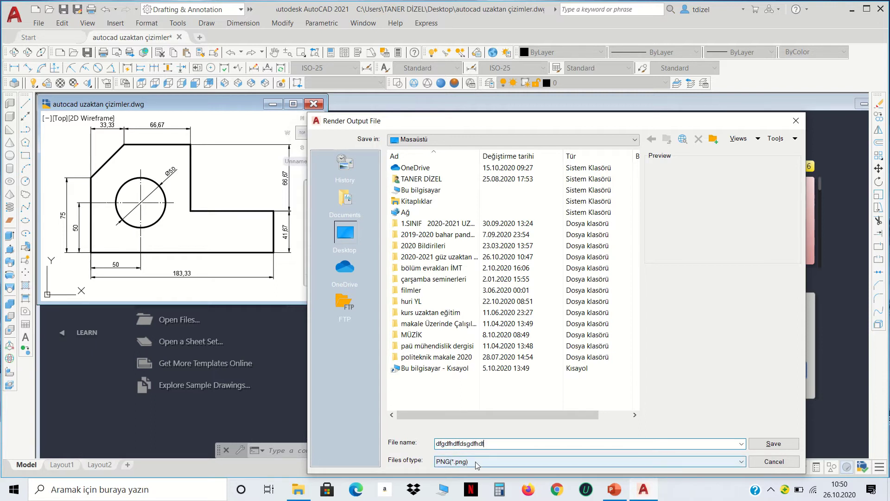
left_click(476, 462)
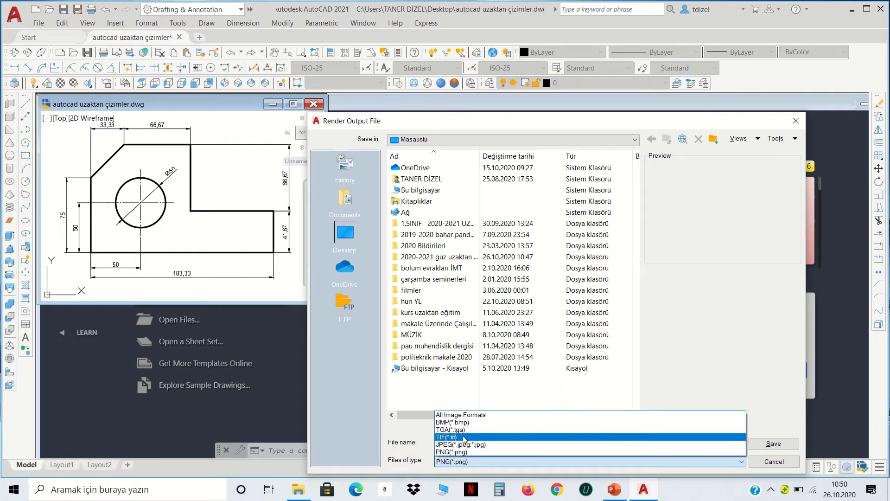
left_click(474, 415)
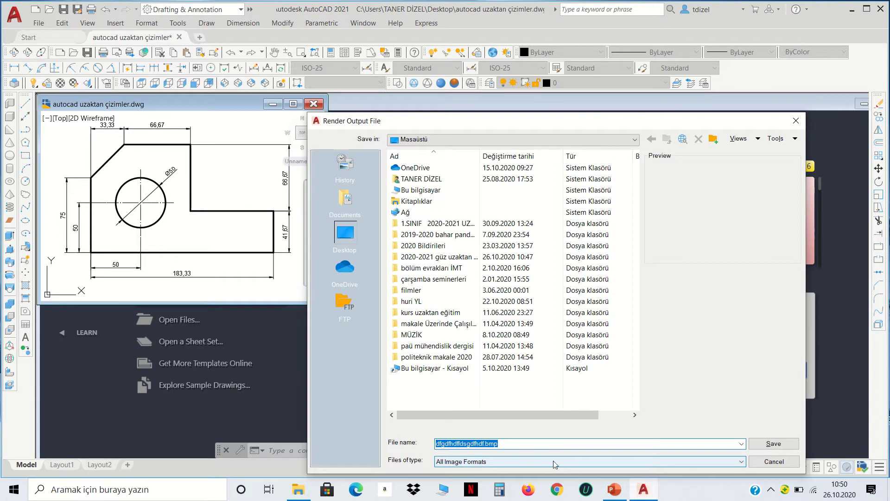
left_click(773, 444)
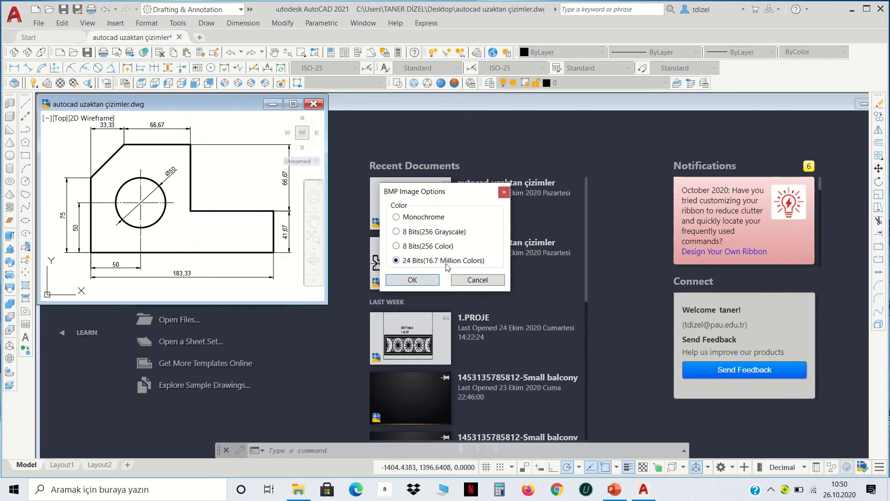
left_click(419, 281)
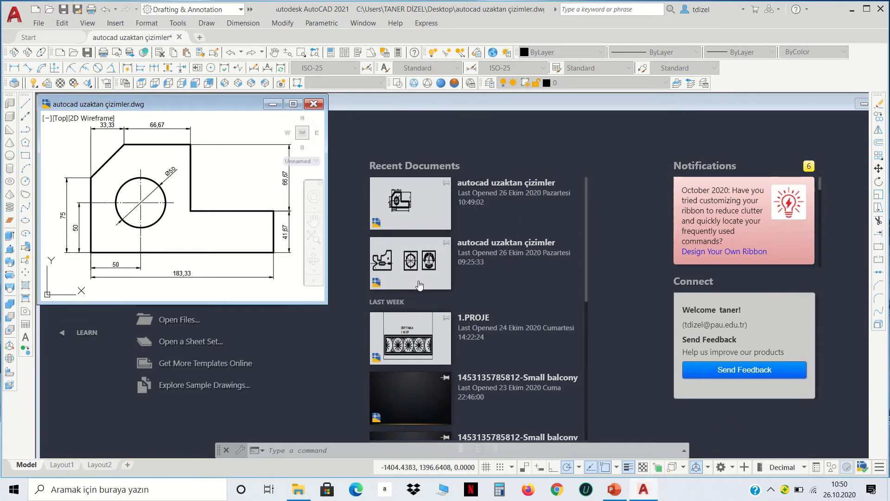
left_click(853, 10)
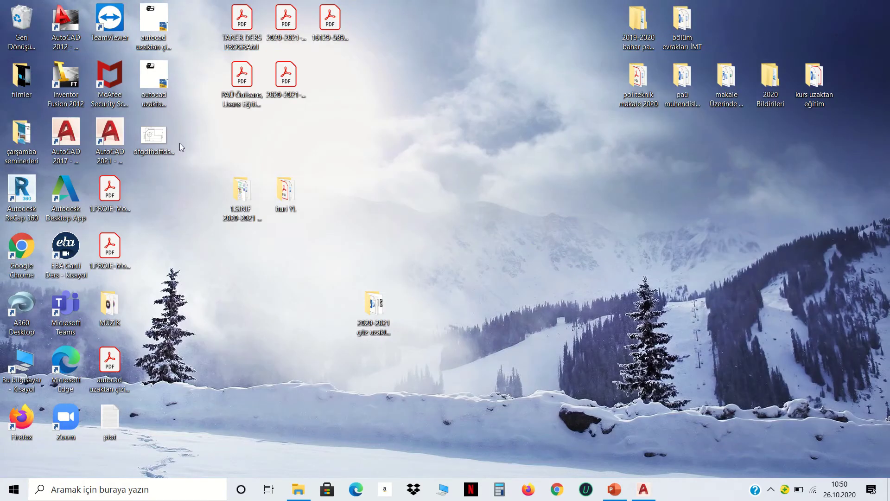
double_click(157, 139)
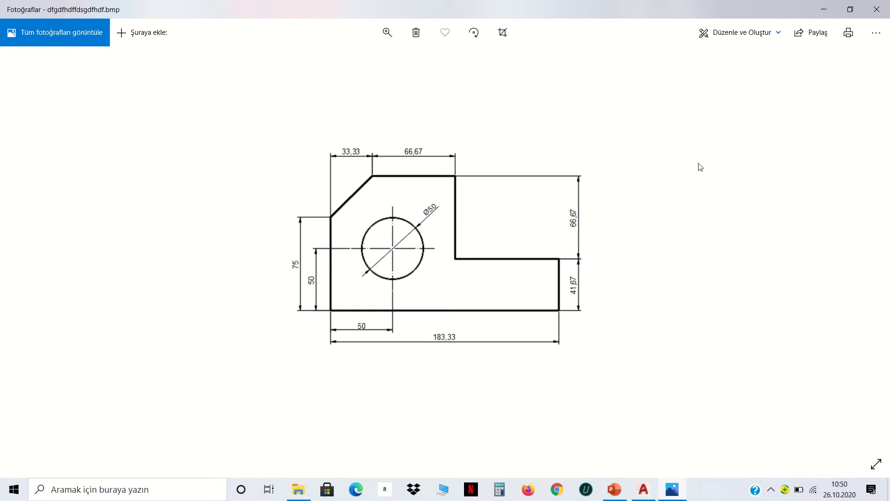
left_click(878, 9)
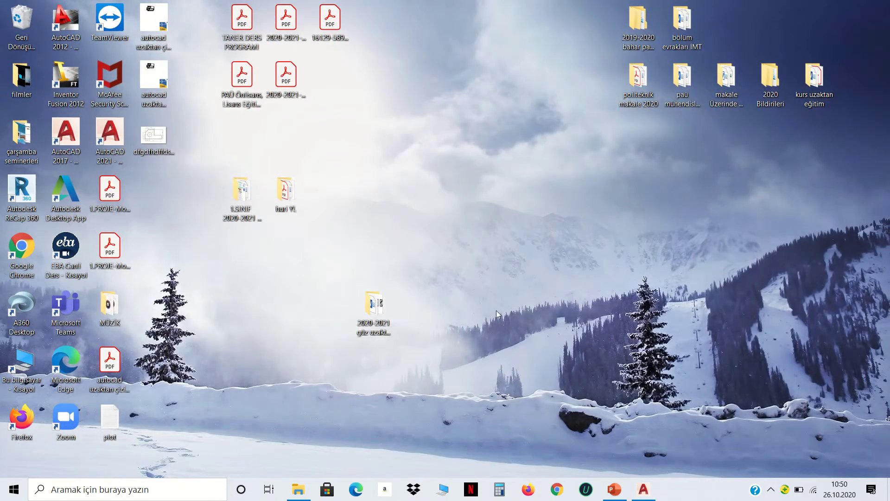
left_click(163, 138)
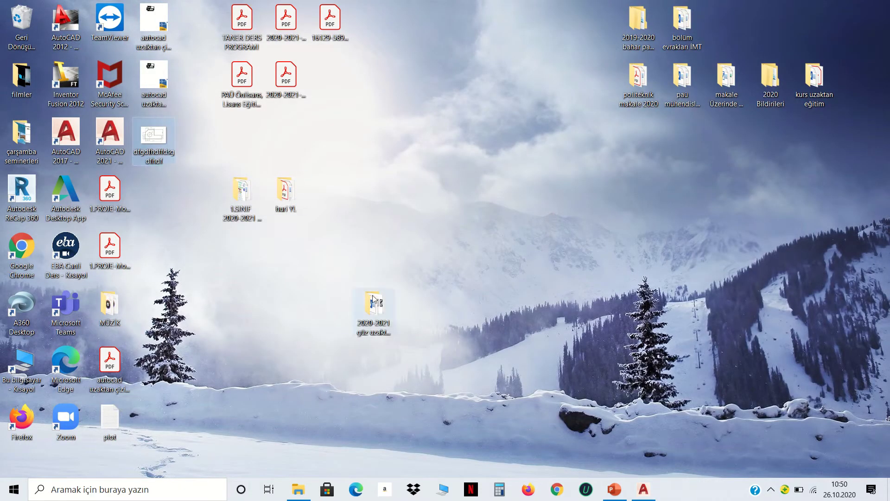
mouse_move(643, 489)
left_click(633, 408)
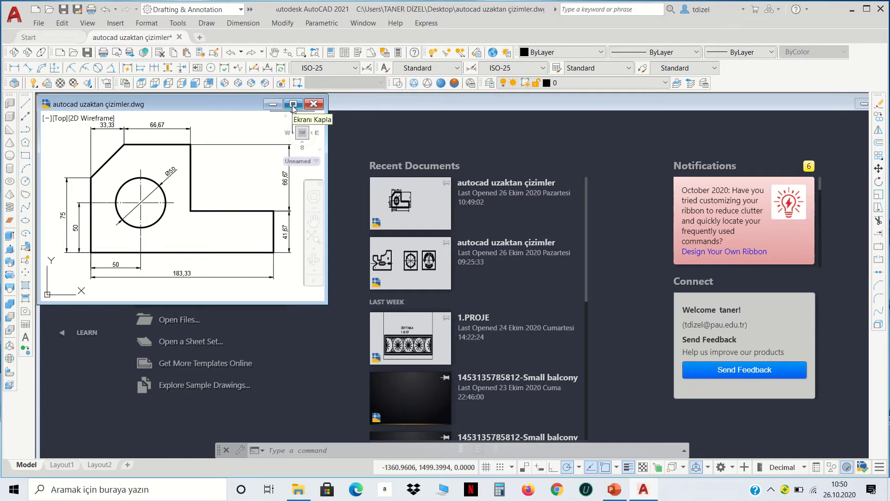
Maximize the drawing window, zoom out, and move the existing part drawing down and right
left_click(293, 105)
scroll(440, 258, "down", 4)
scroll(503, 216, "down", 8)
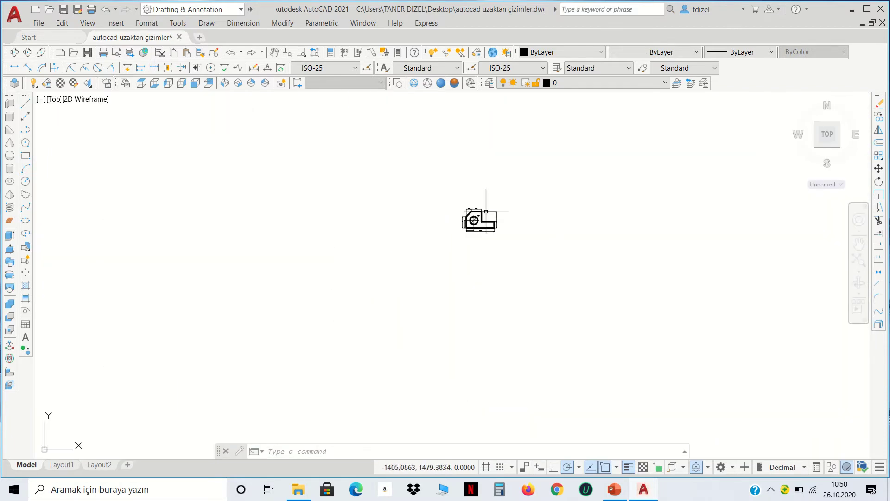
left_click(539, 264)
left_click(469, 163)
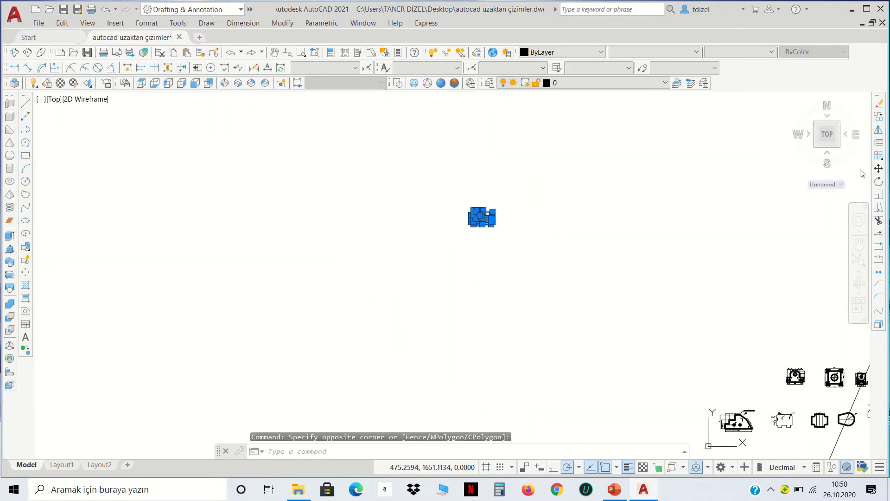
left_click(879, 168)
left_click(478, 217)
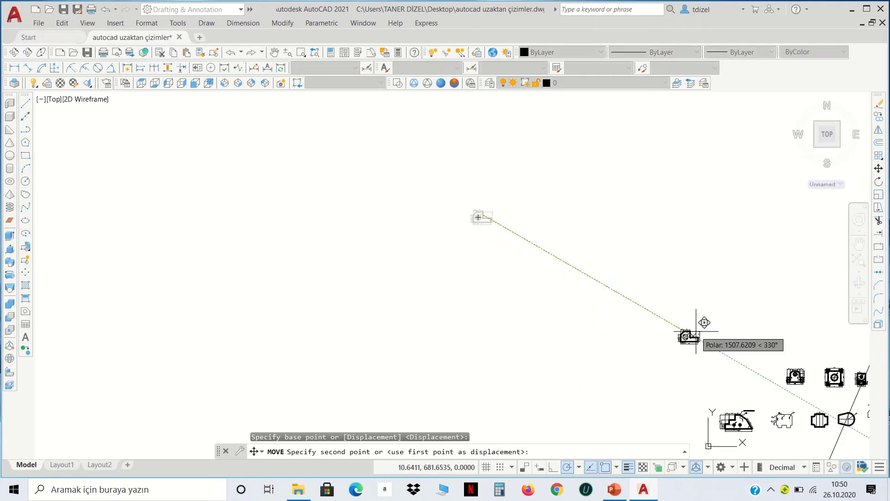
left_click(738, 377)
Pan the view to bring an empty area of canvas beside the drawings into view
middle_click_drag(740, 319, 211, 135)
middle_click_drag(338, 246, 251, 188)
middle_click_drag(441, 272, 269, 185)
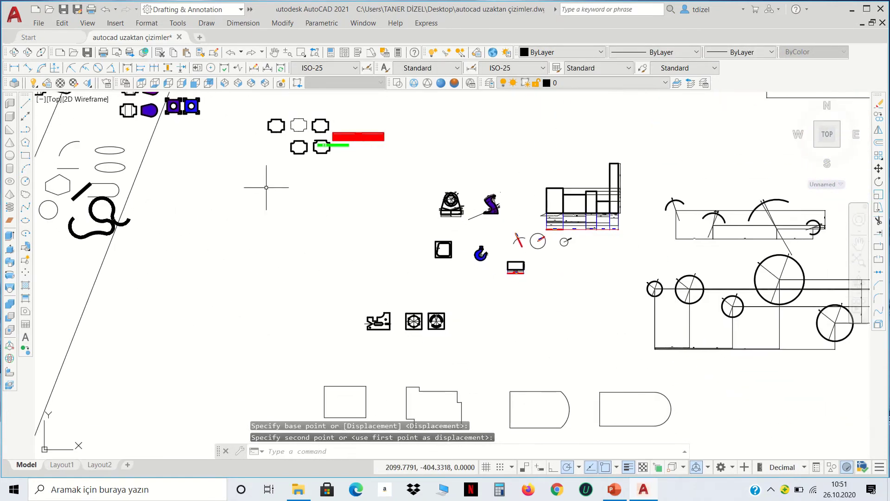
middle_click_drag(463, 373, 468, 326)
scroll(380, 337, "up", 2)
scroll(375, 322, "up", 2)
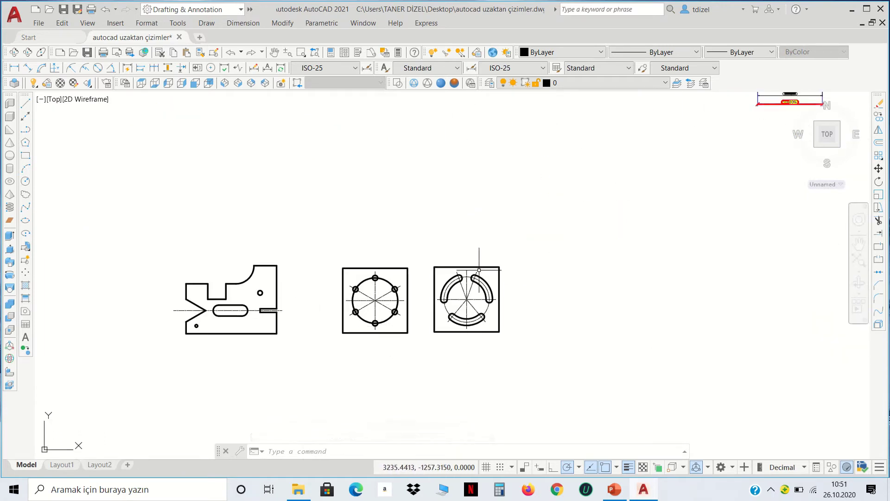
mouse_move(369, 24)
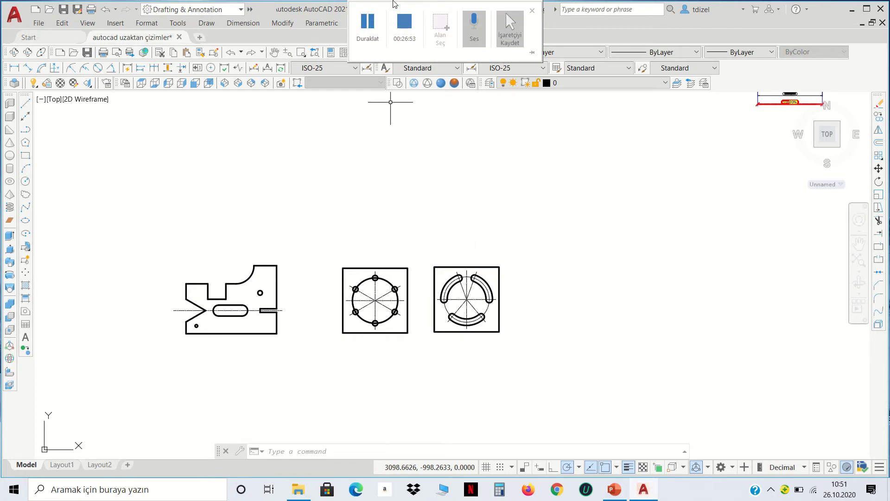
left_click(370, 27)
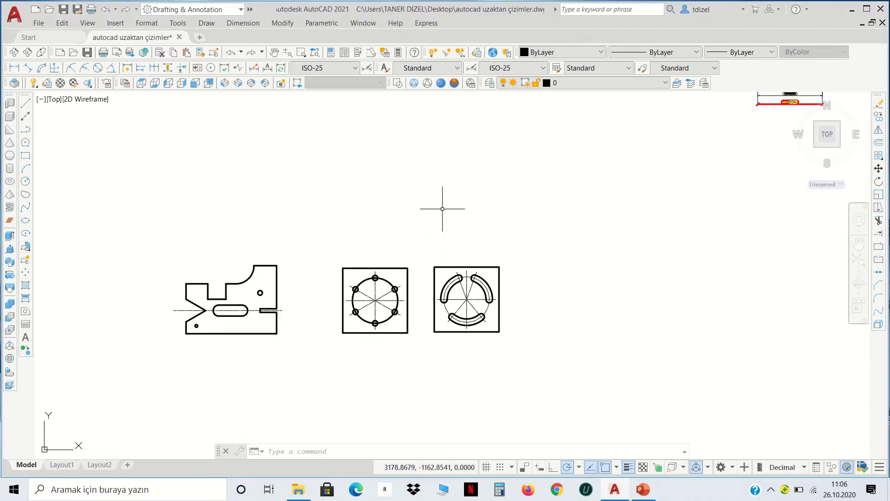
middle_click_drag(525, 289, 329, 222)
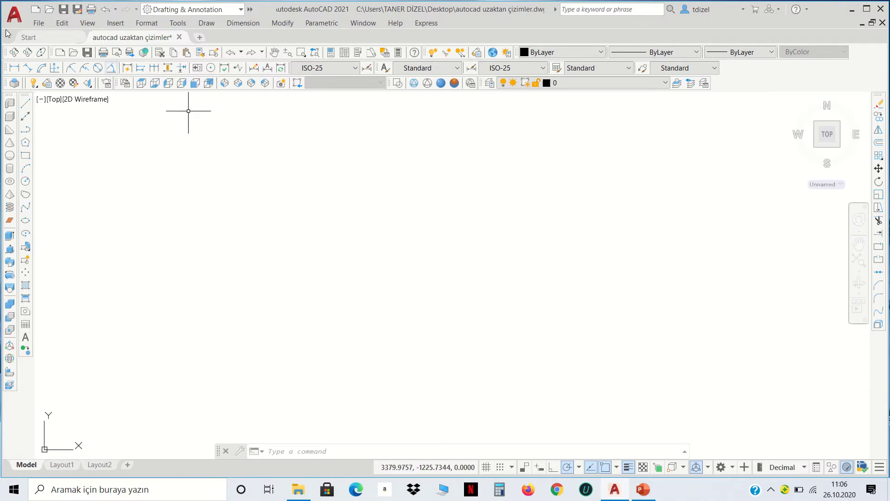
Draw a 150 by 150 square with RECTANG
left_click(26, 155)
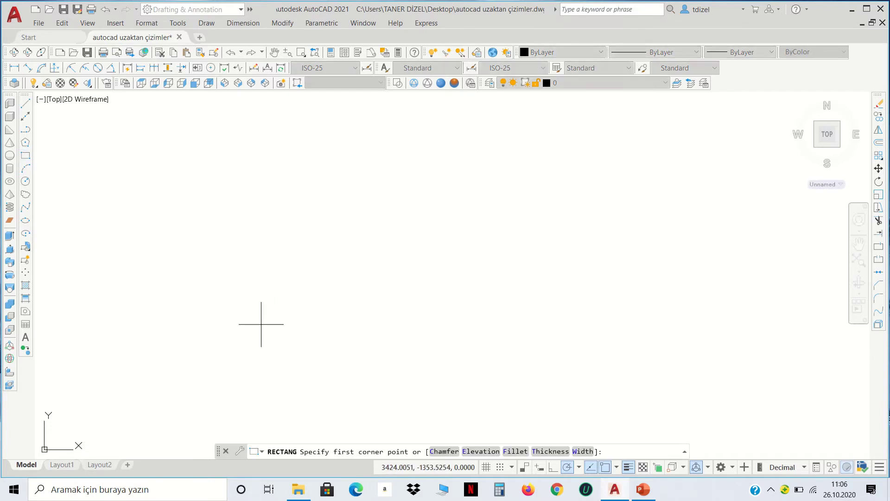
left_click(277, 345)
type("@15")
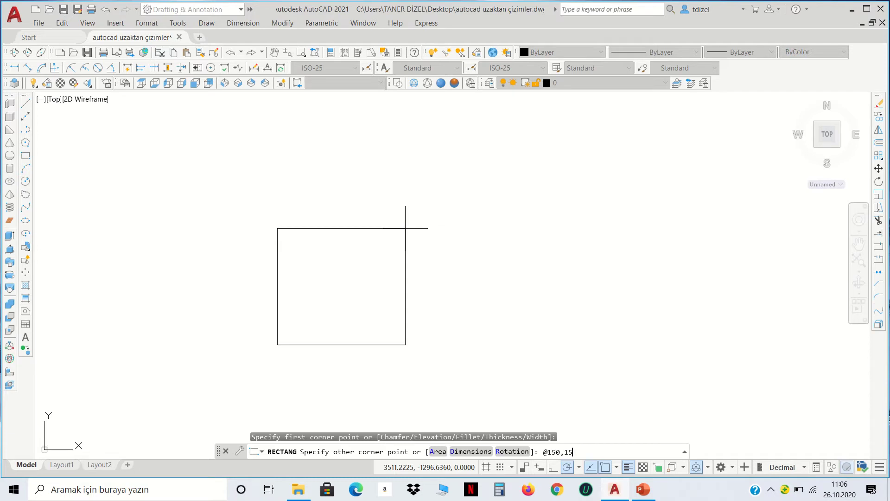
type("0,15")
key("Return")
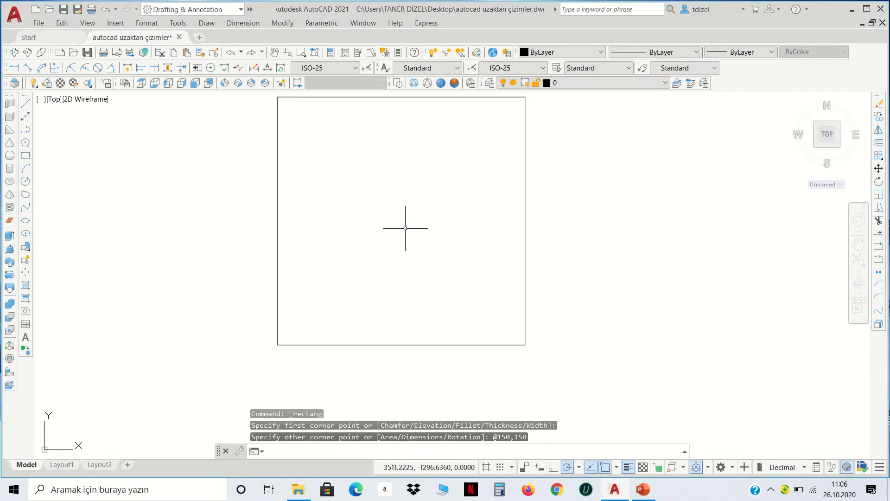
middle_click_drag(396, 235, 340, 281)
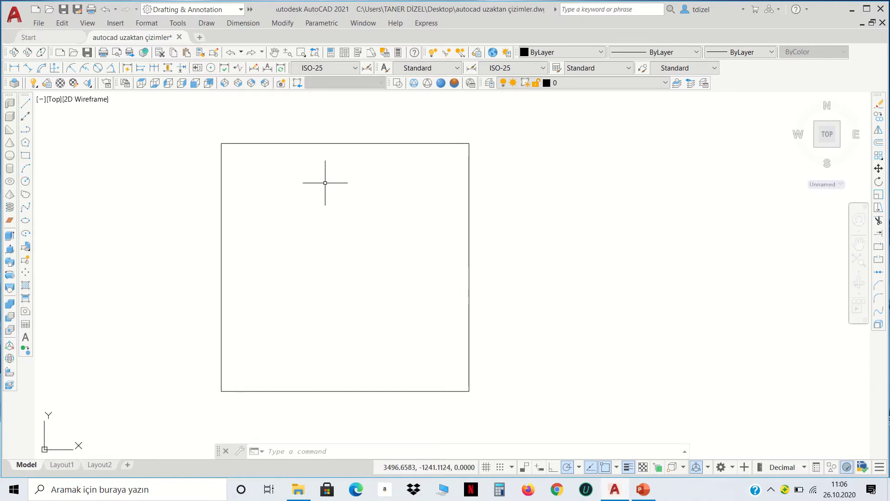
left_click(26, 156)
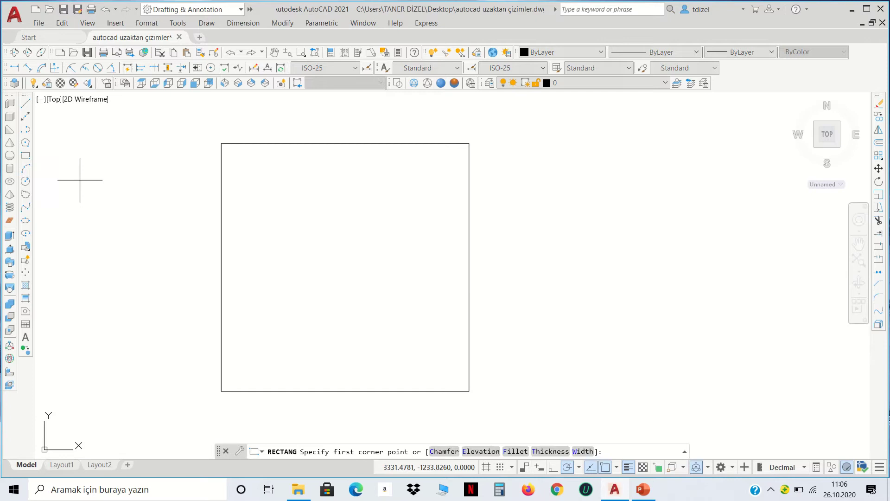
left_click(222, 391)
type("@70,70")
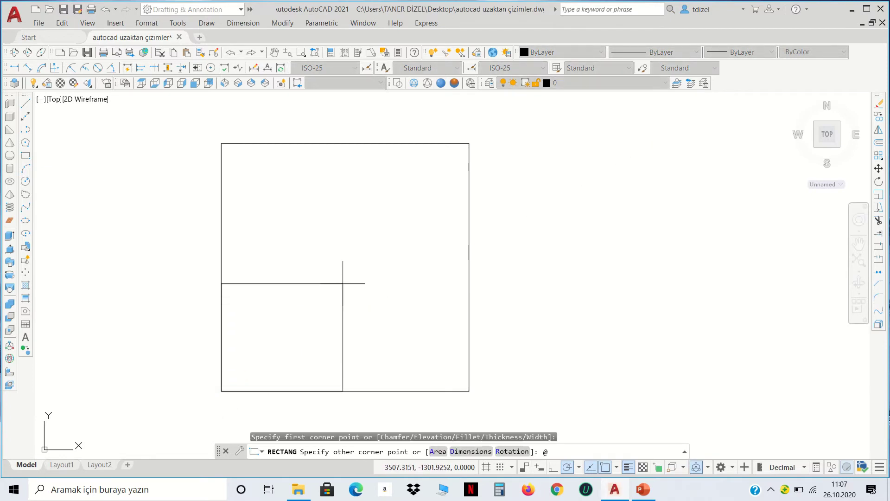
key("Return")
left_click(343, 284)
left_click(312, 253)
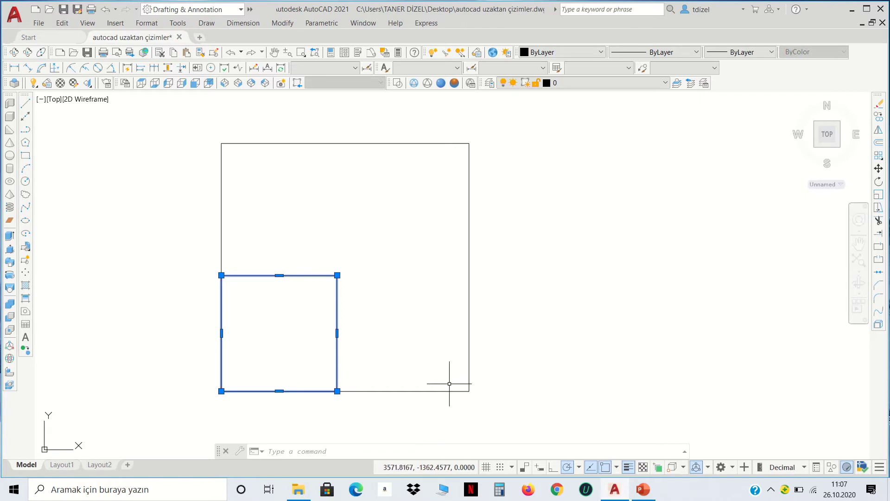
left_click(879, 169)
left_click(337, 275)
type("@40,40")
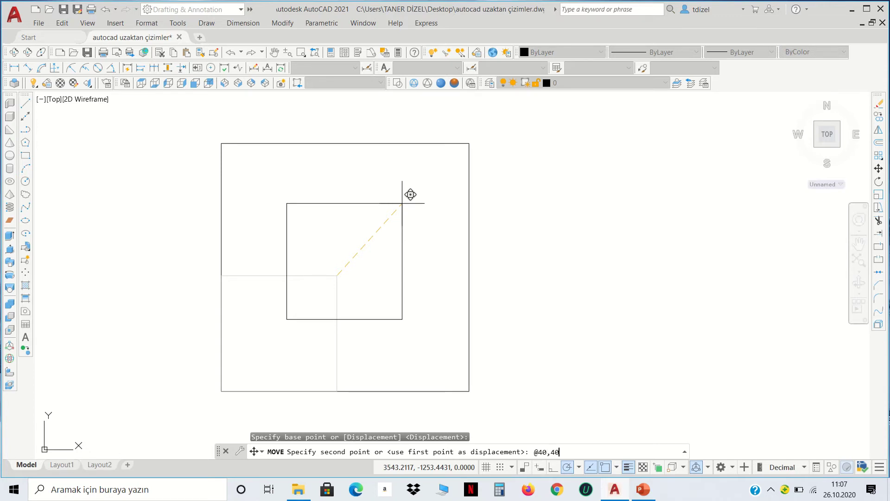
key("Return")
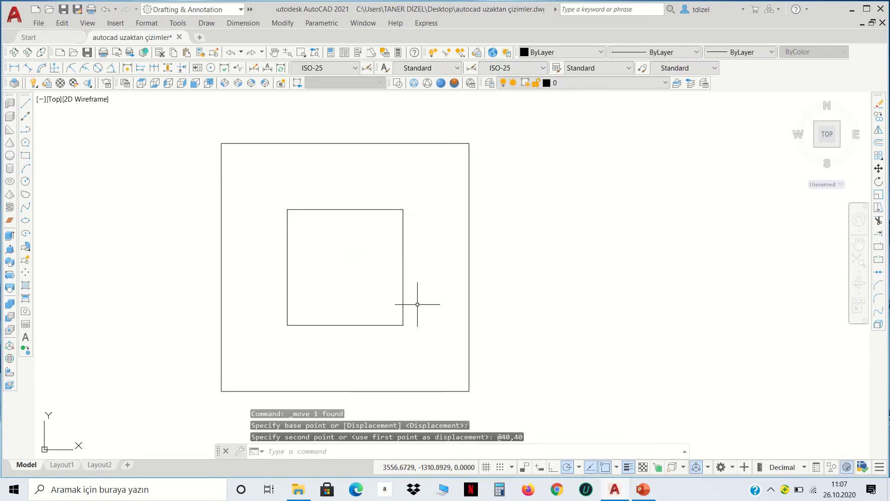
middle_click_drag(425, 298, 464, 291)
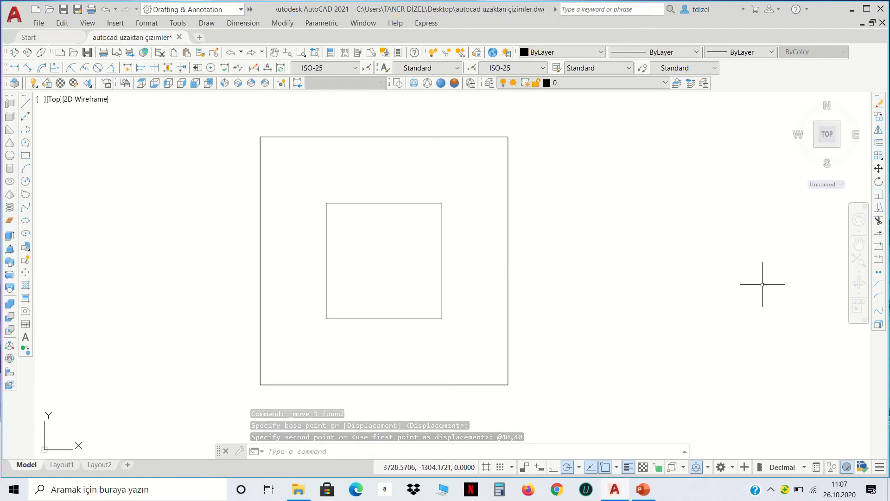
Fillet all four corners of the inner square with radius 10
left_click(880, 301)
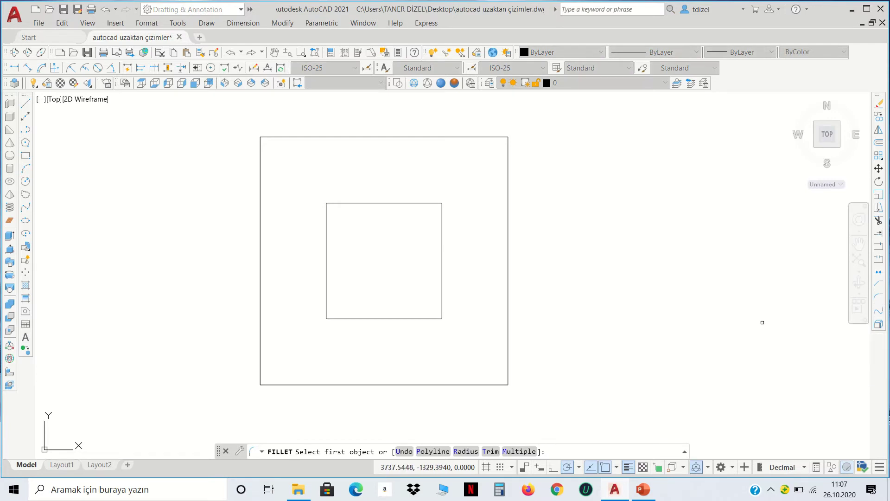
type("r")
key("Return")
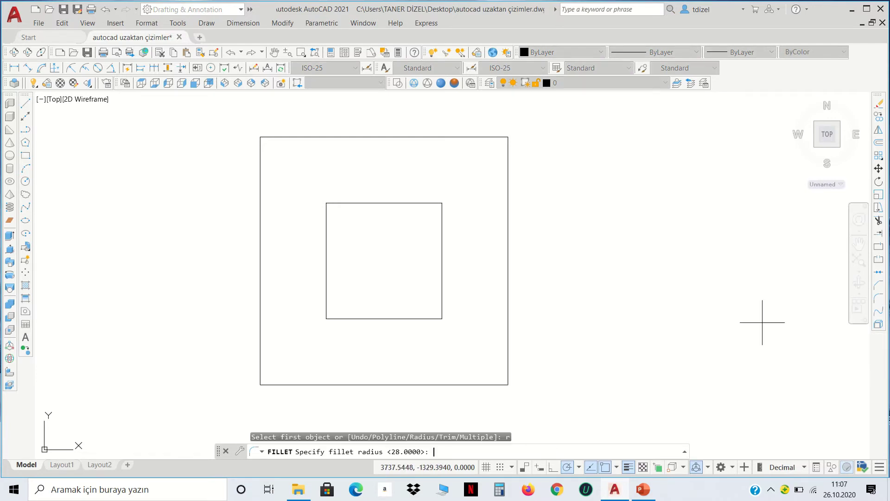
type("10")
key("Return")
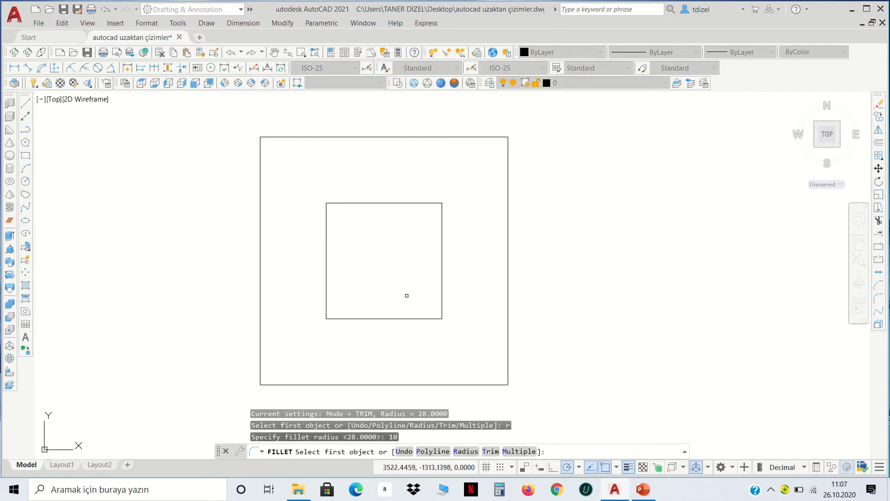
left_click(442, 302)
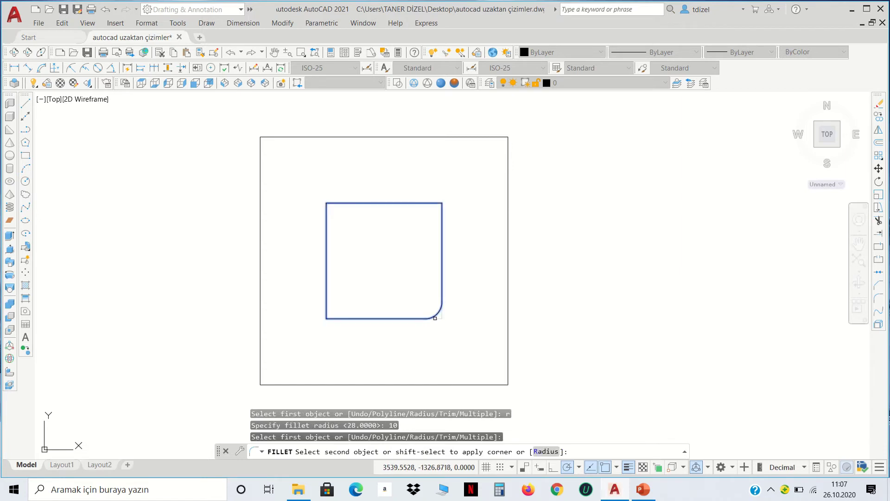
left_click(435, 318)
key("Return")
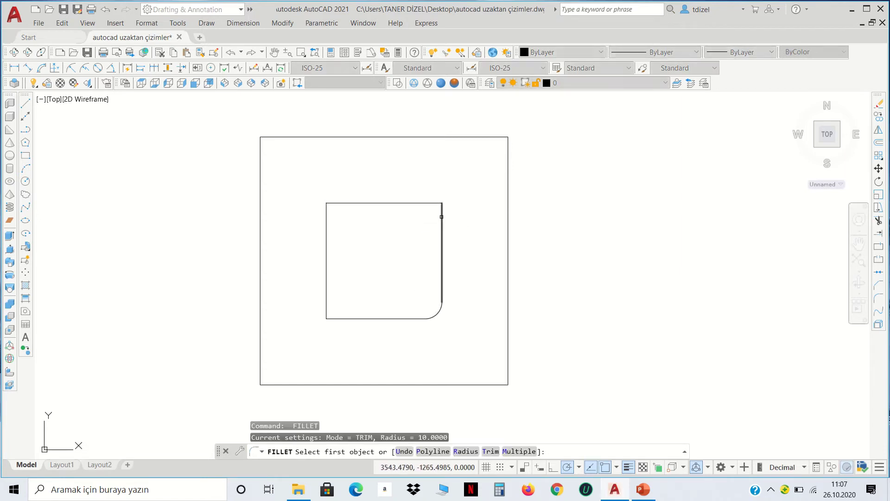
left_click(441, 216)
left_click(420, 202)
key("Return")
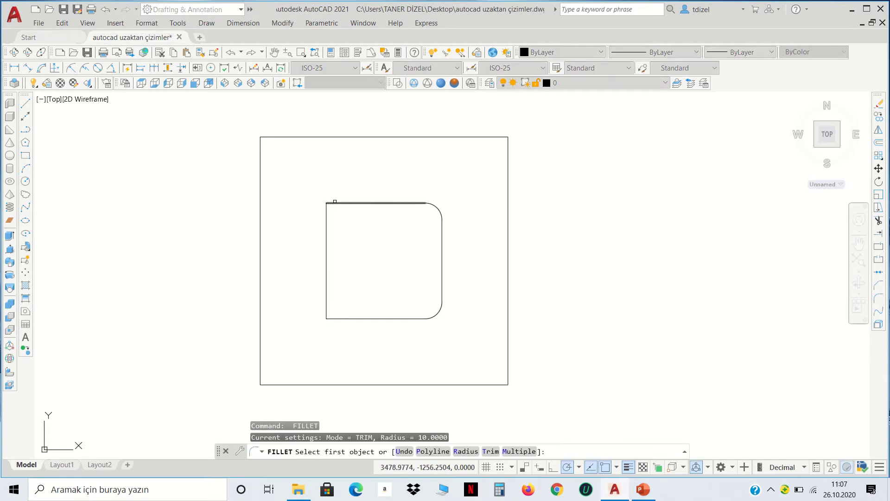
left_click(335, 202)
key("Return")
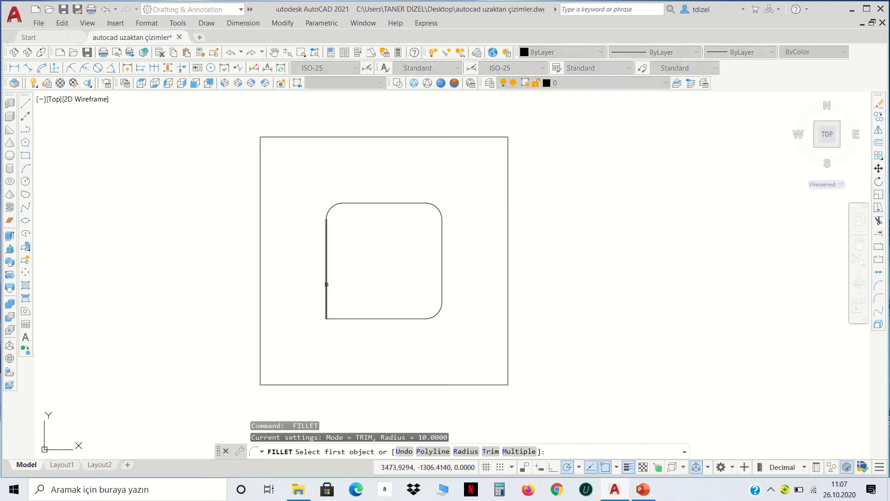
left_click(326, 288)
left_click(335, 318)
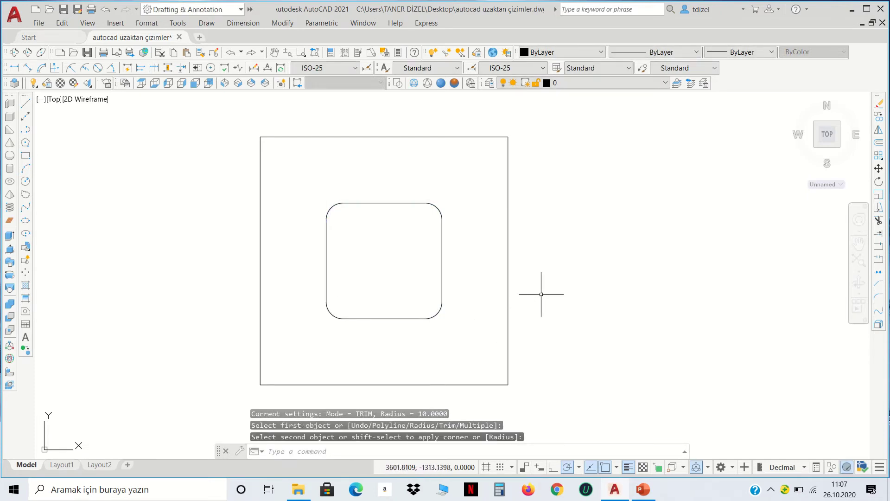
Chamfer the outer square's top-left and top-right corners with distance 15
left_click(878, 287)
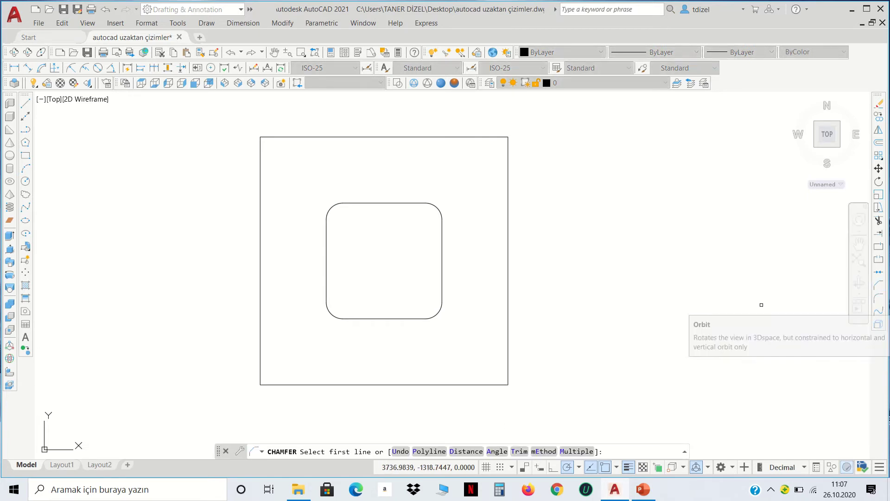
type("d")
key("Return")
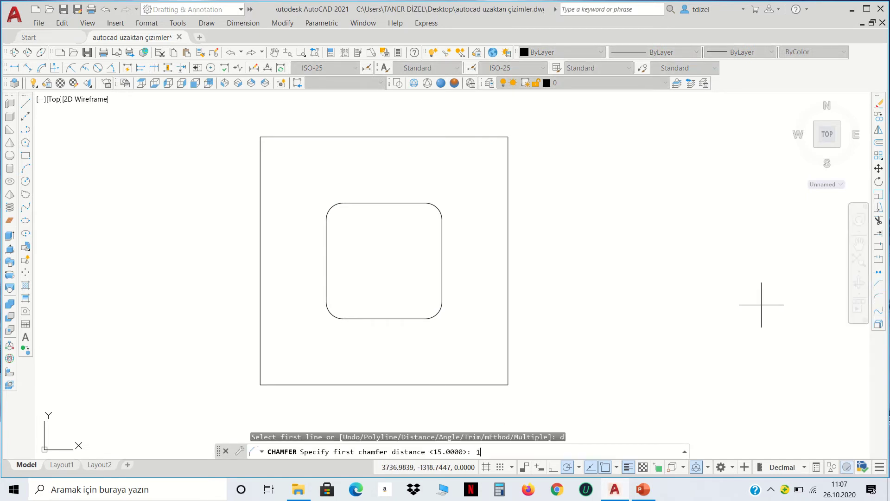
type("5")
key("Return")
key("Return")
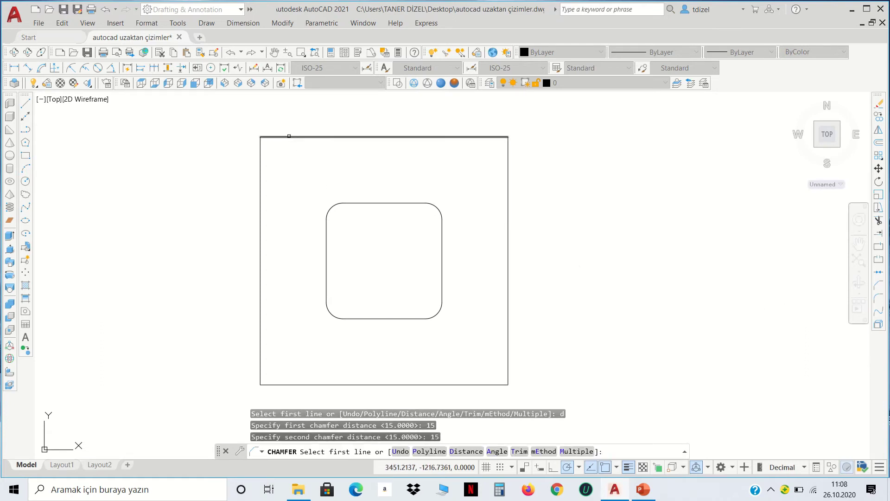
left_click(290, 137)
left_click(262, 173)
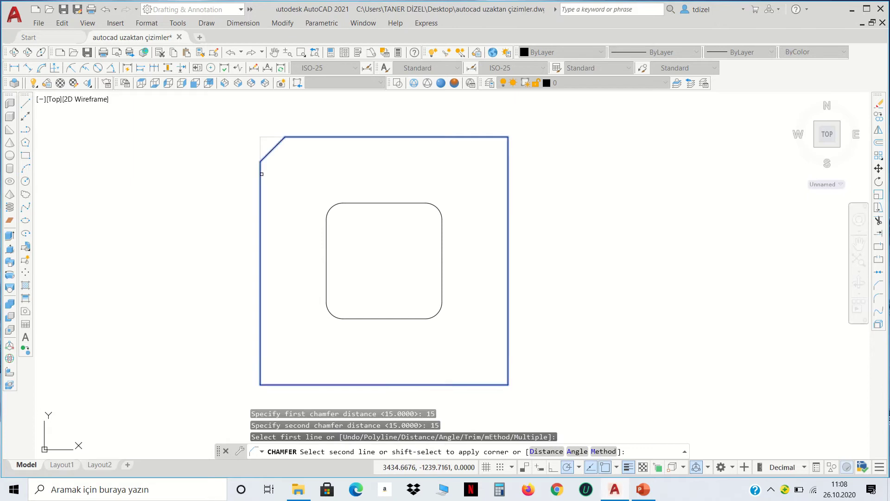
key("Return")
left_click(483, 138)
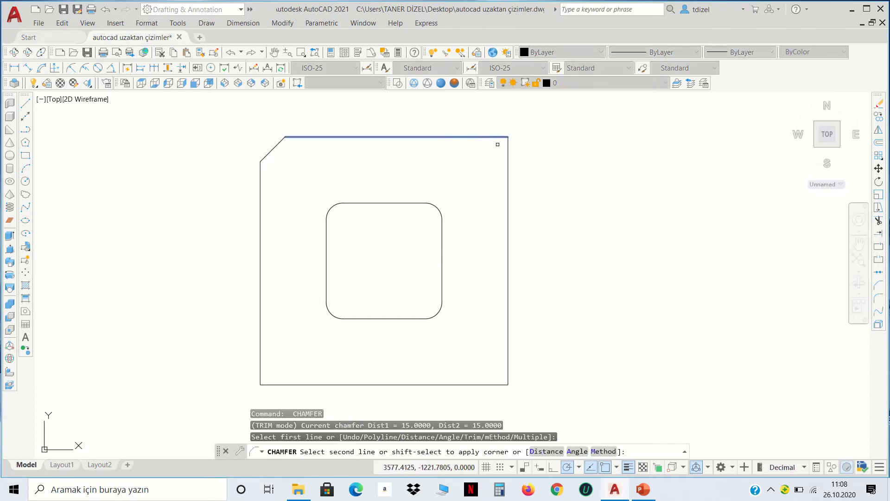
left_click(504, 156)
Chamfer the outer square's bottom-right and bottom-left corners with the same 15 distance
key("Return")
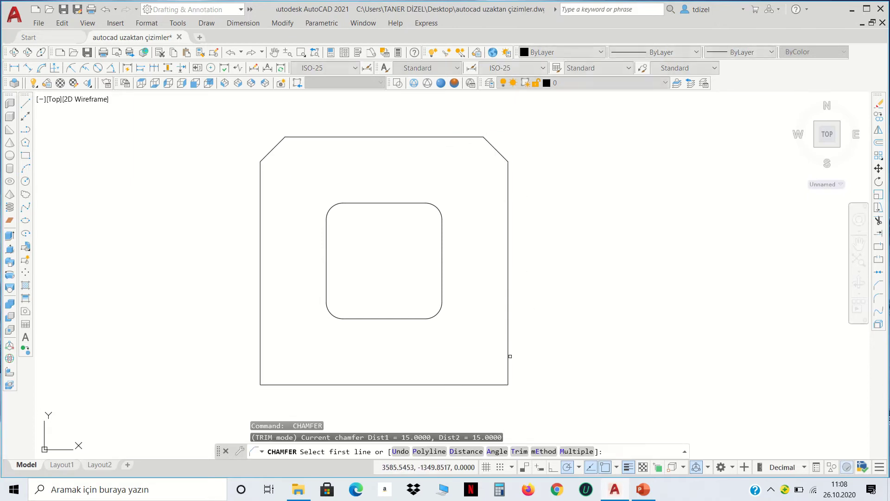
left_click(509, 359)
left_click(492, 383)
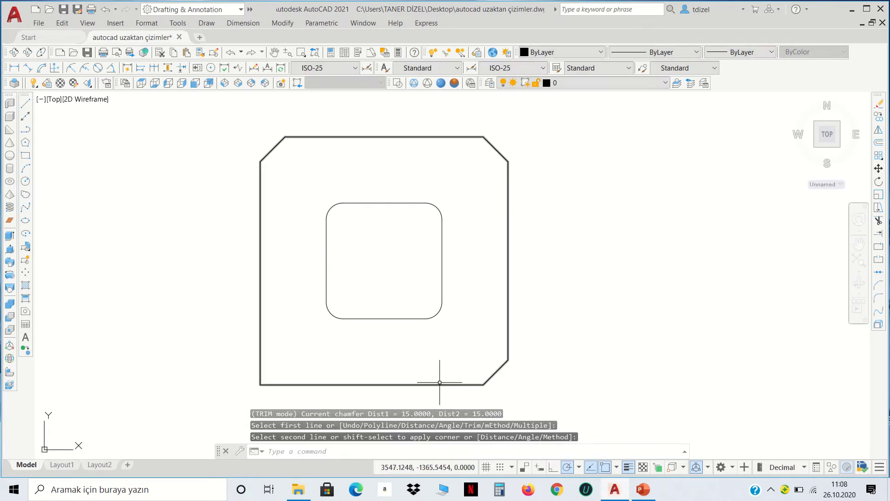
key("Return")
left_click(300, 381)
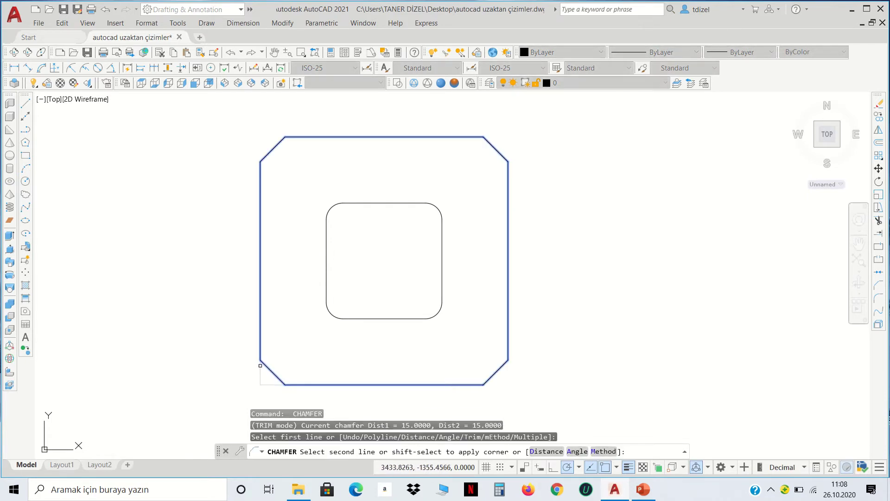
left_click(260, 368)
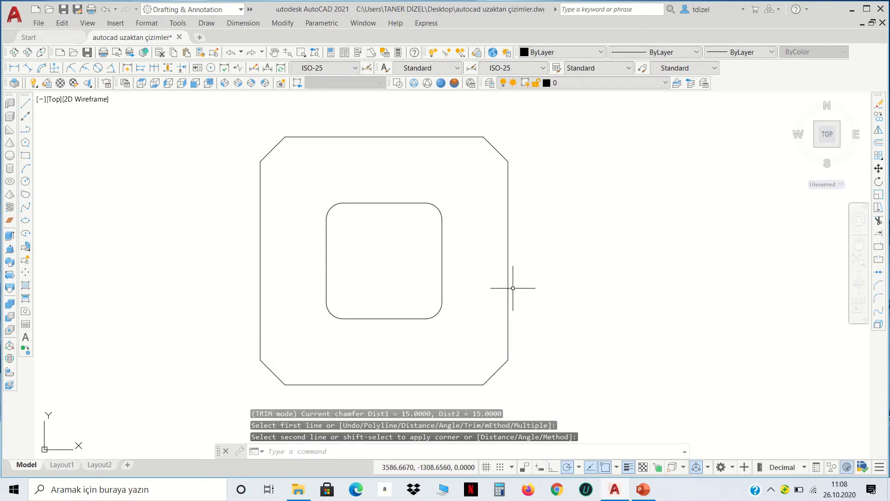
Draw a radius-10 circle centred on the outline's bottom-left corner point
middle_click_drag(195, 174, 217, 106)
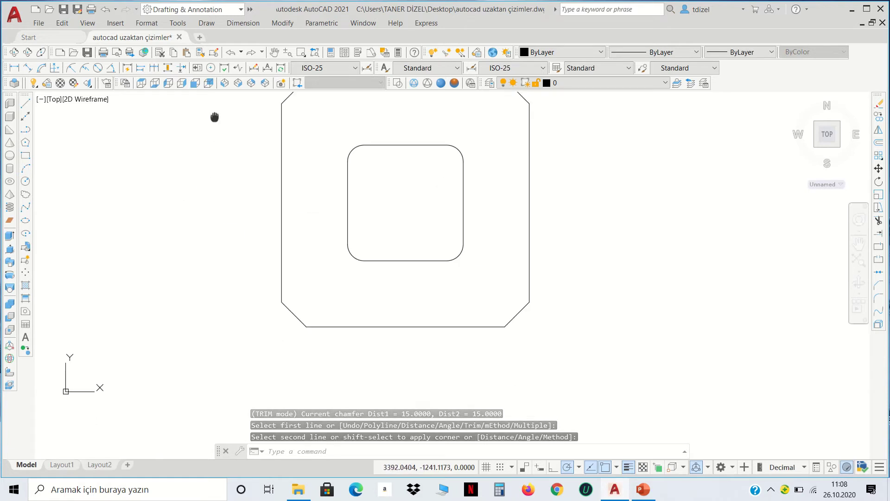
scroll(368, 298, "up", 2)
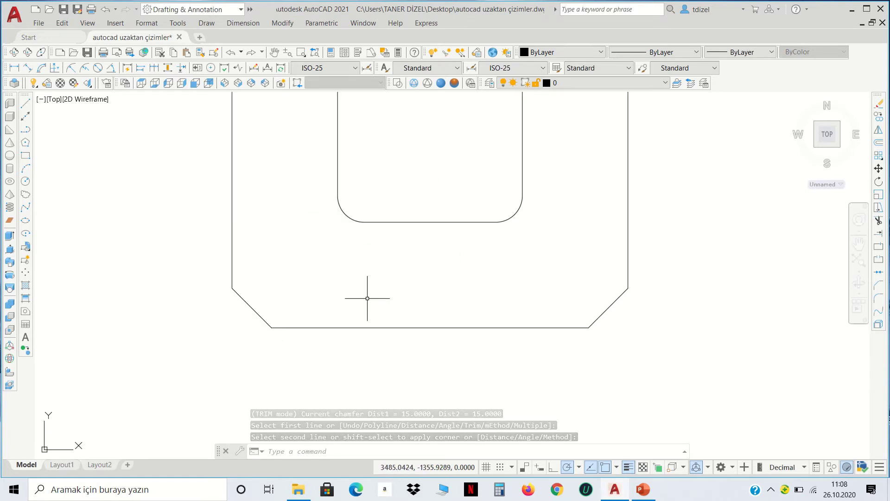
left_click(25, 181)
scroll(232, 296, "up", 2)
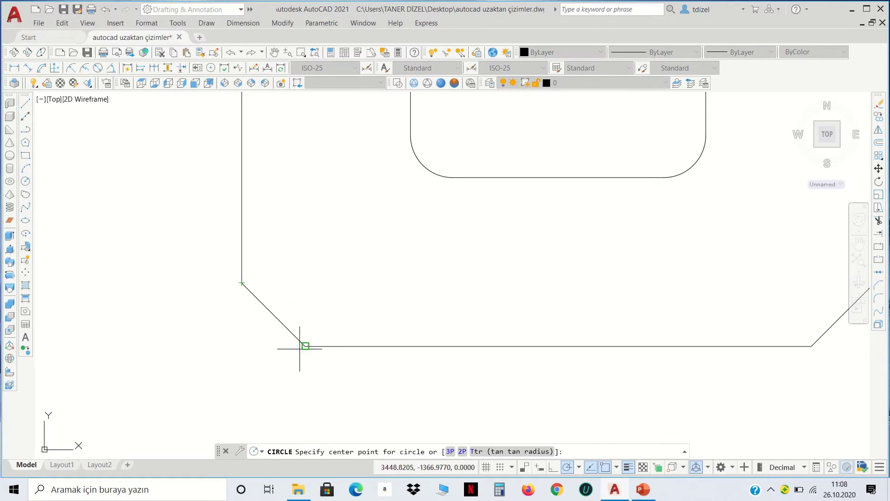
left_click(241, 346)
type("1")
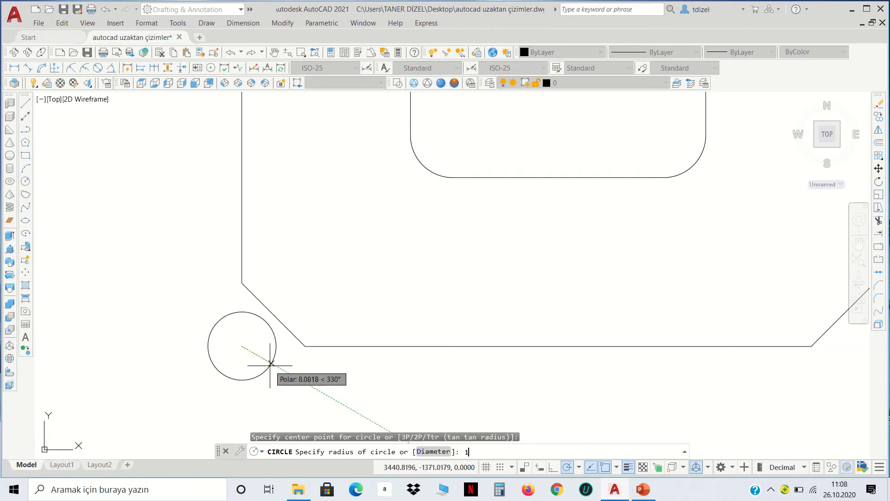
type("0")
key("Return")
left_click(270, 366)
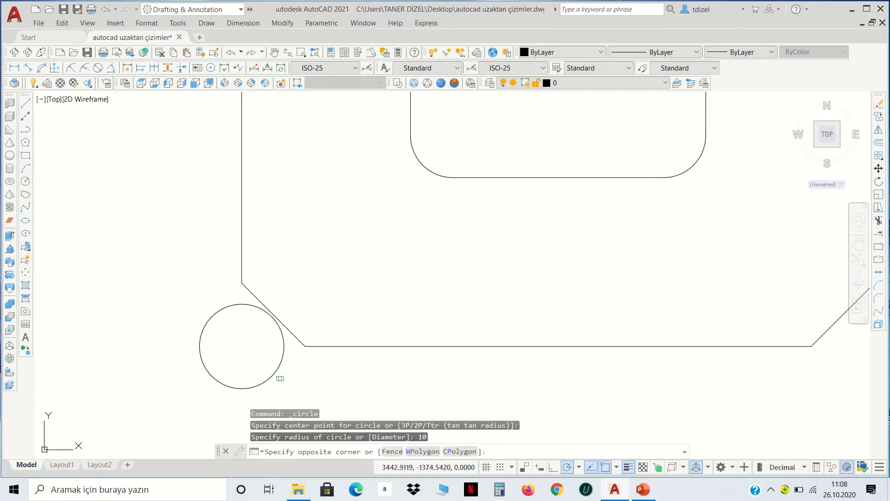
left_click(879, 169)
left_click(241, 346)
type("@25,25")
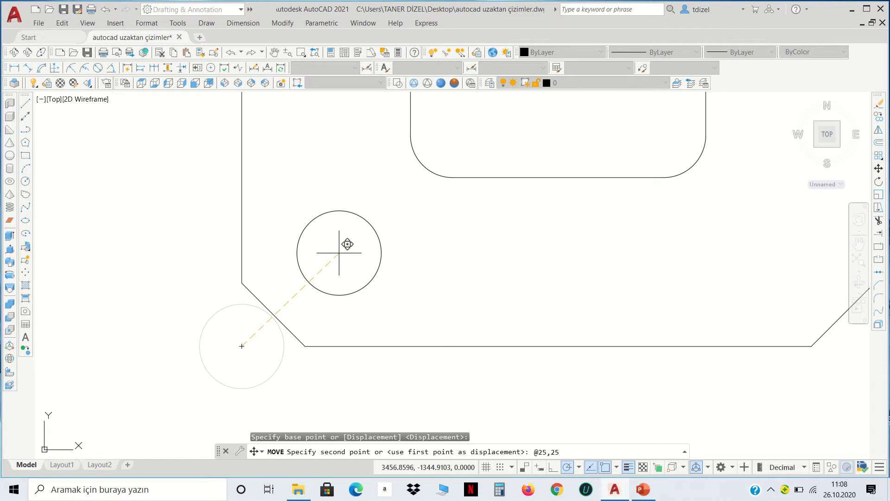
key("Return")
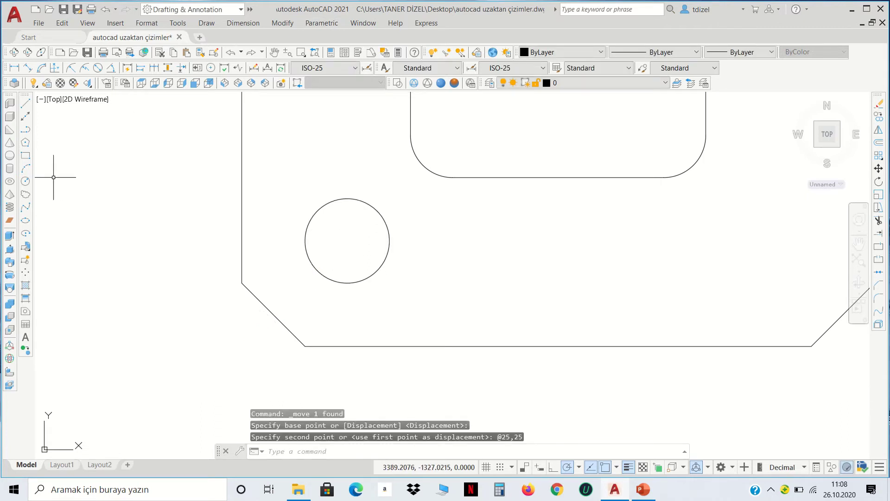
Draw a concentric R15 helper circle and lines joining its opposite quadrants
left_click(26, 181)
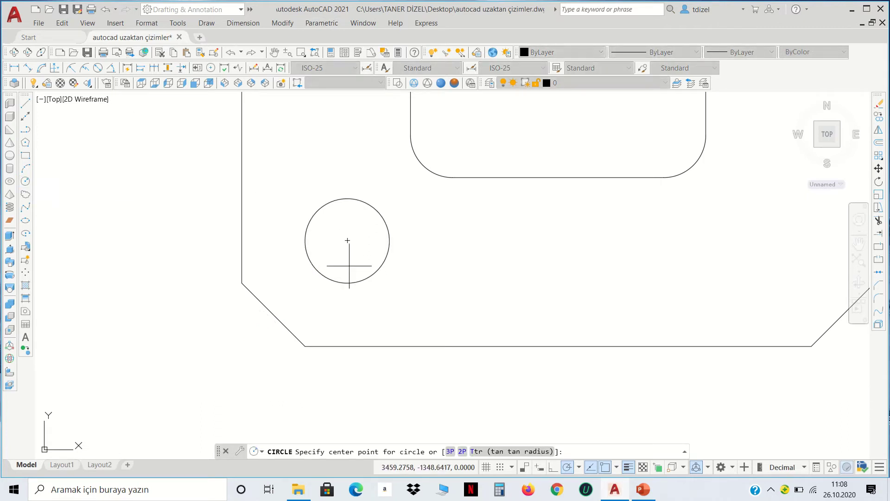
left_click(348, 241)
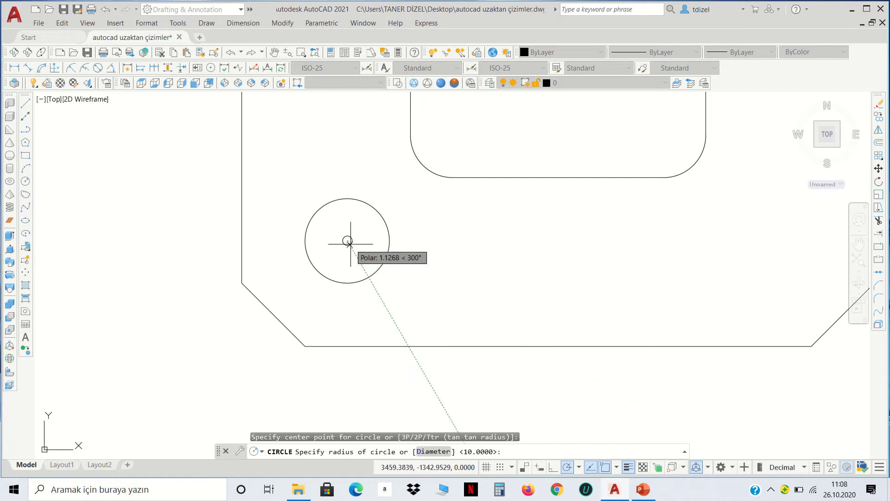
type("15")
key("Return")
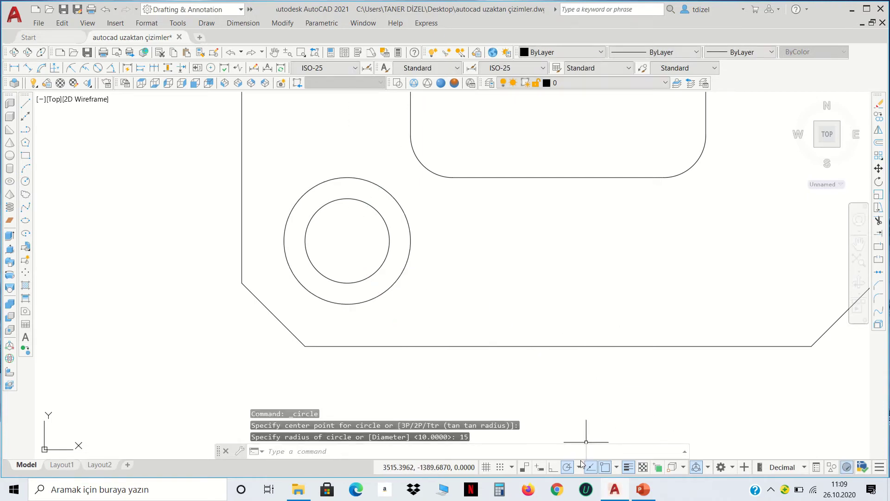
left_click(580, 467)
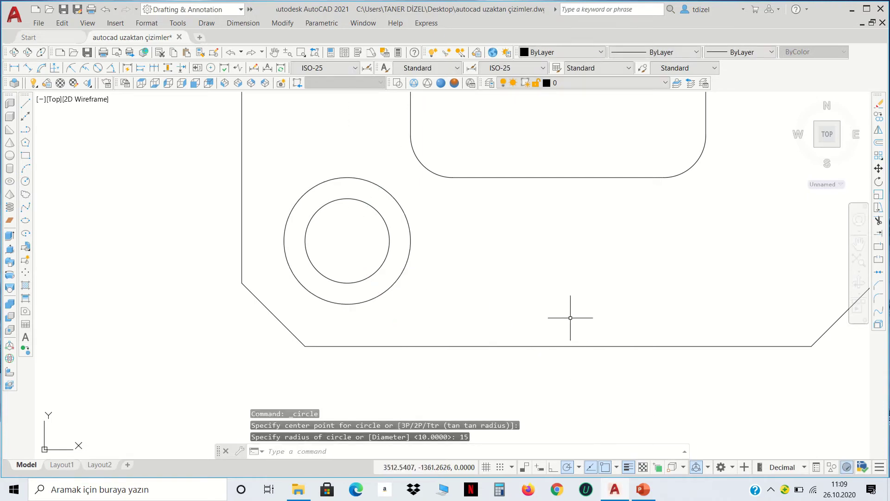
left_click(25, 103)
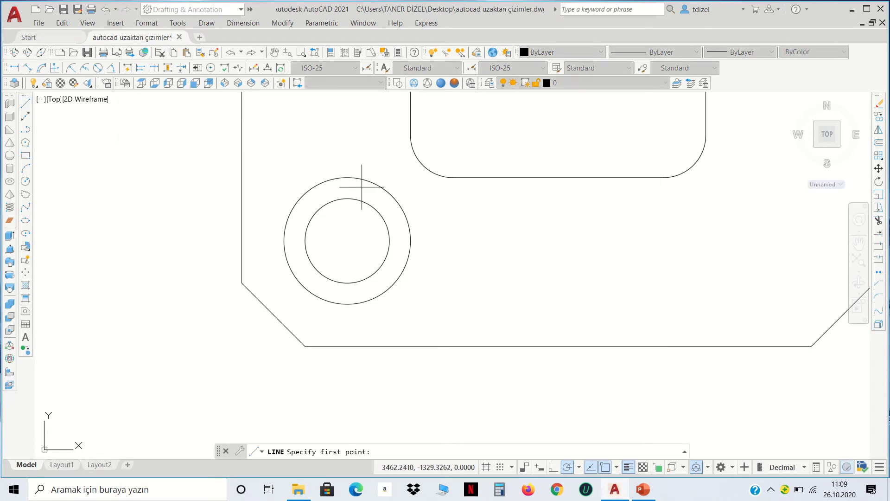
left_click(347, 178)
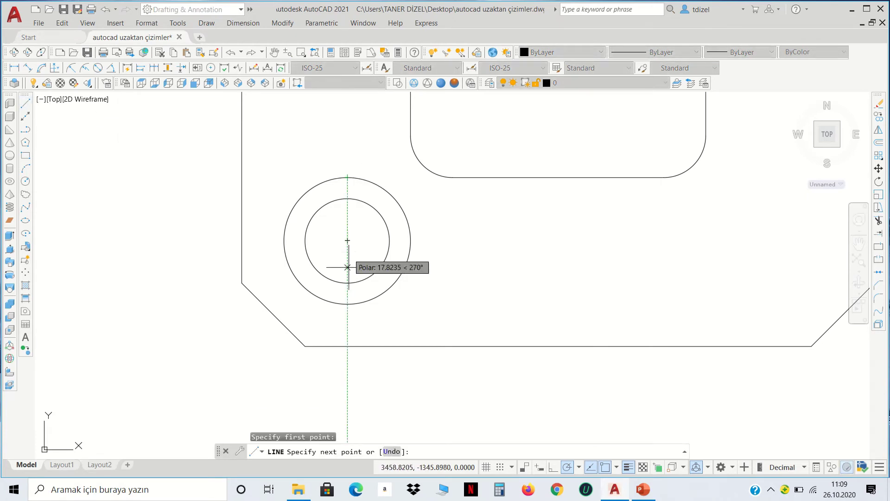
left_click(348, 304)
key("Return")
key("Return")
left_click(284, 241)
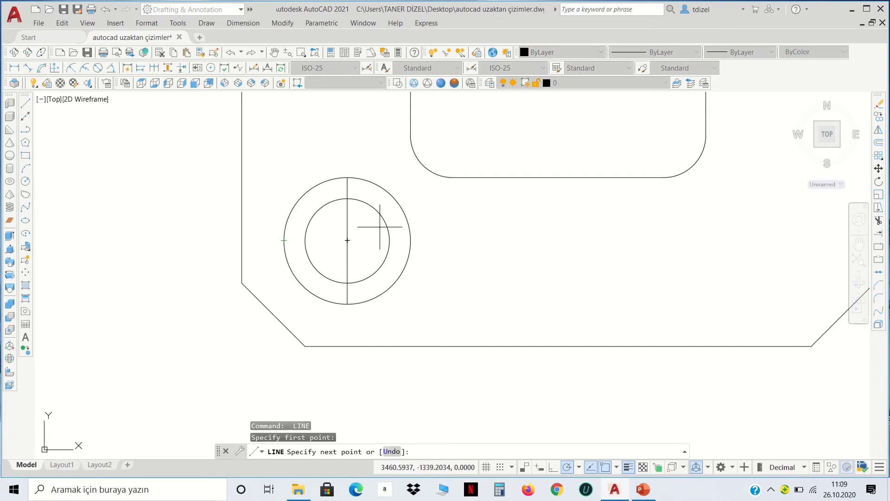
left_click(411, 241)
key("Return")
Erase the helper circle and give both centre lines the ACAD_ISO04W100 dash-dot linetype
left_click(407, 217)
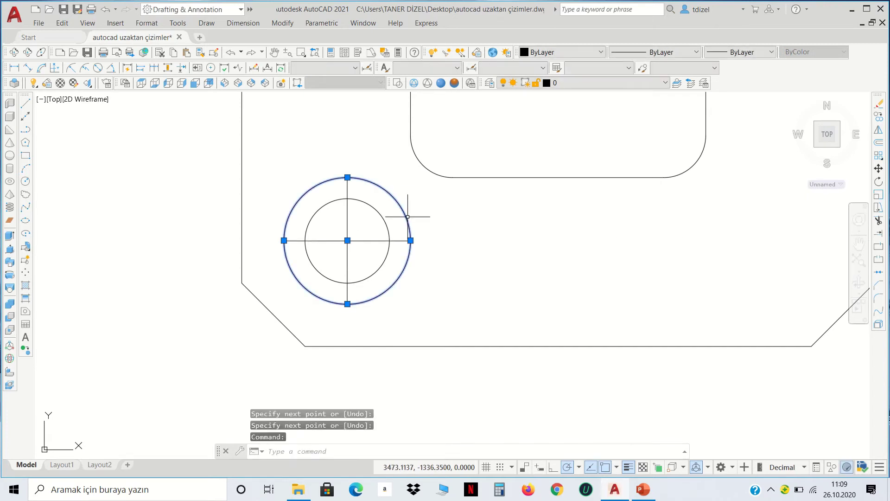
key("Delete")
left_click(363, 253)
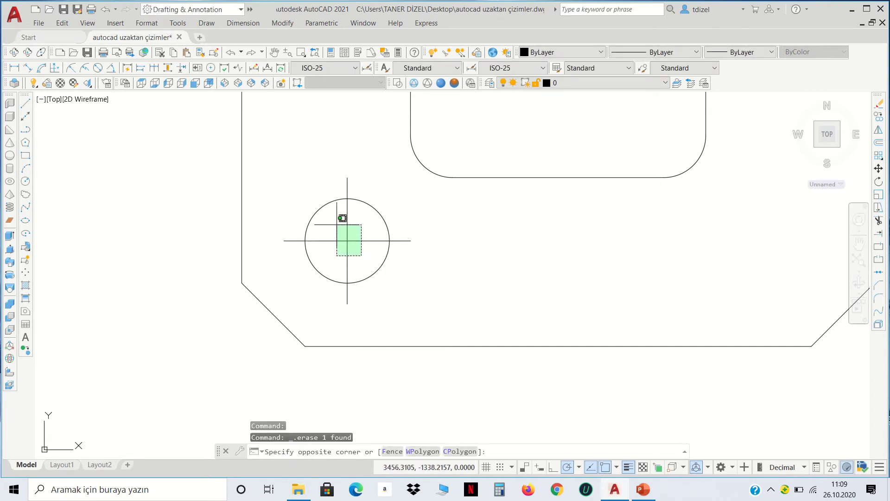
left_click(341, 218)
left_click(637, 52)
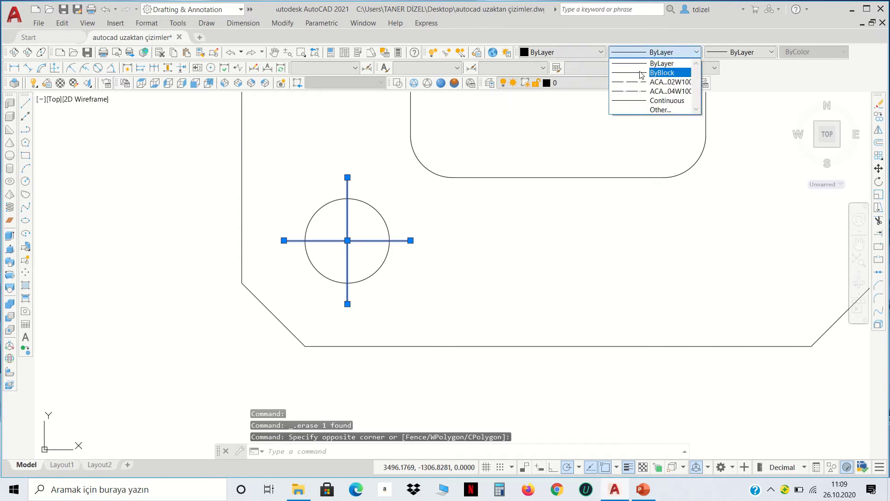
left_click(652, 92)
key("Escape")
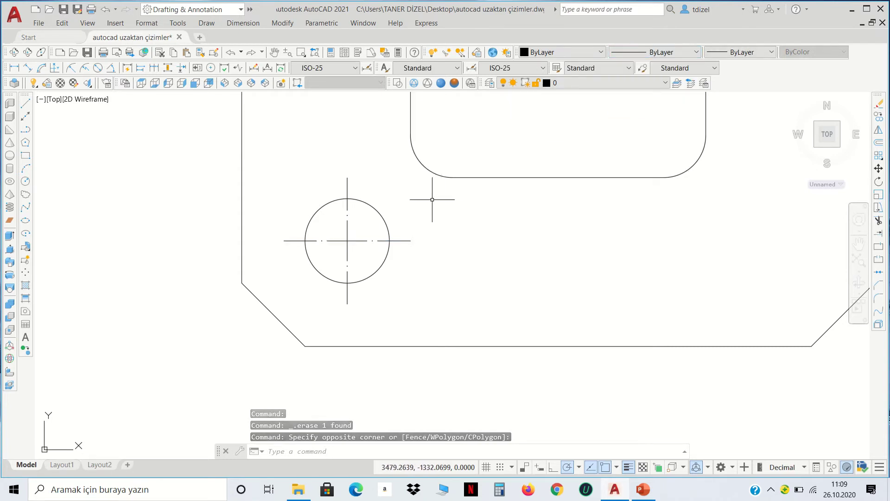
scroll(396, 243, "down", 2)
middle_click_drag(432, 274, 374, 325)
left_click(349, 334)
Mirror the centre-marked hole about the vertical midline, keeping the original
left_click(269, 263)
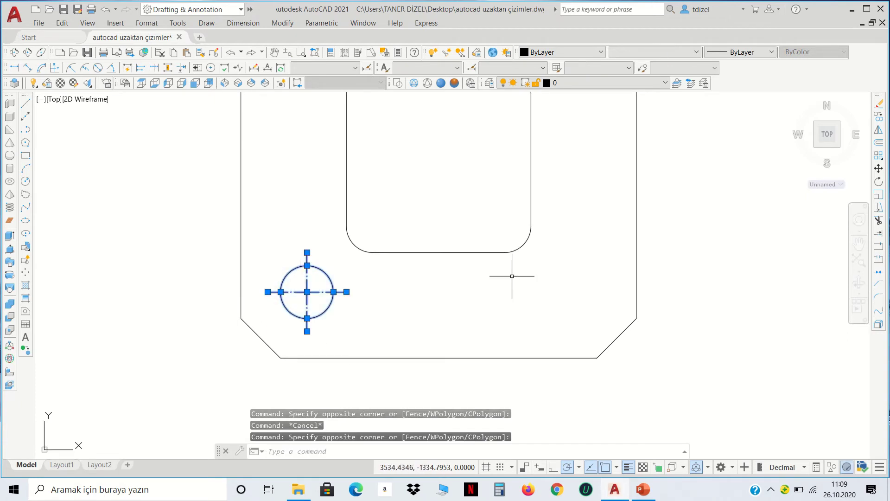
left_click(880, 133)
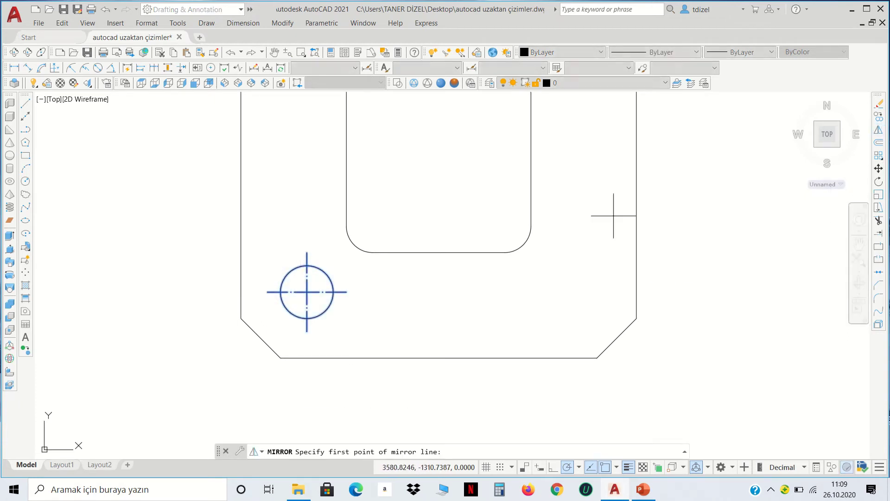
left_click(438, 358)
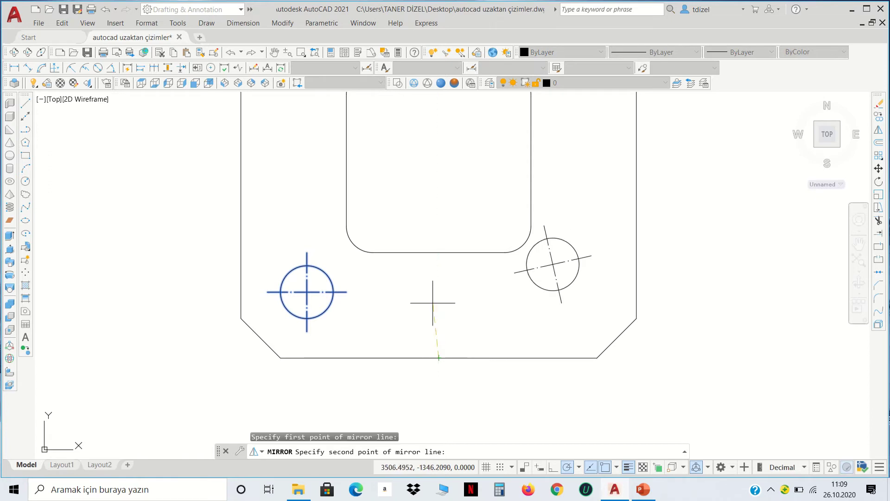
left_click(441, 276)
key("Return")
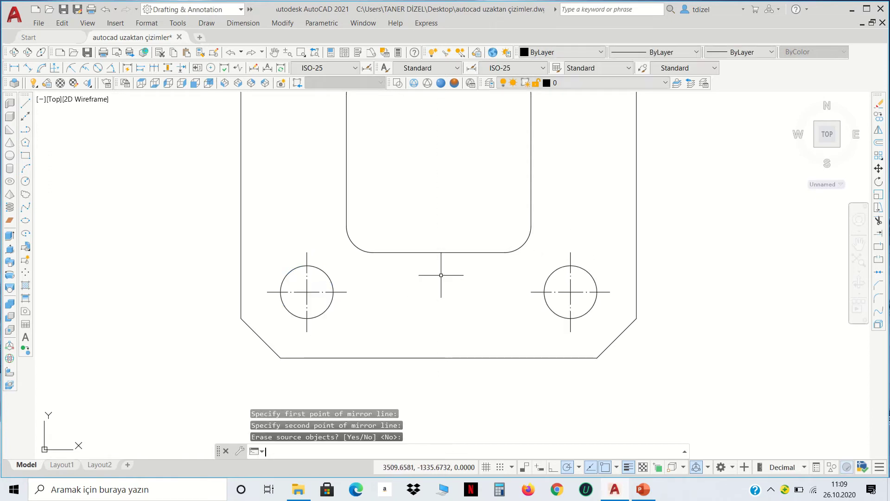
Mirror both holes about the horizontal midline, keeping the originals, giving four holes
left_click(607, 324)
left_click(551, 268)
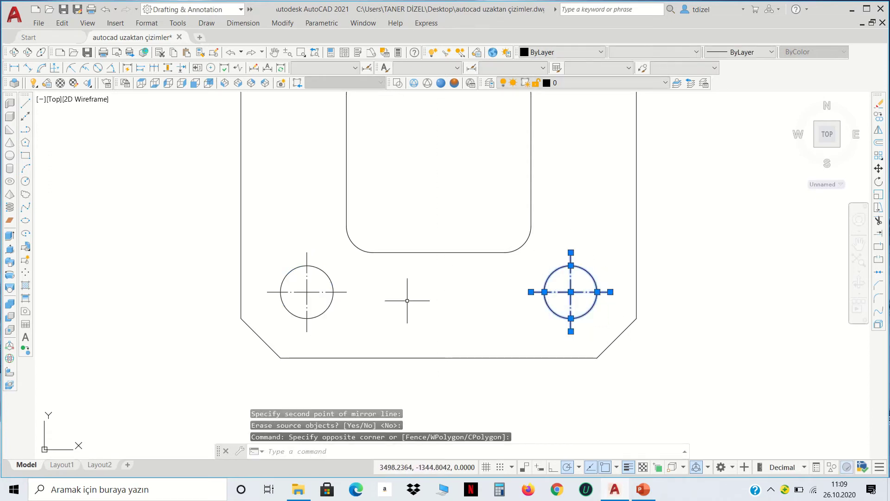
left_click(349, 318)
left_click(284, 276)
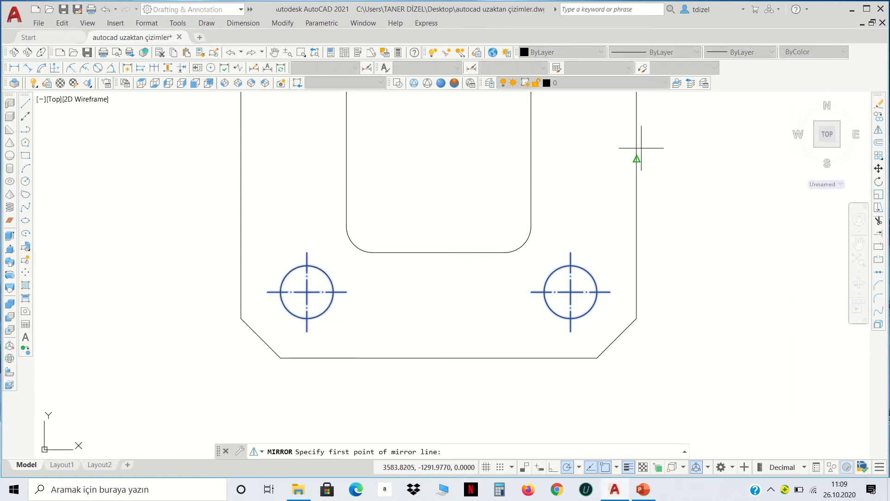
left_click(638, 158)
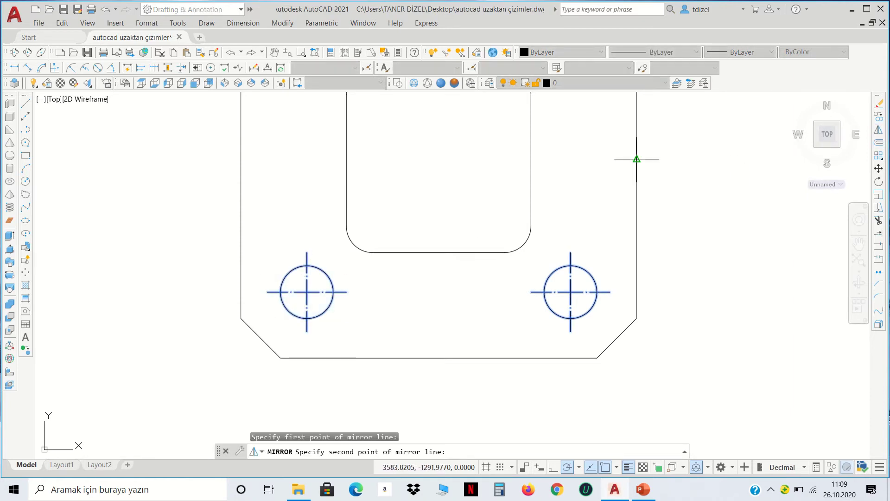
left_click(240, 159)
key("Return")
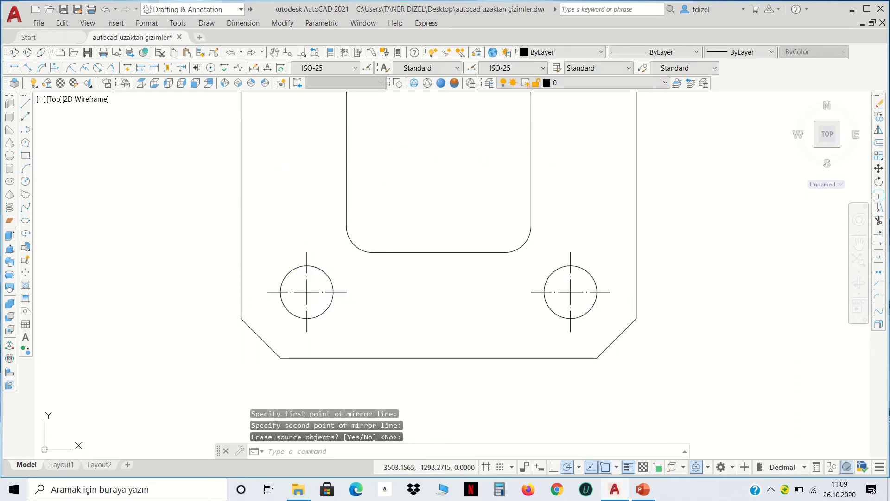
middle_click_drag(424, 169, 400, 302)
scroll(417, 280, "down", 2)
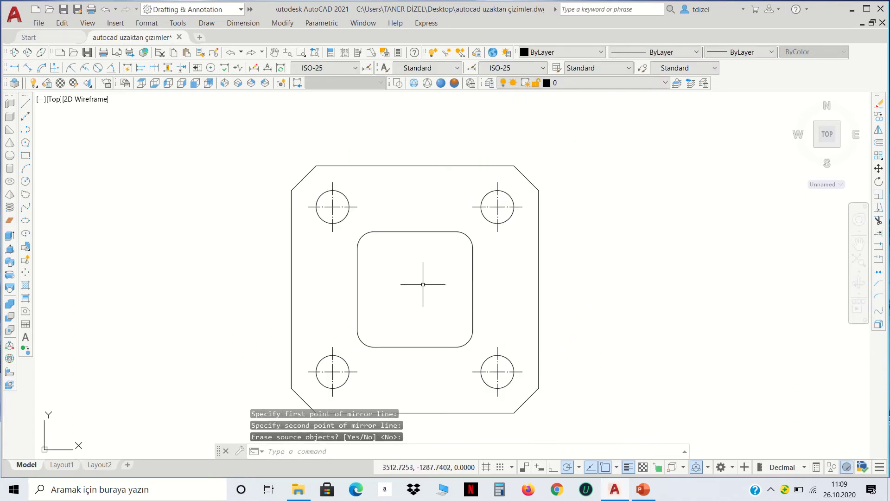
Draw an R17.5 circle at the part centre plus a concentric R22.5 helper circle
left_click(25, 181)
middle_click_drag(403, 294, 372, 258)
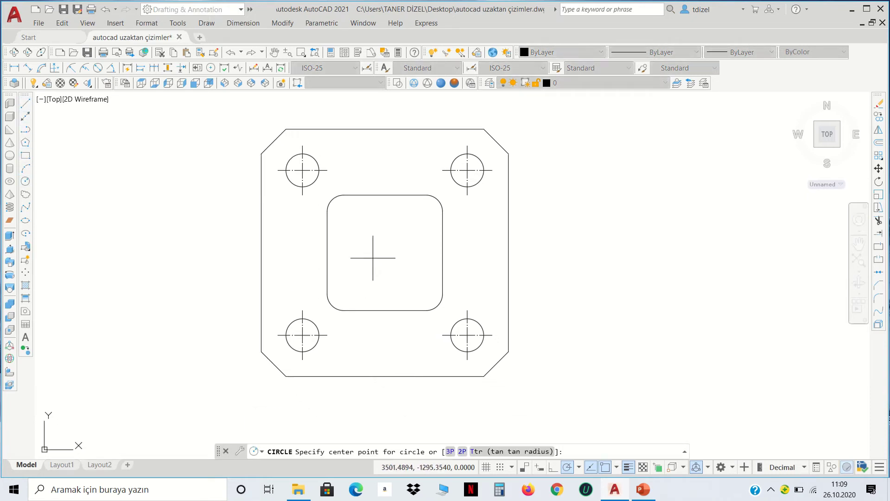
scroll(384, 248, "up", 2)
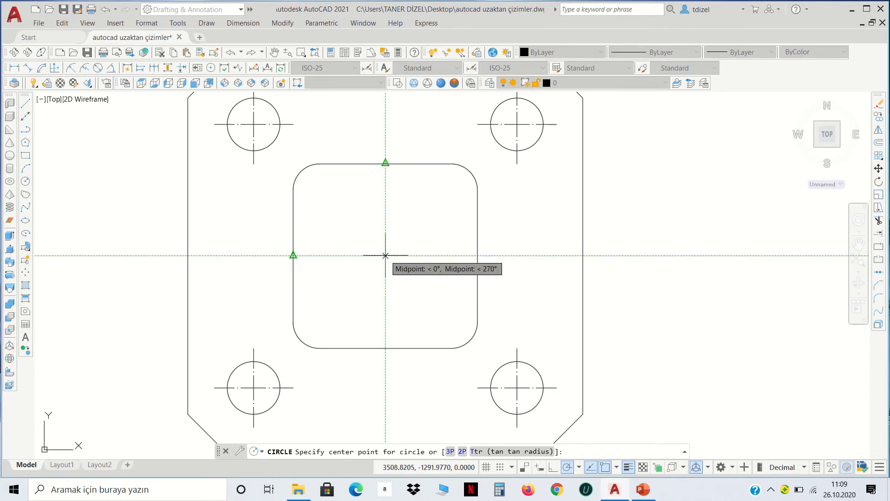
left_click(386, 255)
type("17.5")
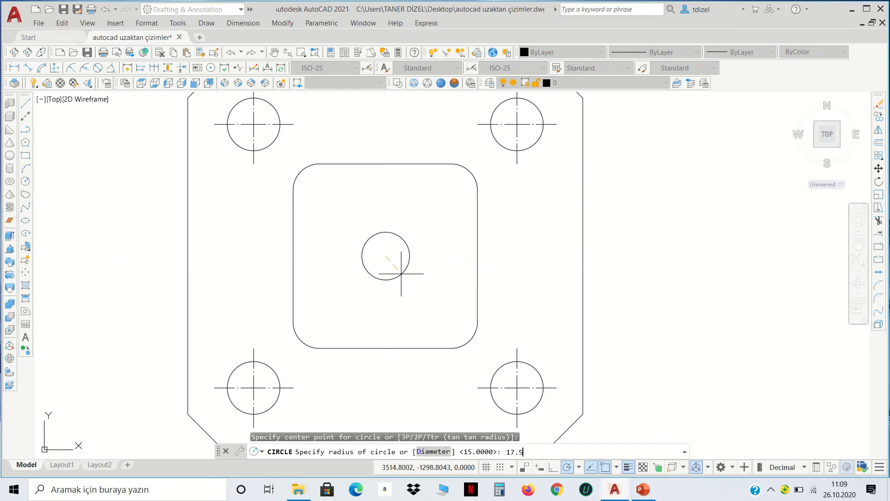
key("Return")
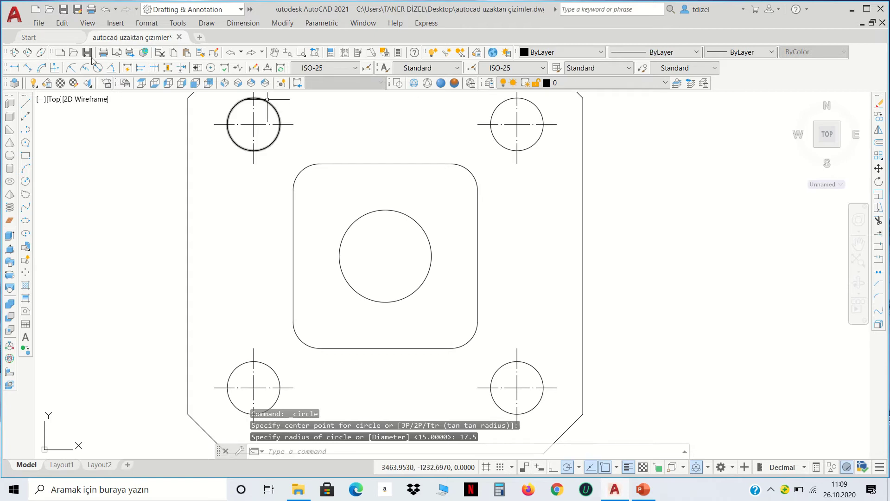
left_click(26, 182)
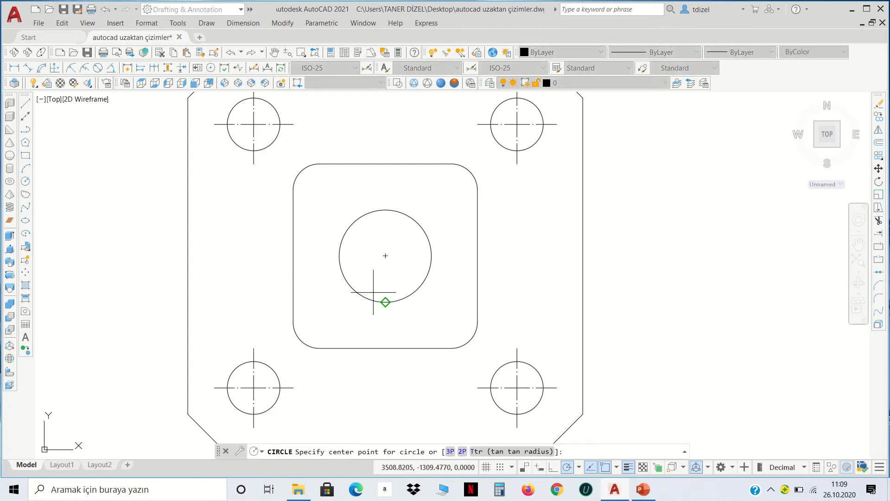
left_click(386, 256)
type("22.5")
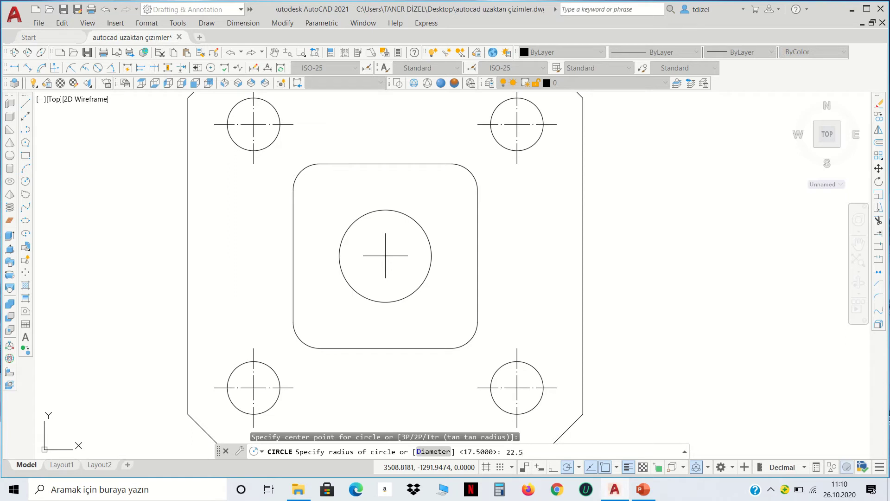
key("Return")
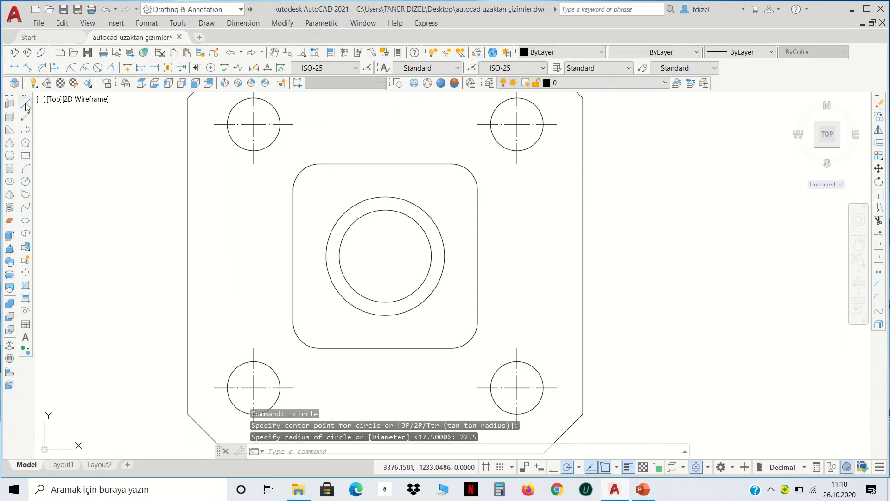
Draw vertical and horizontal centre lines between the helper circle's quadrants, then erase it
left_click(26, 103)
left_click(385, 196)
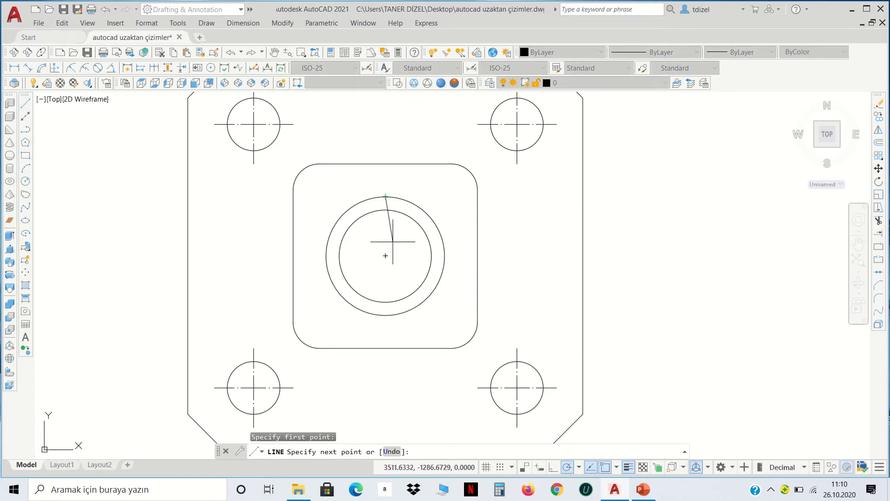
left_click(386, 315)
key("Return")
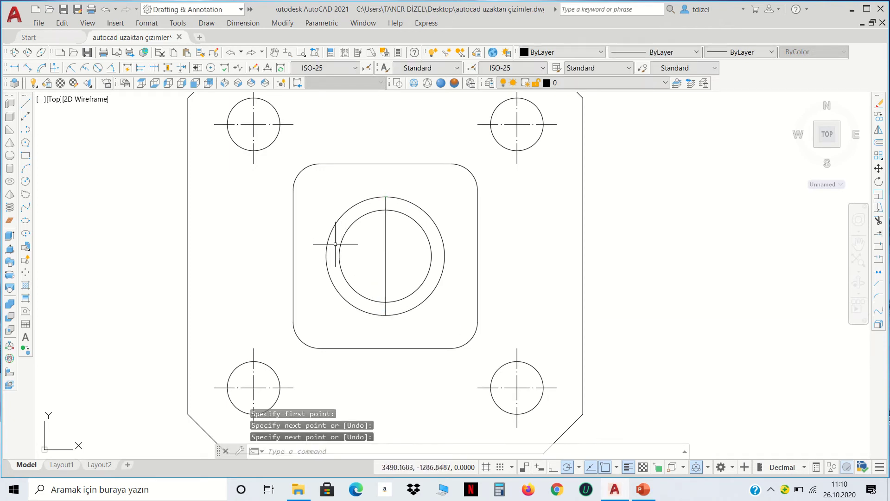
key("Return")
left_click(326, 255)
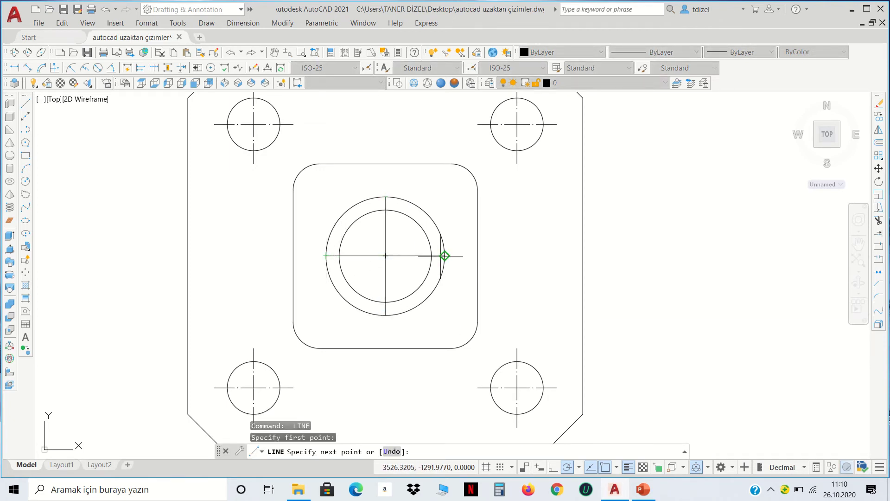
left_click(445, 255)
key("Return")
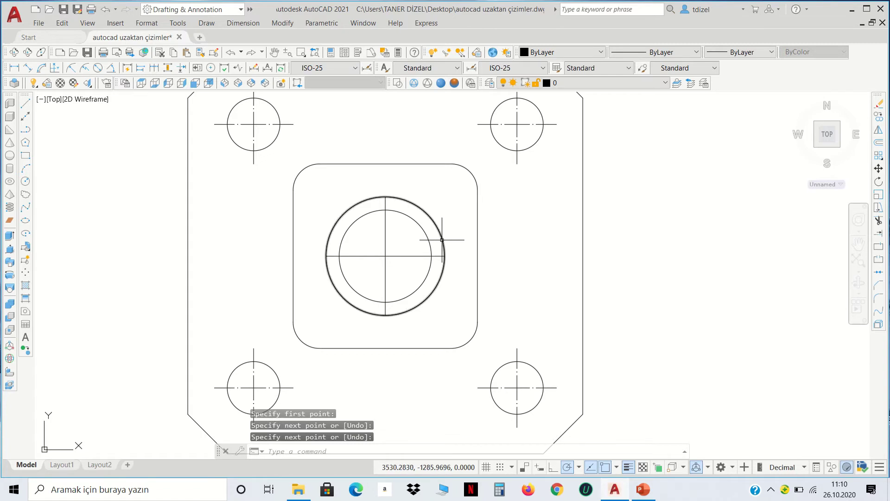
left_click(444, 242)
key("Delete")
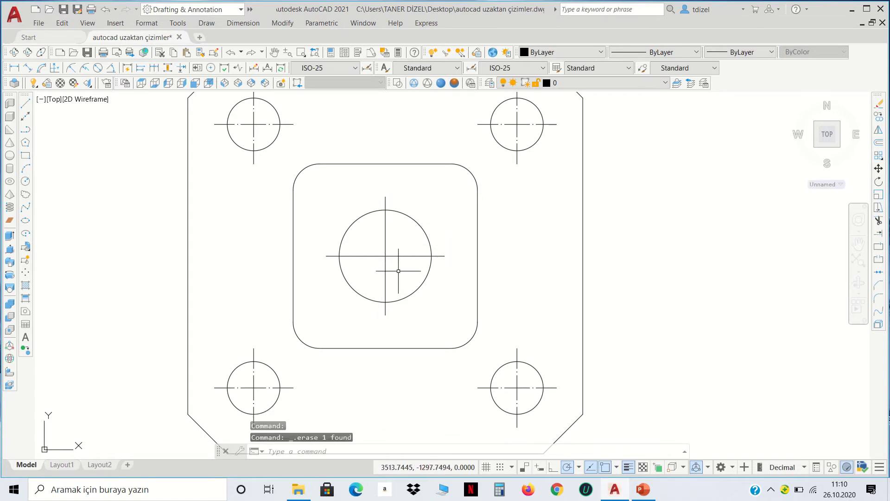
left_click(399, 271)
Give the centre hole's centre lines the ACAD_ISO10W100 dash-dot centre linetype
left_click(371, 234)
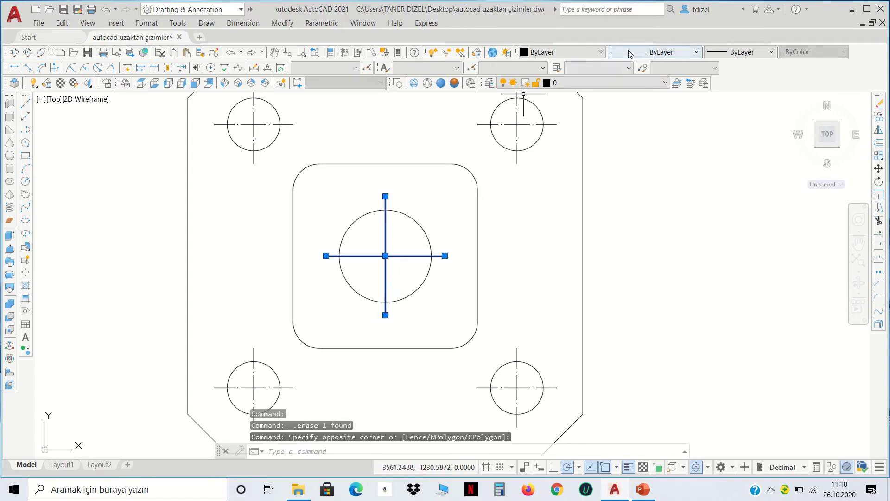
left_click(654, 52)
left_click(650, 90)
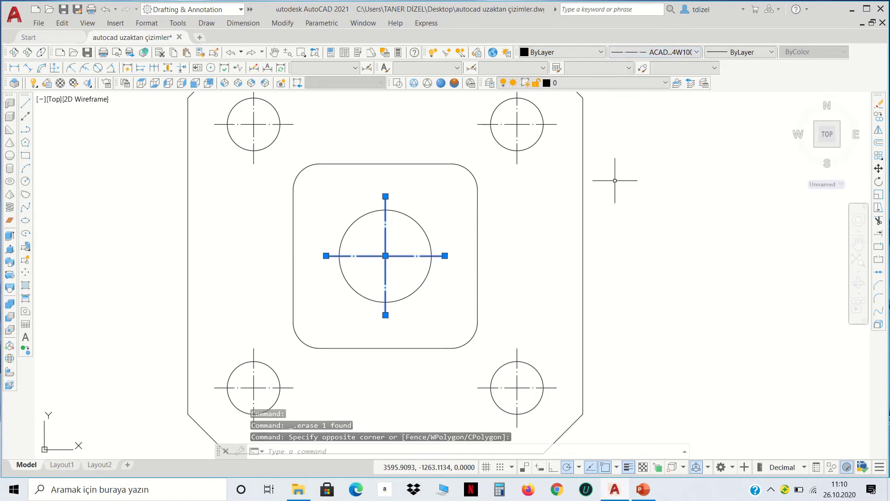
key("Escape")
Set the lineweight of the whole part to 0.30 mm
scroll(575, 231, "down", 2)
left_click(616, 396)
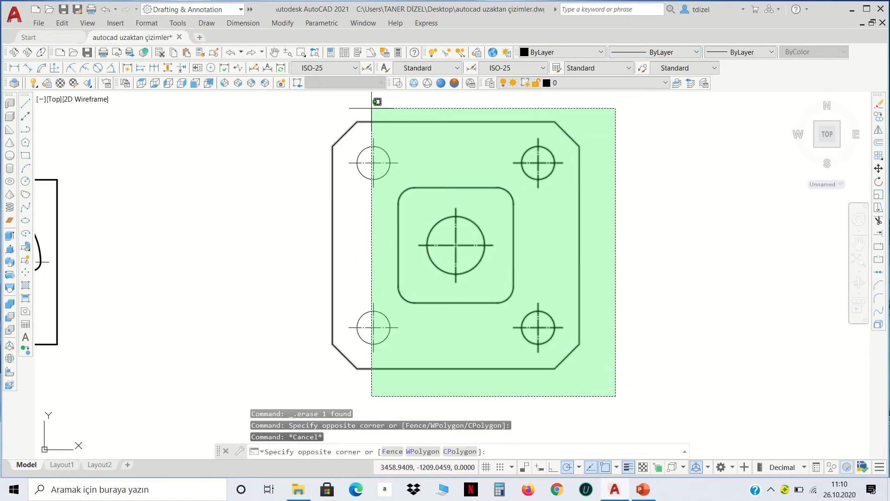
left_click(297, 95)
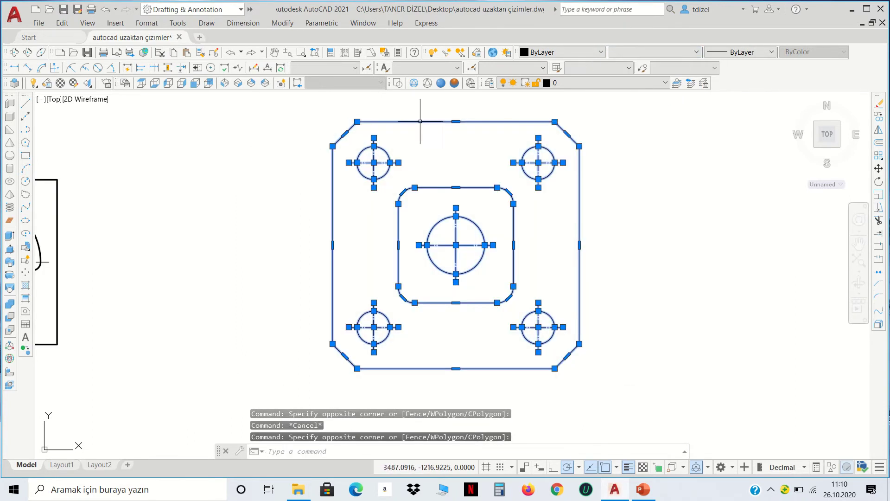
left_click(719, 56)
left_click(742, 185)
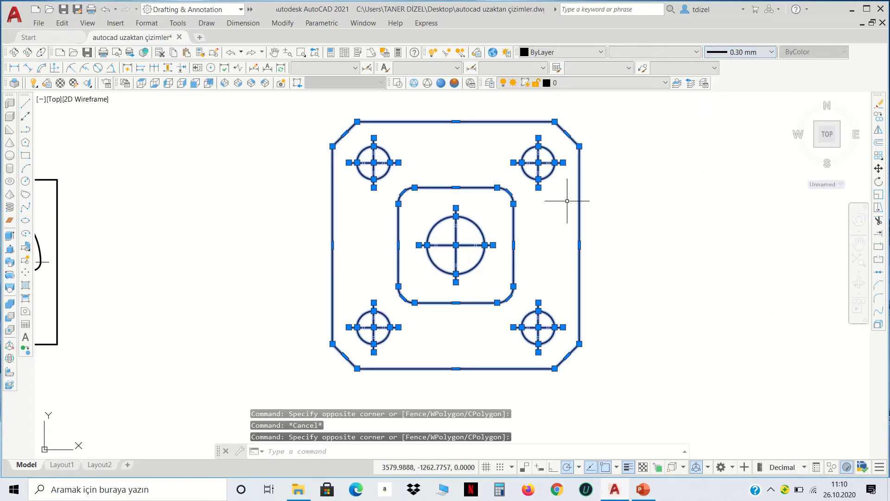
key("Escape")
Return the centre lines of all five holes to ByLayer lineweight so they stay thin
scroll(539, 167, "up", 4)
left_click(548, 165)
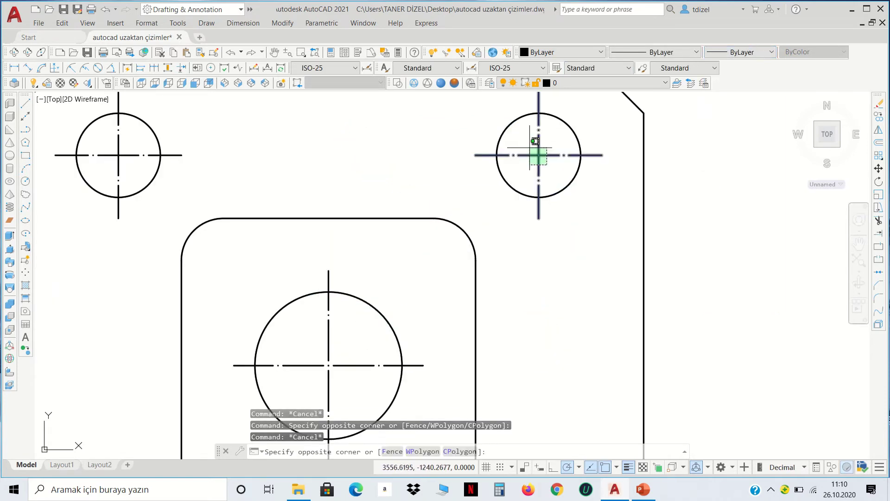
left_click(530, 147)
left_click(141, 171)
left_click(115, 140)
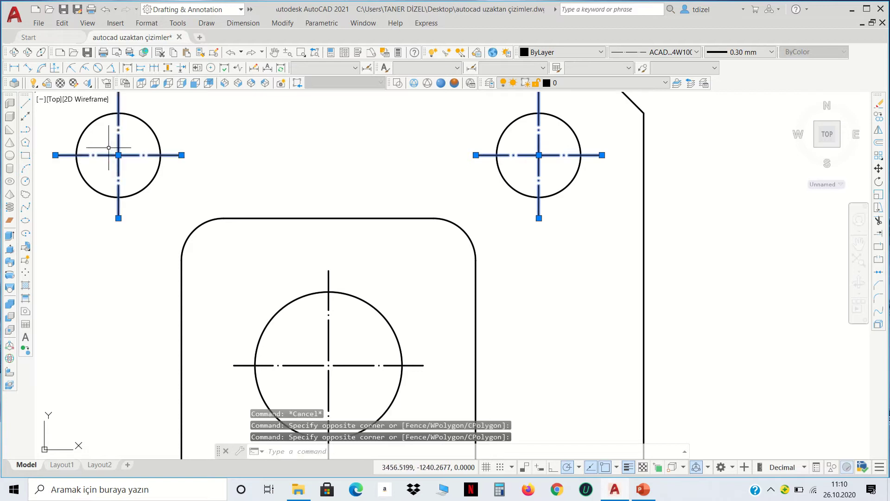
scroll(279, 181, "down", 4)
scroll(300, 260, "up", 4)
left_click(301, 258)
left_click(269, 211)
scroll(288, 237, "down", 4)
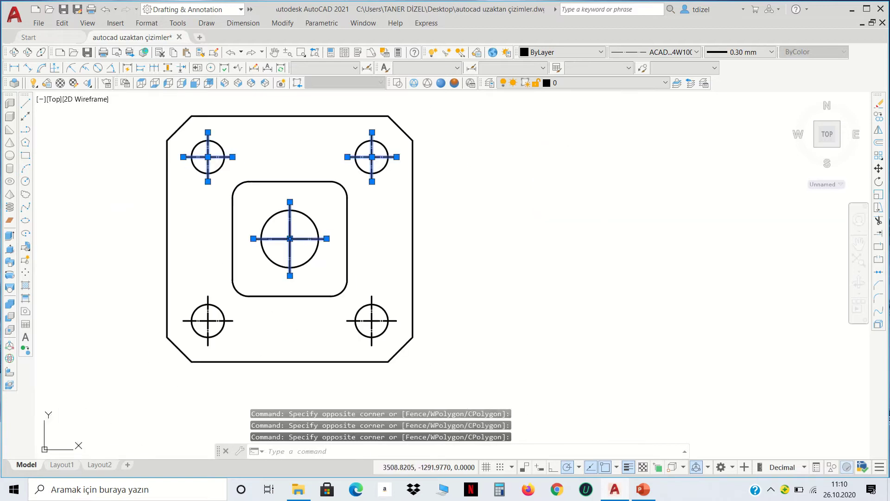
scroll(291, 239, "down", 2)
scroll(241, 290, "up", 4)
left_click(258, 279)
left_click(236, 298)
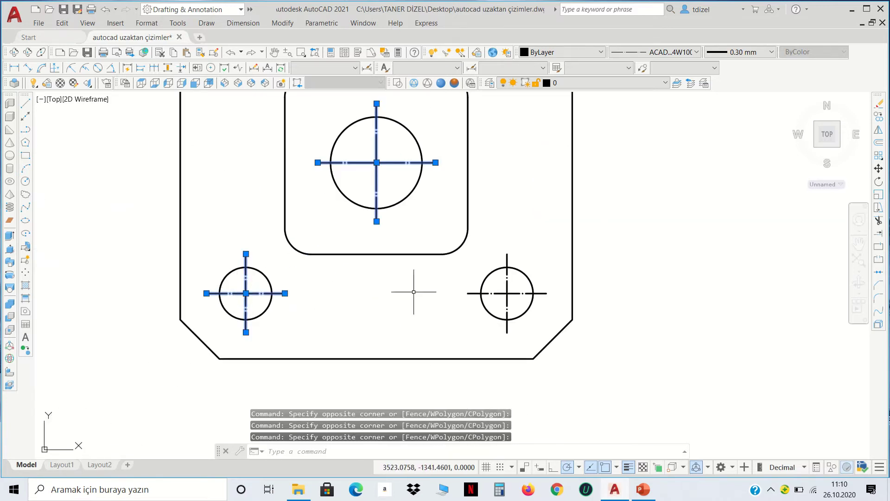
left_click(512, 298)
left_click(500, 282)
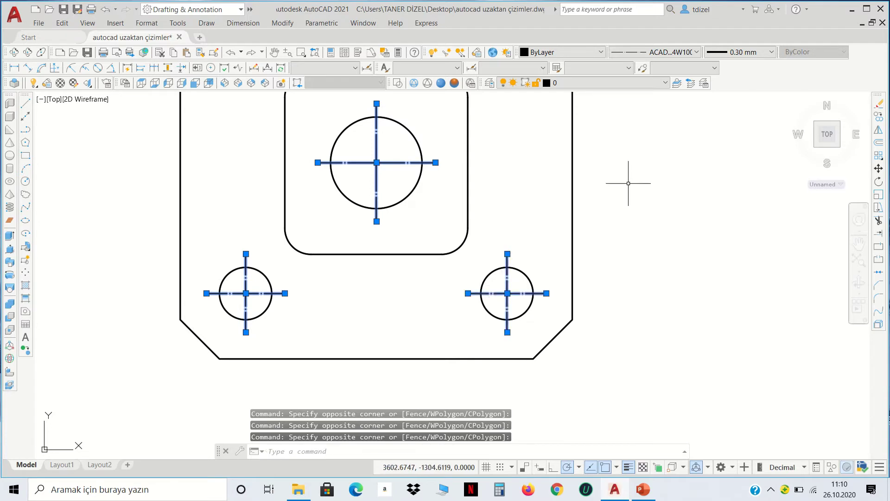
left_click(731, 54)
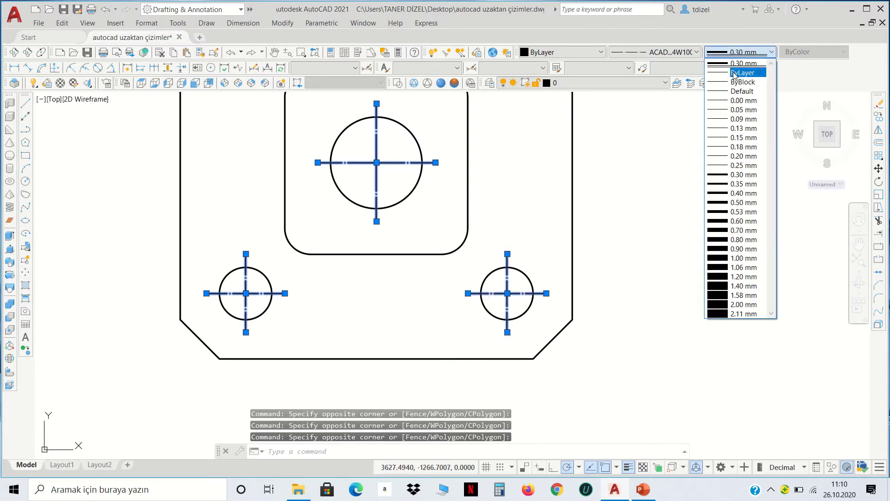
left_click(733, 63)
key("Escape")
scroll(679, 188, "down", 2)
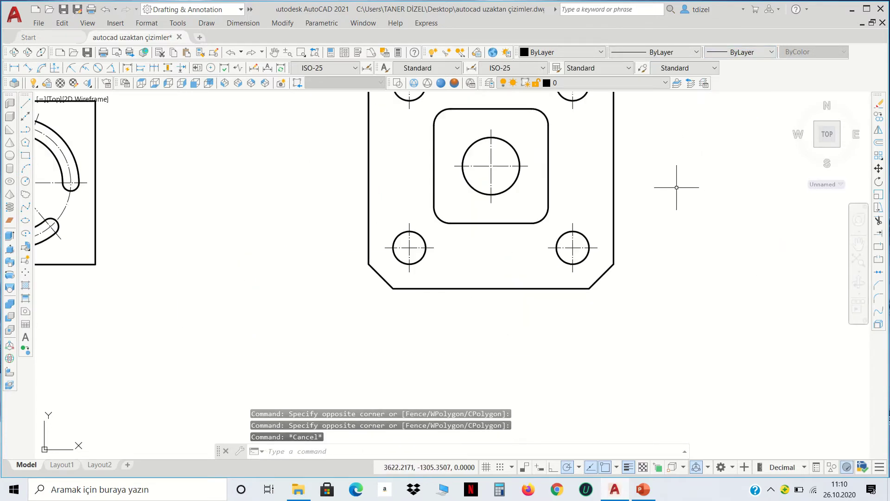
scroll(677, 187, "down", 2)
scroll(595, 246, "up", 2)
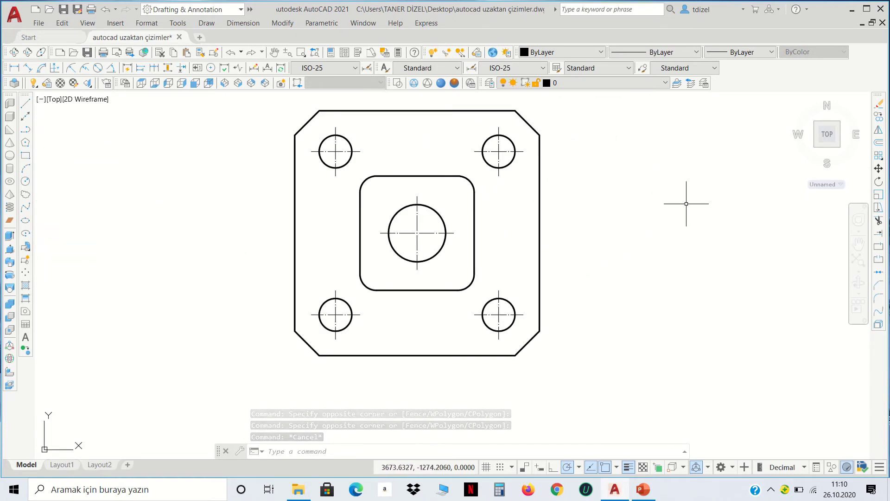
Draw two lines from the lower-left chamfer: one down from its upper end, one left from its lower end
left_click(25, 108)
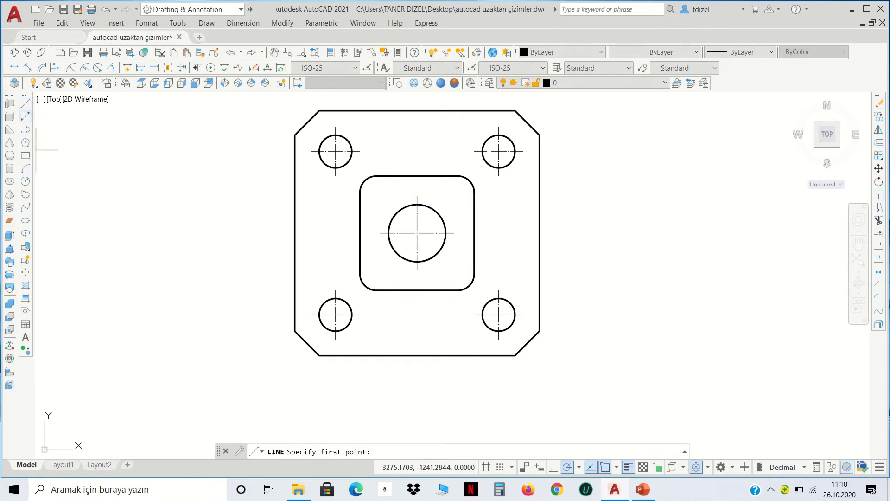
scroll(250, 366, "up", 6)
scroll(281, 375, "down", 2)
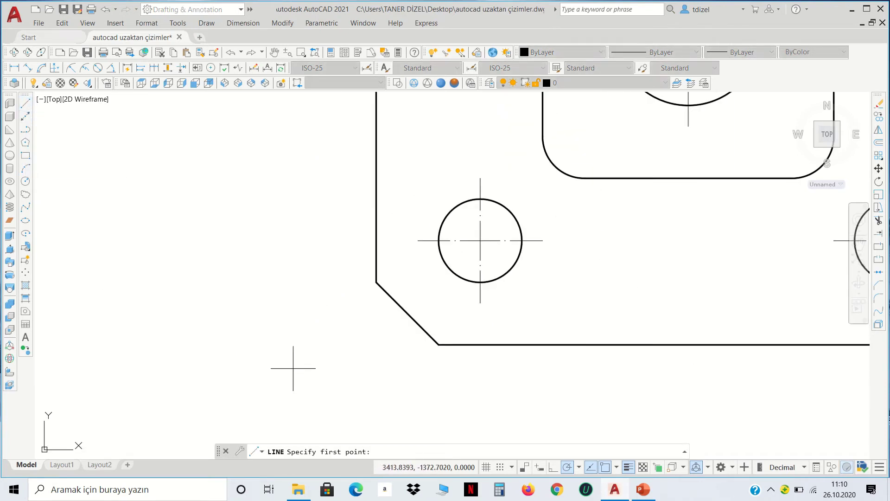
left_click(376, 282)
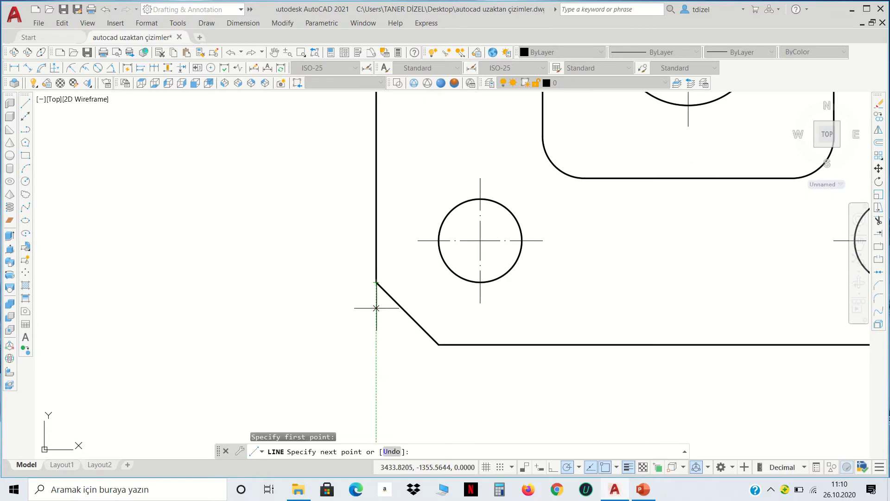
left_click(376, 388)
key("Return")
key("Return")
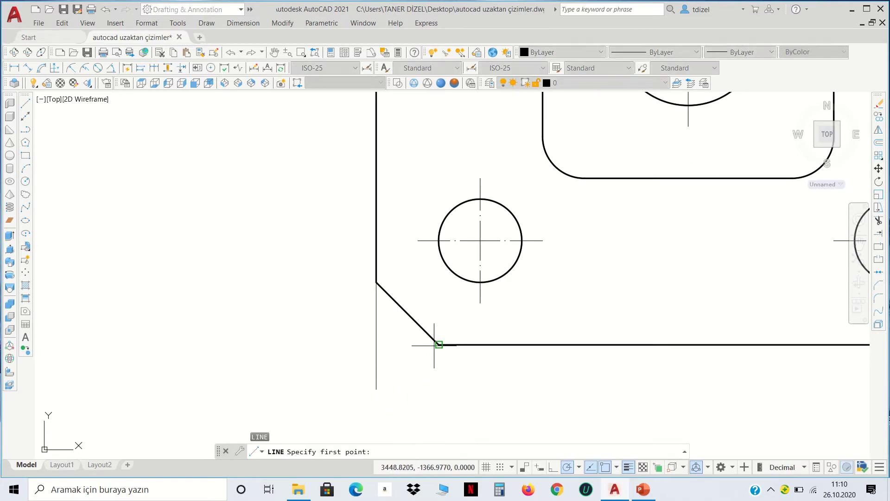
left_click(411, 344)
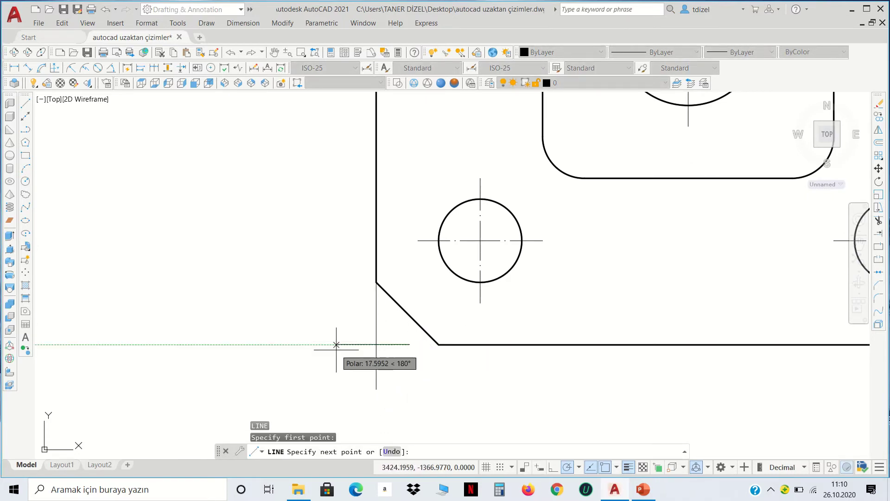
left_click(345, 345)
key("Return")
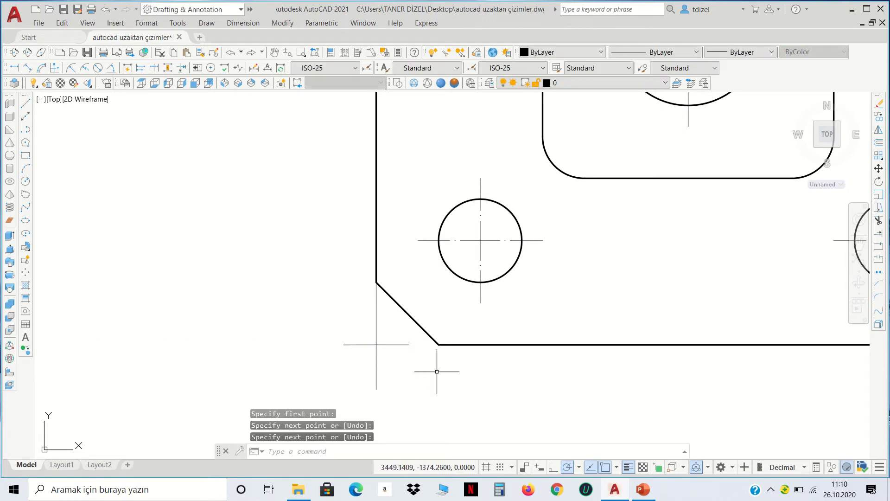
middle_click_drag(427, 368, 429, 286)
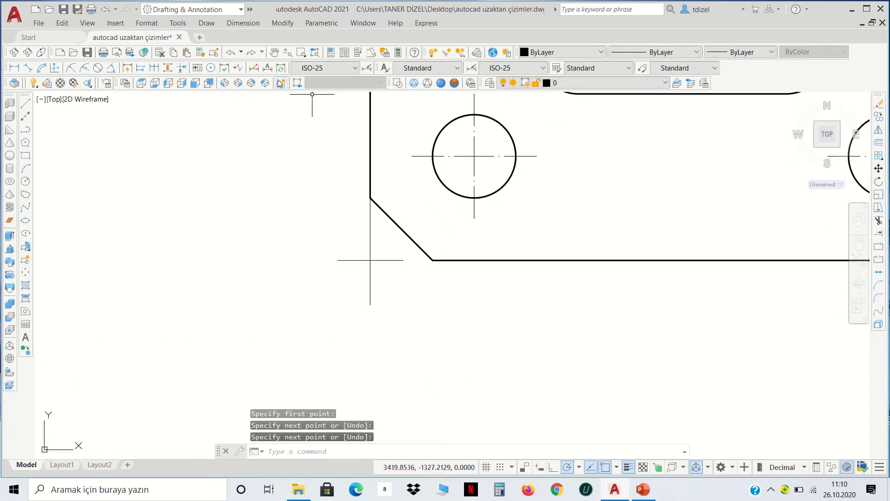
Add a multileader note 'Başlangıç noktası (130,100)' pointing at the plate's bottom-left corner
left_click(243, 23)
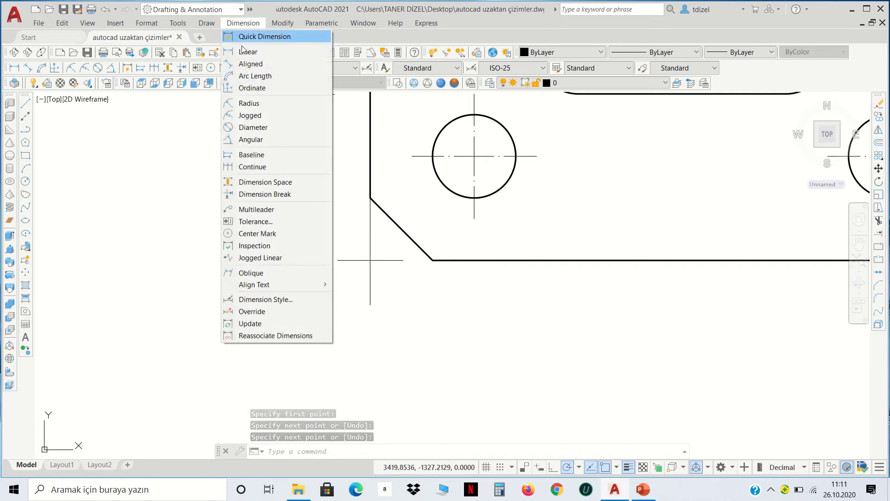
left_click(256, 209)
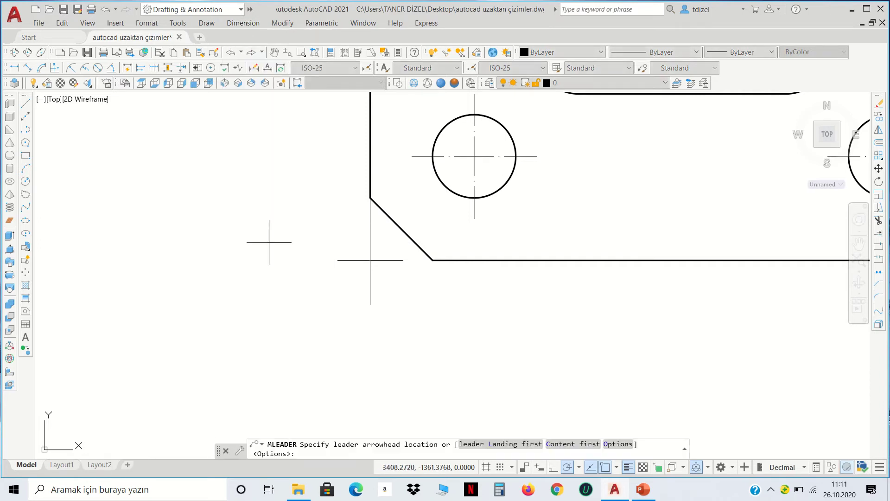
left_click(370, 260)
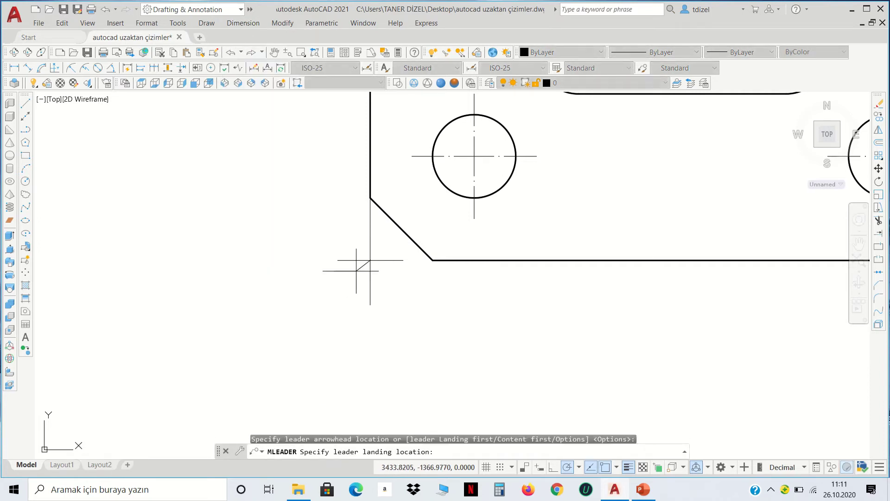
left_click(306, 334)
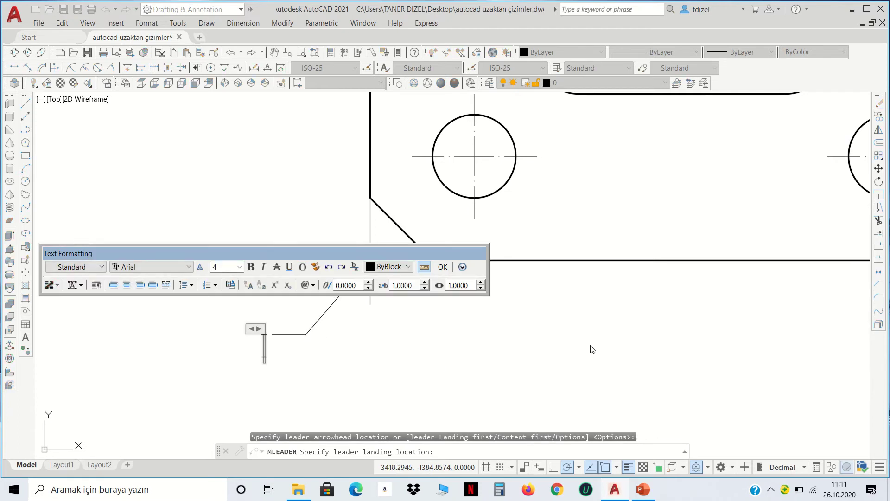
type("B")
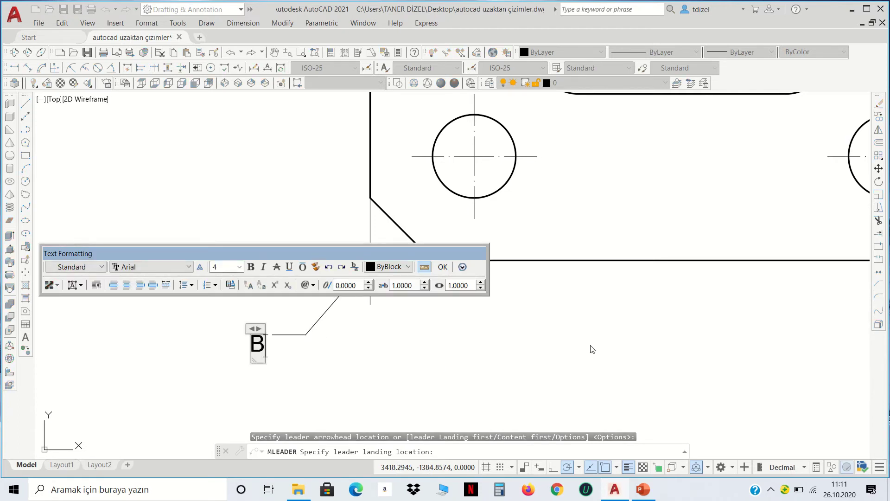
type("aşlangı")
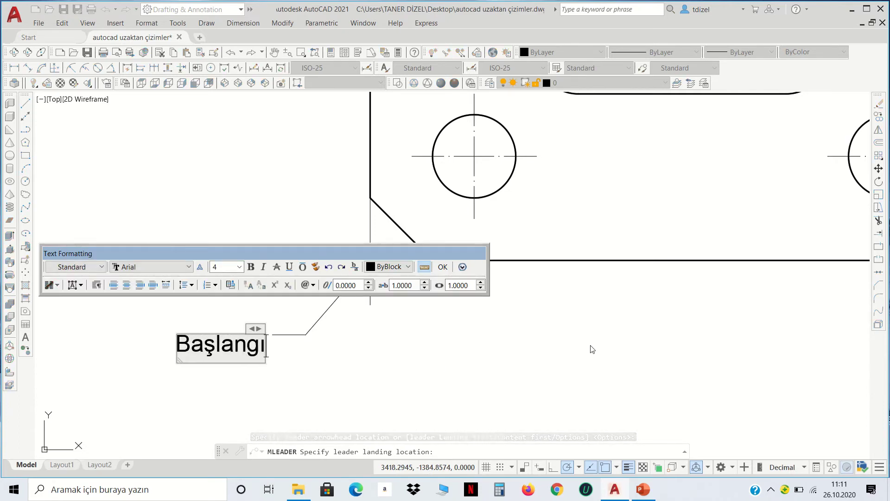
type("ç nokta")
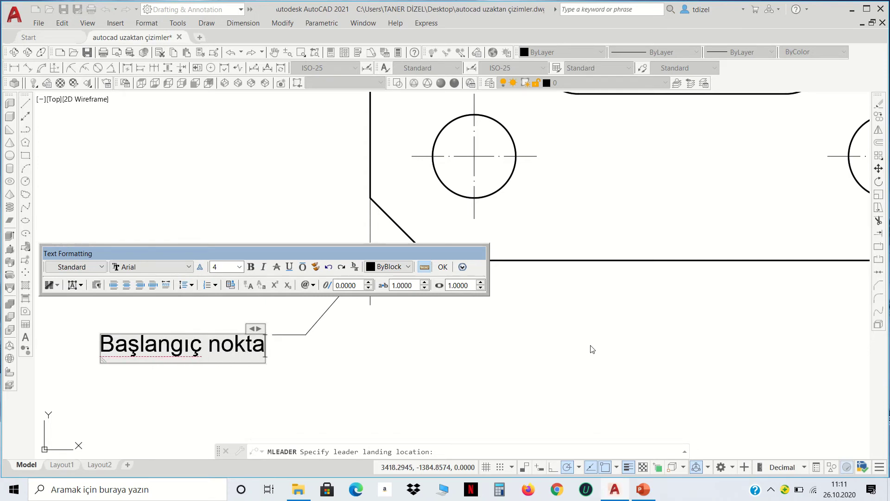
type("sı ()")
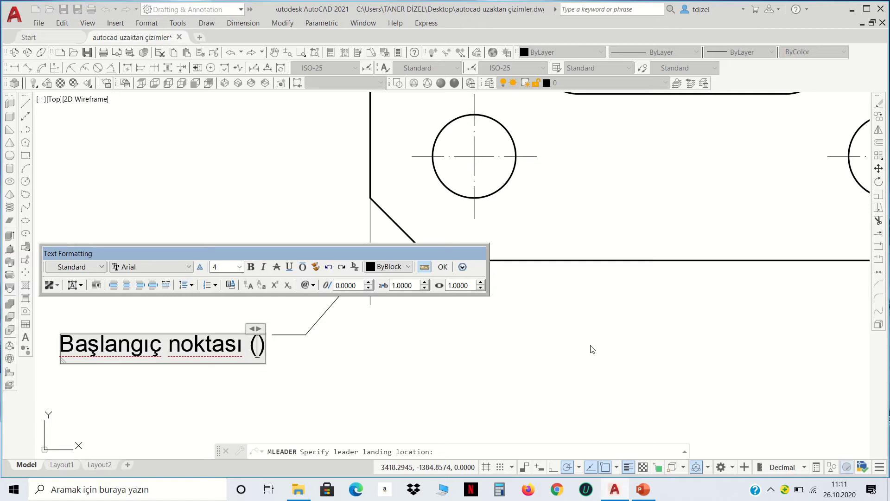
type("1")
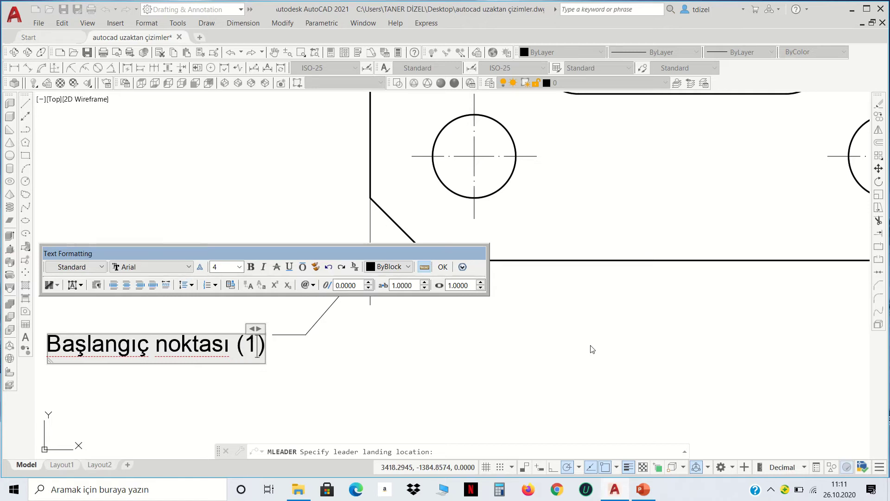
type("30,100")
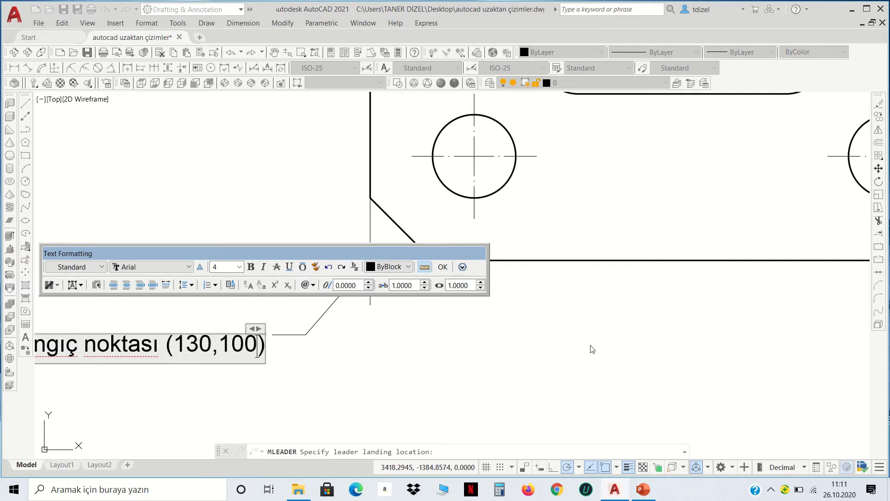
left_click(445, 268)
scroll(465, 302, "down", 2)
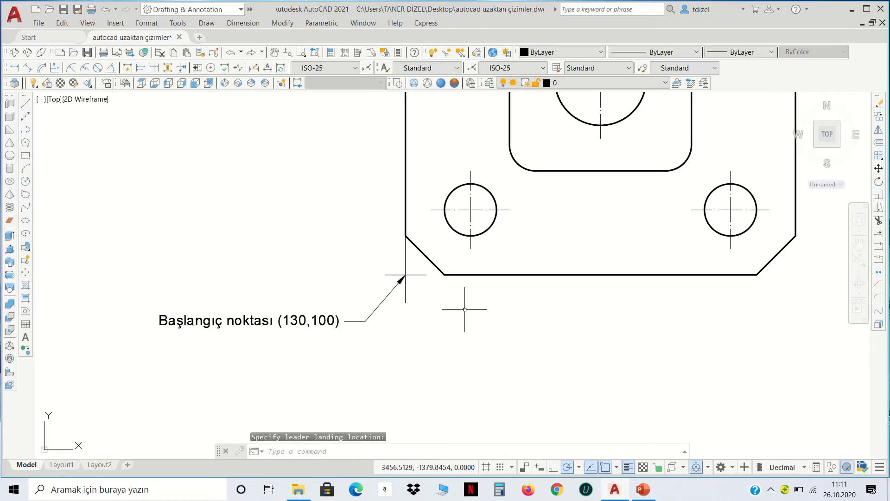
scroll(473, 207, "down", 2)
Add a '15x15 pah' multileader note on the top-left chamfer
middle_click_drag(469, 253, 397, 380)
scroll(388, 197, "up", 4)
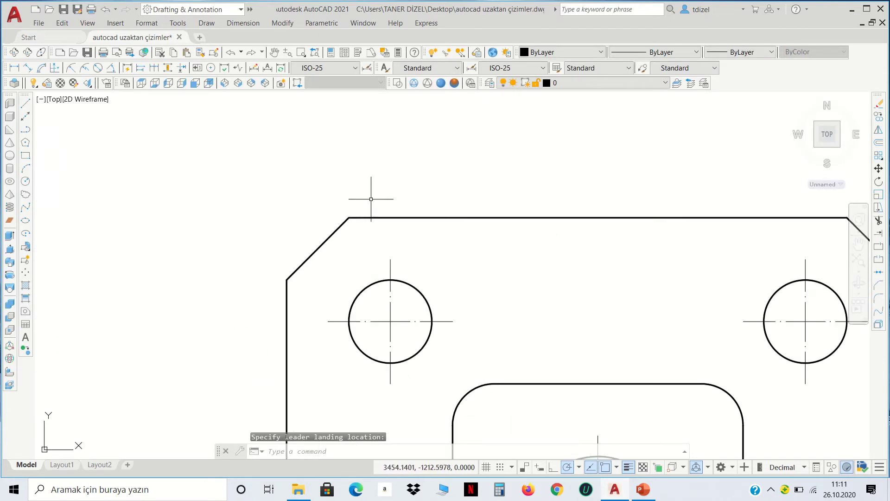
left_click(242, 23)
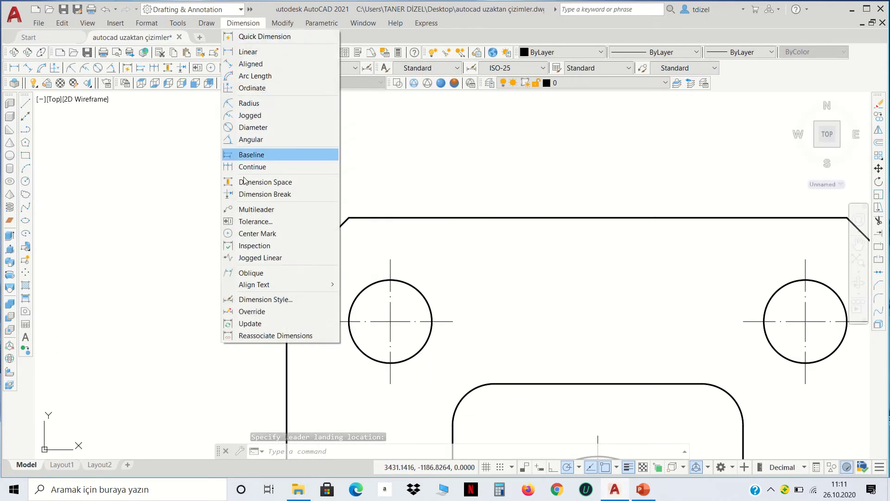
left_click(256, 209)
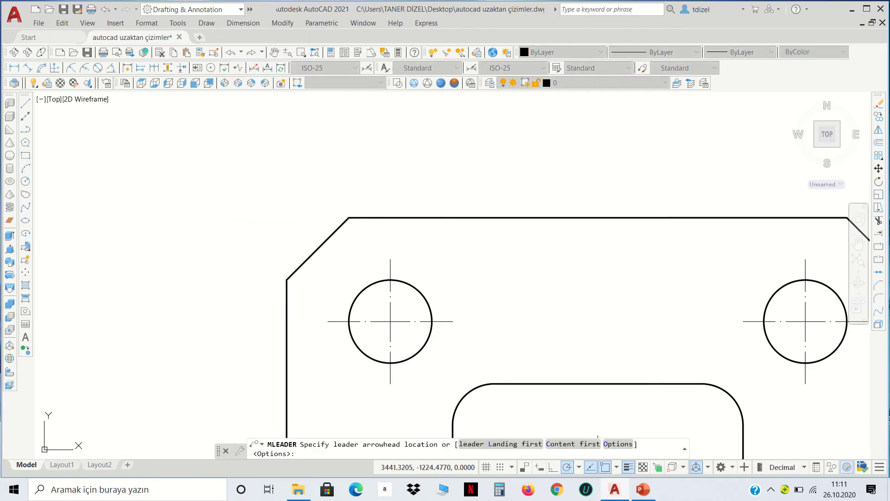
left_click(317, 248)
left_click(254, 157)
type("1")
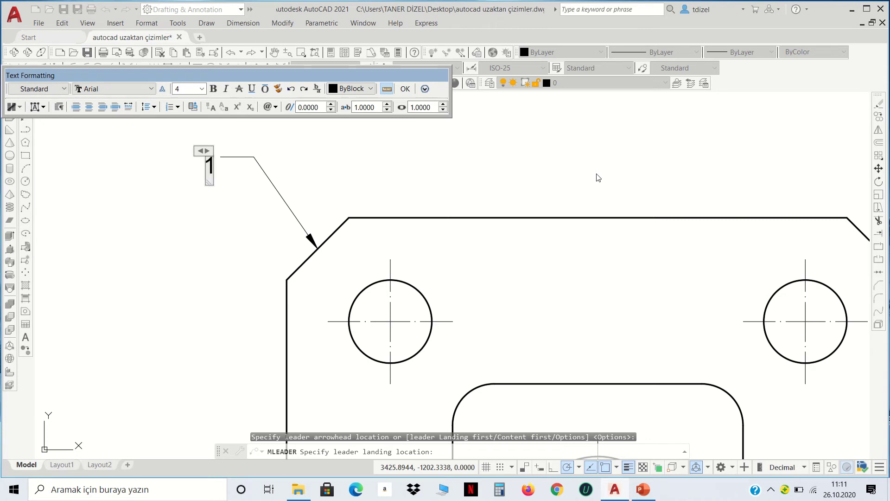
type("5x15")
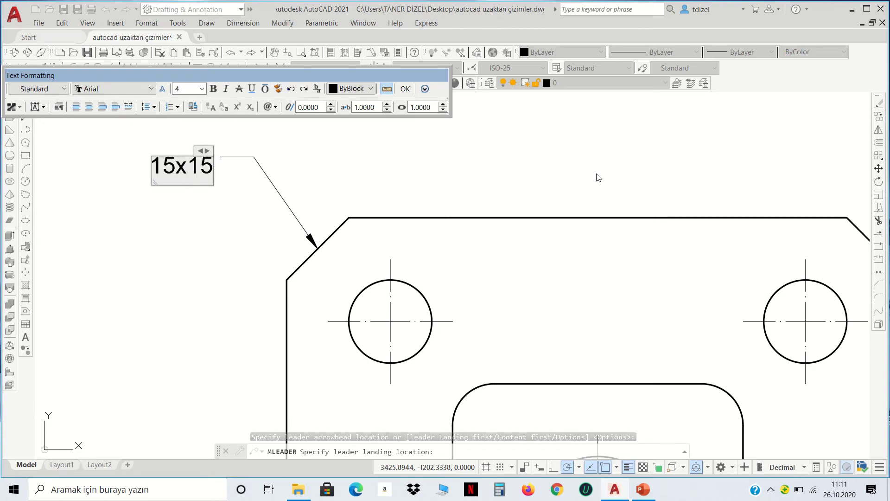
type(" pah")
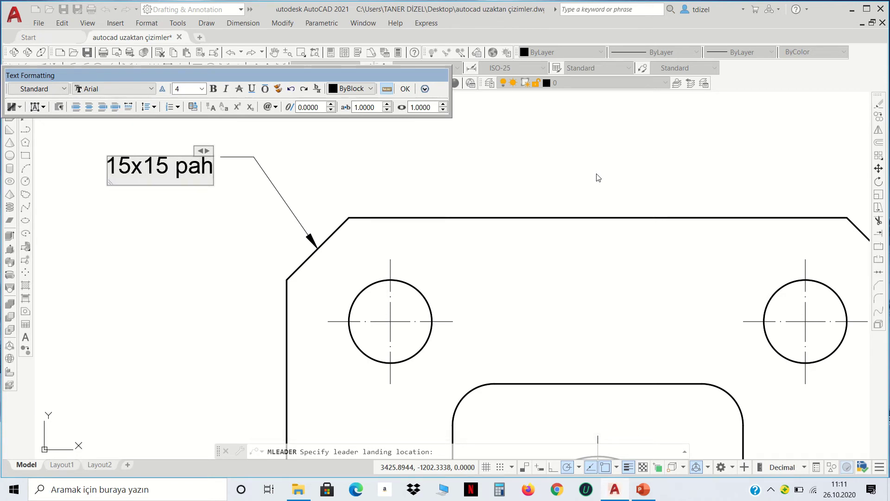
left_click(405, 94)
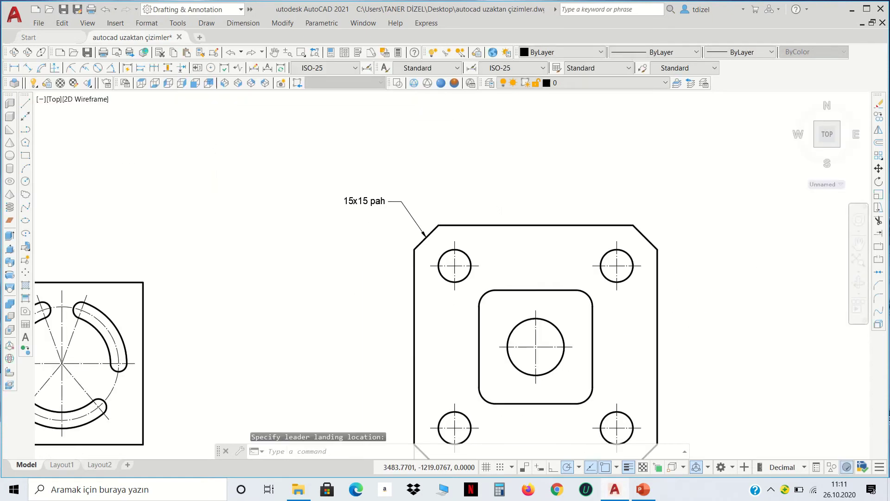
scroll(482, 239, "down", 5)
middle_click_drag(497, 220, 417, 203)
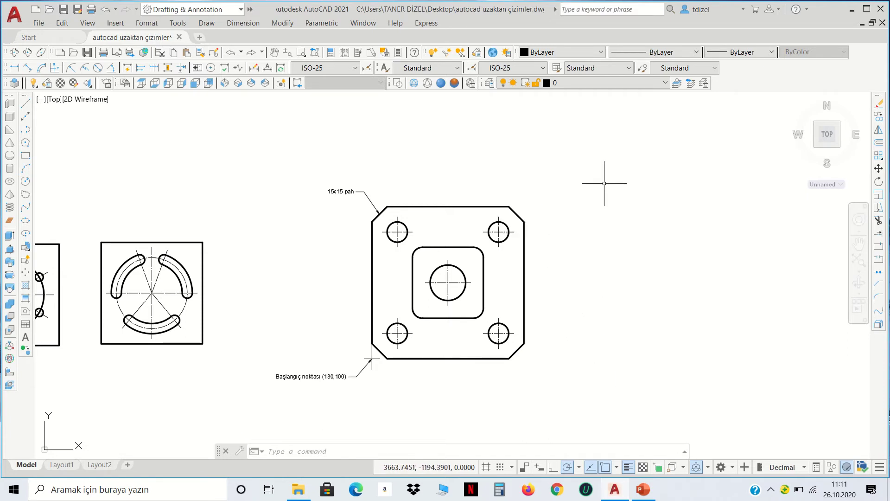
middle_click_drag(654, 286, 455, 290)
scroll(445, 278, "up", 1)
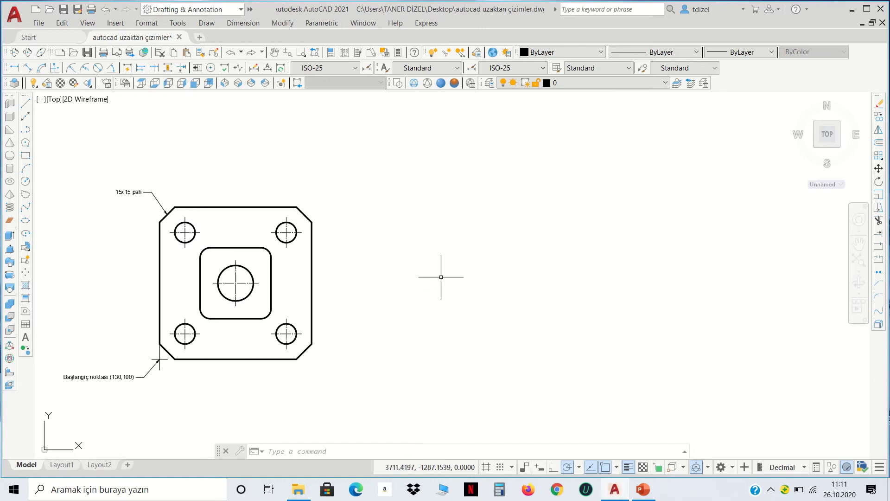
scroll(389, 274, "up", 3)
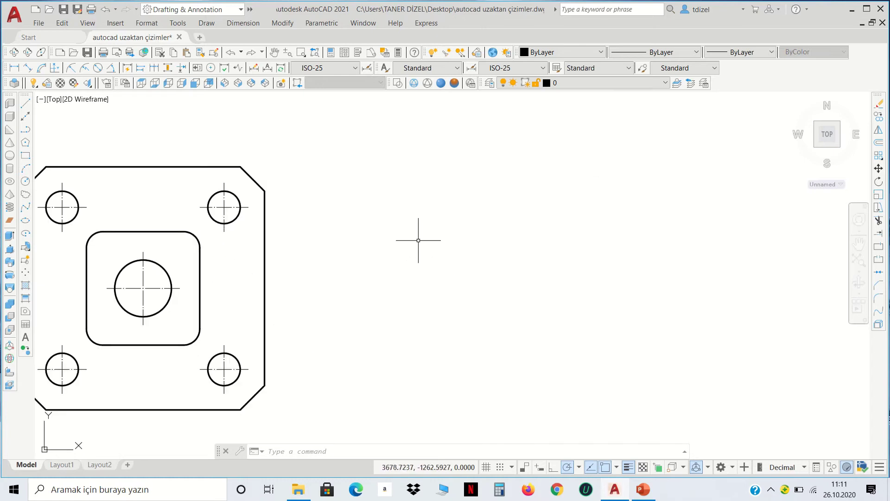
Draw new profile lines: 10 units right, 28 down (replacing a 25), then 60 right
left_click(26, 103)
scroll(583, 227, "up", 2)
middle_click_drag(582, 222, 383, 232)
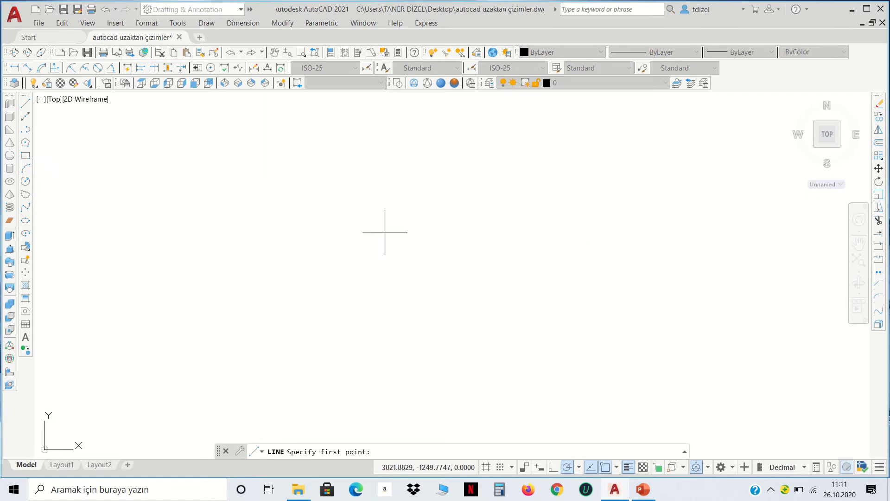
left_click(430, 196)
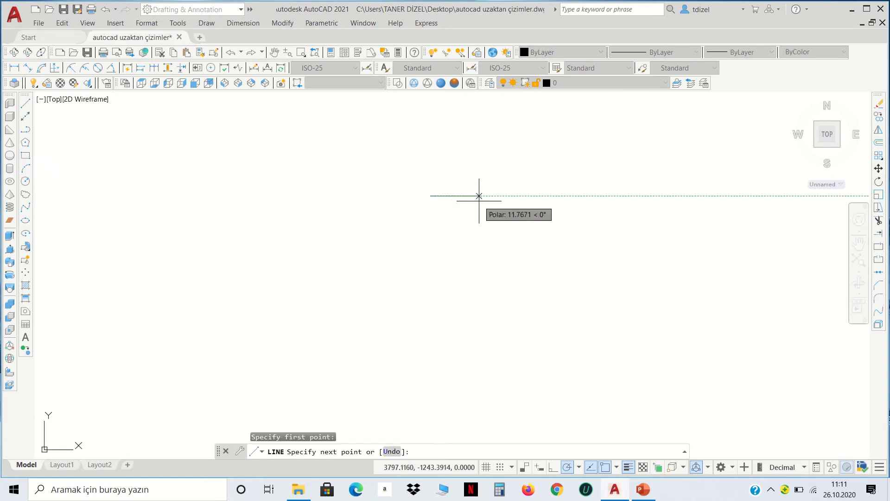
type("10")
key("Return")
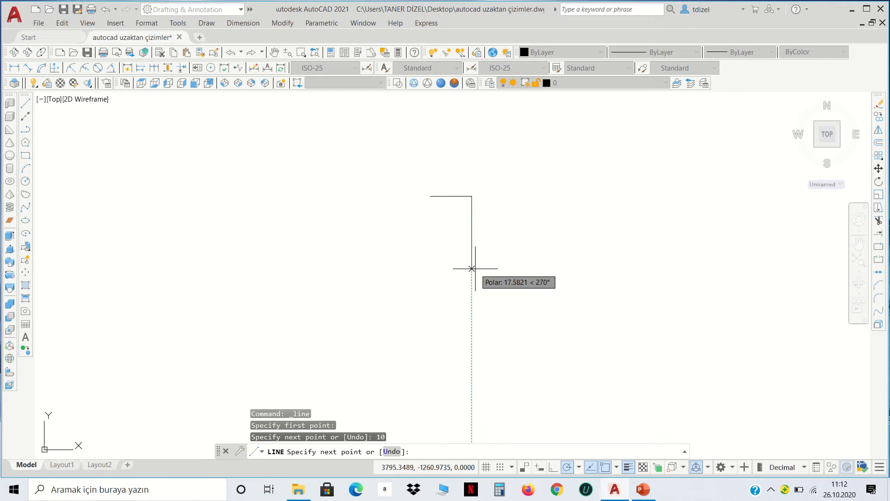
type("25")
key("Return")
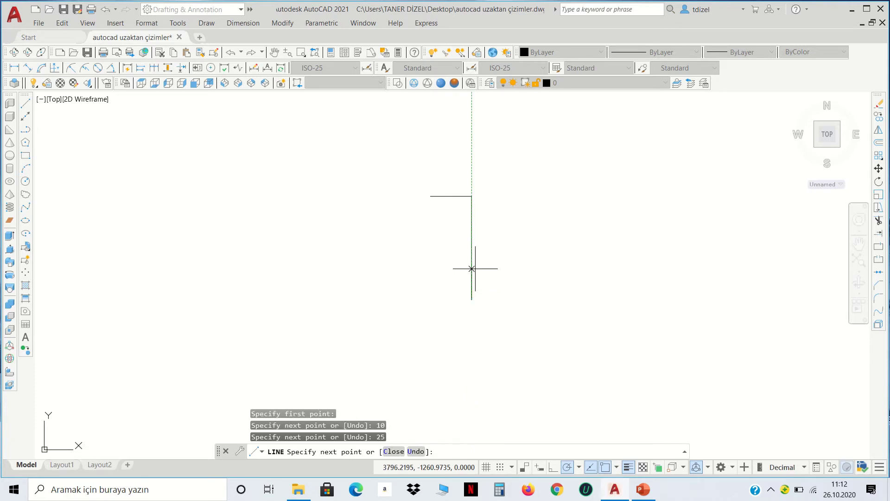
key("ctrl+z")
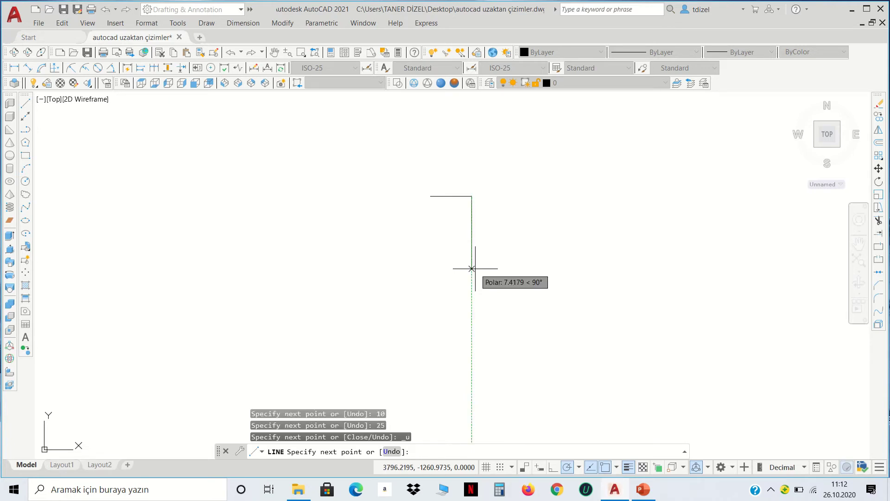
type("28")
key("Return")
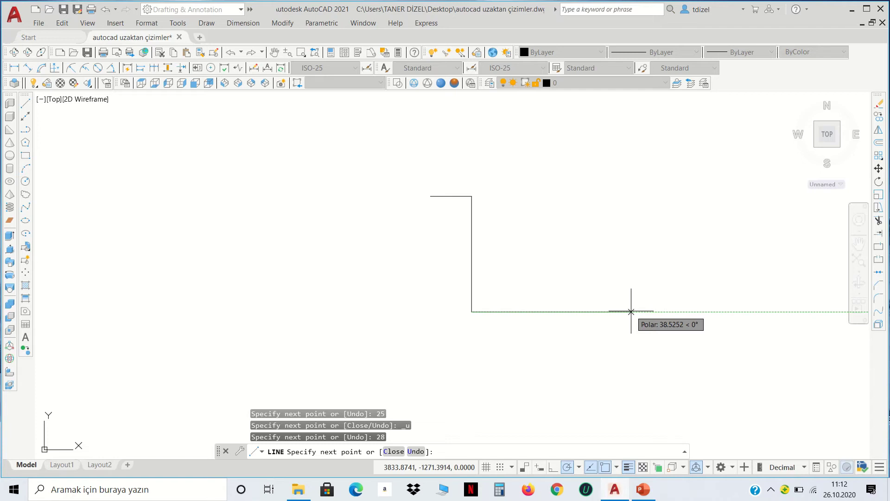
type("60")
key("Return")
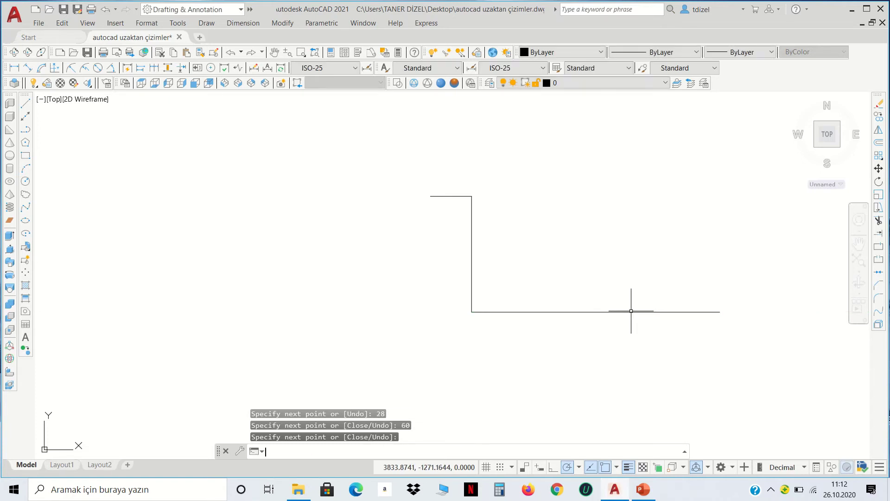
key("Return")
Extend the bottom horizontal line 150 units to the left
left_click(646, 332)
left_click(597, 294)
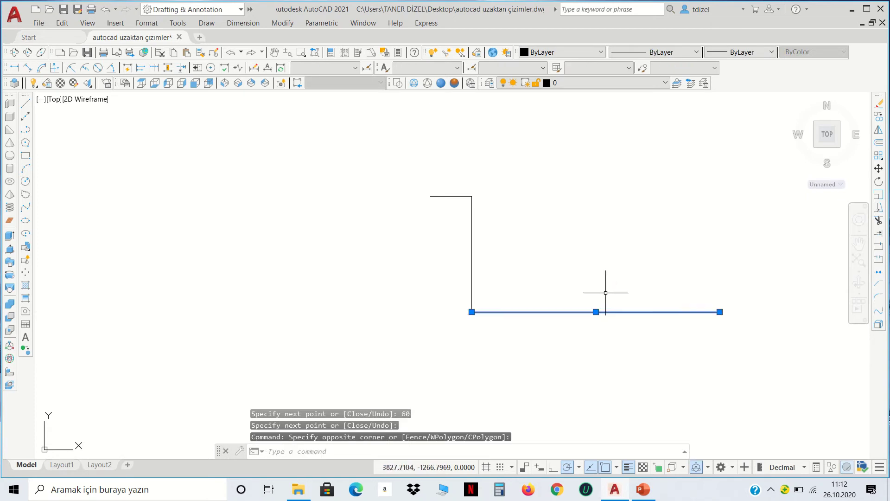
left_click(471, 311)
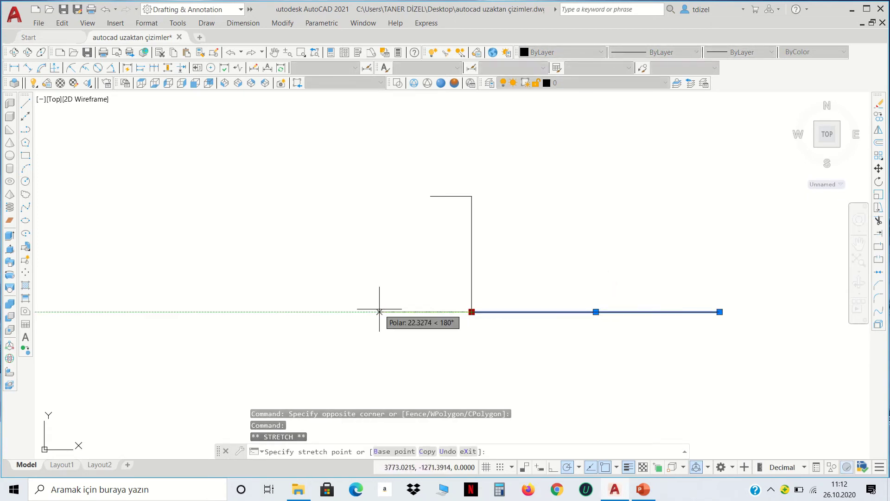
type("150")
key("Return")
scroll(557, 380, "down", 2)
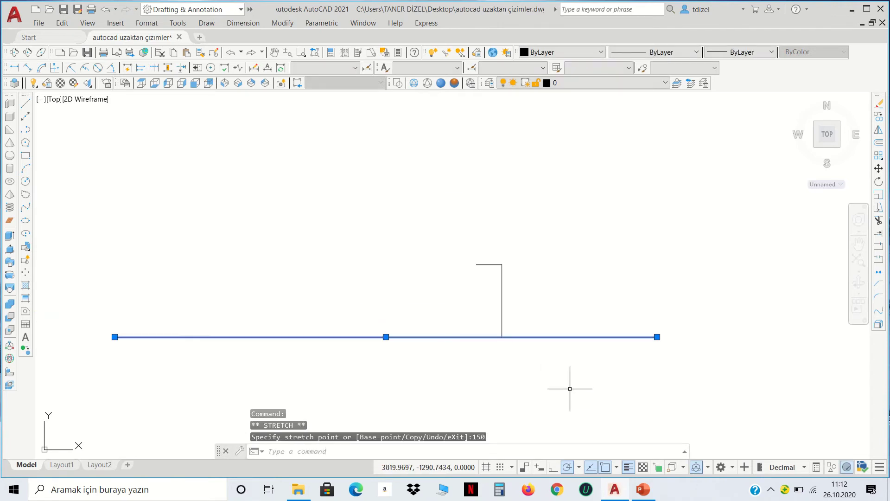
middle_click_drag(560, 373, 525, 350)
key("Escape")
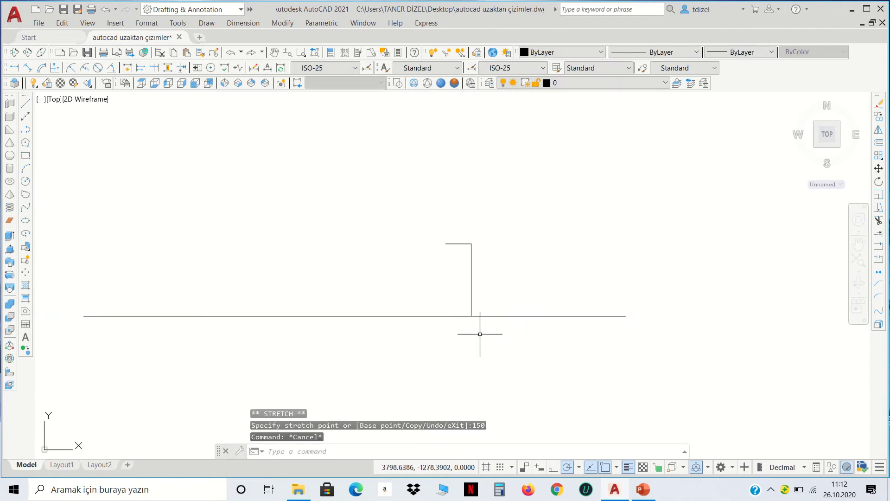
scroll(480, 334, "up", 4)
Extend the vertical line 5 units past its bottom end
left_click_drag(484, 274, 453, 248)
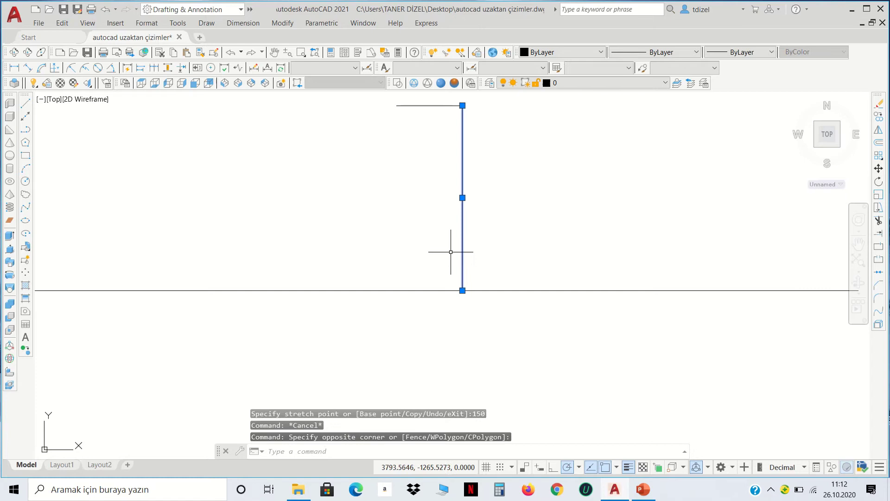
left_click(462, 290)
type("5")
key("Return")
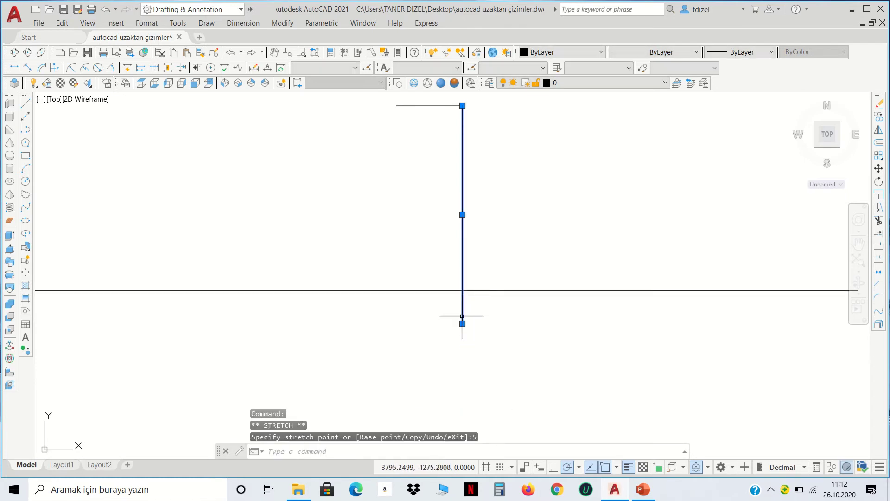
left_click(26, 104)
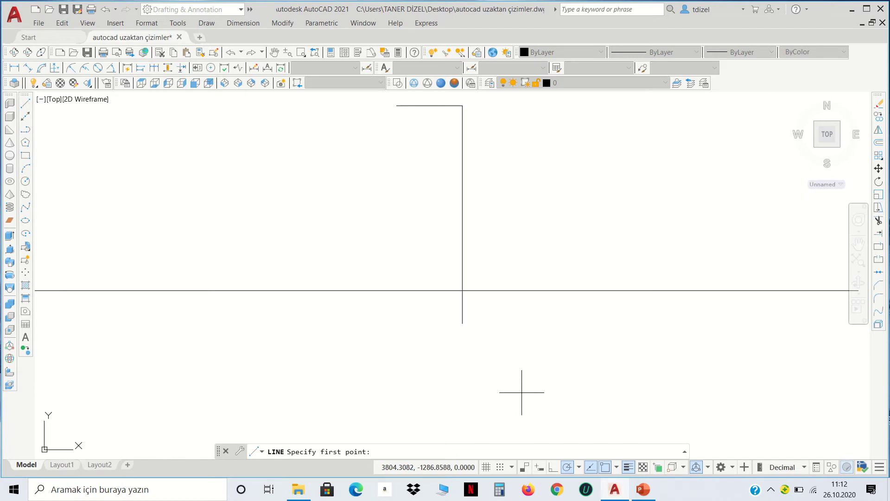
Draw a line from the vertical's bottom end: 10 units left, then 15 up
left_click(463, 323)
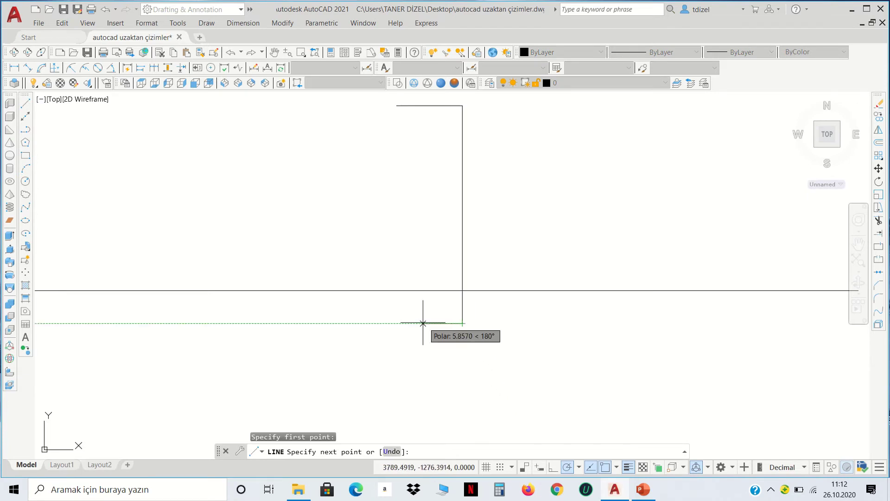
type("0")
key("Return")
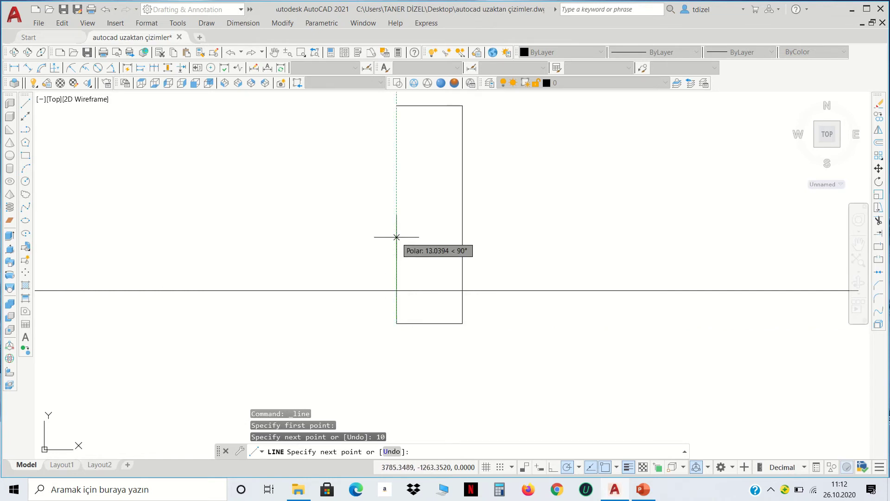
type("5")
key("Return")
key("Return")
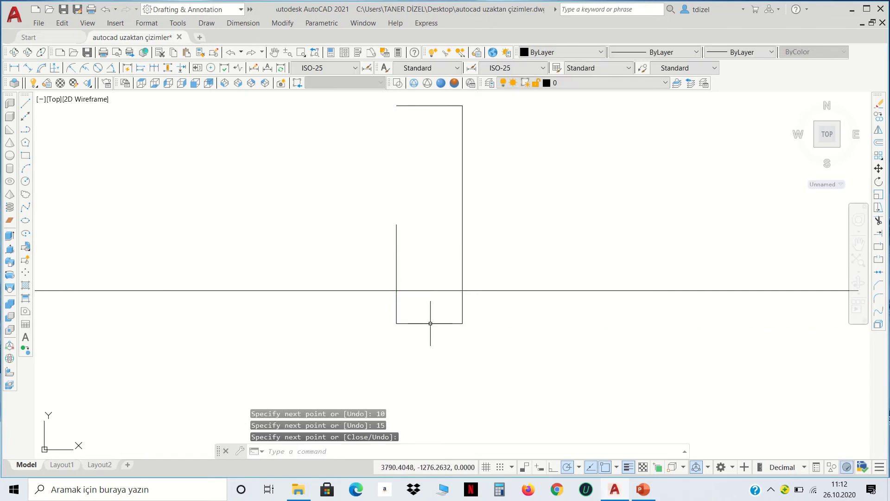
scroll(392, 332, "up", 2)
Extend the short horizontal line 15 units left and shorten its right end by 2
left_click(439, 321)
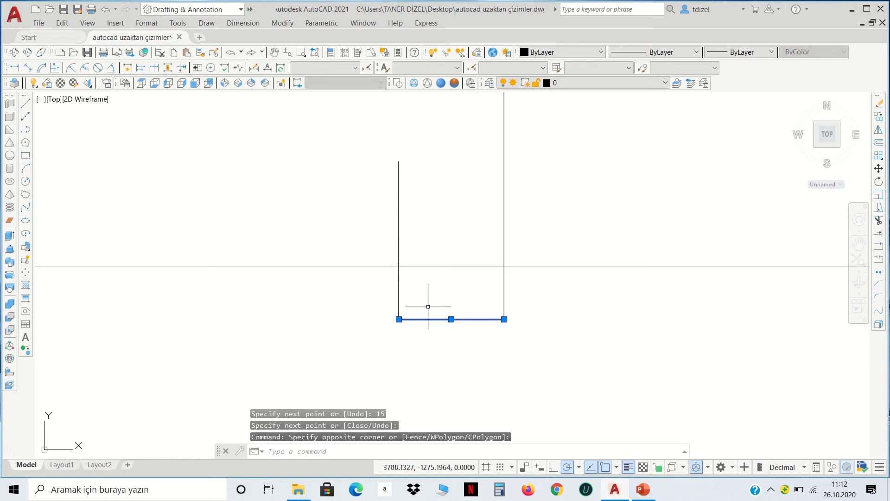
left_click(399, 319)
type("15")
key("Return")
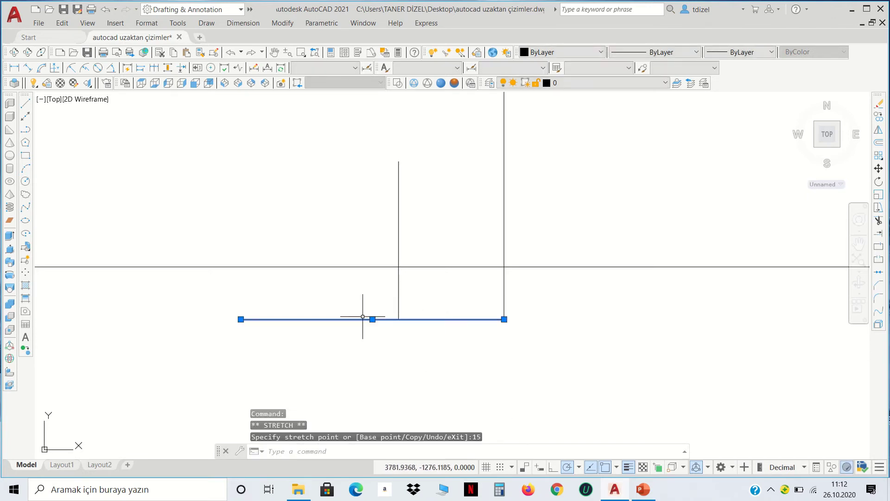
left_click(504, 319)
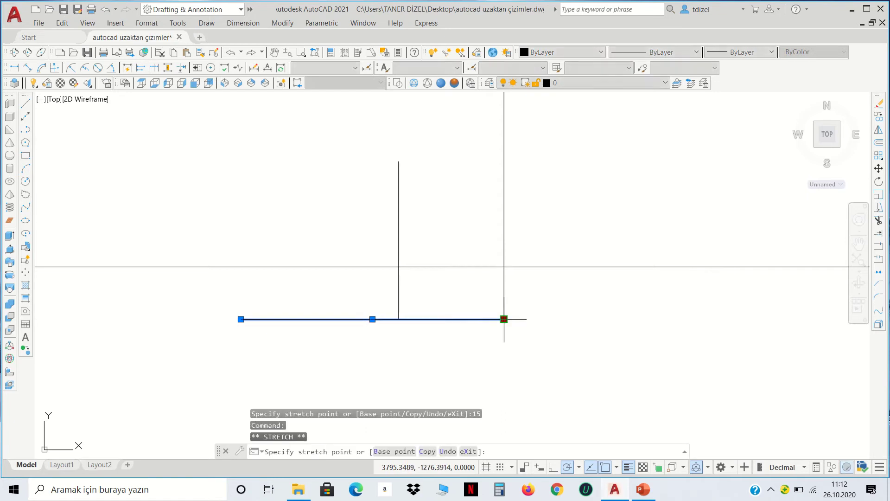
key("Escape")
key("Escape")
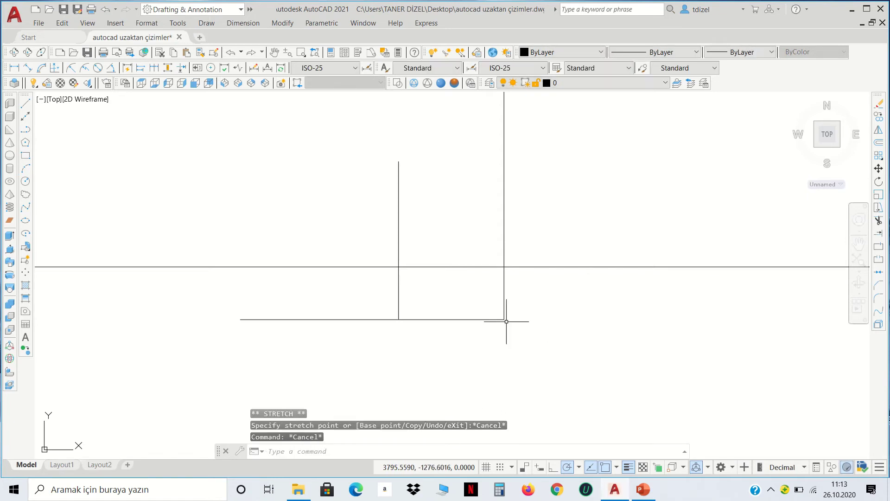
left_click(498, 319)
left_click(503, 319)
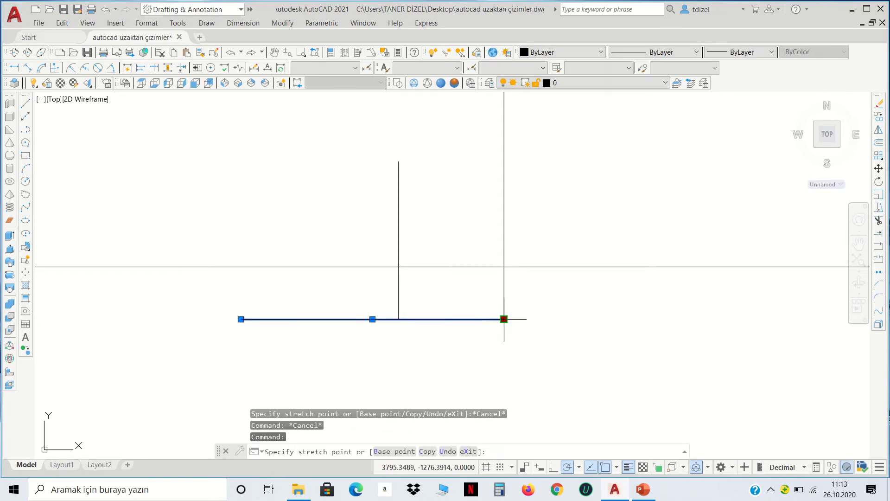
type("2")
key("Return")
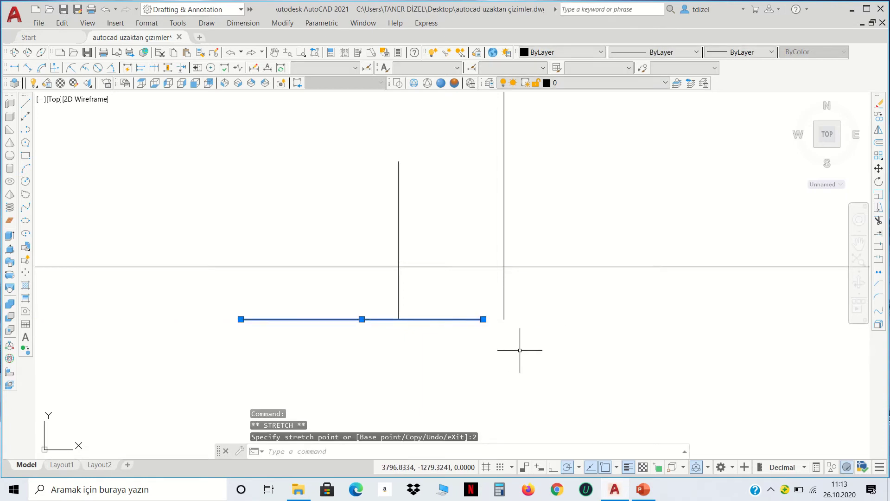
key("Escape")
Extend the short vertical line 8 units downward
left_click(411, 284)
left_click(379, 275)
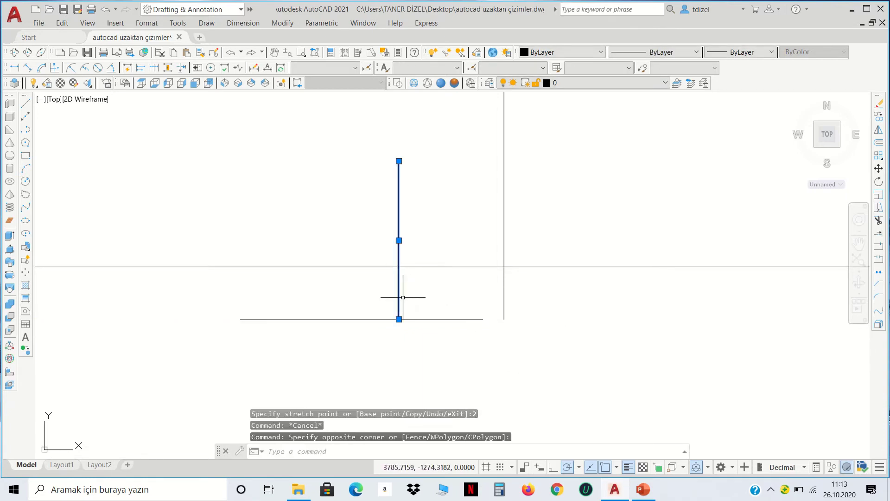
left_click(399, 320)
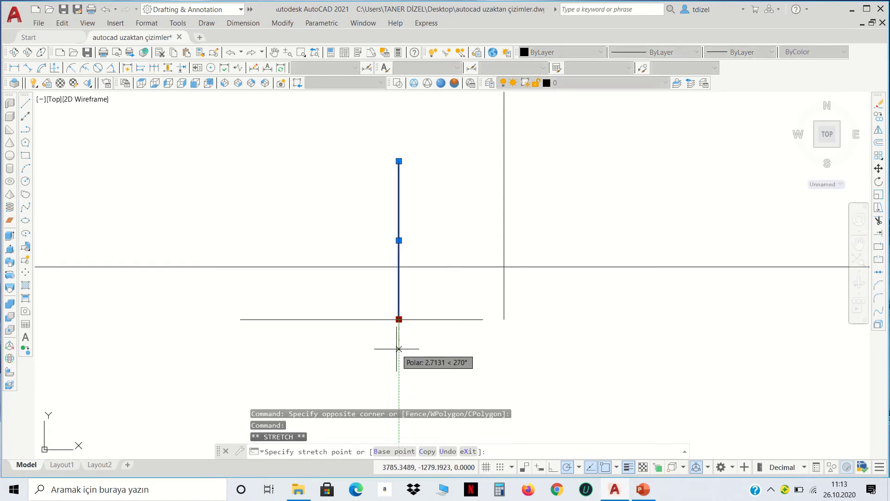
type("8")
key("Return")
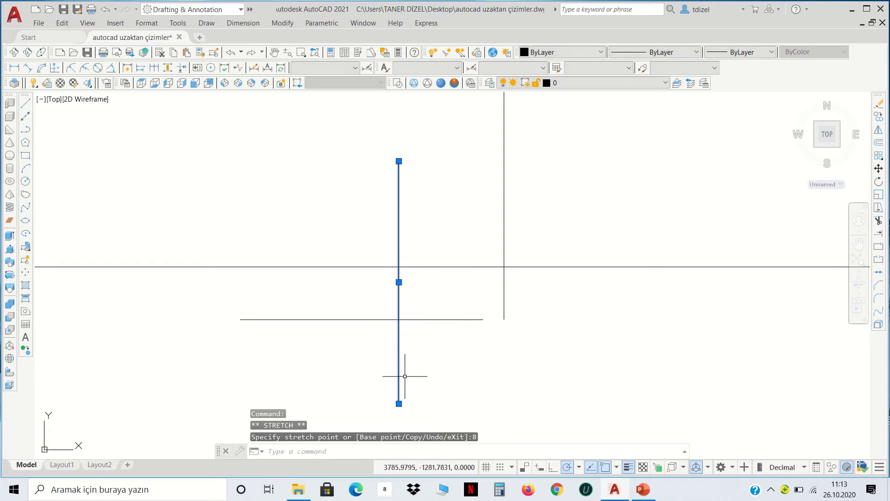
key("Escape")
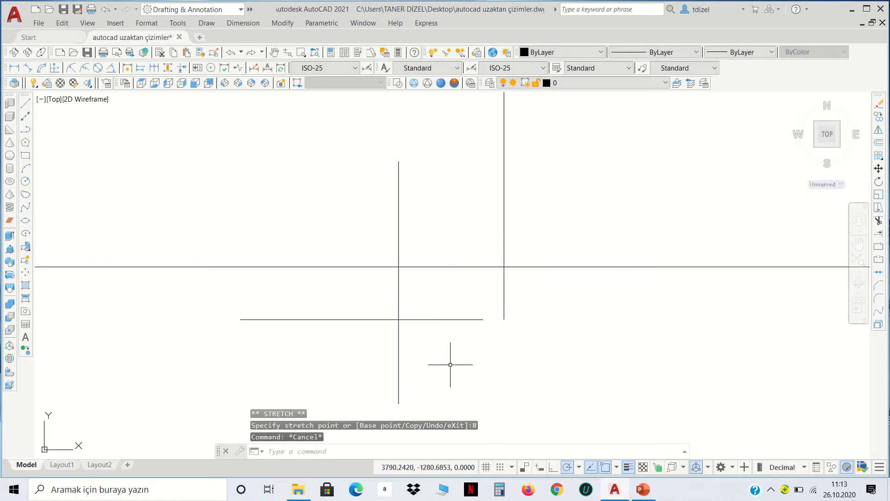
Extend the long vertical centerline 15 units downward
scroll(451, 365, "down", 2)
middle_click_drag(467, 346, 421, 279)
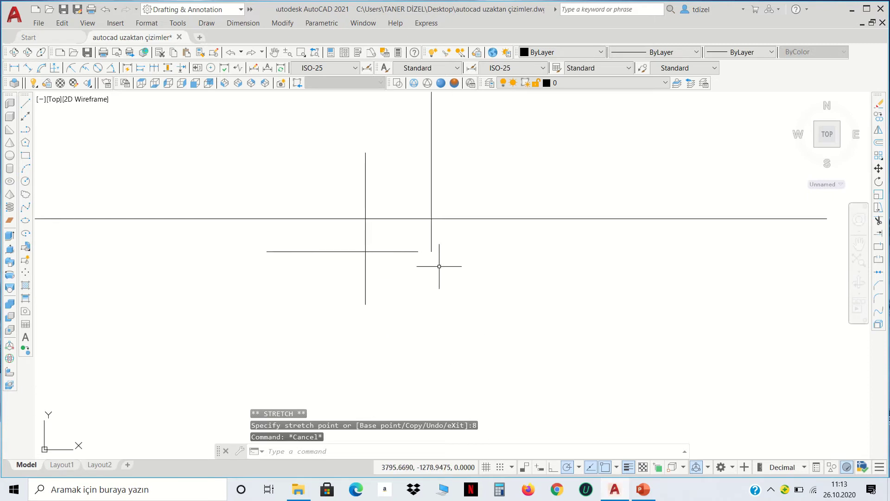
scroll(448, 239, "up", 2)
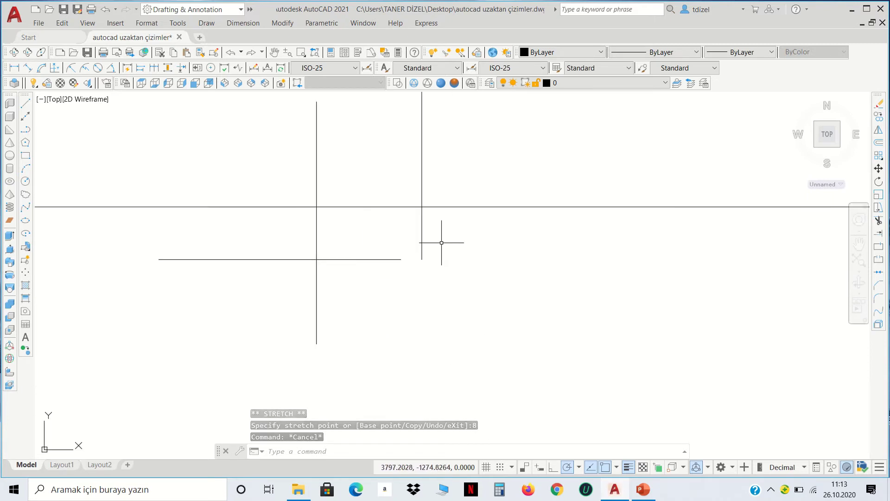
left_click(422, 256)
left_click(422, 259)
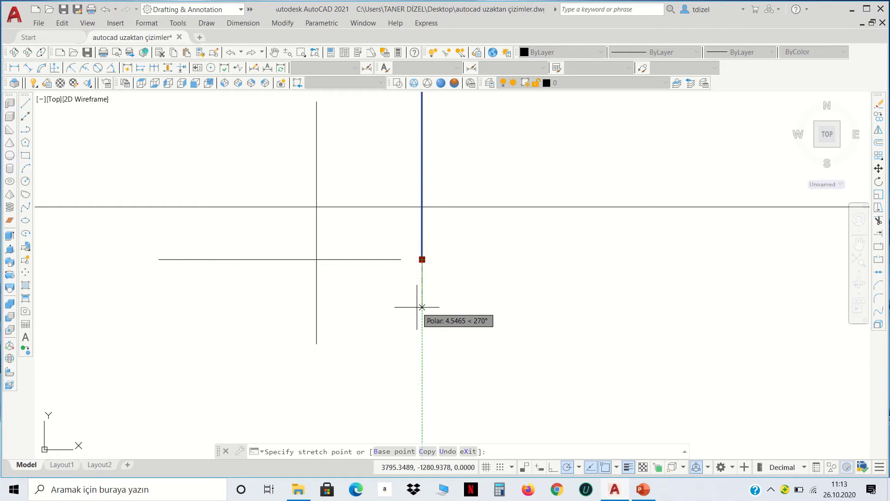
type("15")
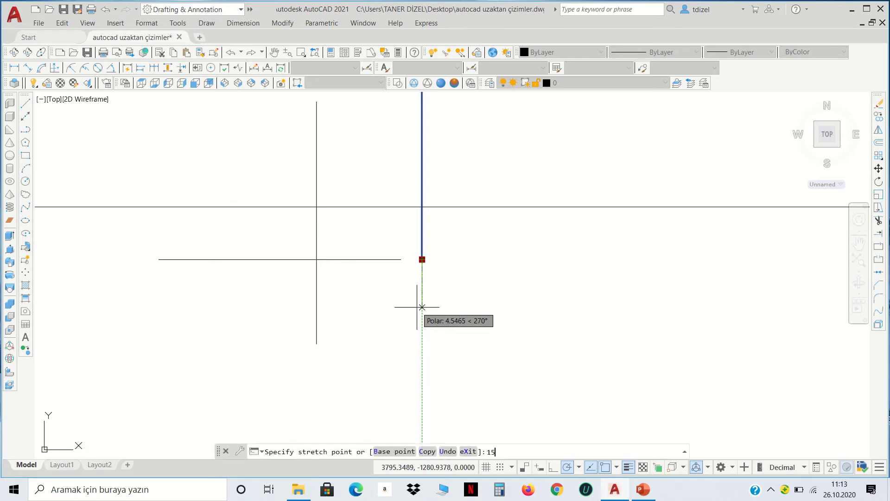
key("Return")
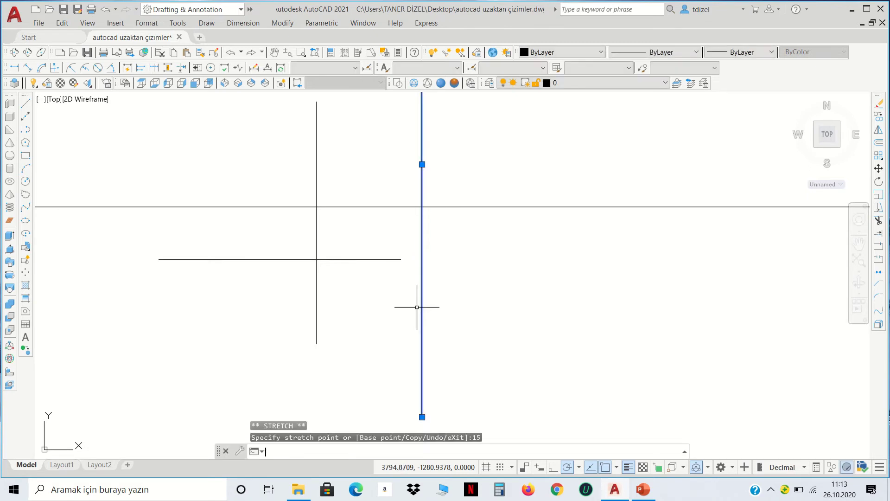
scroll(418, 306, "down", 2)
middle_click_drag(441, 312, 410, 219)
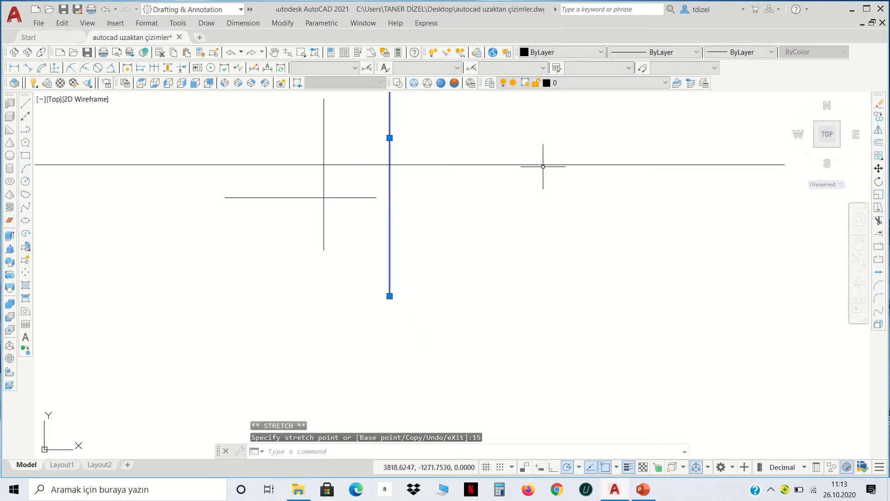
Draw a 60-unit horizontal line from the centerline's end and extend it 15 units left
left_click(27, 105)
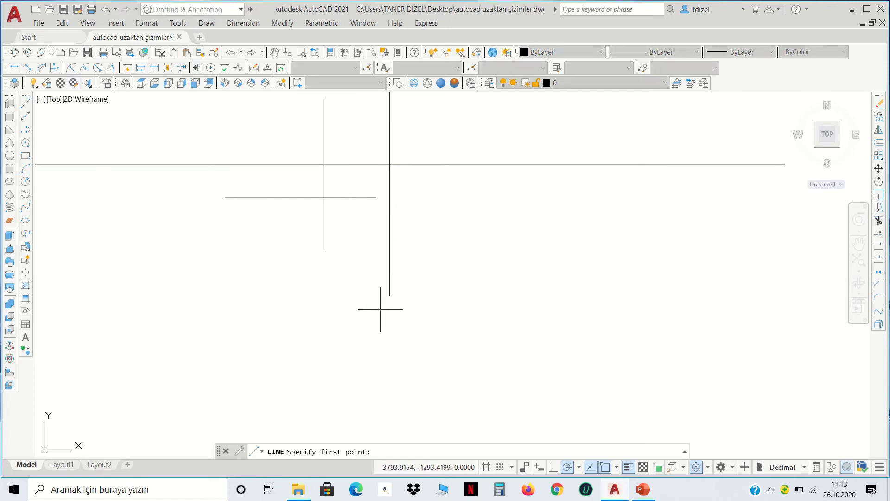
left_click(390, 296)
type("6")
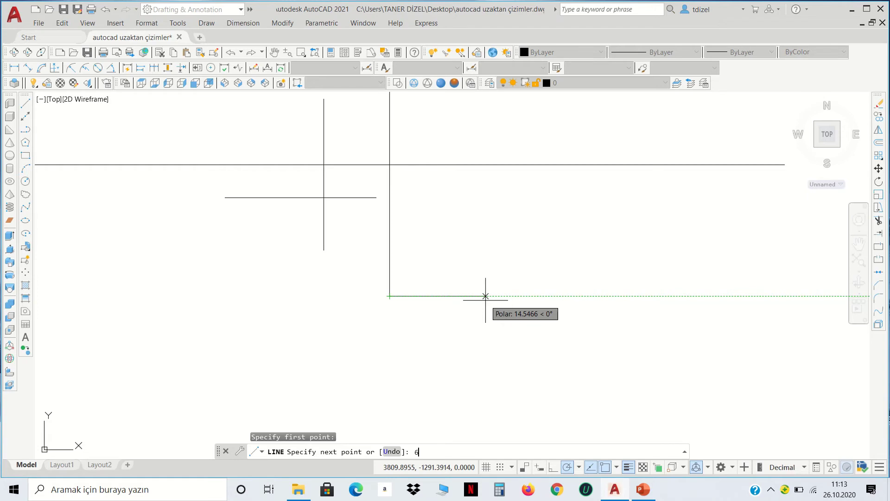
type("0")
key("Return")
key("Return")
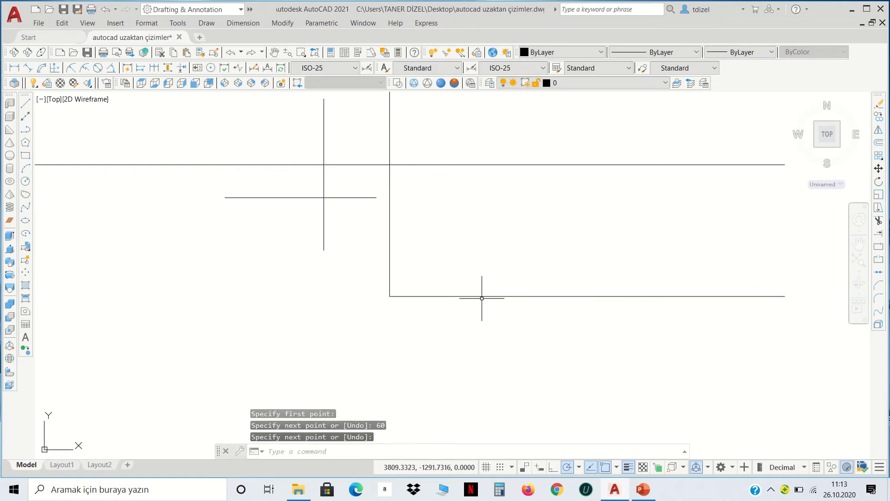
left_click(482, 297)
left_click(389, 296)
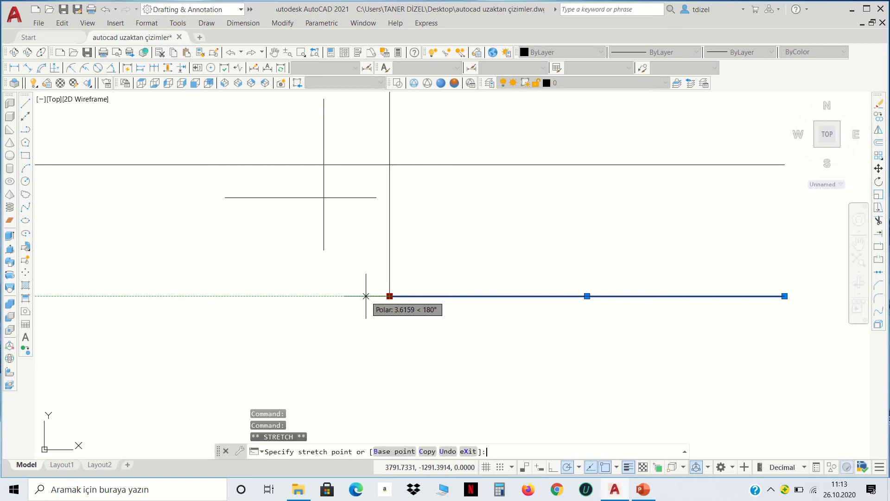
type("15")
key("Return")
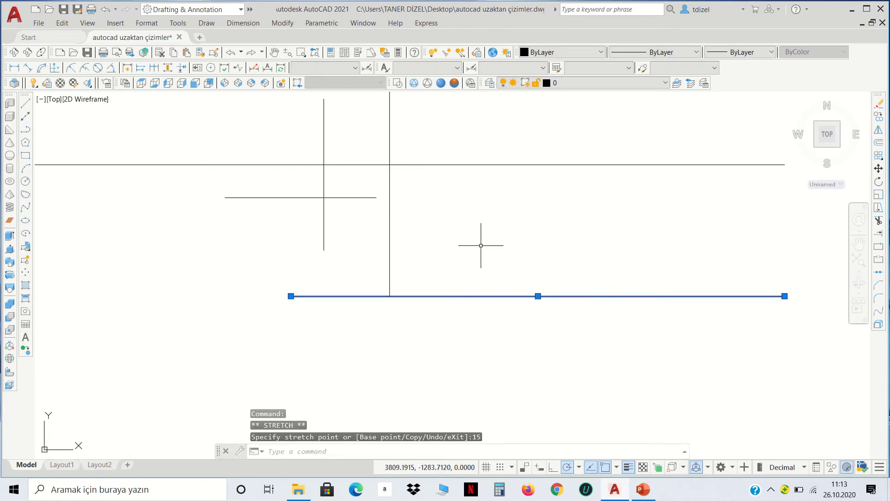
key("Escape")
Extend the vertical centerline 29 units down past the lower horizontal line
left_click(421, 249)
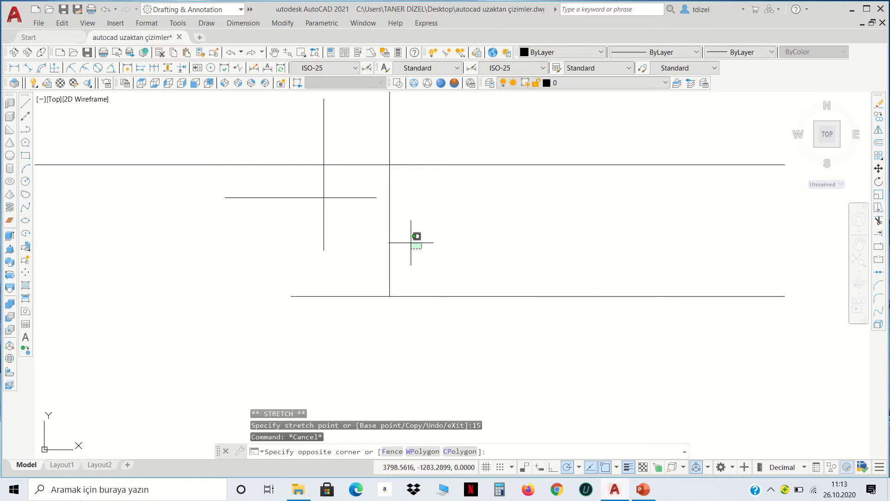
left_click(390, 219)
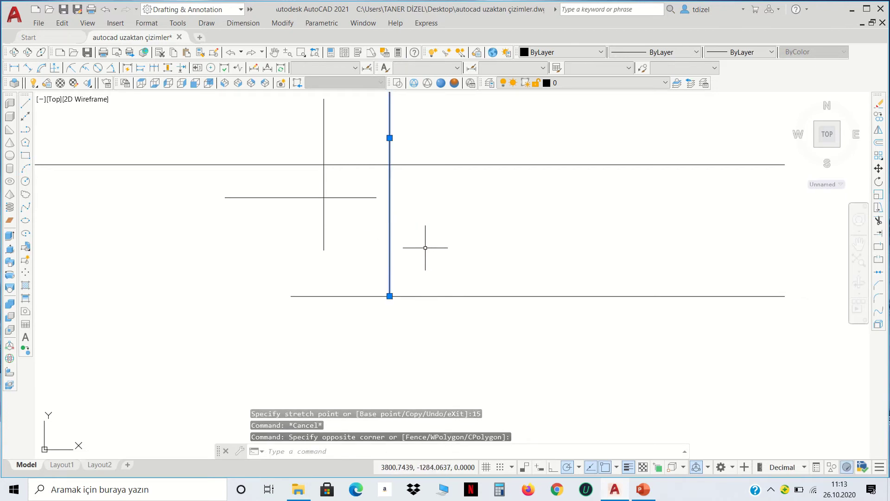
middle_click_drag(425, 248, 415, 155)
scroll(418, 231, "down", 2)
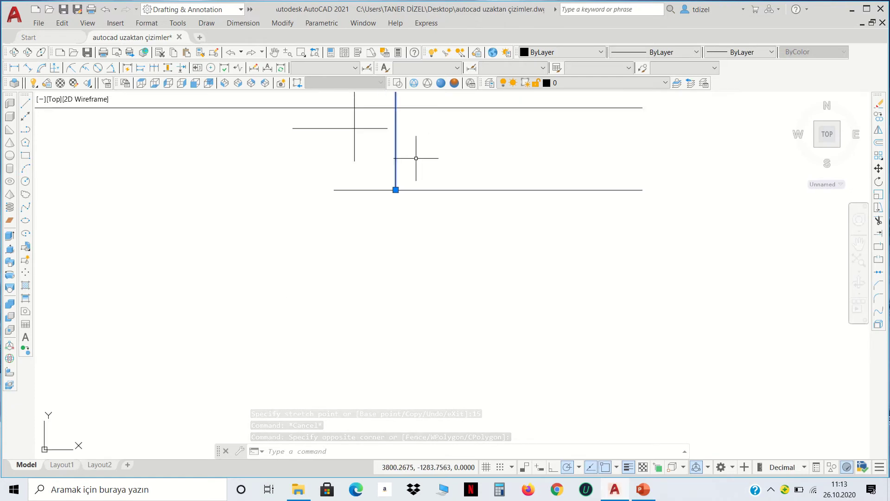
left_click(395, 189)
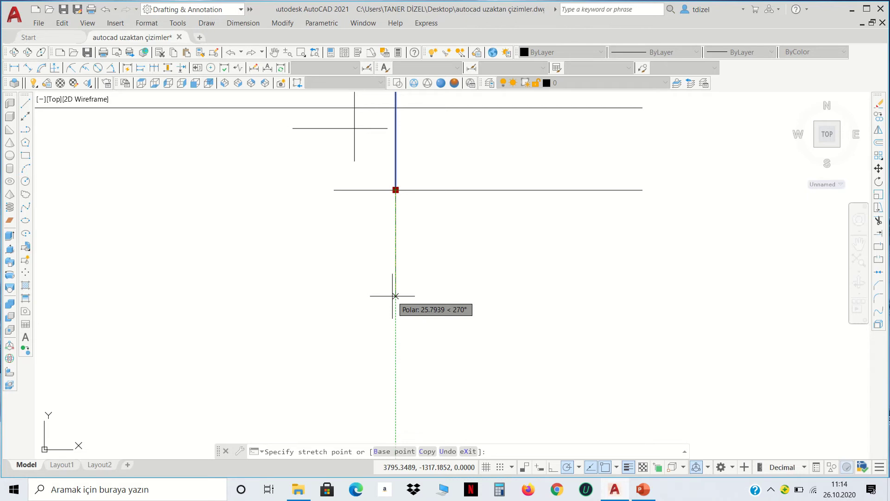
type("29")
key("Return")
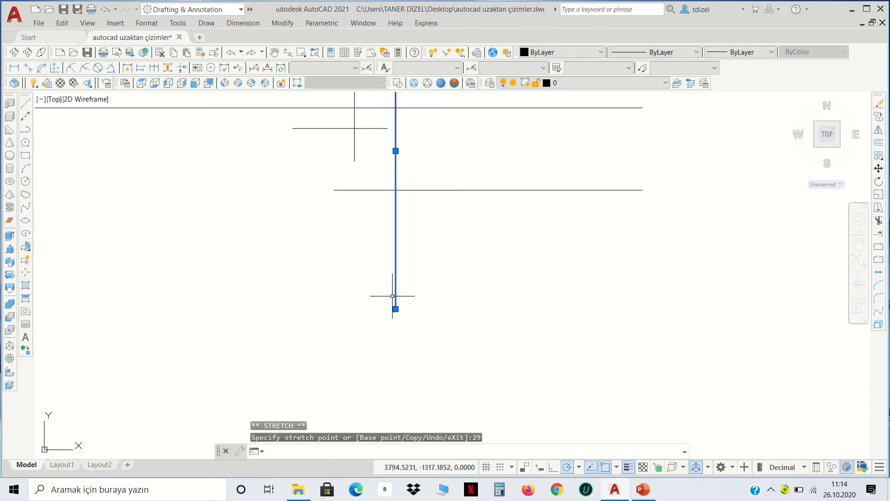
Draw a 5-unit horizontal line from the vertical centreline's lower end
left_click(25, 103)
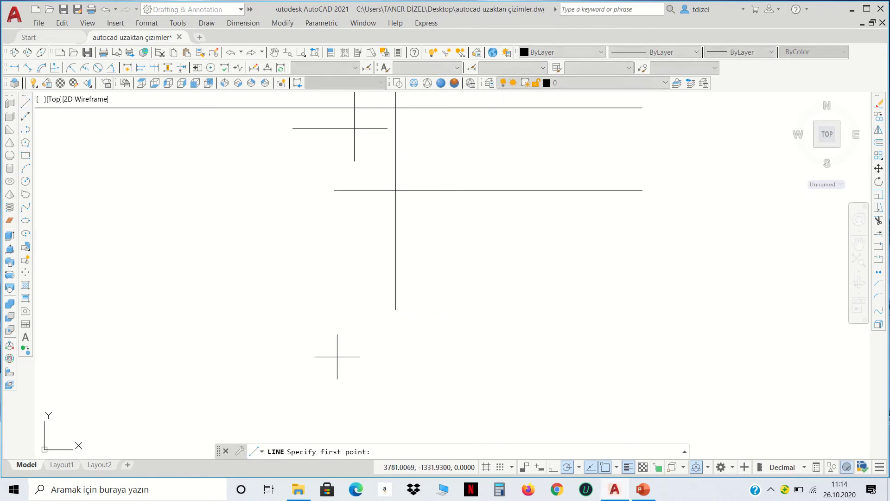
left_click(395, 308)
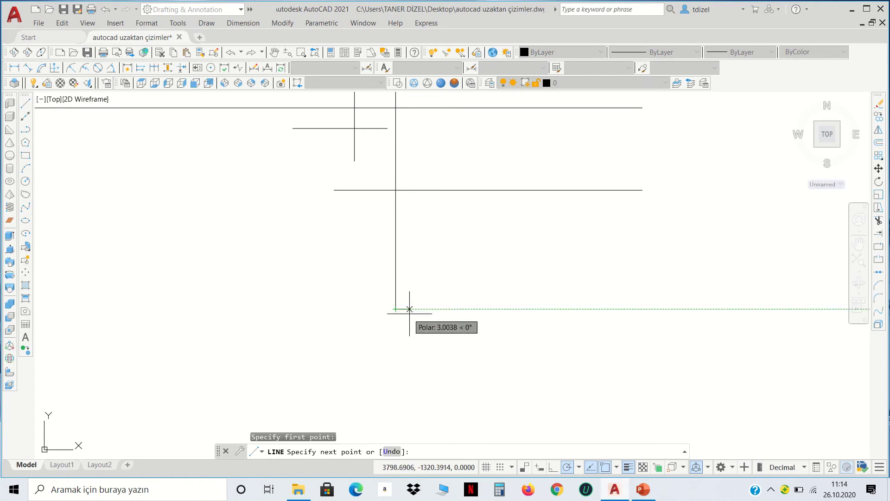
type("5")
key("Return")
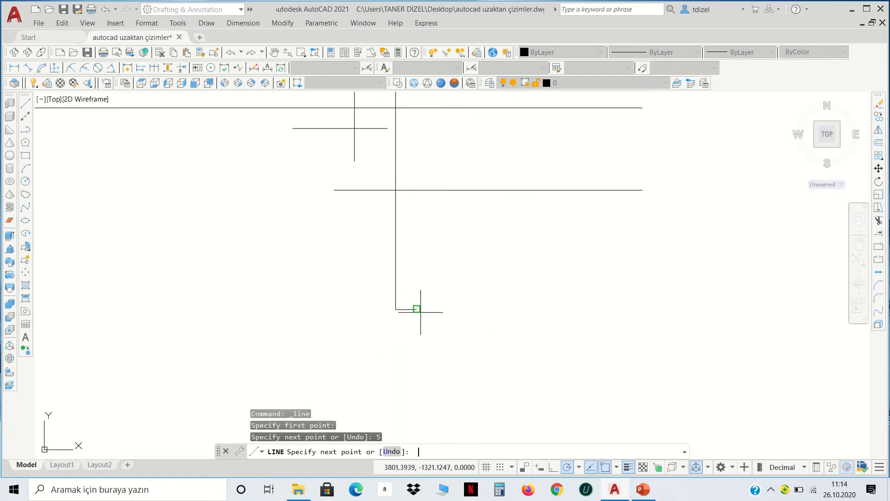
key("Return")
Grip-stretch the short horizontal line's left end 5 units further left
left_click(415, 311)
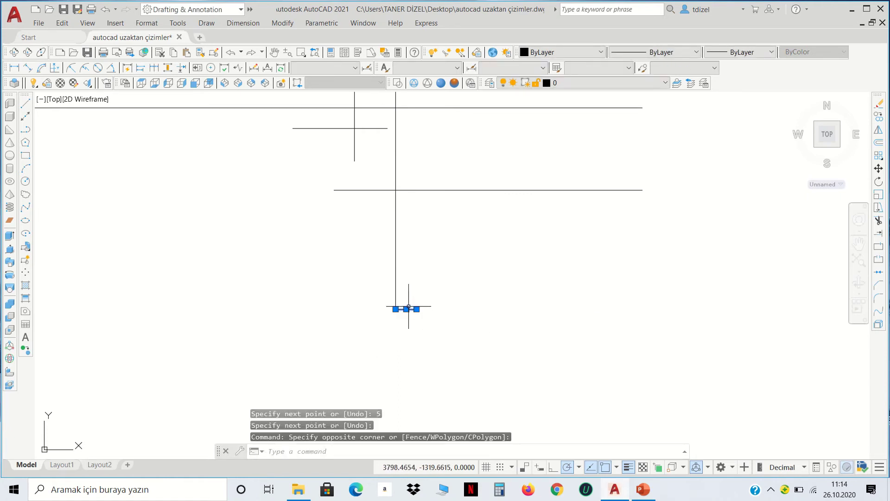
scroll(417, 309, "up", 2)
left_click(380, 309)
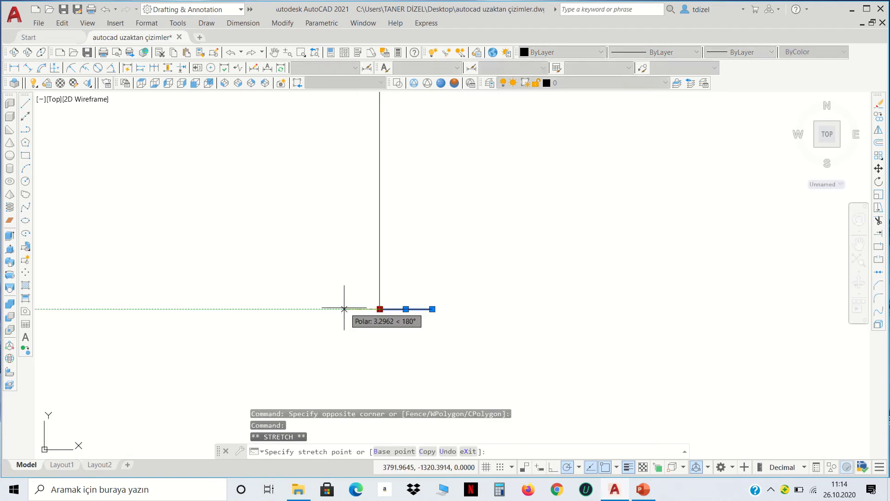
type("5")
key("Return")
key("Escape")
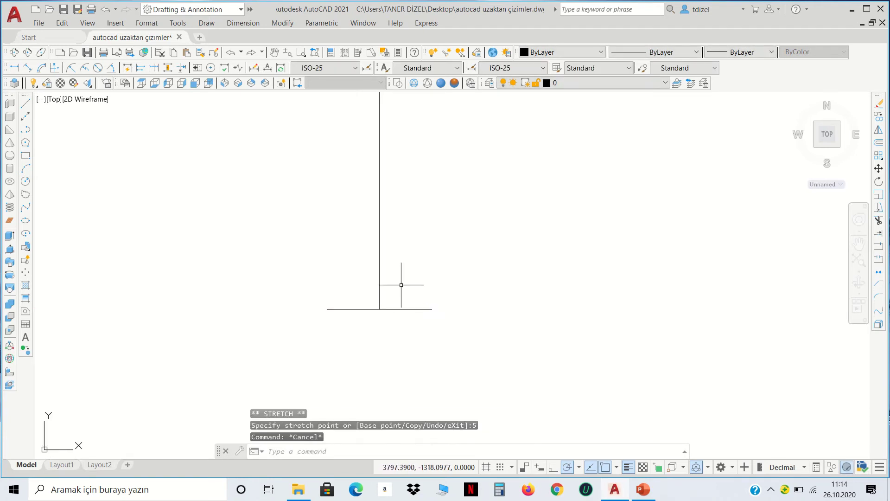
Extend the vertical centreline's bottom end 5 units below the horizontal line
left_click(404, 285)
left_click(370, 256)
left_click(380, 309)
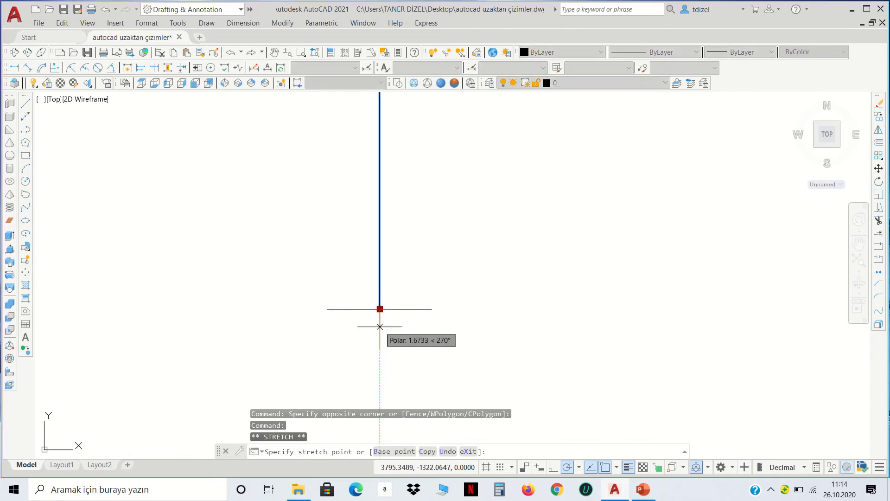
type("5")
key("Return")
key("Escape")
scroll(527, 360, "down", 4)
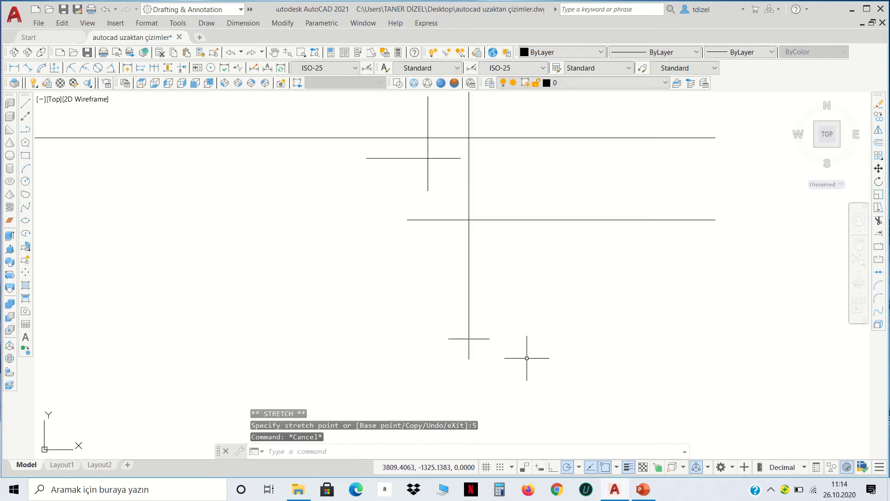
scroll(527, 360, "down", 2)
mouse_move(541, 338)
middle_mouse_down()
mouse_move(500, 318)
mouse_move(483, 326)
middle_mouse_up()
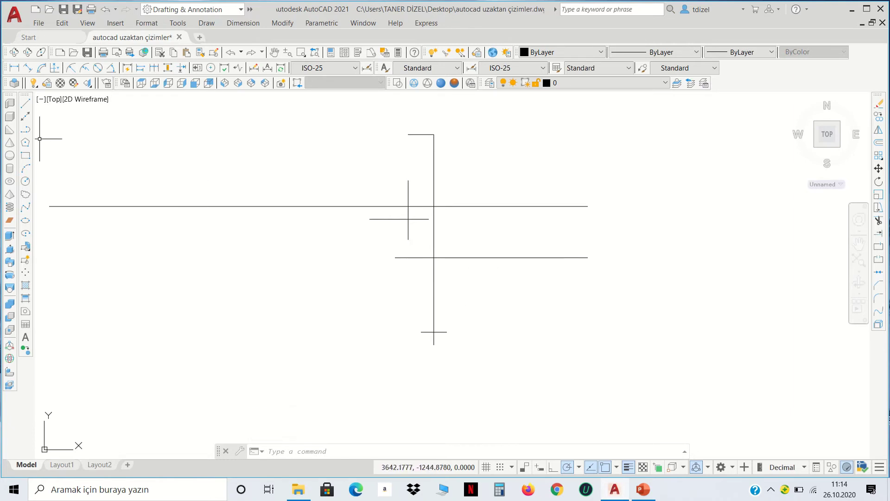
Draw a radius-50 circle centred on the lower centreline intersection
left_click(25, 182)
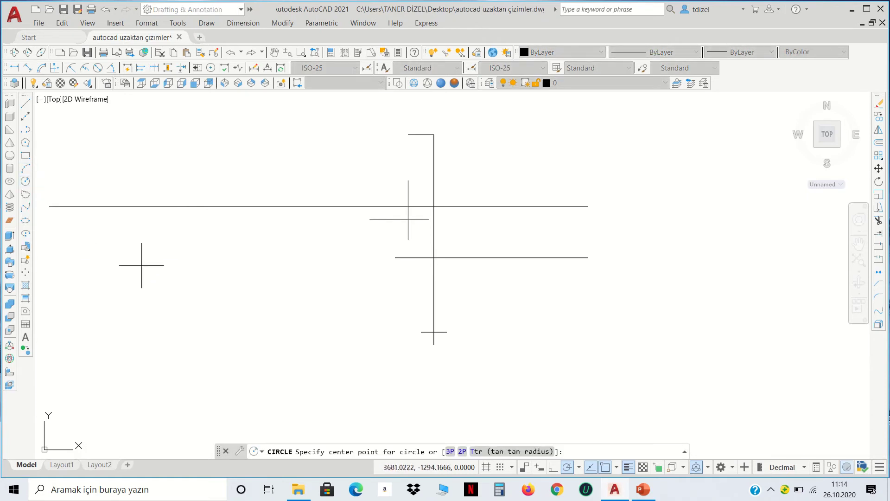
scroll(451, 282, "up", 2)
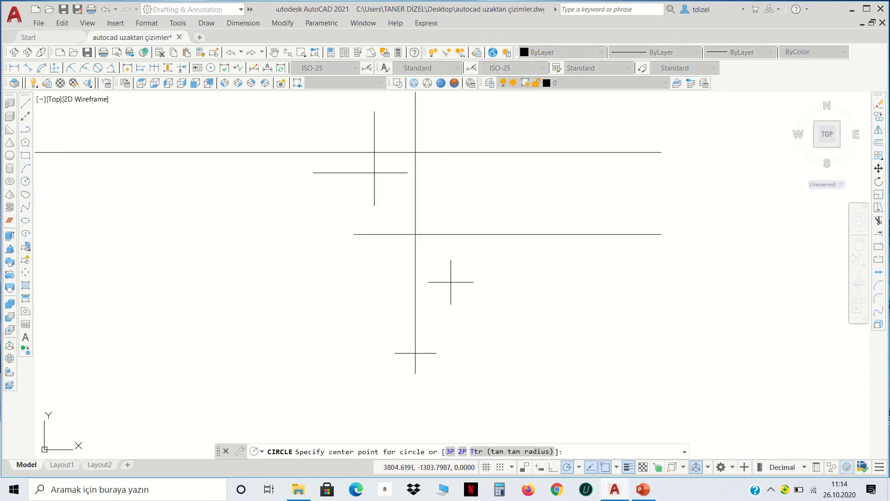
left_click(416, 234)
type("50")
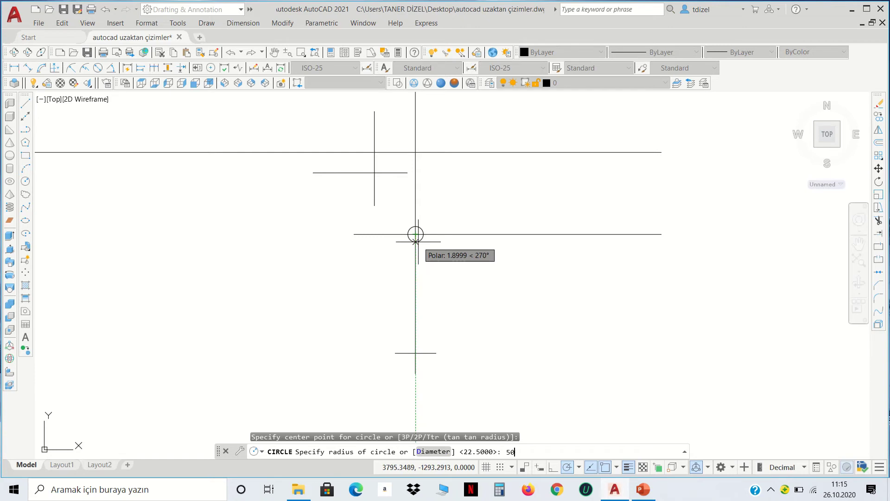
key("Return")
middle_click_drag(437, 278, 375, 192)
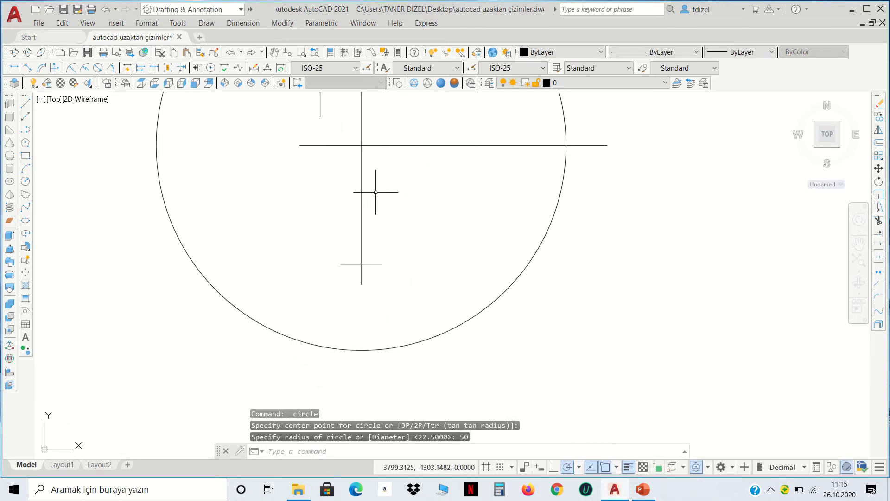
Draw a radius-18 circle centred on the bottom centre mark
left_click(26, 181)
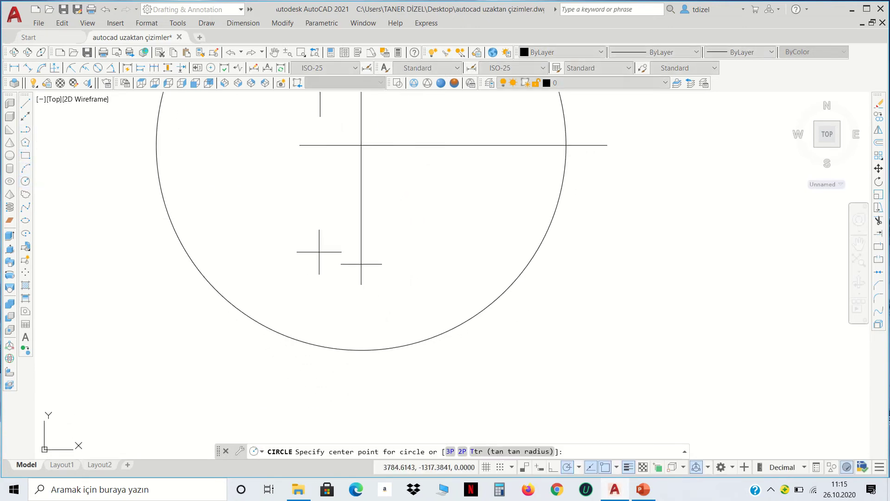
left_click(361, 264)
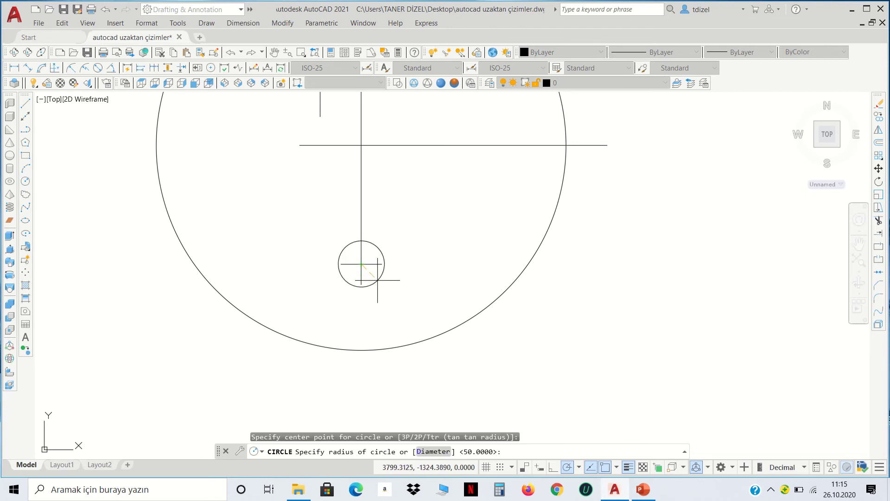
type("18")
key("Return")
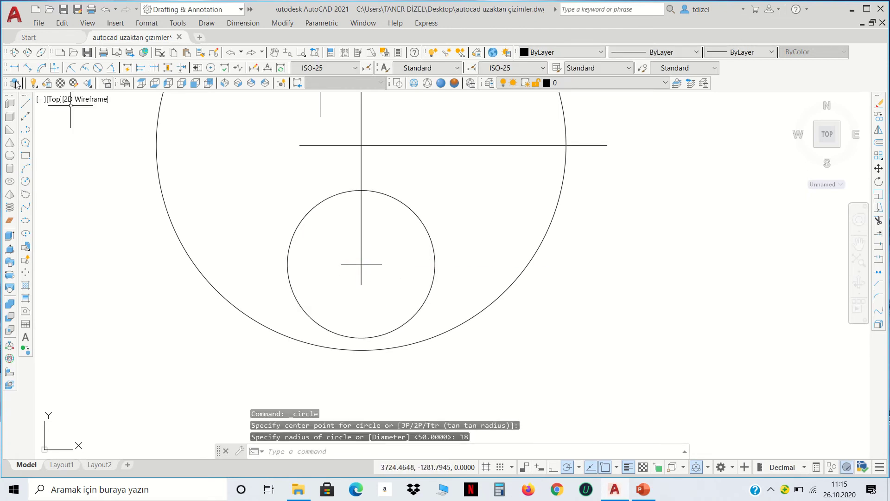
Draw a short vertical line down from the circle's bottom point
left_click(25, 104)
scroll(316, 377, "up", 2)
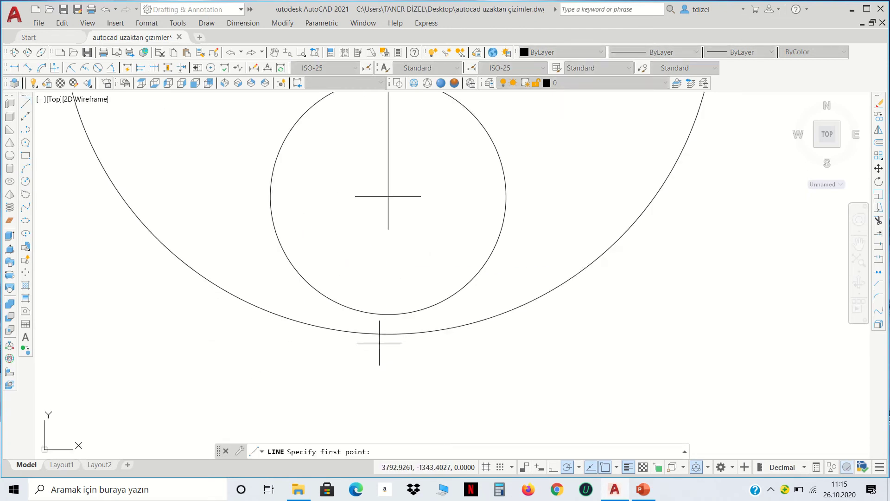
left_click(388, 315)
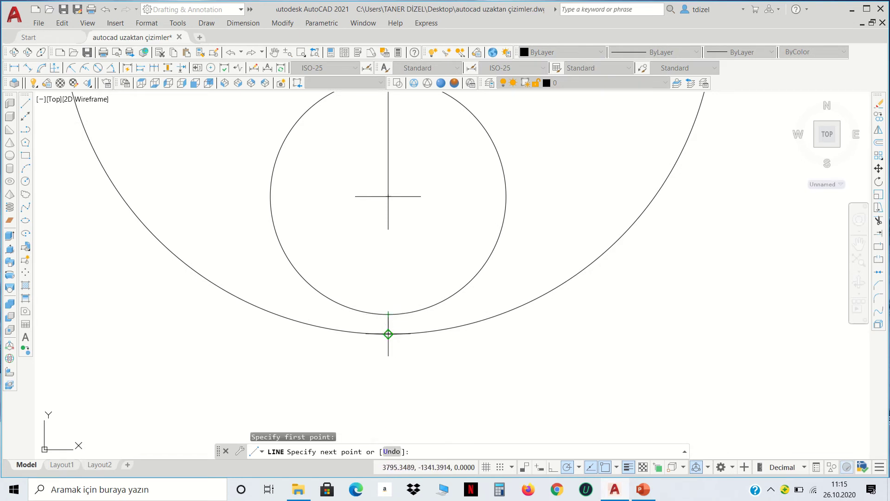
left_click(389, 334)
key("Return")
scroll(417, 346, "down", 2)
scroll(434, 353, "down", 2)
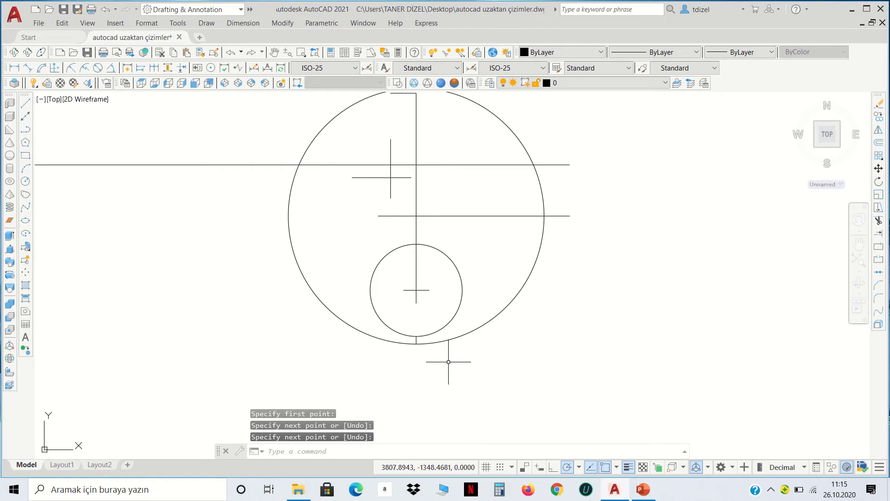
scroll(449, 362, "down", 3)
scroll(465, 360, "up", 3)
Trim the R50 circle's right, upper and left arcs and the R18 circle's left half
left_click(526, 370)
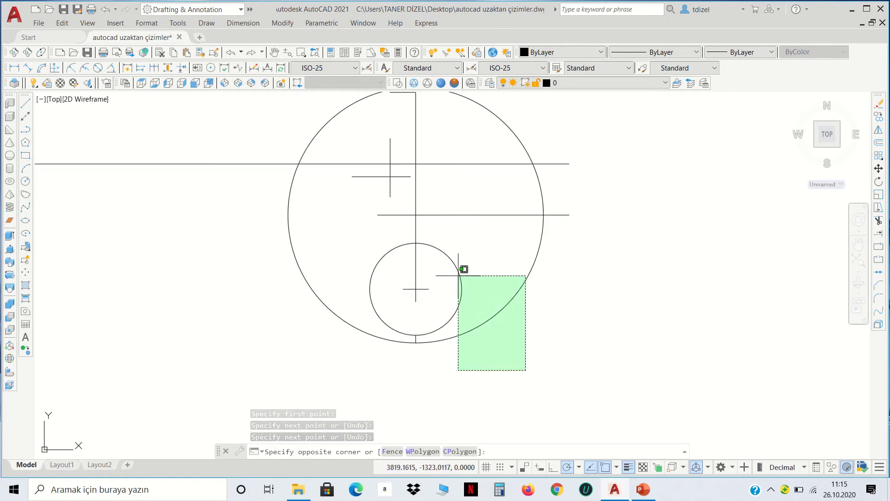
left_click(304, 113)
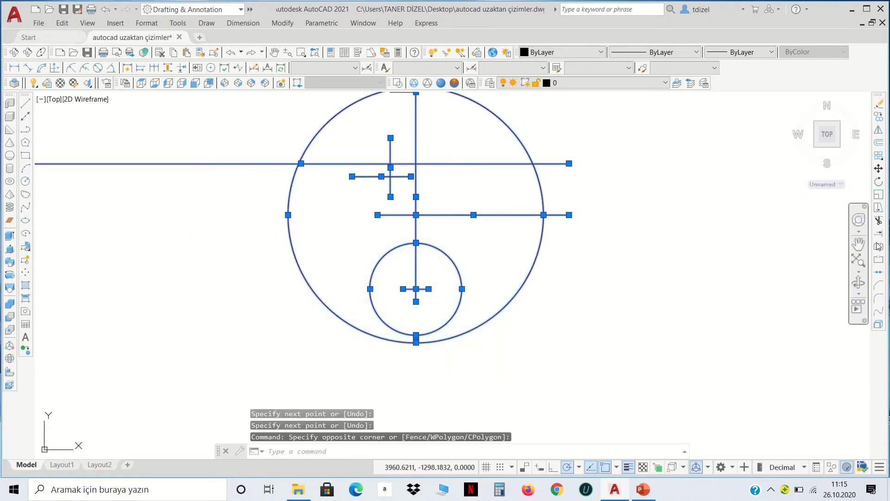
left_click(877, 222)
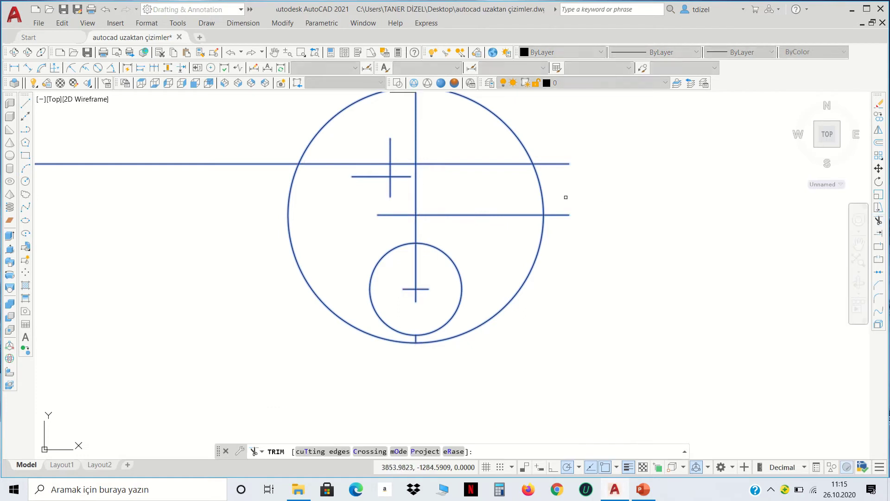
left_click(543, 189)
left_click(525, 150)
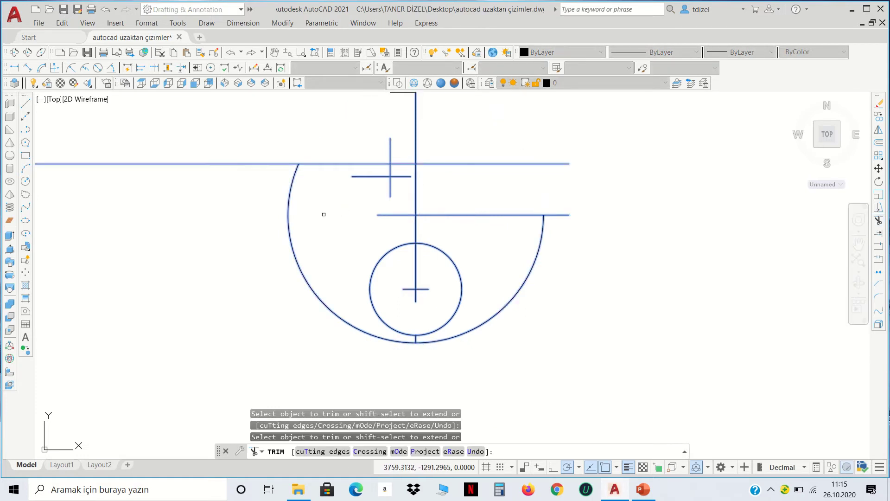
left_click(291, 238)
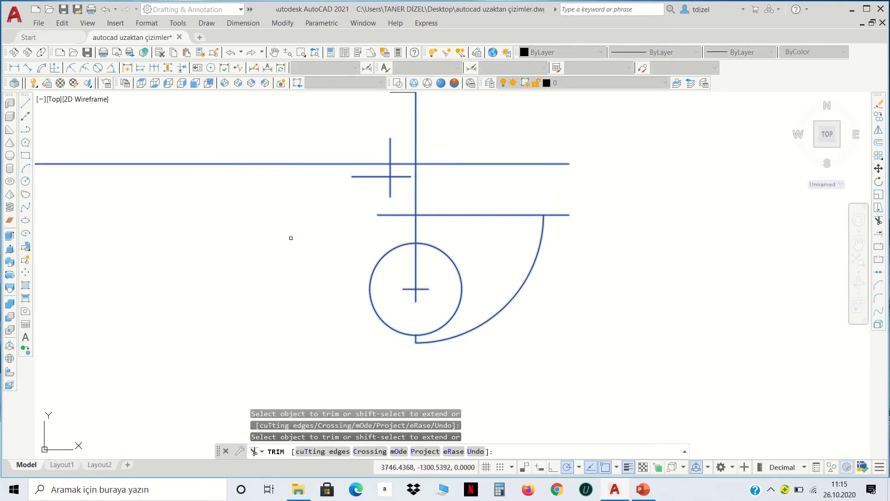
left_click(383, 318)
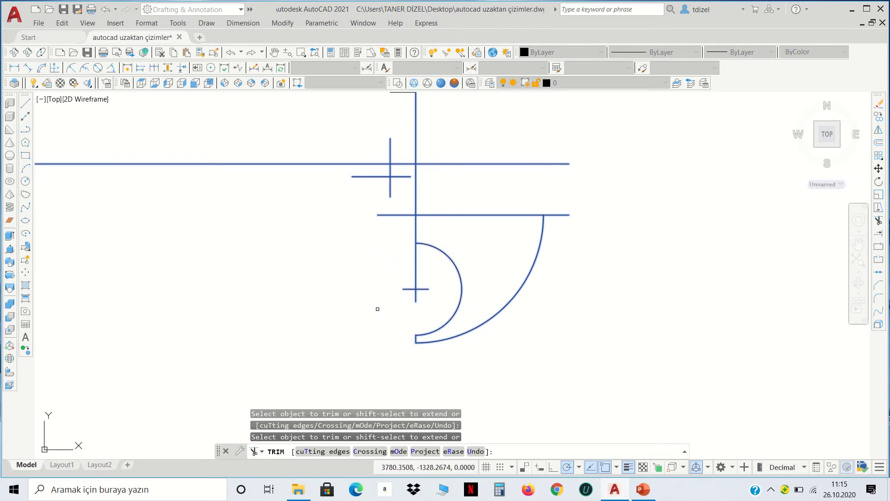
key("Return")
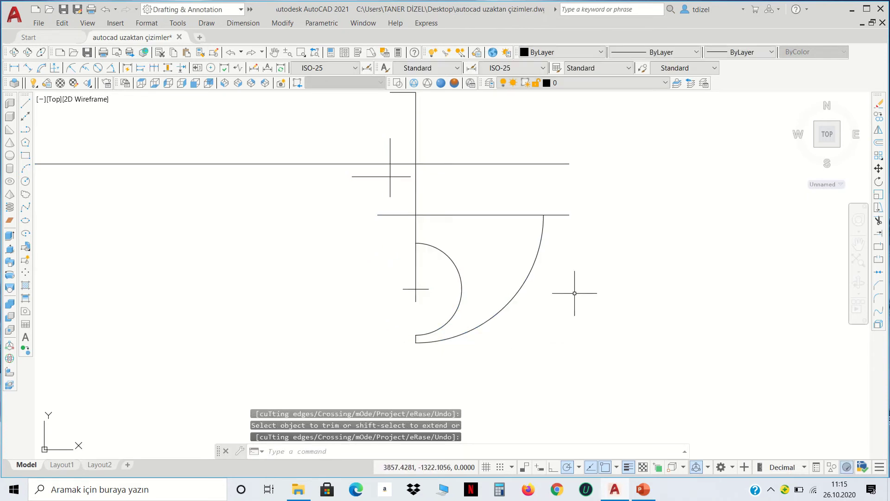
Draw a 68-unit bottom edge from the arc's lower end, then 2- and 3-unit upward segments
left_click(26, 104)
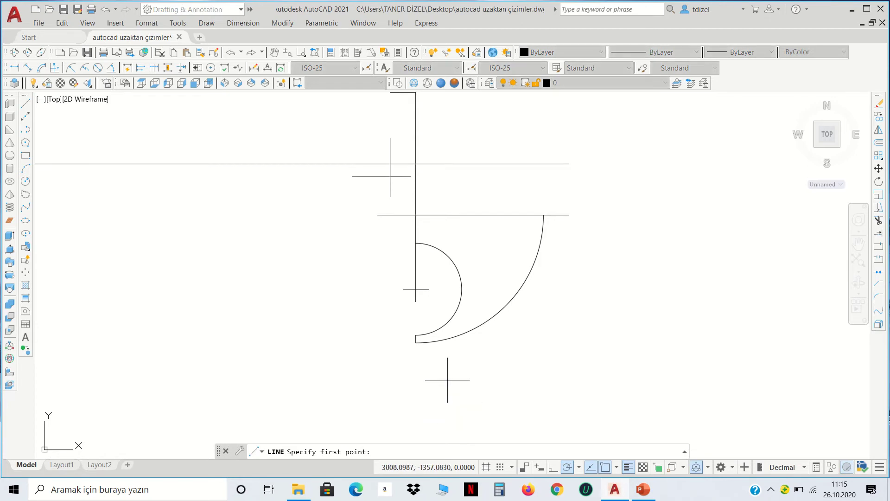
left_click(416, 342)
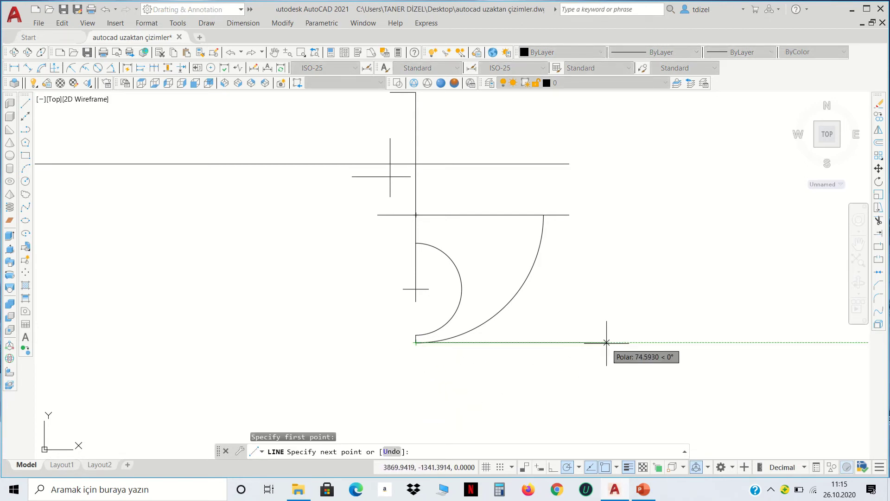
type("68")
key("Return")
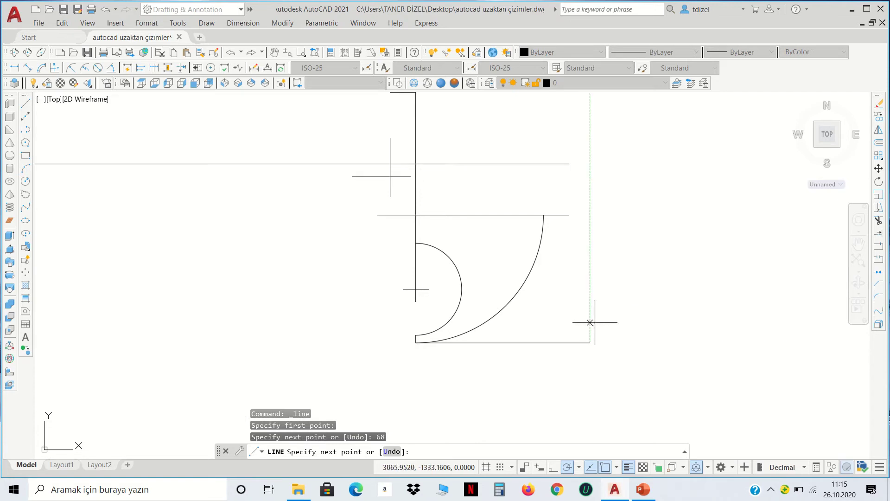
scroll(585, 332, "up", 4)
middle_click_drag(597, 302, 499, 271)
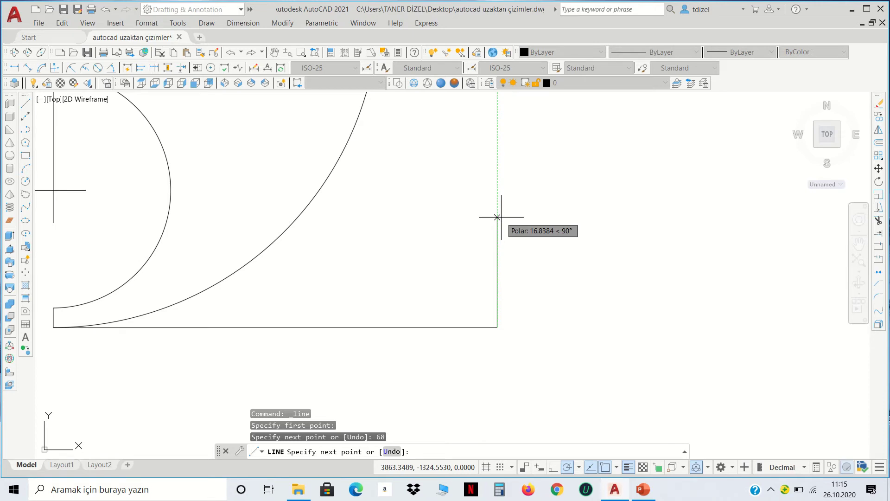
type("2")
key("Return")
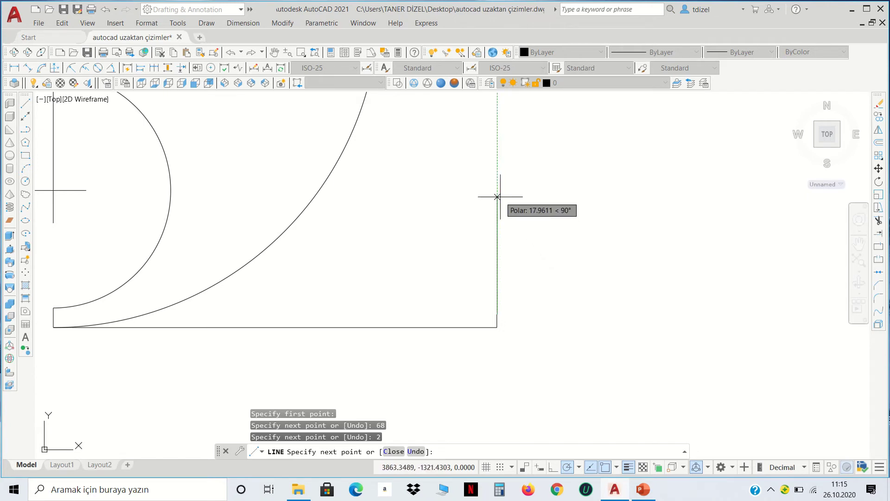
type("3")
key("Return")
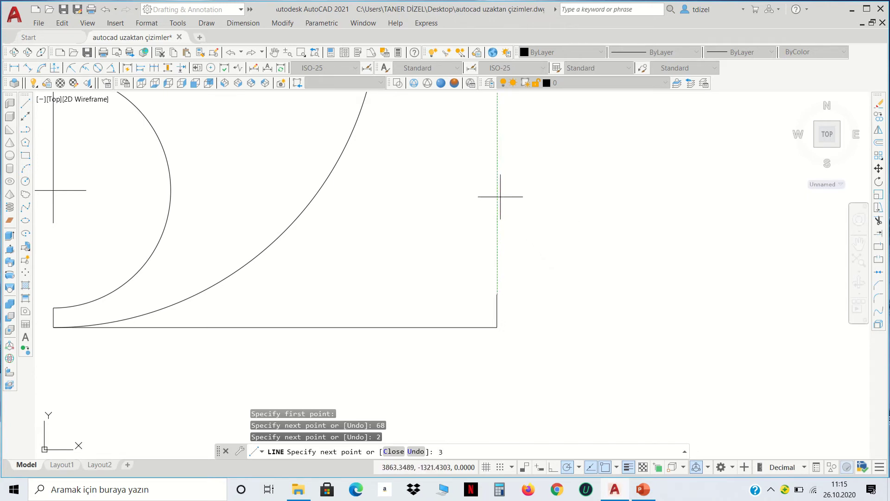
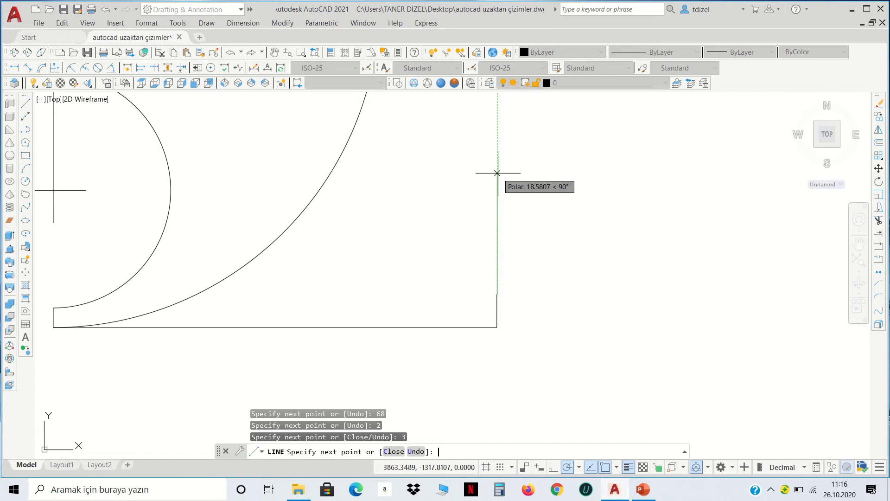
Finish the 15-unit vertical line segment and select it
key("Return")
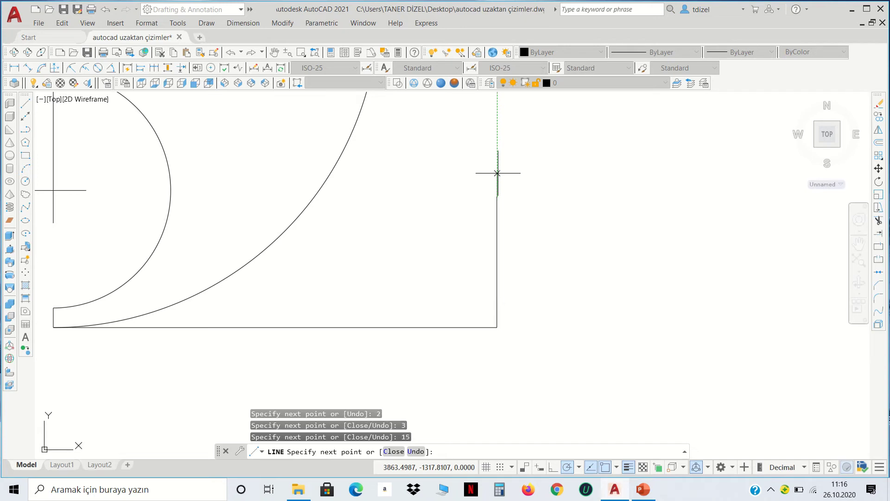
key("Return")
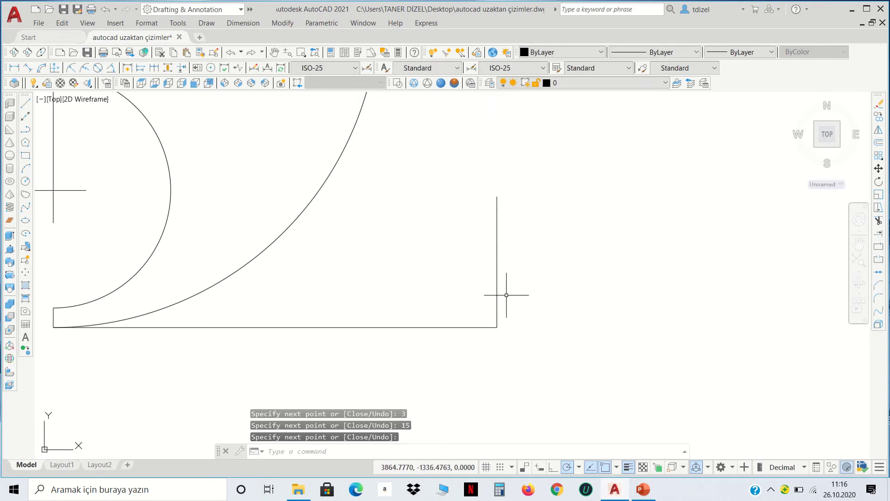
key("Return")
left_click(496, 254)
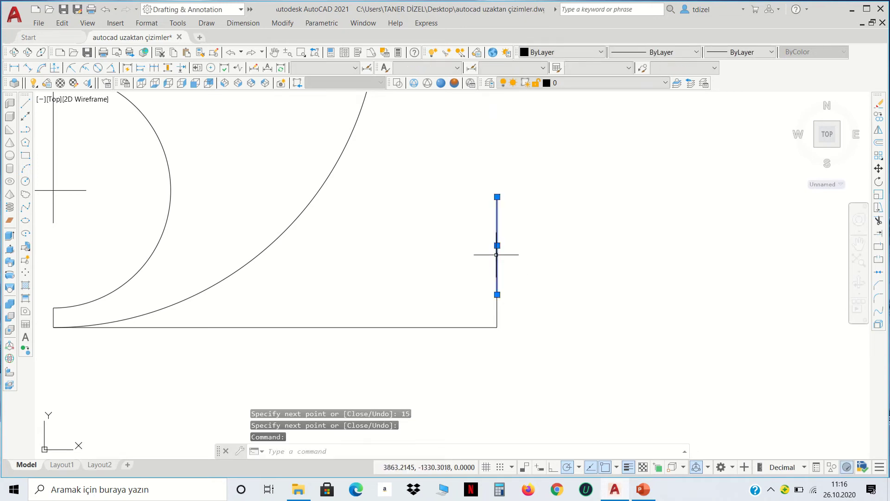
Draw a 25-unit horizontal line leftward from the vertical line's top end
left_click(24, 102)
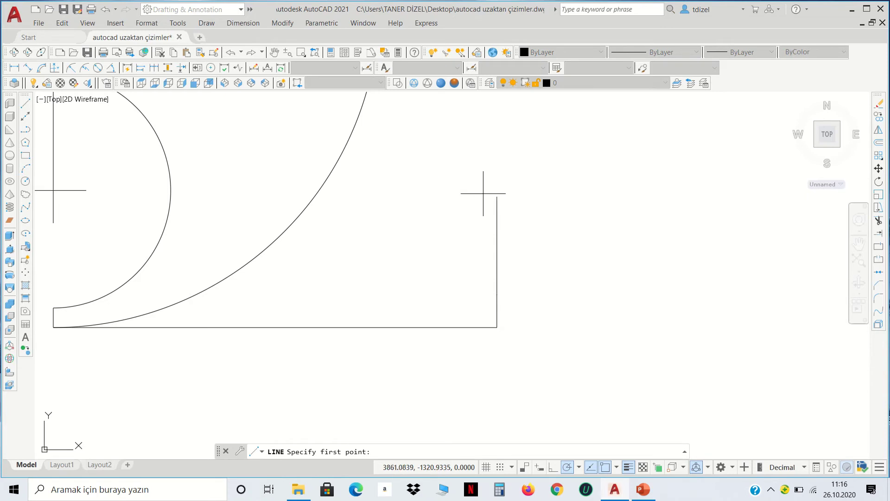
left_click(497, 197)
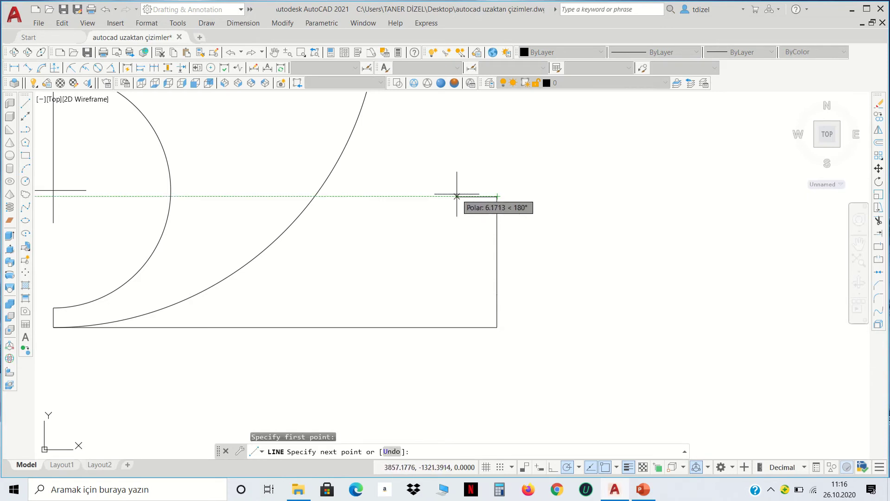
type("25")
key("Return")
key("Return")
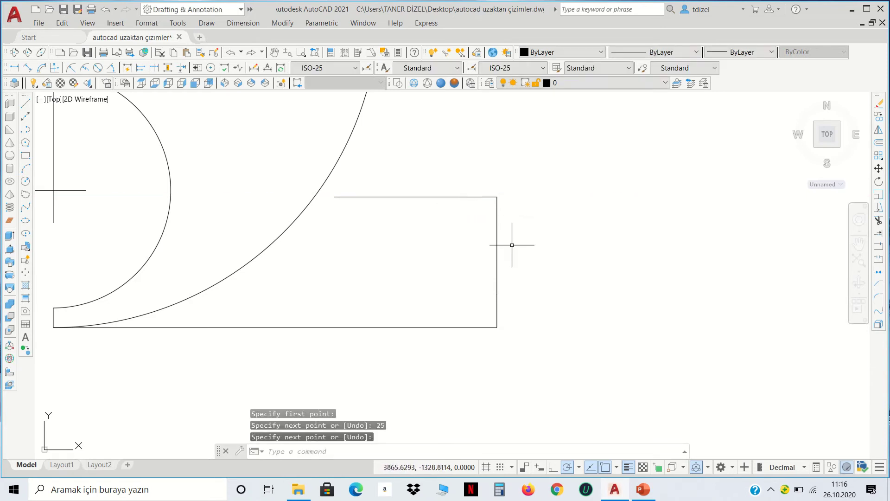
Grip-stretch the vertical line up 5 and the horizontal line 5 to the right
left_click(511, 246)
left_click(493, 235)
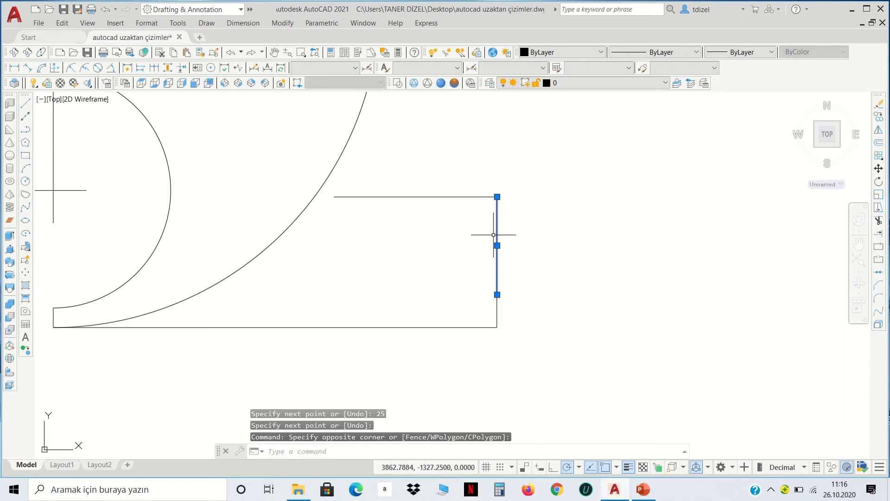
scroll(502, 194, "up", 4)
left_click(492, 201)
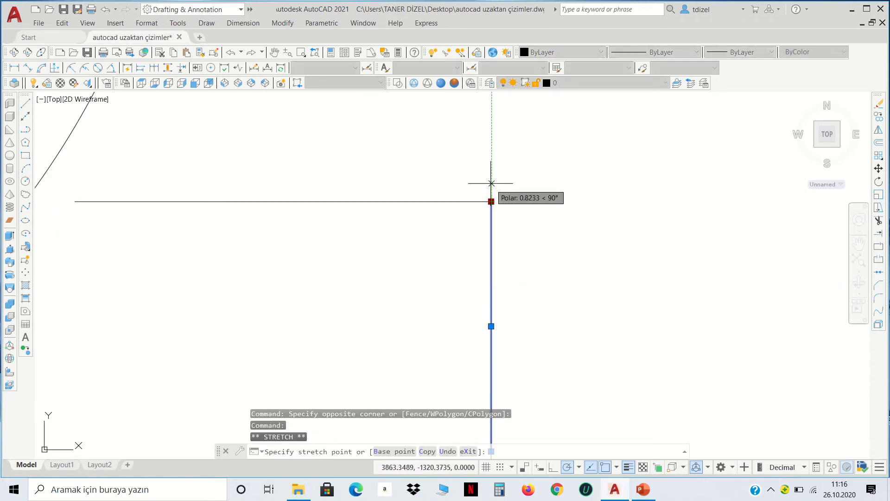
type("5")
key("Return")
left_click(475, 217)
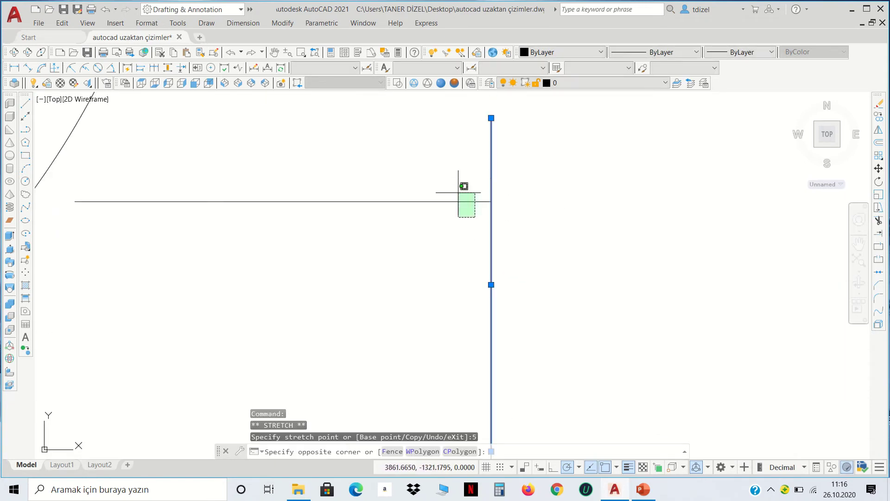
left_click(458, 192)
left_click(491, 202)
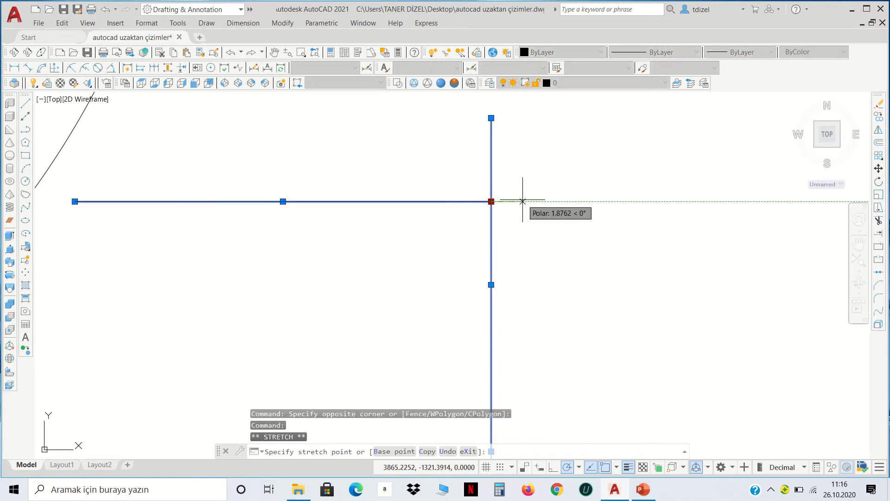
type("5")
key("Return")
Pull the vertical line's bottom end up 2 to leave a gap
scroll(522, 193, "down", 4)
scroll(517, 286, "up", 3)
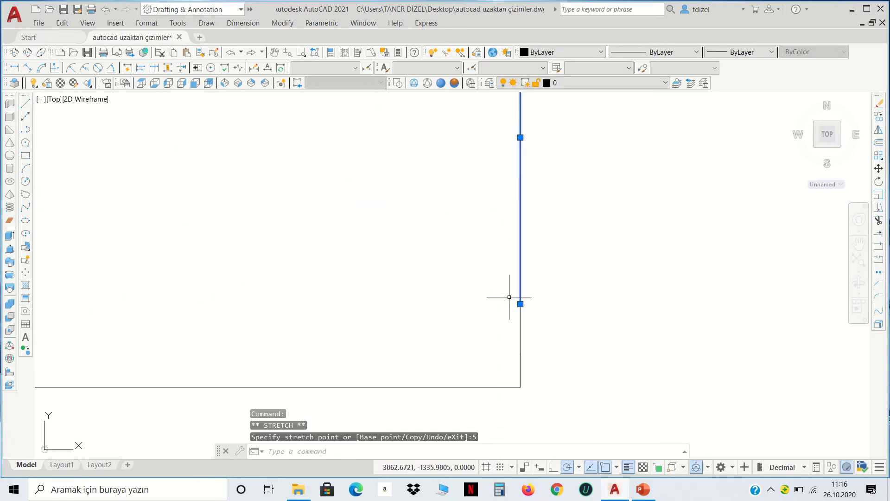
left_click(520, 304)
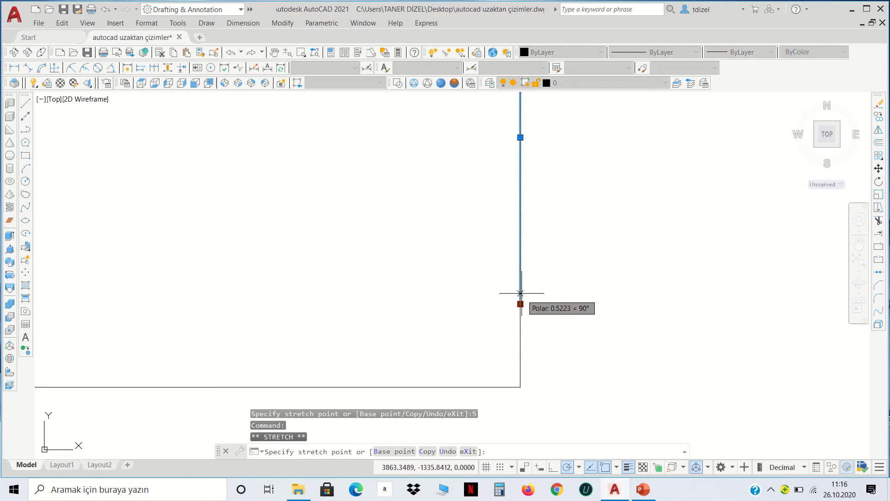
type("2")
key("Return")
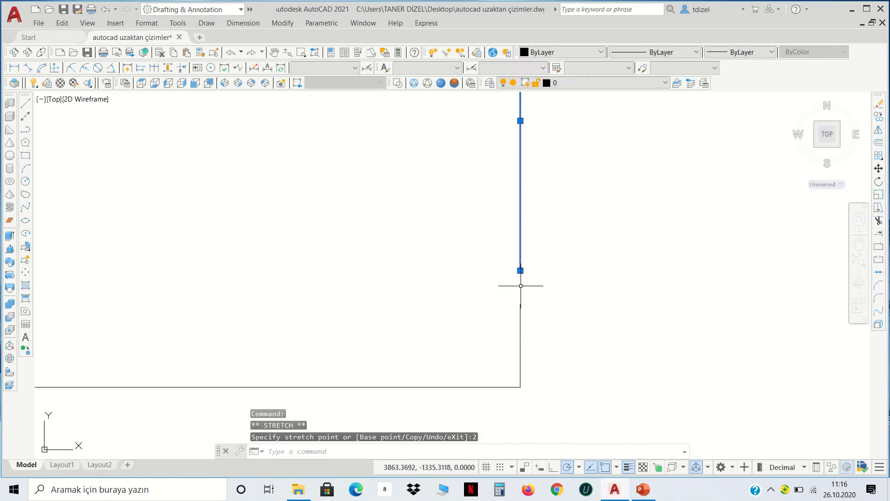
scroll(559, 286, "down", 1)
Erase the stray short vertical segment at the bottom
key("Escape")
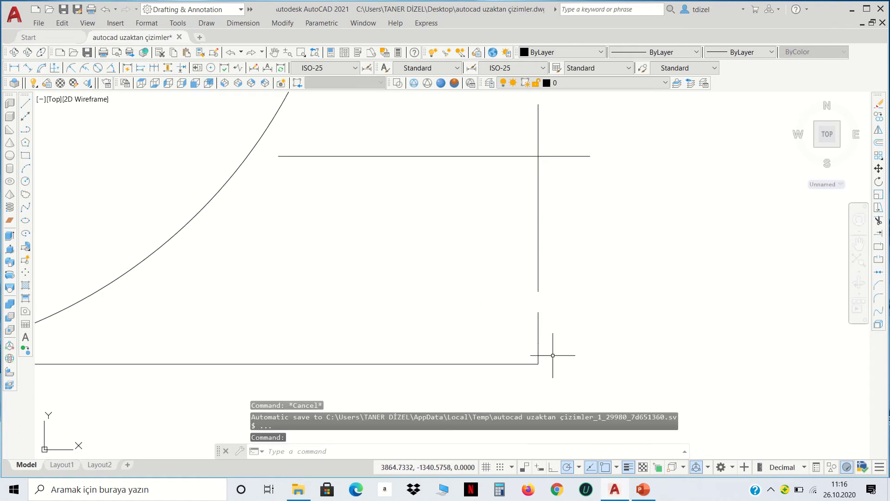
left_click(538, 353)
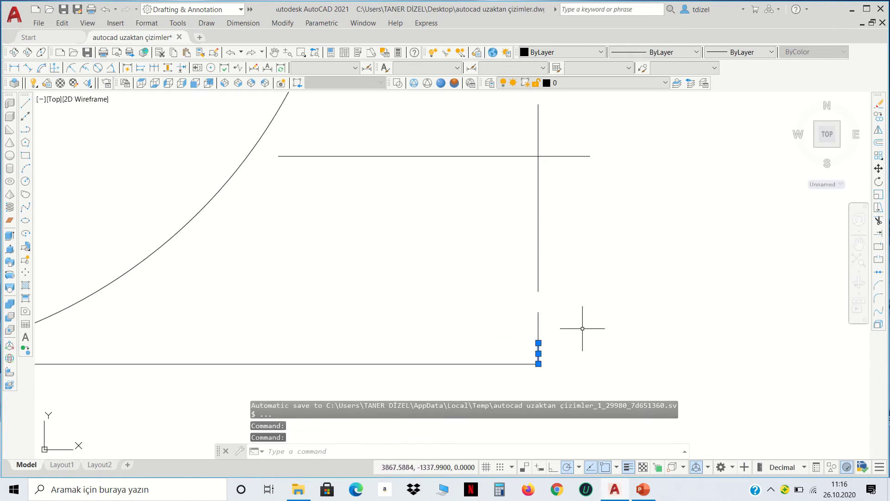
key("Delete")
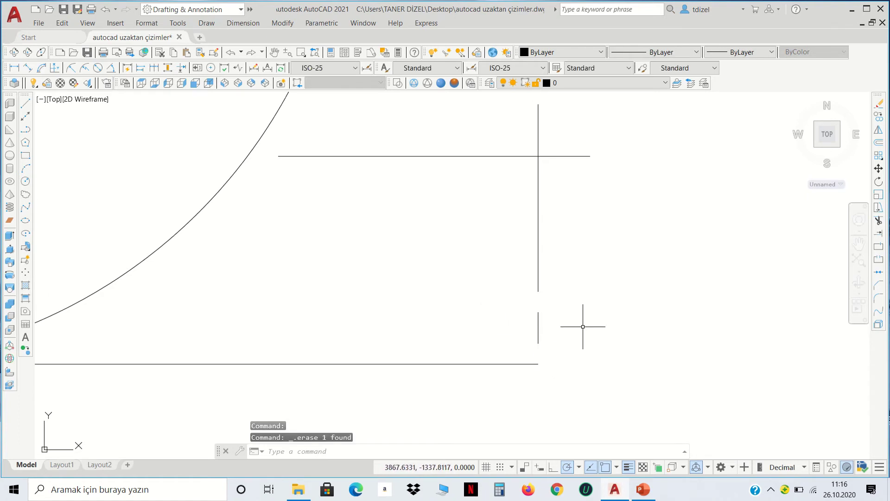
left_click(538, 326)
key("Escape")
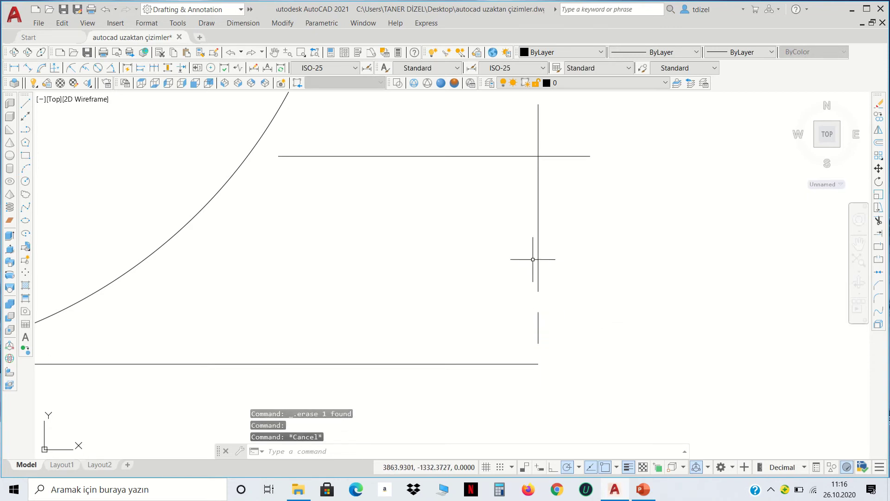
Draw a radius-20 circle centred on the centerline intersection
left_click(27, 181)
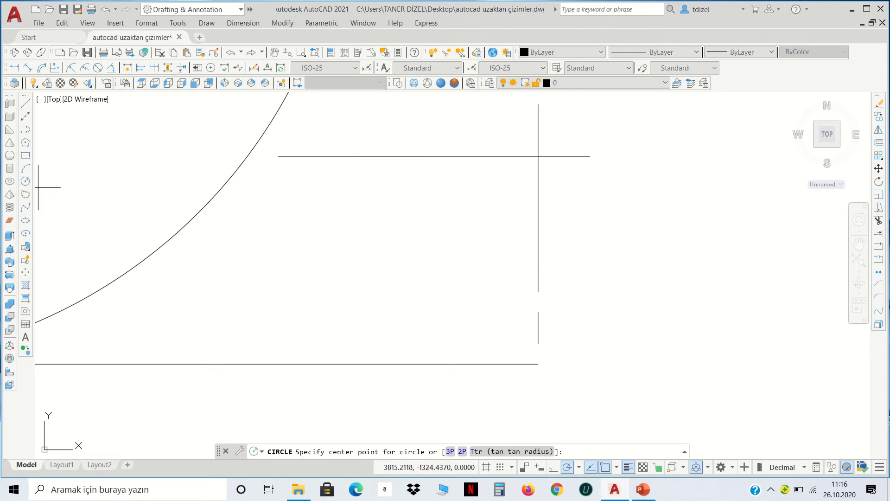
left_click(538, 156)
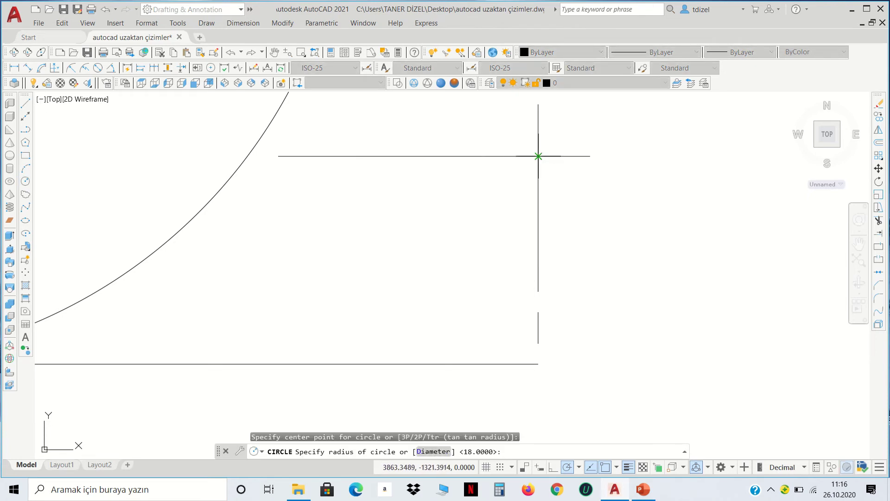
type("20")
key("Return")
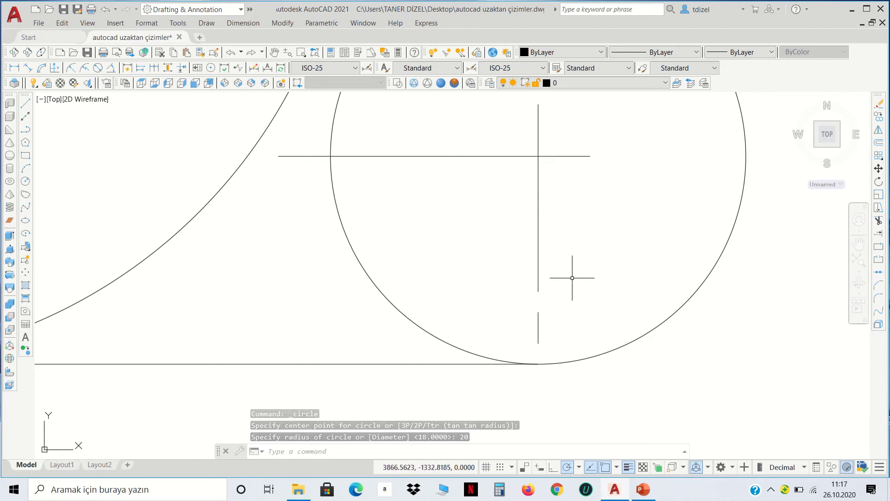
left_click(616, 349)
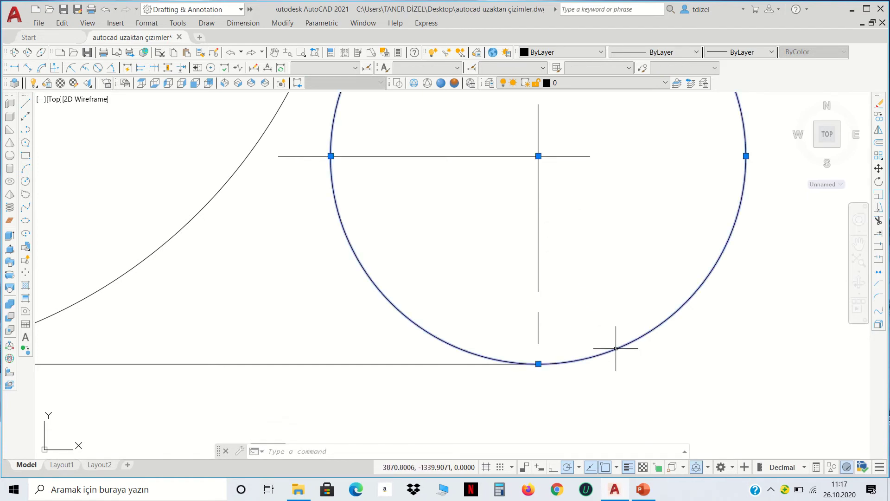
Move both centerlines up 5 units
middle_click_drag(583, 205, 552, 263)
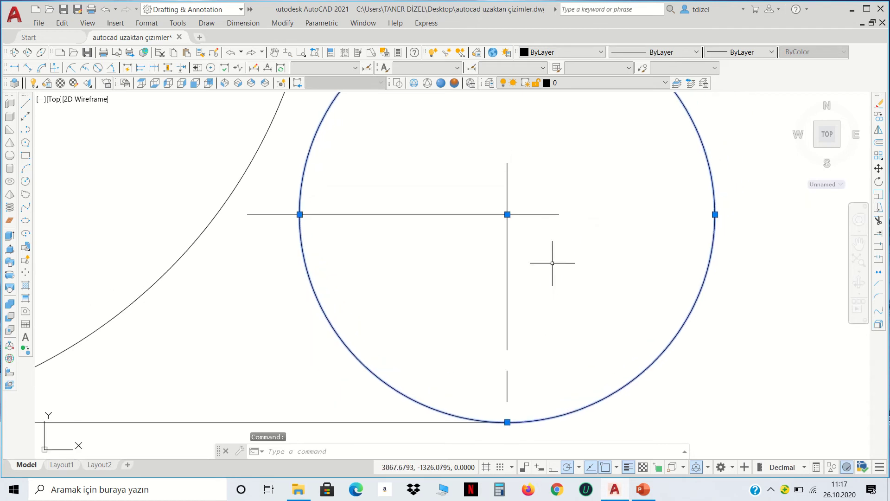
left_click(539, 244)
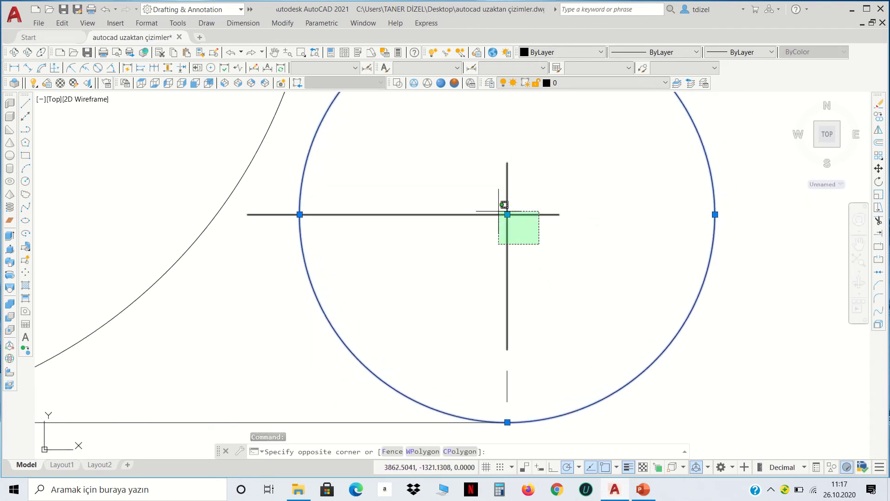
left_click(497, 203)
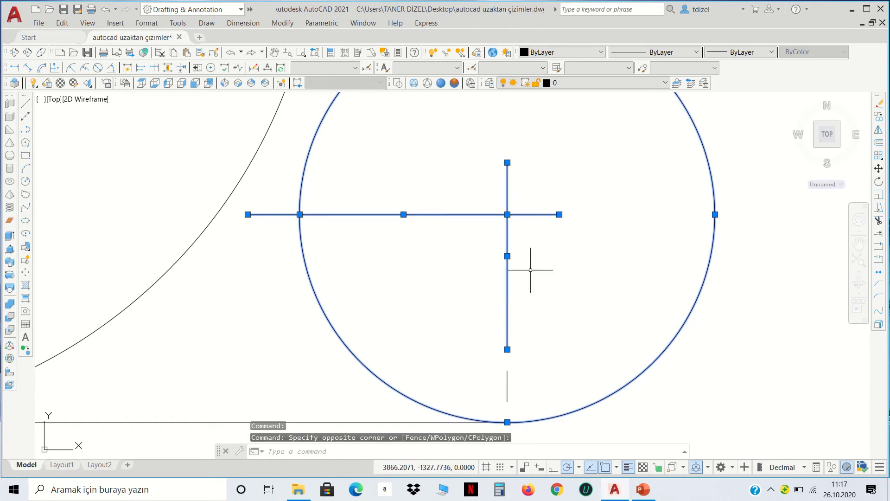
left_click(879, 169)
left_click(508, 214)
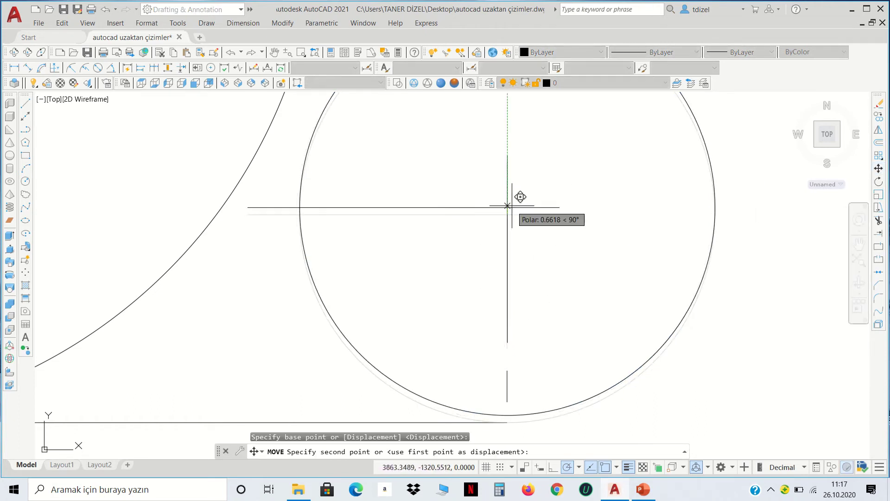
type("5")
key("Return")
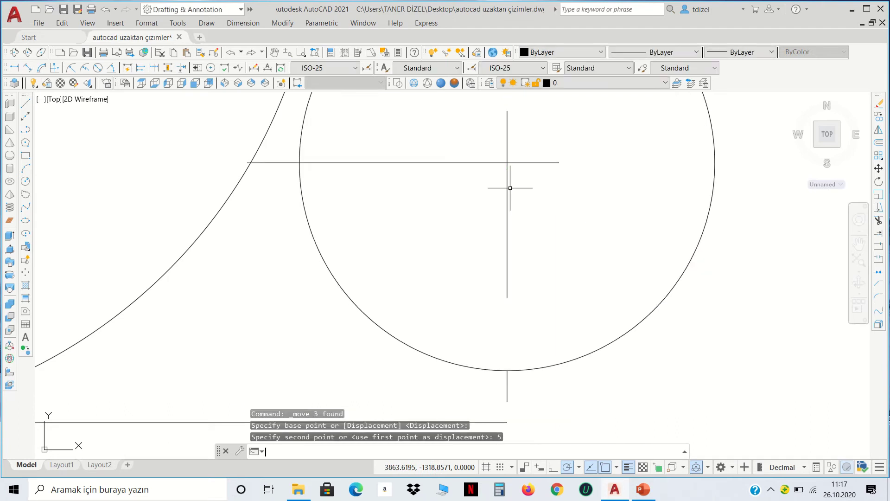
Extend the vertical centerline down to the circle's bottom
left_click(508, 212)
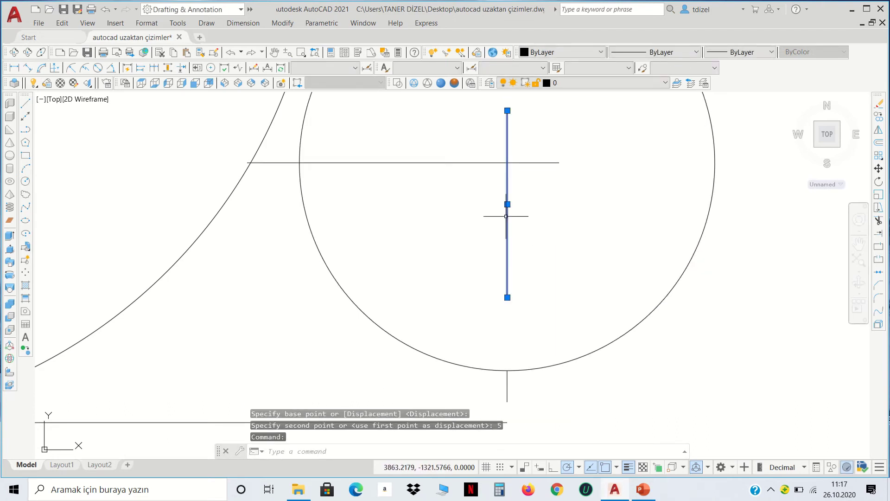
left_click(507, 297)
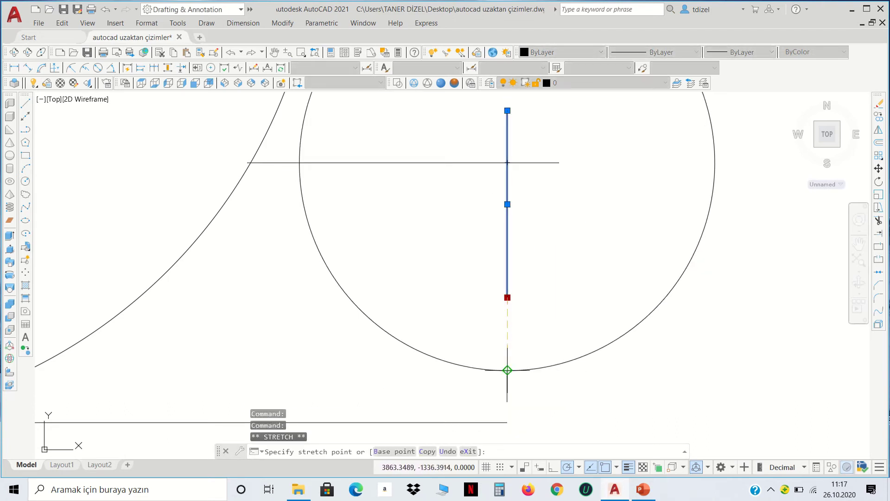
left_click(508, 370)
key("Escape")
key("Escape")
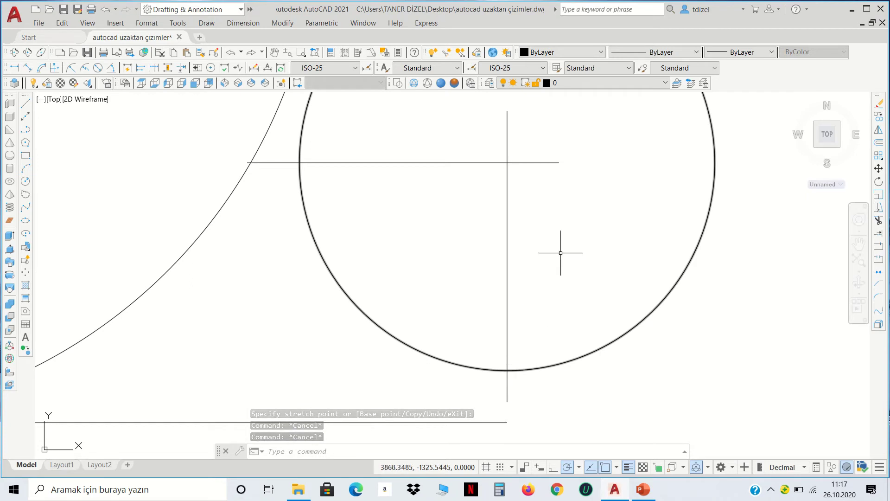
Shorten the vertical centre line by 2 at its lower end
left_click(507, 265)
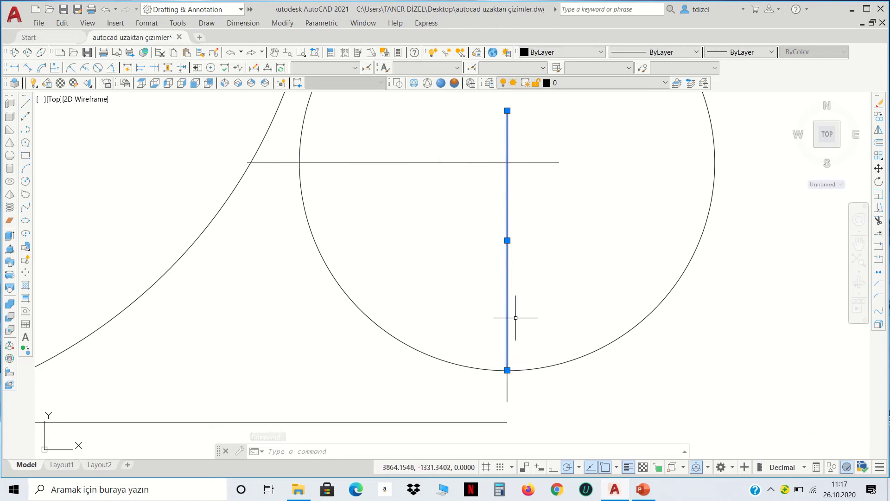
left_click(508, 370)
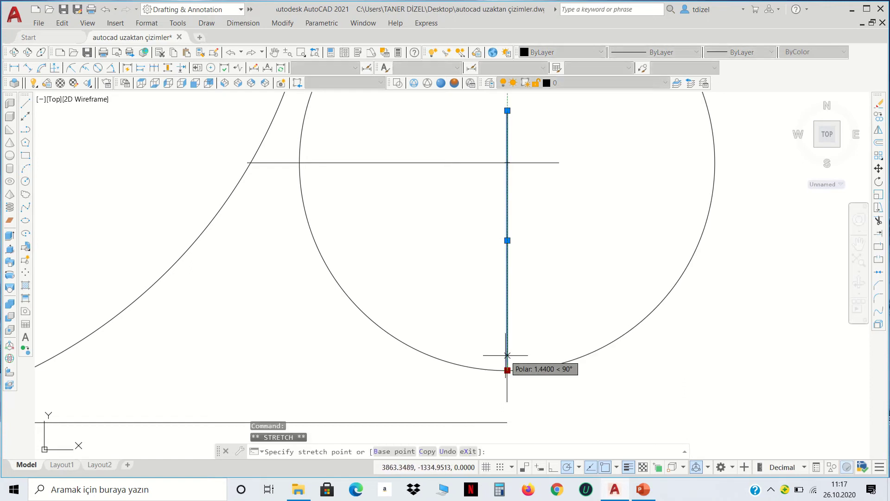
type("2")
key("Return")
key("Escape")
key("Escape")
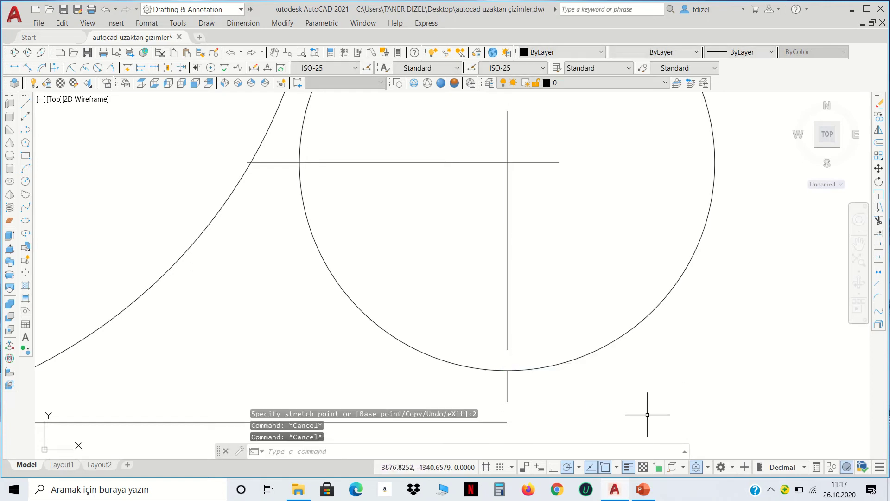
scroll(631, 394, "down", 2)
left_click(631, 401)
Trim the circle down to its lower-left quarter arc
left_click(408, 244)
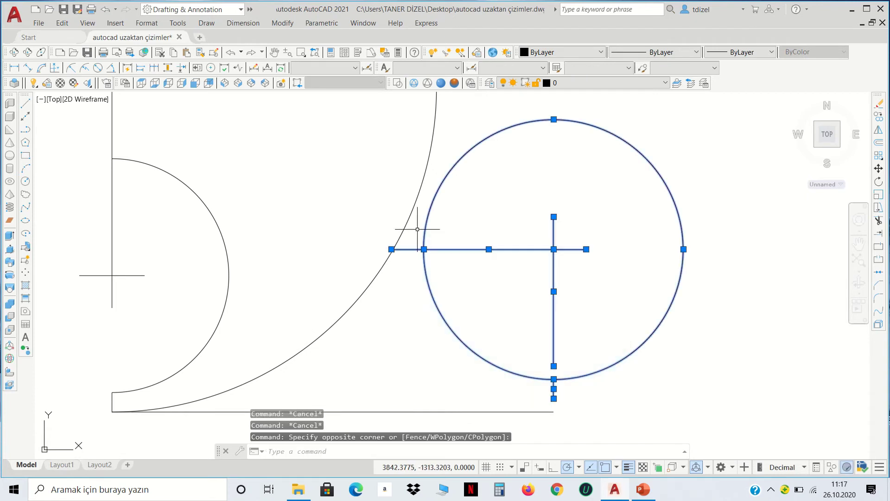
left_click(880, 223)
left_click_drag(736, 264, 674, 239)
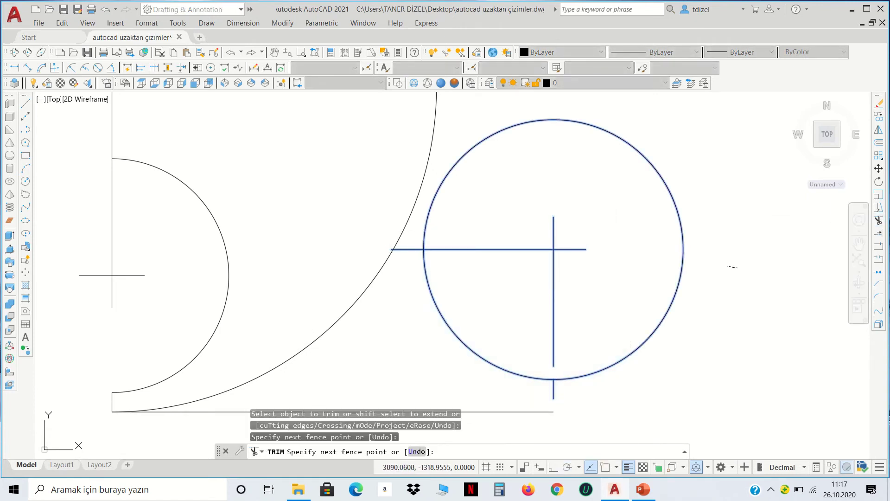
left_click(682, 242)
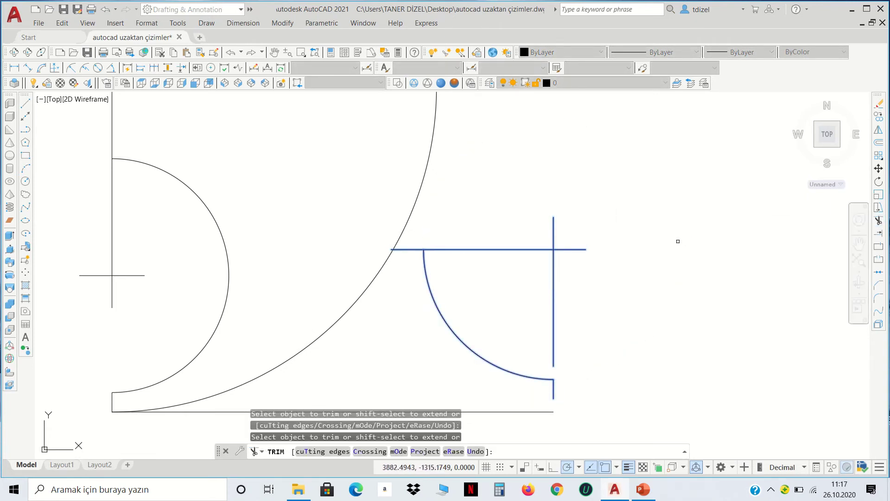
key("Escape")
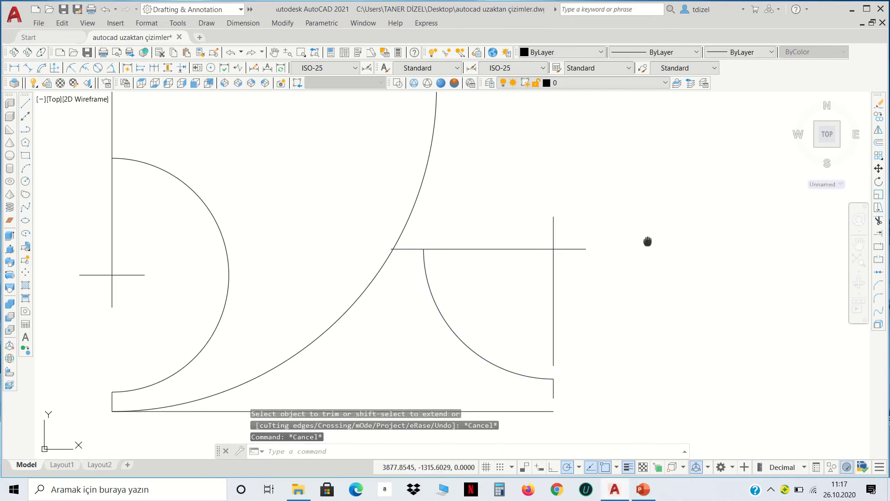
middle_click_drag(646, 243, 659, 188)
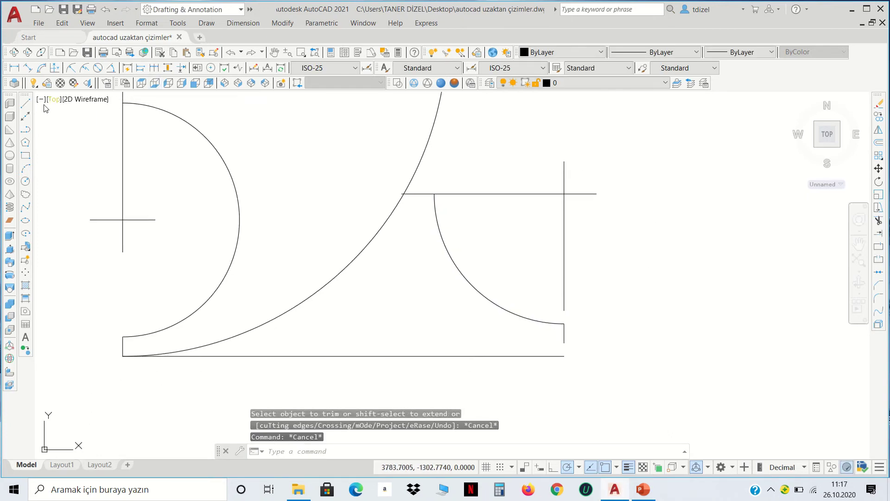
Draw a 40-unit vertical line starting 12.49 left of the base line's end
left_click(26, 103)
scroll(530, 379, "up", 2)
type("12.49")
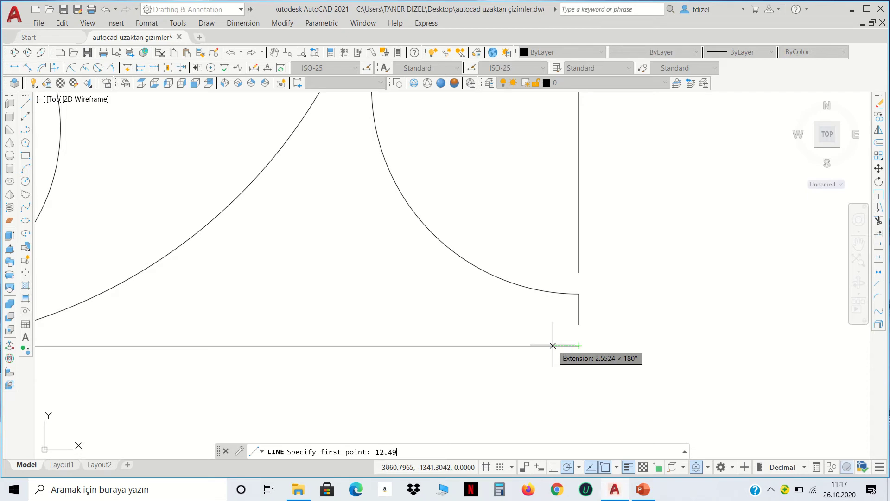
key("Return")
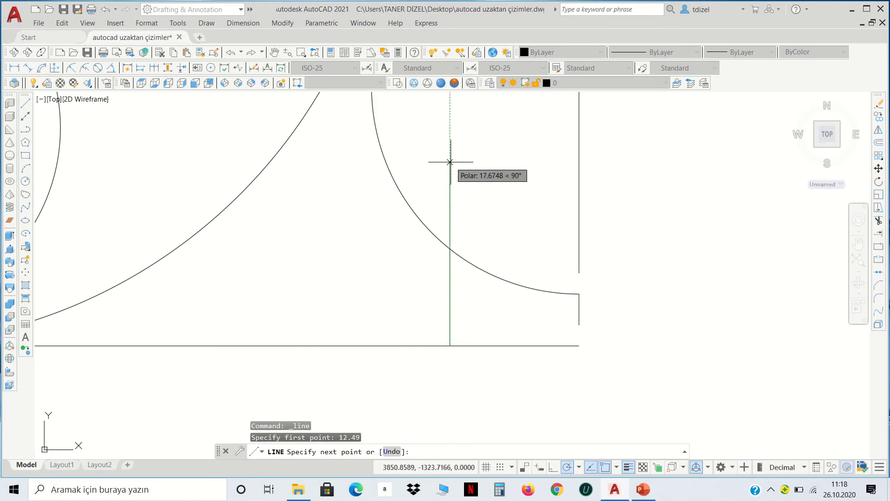
type("40")
key("Return")
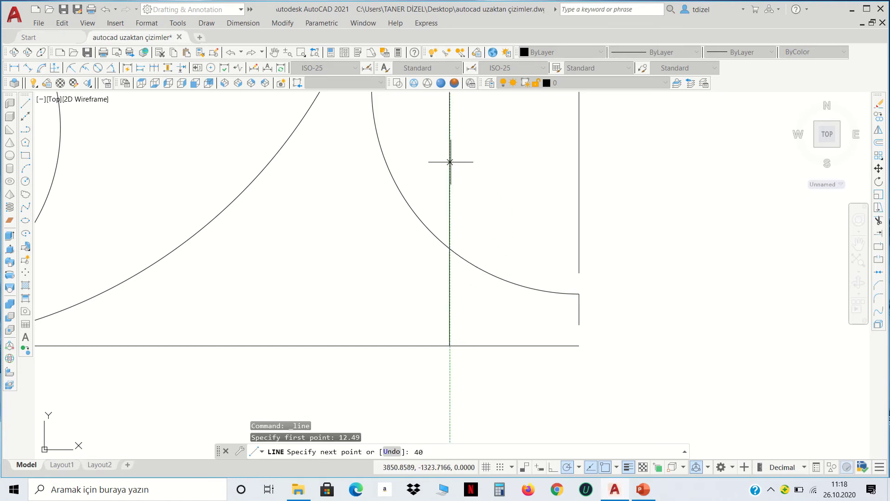
key("Return")
scroll(451, 162, "down", 3)
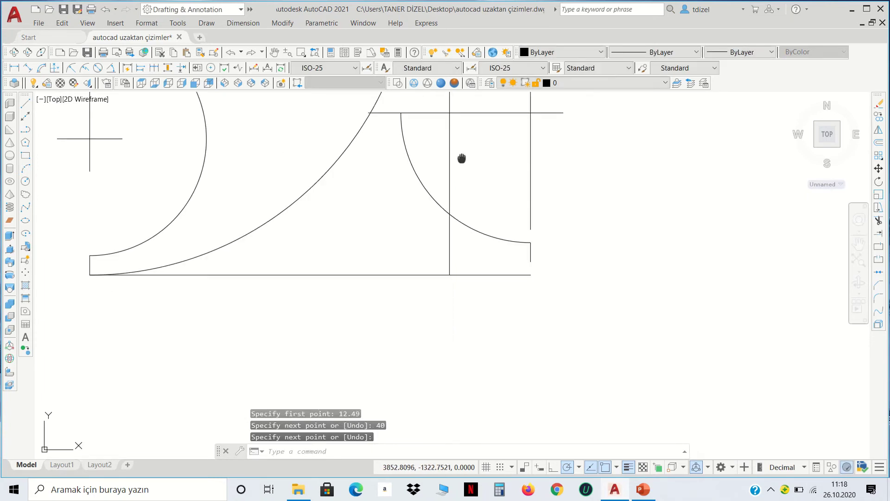
middle_click_drag(463, 159, 435, 266)
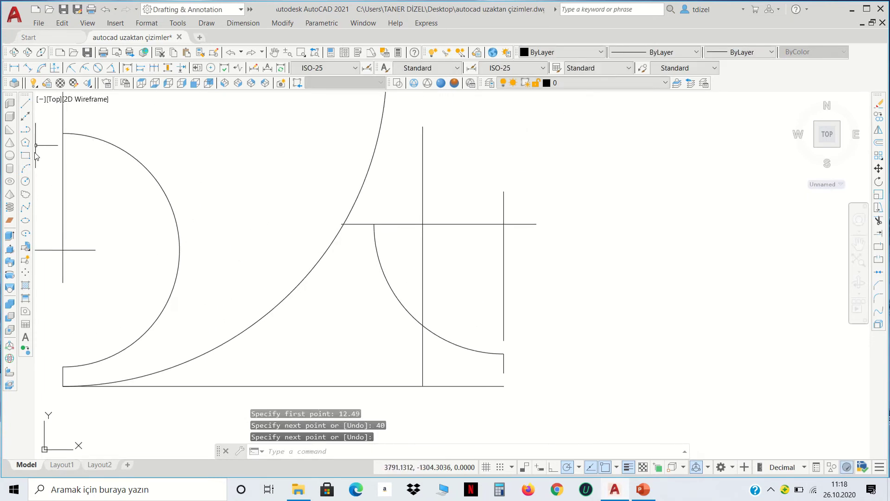
left_click(26, 181)
Draw a radius-40 circle centred on the vertical line's top end
left_click(423, 126)
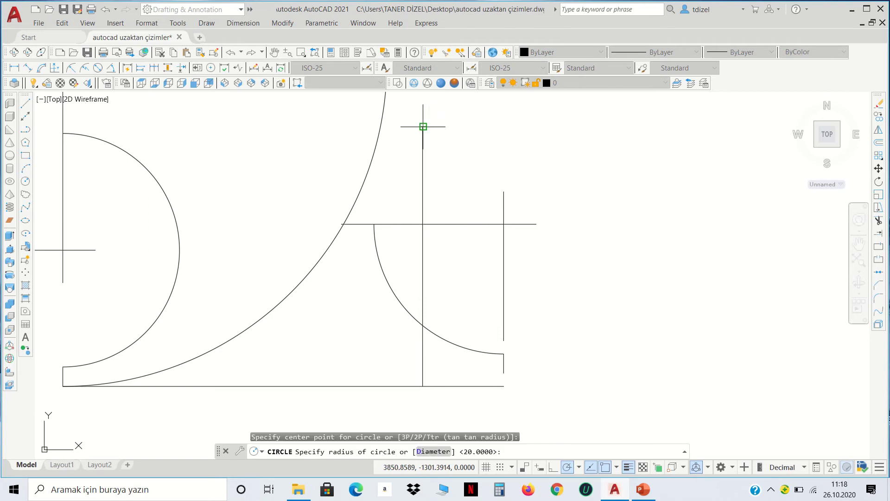
type("40")
key("Return")
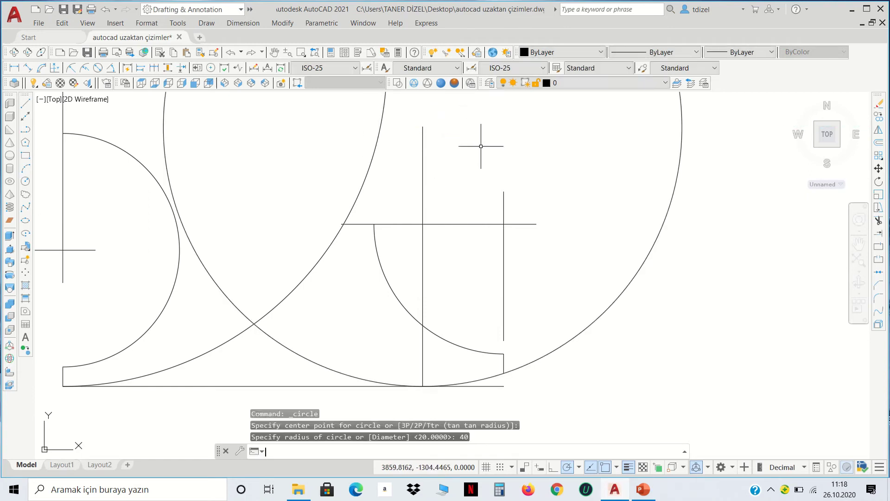
scroll(481, 146, "down", 4)
scroll(487, 167, "down", 2)
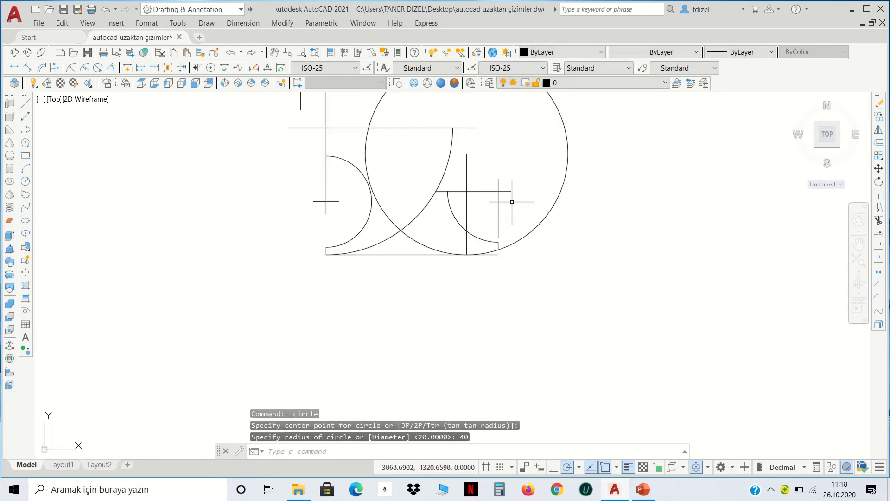
scroll(506, 232, "up", 1)
scroll(500, 265, "up", 1)
scroll(500, 265, "up", 2)
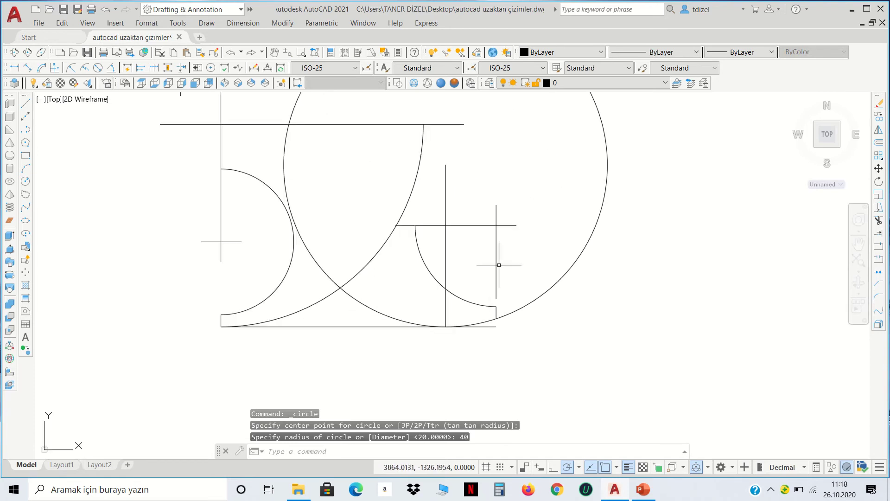
Delete the vertical helper line
left_click(514, 340)
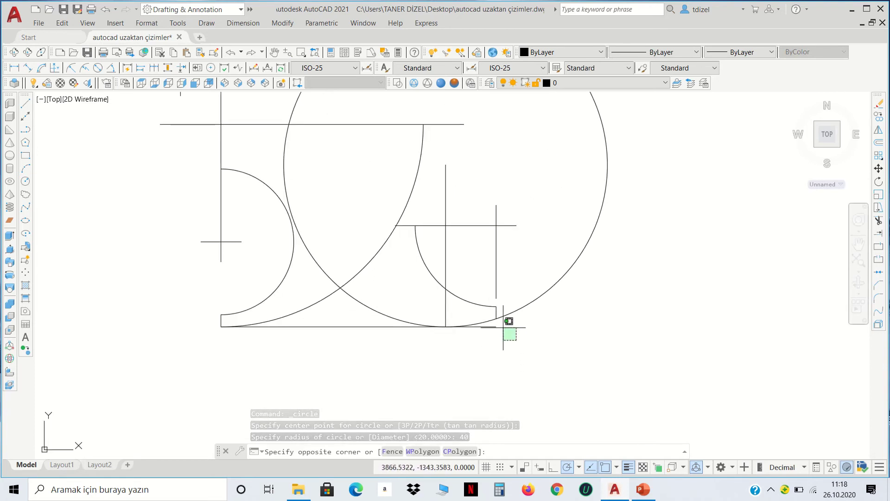
left_click(463, 263)
left_click(441, 234)
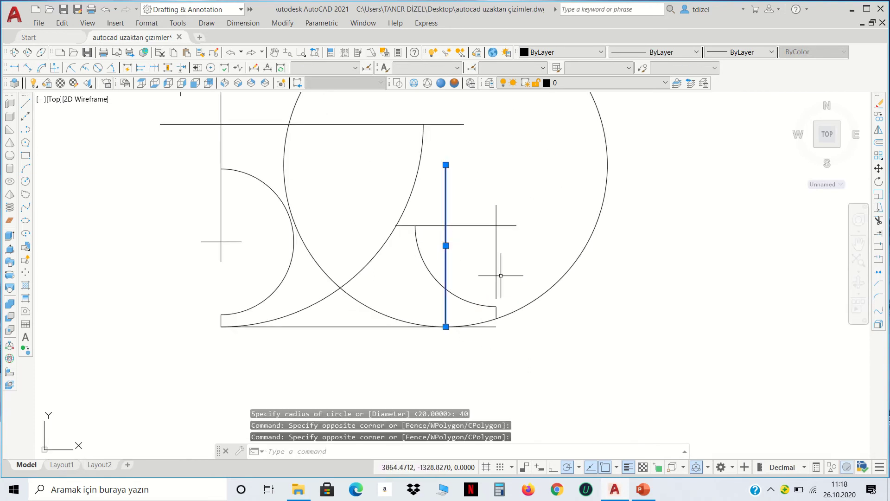
key("Delete")
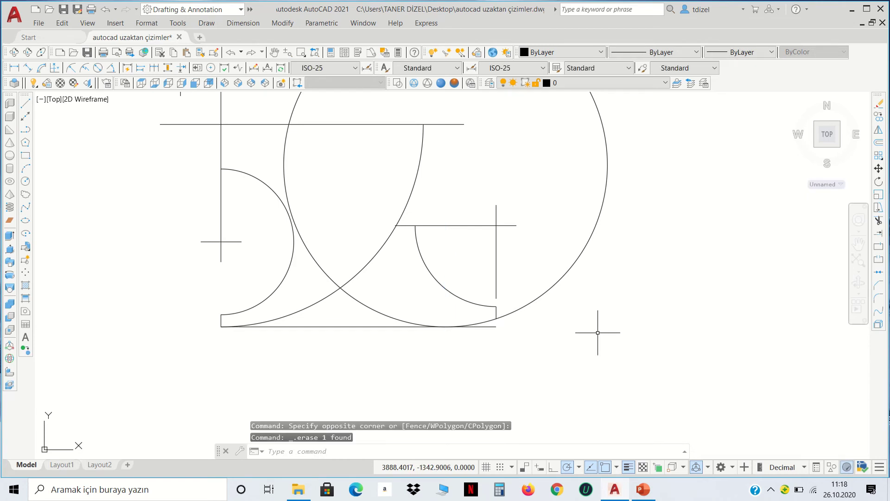
Trim the radius-40 circle to a short lower arc against all geometry
left_click(589, 353)
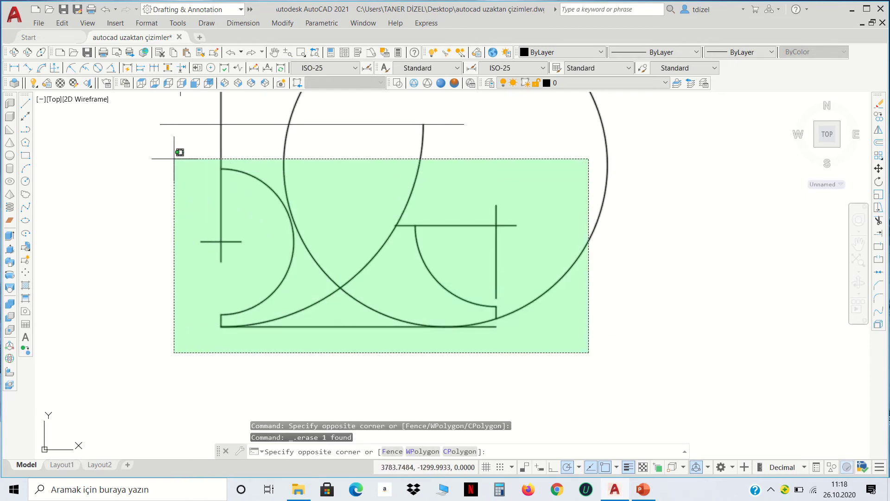
left_click(174, 155)
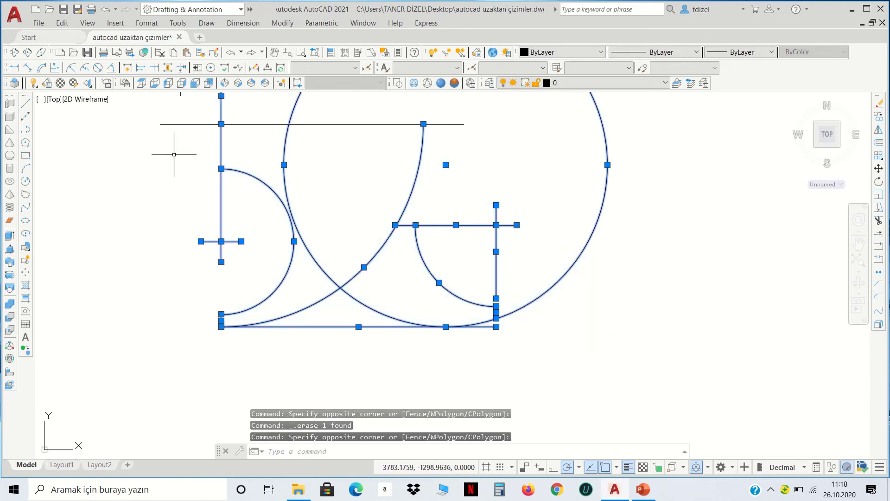
left_click(879, 221)
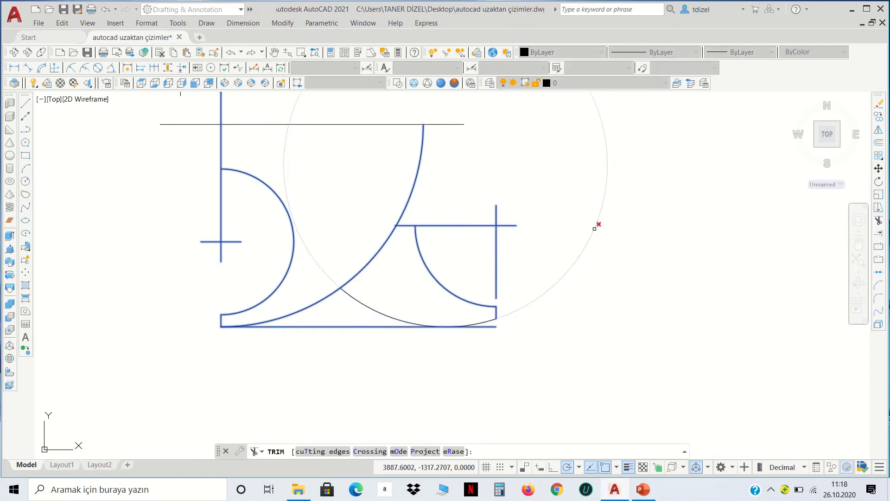
left_click(596, 227)
middle_click_drag(597, 257, 614, 231)
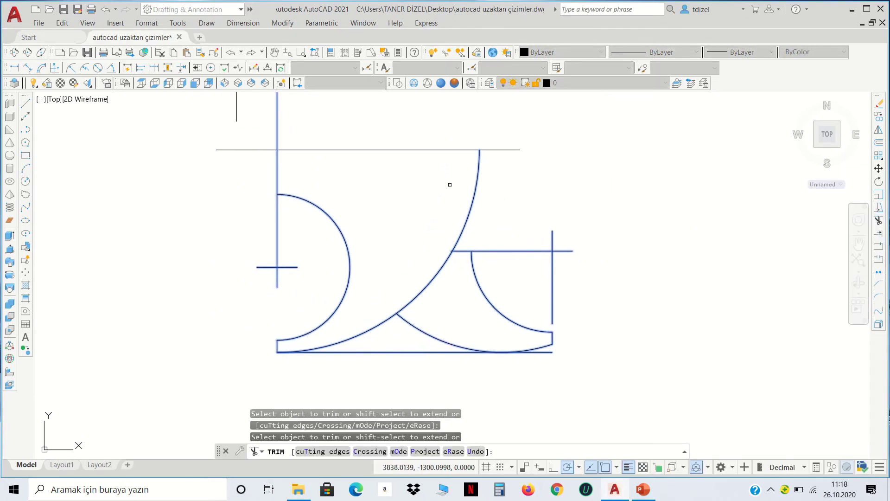
left_click(477, 185)
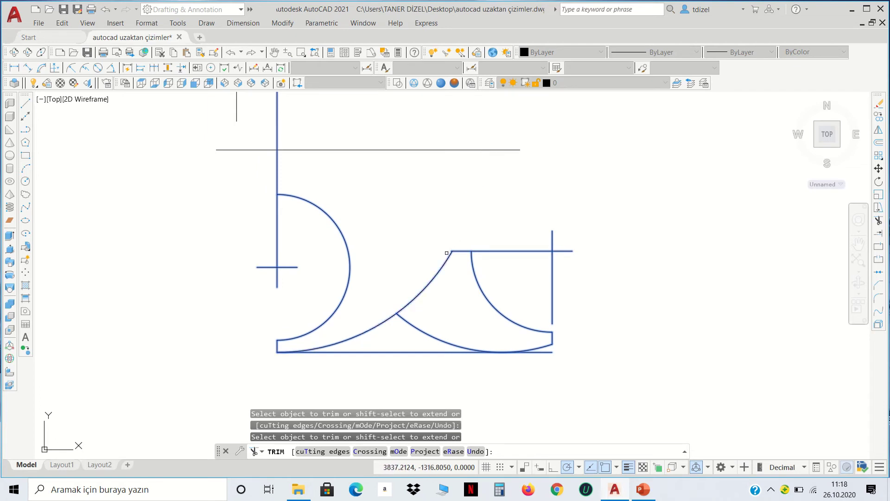
left_click(446, 253)
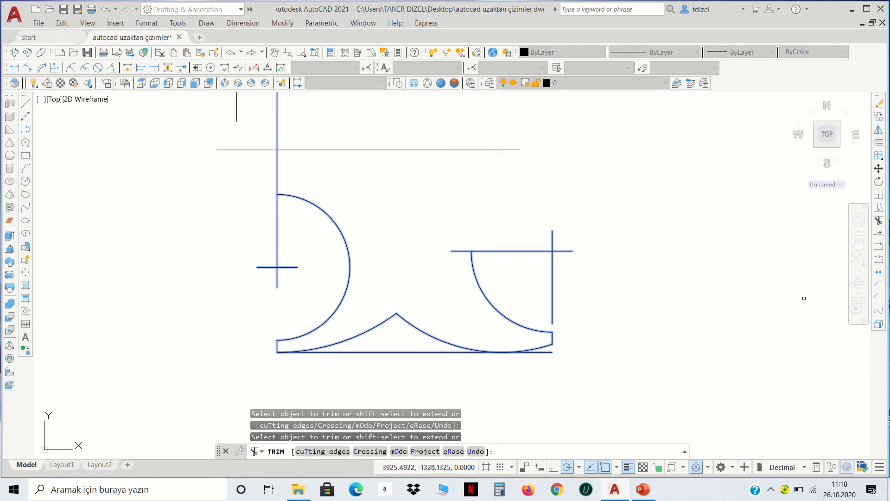
key("Escape")
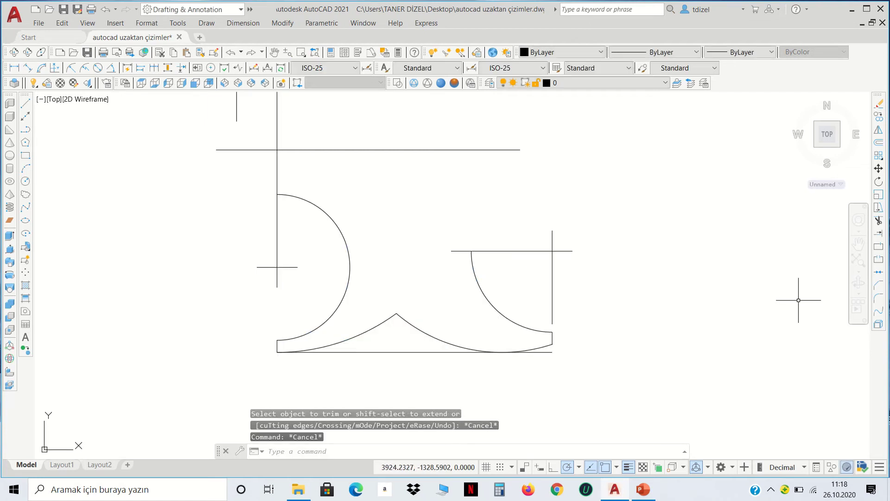
Draw a vertical line from the right arc's top end up to the upper horizontal line
scroll(799, 300, "down", 2)
middle_click_drag(786, 281, 658, 324)
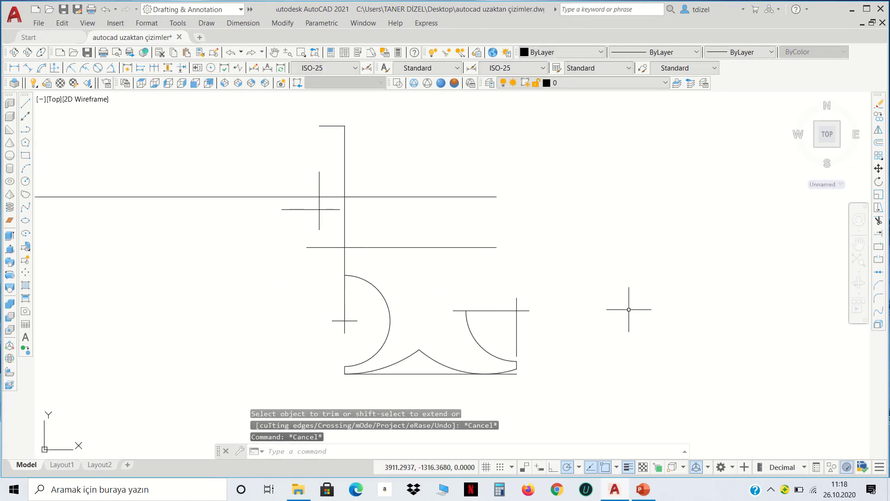
left_click(25, 103)
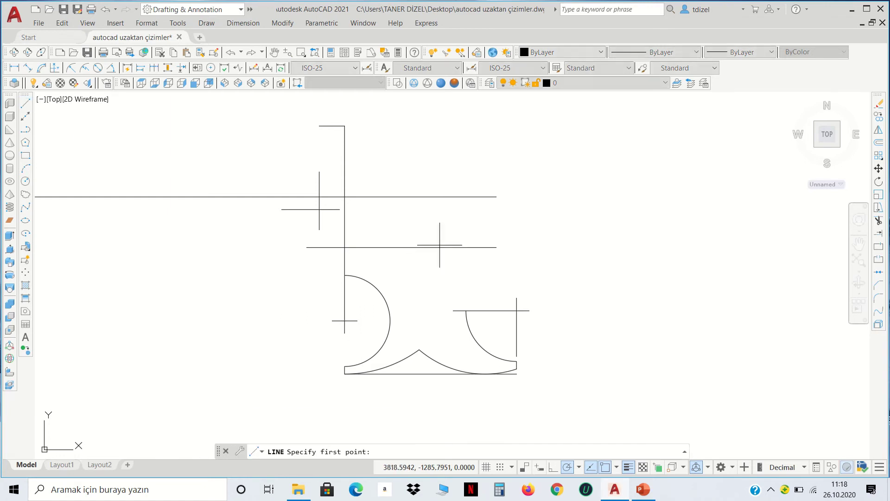
left_click(466, 310)
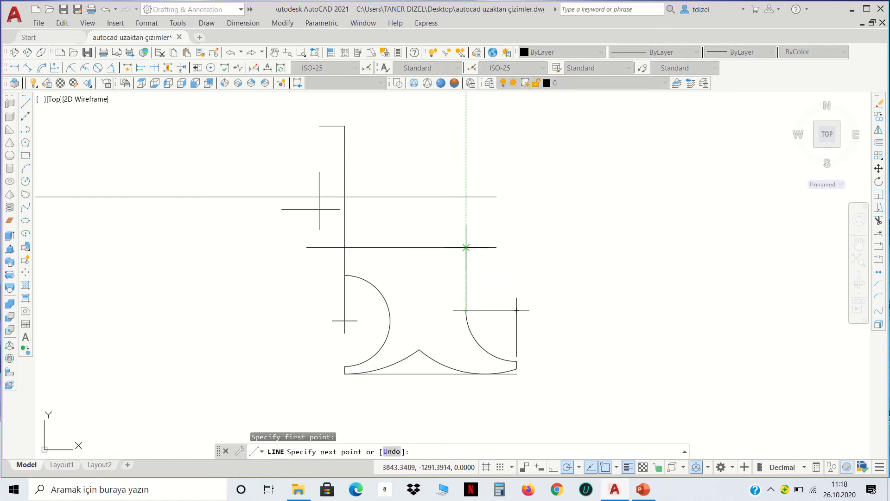
left_click(466, 248)
key("Return")
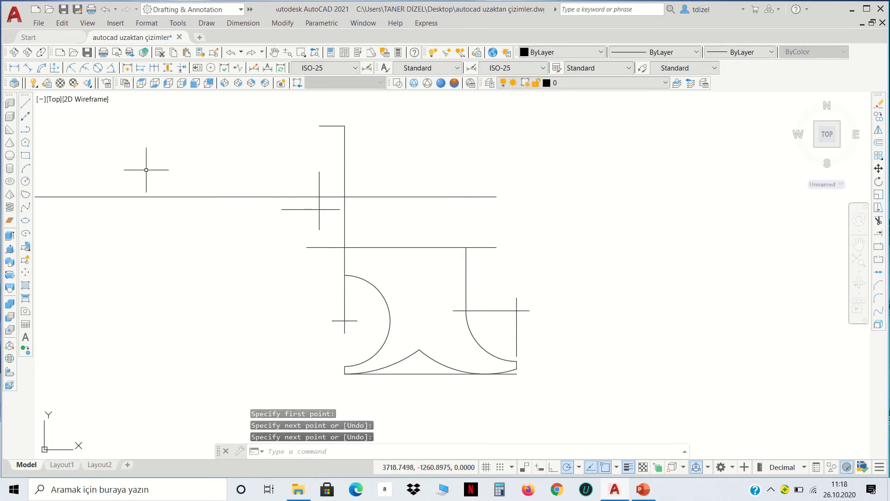
Draw a radius-12 circle on the upper centerline intersection
left_click(26, 181)
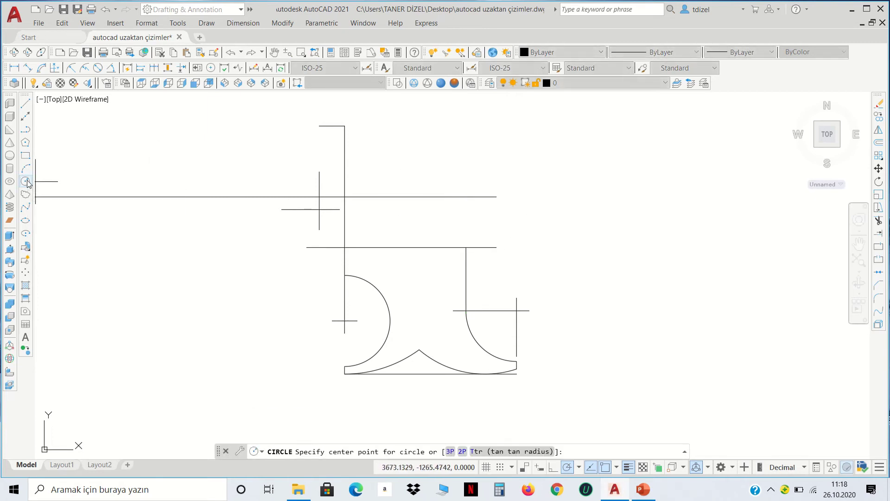
left_click(320, 209)
type("12")
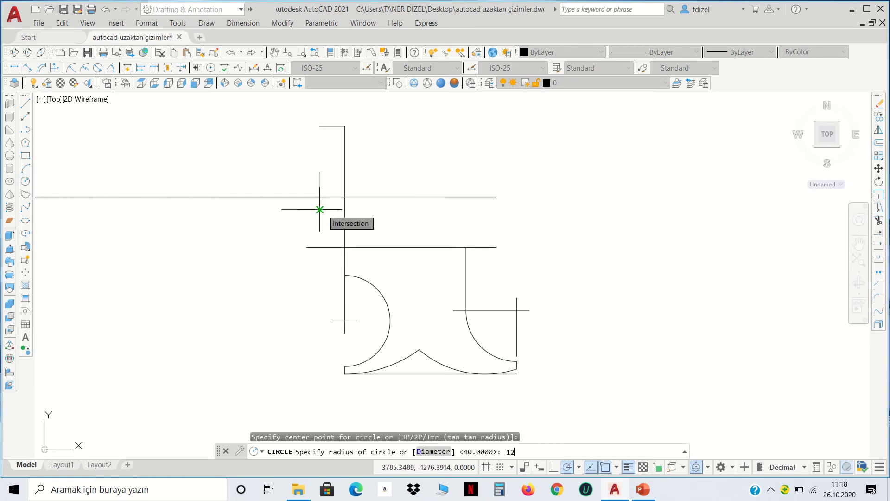
key("Return")
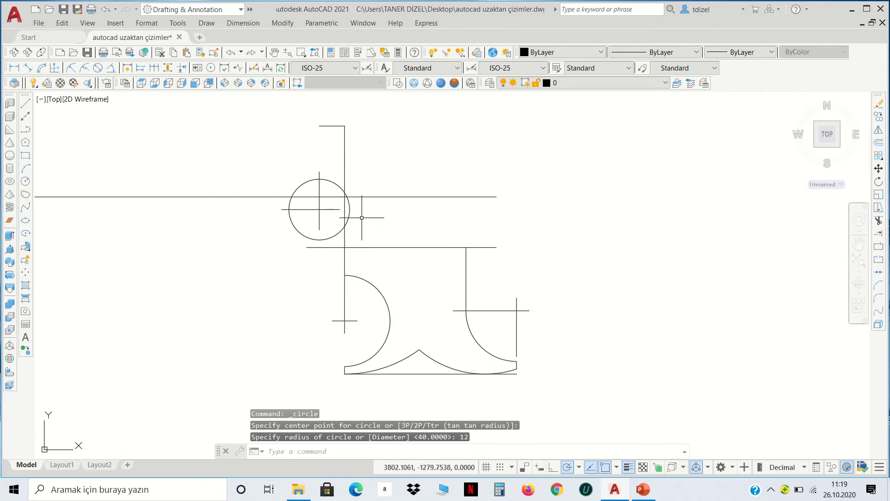
scroll(374, 207, "up", 1)
scroll(408, 194, "up", 1)
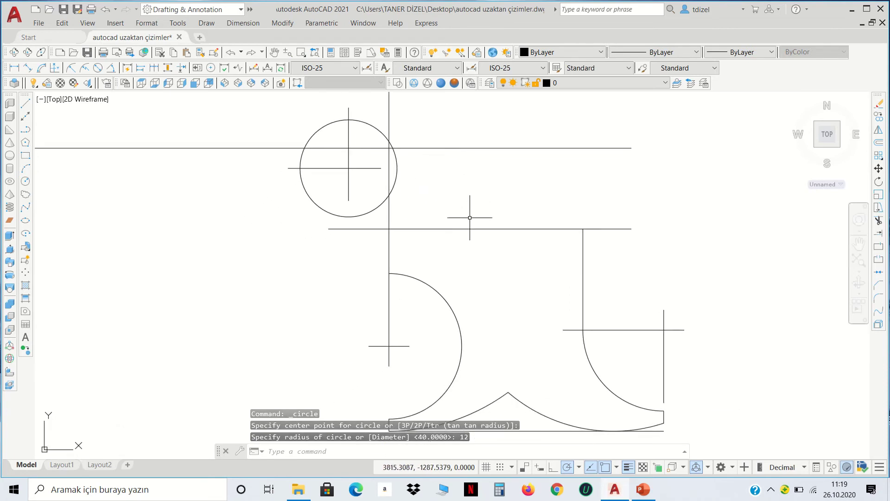
Start a new CIRCLE command with the C alias for a tangent-tangent-radius circle
left_click(207, 23)
mouse_move(219, 176)
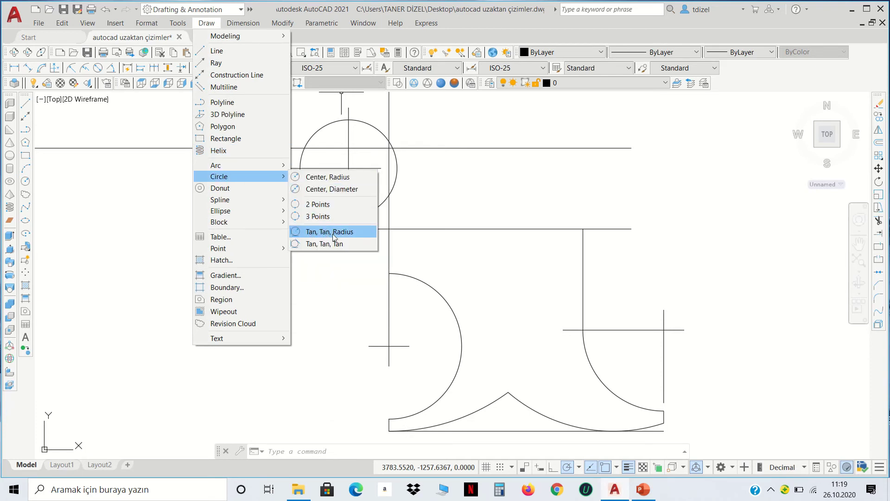
key("Escape")
key("Escape")
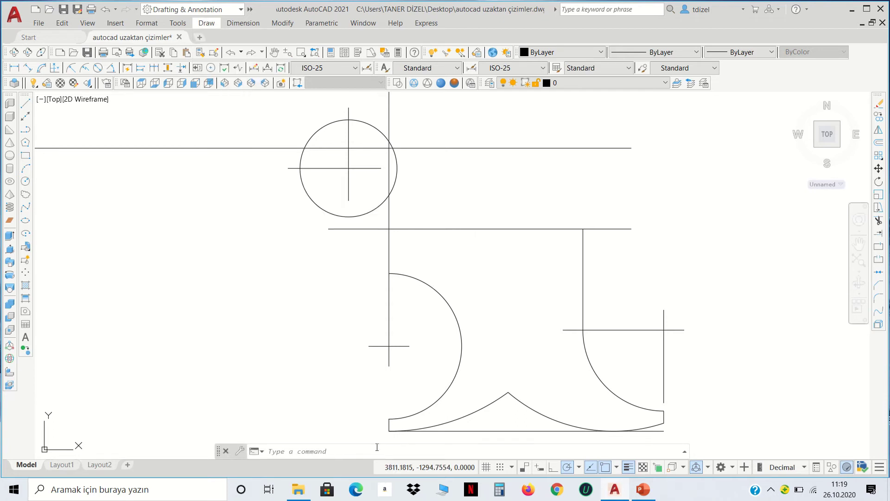
left_click(376, 452)
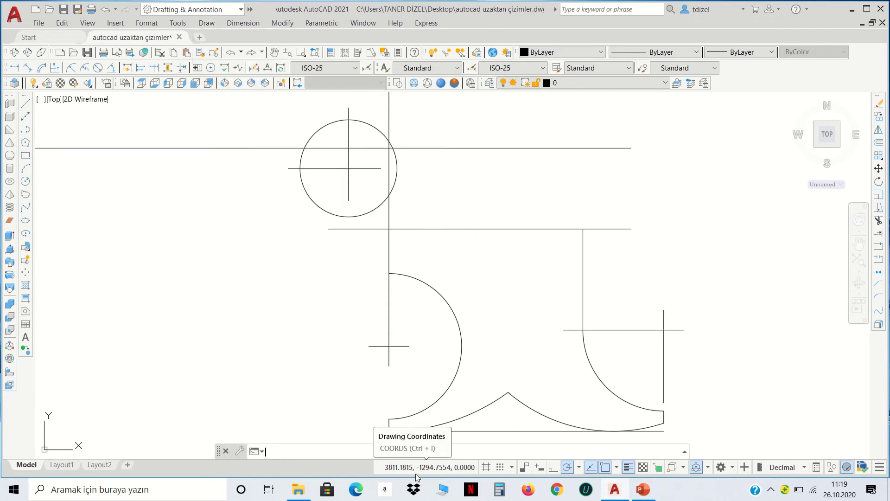
type("c")
key("Return")
type("t")
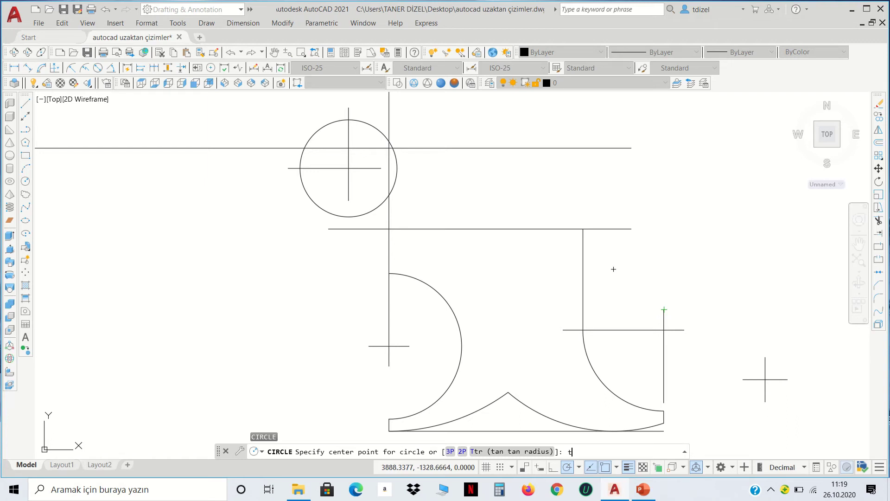
Draw a radius-72 circle tangent to the radius-12 circle and the lower left arc
key("Return")
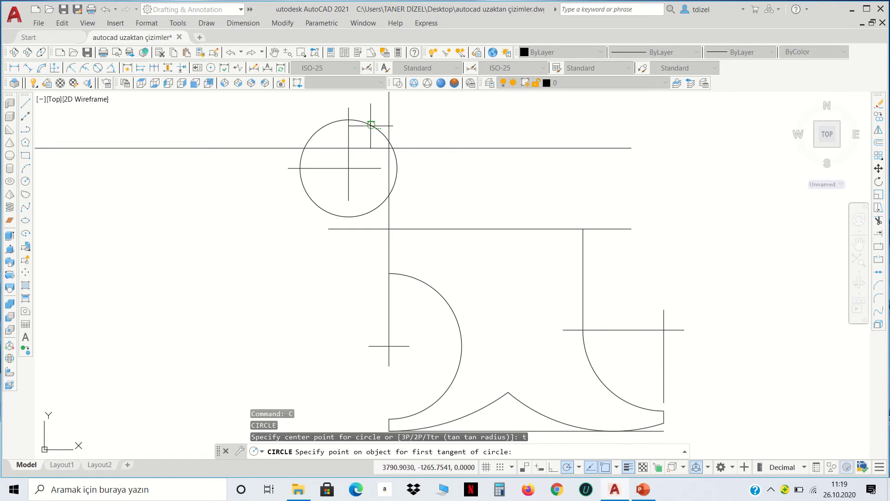
left_click(371, 125)
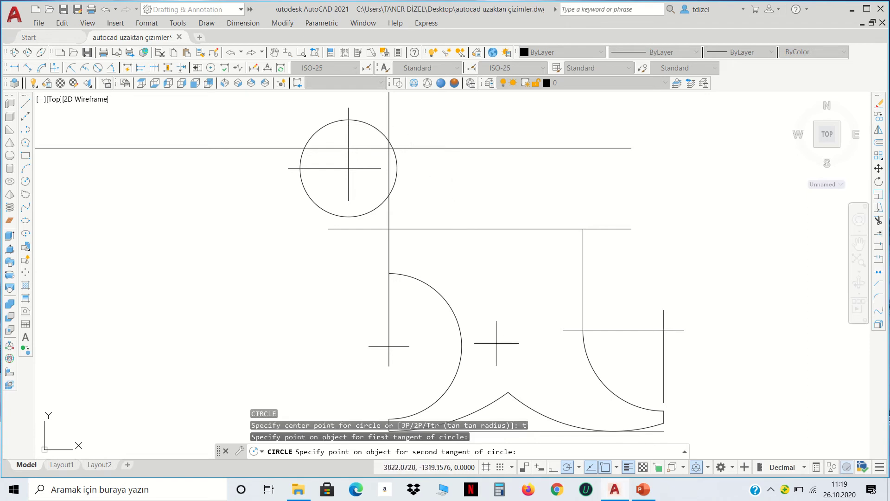
left_click(460, 362)
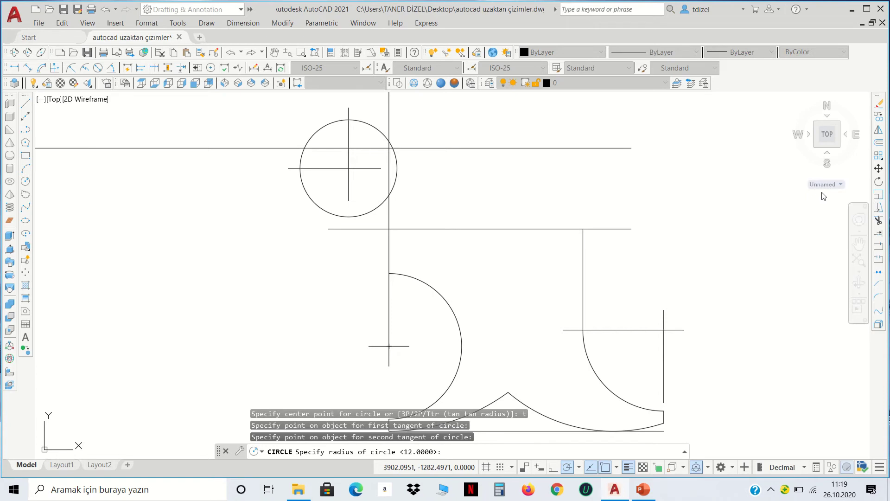
type("72")
key("Return")
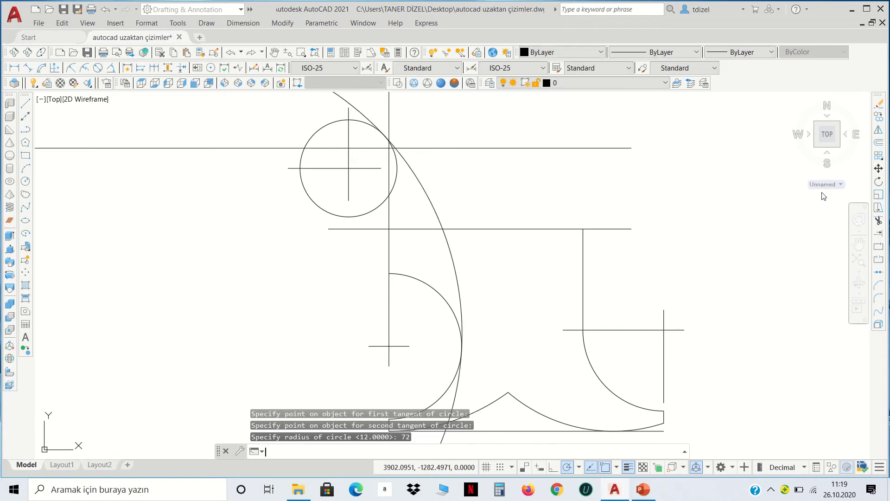
scroll(825, 194, "down", 2)
scroll(824, 192, "down", 2)
scroll(824, 193, "up", 2)
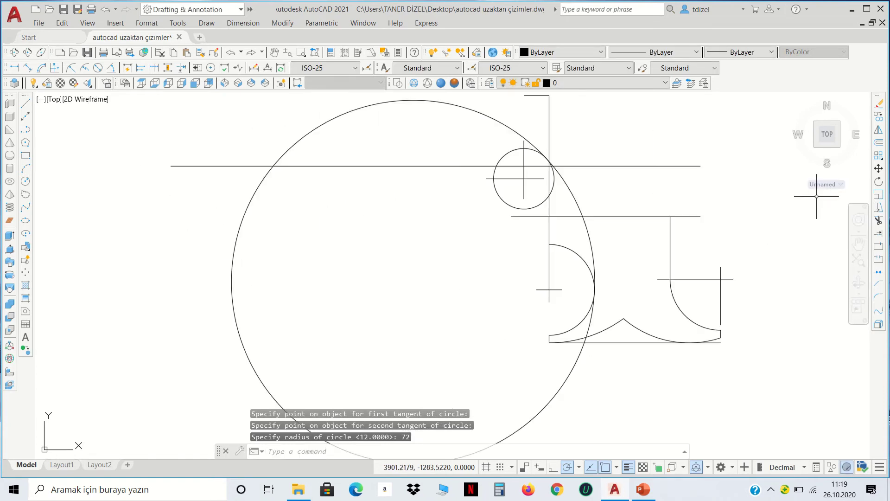
middle_click_drag(782, 243, 720, 278)
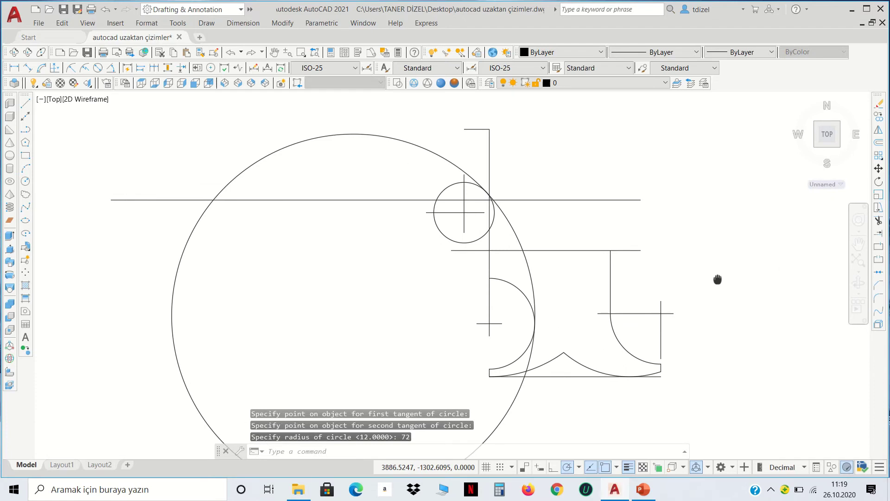
left_click(653, 428)
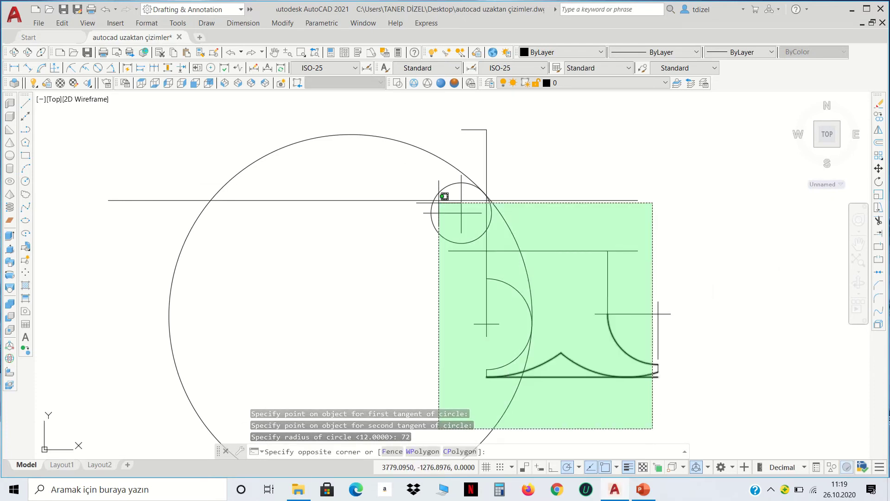
Trim the radius-72 circle's upper arc, left side and tail below the lower arc
left_click(367, 138)
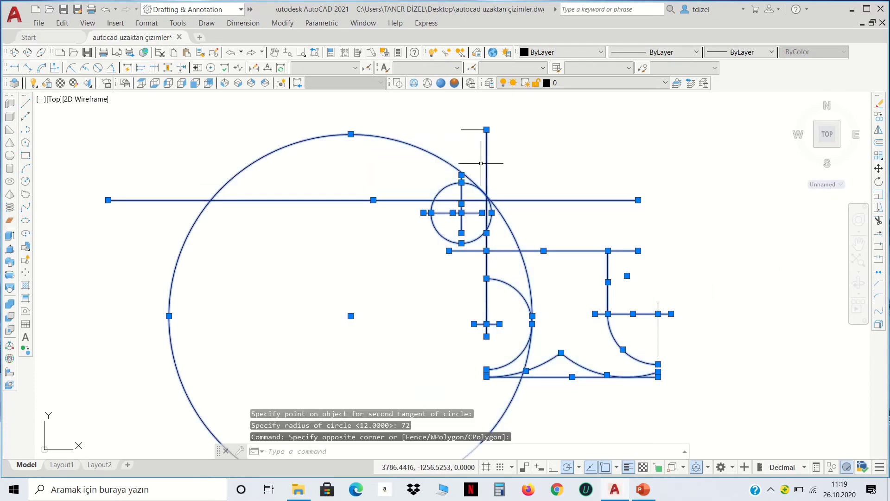
left_click(880, 221)
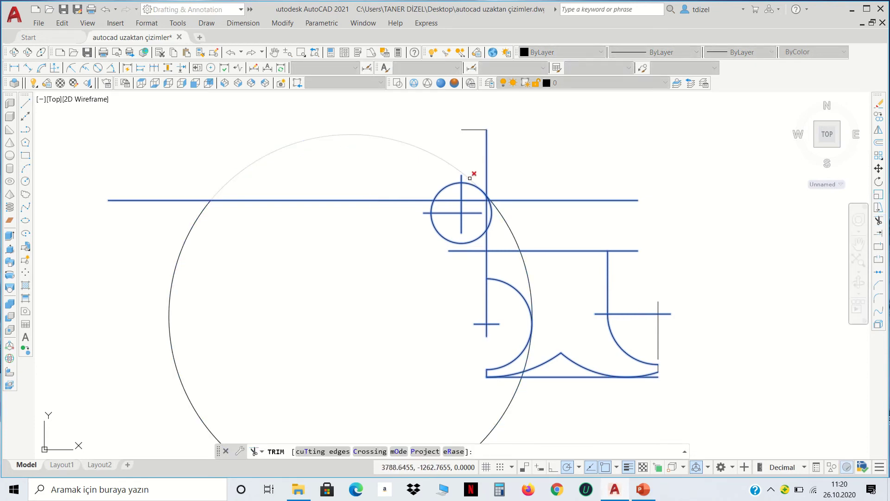
left_click(473, 178)
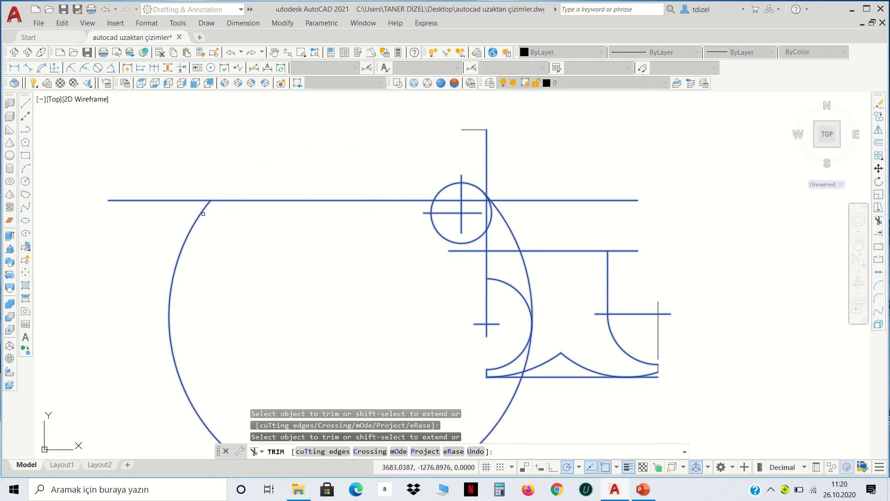
left_click_drag(203, 214, 190, 211)
scroll(534, 377, "up", 4)
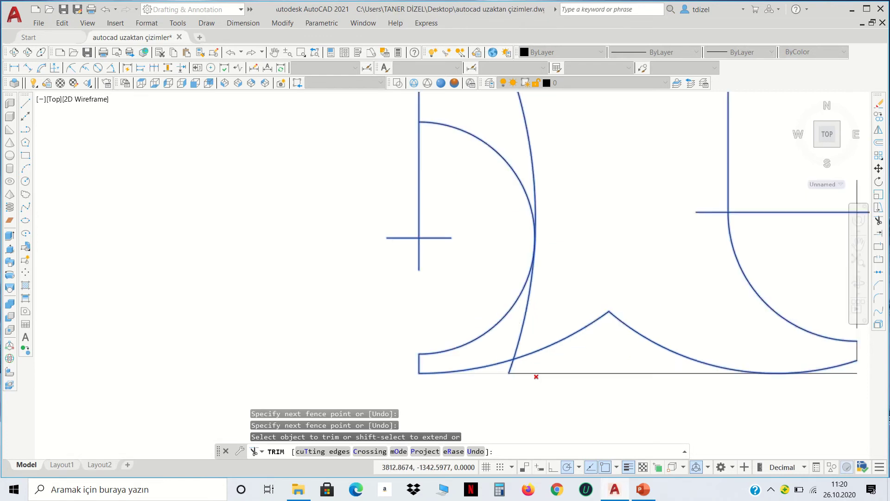
scroll(536, 376, "up", 2)
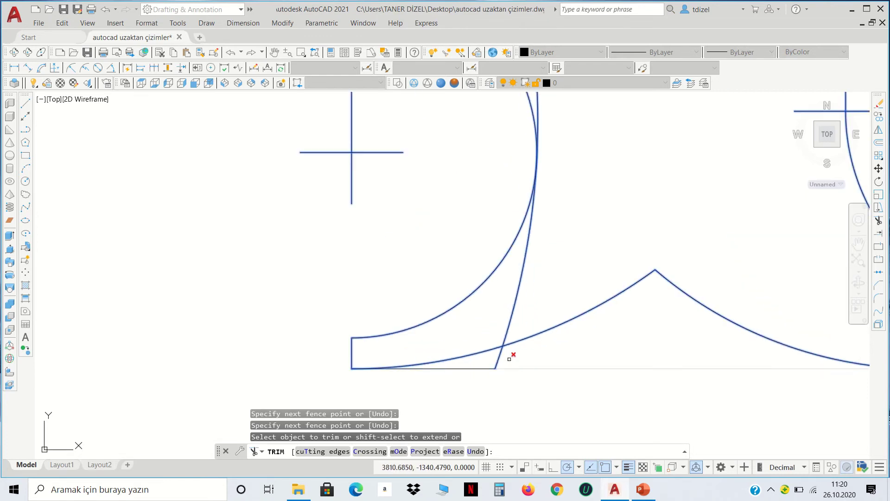
left_click(505, 336)
scroll(568, 219, "down", 4)
middle_click_drag(584, 174, 544, 247)
scroll(545, 246, "up", 2)
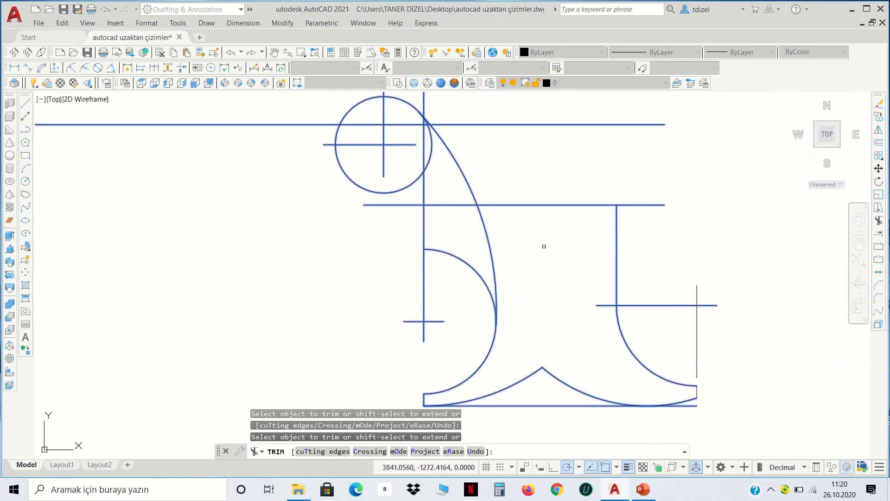
Trim the leftover arc piece and the radius-12 circle's lower half
left_click(455, 256)
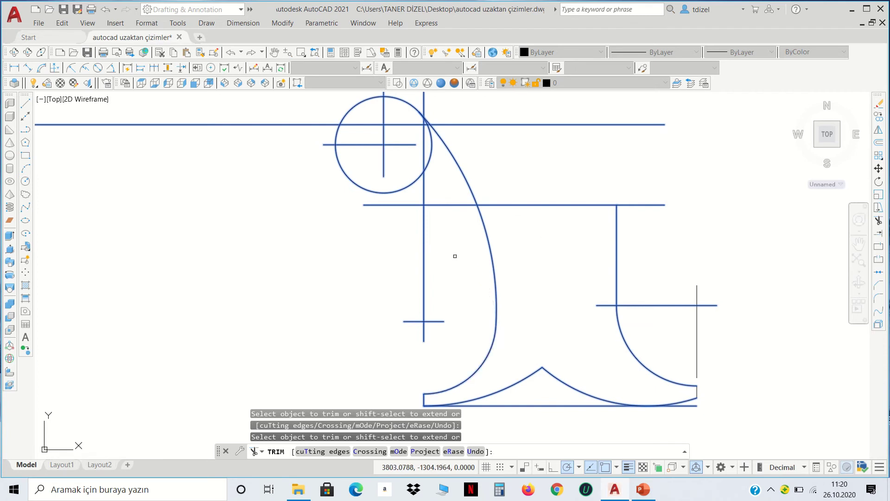
left_click(352, 181)
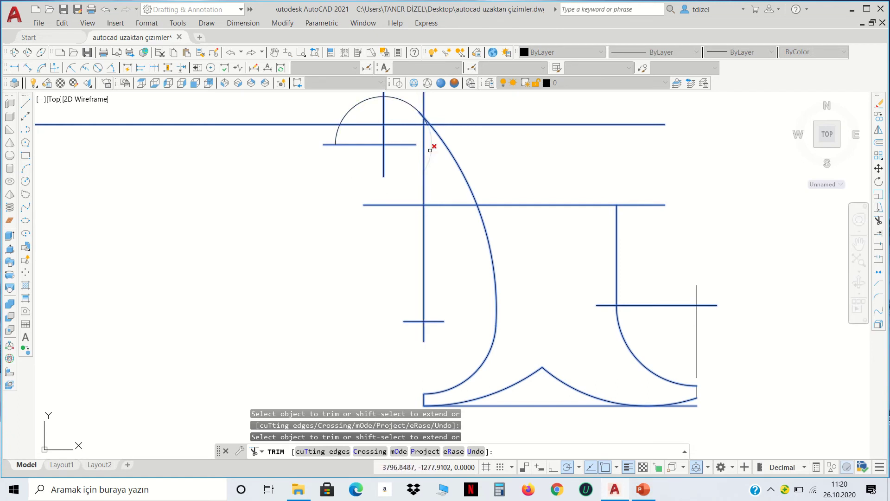
scroll(427, 110, "up", 5)
scroll(426, 111, "up", 2)
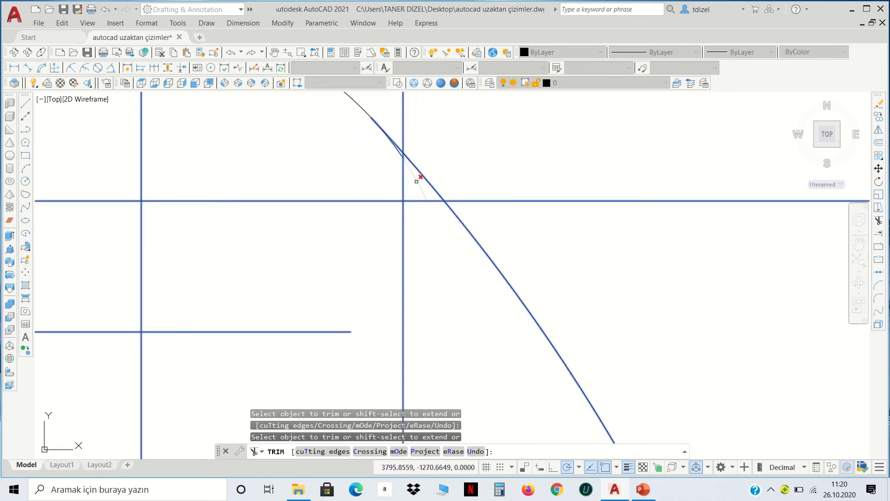
scroll(390, 135, "up", 3)
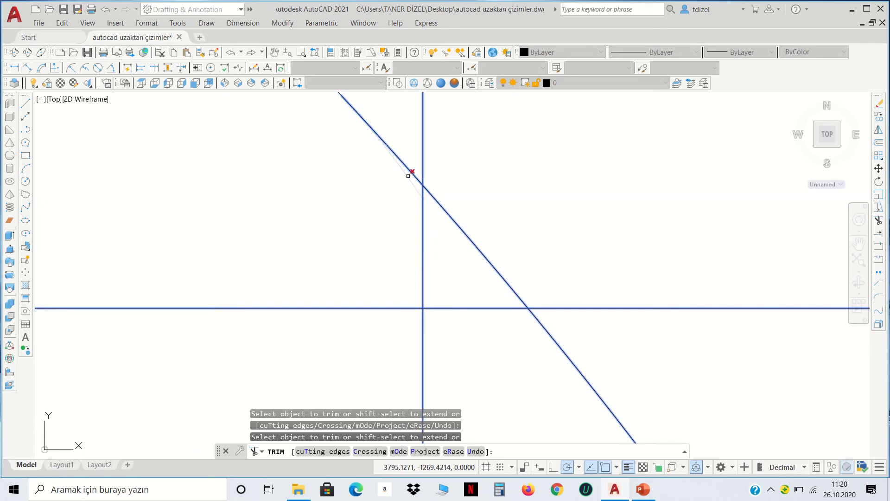
scroll(396, 174, "down", 3)
scroll(392, 179, "down", 2)
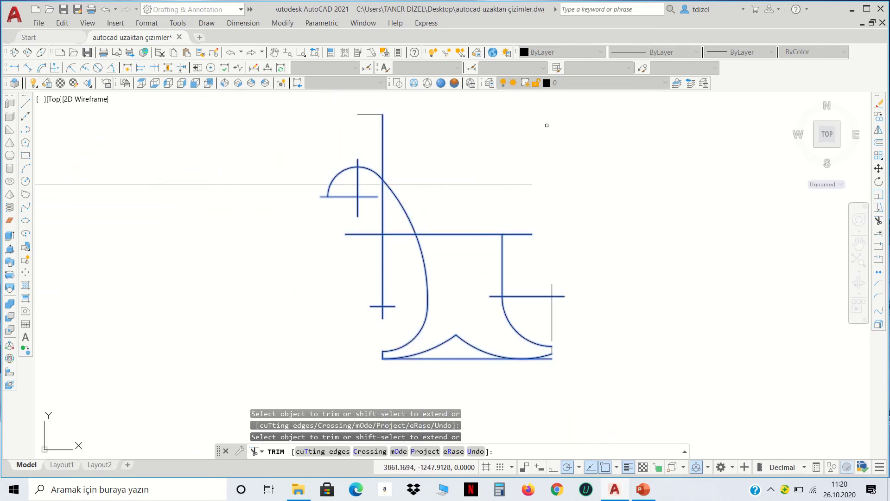
key("Escape")
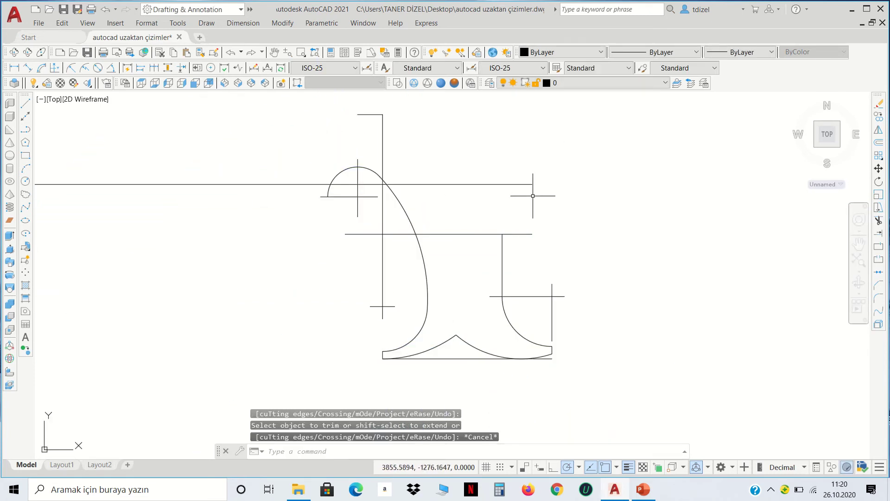
middle_click_drag(523, 216, 580, 216)
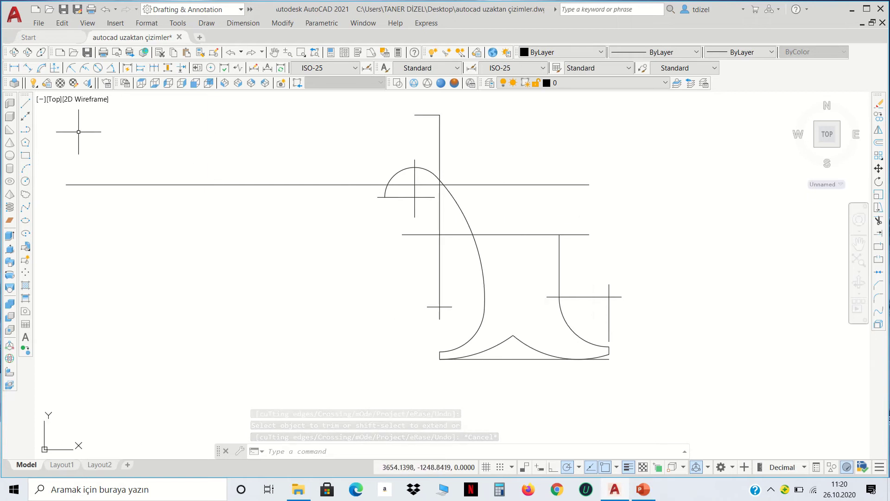
Draw a radius-48 circle centred on the centerline point
left_click(25, 181)
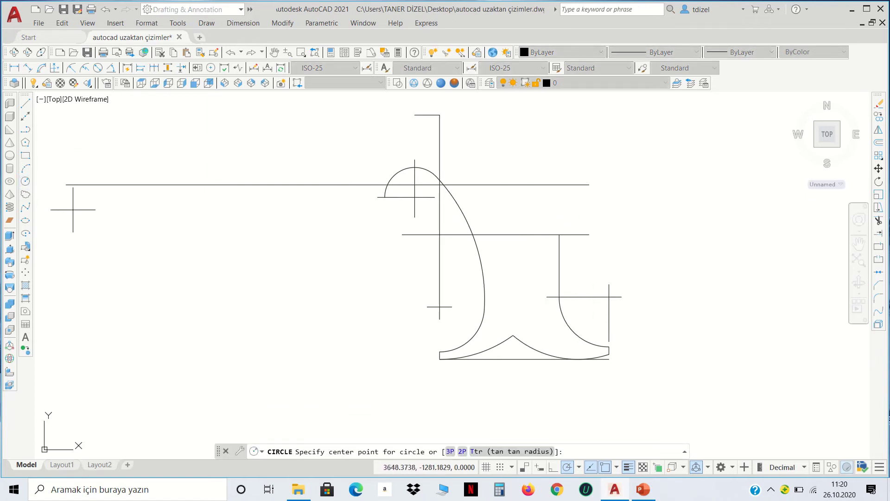
left_click(440, 234)
type("48")
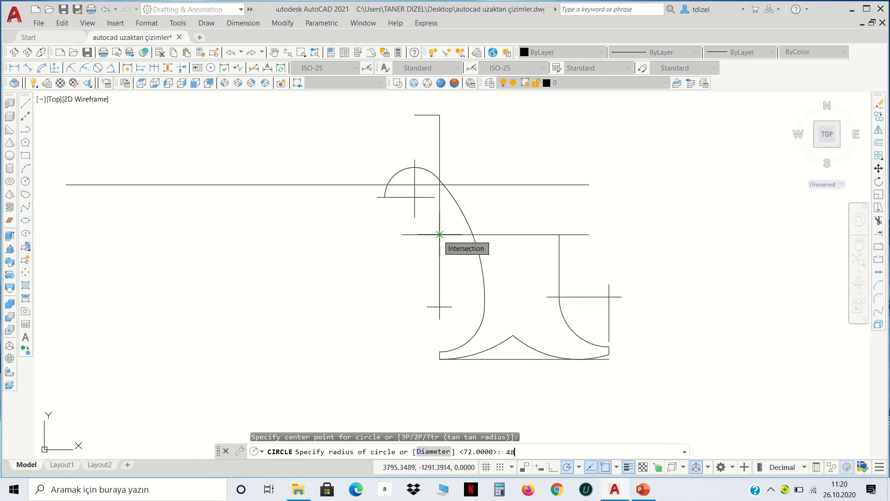
key("Return")
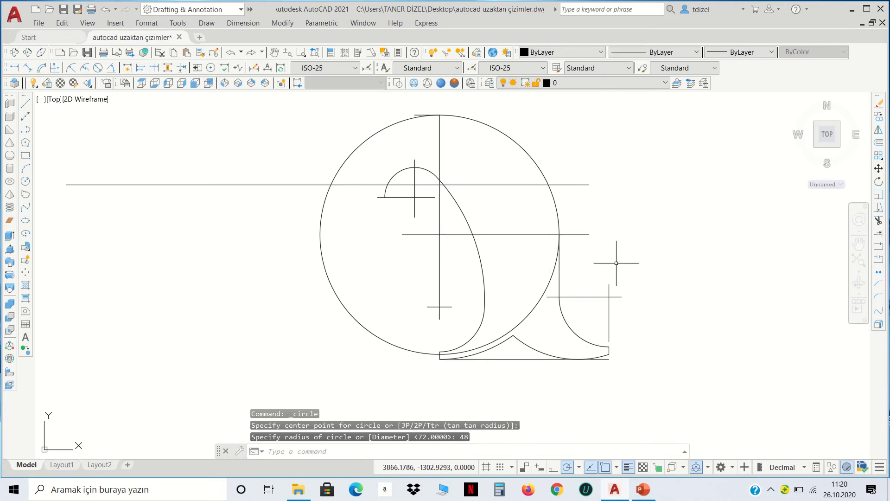
Trim the circle's lower part and the large arc's left part, leaving the outer hook curve
left_click(617, 257)
left_click(386, 109)
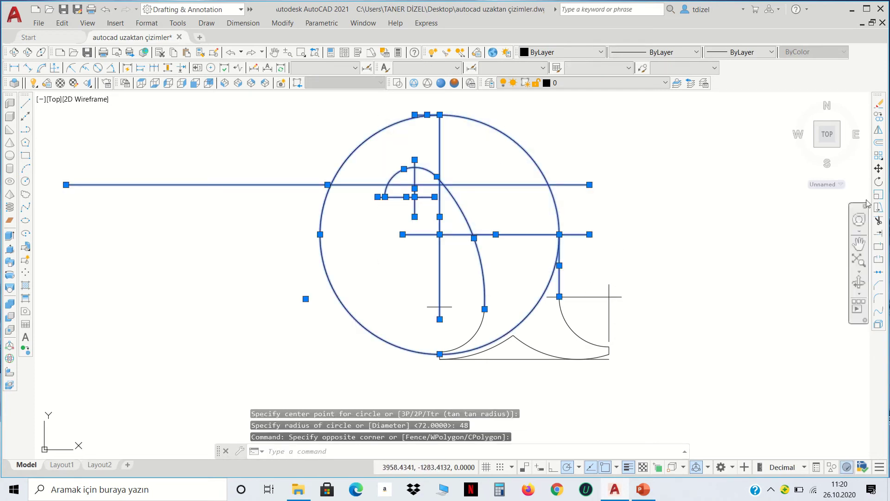
left_click(878, 221)
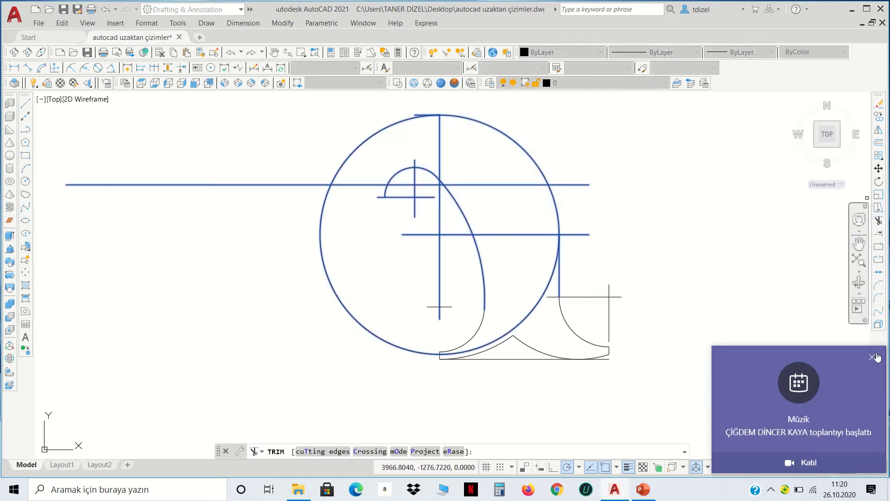
left_click(872, 357)
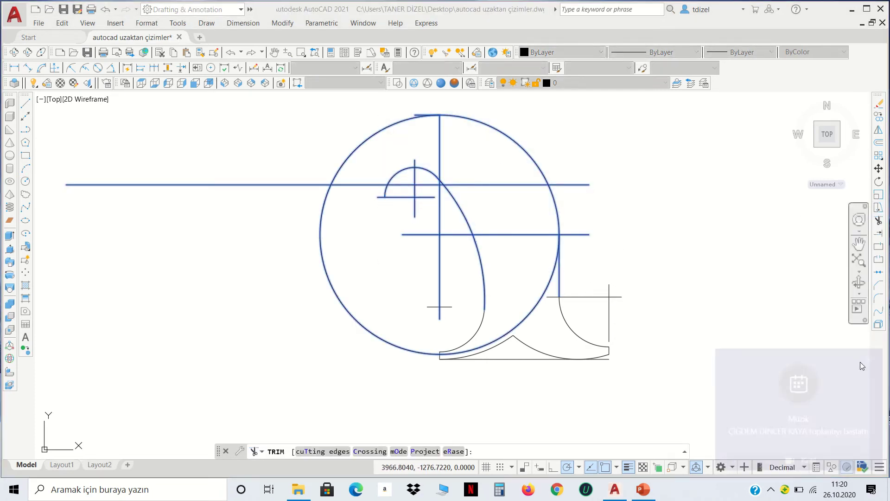
left_click(543, 289)
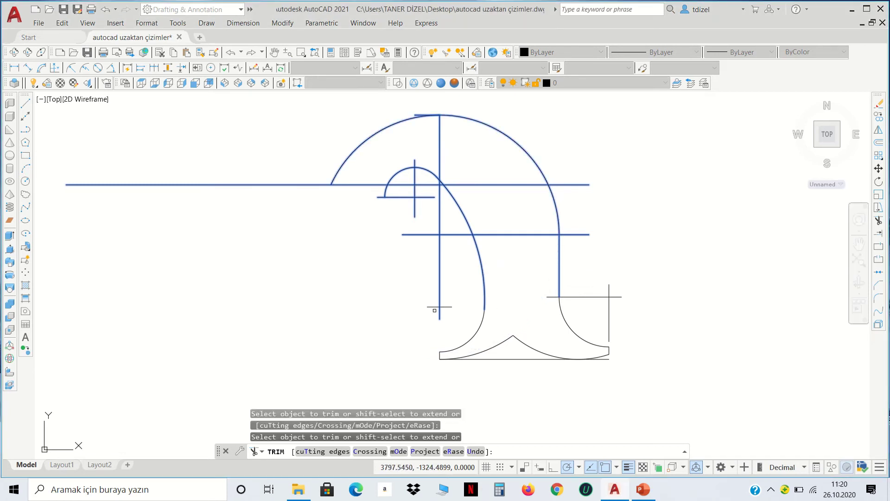
left_click(360, 144)
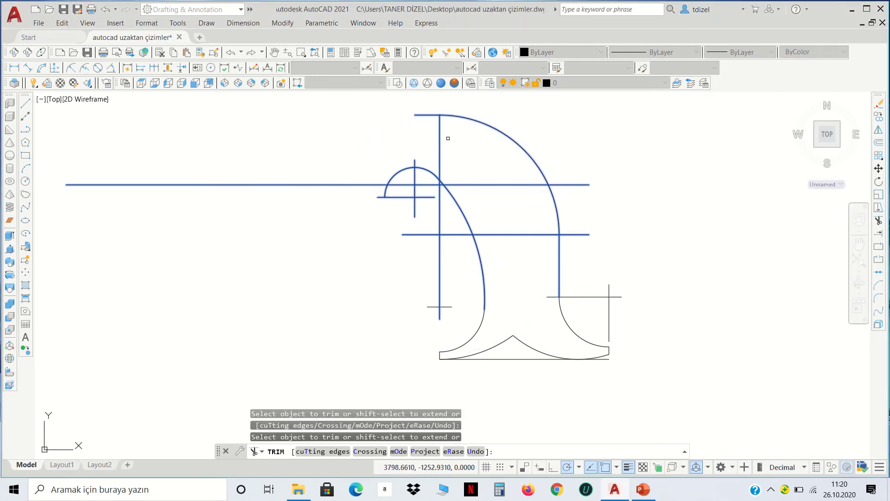
right_click(604, 144)
left_click(612, 145)
key("Return")
left_click(532, 157)
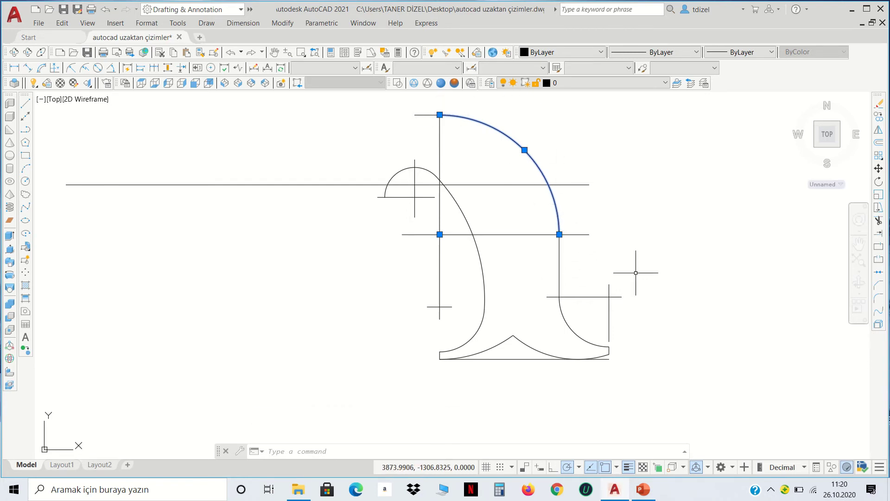
key("Escape")
key("Escape")
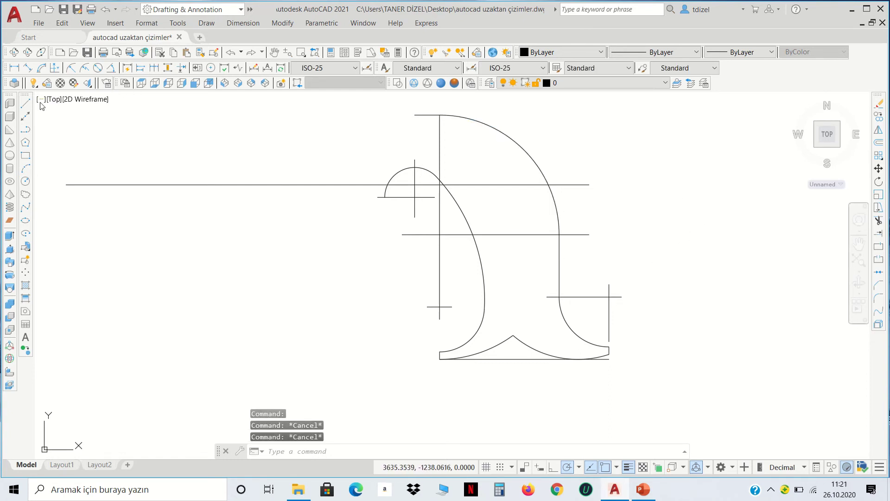
Draw a vertical line down from the small arc's left end
left_click(25, 107)
left_click(385, 197)
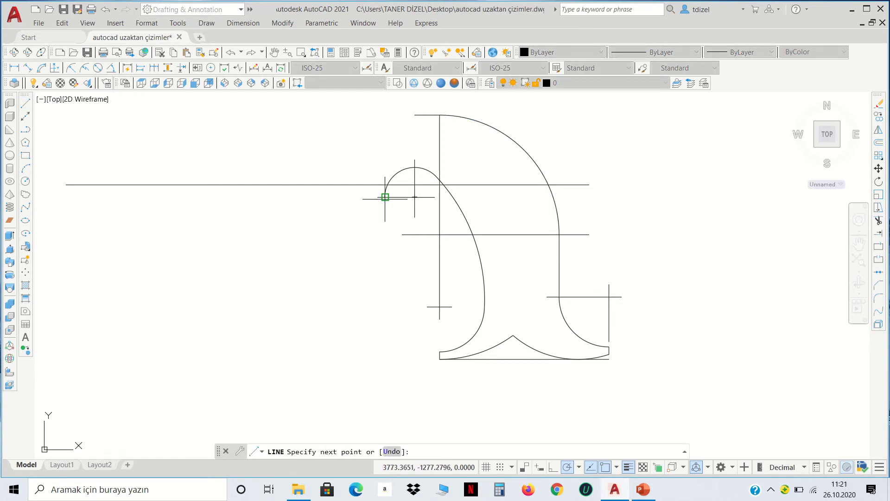
left_click(385, 302)
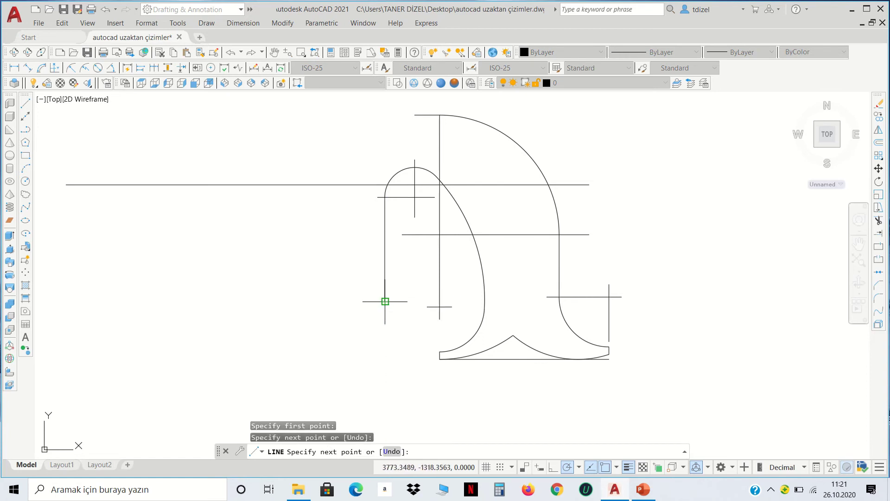
key("Return")
middle_click_drag(302, 280, 374, 315)
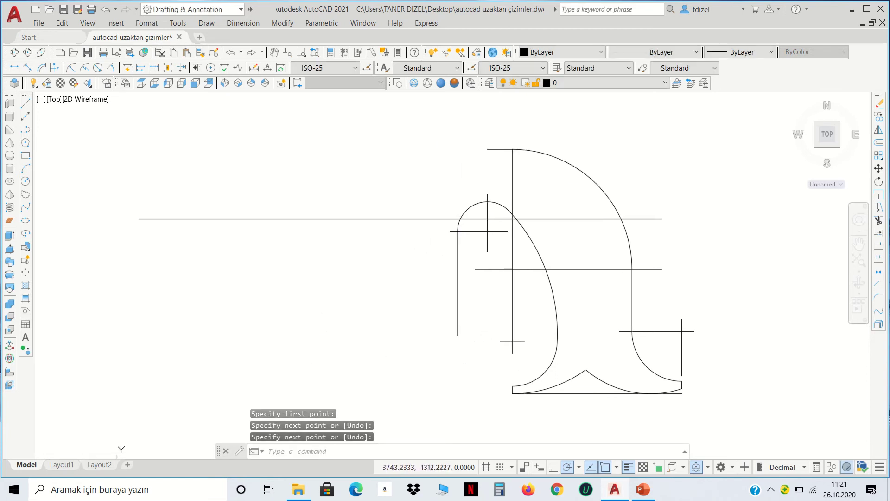
Set polar tracking to 15° and draw two slanted lines meeting on the horizontal centerline
left_click(579, 468)
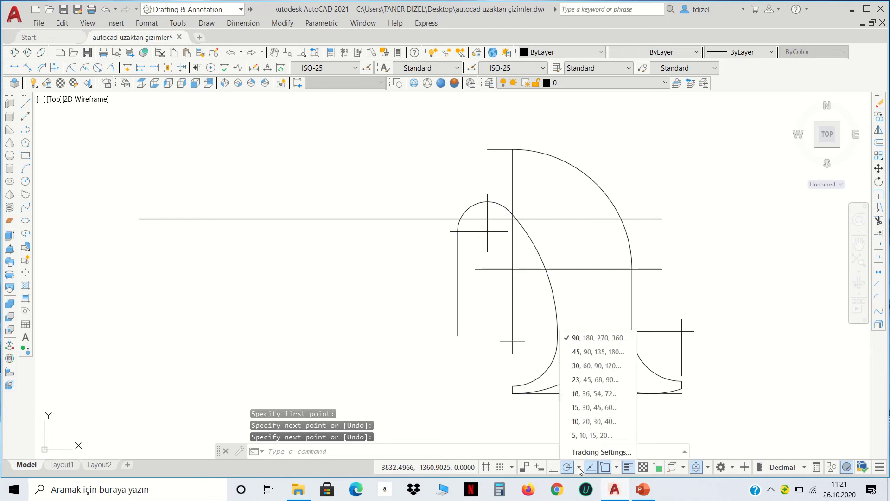
left_click(582, 408)
key("Return")
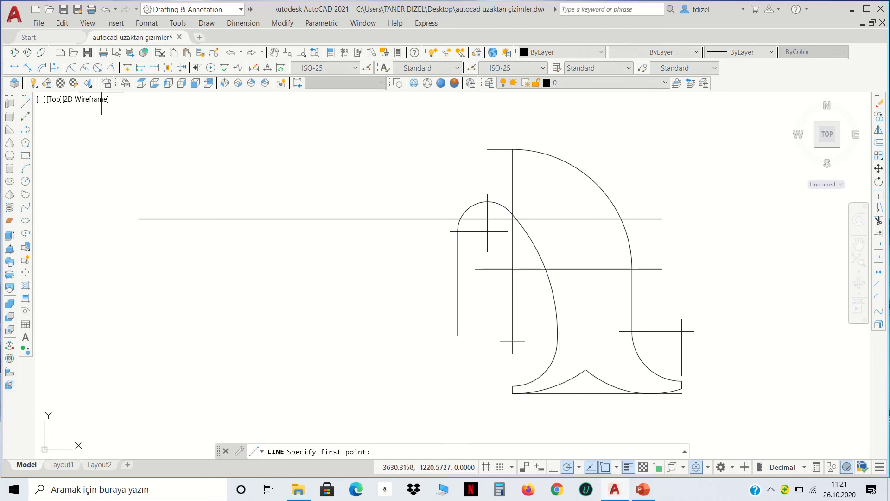
left_click(485, 150)
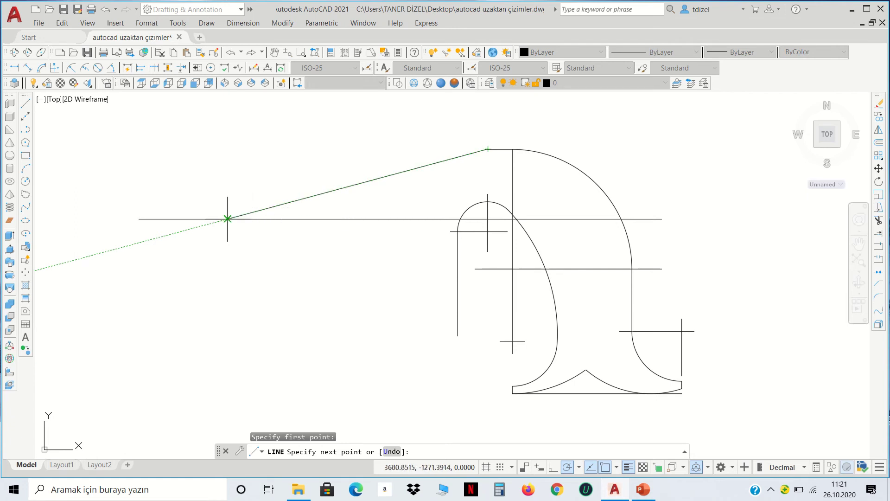
left_click(227, 218)
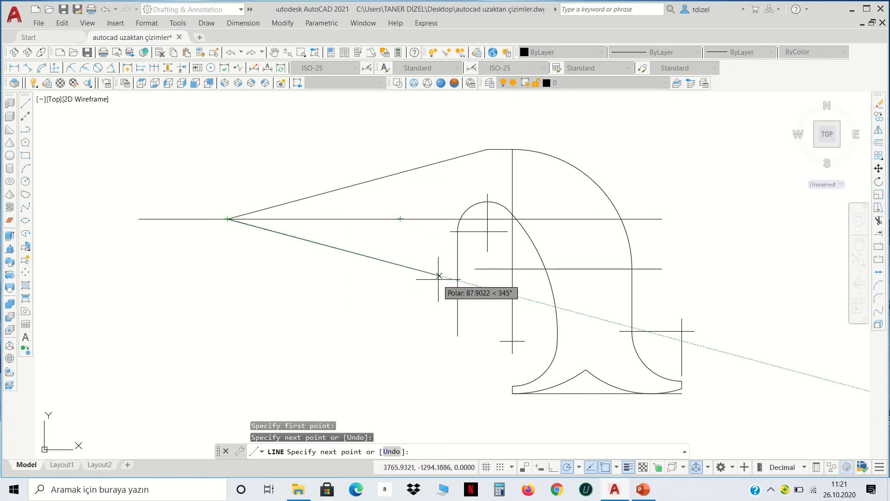
scroll(458, 282, "up", 4)
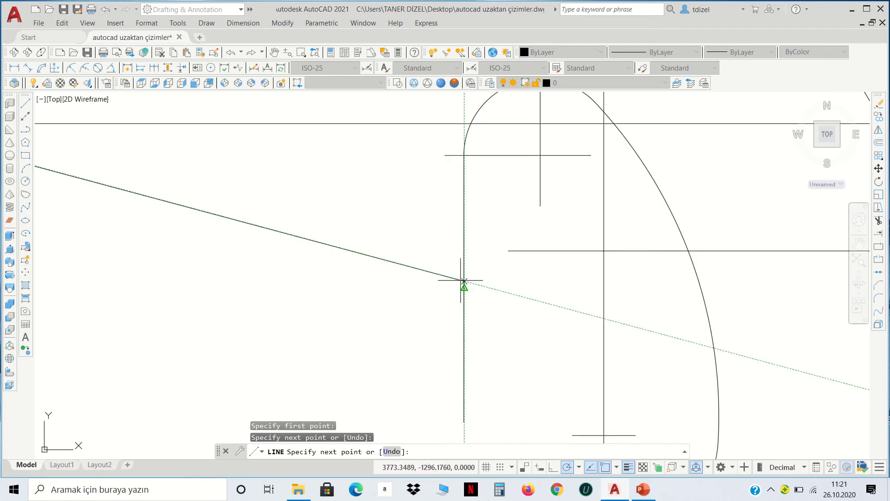
scroll(454, 281, "up", 4)
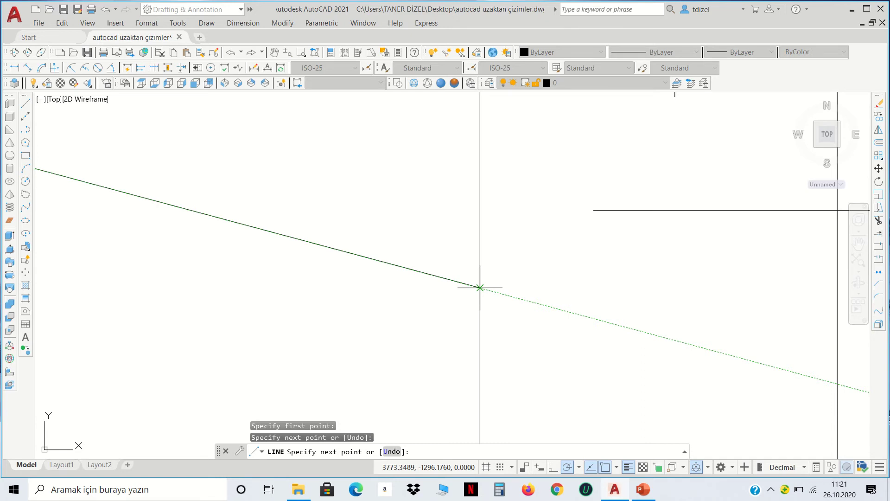
left_click(480, 287)
scroll(481, 284, "down", 3)
scroll(484, 281, "down", 2)
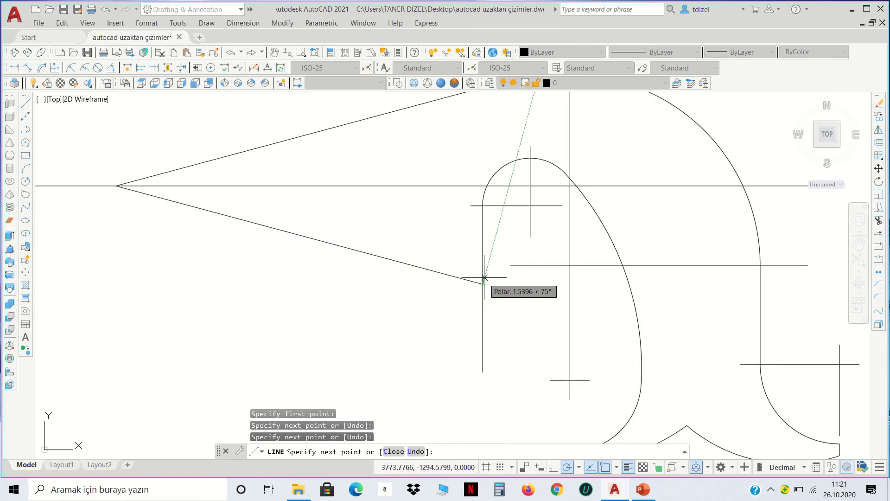
scroll(480, 276, "down", 2)
key("Return")
Trim the vertical line's excess below the lower slanted line
scroll(490, 287, "up", 2)
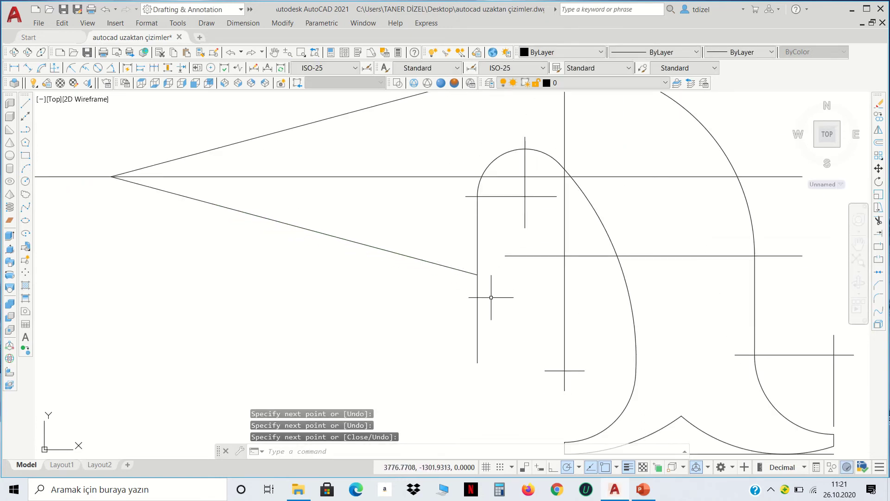
left_click(493, 303)
left_click(471, 268)
left_click(878, 220)
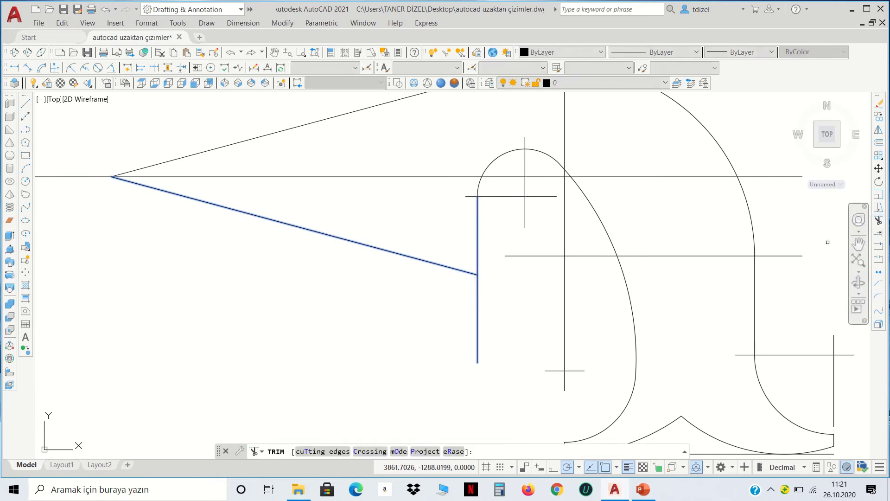
left_click(524, 341)
left_click(467, 320)
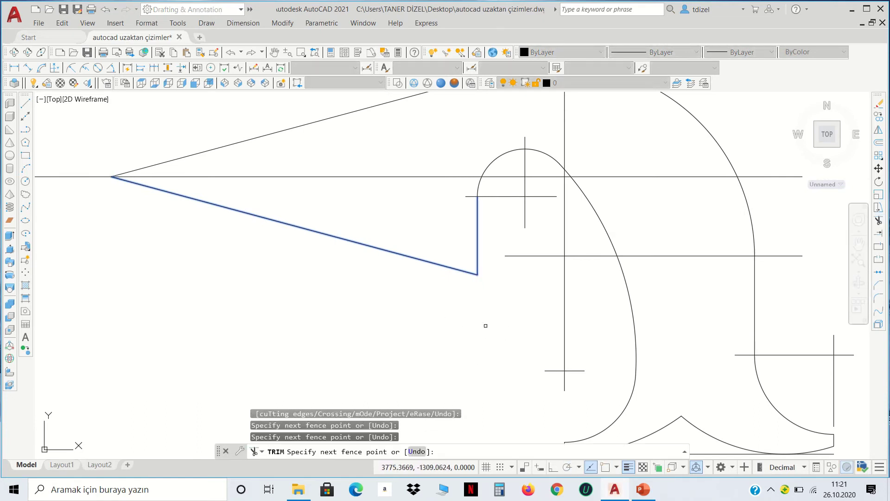
key("Return")
key("Return")
middle_click_drag(419, 228, 384, 306)
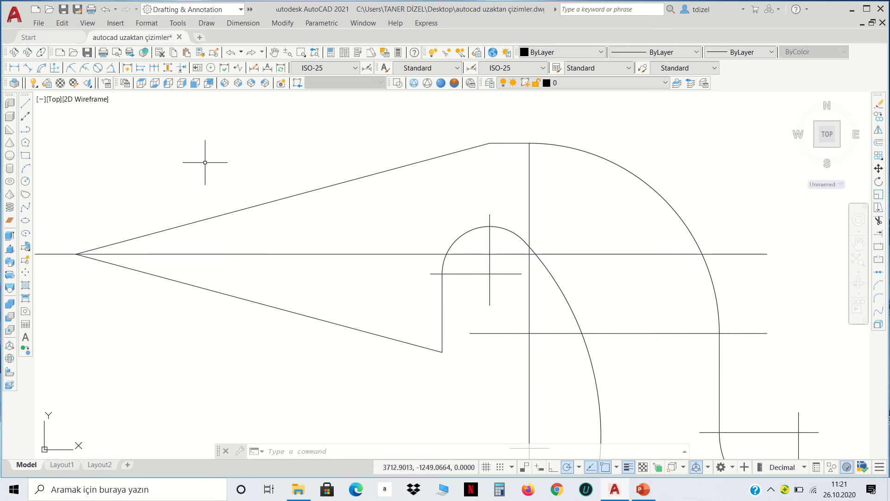
Draw a radius-10 tangent-tangent-radius circle touching the upper and lower slanted lines
type("c")
key("Return")
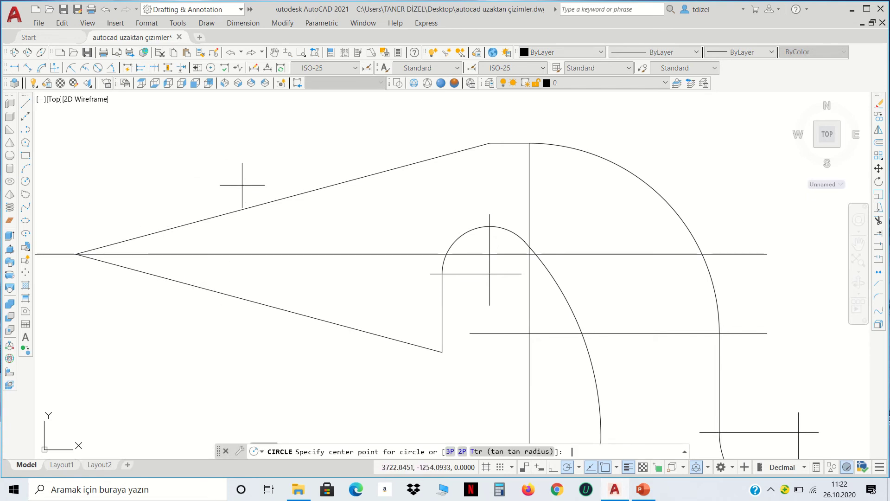
type("t")
key("Return")
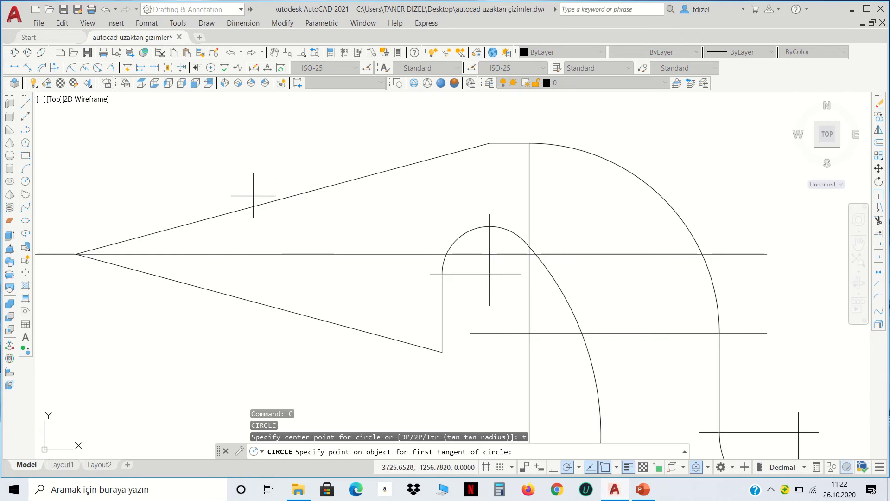
left_click(254, 205)
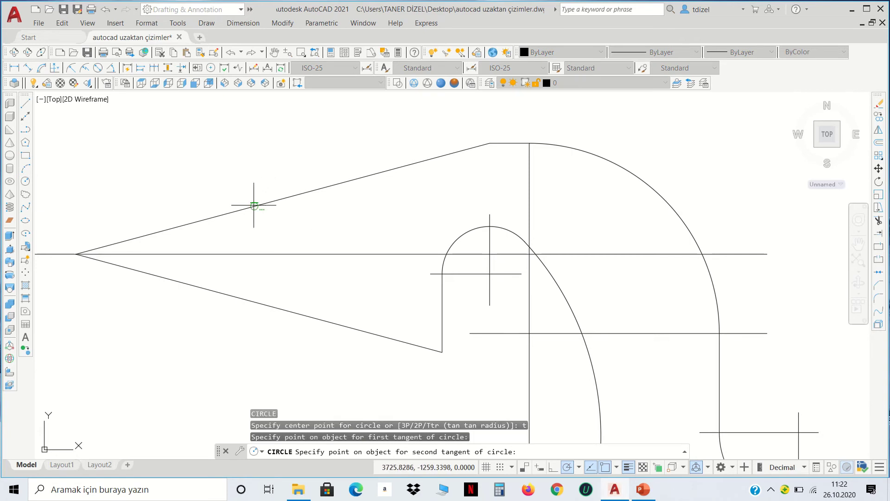
left_click(238, 295)
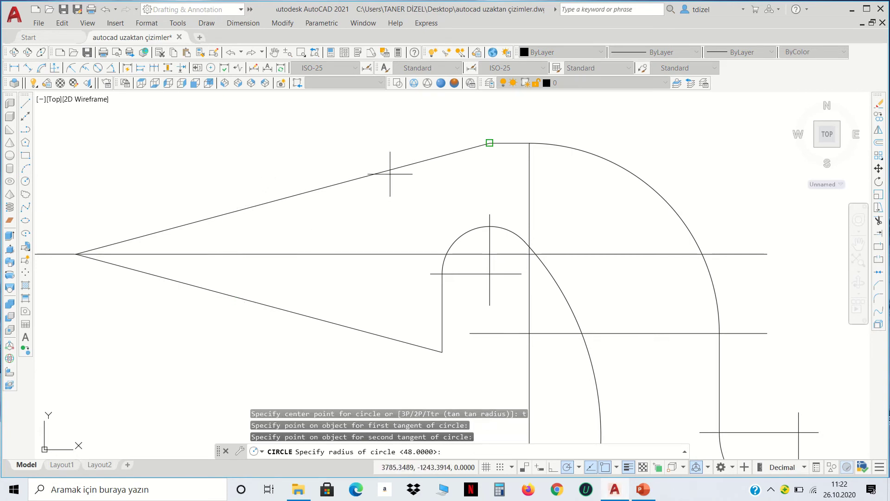
type("10")
key("Return")
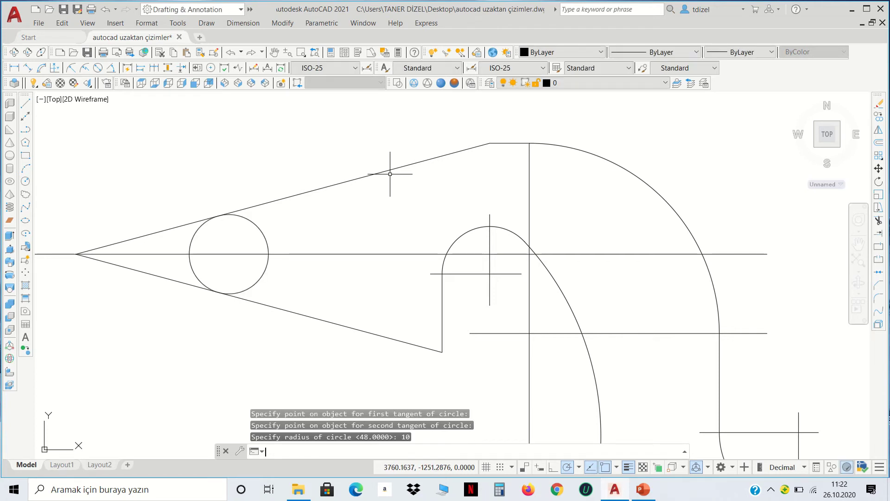
scroll(164, 235, "up", 2)
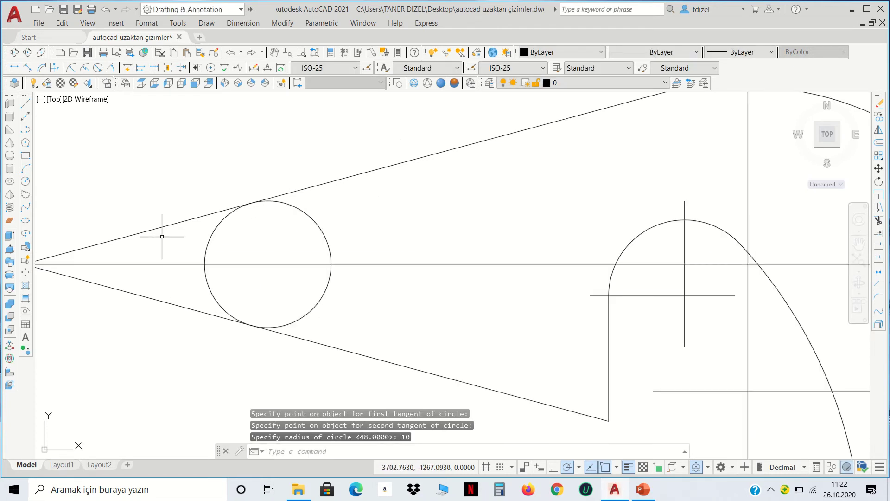
middle_click_drag(160, 231, 246, 252)
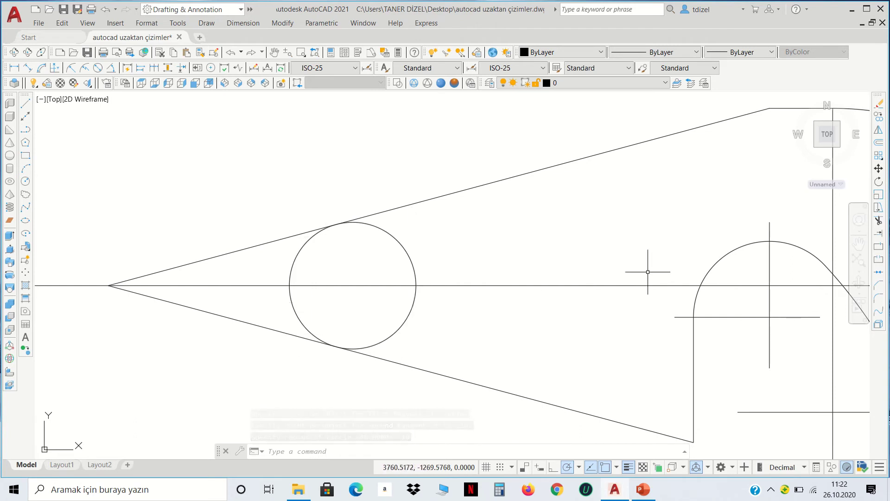
Break the upper slanted line at its tangent point with the radius-10 circle
left_click(877, 251)
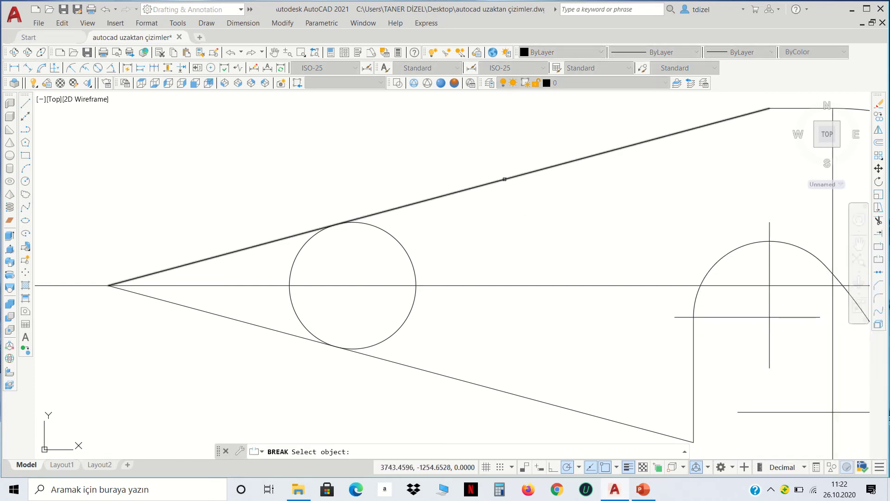
left_click(505, 179)
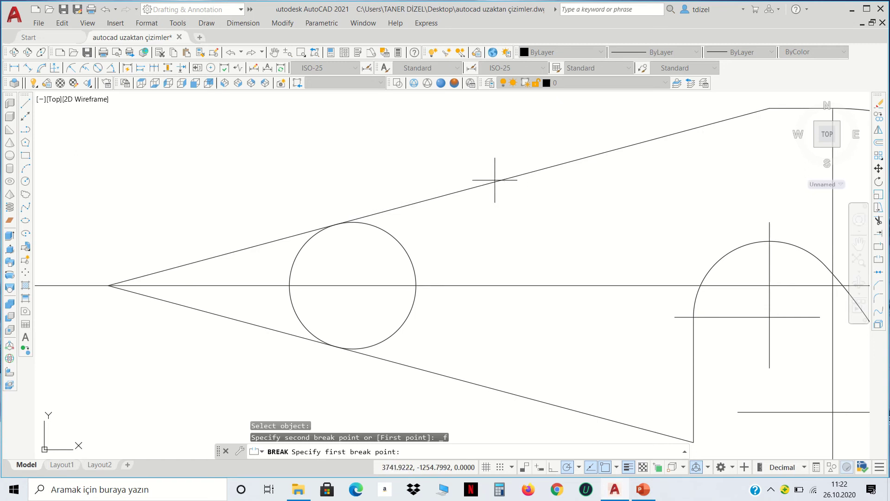
left_click(335, 223)
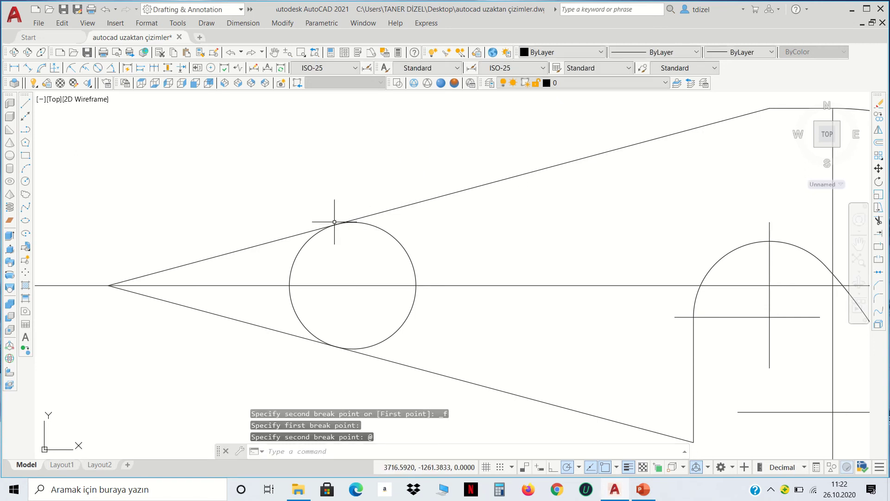
left_click(302, 231)
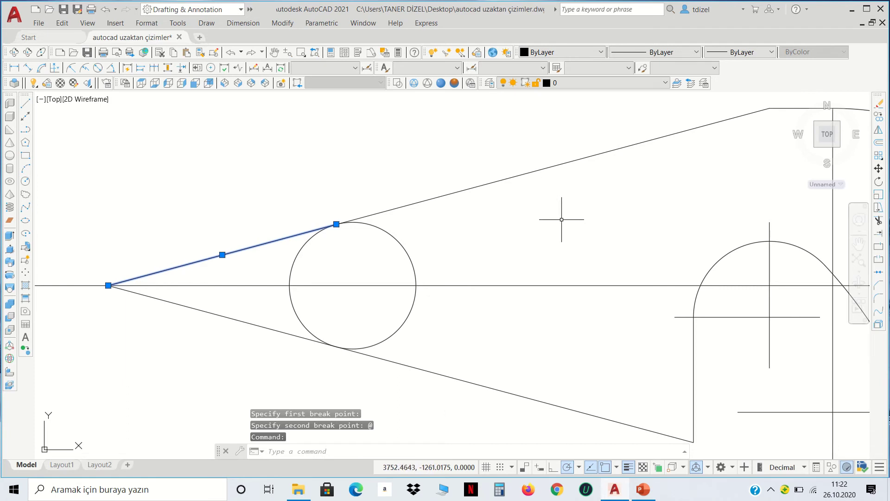
key("Escape")
key("Escape")
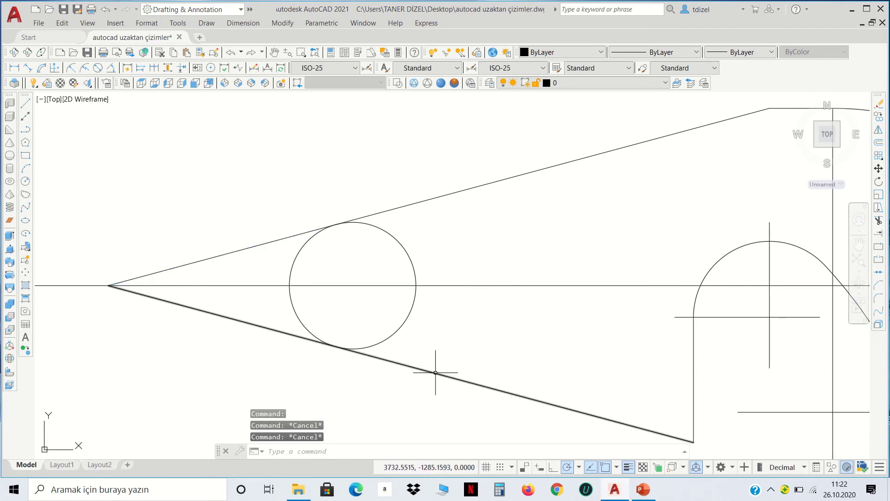
left_click(436, 370)
key("Escape")
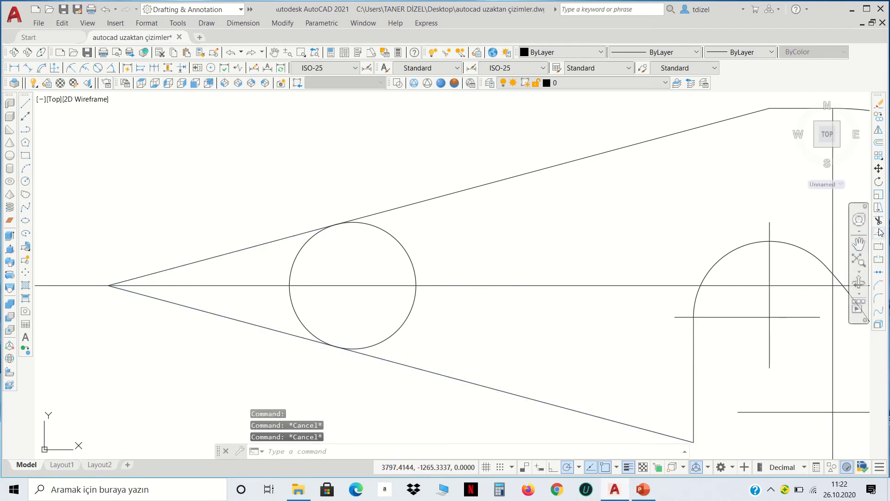
Break the lower slanted line at its tangent point and select both short tip pieces
left_click(880, 251)
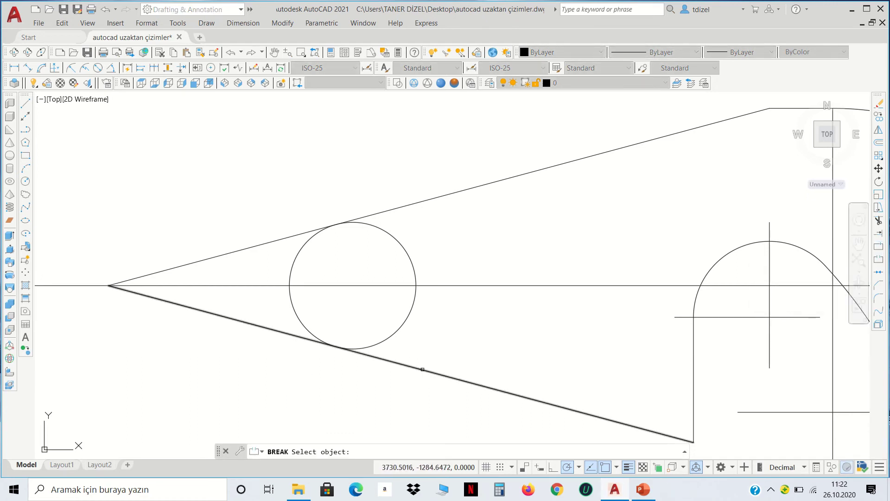
left_click(420, 370)
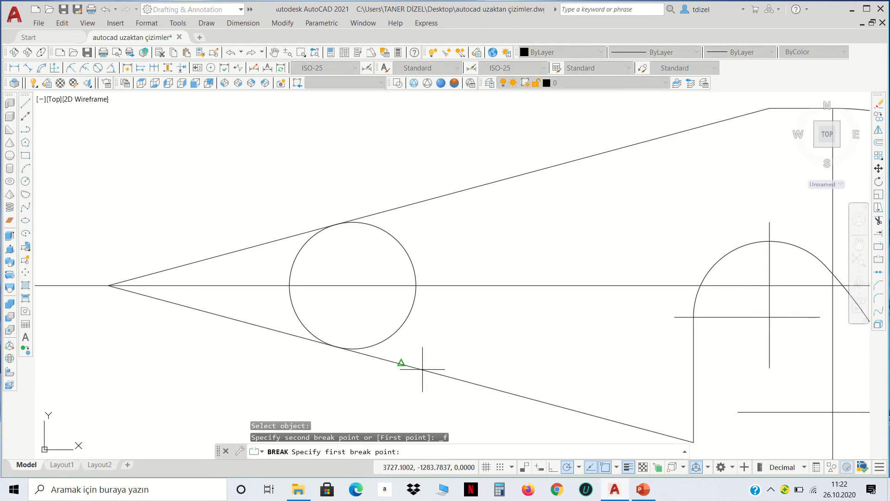
left_click(336, 346)
left_click(288, 332)
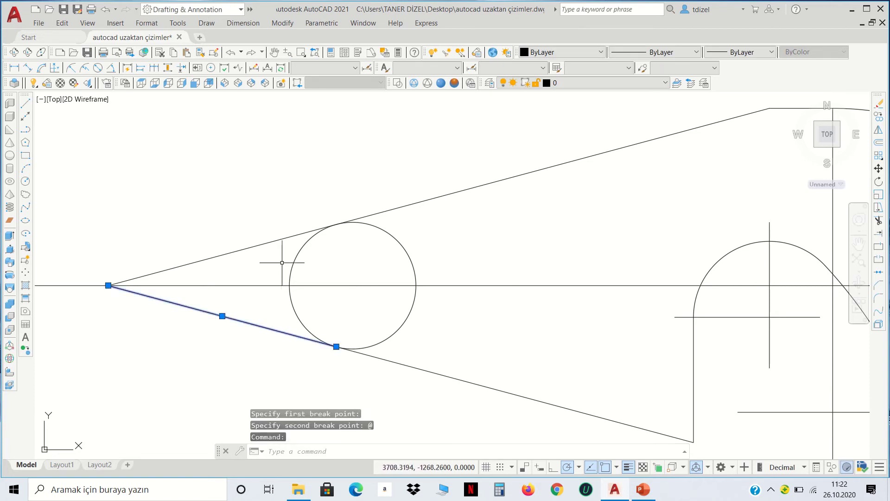
left_click(276, 240)
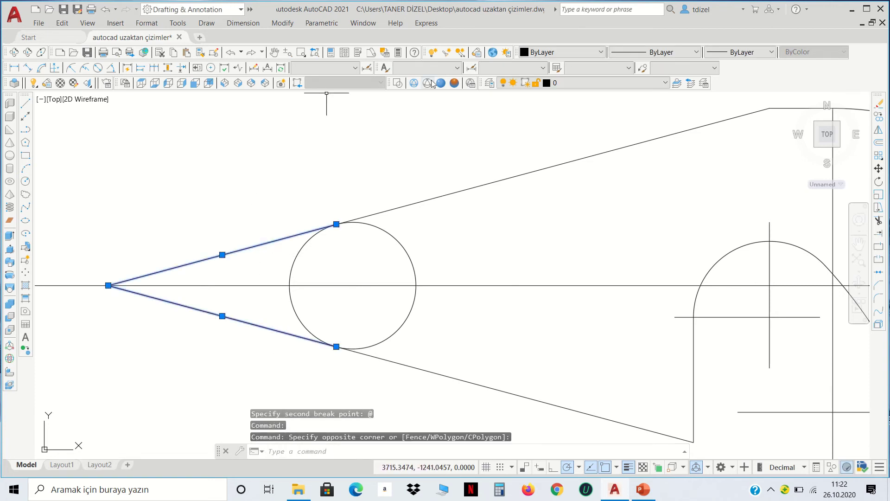
Give the two short tip pieces the ACAD_ISO02W100 dashed linetype
left_click(640, 52)
left_click(658, 84)
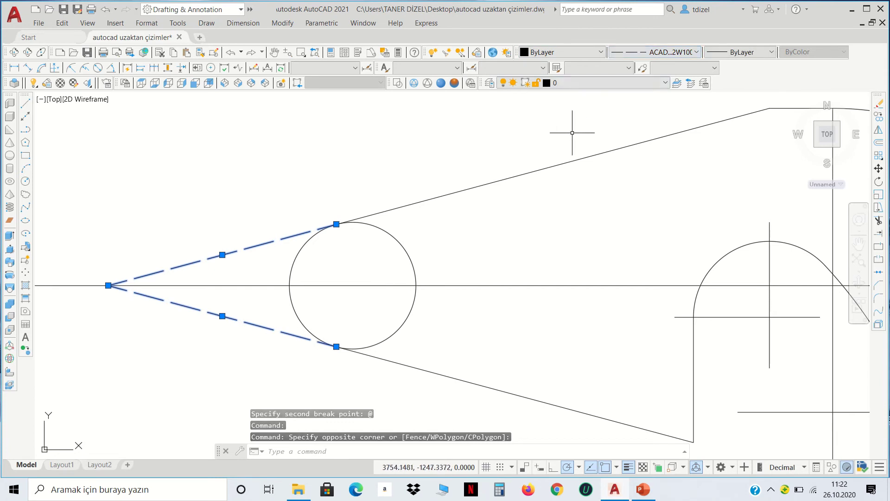
key("Escape")
scroll(537, 168, "down", 2)
Trim away the circle's upper-right and lower-right arcs, leaving the rounded nose arc
left_click(482, 320)
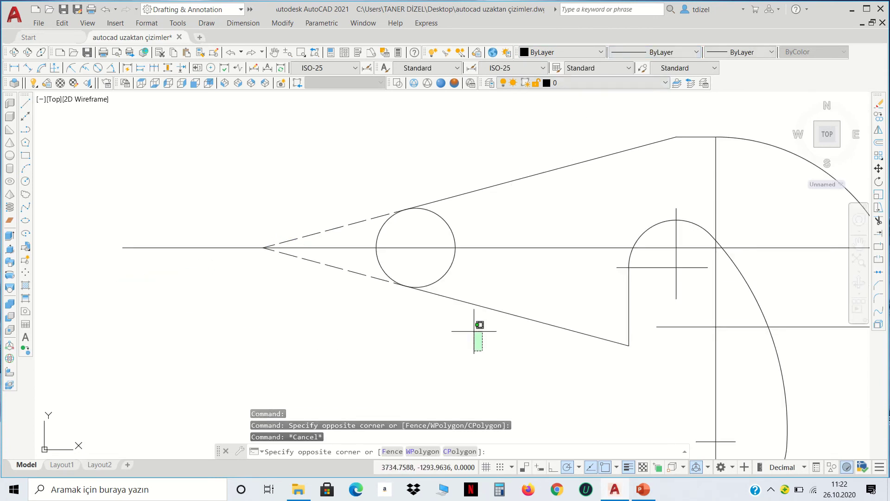
left_click(341, 159)
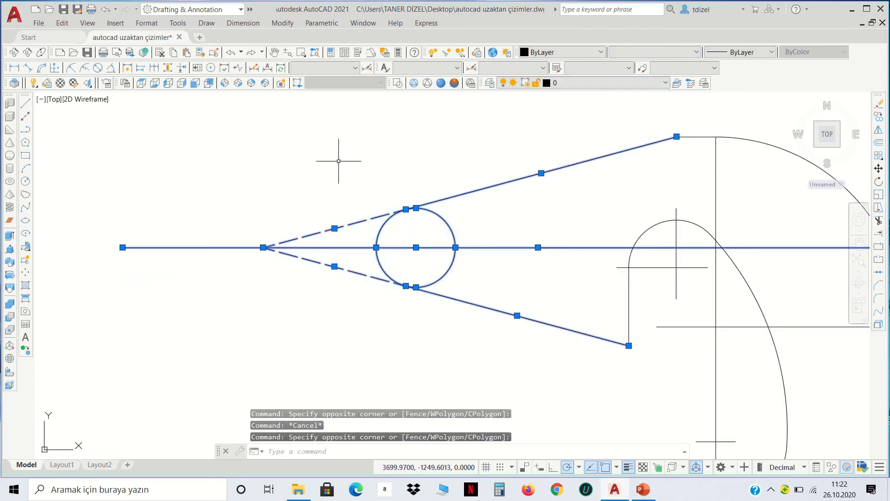
left_click(879, 221)
left_click(443, 274)
left_click(454, 234)
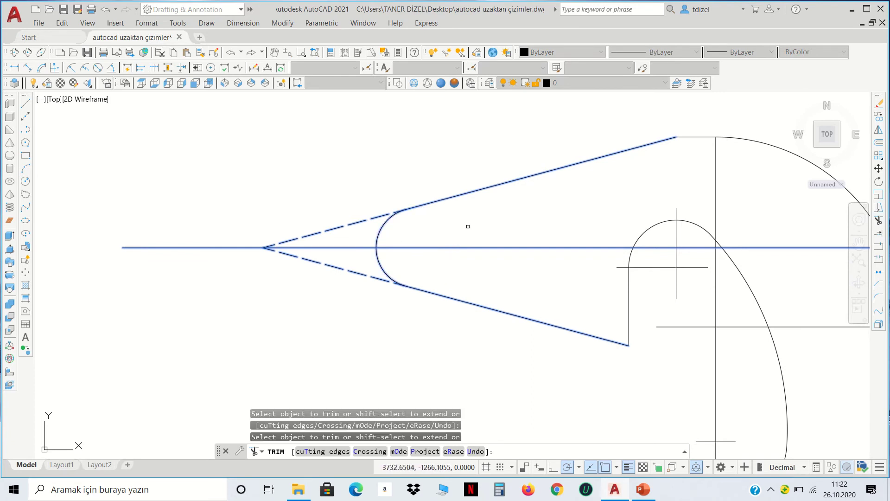
key("Return")
scroll(467, 234, "down", 2)
scroll(455, 251, "down", 2)
scroll(513, 297, "up", 2)
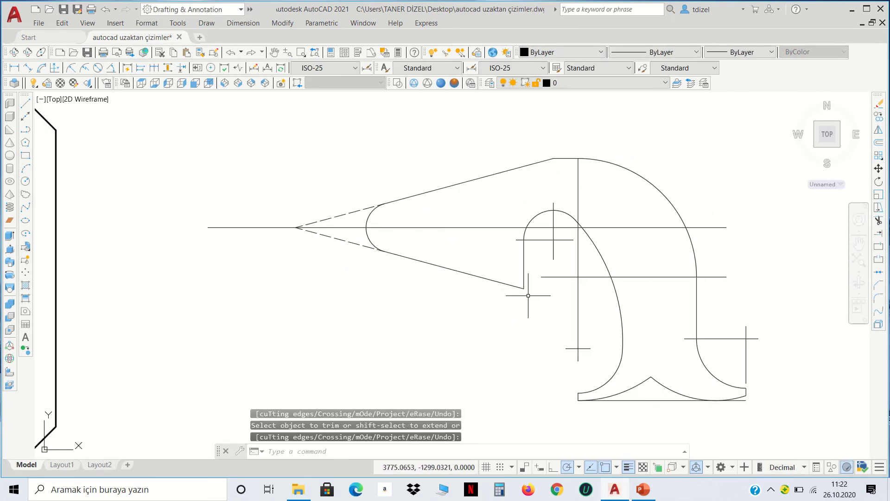
middle_click_drag(530, 290, 478, 289)
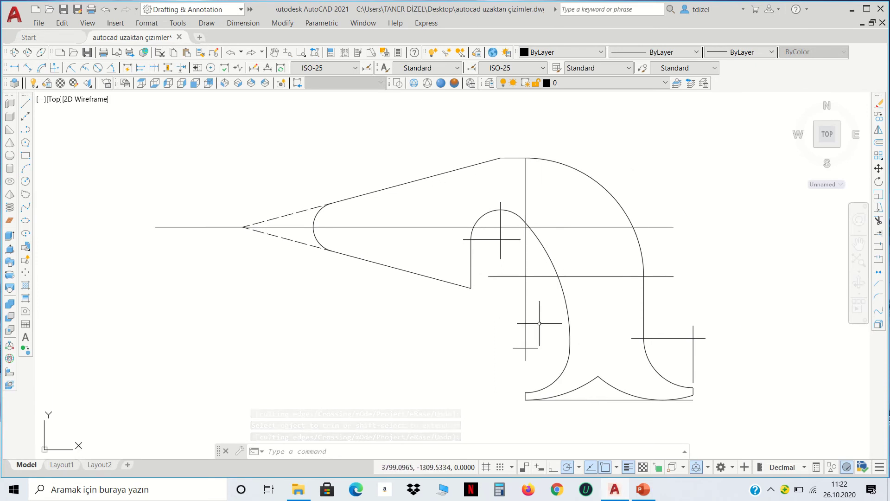
Give every object in the hook drawing a 0.30 mm lineweight
left_click(755, 433)
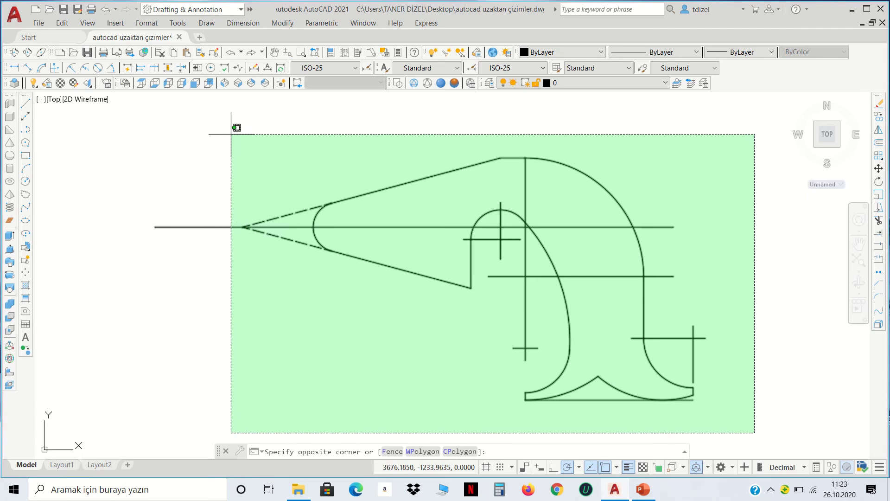
left_click(486, 128)
left_click(742, 52)
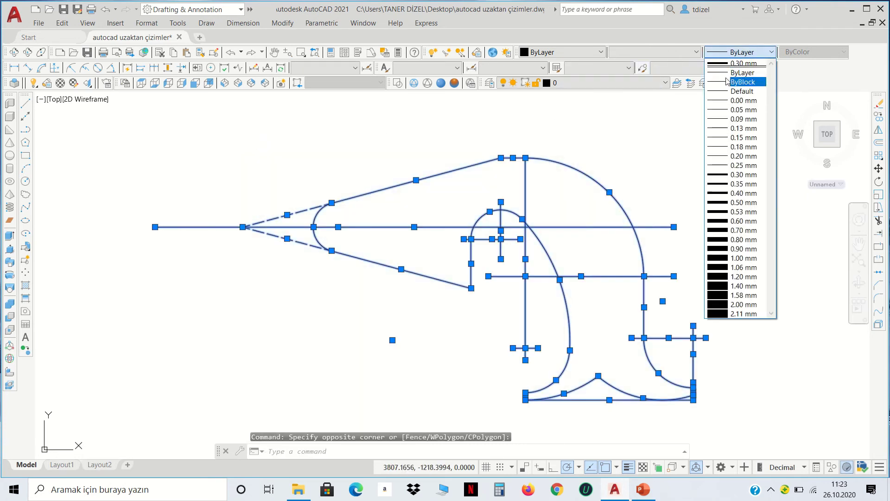
left_click(747, 69)
key("Escape")
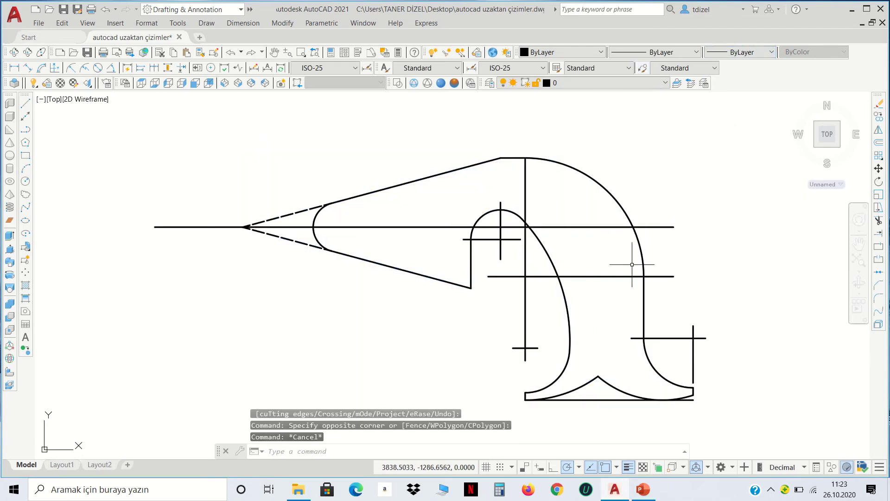
Set all centre lines to ByLayer lineweight and a dash-dot linetype
left_click(537, 371)
left_click(499, 265)
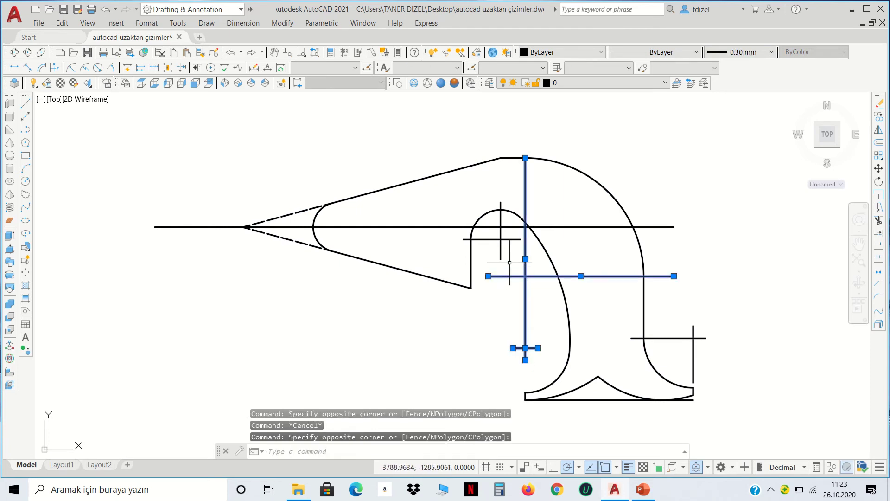
left_click(496, 218)
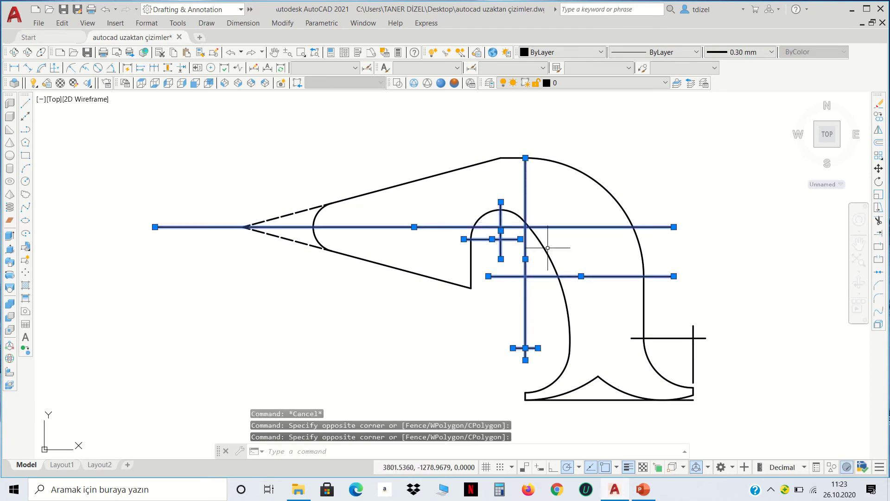
left_click(695, 338)
left_click(658, 349)
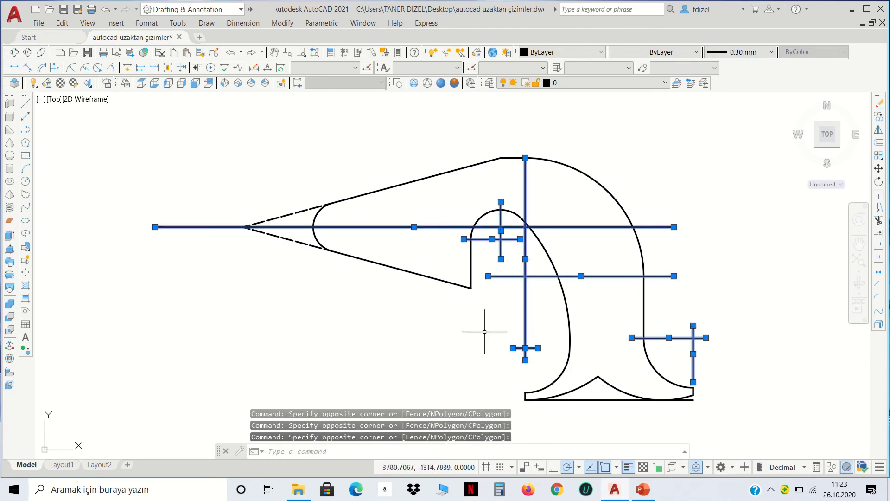
left_click(742, 54)
left_click(723, 70)
left_click(663, 52)
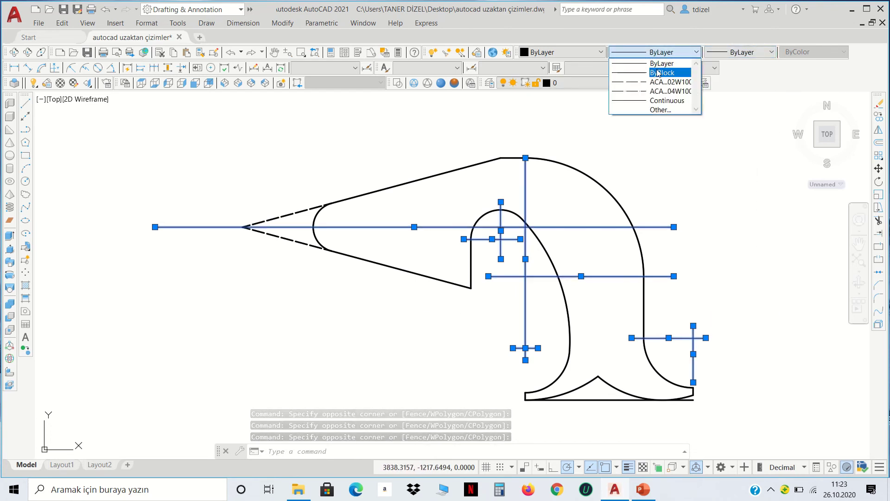
left_click(667, 91)
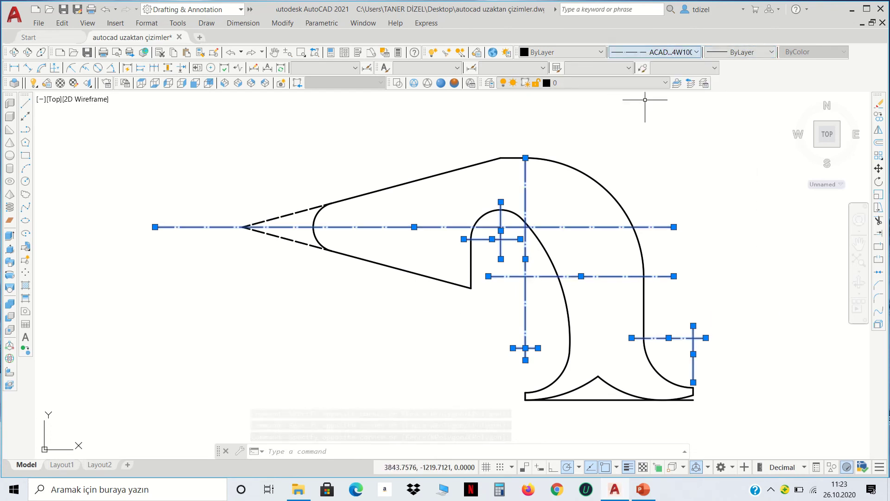
Lengthen the vertical centre line upward by 5 using its top grip
left_click(525, 158)
type("5")
key("Return")
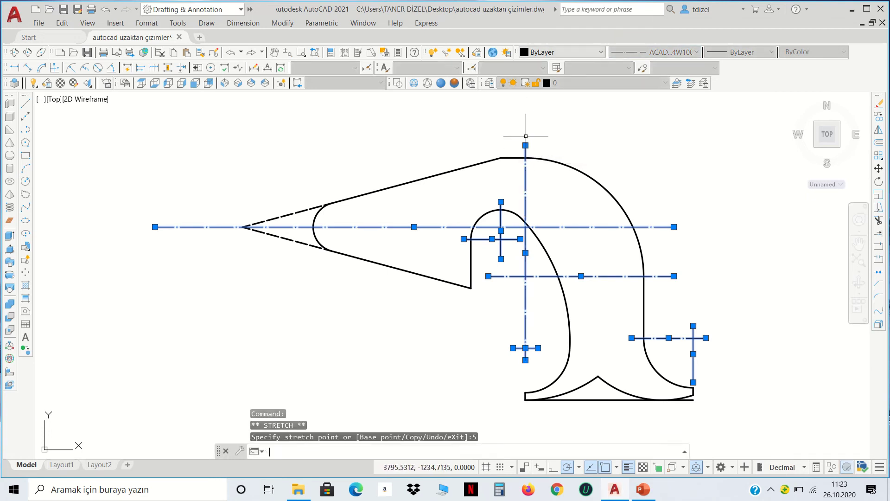
key("Escape")
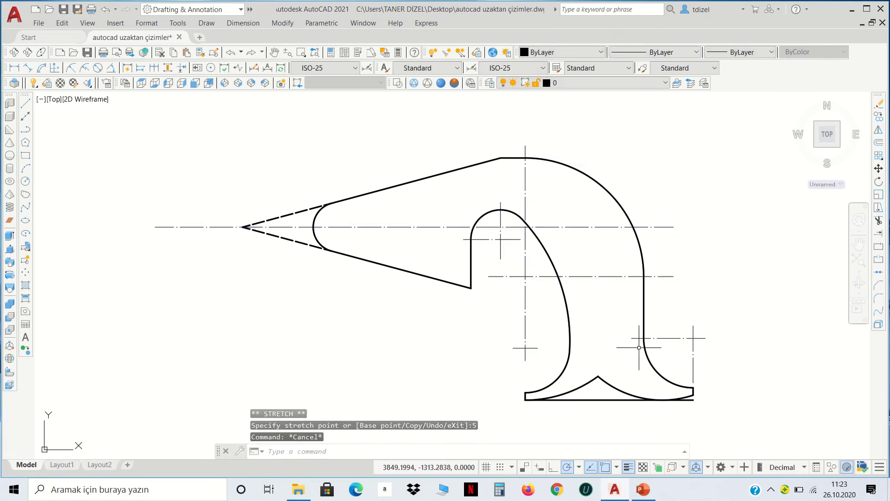
left_click(591, 399)
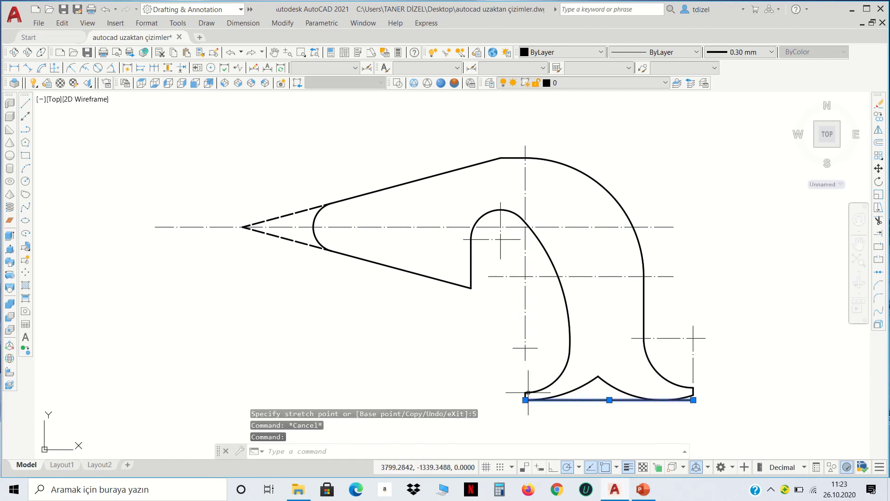
Reset the bottom base line and both dashed tip lines to ByLayer lineweight
left_click(307, 209)
left_click(302, 241)
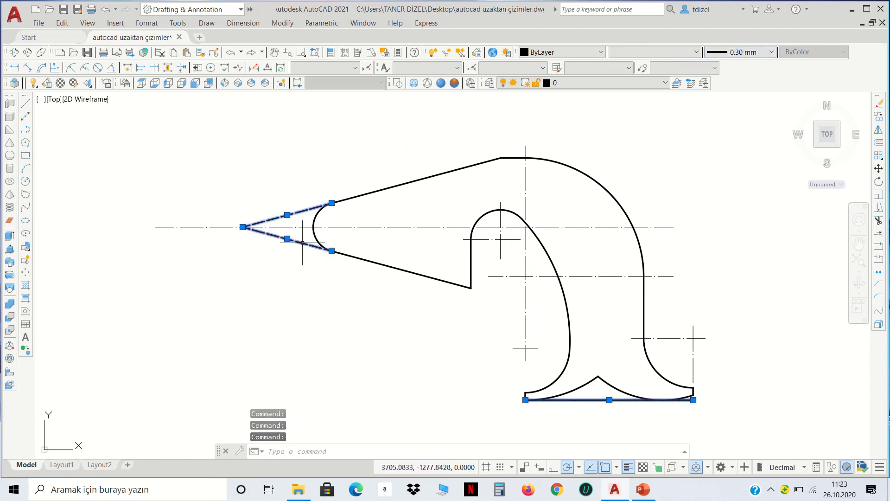
left_click(718, 54)
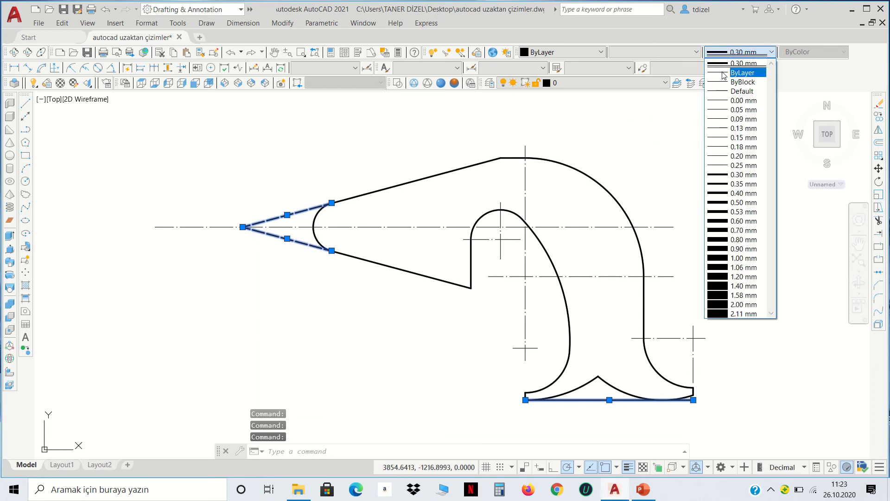
left_click(724, 74)
key("Escape")
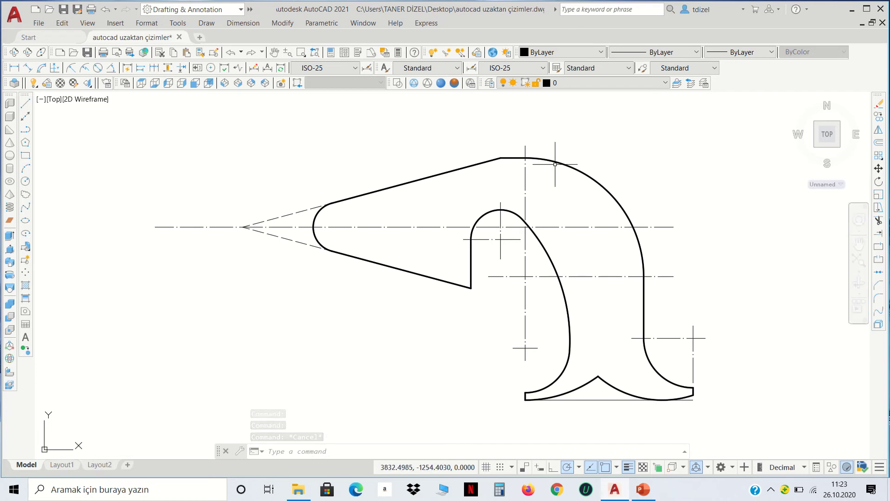
Place a 30° angular dimension between the two dashed tip lines, left of the vertex
left_click(111, 68)
scroll(85, 183, "up", 2)
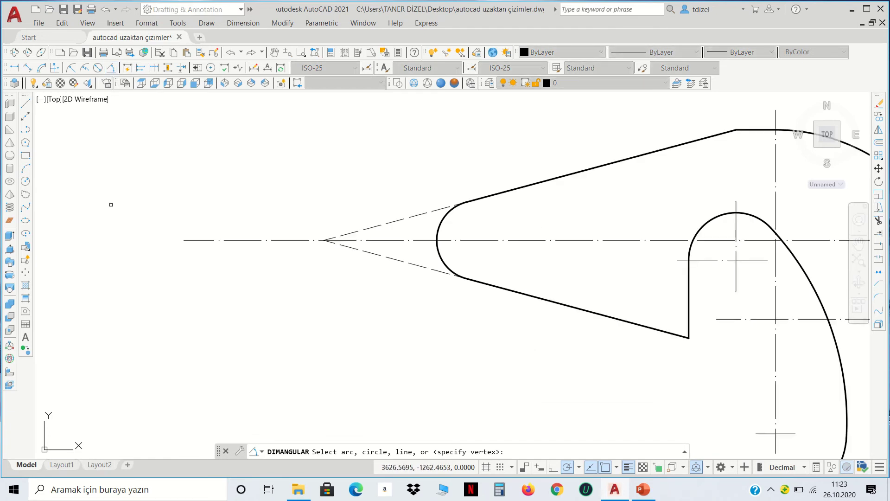
scroll(110, 201, "up", 4)
scroll(322, 215, "down", 4)
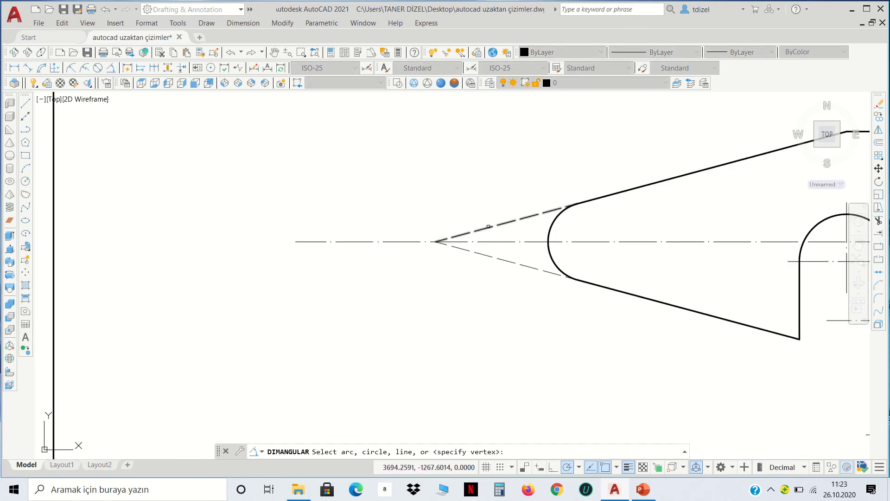
left_click(500, 225)
left_click(486, 254)
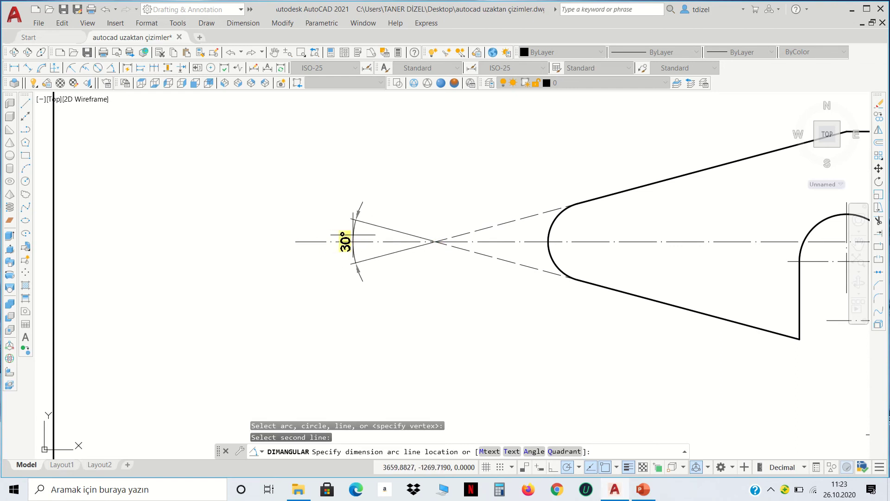
left_click(353, 234)
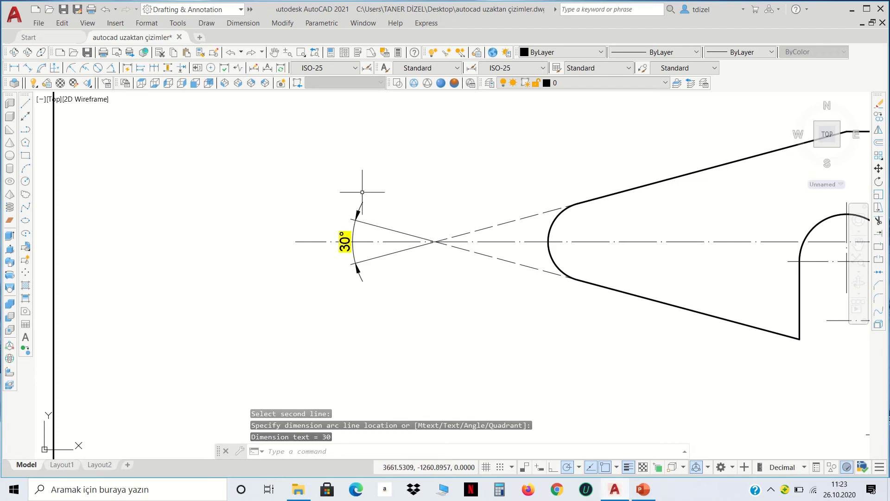
Override the ISO-25 dimension style to set the text fill colour to None
left_click(366, 69)
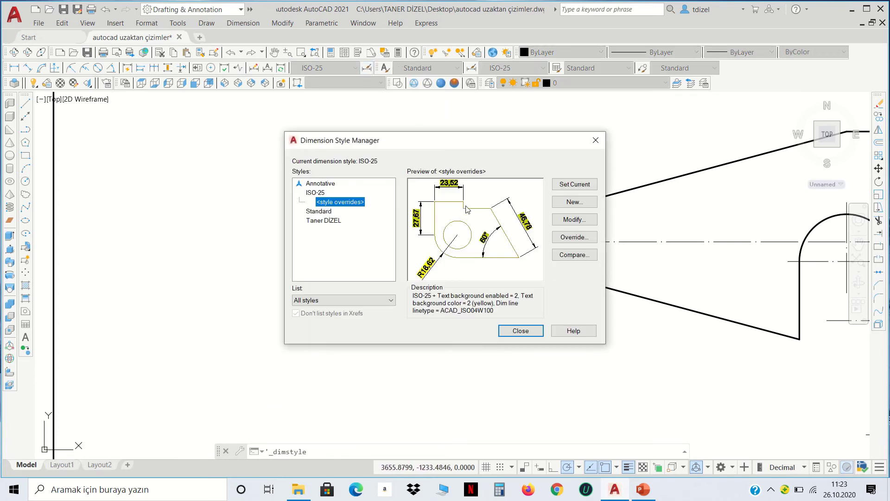
left_click(569, 236)
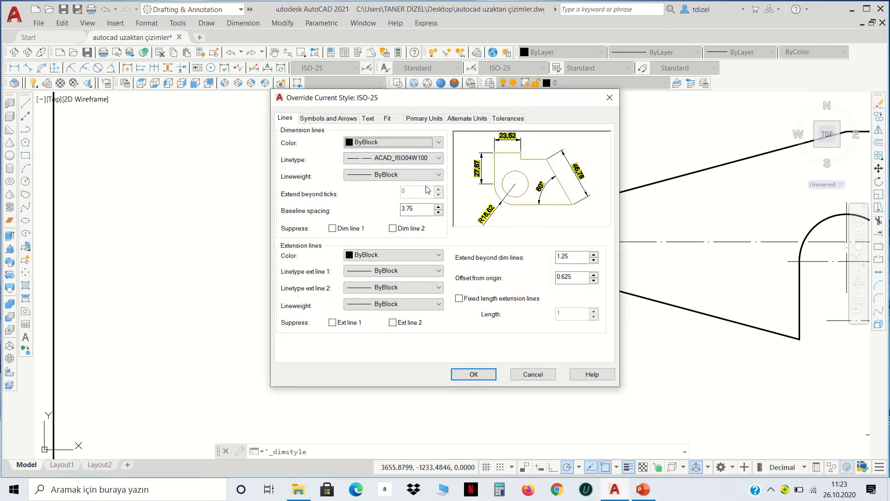
left_click(423, 120)
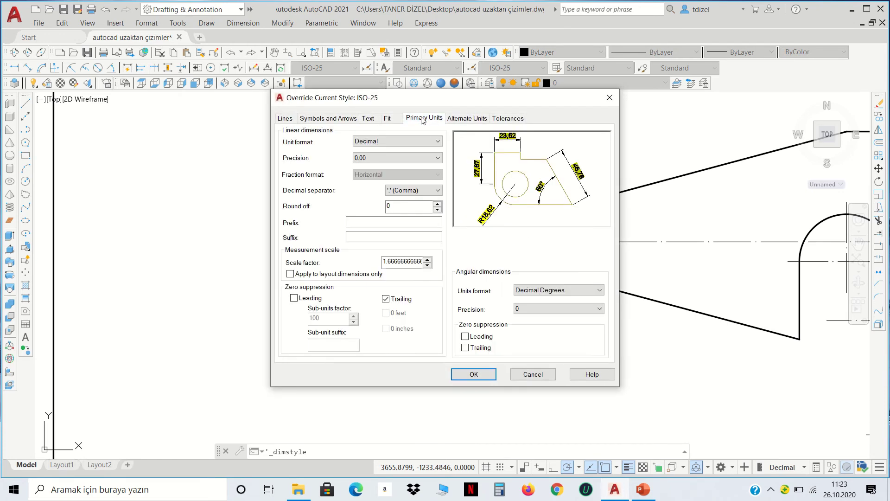
left_click(371, 120)
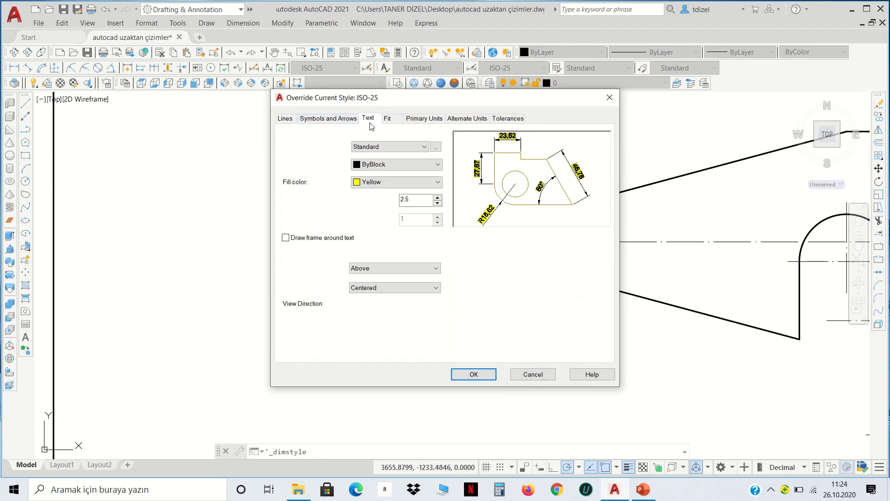
left_click(418, 186)
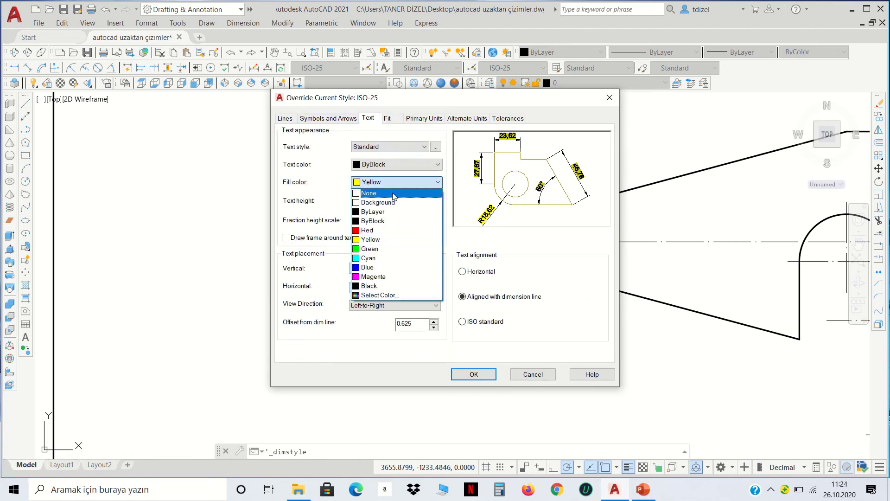
left_click(397, 193)
left_click(474, 374)
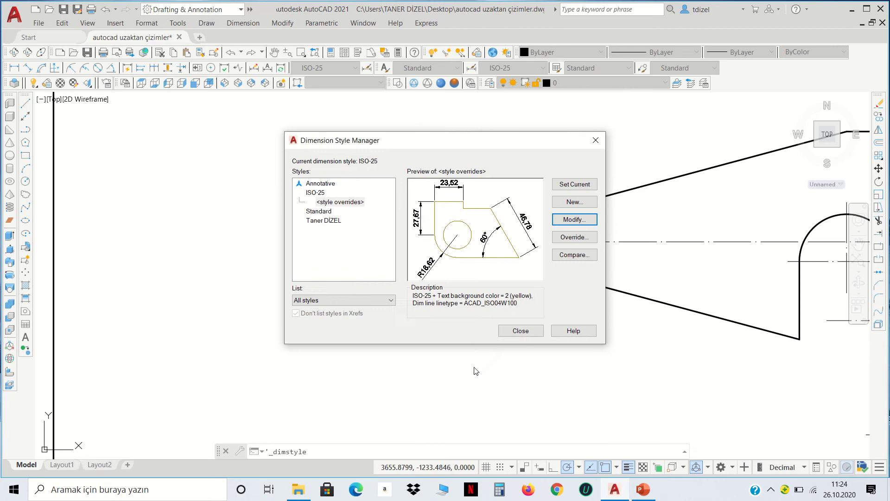
left_click(527, 334)
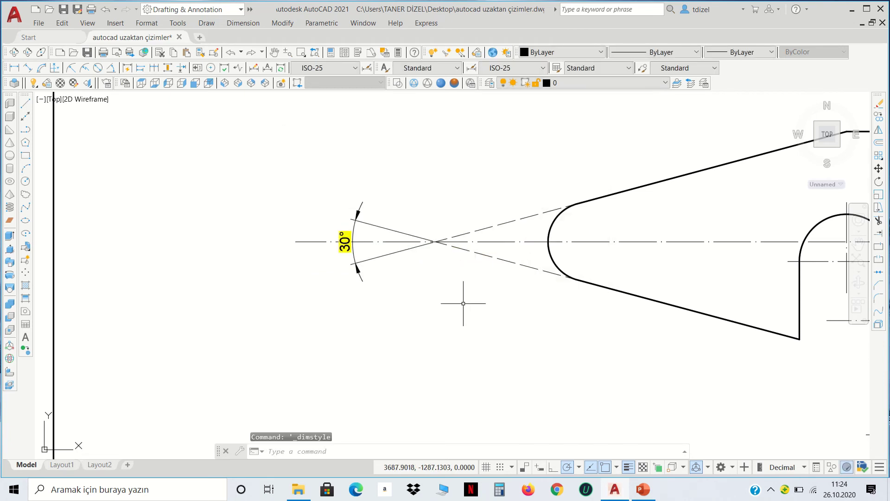
scroll(464, 302, "down", 4)
scroll(449, 287, "up", 6)
middle_click_drag(403, 269, 340, 289)
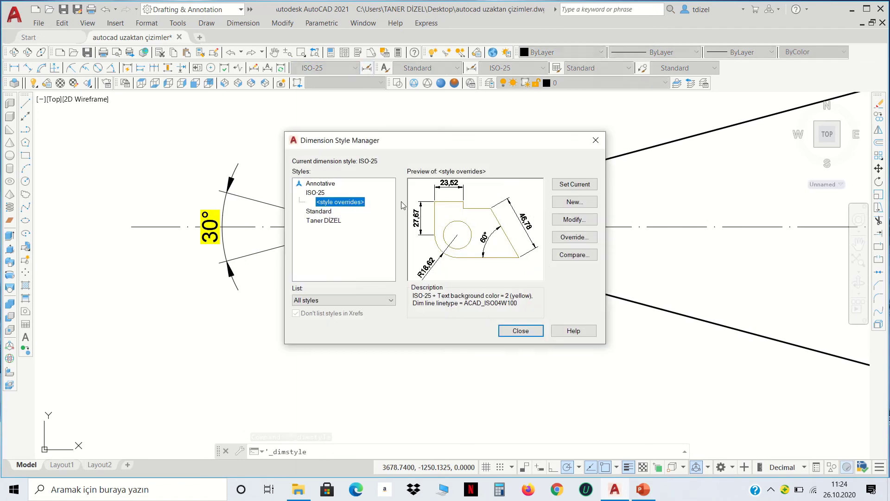
Set the ISO-25 override's primary-units scale factor to 1
left_click(575, 219)
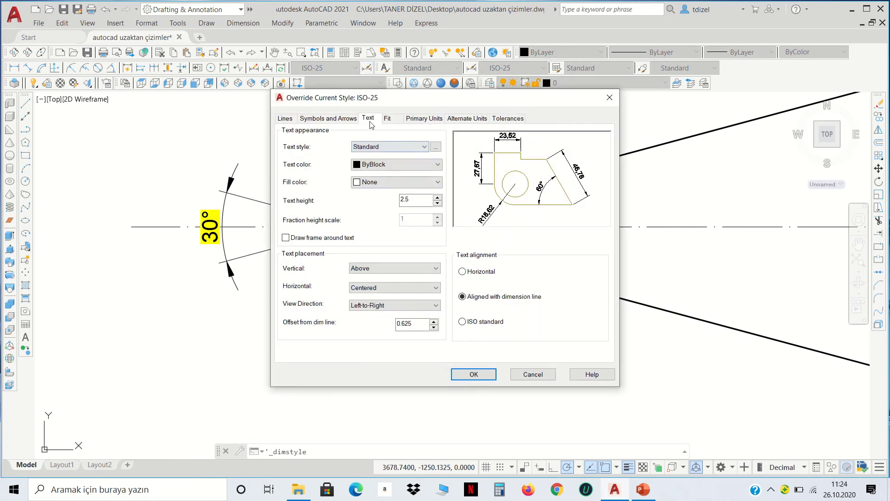
left_click(346, 120)
left_click(408, 120)
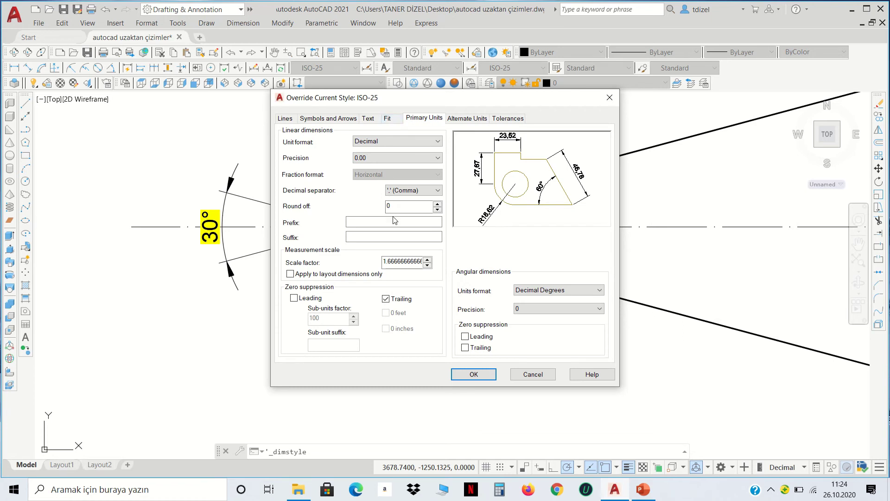
double_click(407, 263)
type("1")
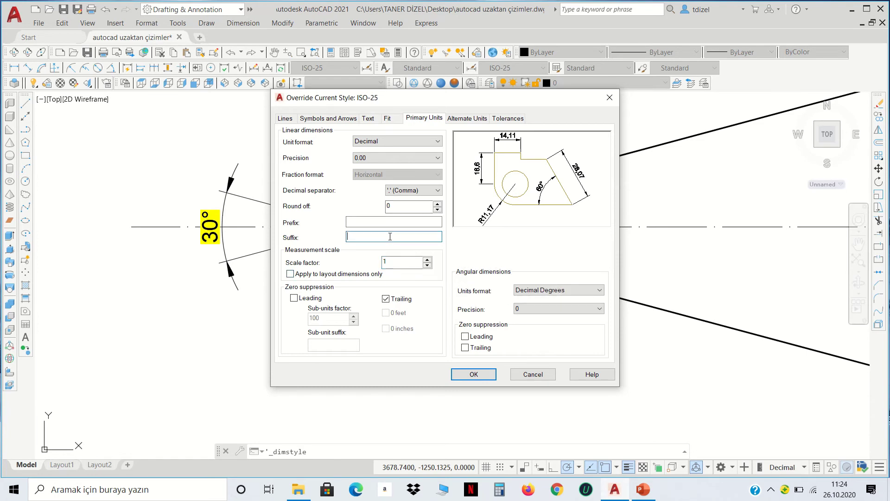
key("Return")
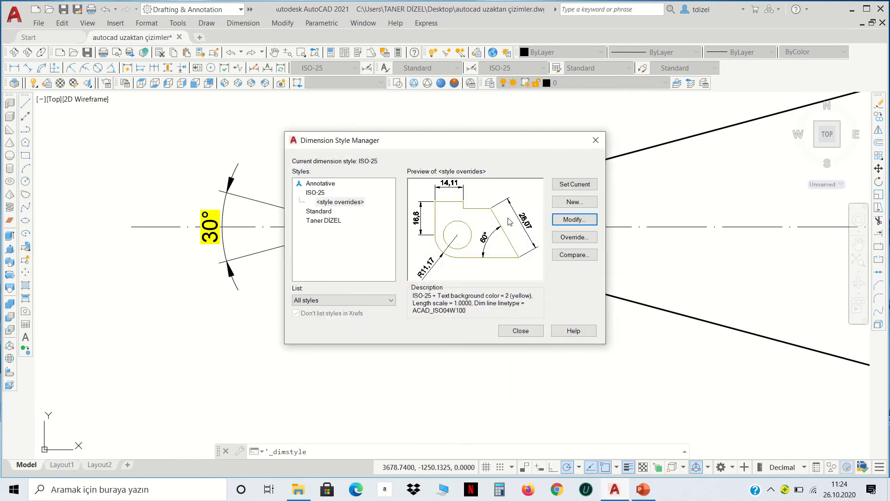
left_click(570, 222)
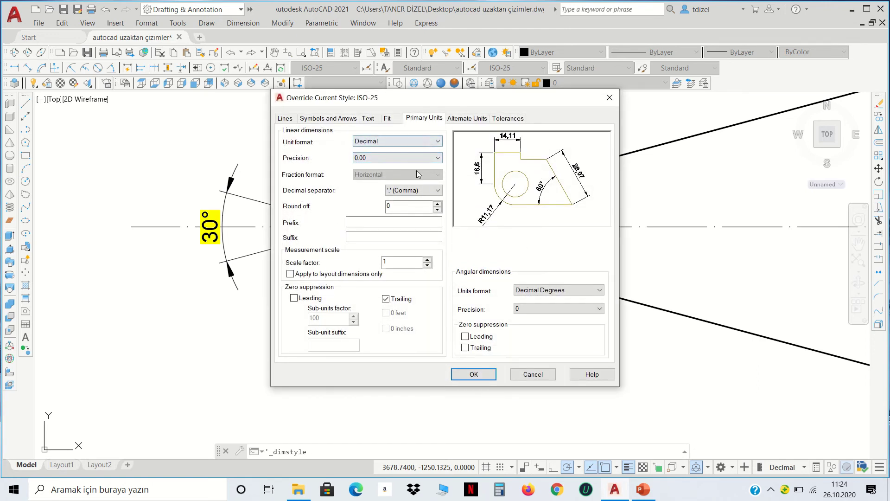
left_click(475, 376)
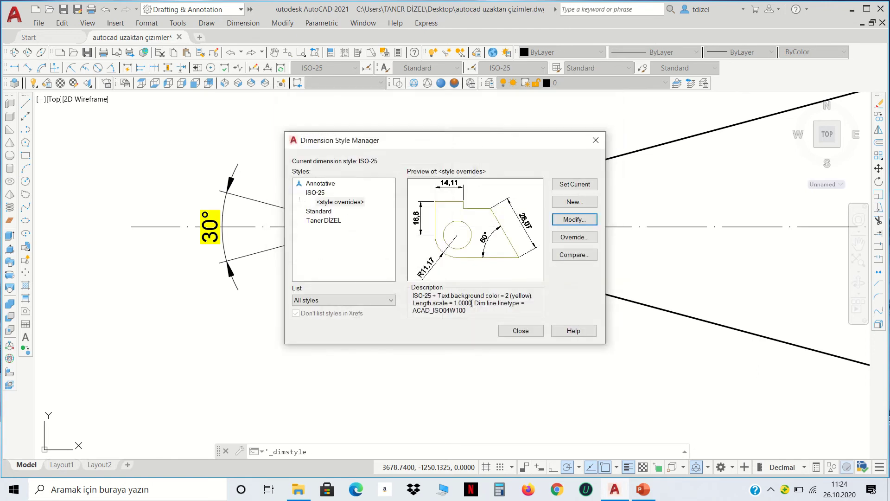
left_click(505, 331)
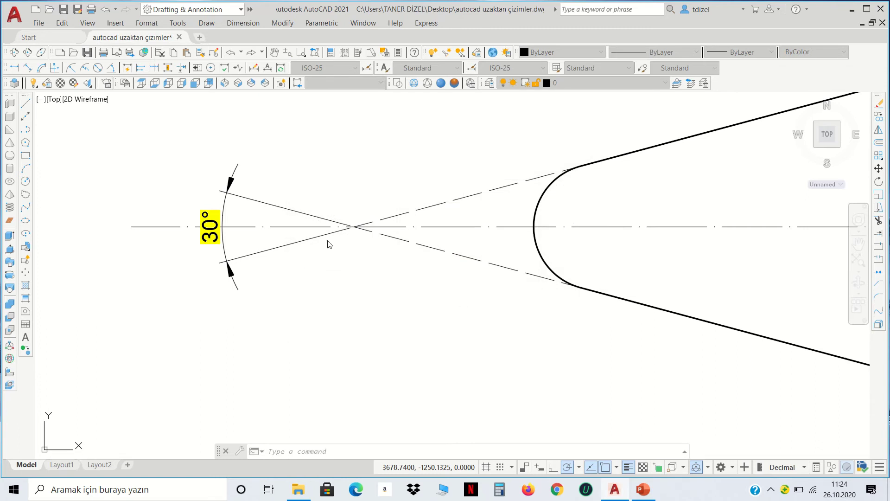
Delete the old 30° dimension and re-dimension the dashed lines' 30° angle
left_click(302, 213)
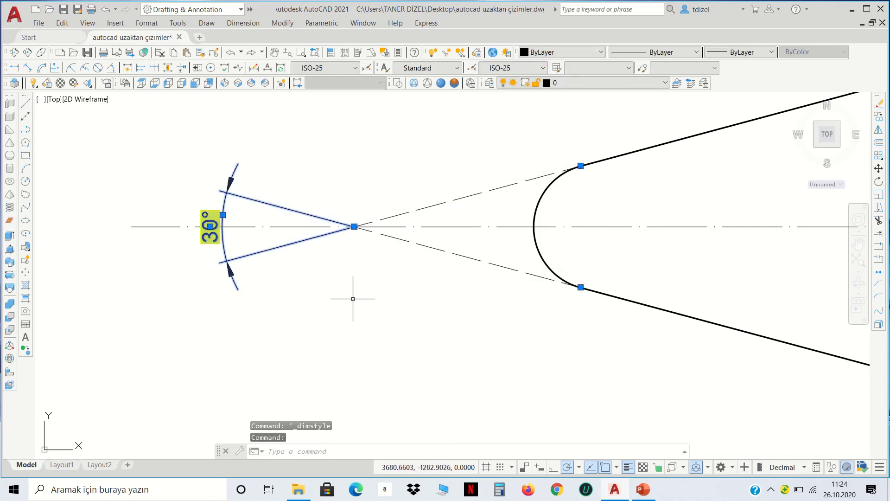
key("Delete")
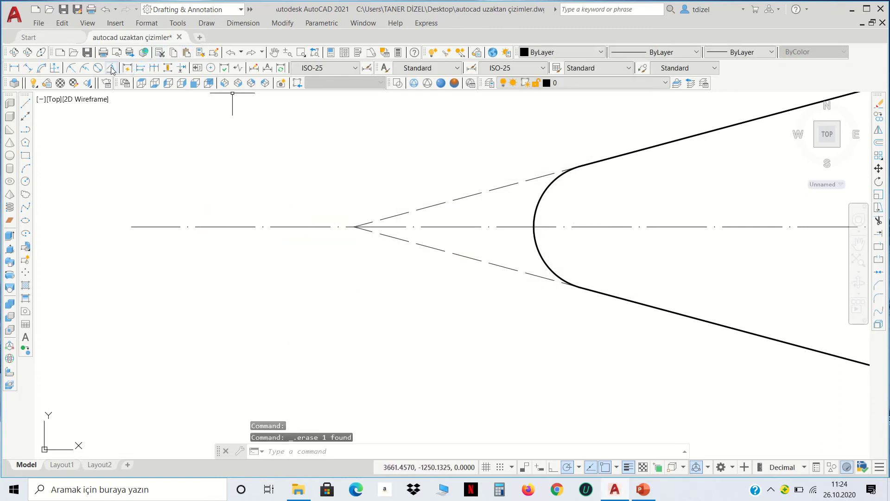
left_click(111, 70)
left_click(432, 206)
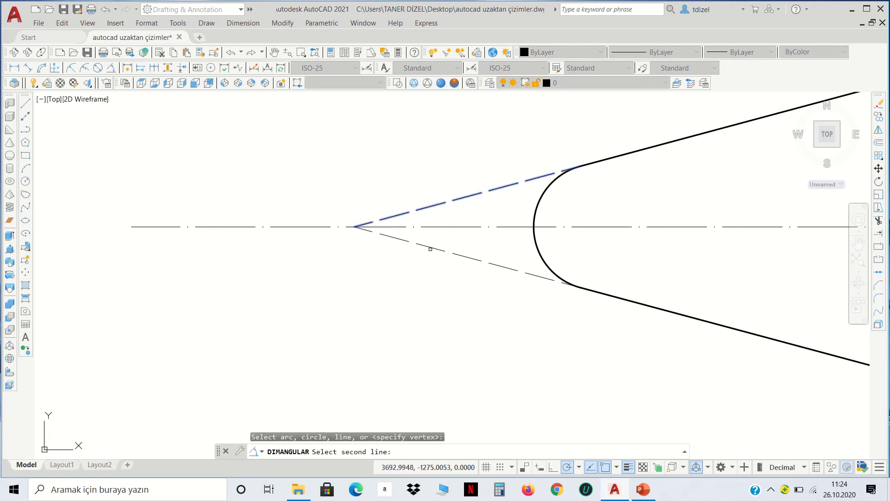
left_click(430, 248)
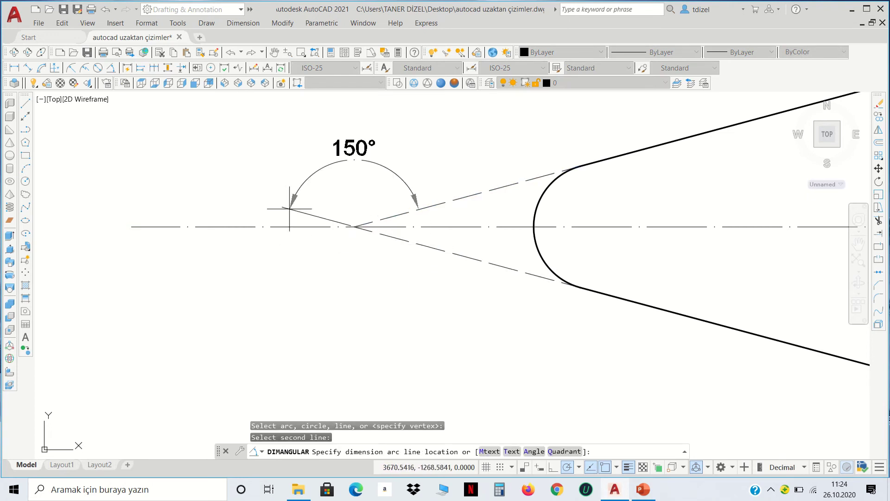
left_click(217, 215)
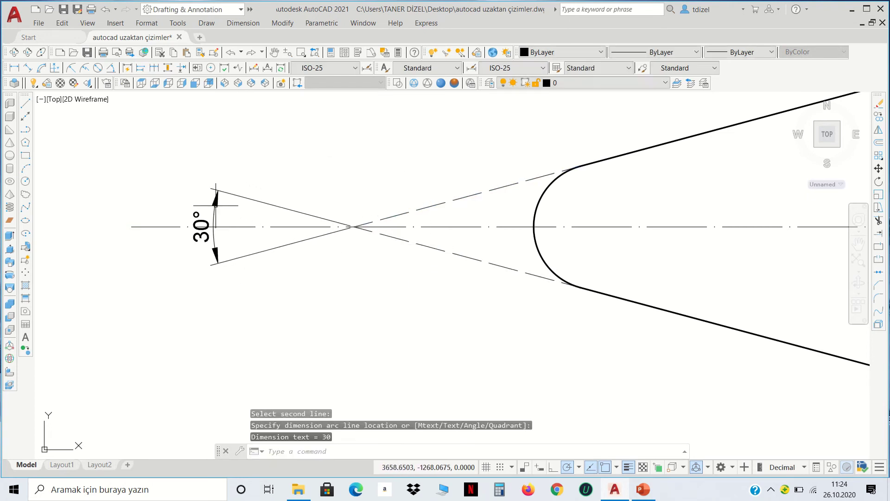
scroll(362, 157, "down", 2)
scroll(393, 148, "down", 2)
middle_click_drag(593, 281, 366, 251)
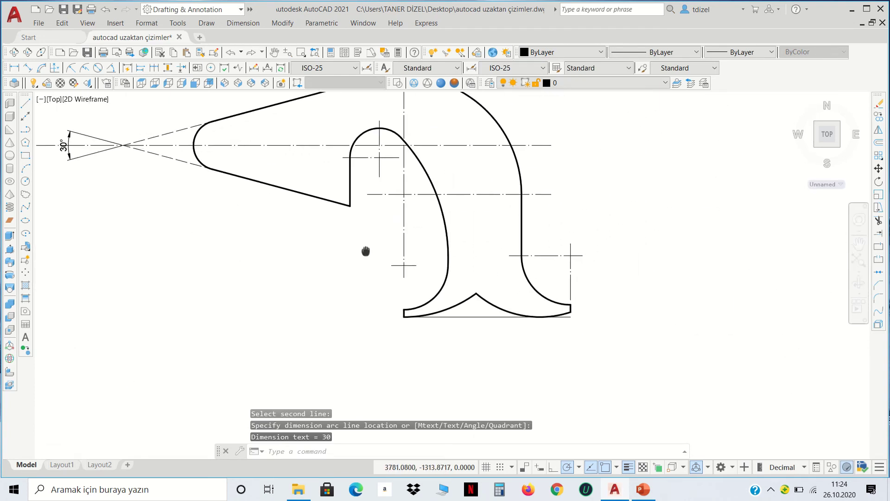
scroll(550, 314, "up", 2)
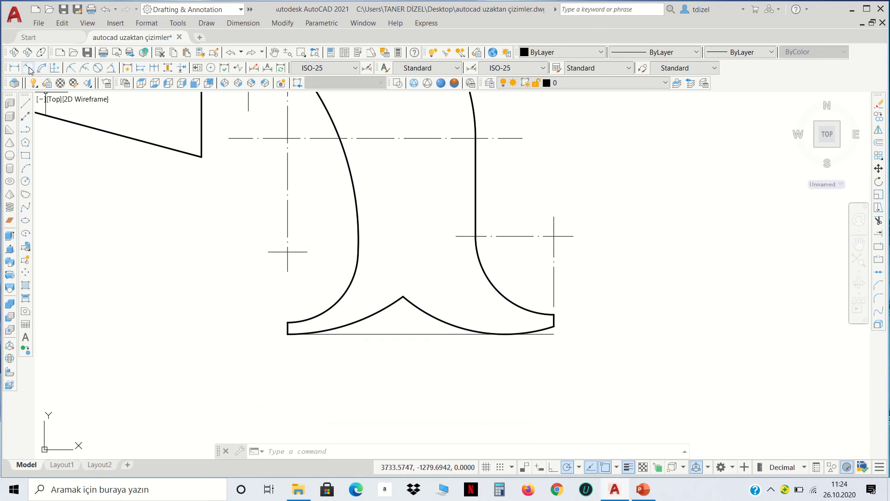
Add a 12.49 horizontal dimension across the hook's bottom-right tip, placed below the base
left_click(14, 68)
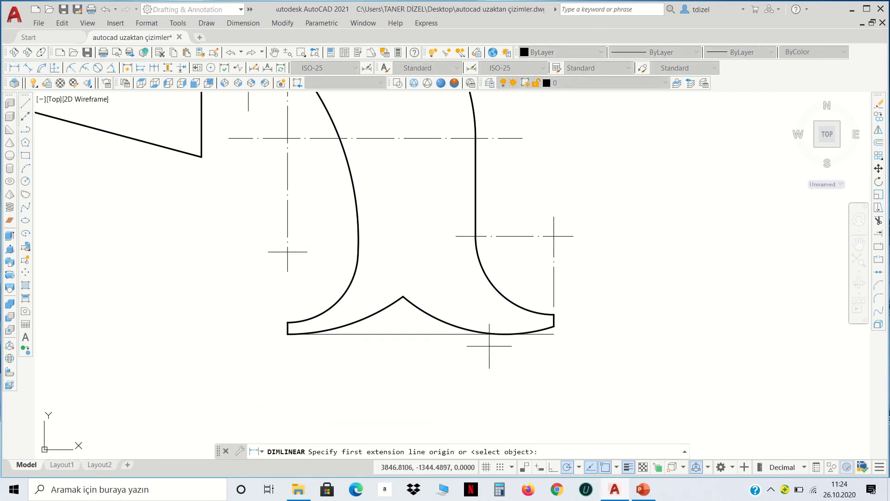
left_click(554, 326)
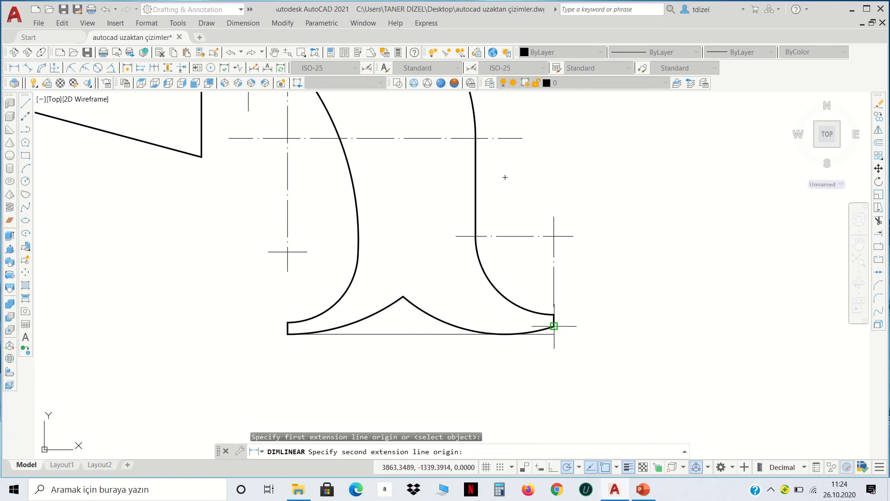
left_click(506, 177)
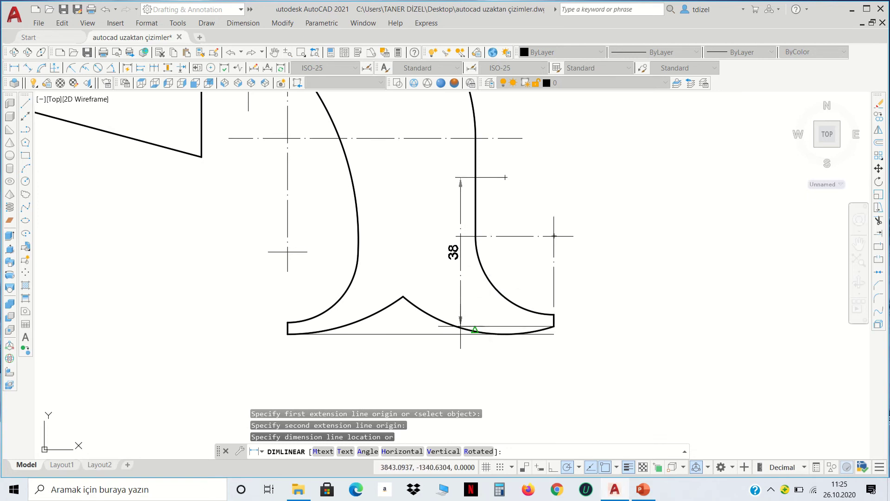
left_click(521, 361)
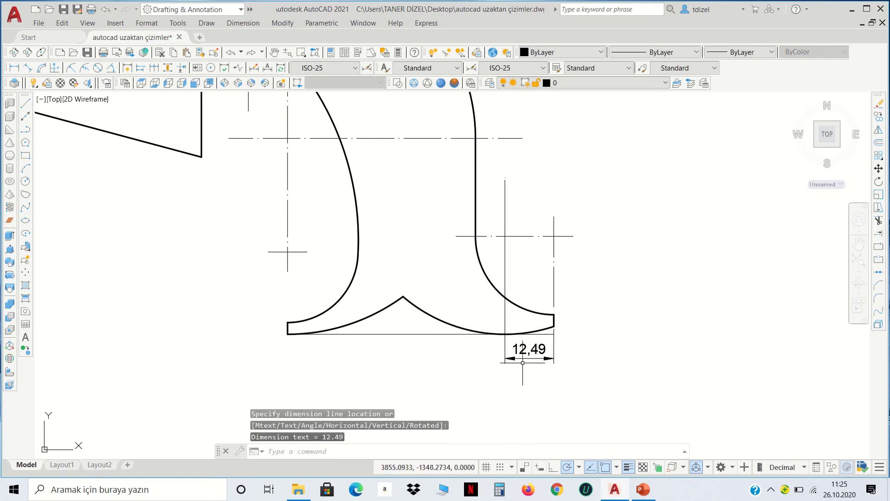
scroll(572, 373, "up", 2)
scroll(593, 359, "down", 4)
scroll(593, 359, "down", 2)
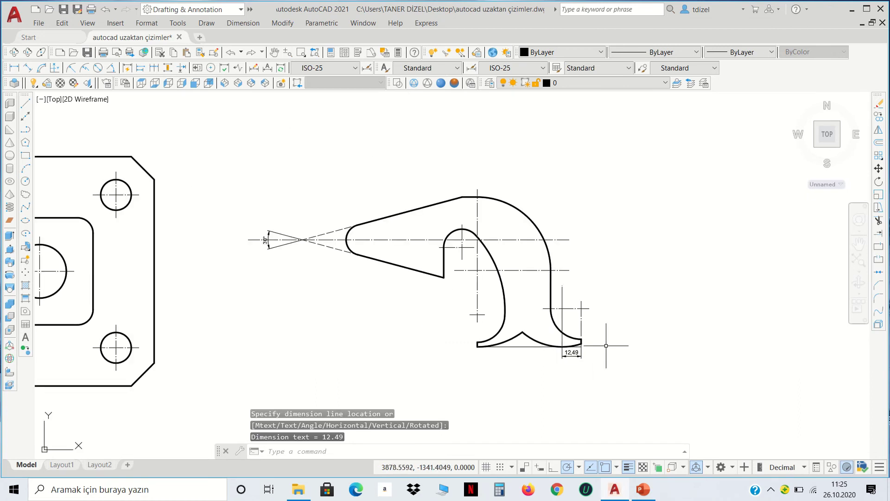
scroll(603, 339, "up", 2)
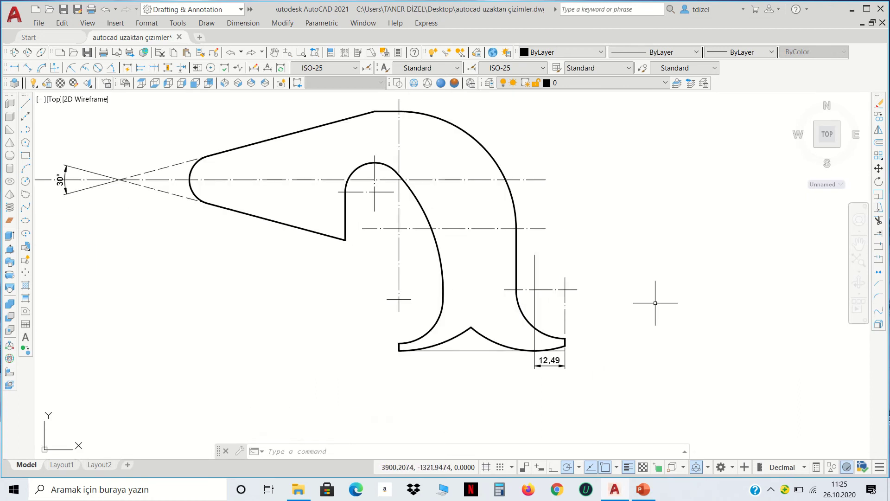
scroll(648, 288, "down", 2)
scroll(678, 314, "down", 3)
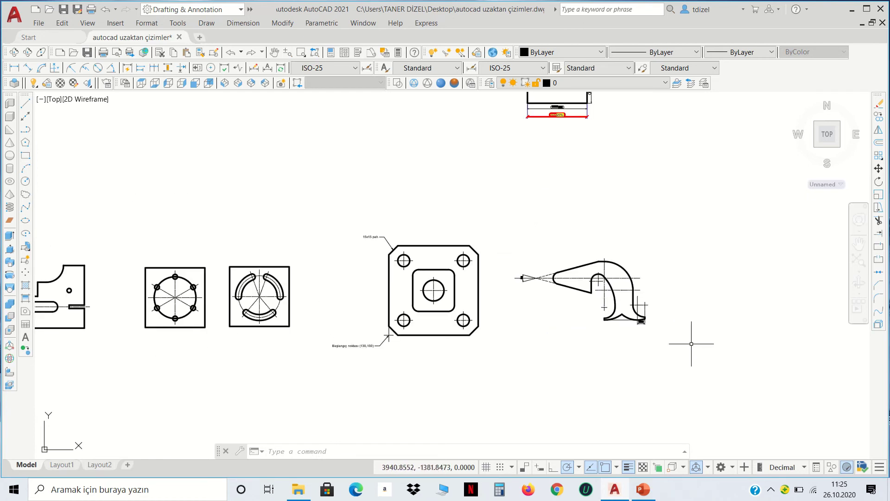
Pan and zoom so empty space to the right of the hook fills the view
middle_click_drag(692, 342, 511, 345)
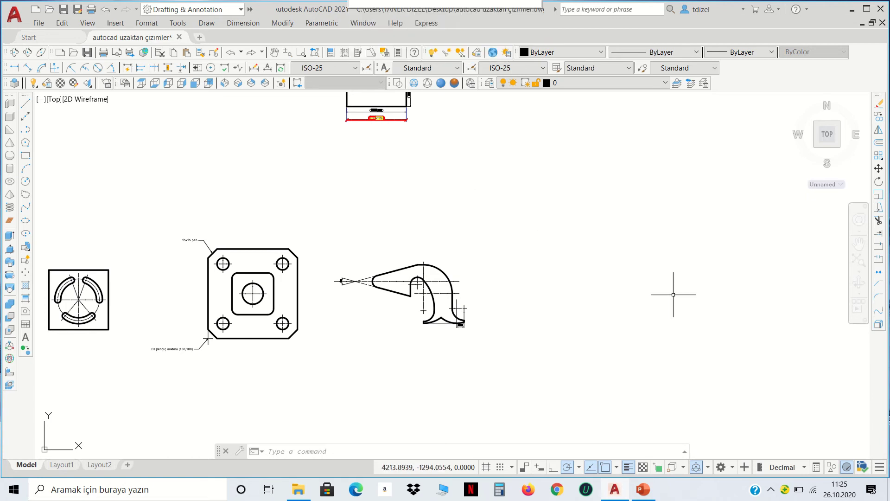
scroll(622, 304, "up", 2)
scroll(619, 306, "up", 2)
middle_click_drag(592, 302, 533, 272)
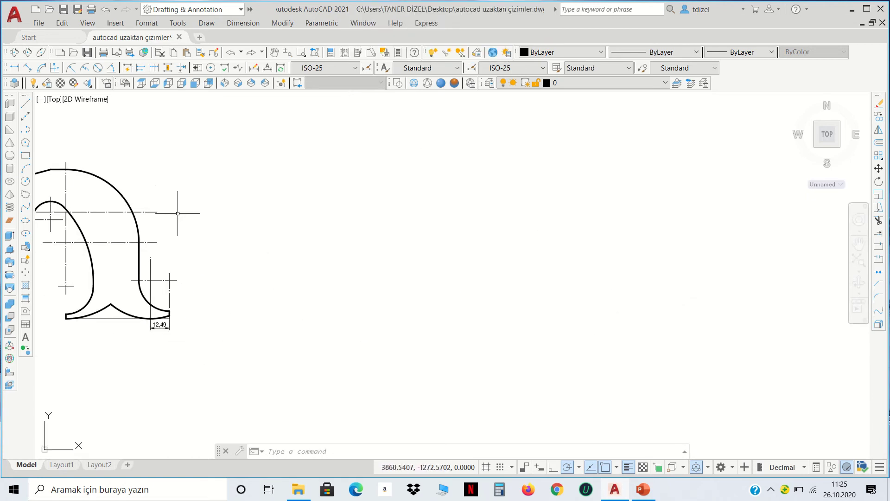
Draw concentric circles of radius 28.5 and 38 in the empty area
left_click(27, 182)
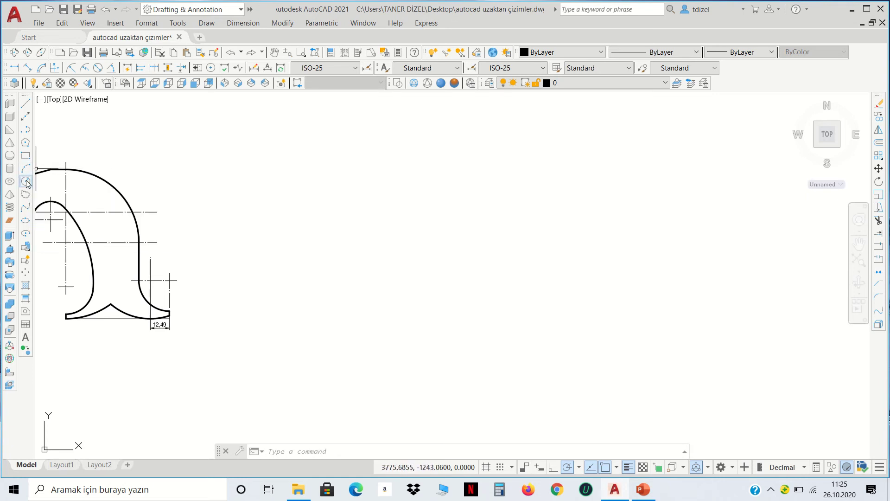
scroll(376, 258, "up", 2)
left_click(399, 249)
type("28.")
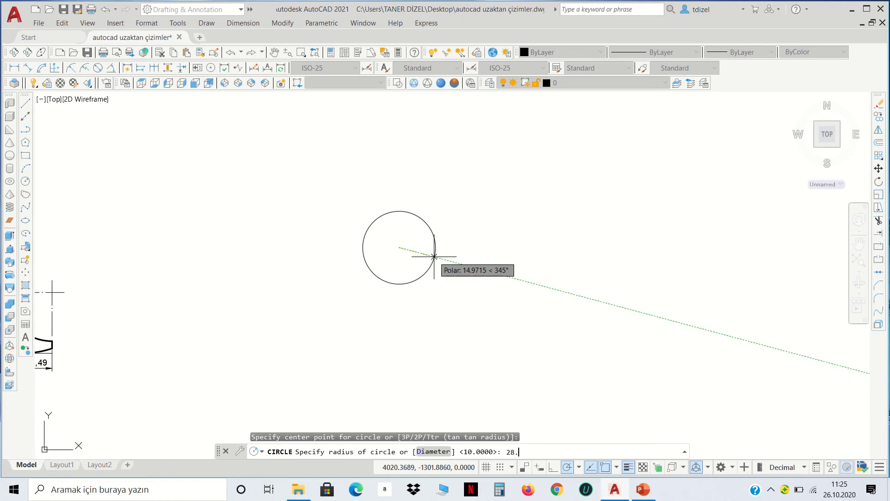
type("5")
key("Return")
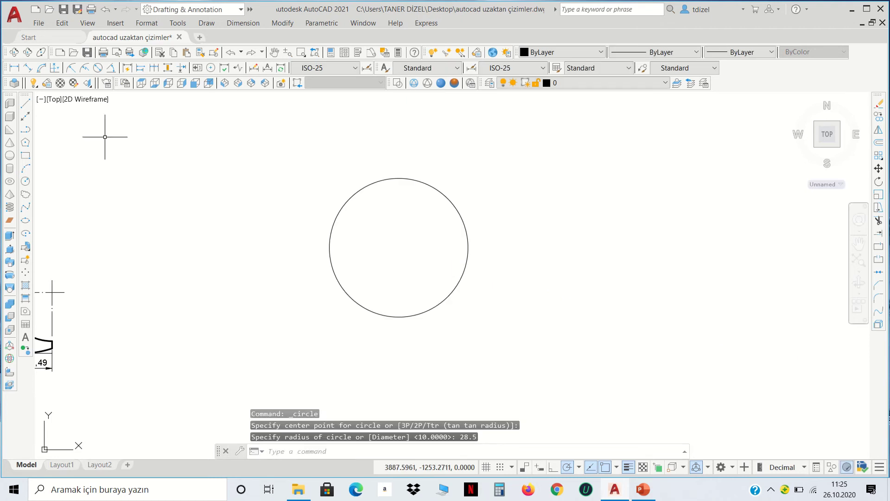
left_click(26, 181)
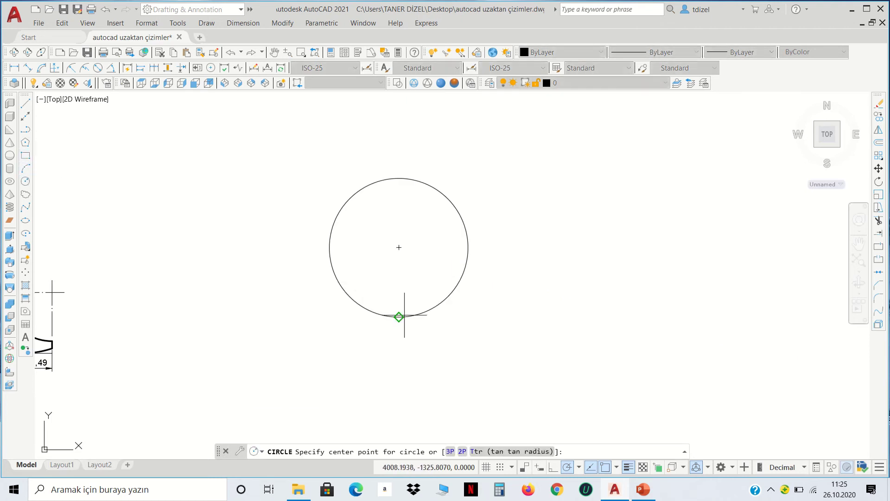
left_click(399, 248)
type("38")
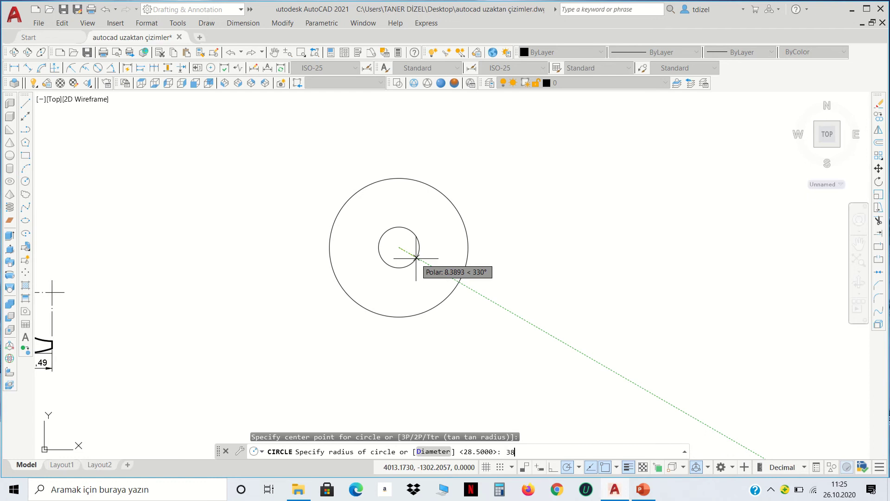
key("Return")
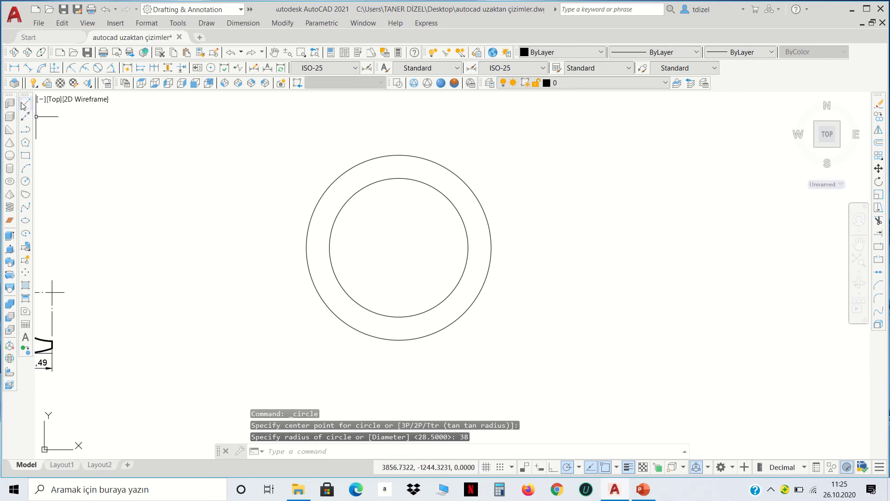
left_click(24, 105)
Draw vertical and horizontal lines through the centre, spanning the outer circle quadrant to quadrant
left_click(399, 155)
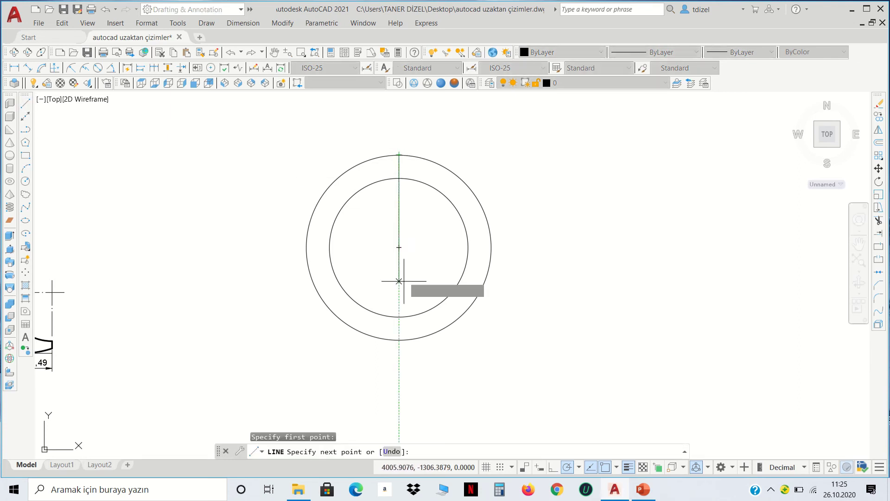
left_click(399, 340)
key("Return")
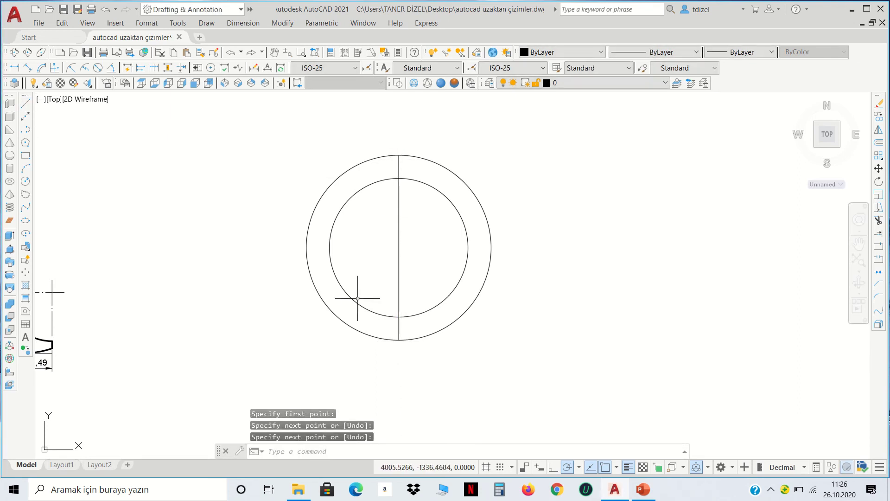
key("Return")
left_click(306, 247)
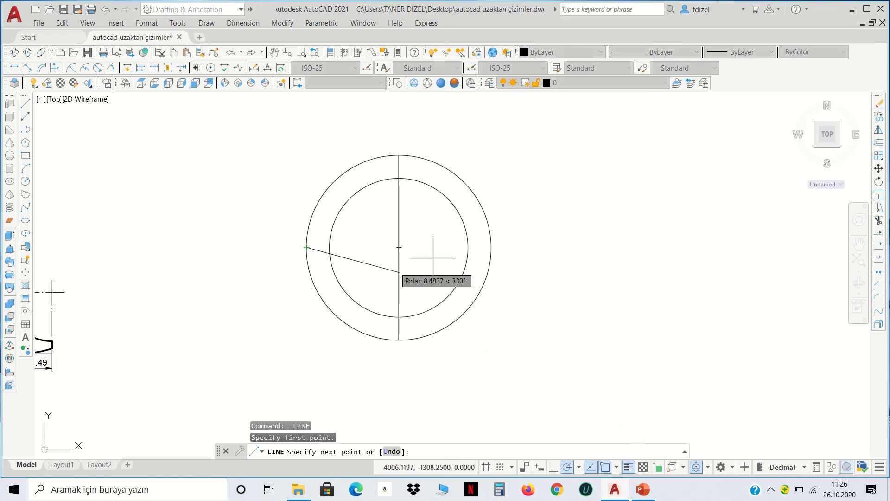
left_click(491, 247)
key("Return")
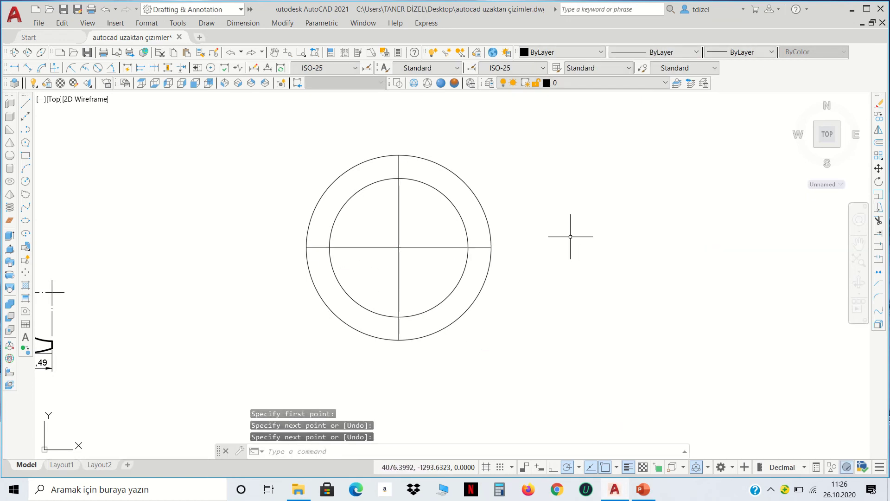
left_click(880, 144)
type("9")
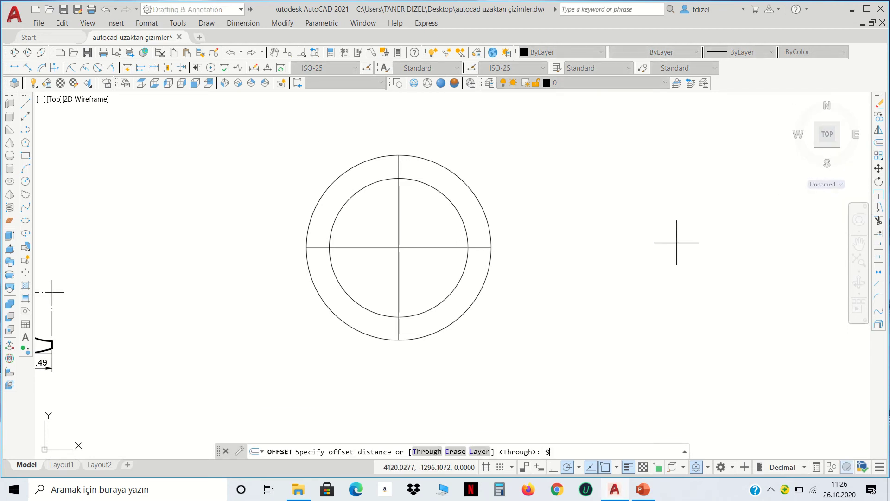
Offset the horizontal and vertical centre lines 9 units to each side
key("Return")
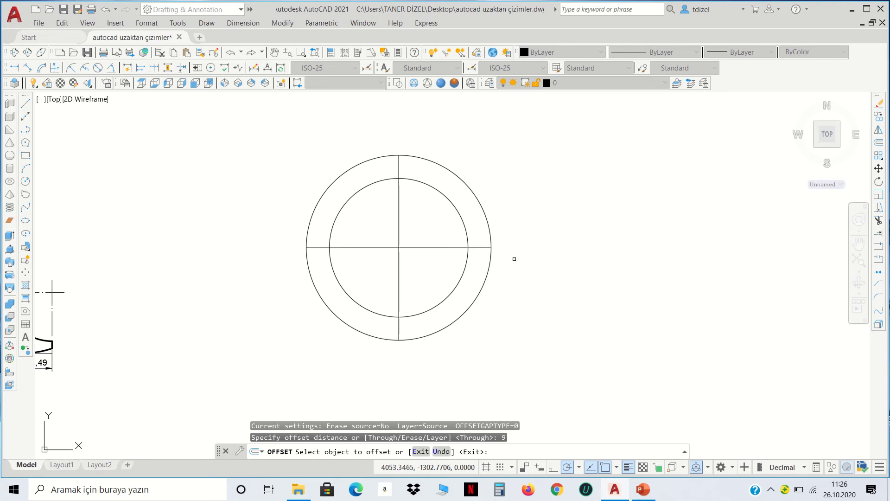
left_click(454, 249)
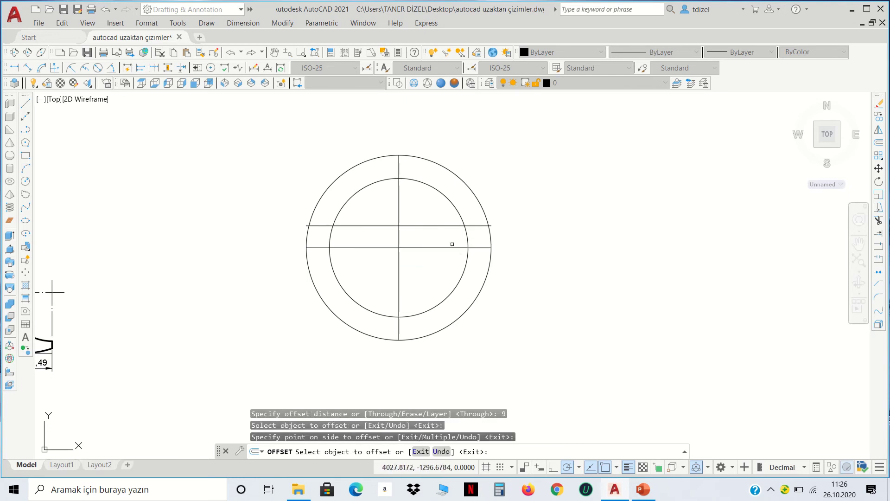
left_click(455, 249)
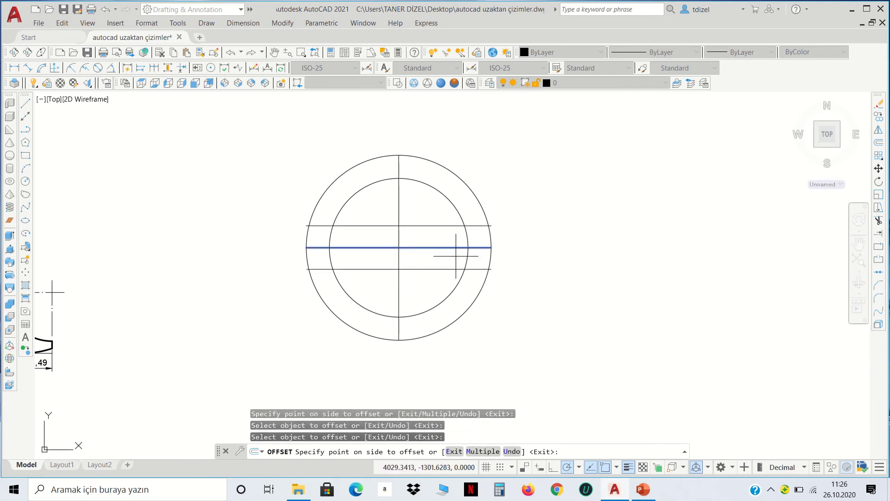
left_click(443, 256)
left_click(399, 234)
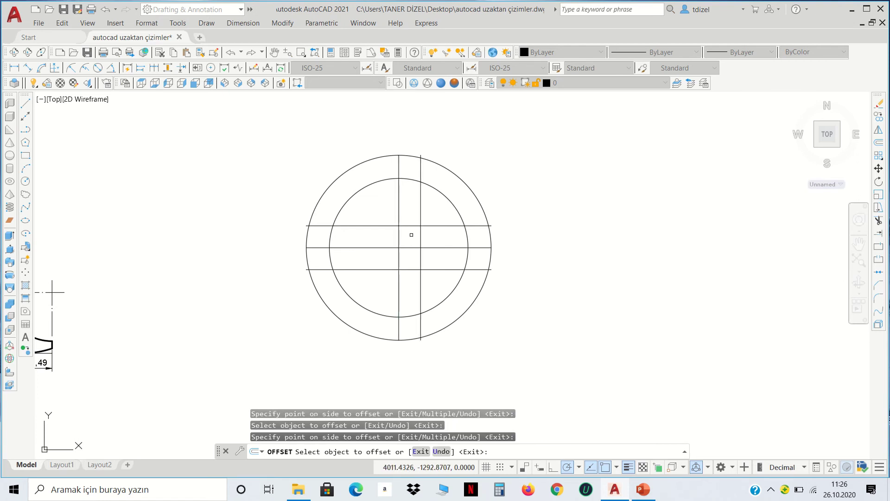
left_click(400, 235)
right_click(593, 286)
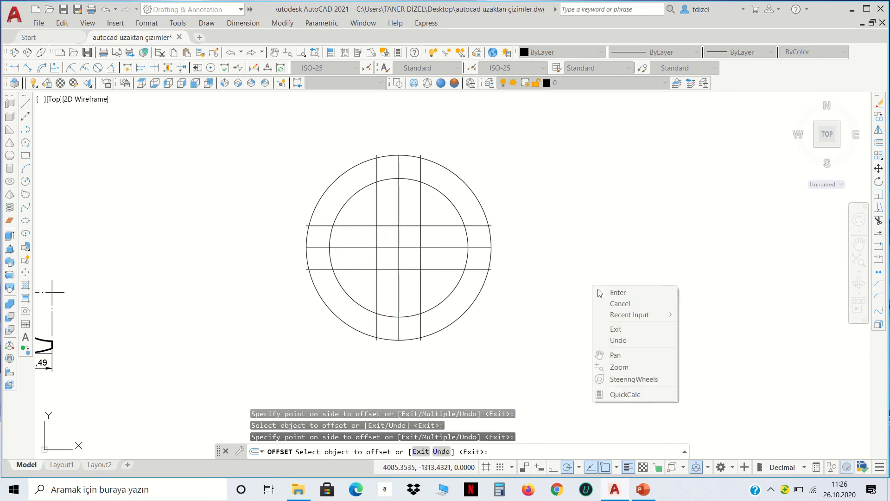
left_click(602, 292)
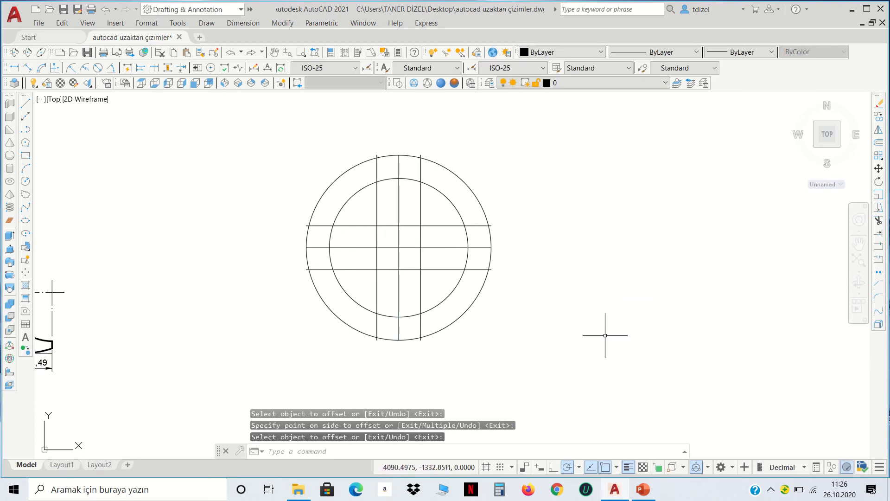
left_click(606, 352)
left_click(291, 144)
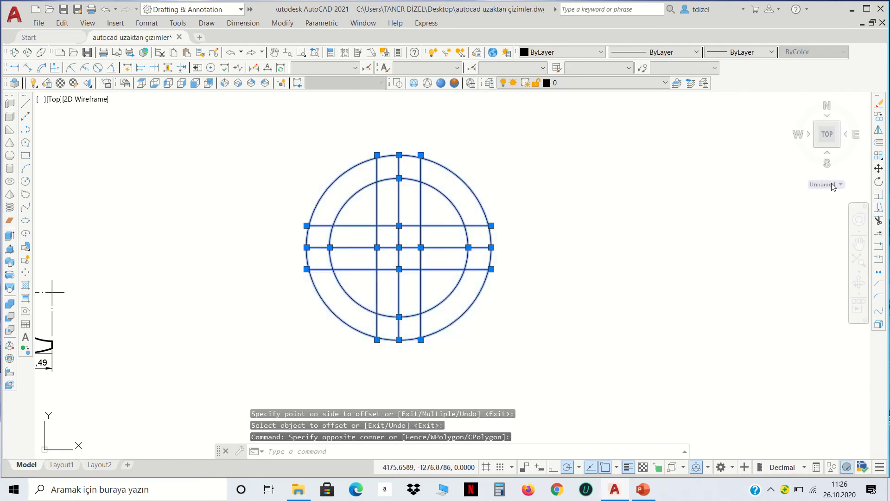
Trim the line stubs above the outer circle and the unwanted inner and outer arc segments
left_click(880, 222)
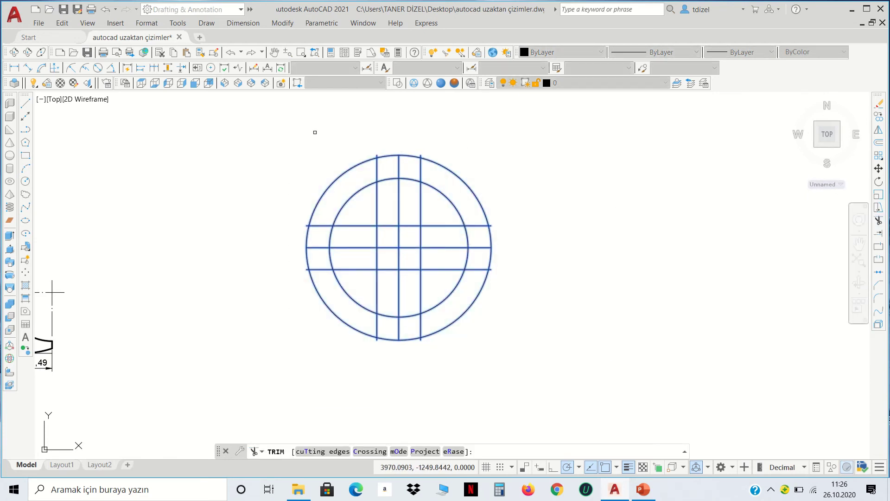
scroll(381, 150, "up", 5)
left_click(335, 148)
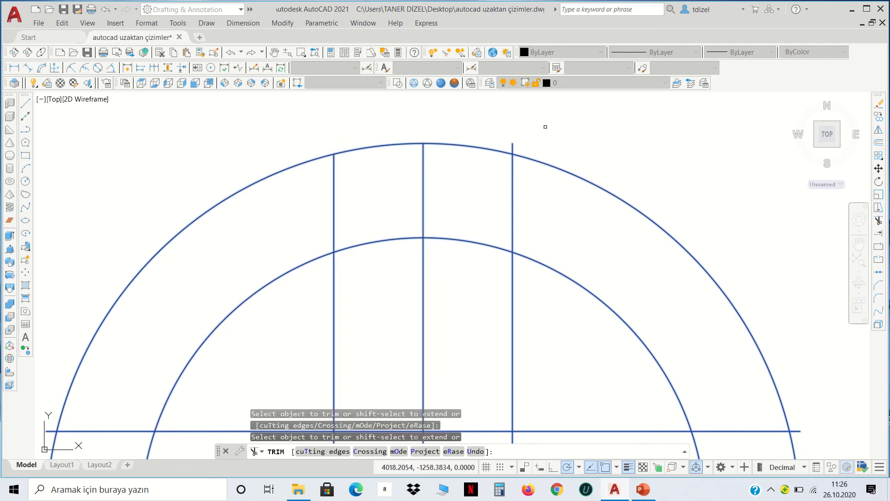
left_click(513, 143)
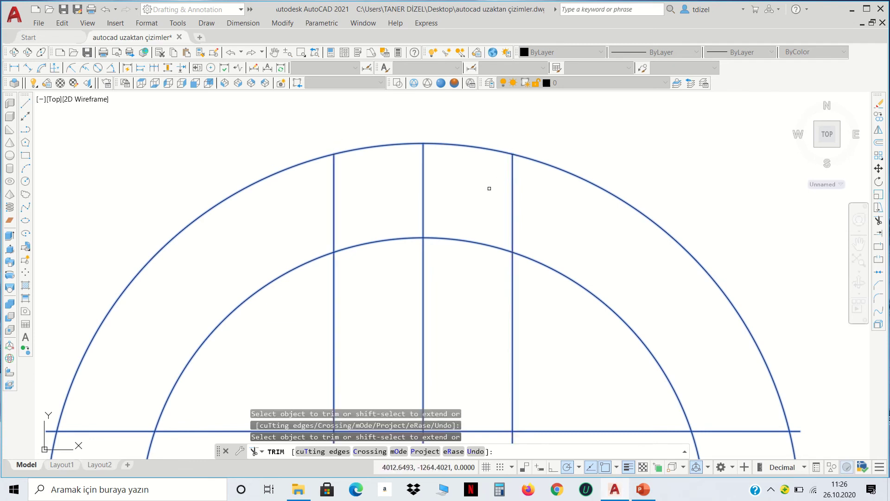
left_click(487, 242)
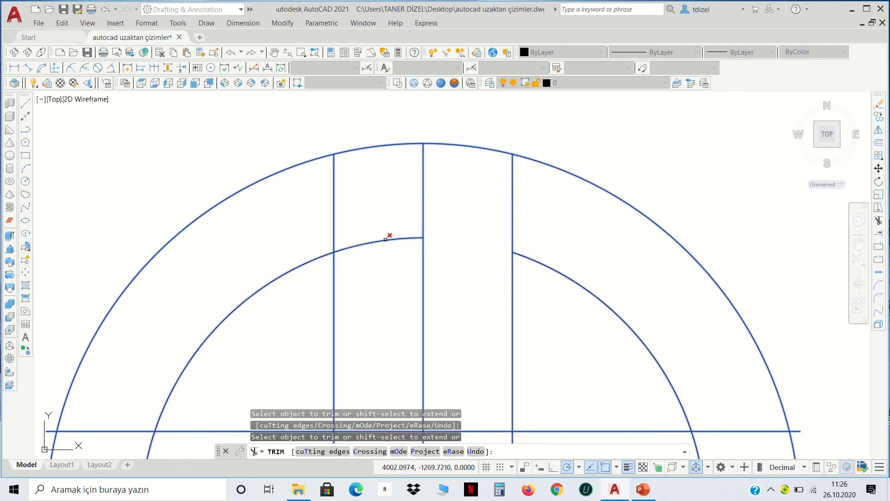
left_click(388, 239)
scroll(464, 182, "down", 4)
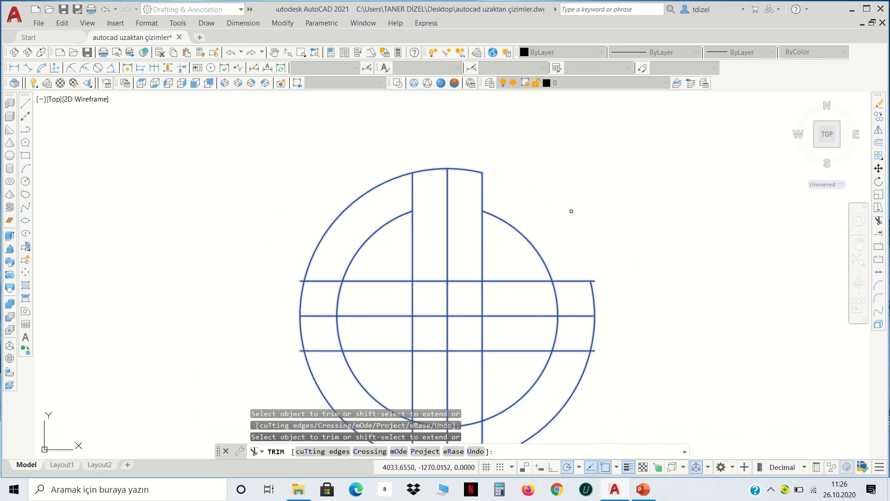
middle_click_drag(590, 217, 616, 153)
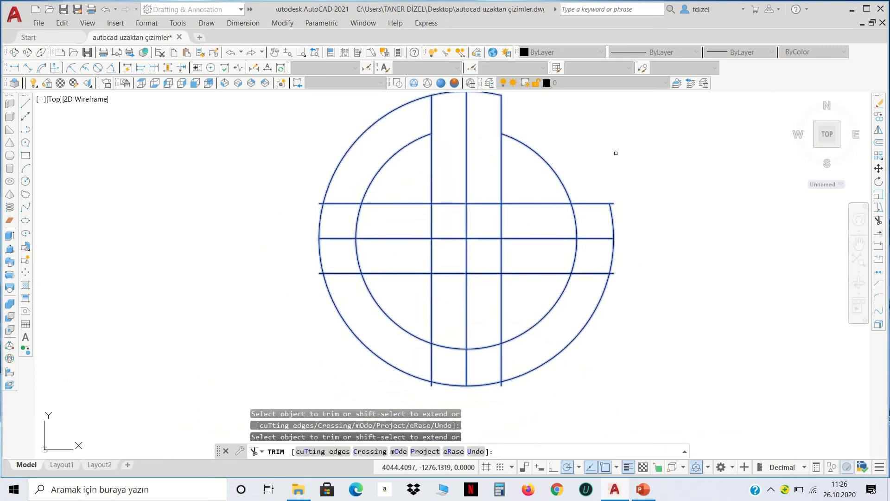
left_click(596, 308)
left_click(373, 348)
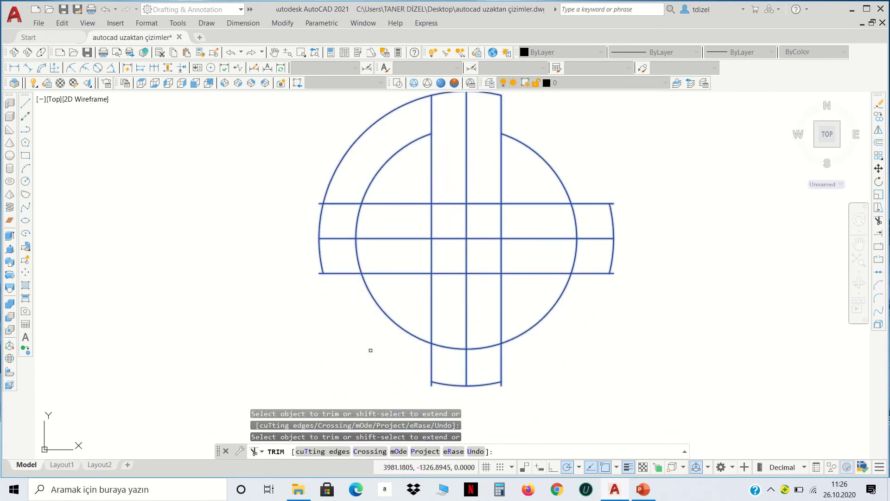
left_click(355, 268)
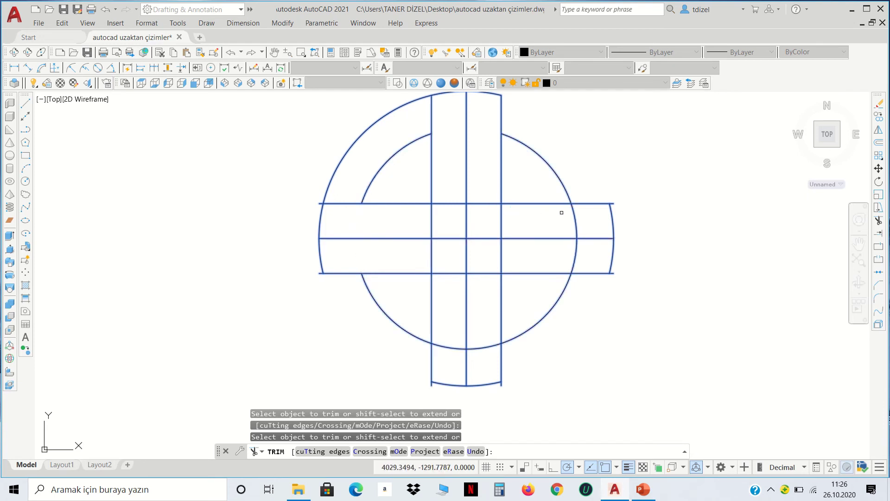
left_click(576, 214)
left_click(577, 243)
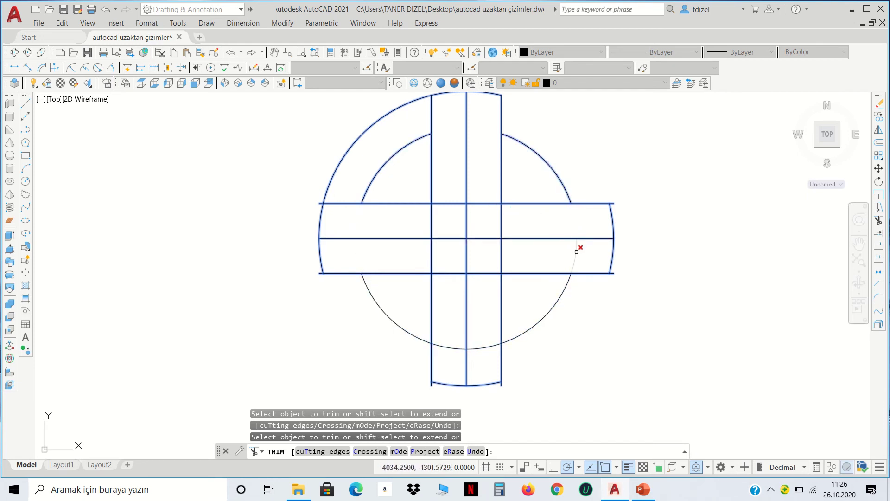
left_click(494, 342)
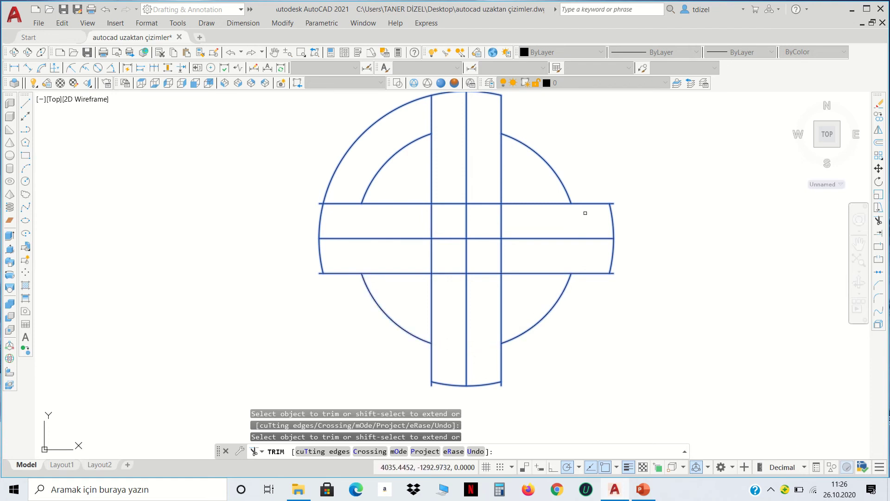
Trim the leftover line stubs below and beside the lower arcs
scroll(603, 218, "up", 4)
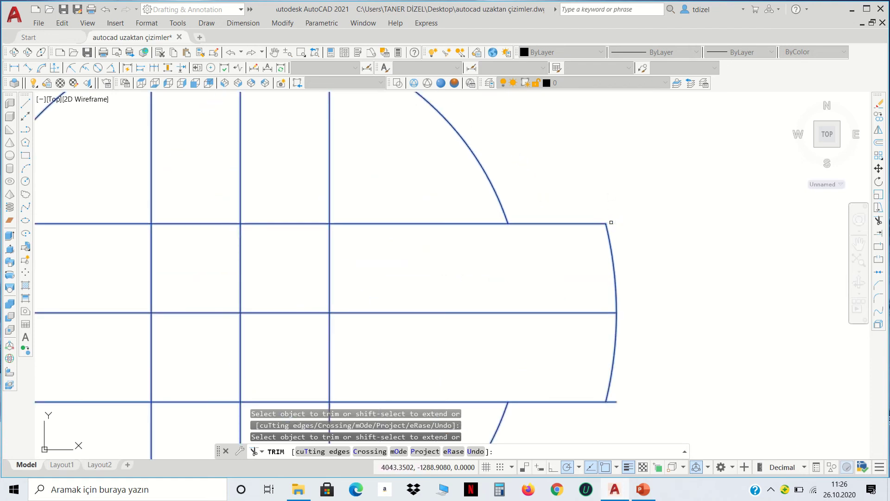
scroll(615, 402, "down", 5)
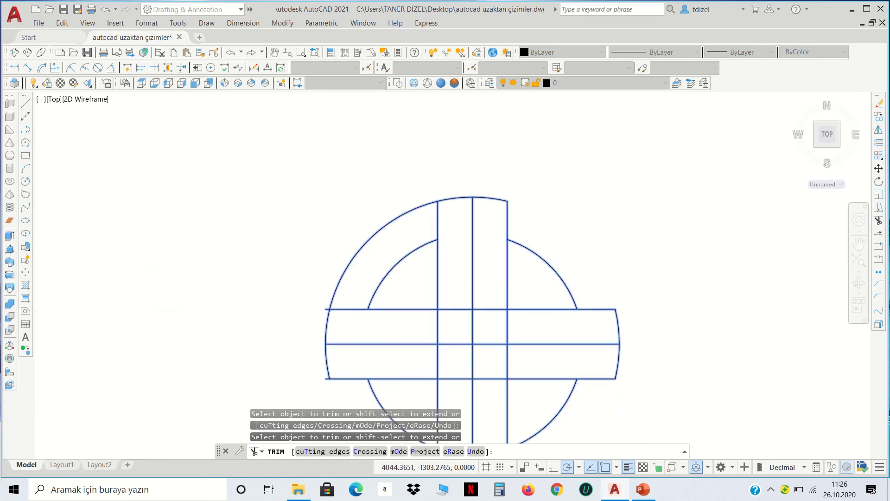
scroll(603, 384, "down", 2)
middle_click_drag(603, 384, 567, 219)
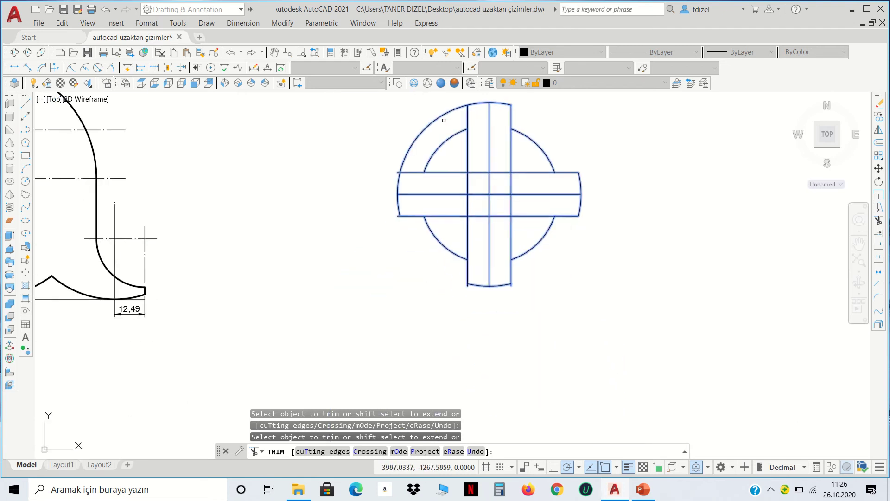
scroll(468, 299, "up", 4)
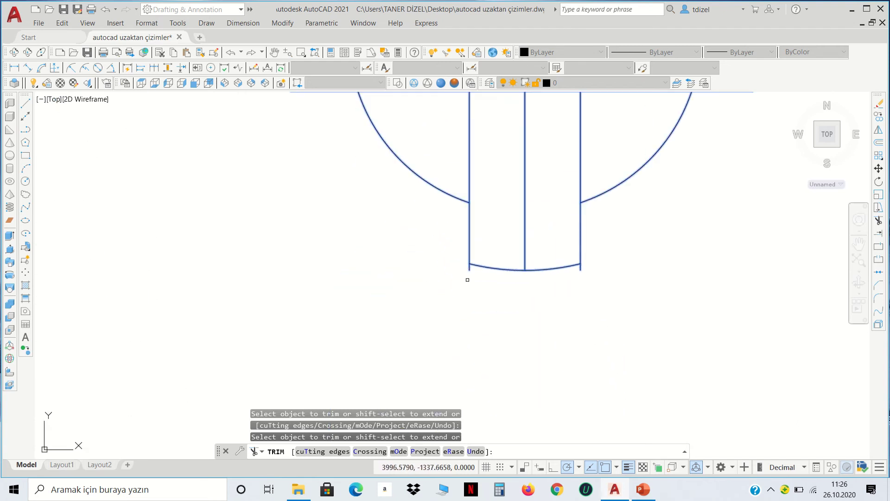
left_click_drag(467, 263, 470, 270)
key("Return")
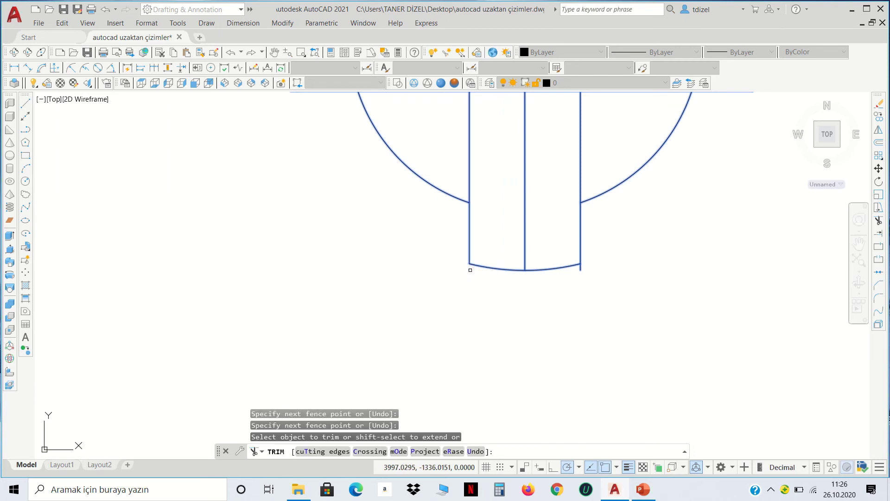
left_click(581, 268)
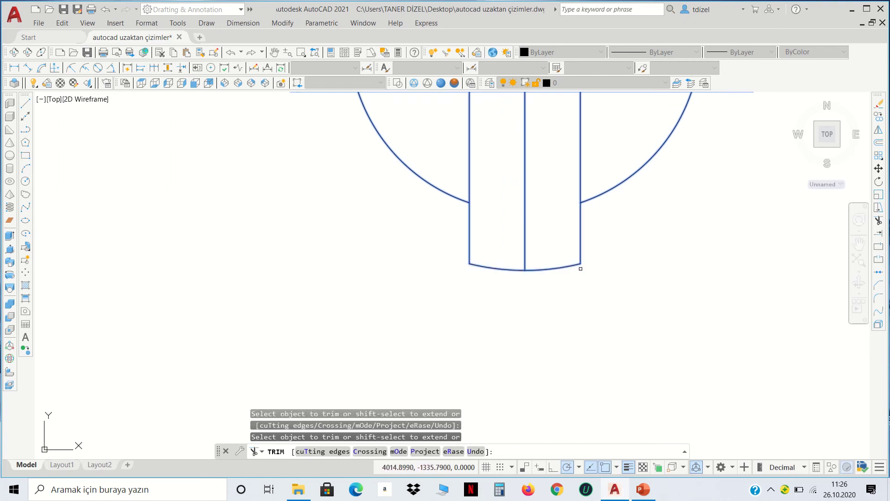
scroll(580, 272, "down", 4)
scroll(480, 169, "up", 2)
scroll(480, 169, "up", 3)
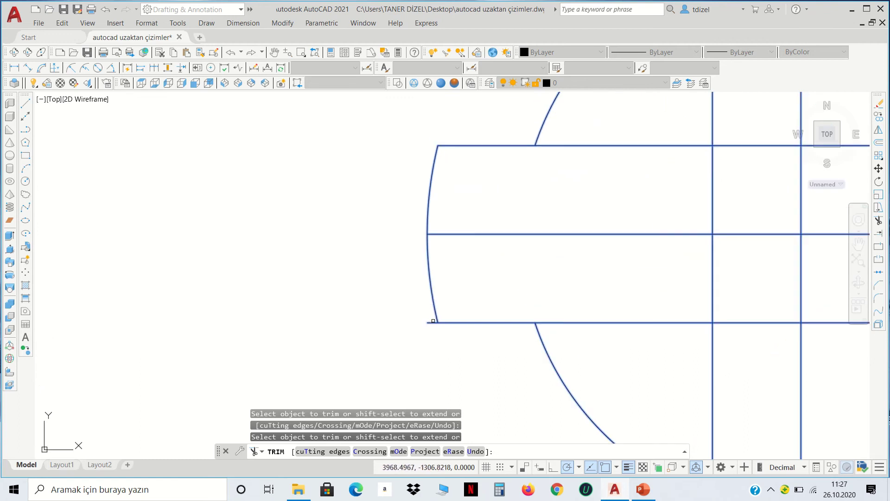
left_click(434, 321)
scroll(521, 300, "down", 2)
scroll(615, 305, "down", 2)
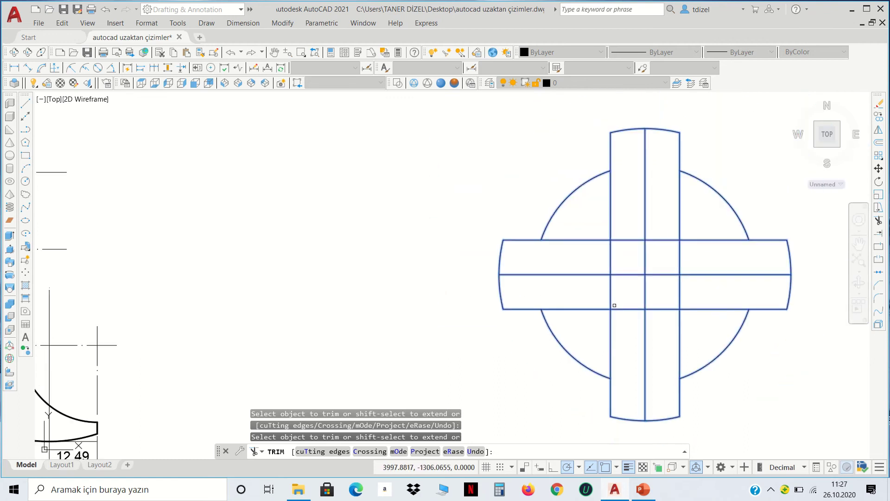
middle_click_drag(615, 306, 487, 249)
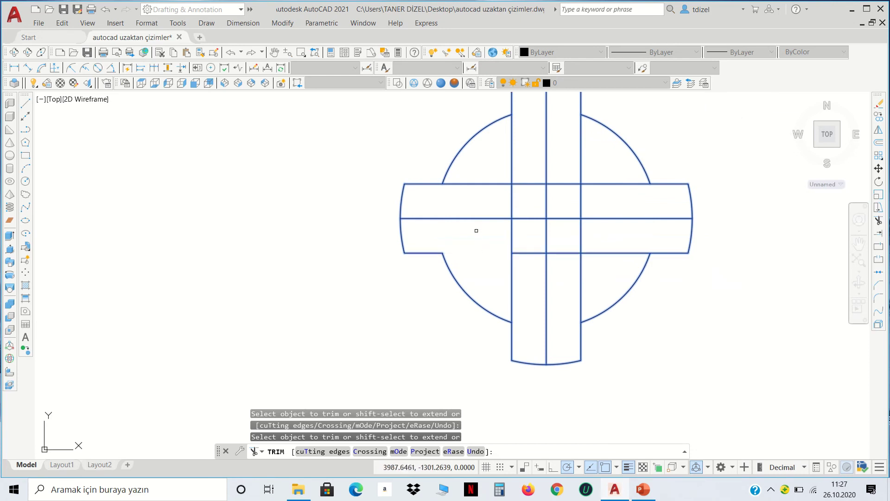
Trim the offset lines inside the arcs, leaving four lugs around a central square
left_click(480, 184)
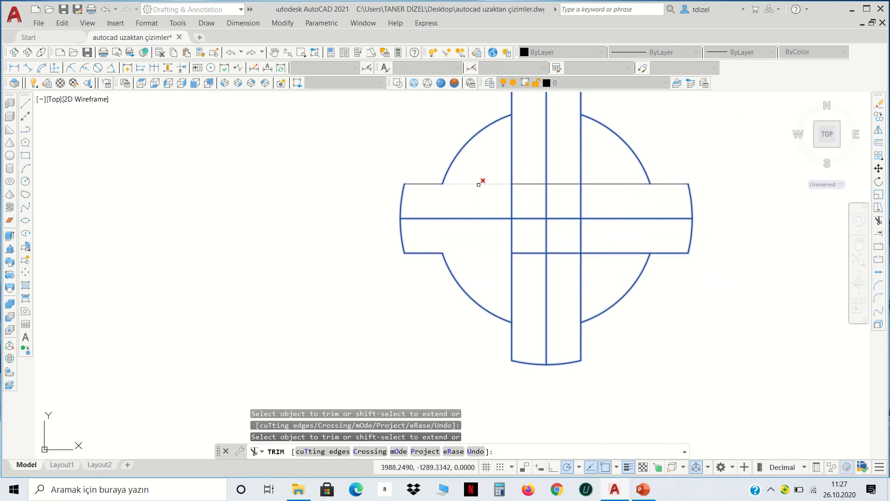
left_click(511, 150)
left_click(583, 148)
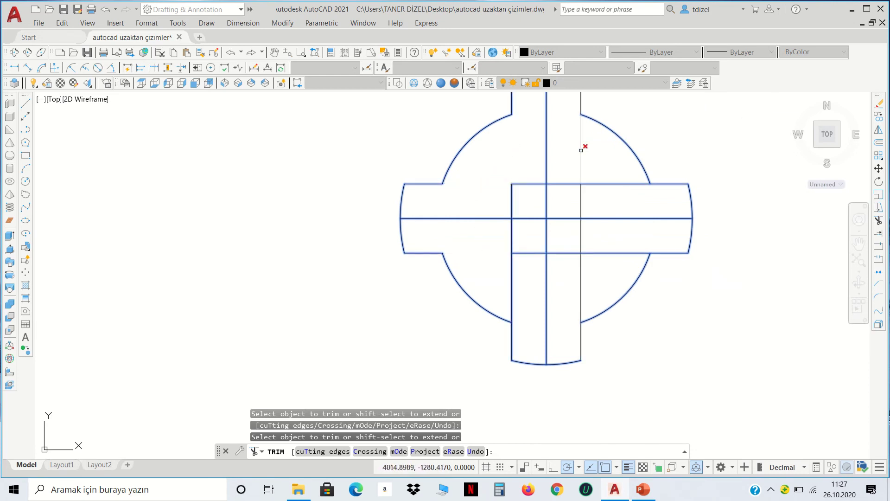
left_click(626, 250)
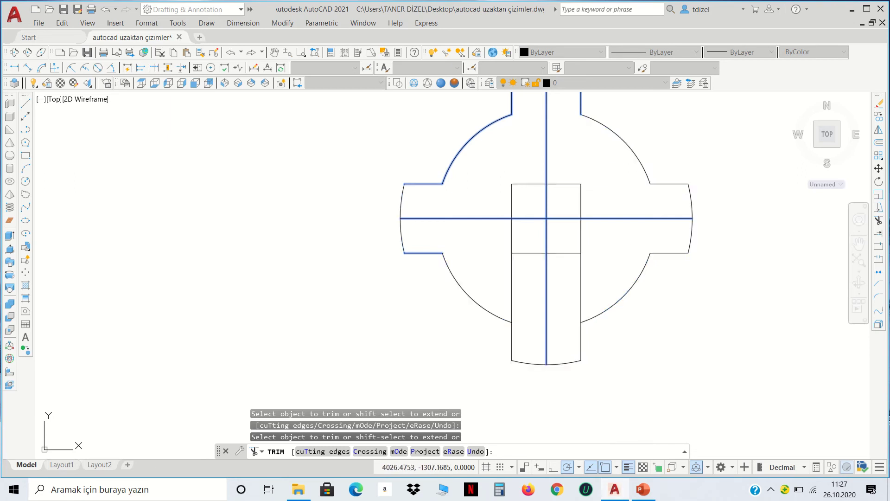
left_click(582, 292)
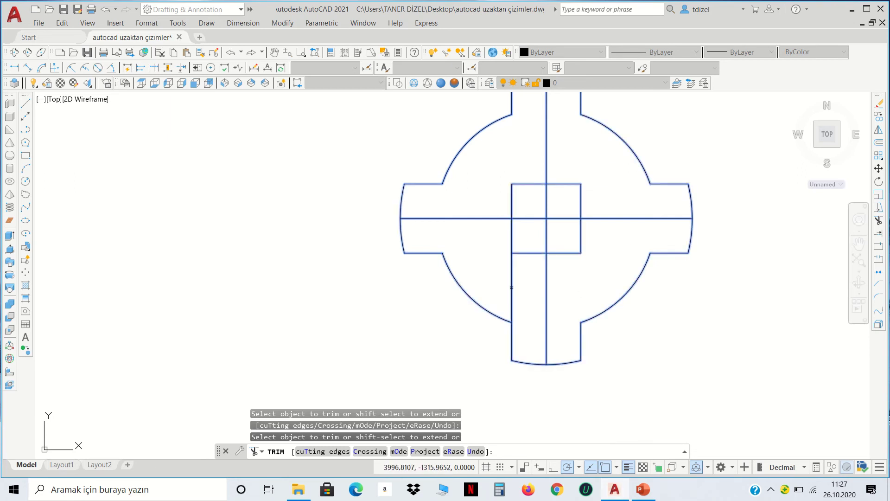
left_click(511, 288)
Delete the small central square inside the lugged ring
key("Return")
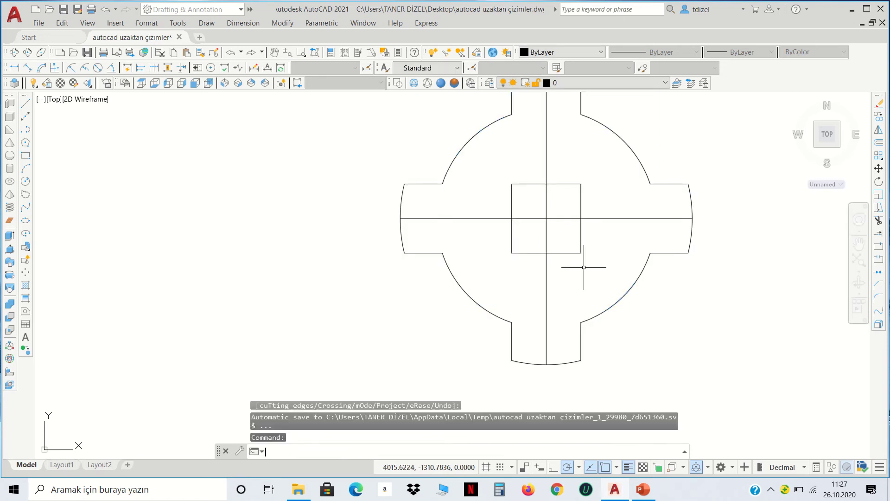
left_click(577, 252)
left_click(526, 200)
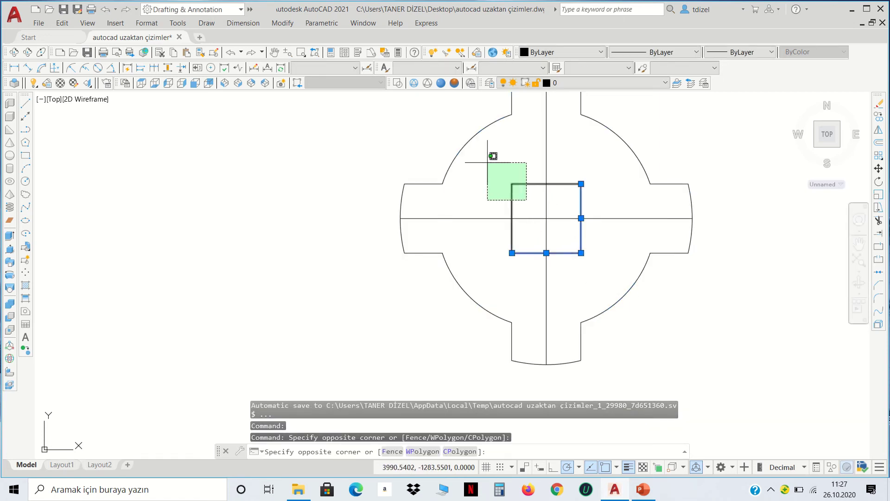
left_click(489, 160)
key("Delete")
Extend the horizontal centre line 5 to the right and the vertical one 5 downward
middle_click_drag(524, 266, 467, 289)
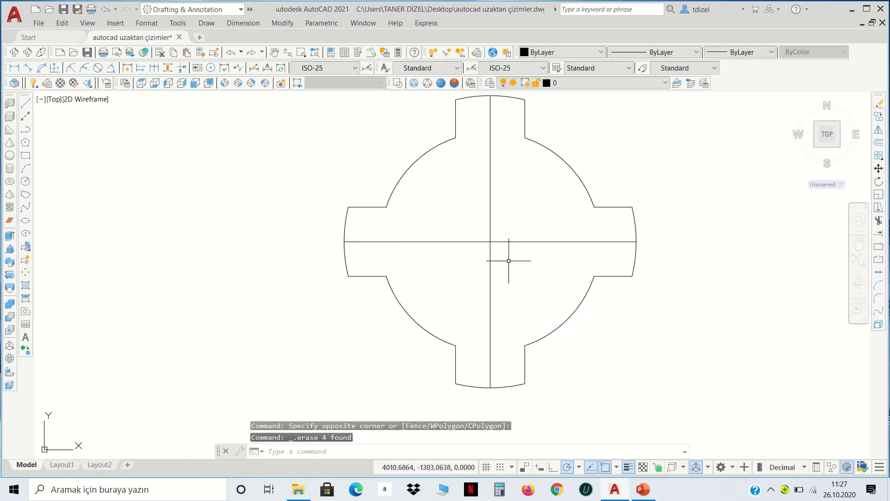
left_click(513, 255)
left_click(487, 221)
left_click(636, 242)
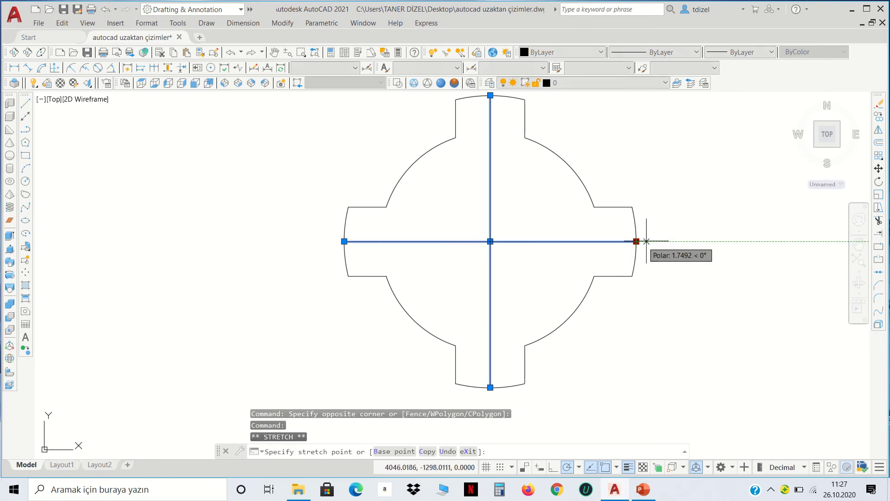
type("5")
key("Return")
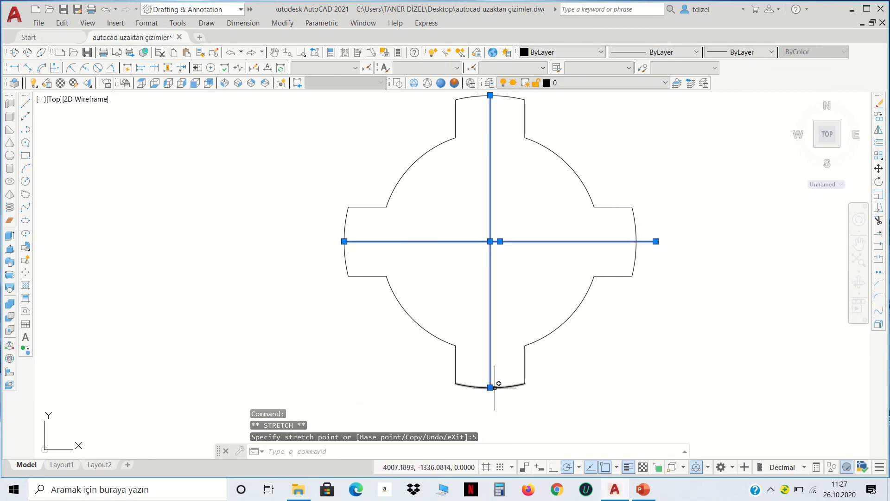
left_click(490, 387)
type("5")
key("Return")
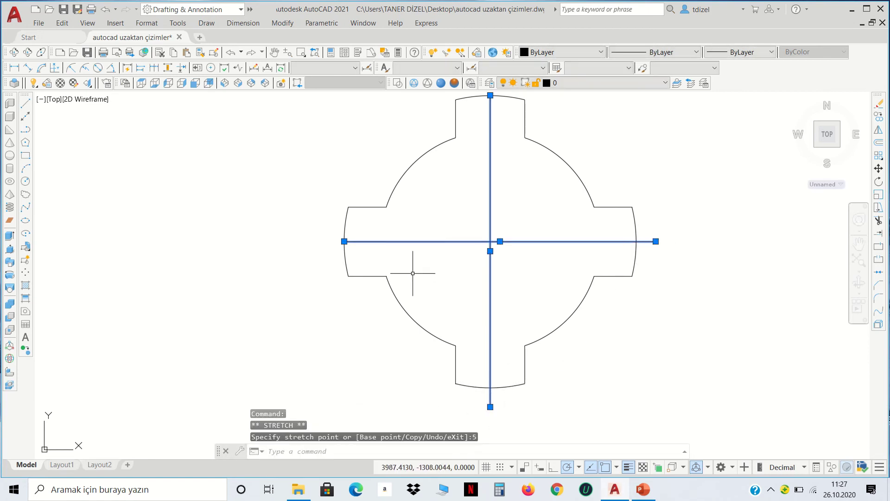
Extend the horizontal centre line 5 to the left and the vertical one 5 upward
left_click(344, 241)
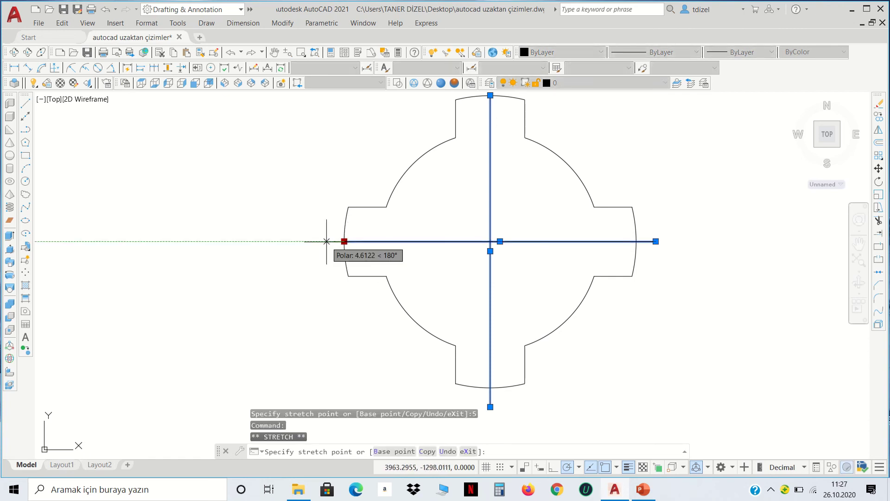
type("5")
key("Return")
middle_click_drag(429, 203, 371, 297)
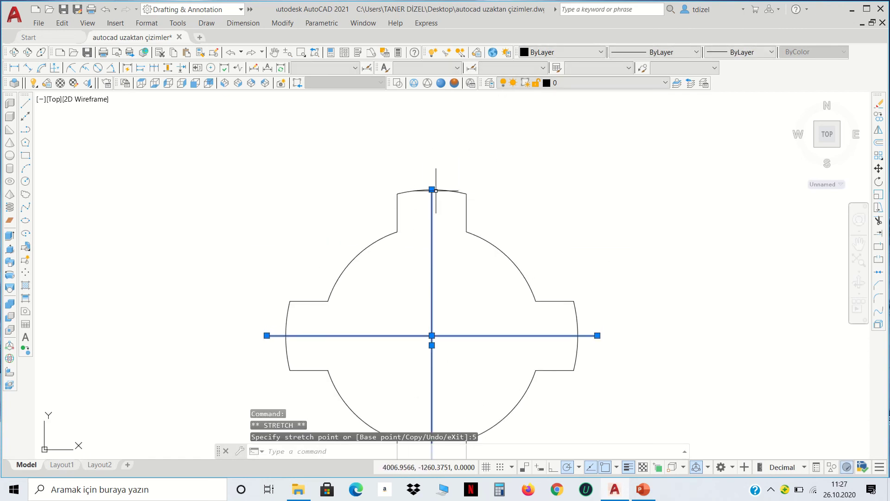
key("Return")
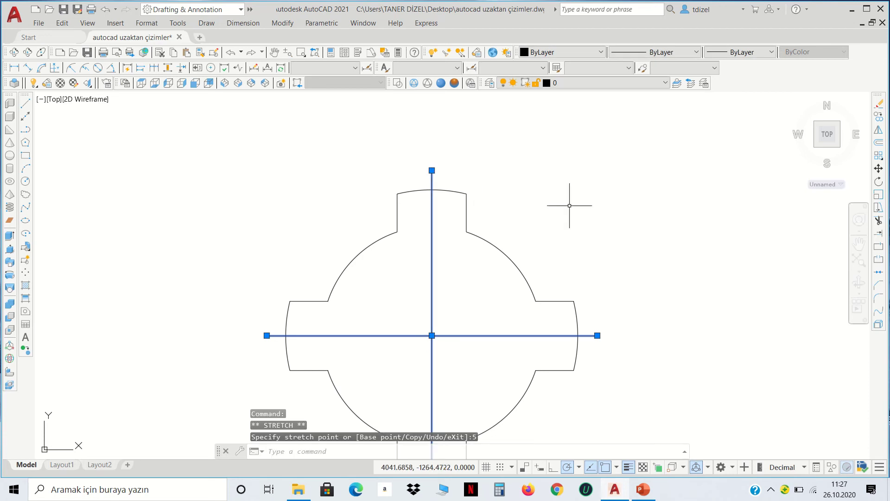
scroll(569, 205, "down", 2)
key("Escape")
left_click(611, 406)
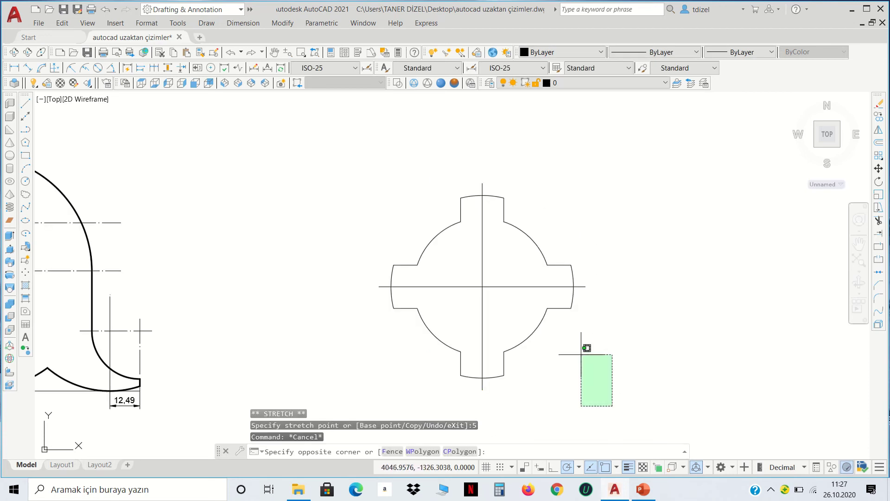
Set the lugged part's lineweight to follow its layer
left_click(375, 185)
left_click(656, 53)
left_click(742, 52)
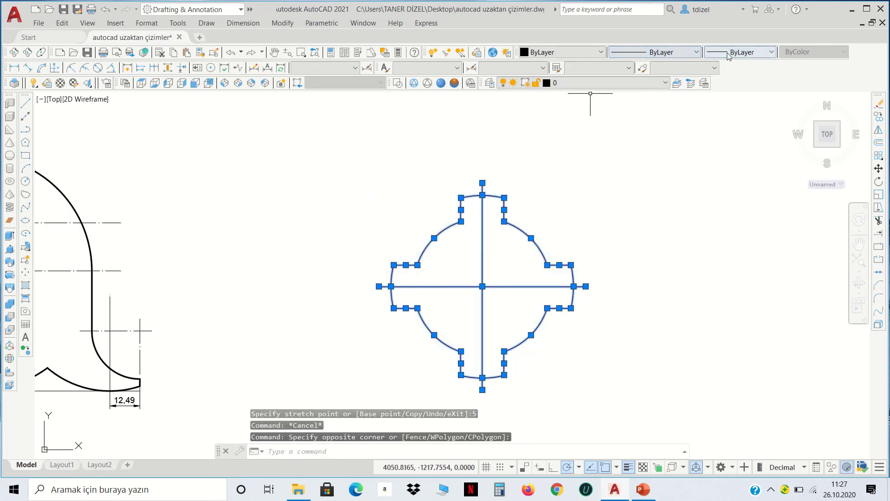
left_click(743, 72)
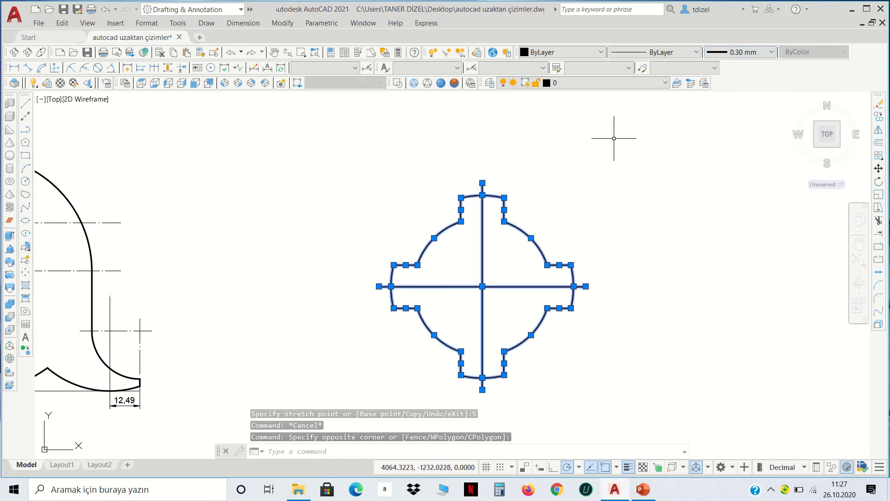
key("Escape")
Give the two centre lines a layer-following lineweight and a dash-dot linetype
left_click(505, 305)
left_click(484, 273)
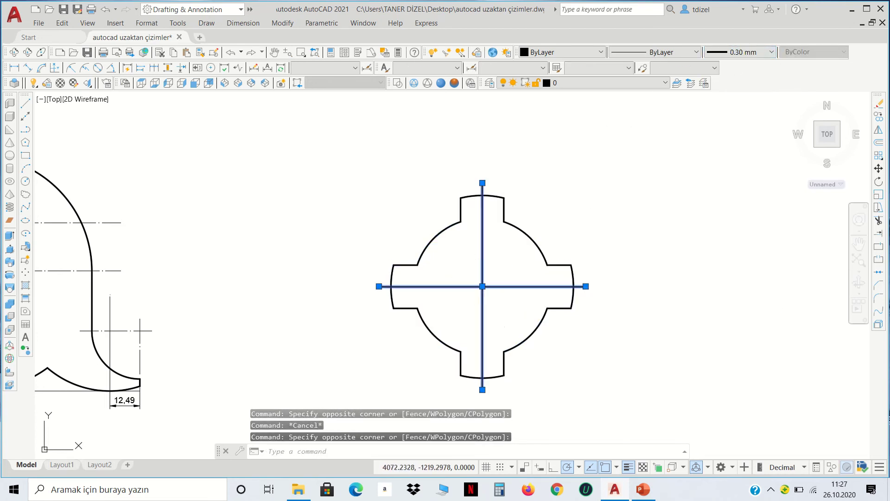
left_click(709, 52)
left_click(719, 73)
left_click(687, 52)
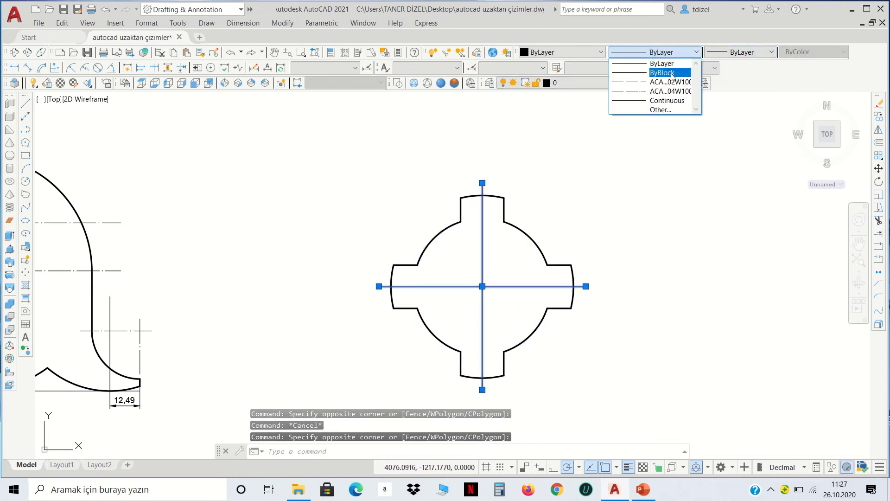
left_click(670, 91)
key("Escape")
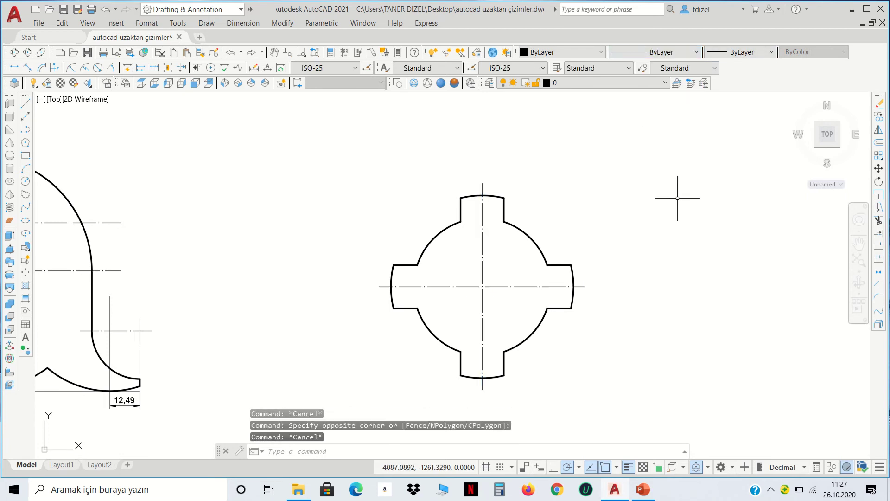
scroll(668, 235, "down", 3)
middle_click_drag(646, 250, 517, 235)
scroll(507, 263, "up", 3)
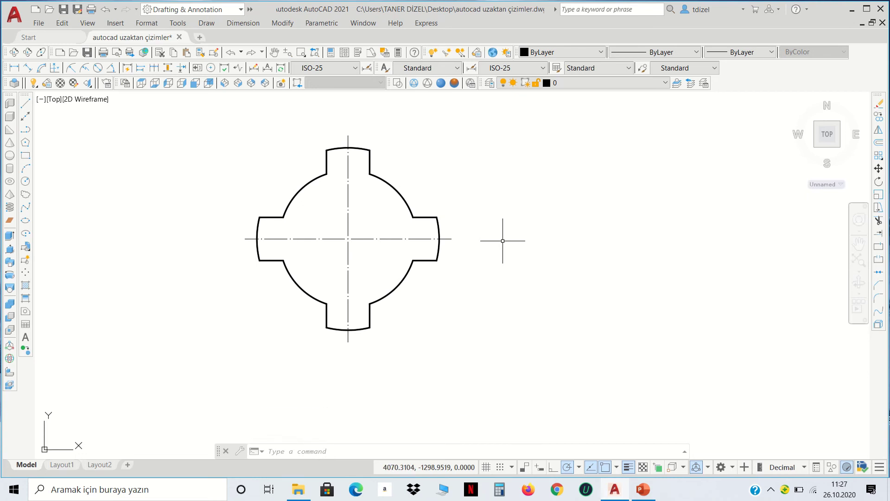
Draw concentric circles of radius 43 and 51 to the right of the lugged ring
middle_click_drag(503, 239, 396, 269)
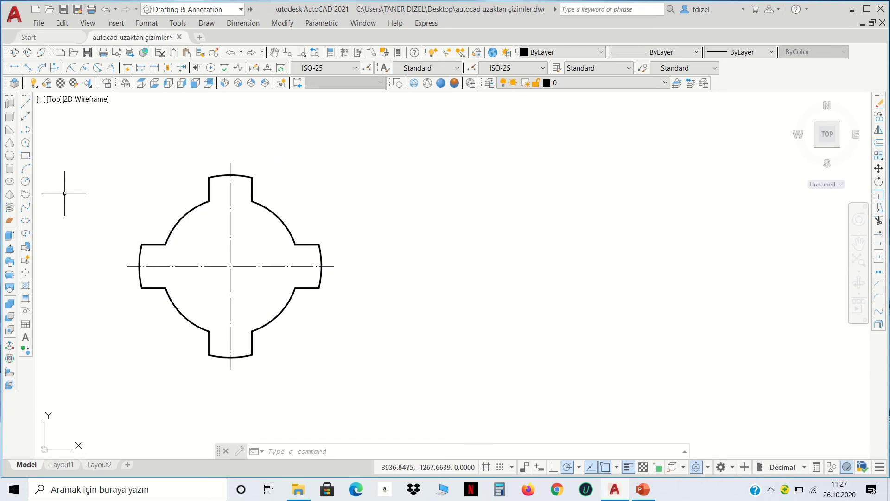
left_click(26, 182)
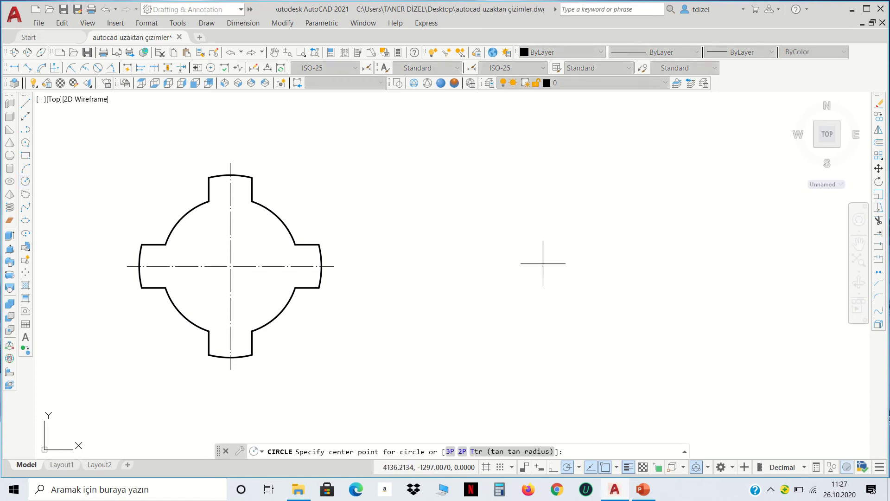
middle_click_drag(548, 260, 448, 256)
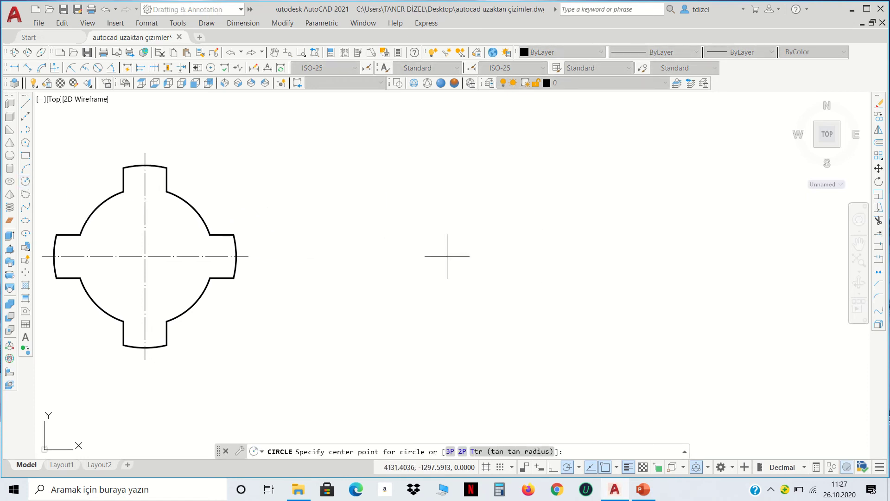
left_click(486, 258)
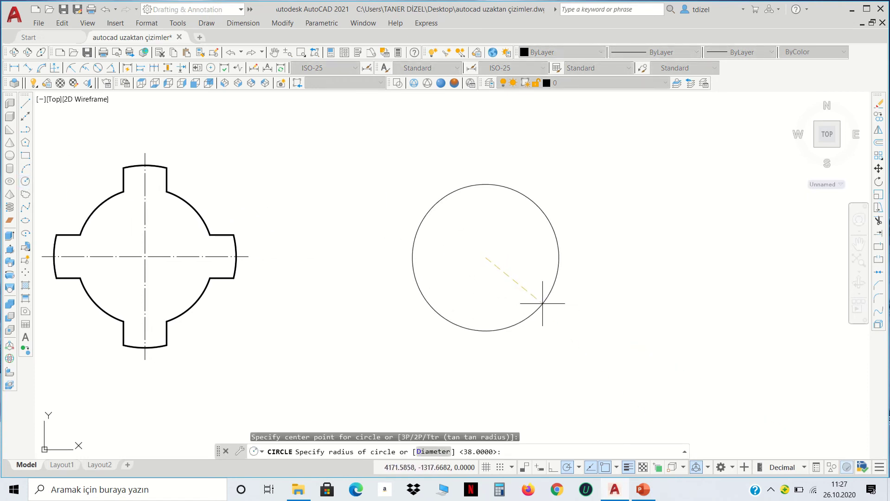
type("43")
key("Return")
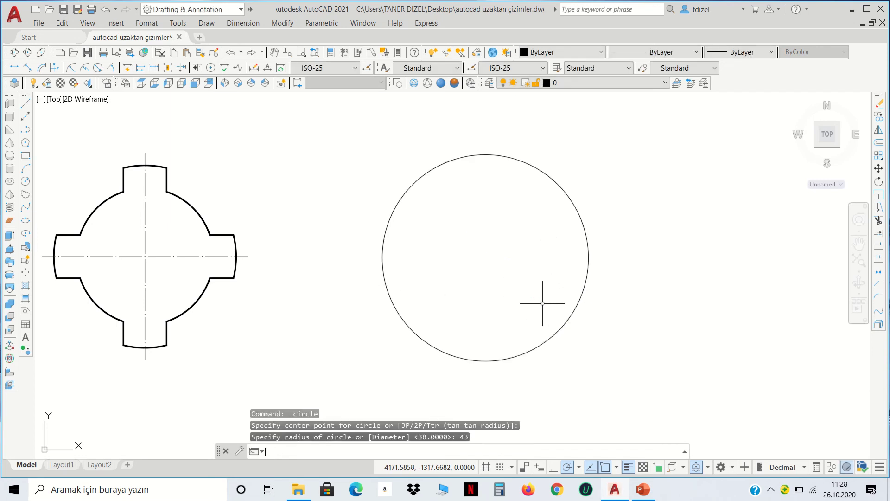
key("Return")
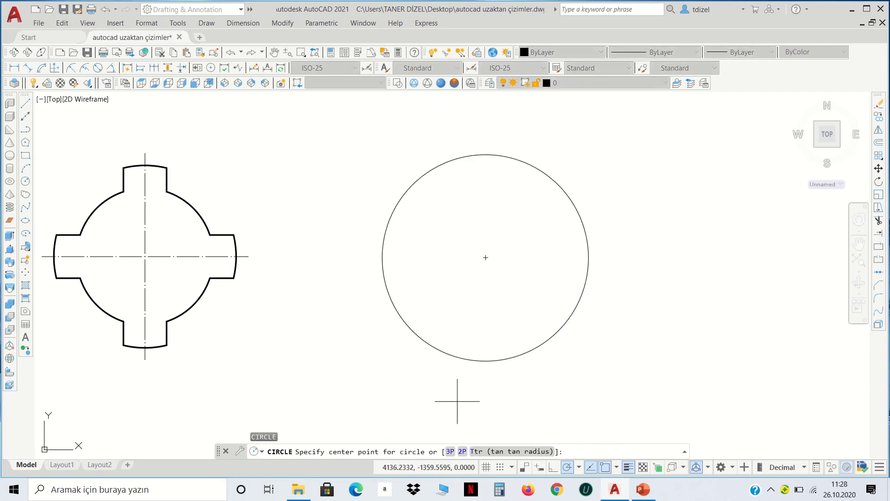
left_click(485, 257)
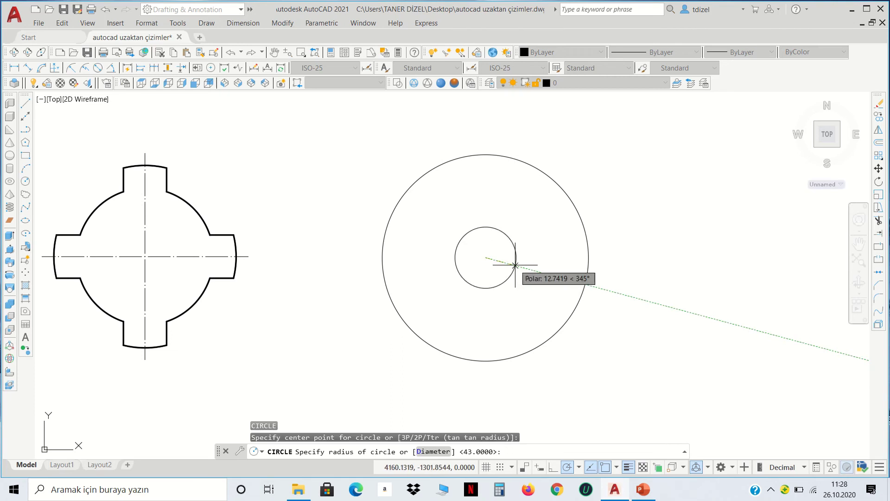
type("51")
key("Return")
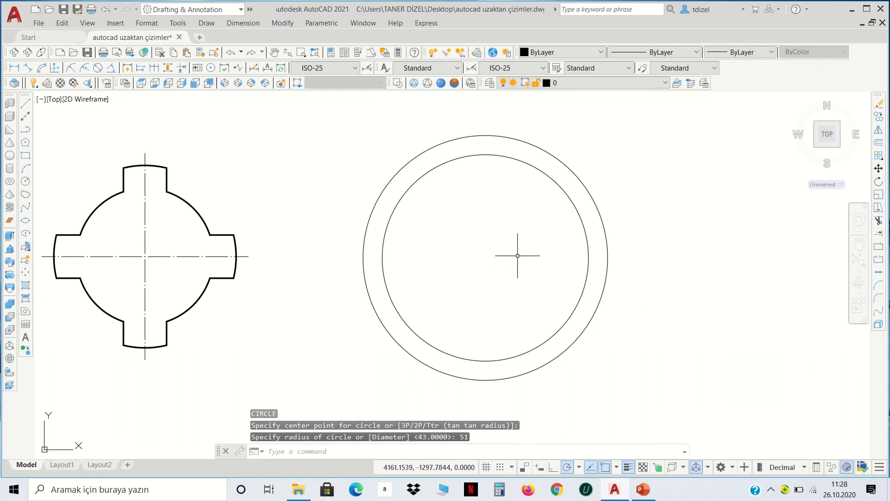
middle_click_drag(514, 261, 442, 278)
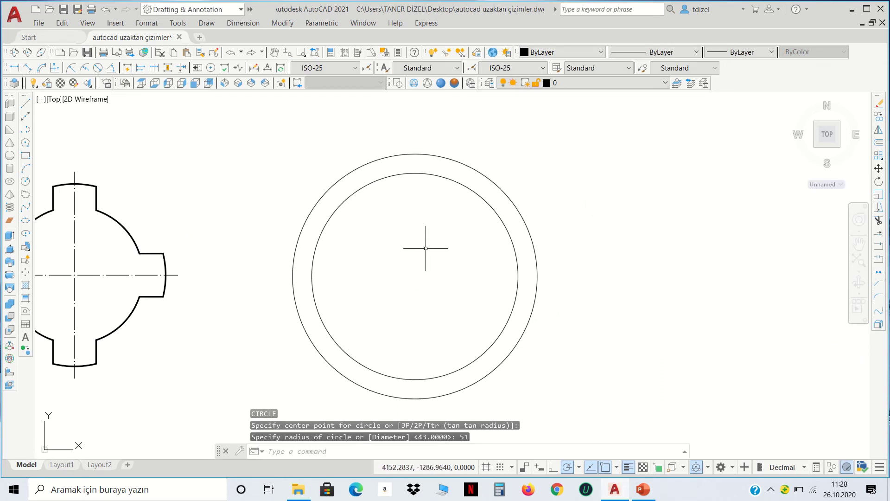
Set polar tracking to 30° and draw a 56-unit vertical line up from the circles' centre
left_click(578, 468)
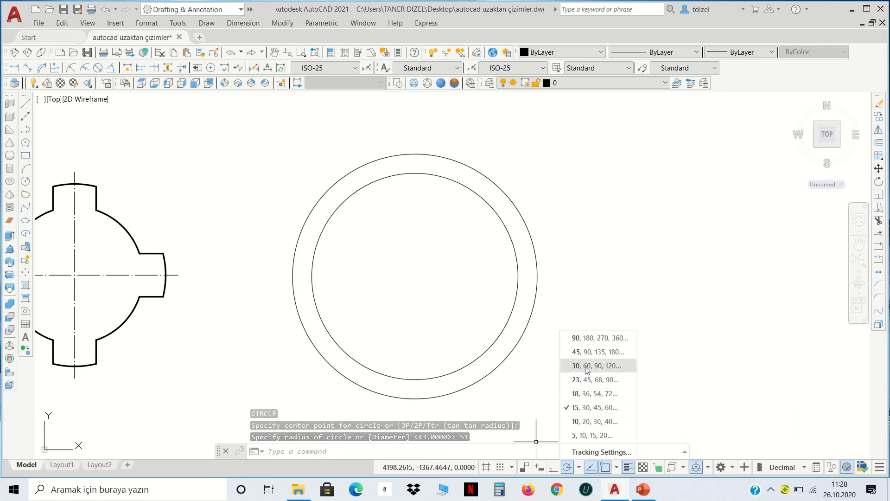
left_click(582, 381)
left_click(26, 103)
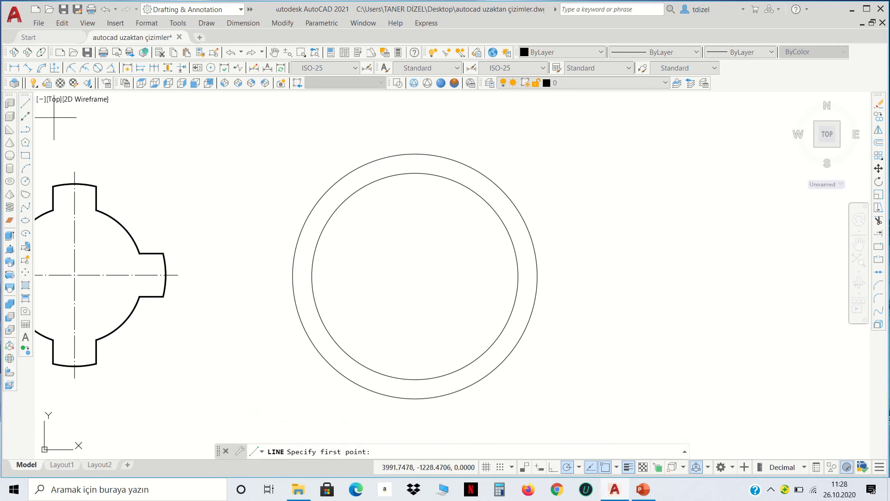
left_click(416, 276)
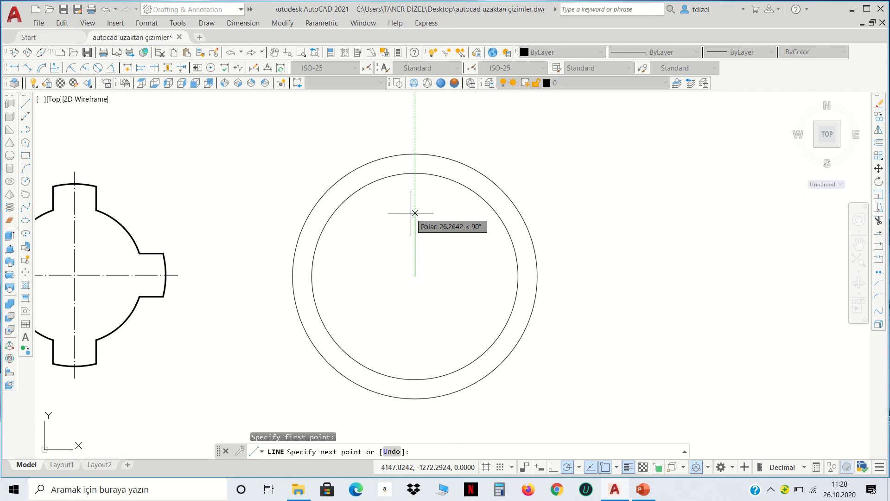
type("56")
key("Return")
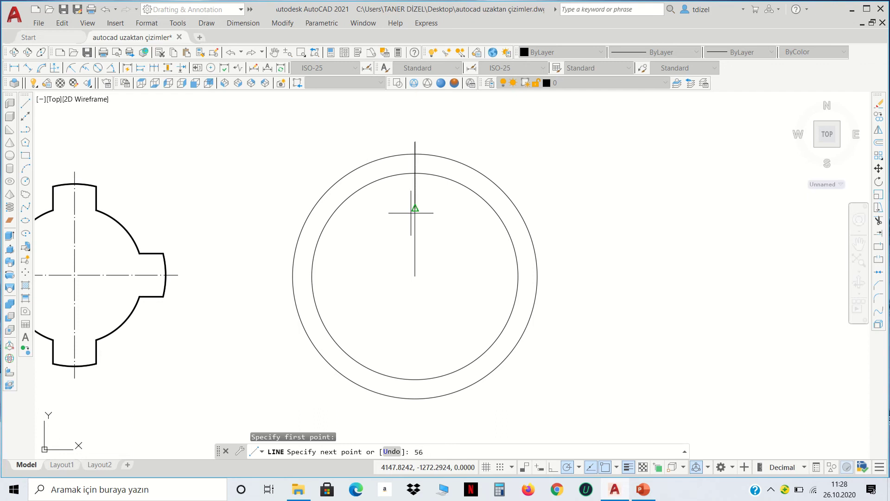
key("Return")
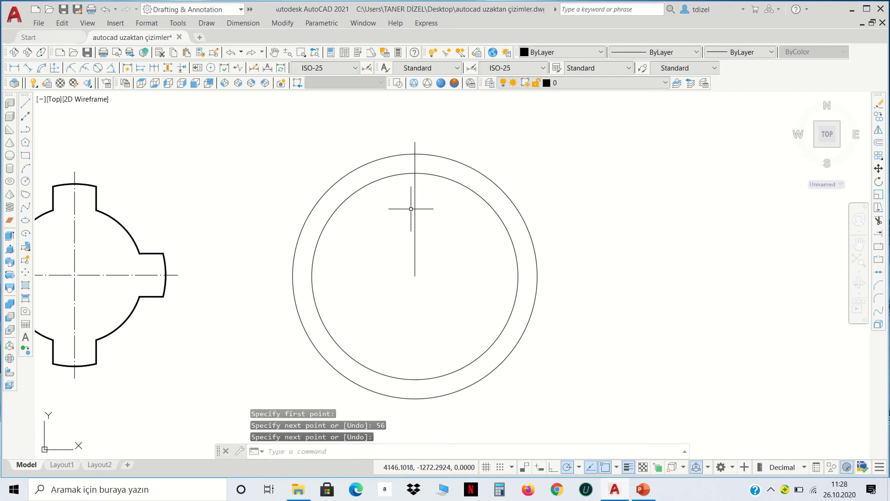
Draw a second 56-unit line from the centre at 30°
key("Return")
left_click(416, 276)
type("56")
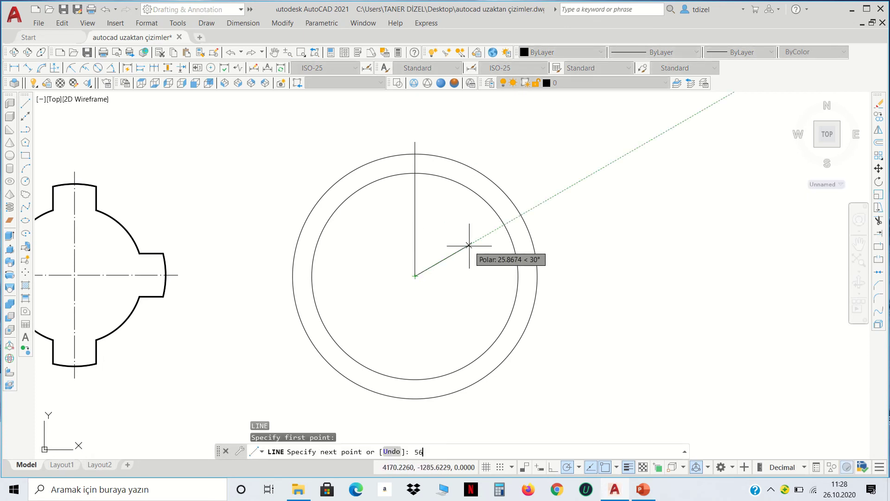
key("Return")
scroll(487, 241, "up", 3)
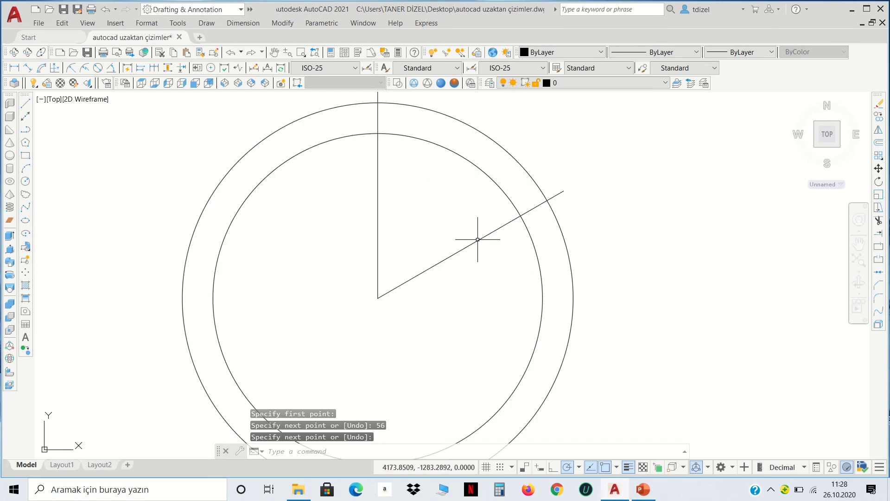
middle_click_drag(400, 205, 410, 232)
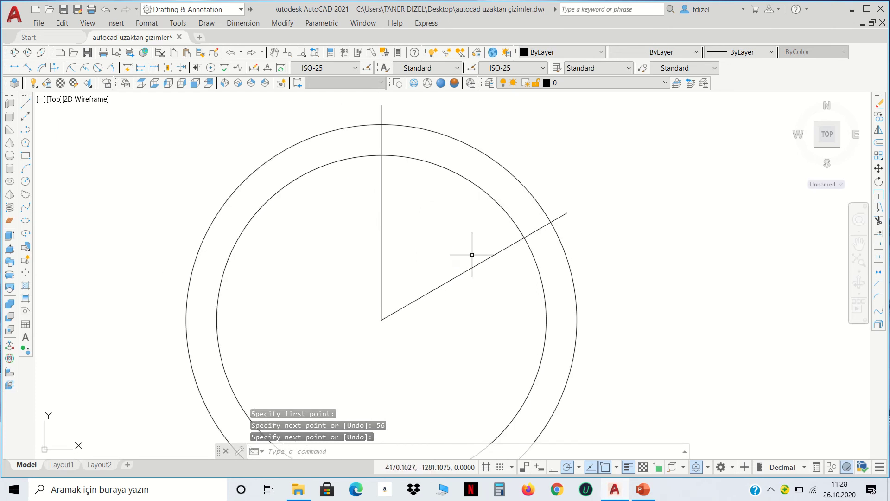
Fence-trim both circles so only the arcs between the two radial lines remain
left_click(641, 305)
left_click(297, 137)
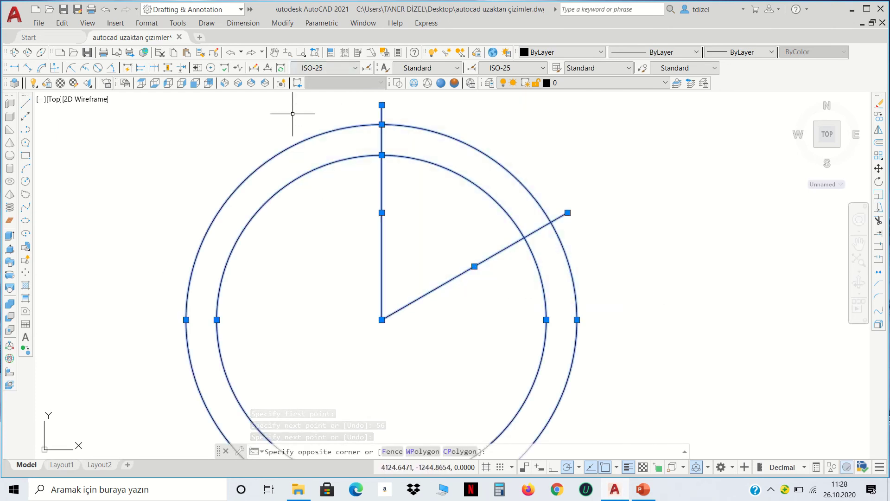
left_click(880, 222)
left_click_drag(563, 363, 607, 374)
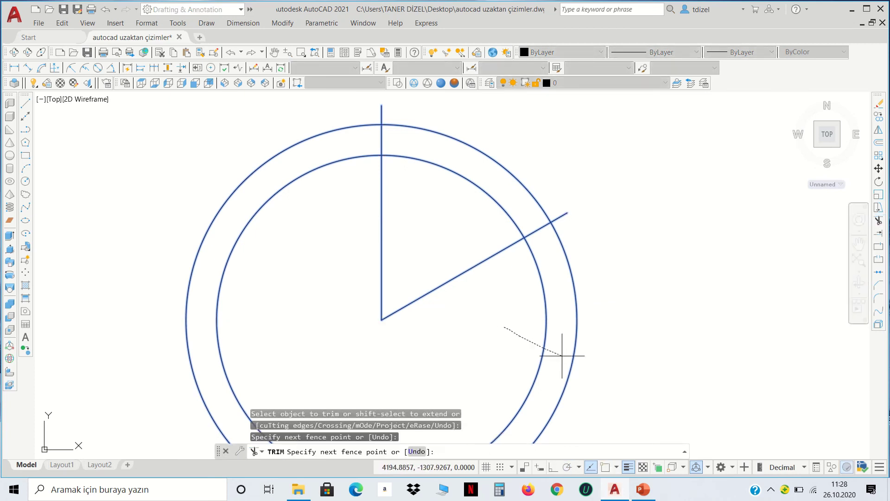
right_click(616, 330)
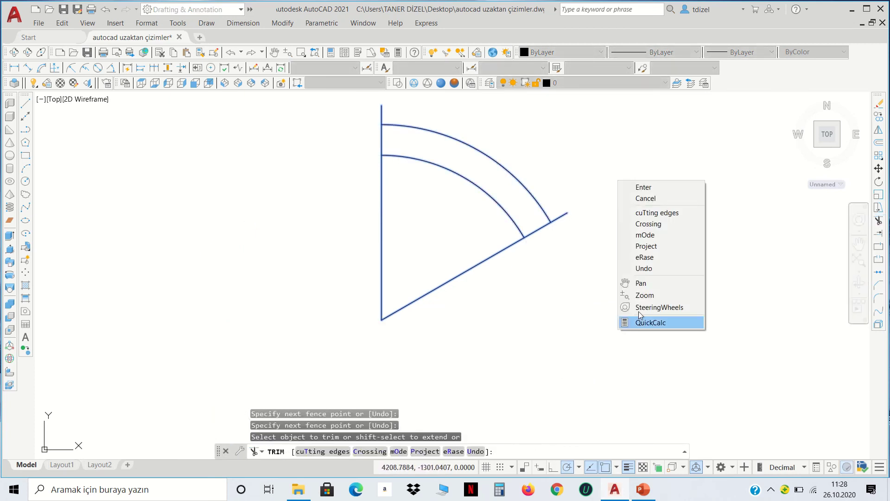
left_click(663, 185)
mouse_move(827, 134)
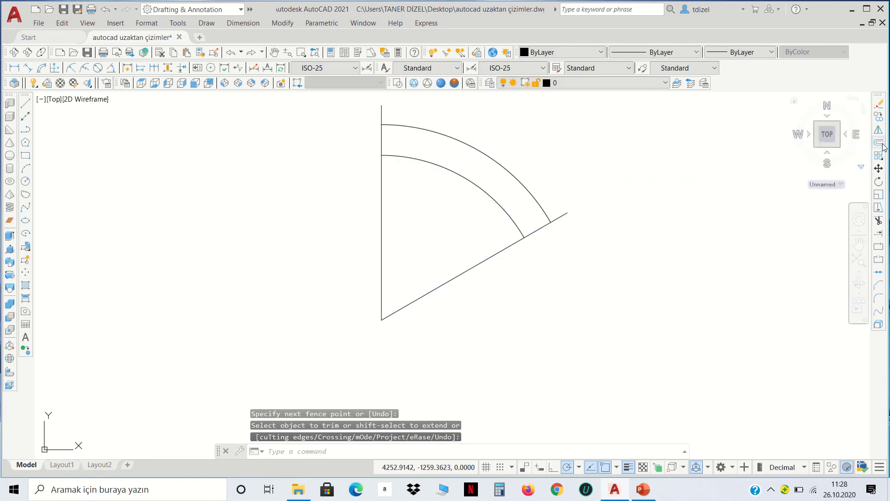
left_click(879, 143)
type("12.5")
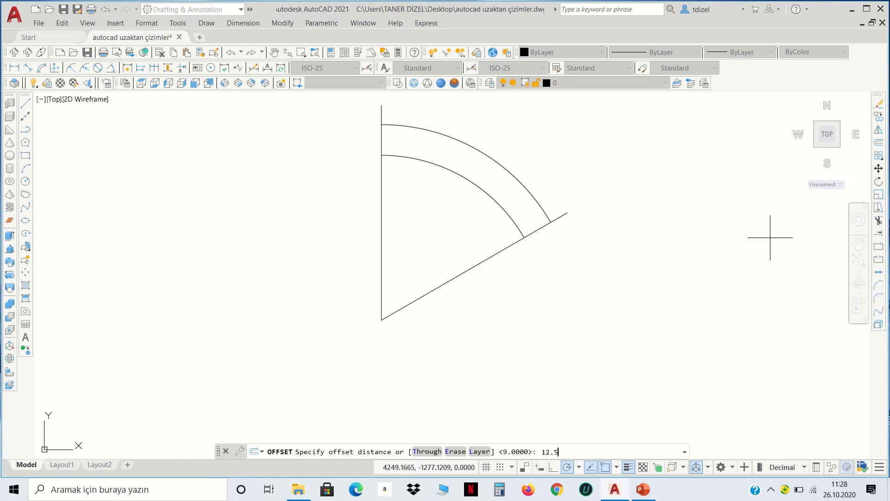
Offset the diagonal and vertical radial lines 12.5 units into the wedge
key("Return")
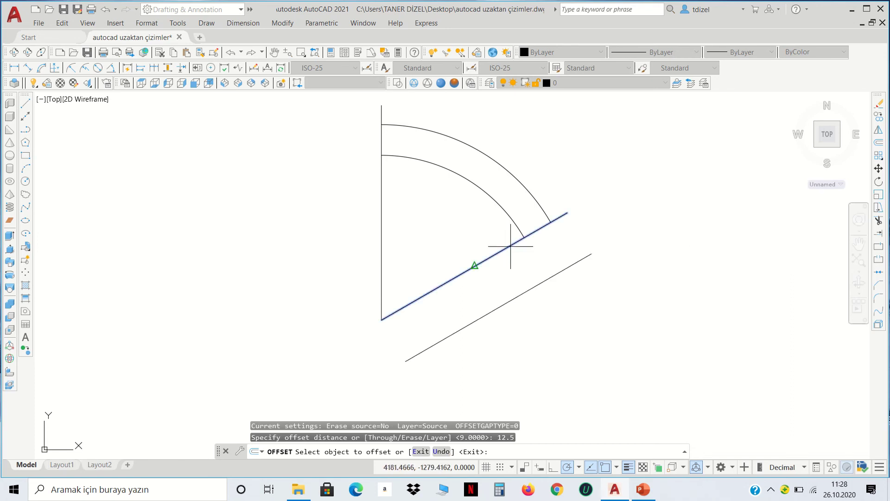
left_click(514, 242)
left_click(482, 227)
left_click(384, 201)
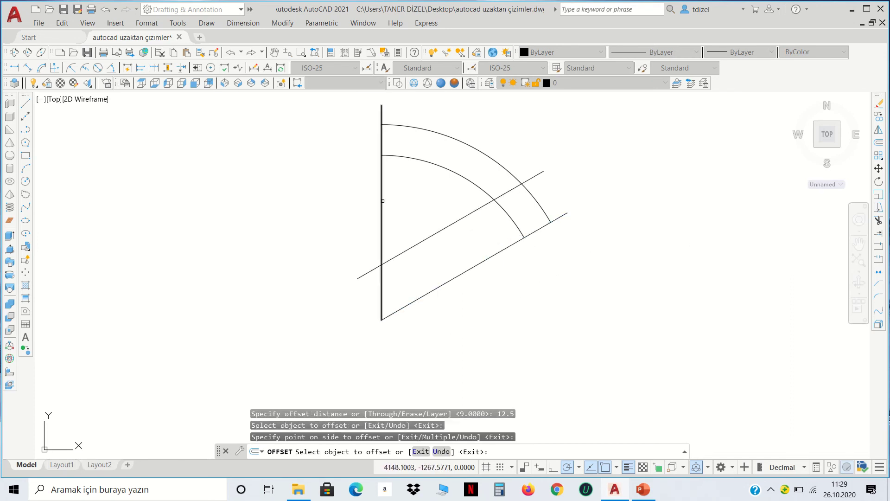
right_click(540, 254)
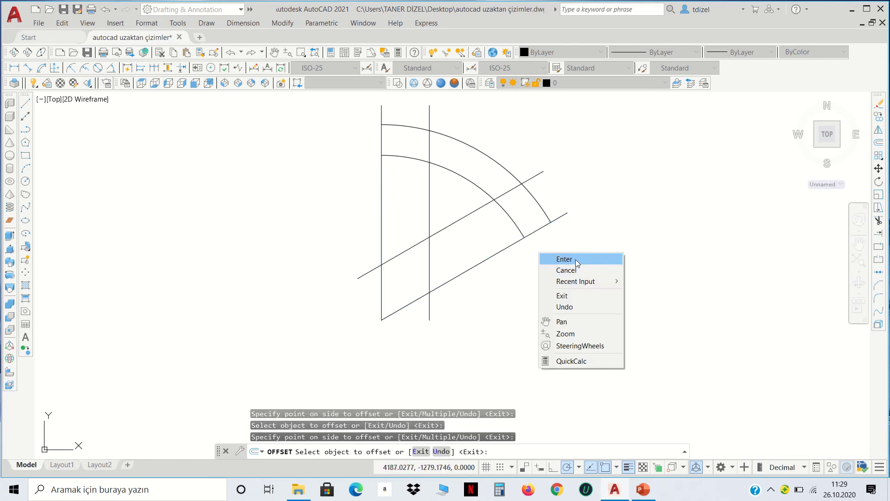
left_click(575, 259)
Trim the offset line tips, the outer arc between radial lines, and the notch arc
left_click(364, 124)
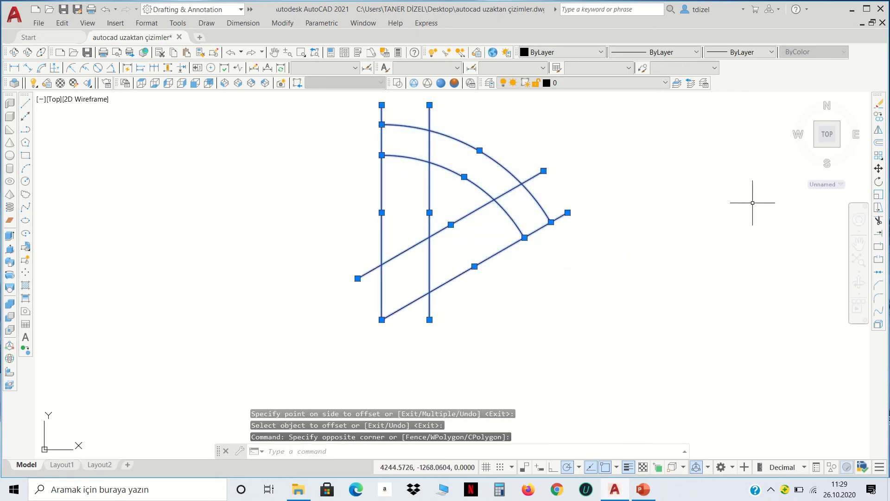
left_click(879, 221)
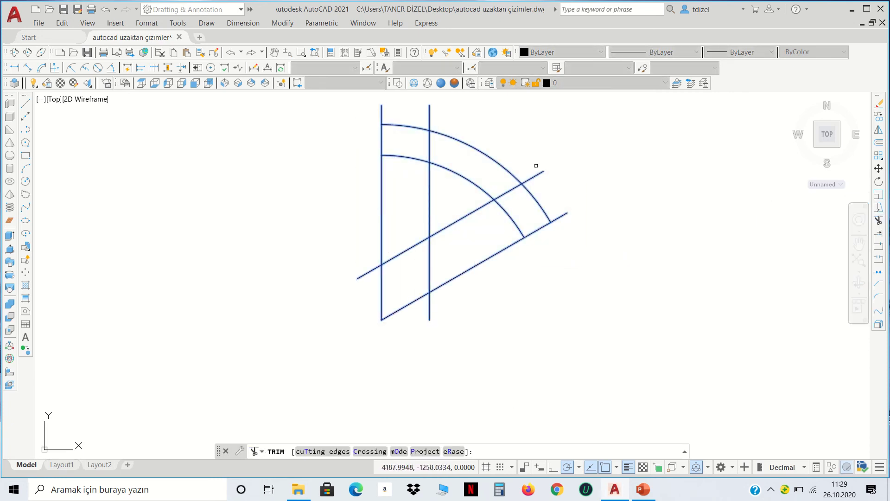
left_click(427, 110)
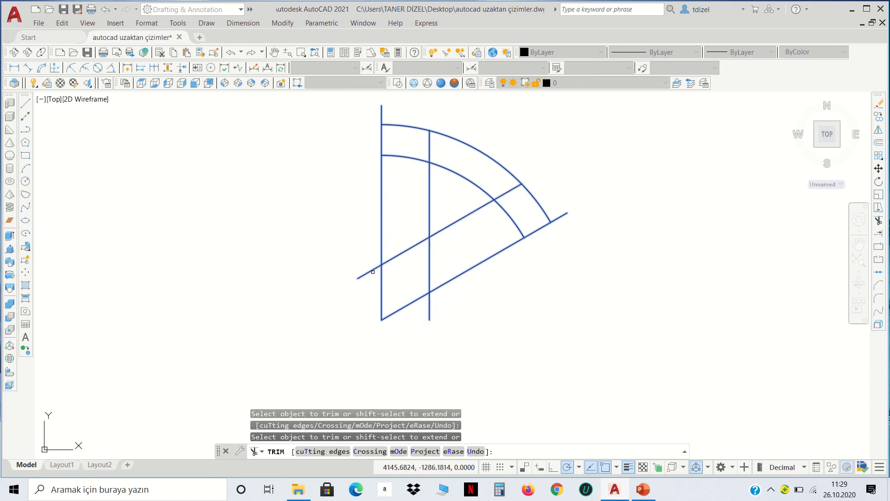
left_click(372, 269)
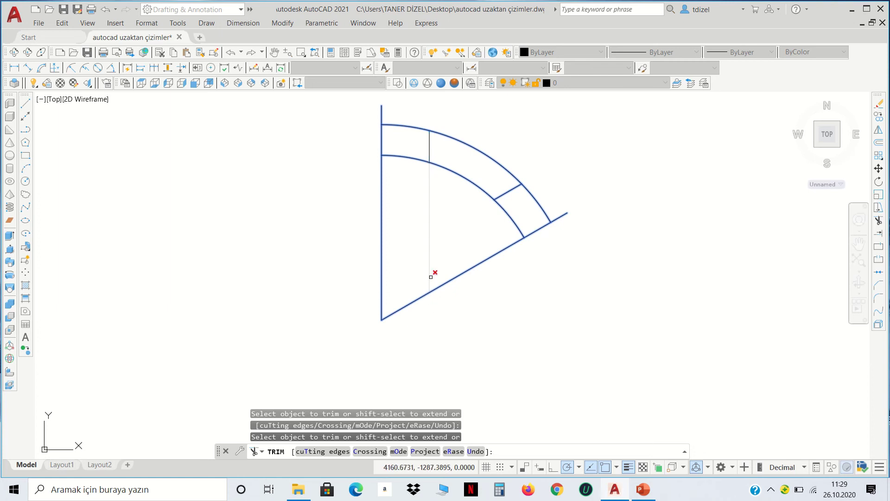
left_click(477, 147)
left_click(510, 214)
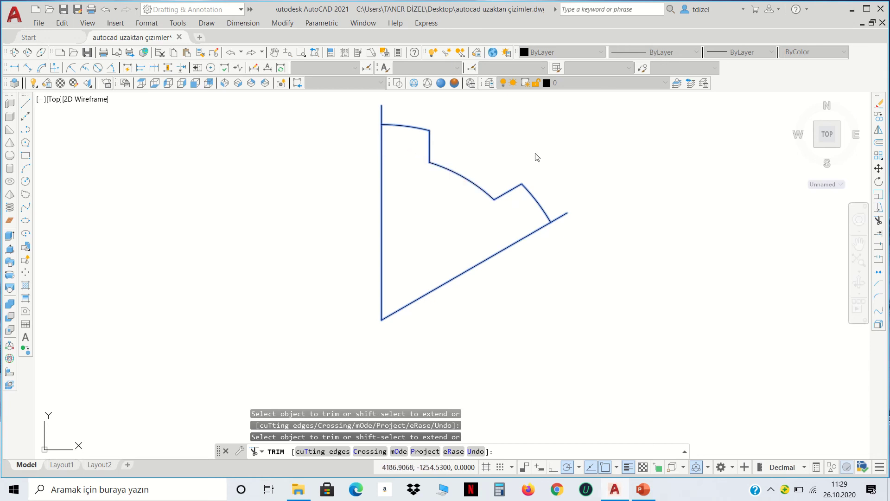
Give the trimmed lug outline a 0.30 mm lineweight
key("Return")
left_click(530, 210)
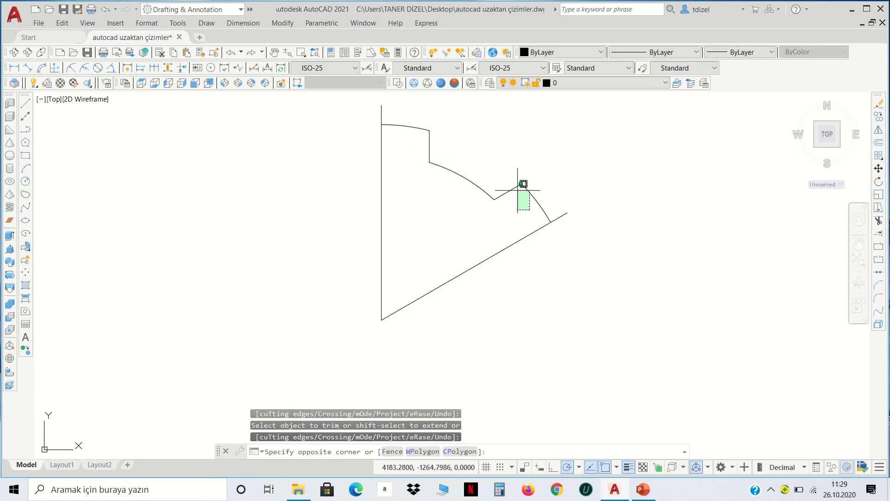
left_click(424, 131)
left_click(642, 53)
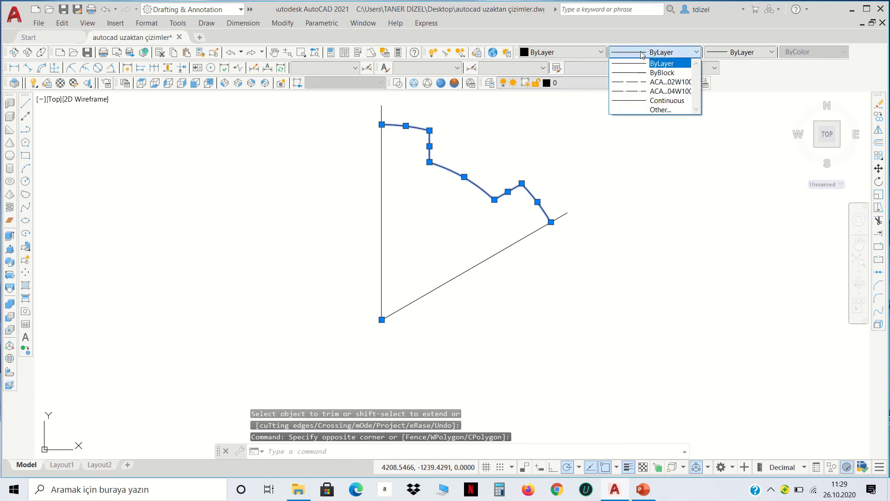
left_click(723, 52)
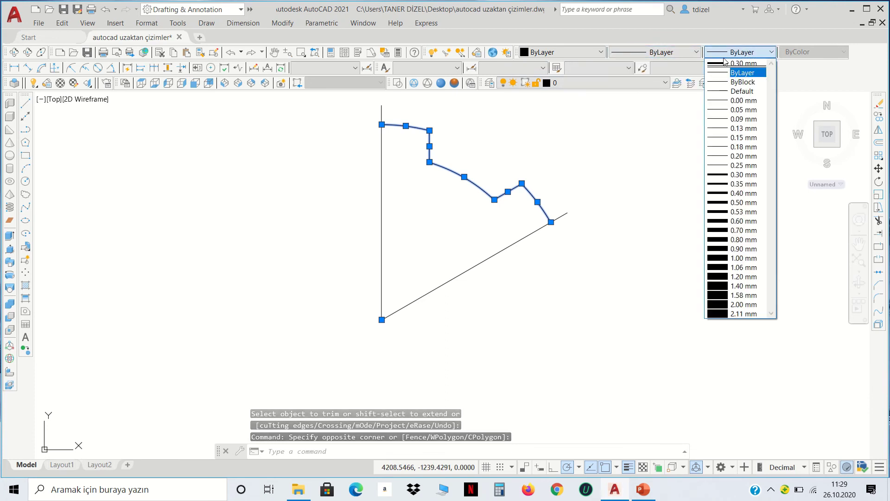
left_click(742, 63)
key("Escape")
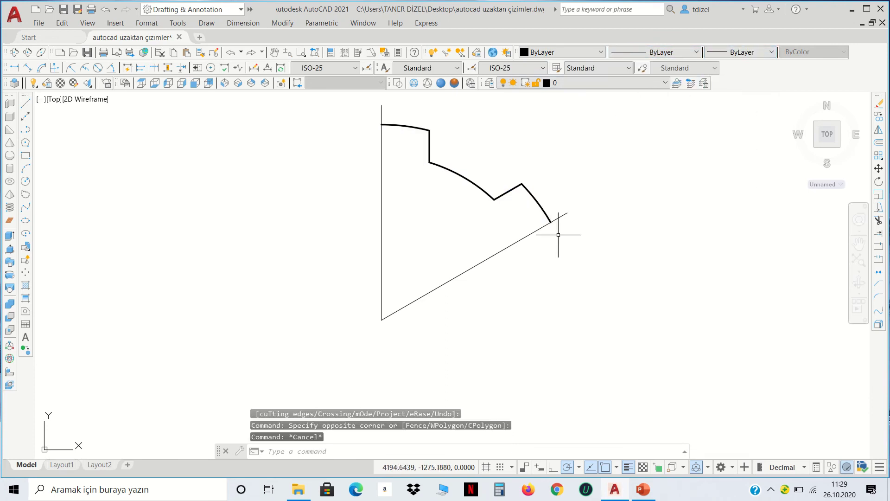
Delete the diagonal radial line
left_click(545, 263)
left_click(509, 242)
key("Delete")
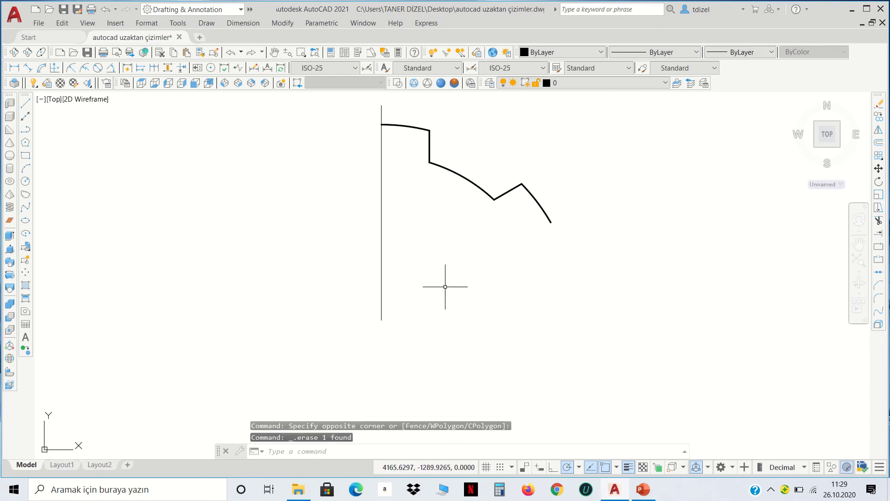
Change the vertical line's linetype to dash-dot ACAD_ISO04W100
left_click(438, 284)
left_click(380, 248)
left_click(670, 53)
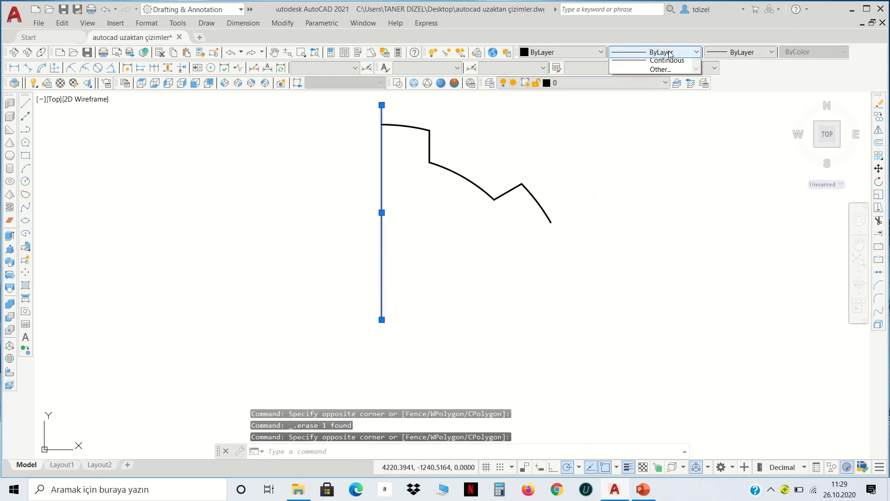
left_click(649, 81)
key("Escape")
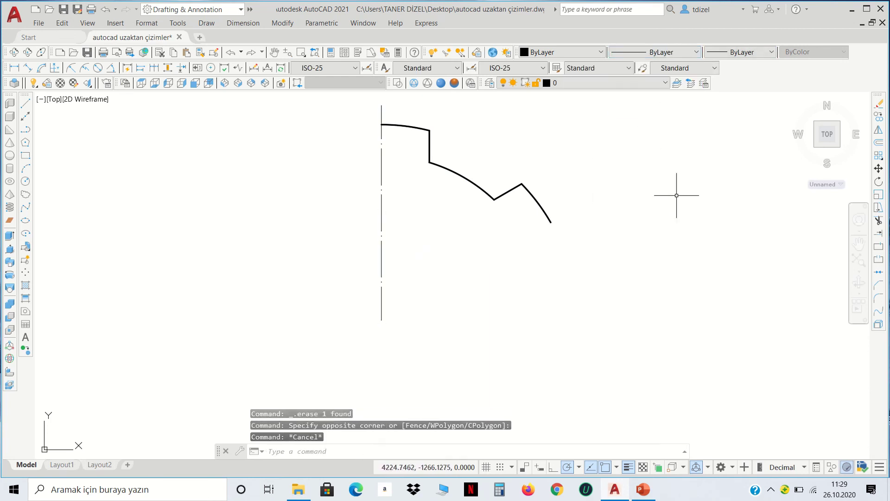
scroll(646, 216, "down", 2)
Polar-array the lug outline and its centerline six times around the ring centre
middle_click_drag(638, 240, 607, 221)
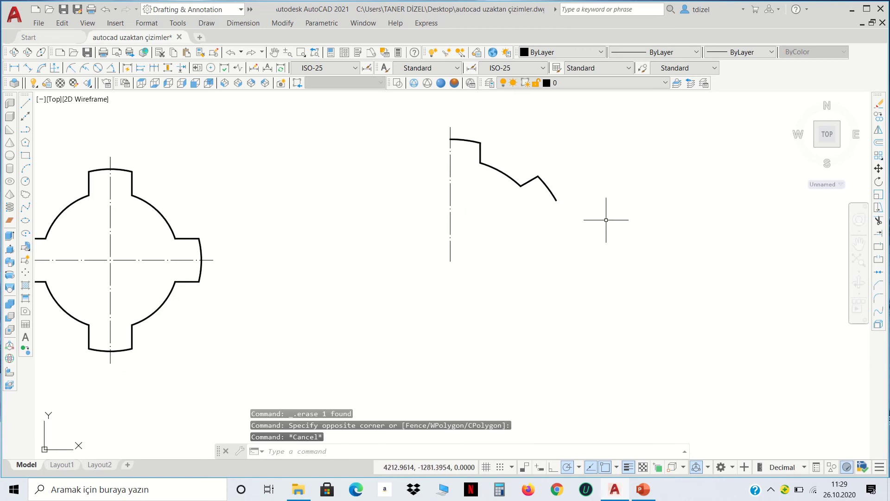
left_click(607, 308)
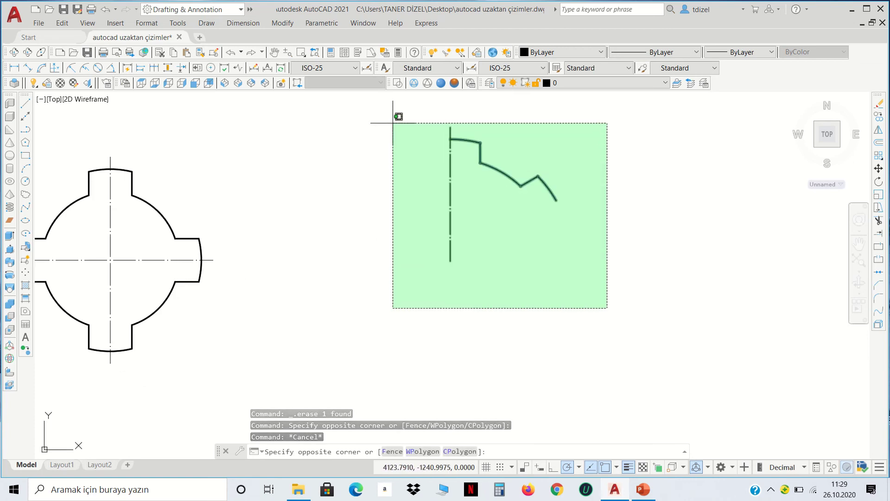
left_click(369, 95)
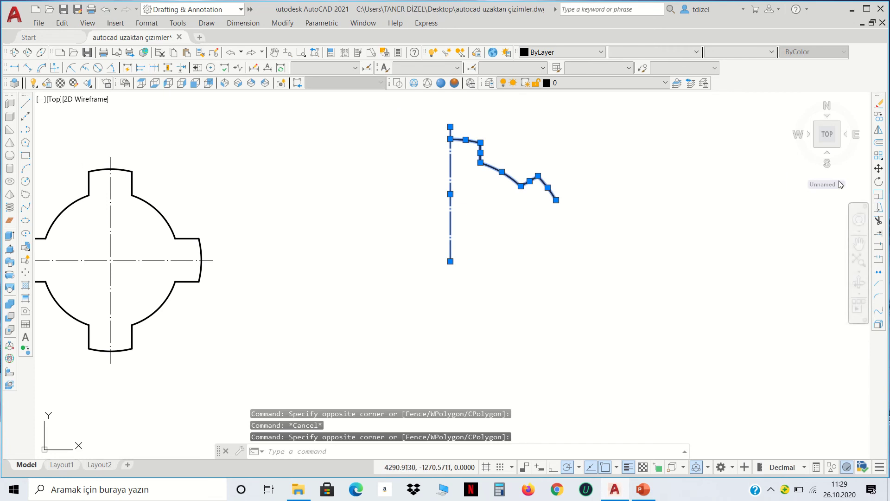
left_click(878, 156)
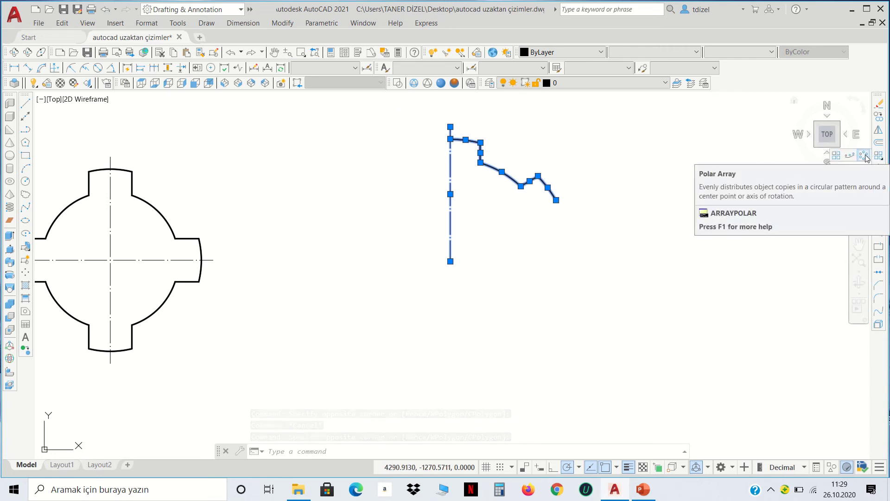
left_click(865, 155)
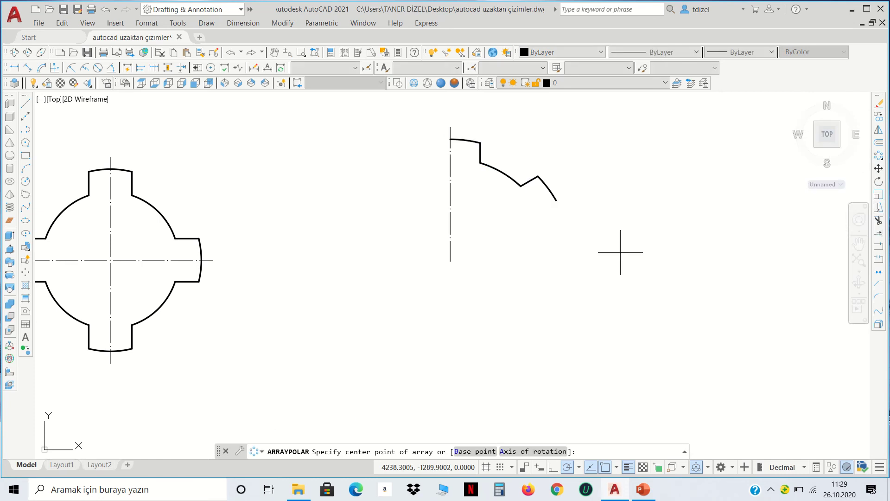
left_click(451, 261)
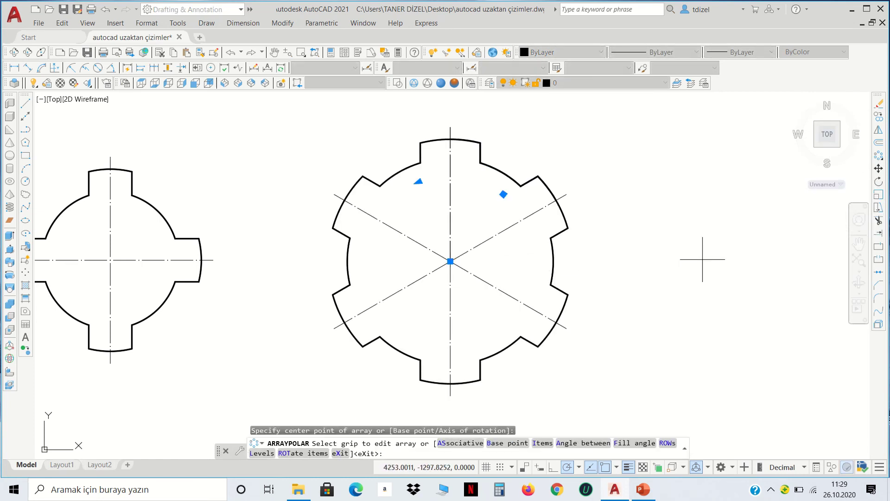
key("Return")
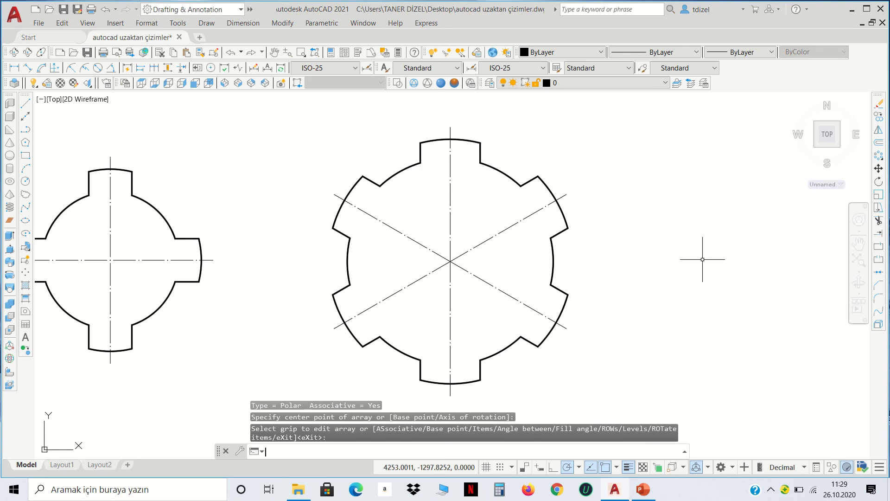
middle_click_drag(694, 252, 490, 242)
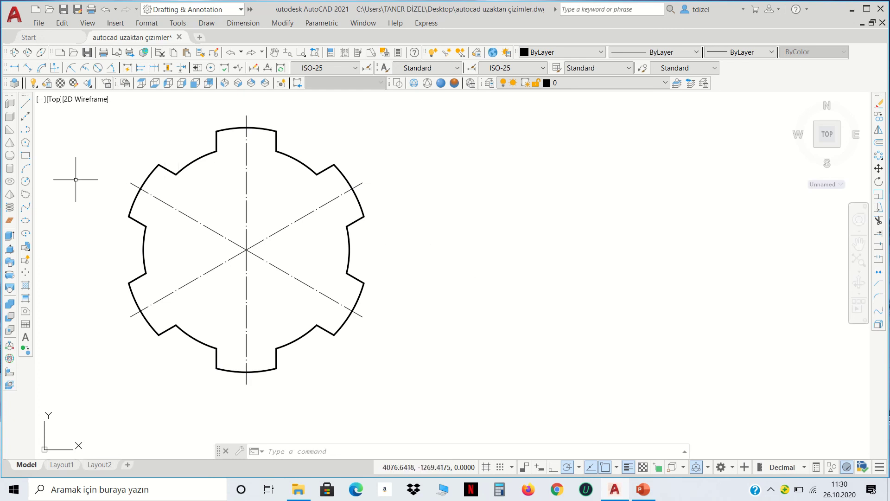
Draw concentric circles of radius 43 and 51 in free space beside the ring
left_click(28, 184)
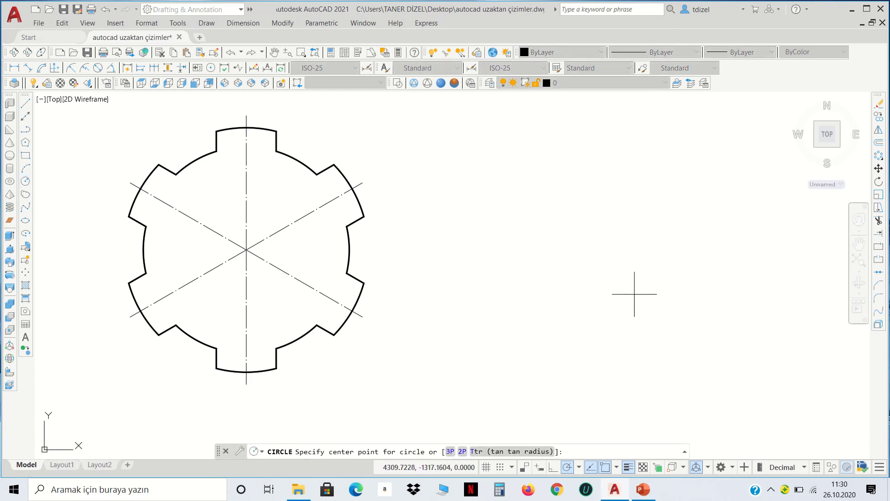
middle_click_drag(636, 292, 536, 309)
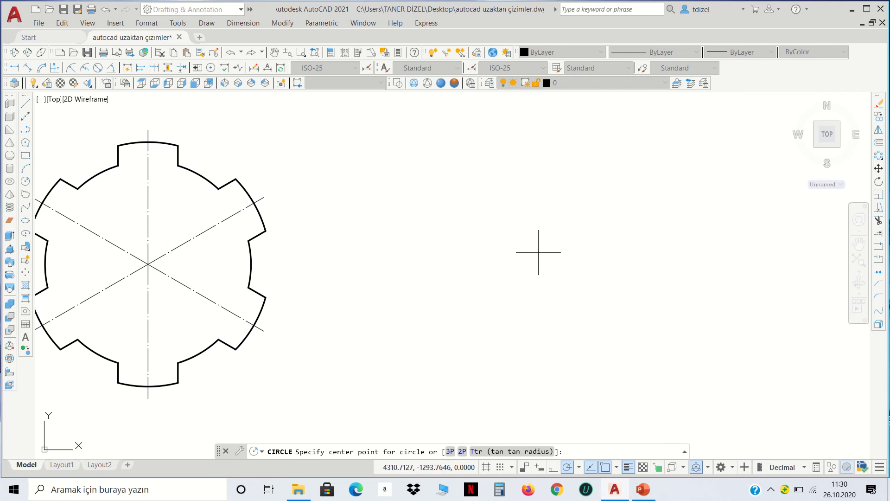
left_click(524, 254)
type("43")
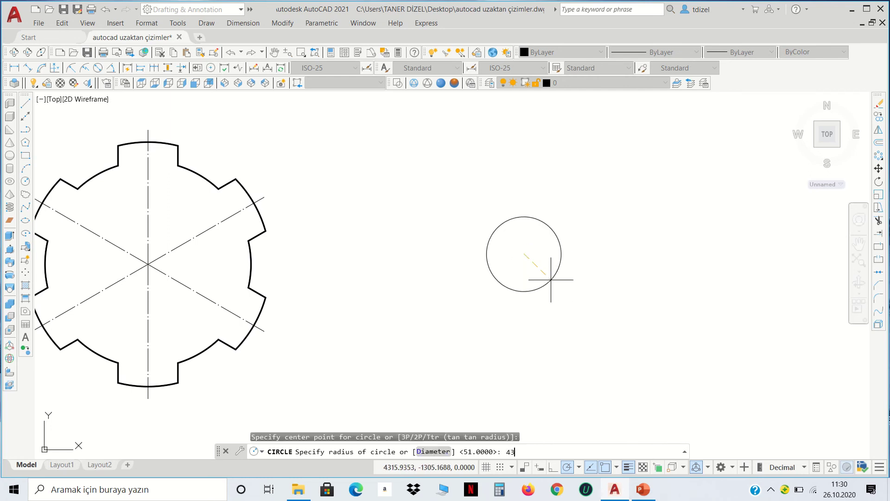
key("Return")
key("Return")
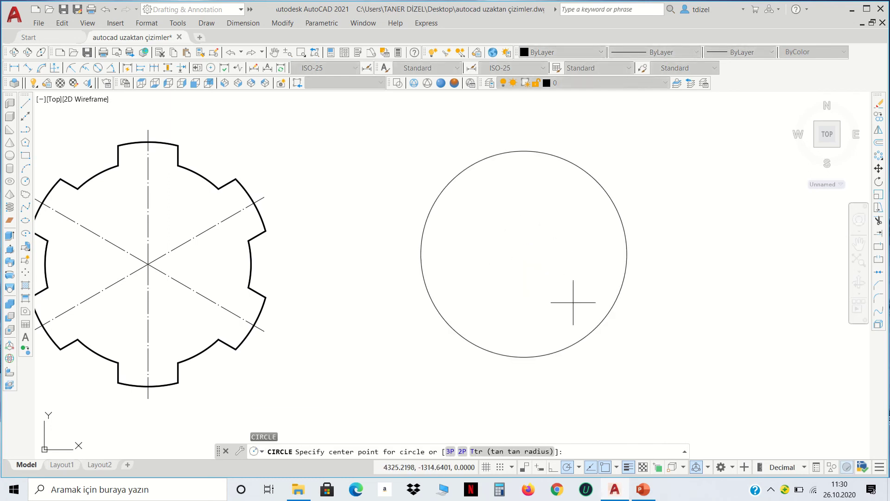
left_click(525, 253)
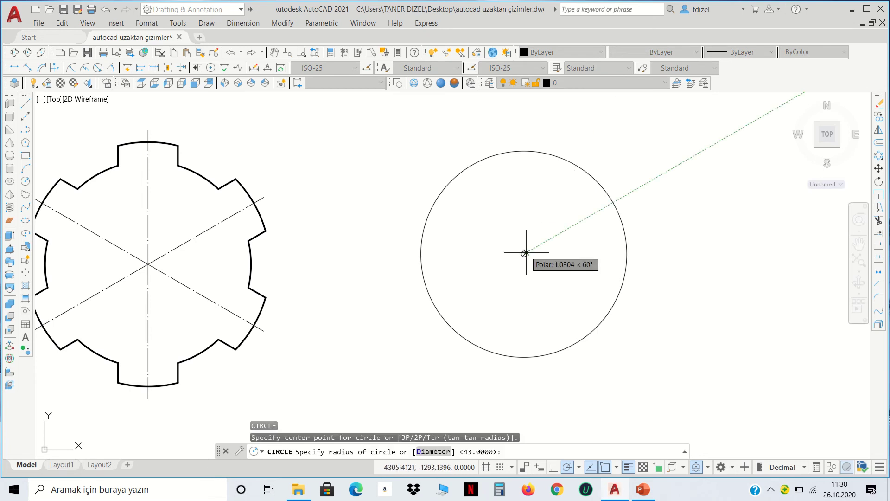
type("51")
key("Return")
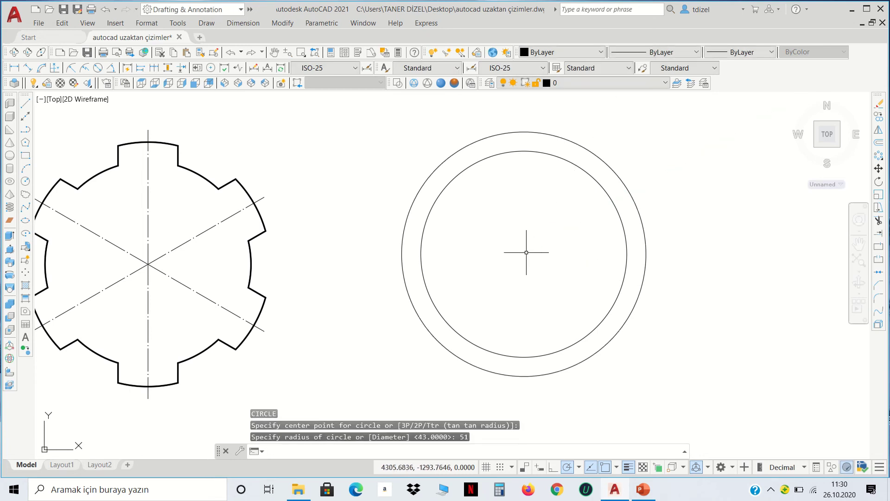
Draw a 56-unit vertical line straight up from the circles' centre
middle_click_drag(526, 252, 490, 266)
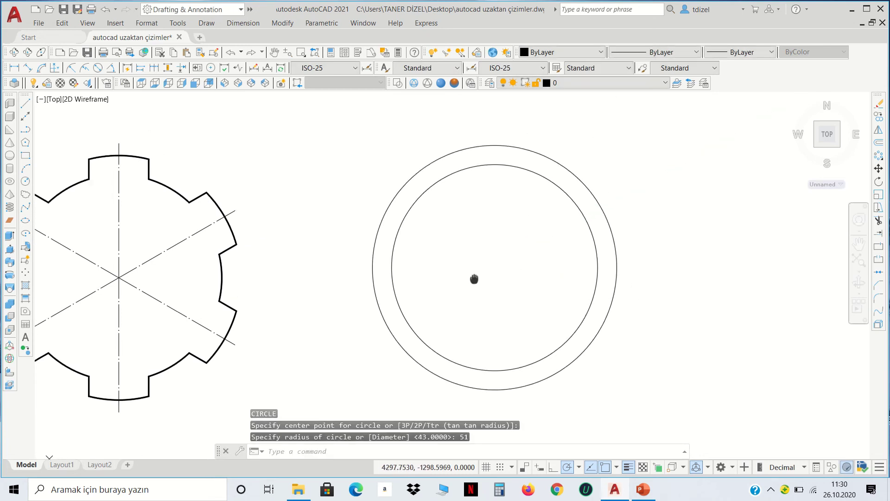
left_click(25, 105)
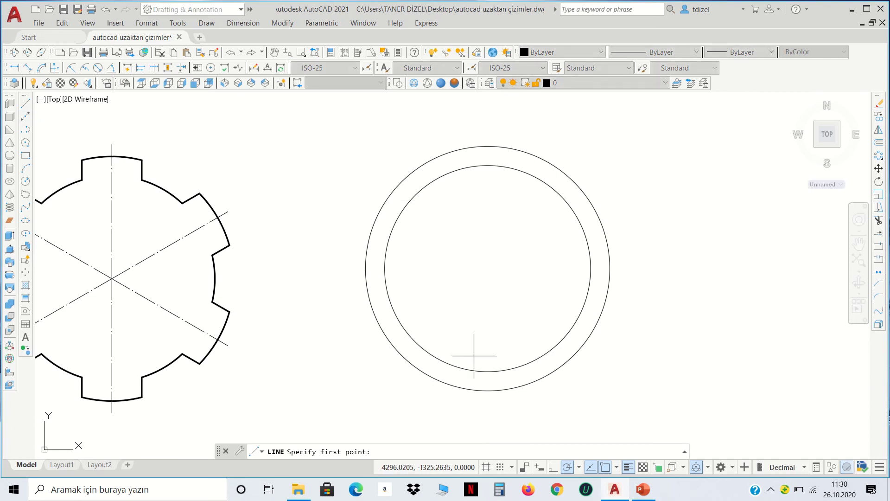
left_click(488, 268)
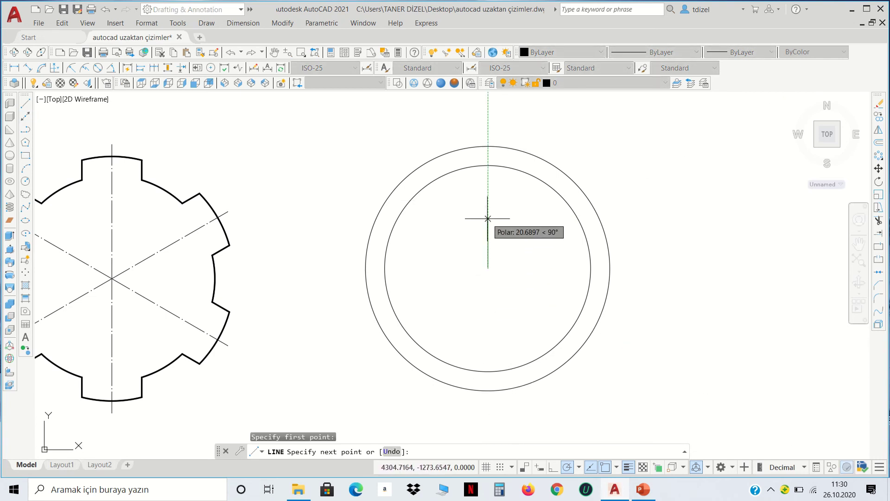
type("56")
key("Return")
key("Return")
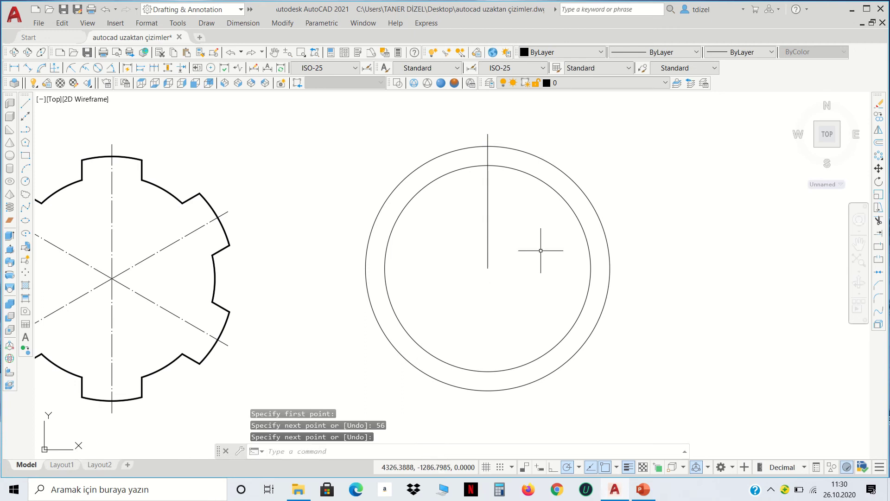
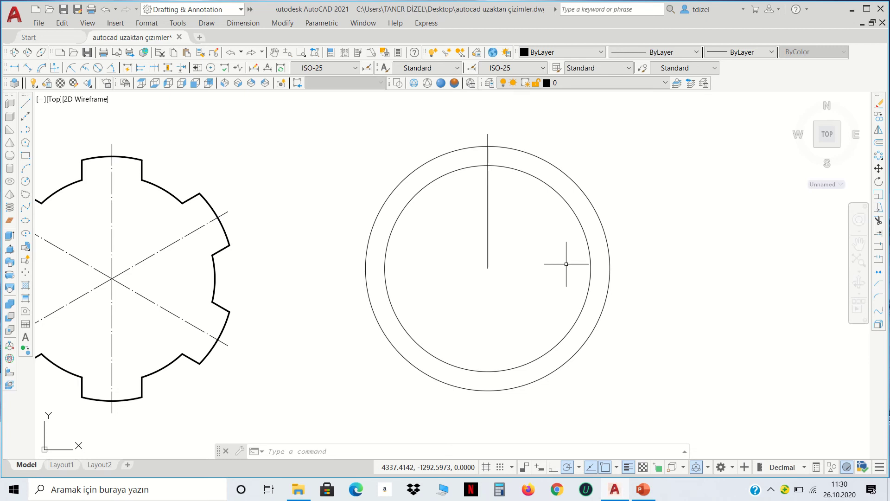
Set polar tracking to 30° and draw a 56-unit line from the circle centre
left_click(579, 467)
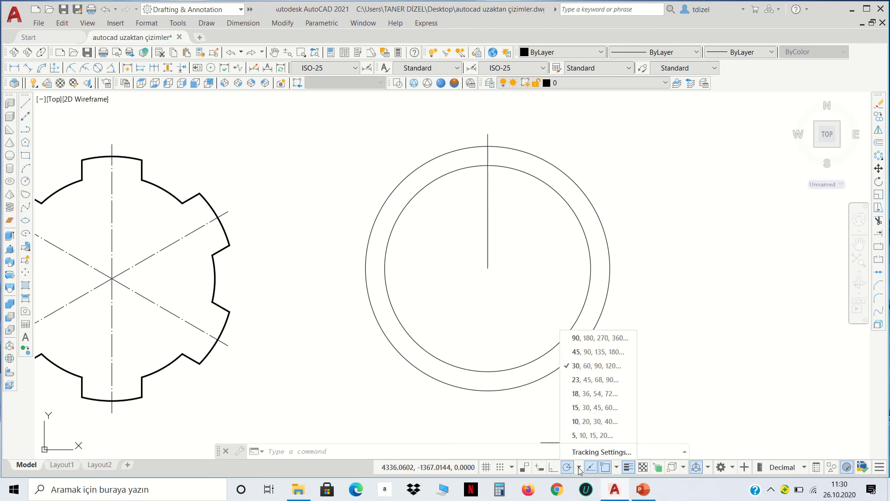
left_click(592, 394)
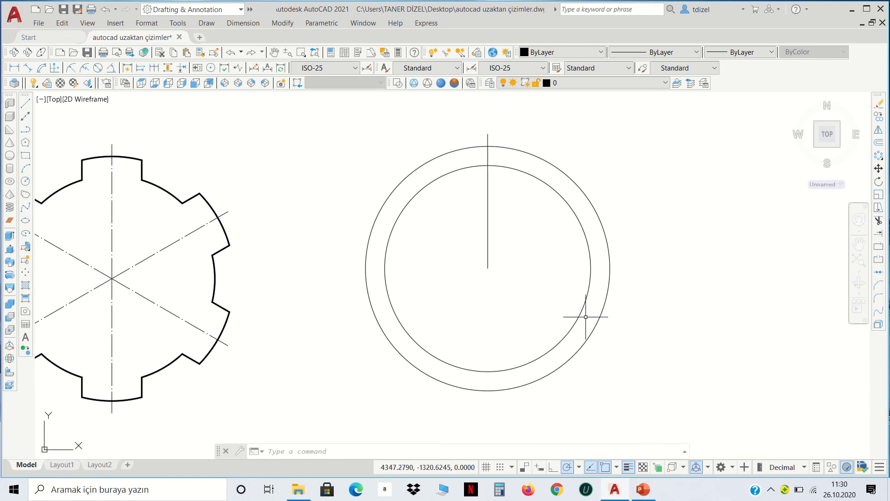
left_click(26, 104)
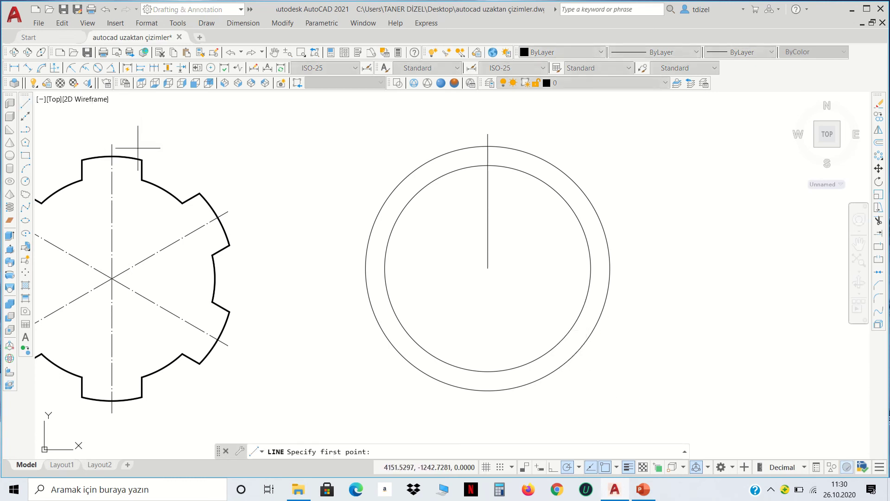
left_click(488, 268)
type("56")
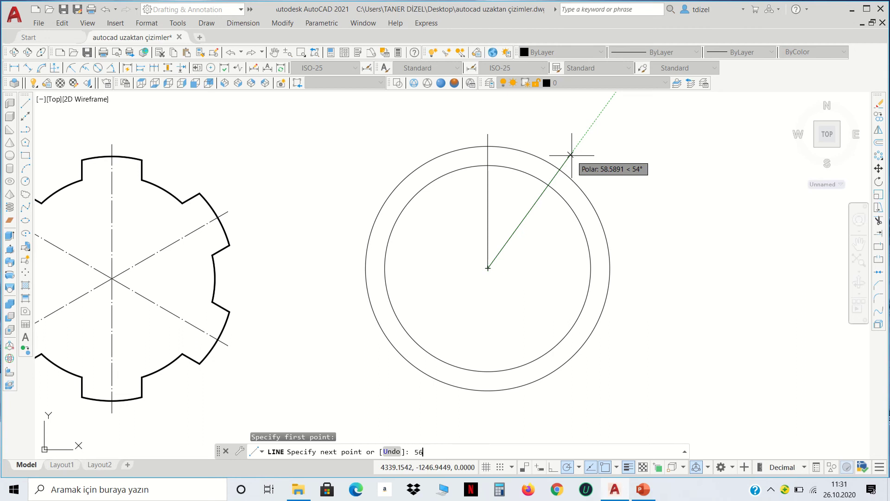
key("Return")
key("Return")
Fence-trim both circles so only the arcs inside the wedge remain
left_click(666, 249)
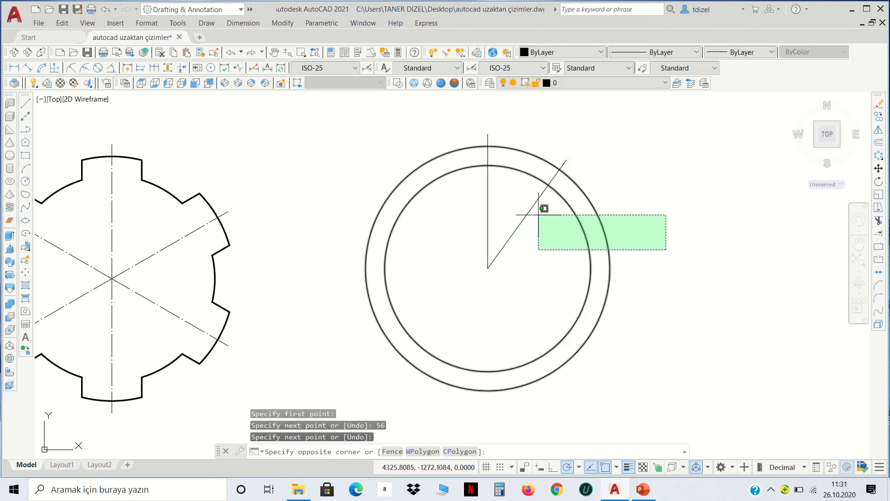
left_click(432, 126)
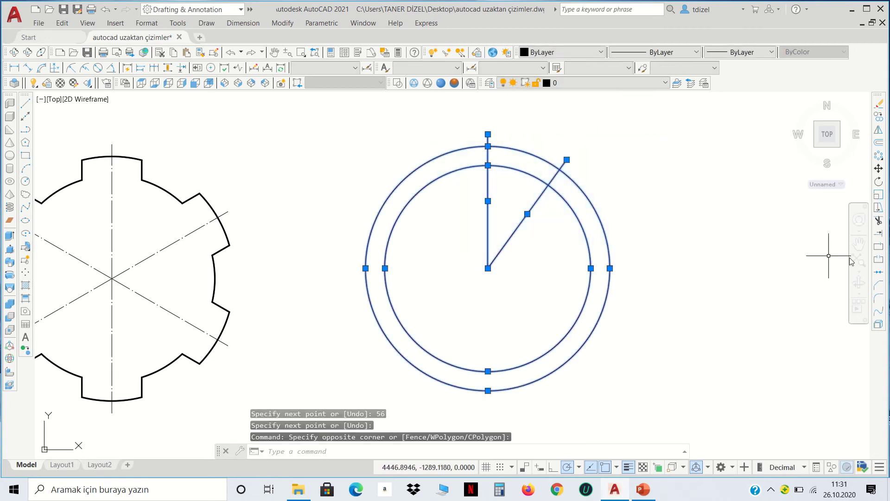
left_click(879, 222)
left_click_drag(719, 352, 557, 300)
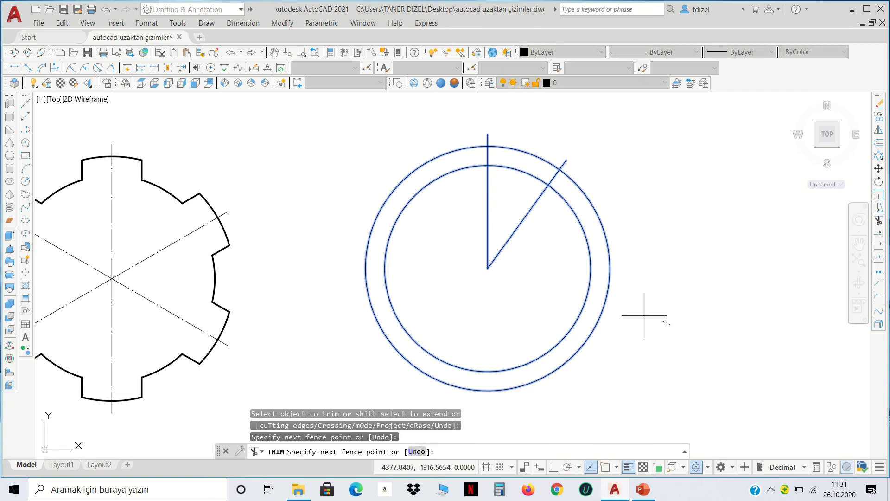
right_click(556, 300)
left_click(576, 306)
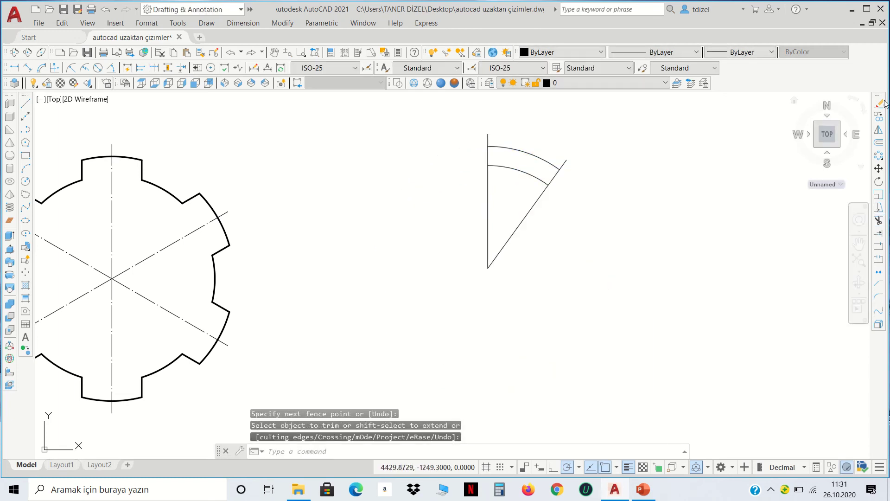
left_click(881, 145)
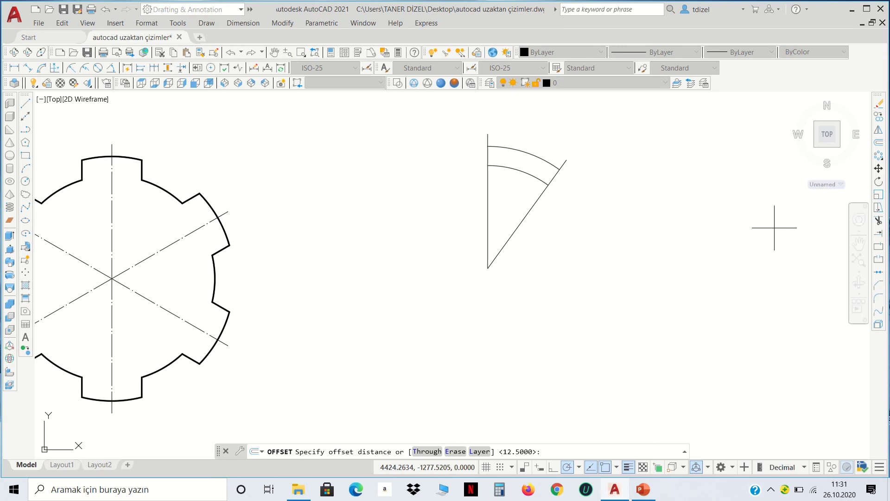
type("8")
Offset the slanted line and the vertical line 8 units into the wedge
key("Return")
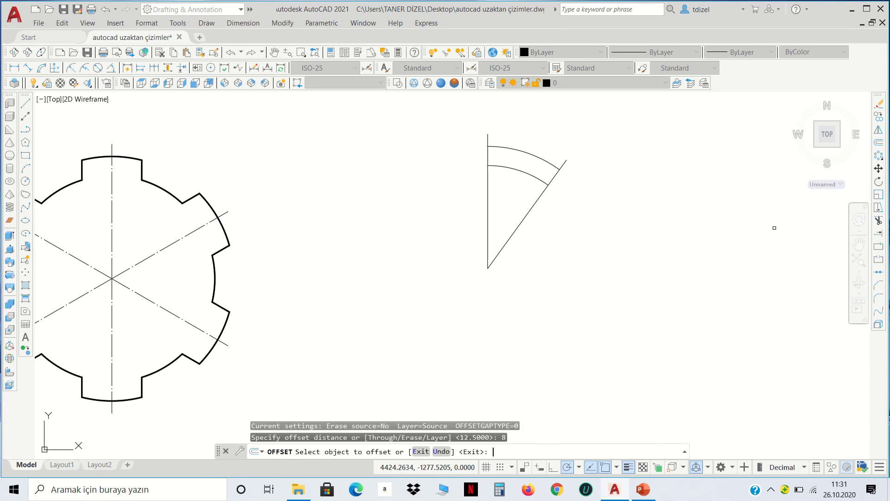
scroll(548, 132, "up", 4)
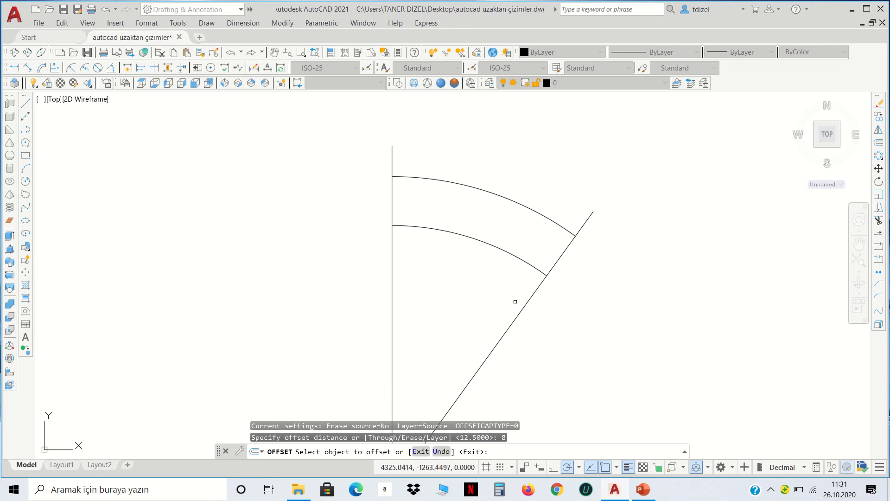
left_click(521, 311)
left_click(445, 291)
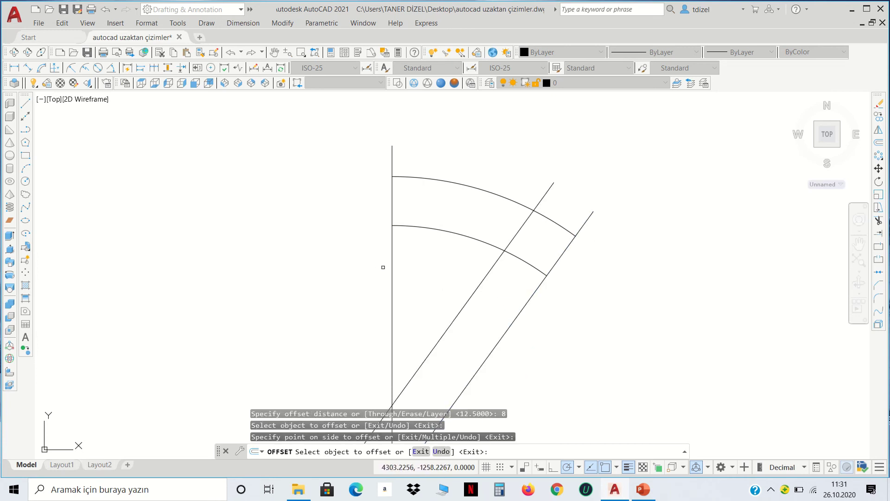
left_click(392, 267)
left_click(455, 285)
right_click(455, 286)
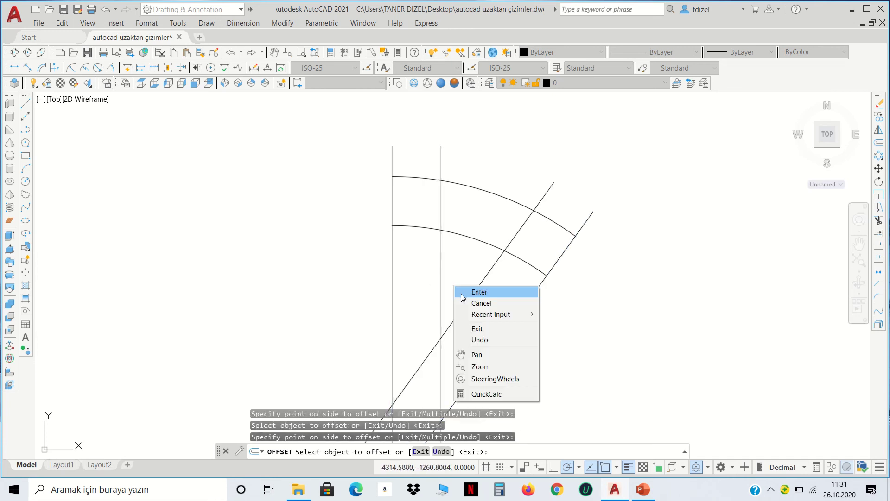
left_click(462, 292)
left_click(594, 398)
left_click(387, 153)
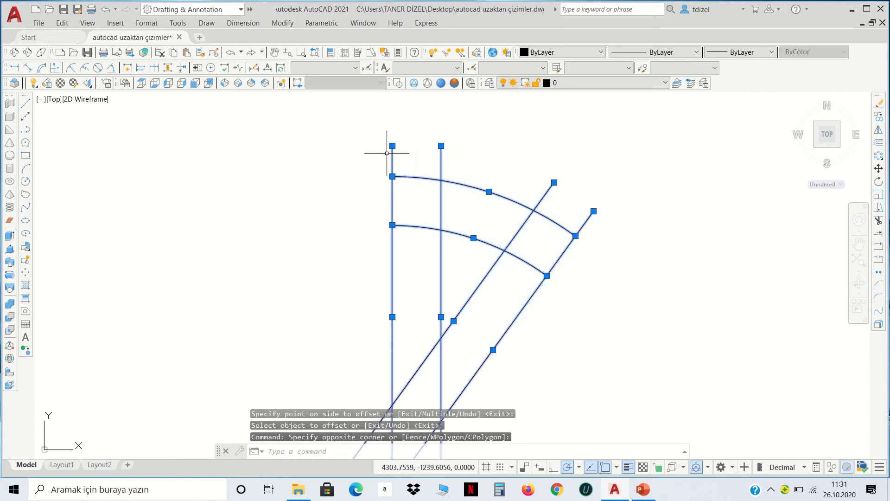
Trim the inner and outer arcs and the offset lines into the stepped jaw profile
left_click(880, 223)
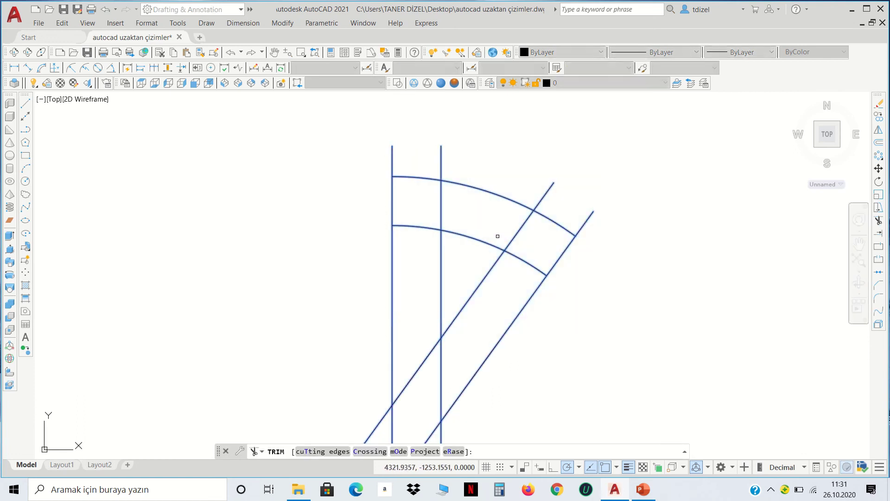
left_click(493, 193)
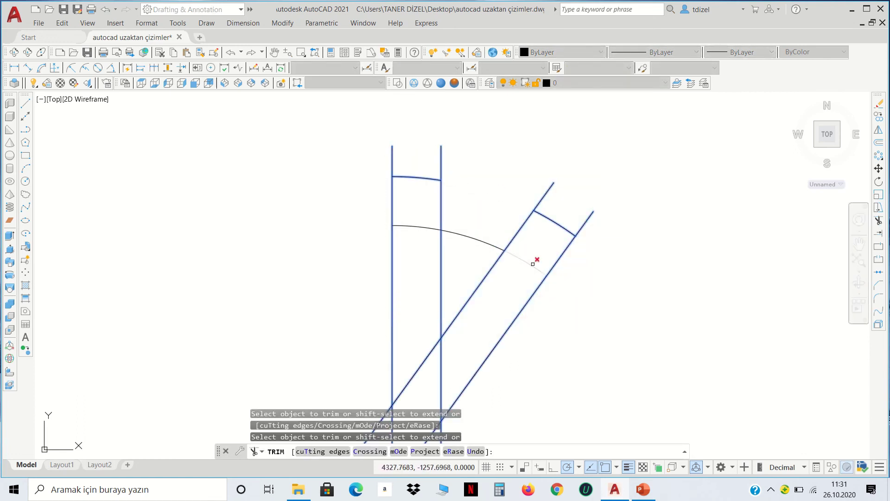
left_click(534, 259)
left_click(430, 227)
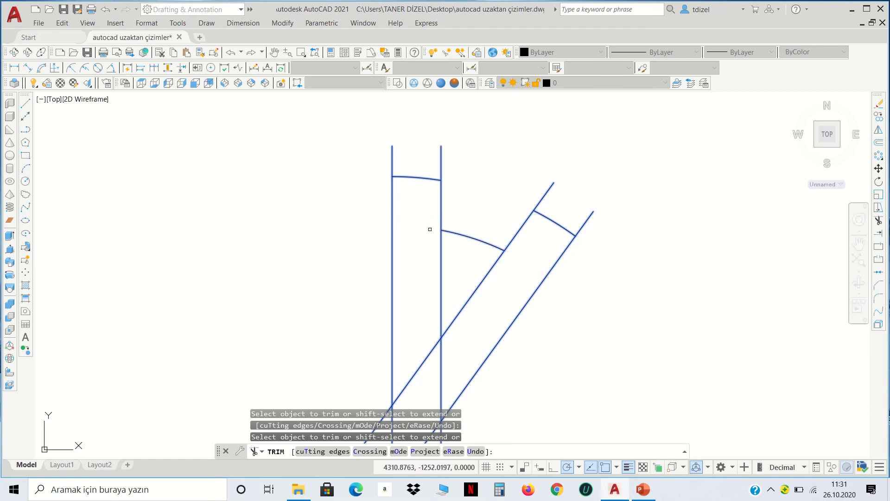
left_click(442, 151)
left_click(550, 186)
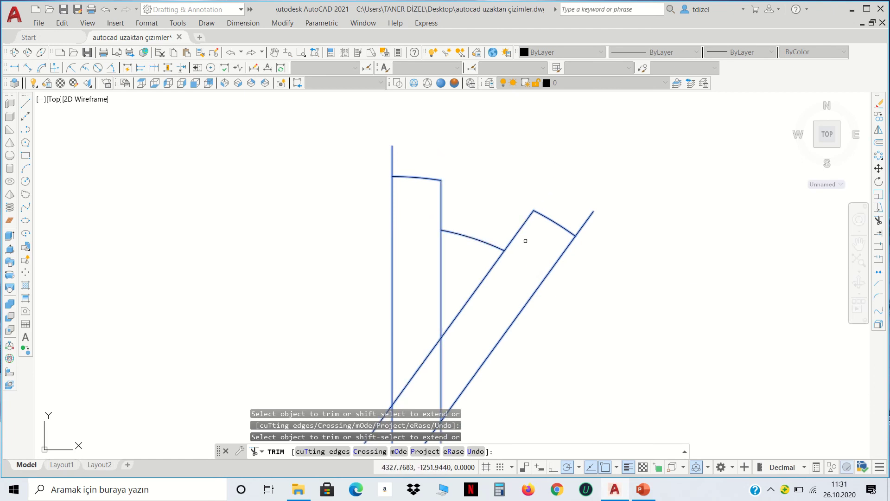
left_click(493, 273)
left_click(444, 267)
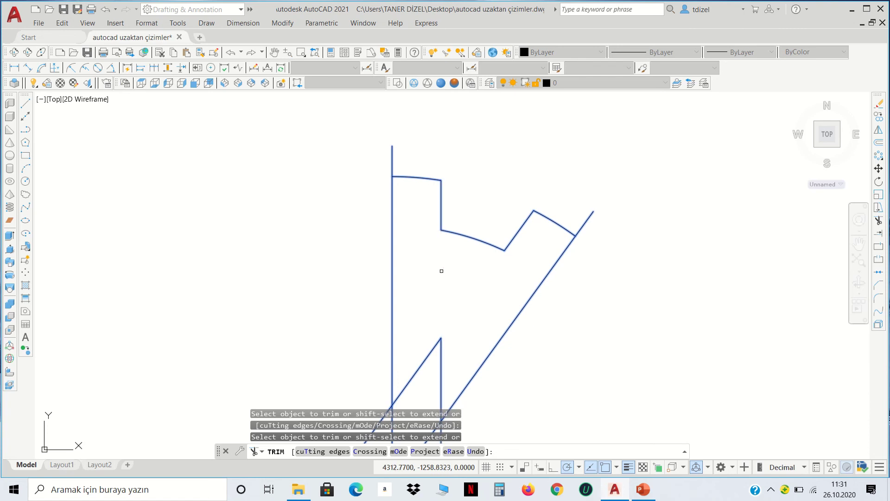
scroll(450, 274, "down", 4)
scroll(454, 278, "down", 1)
scroll(461, 283, "up", 4)
key("Escape")
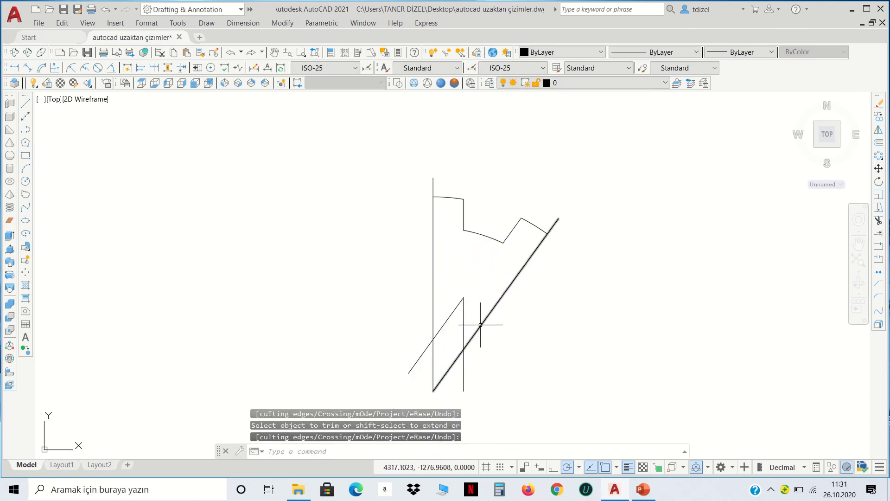
Erase the two leftover diagonals and the short vertical line below the jaw
left_click(487, 331)
left_click(455, 292)
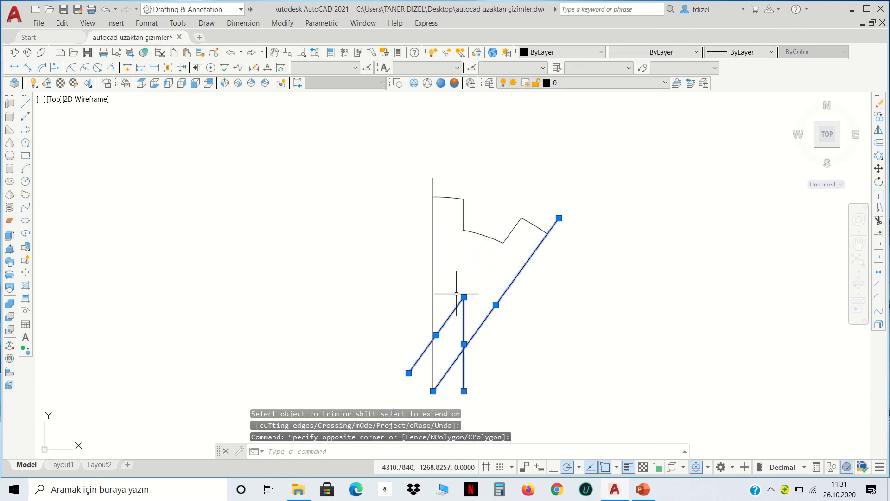
key("Delete")
left_click(551, 266)
left_click(454, 177)
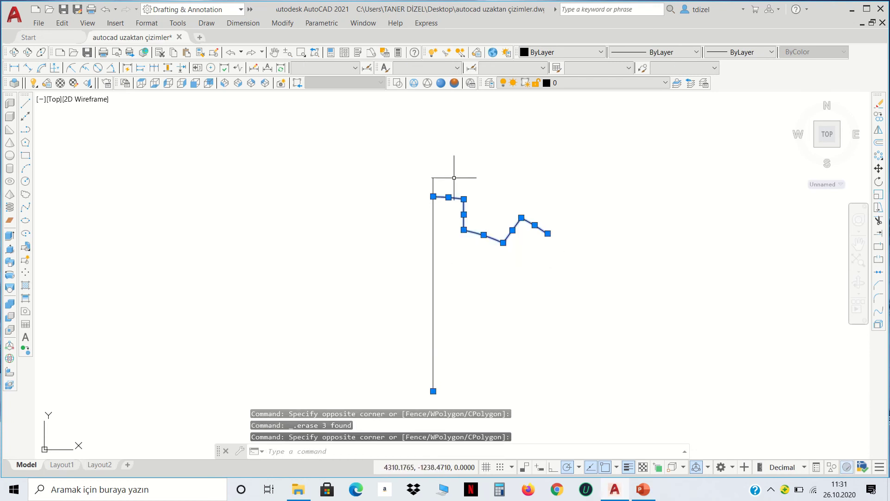
Set the selected jaw outline's lineweight to 0.30 mm
left_click(771, 52)
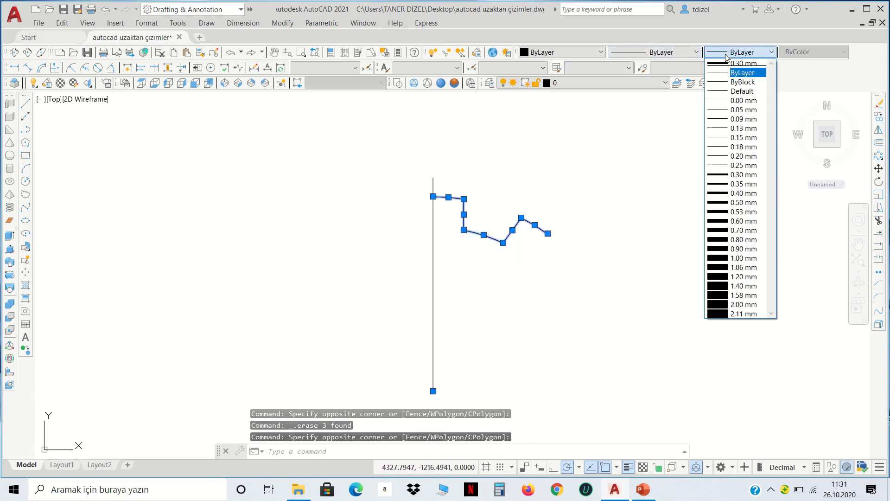
left_click(738, 169)
key("Escape")
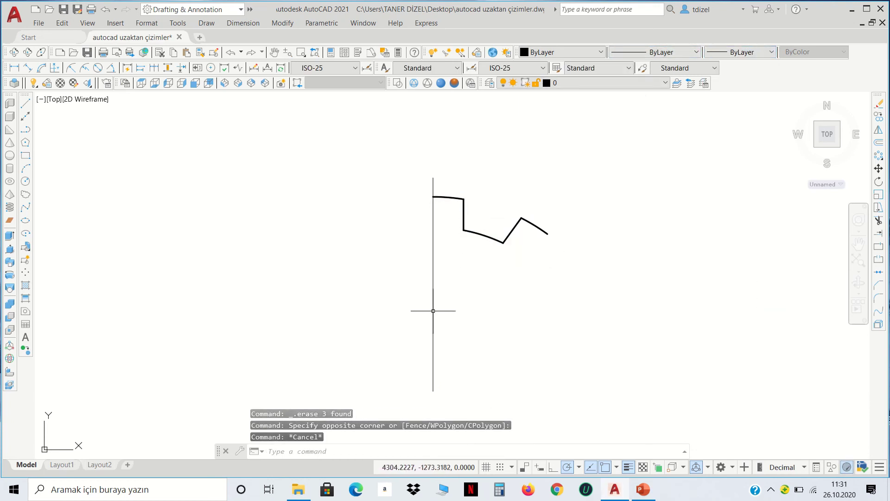
Give the vertical line the dash-dot centre linetype
left_click(433, 297)
left_click(684, 52)
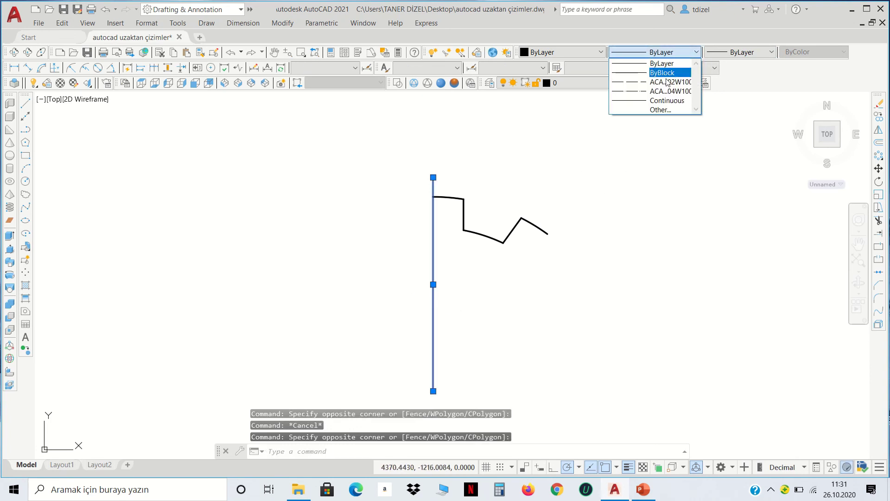
left_click(659, 90)
key("Escape")
middle_click_drag(622, 214, 596, 180)
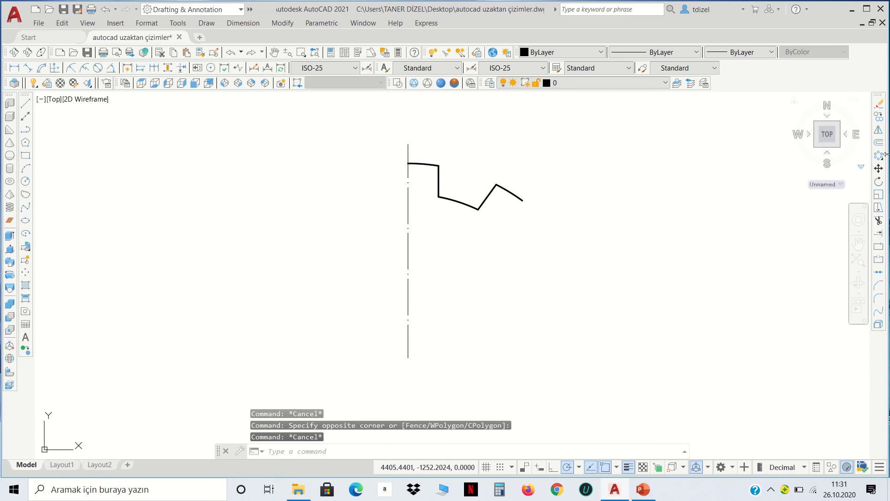
Polar-array the jaw outline and centre line 10 times about the line's bottom endpoint
left_click(578, 379)
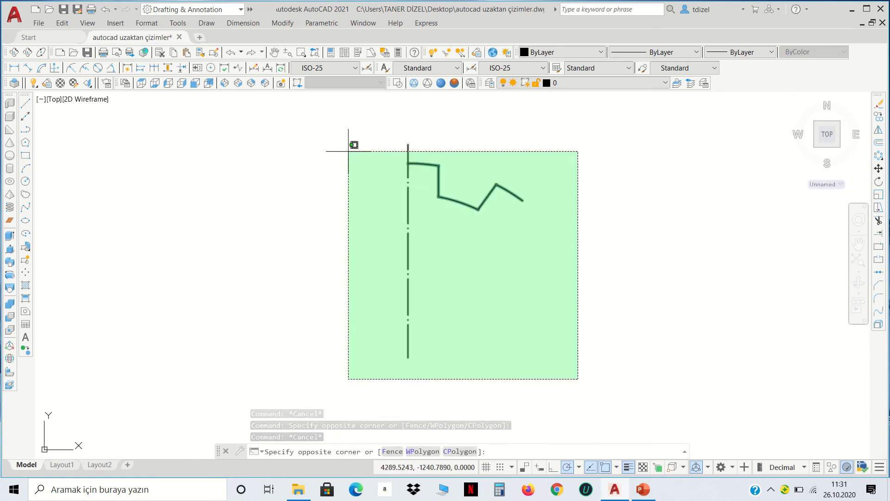
left_click(349, 143)
left_click(878, 158)
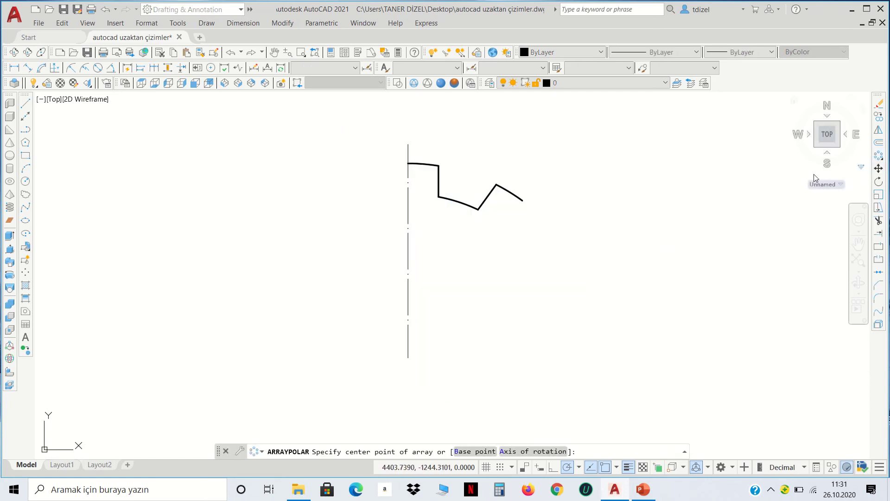
left_click(408, 357)
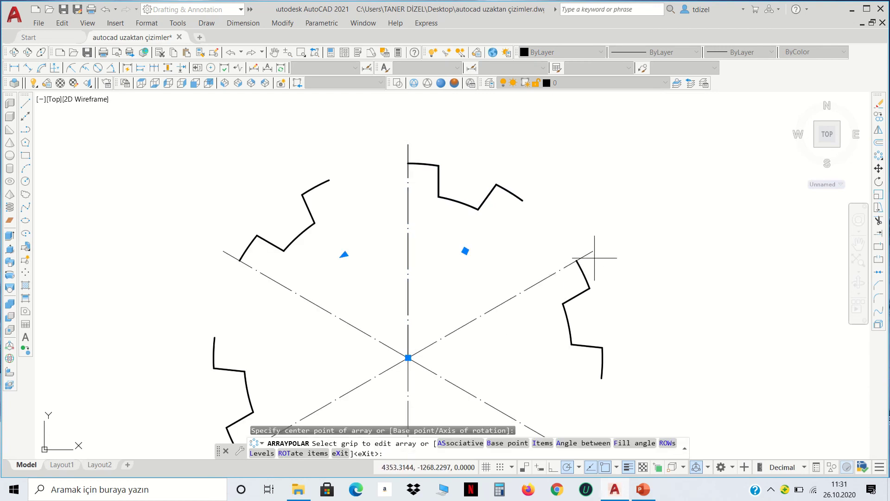
scroll(598, 254, "down", 5)
scroll(601, 321, "up", 3)
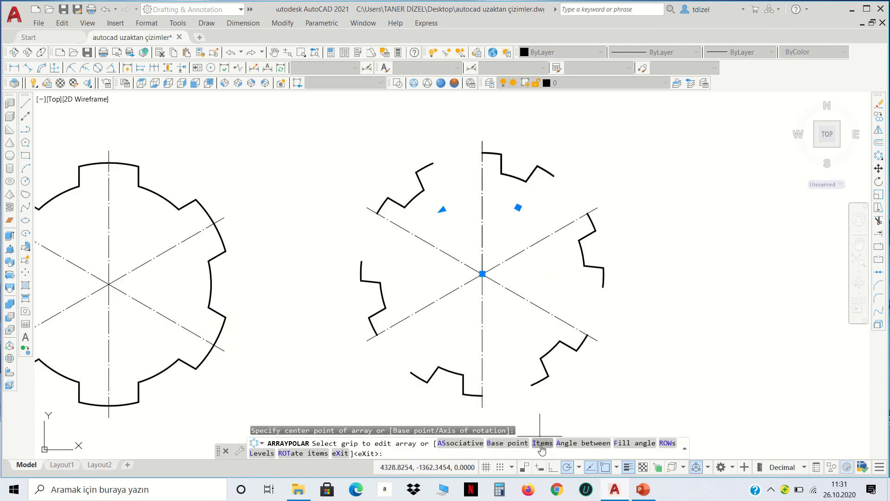
left_click(542, 443)
type("10")
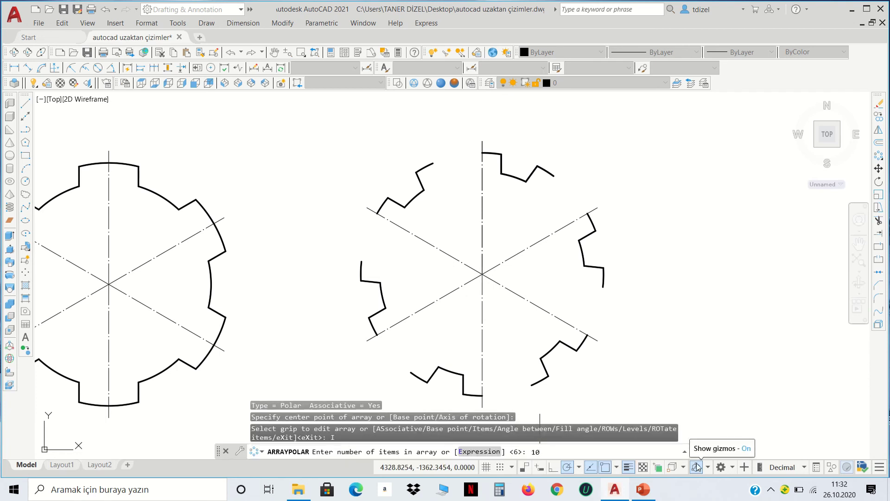
key("Return")
key("Return")
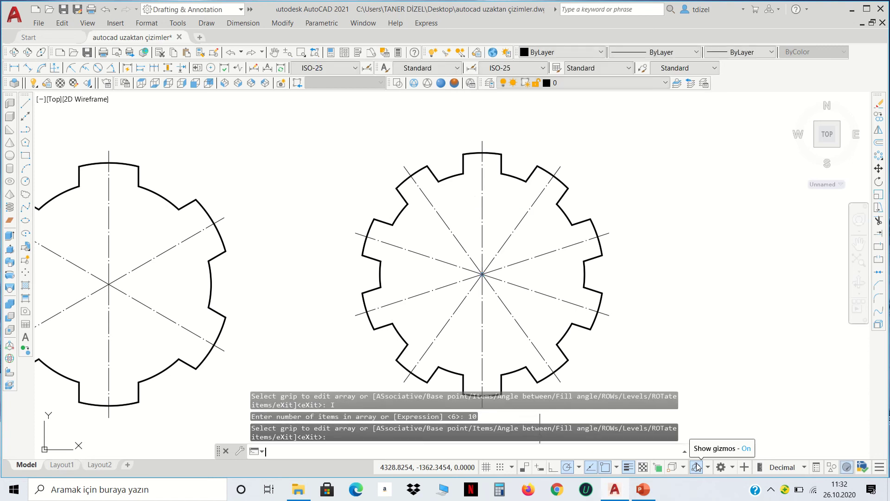
scroll(633, 343, "down", 3)
mouse_move(633, 350)
middle_mouse_down()
mouse_move(592, 312)
mouse_move(431, 226)
middle_mouse_up()
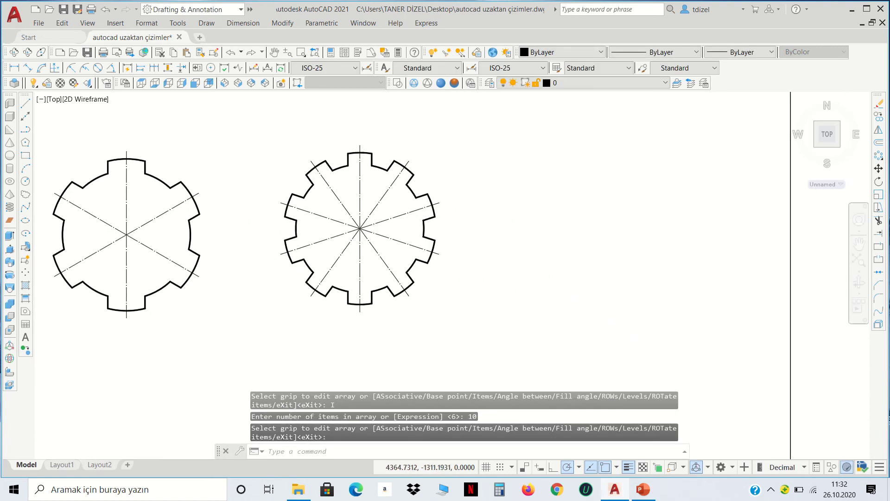
Draw concentric circles of radius 43 and 51 at a new centre below the gears
left_click(26, 182)
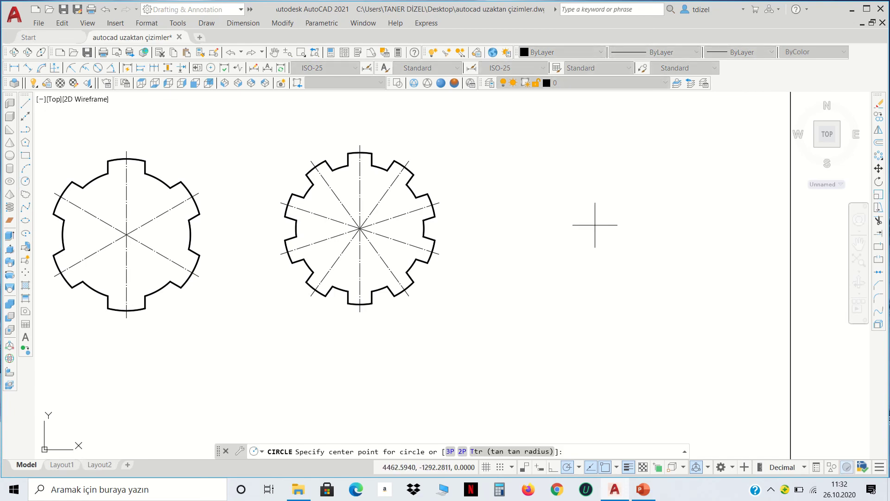
scroll(596, 225, "down", 4)
scroll(596, 225, "down", 2)
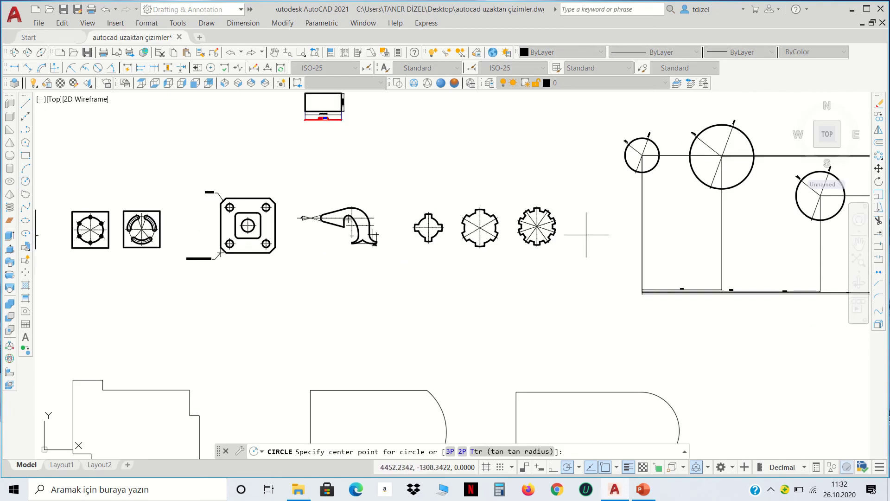
scroll(420, 267, "up", 6)
scroll(527, 264, "down", 2)
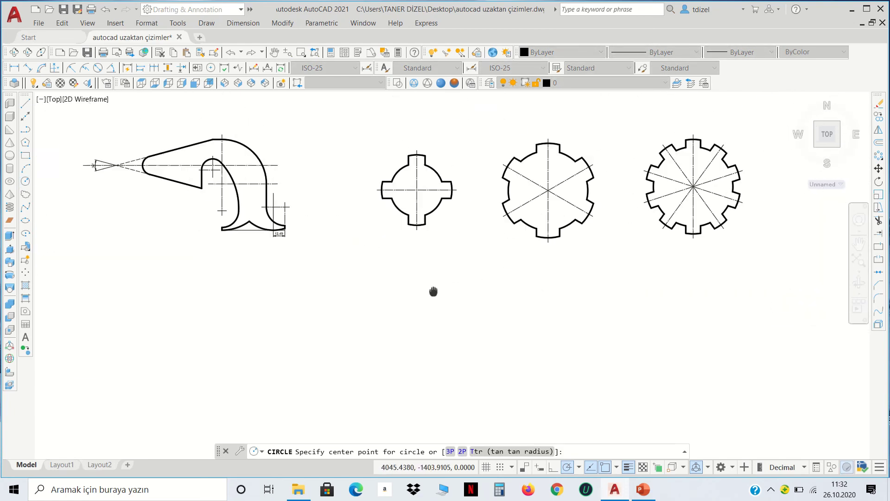
scroll(395, 326, "down", 1)
left_click(392, 320)
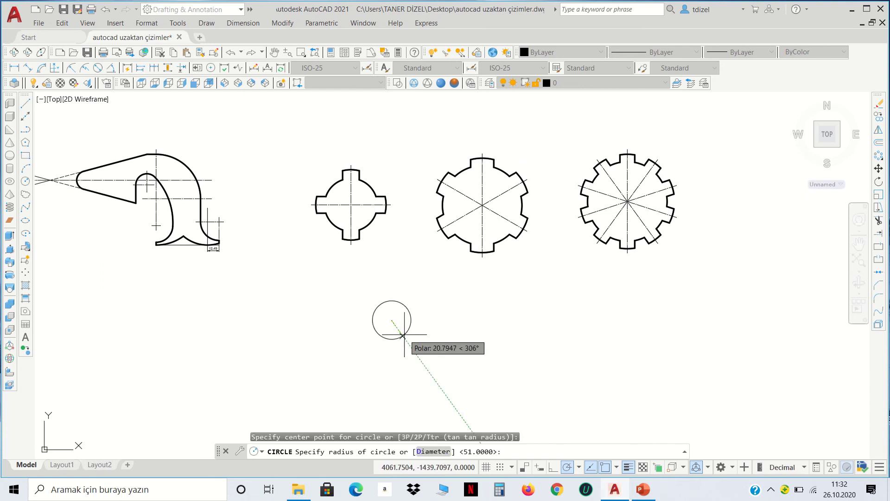
type("42")
key("Return")
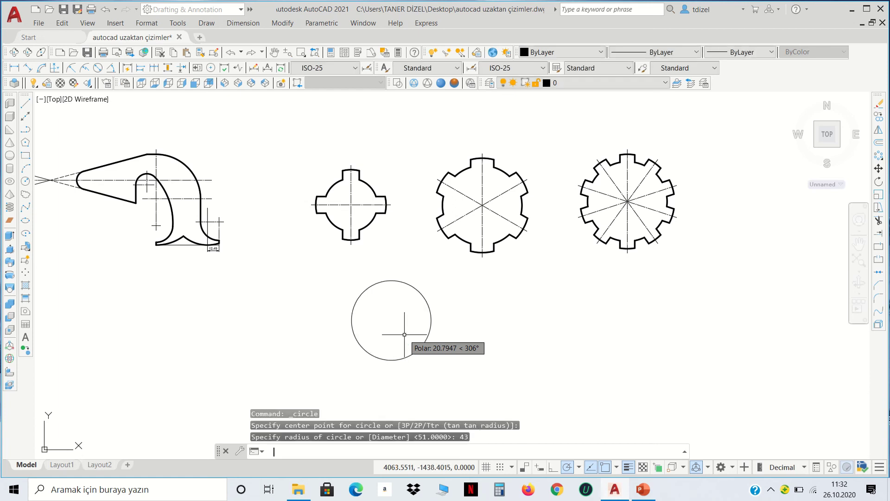
key("Return")
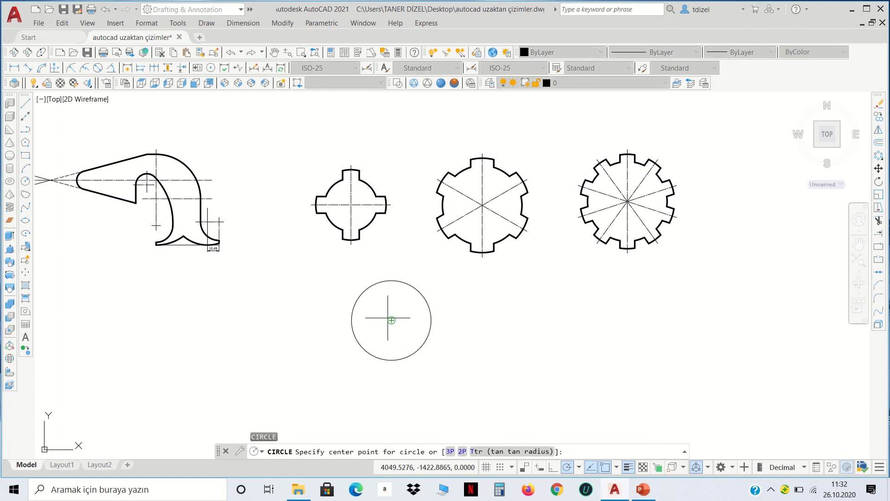
left_click(392, 321)
key("Return")
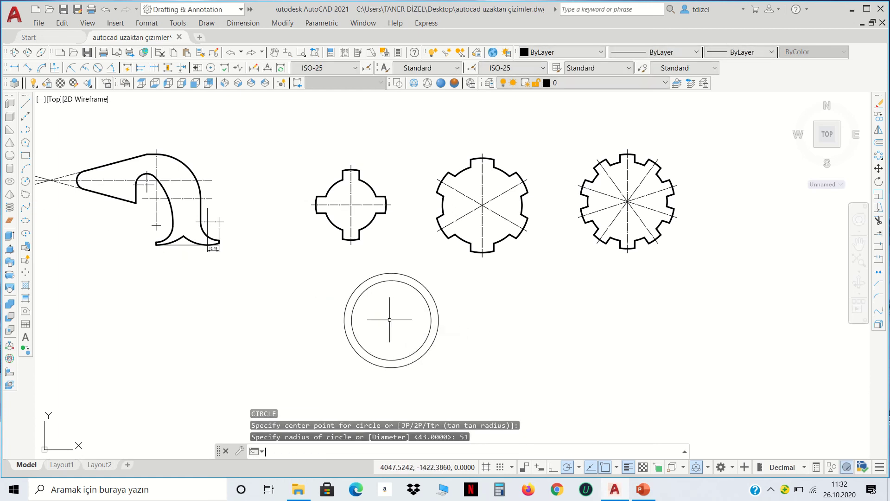
Draw a 56-unit vertical line up from the circles' centre
scroll(403, 288, "up", 2)
middle_click_drag(392, 278, 354, 214)
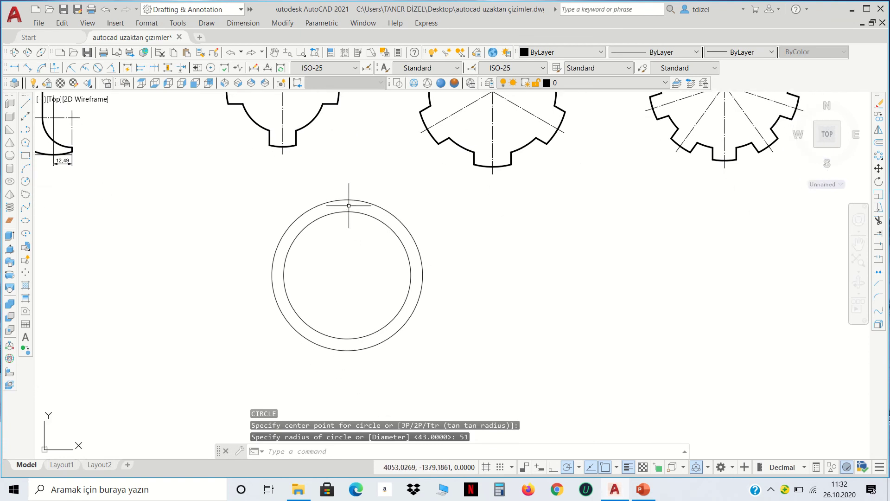
type("l")
key("Return")
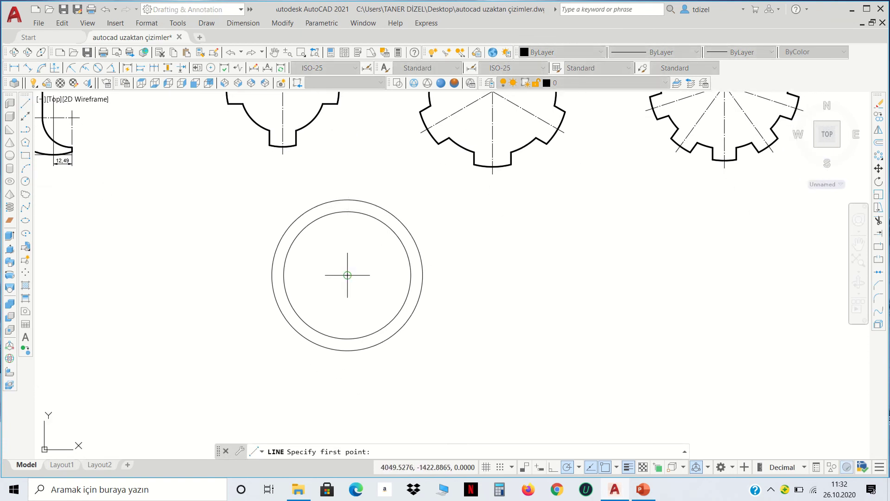
left_click(348, 275)
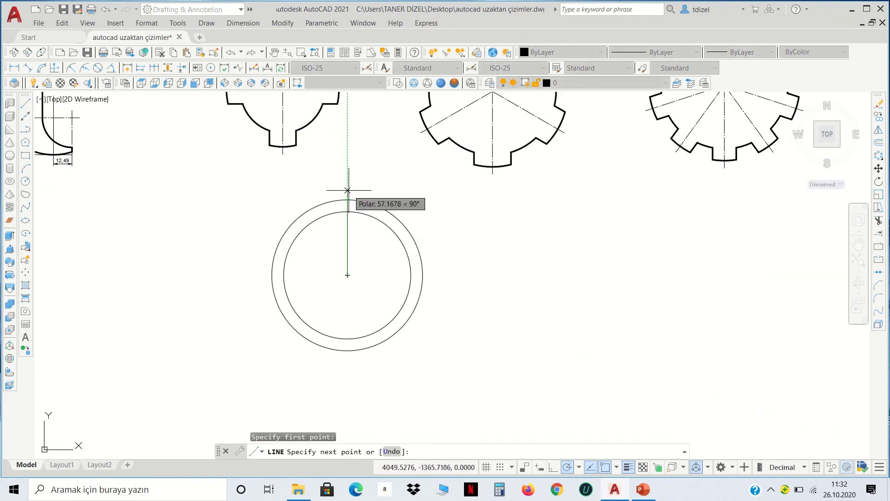
type("56")
key("Return")
key("Return")
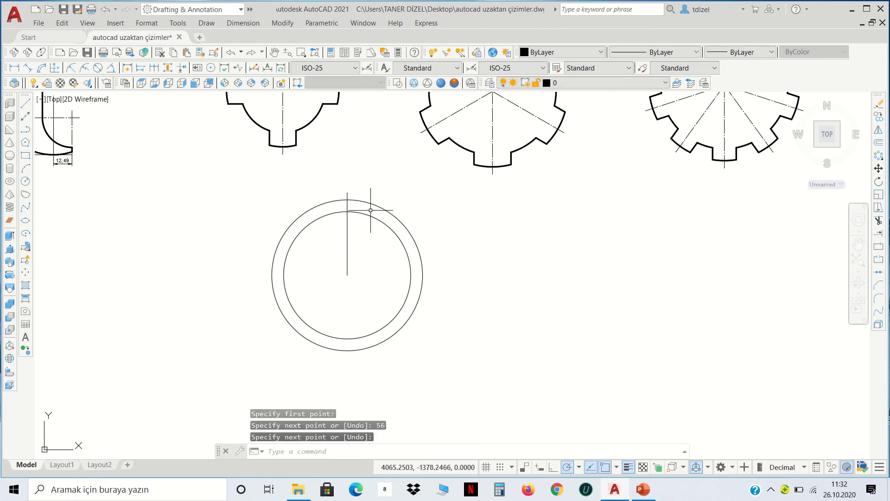
key("Return")
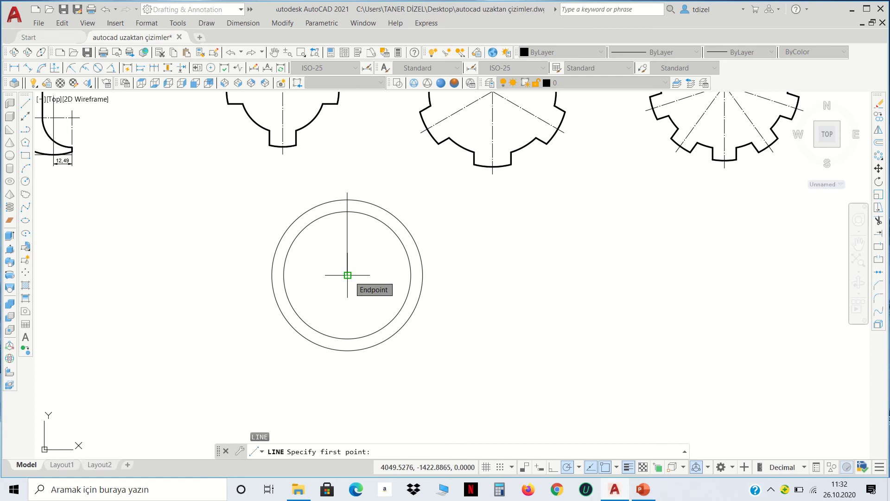
Set polar tracking to 23° and draw a 56-unit line from the centre at 68°
left_click(579, 466)
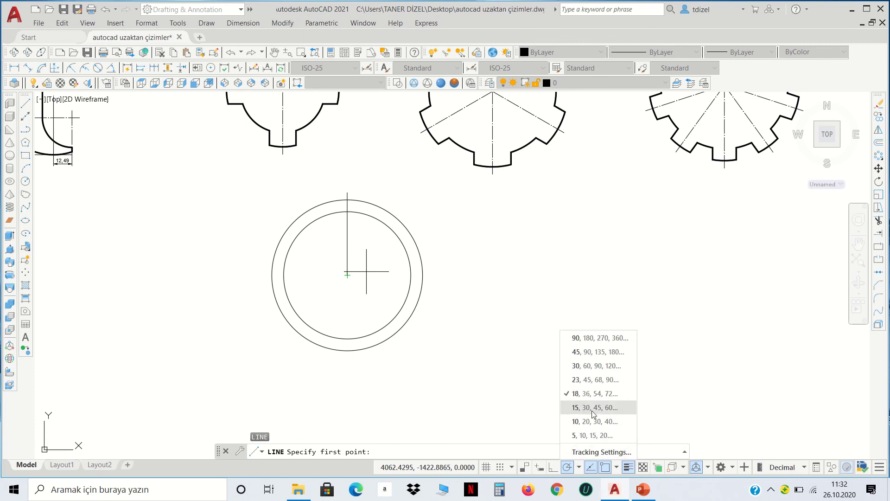
left_click(581, 381)
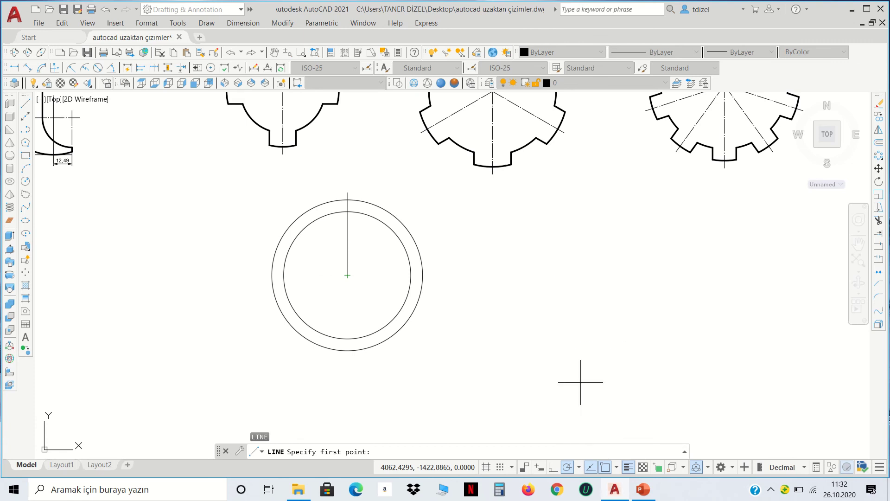
left_click(348, 275)
scroll(359, 200, "up", 5)
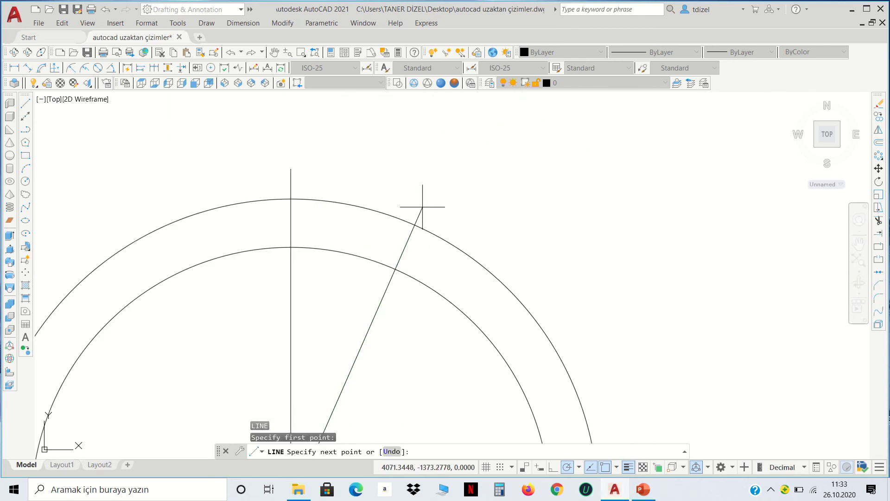
scroll(422, 207, "down", 2)
type("56")
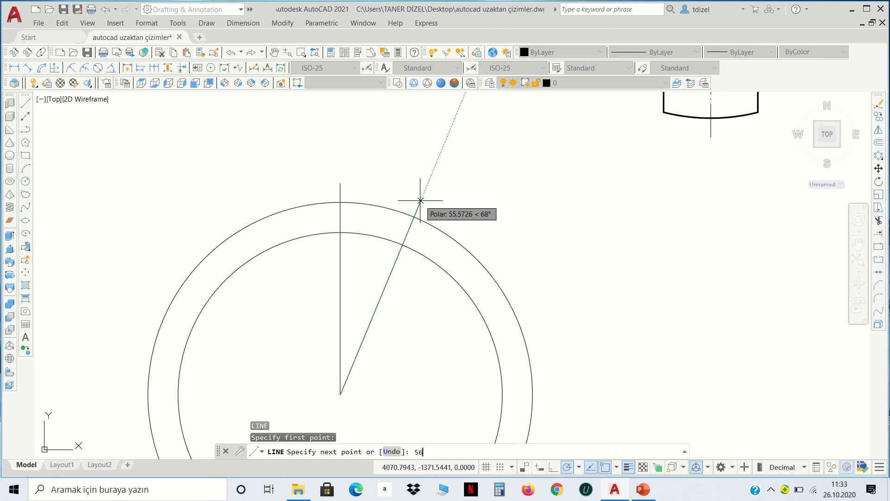
key("Return")
key("Return")
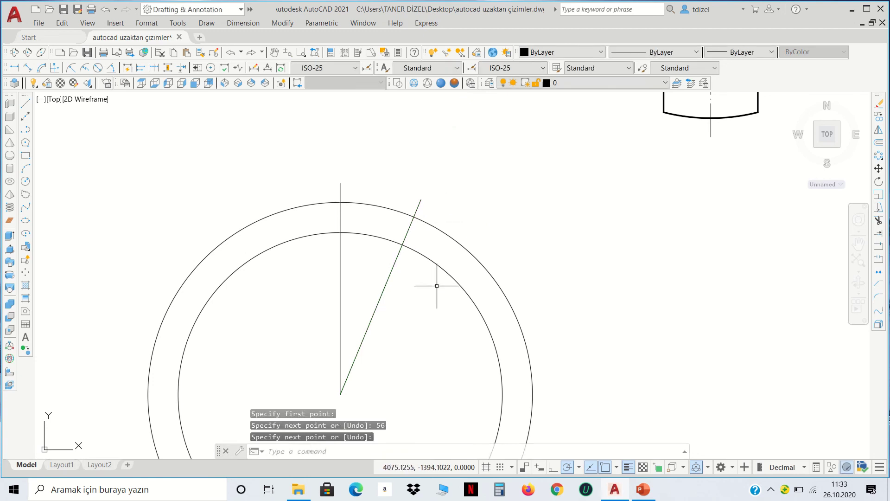
left_click_drag(438, 284, 339, 189)
Trim both circles down to the arcs inside the 68° wedge
left_click(878, 222)
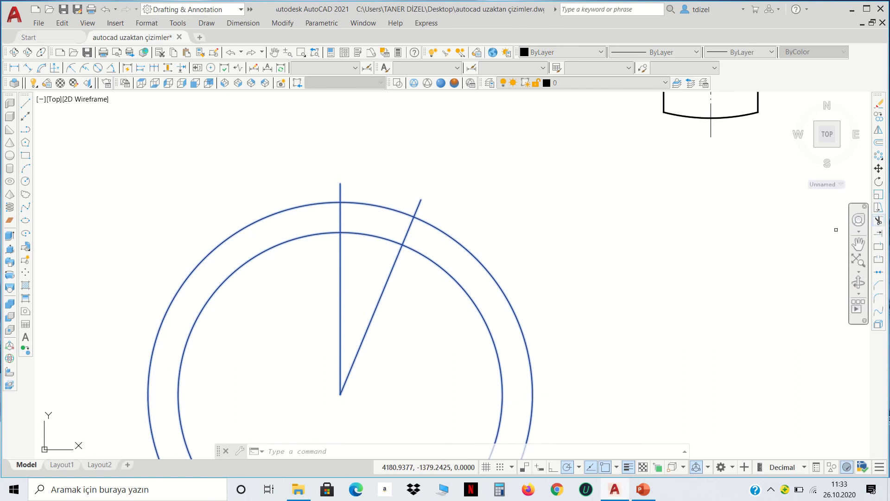
left_click_drag(514, 285, 442, 330)
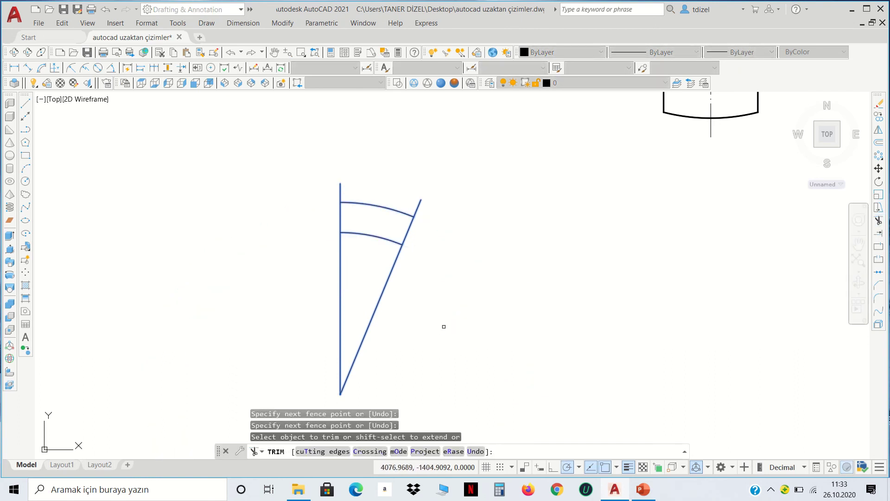
right_click(452, 181)
left_click(491, 189)
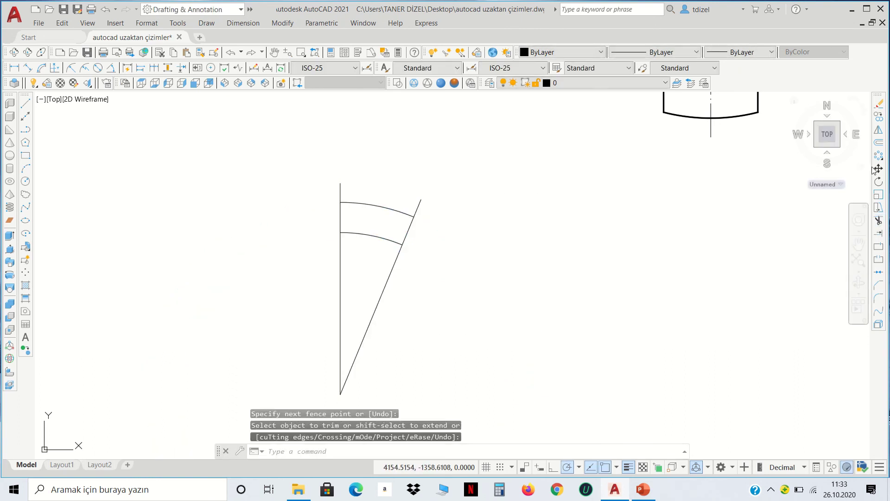
Offset the slanted and vertical lines 5 units inside the wedge
left_click(879, 143)
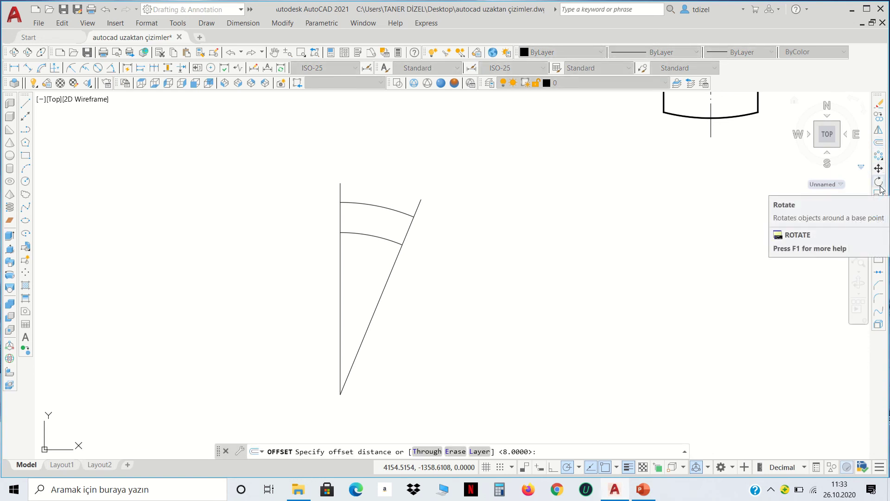
type("5")
key("Return")
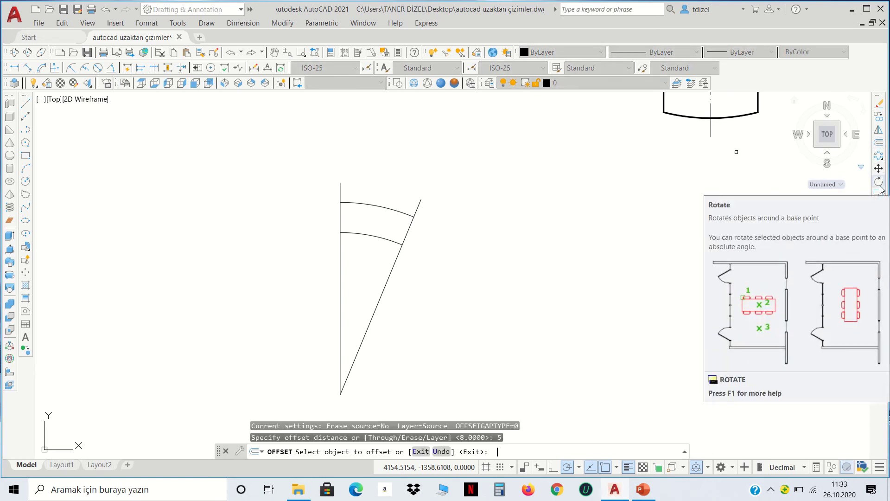
left_click(393, 269)
left_click(381, 264)
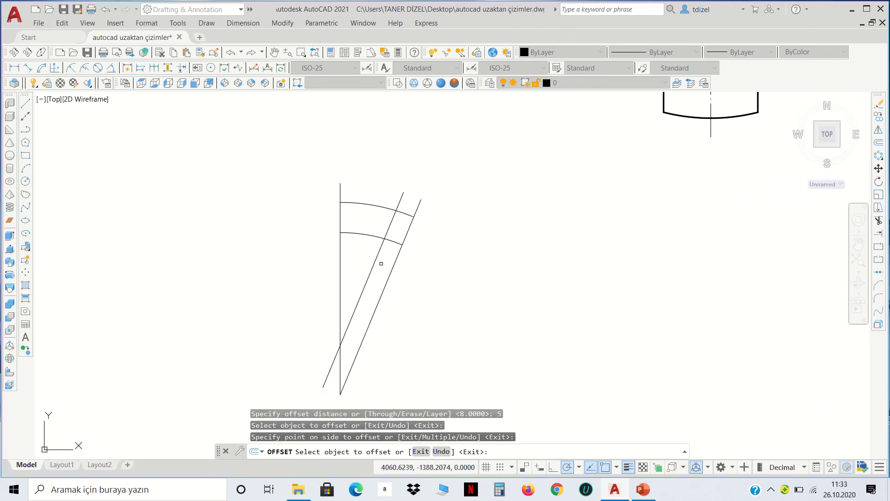
left_click(343, 256)
right_click(419, 257)
left_click(445, 265)
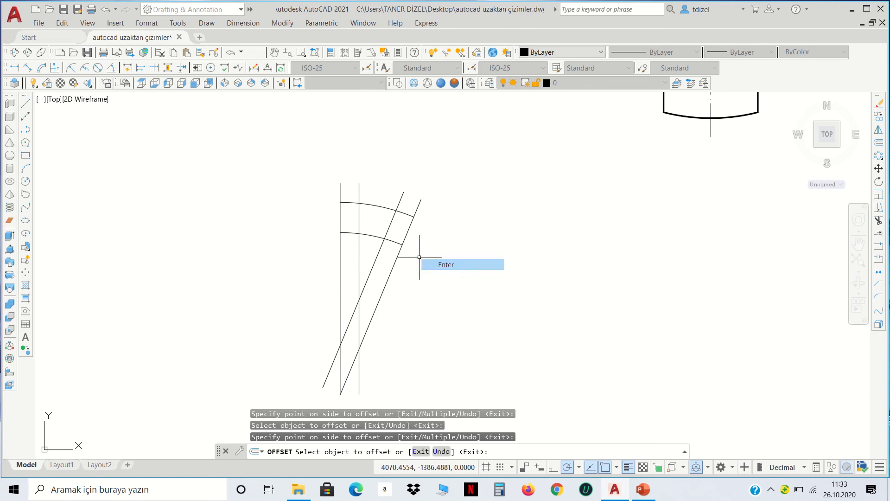
left_click(424, 324)
left_click(340, 174)
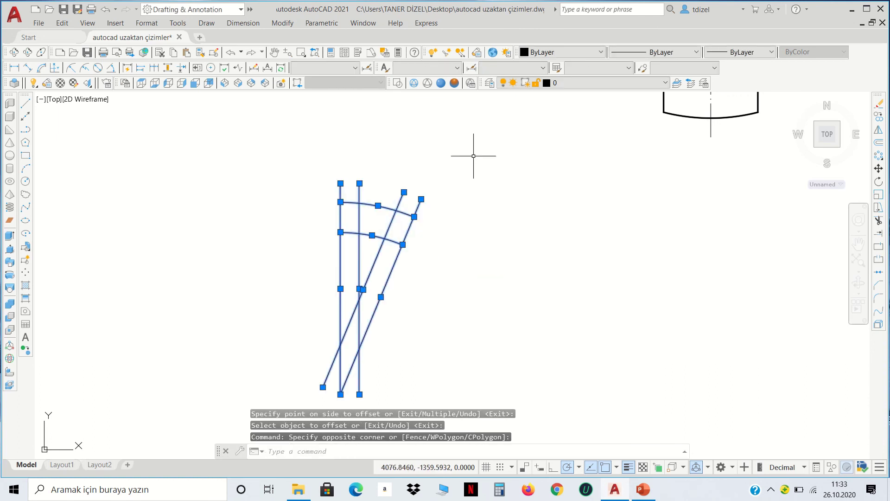
Trim the offset lines and upper arc into a stepped tooth profile
left_click(877, 221)
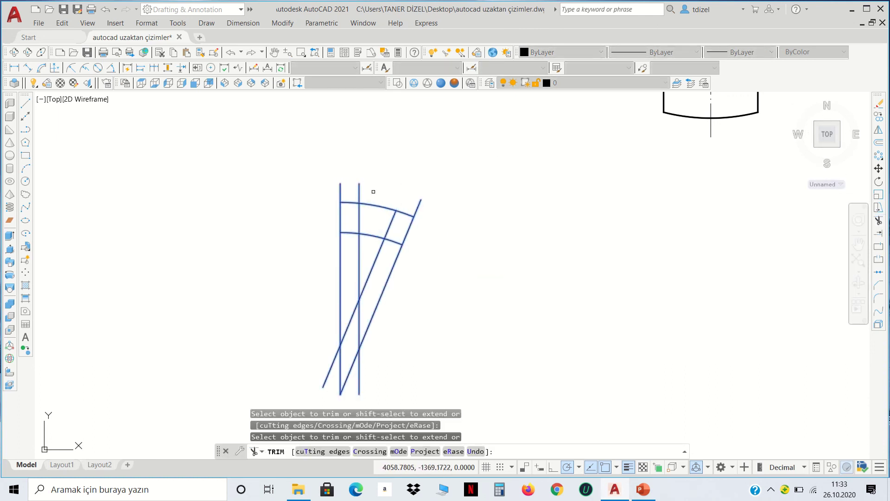
left_click(360, 191)
left_click(374, 205)
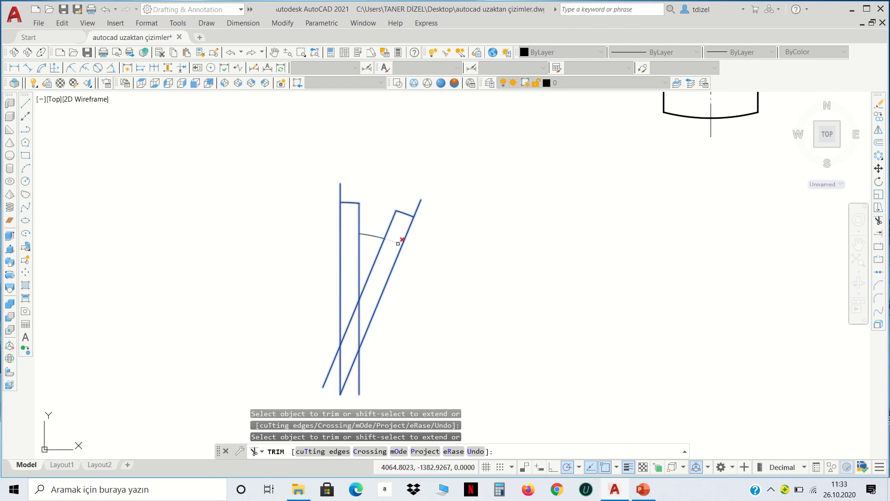
left_click(380, 254)
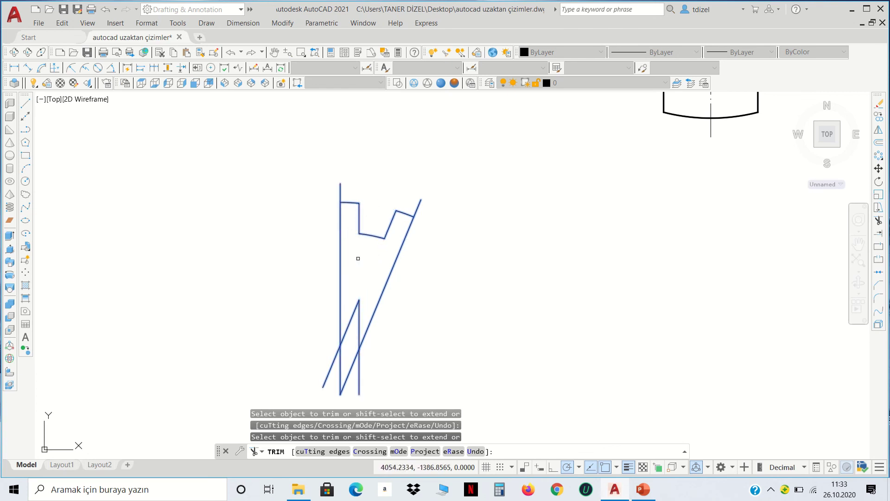
right_click(494, 288)
left_click(506, 293)
Erase the leftover lines below the tooth
left_click(383, 334)
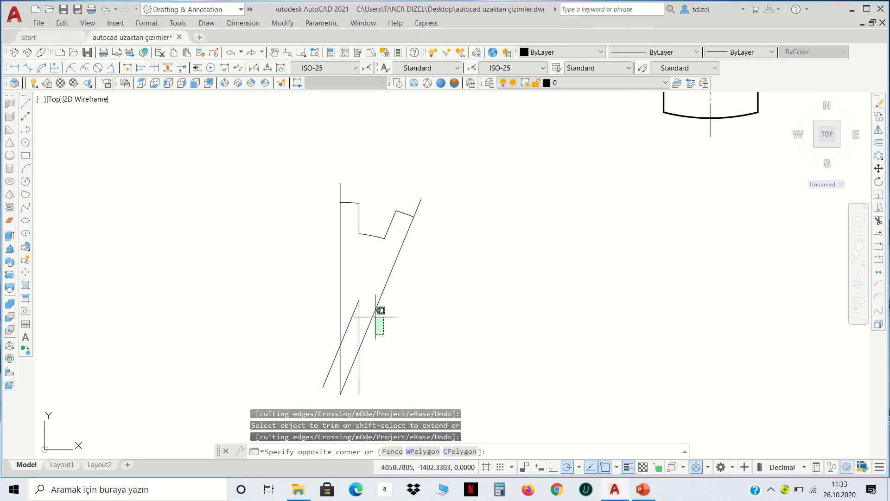
left_click(356, 296)
key("Delete")
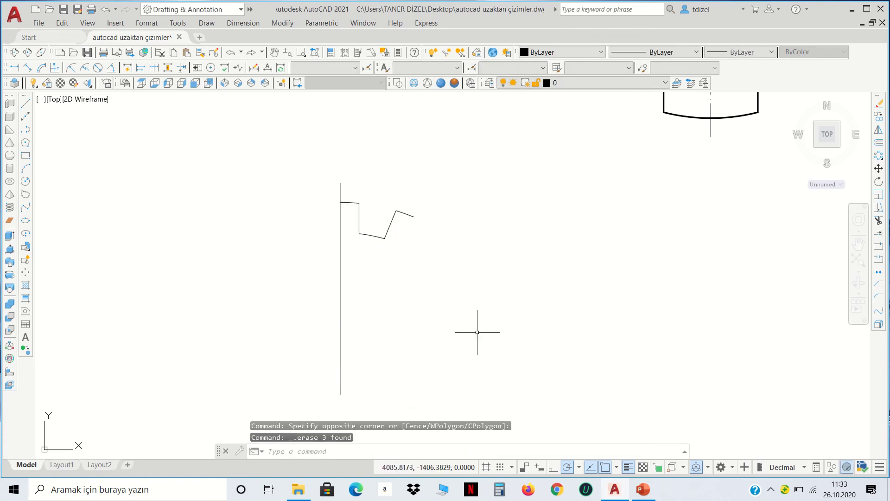
left_click(461, 291)
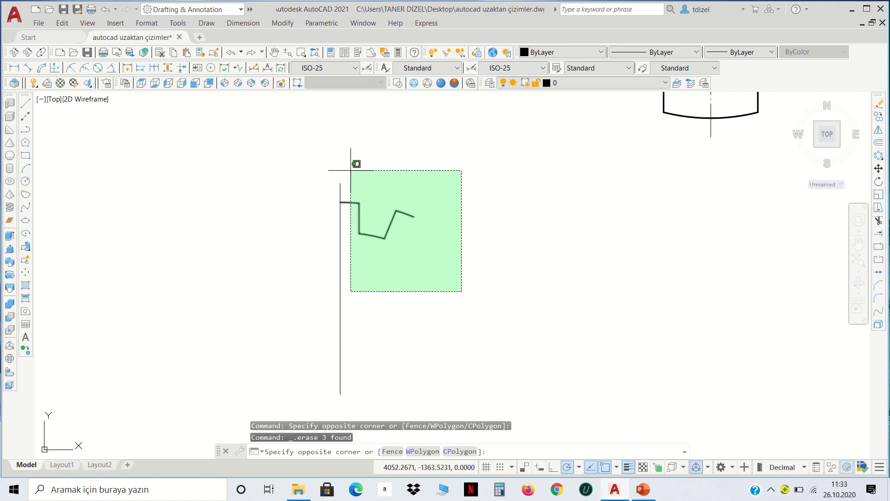
Set the tooth outline's lineweight to 0.30 mm
left_click(352, 163)
left_click(743, 52)
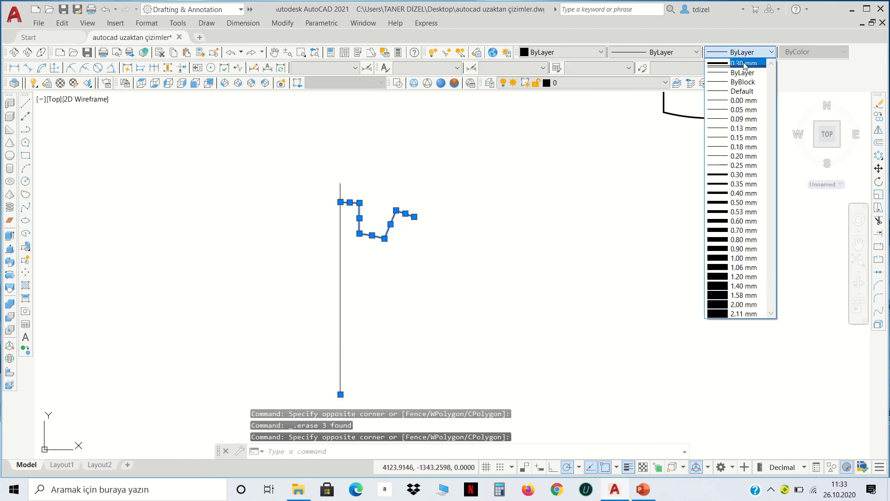
left_click(744, 67)
key("Escape")
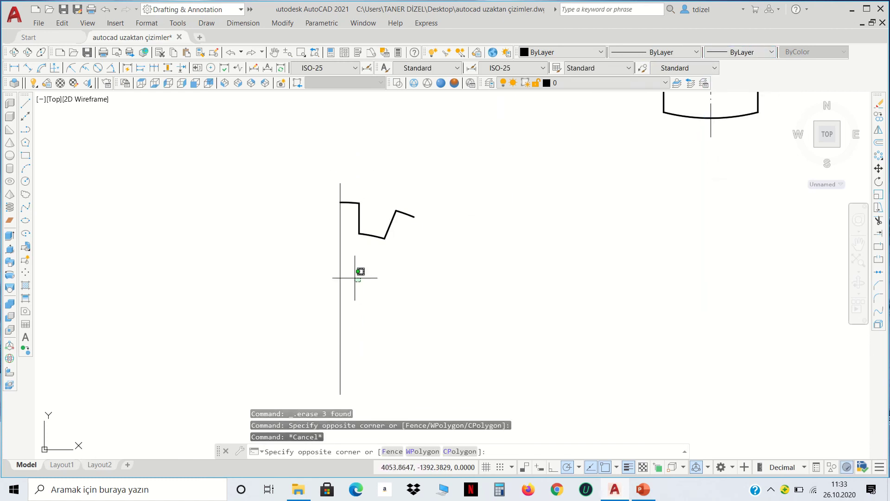
Give the vertical line the dash-dot ACAD ISO centre linetype
left_click(341, 253)
left_click(663, 52)
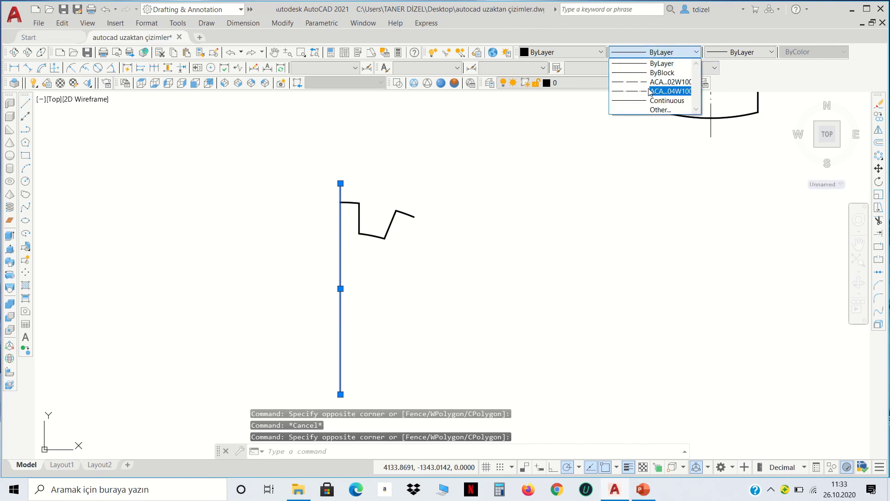
left_click(670, 88)
key("Escape")
mouse_move(453, 255)
middle_mouse_down()
mouse_move(469, 229)
mouse_move(498, 212)
middle_mouse_up()
left_click(508, 363)
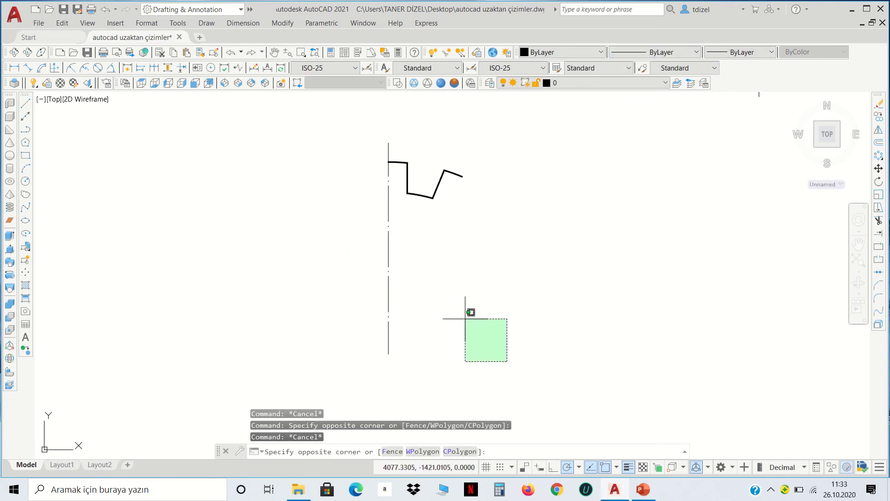
left_click(300, 109)
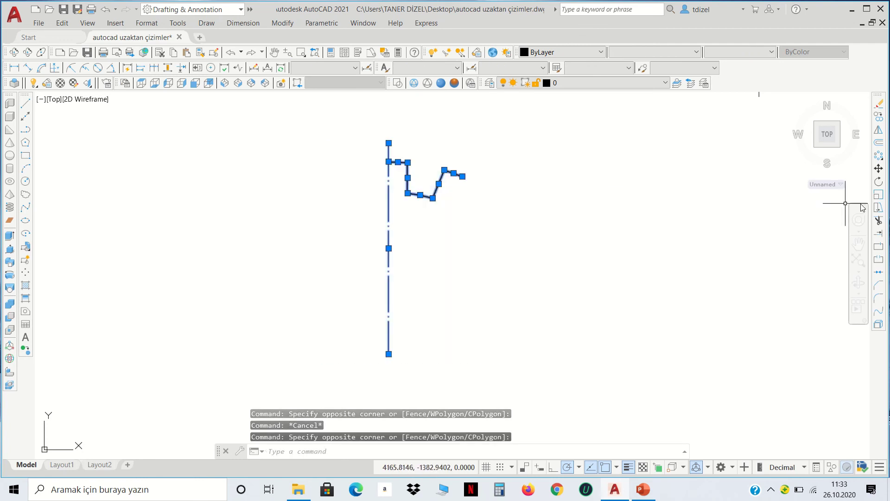
left_click(880, 156)
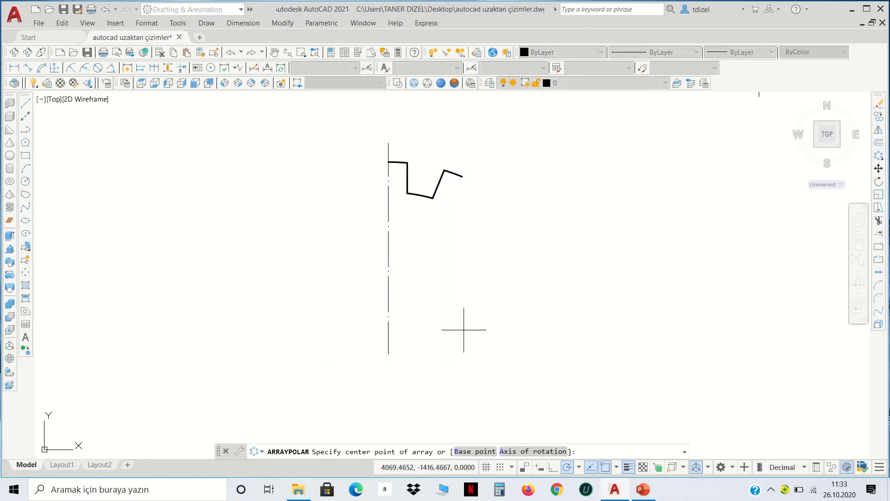
Array the tooth and centre line 16 times around the line's bottom endpoint
left_click(389, 354)
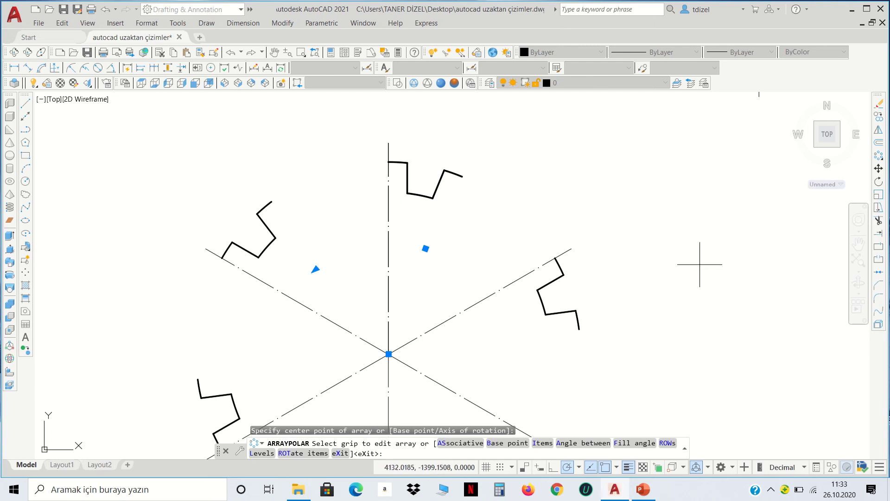
left_click(543, 443)
type("16")
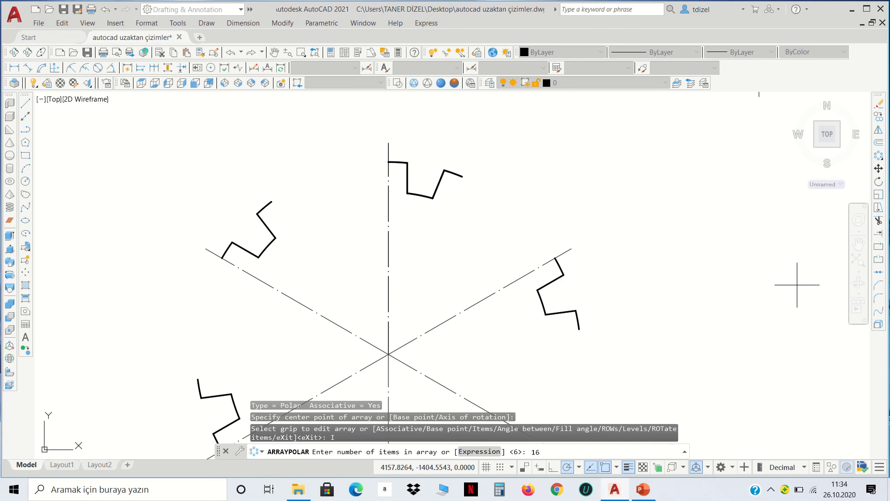
key("Return")
key("Return")
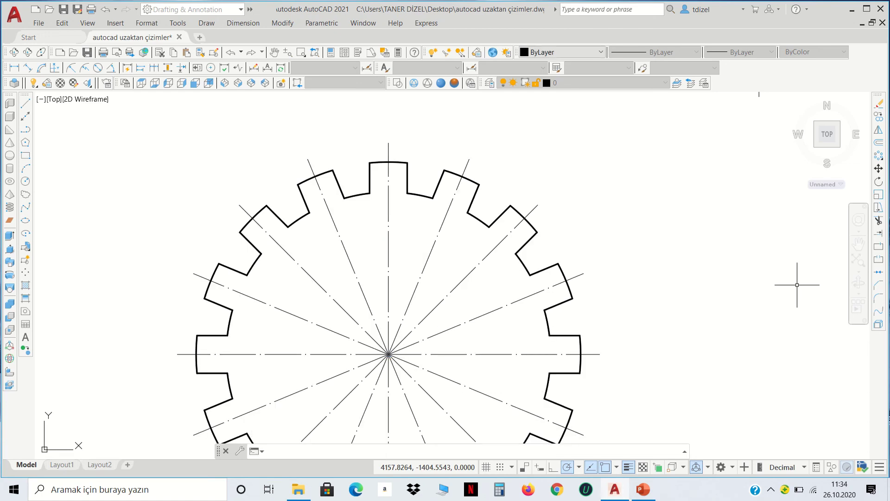
scroll(798, 284, "down", 3)
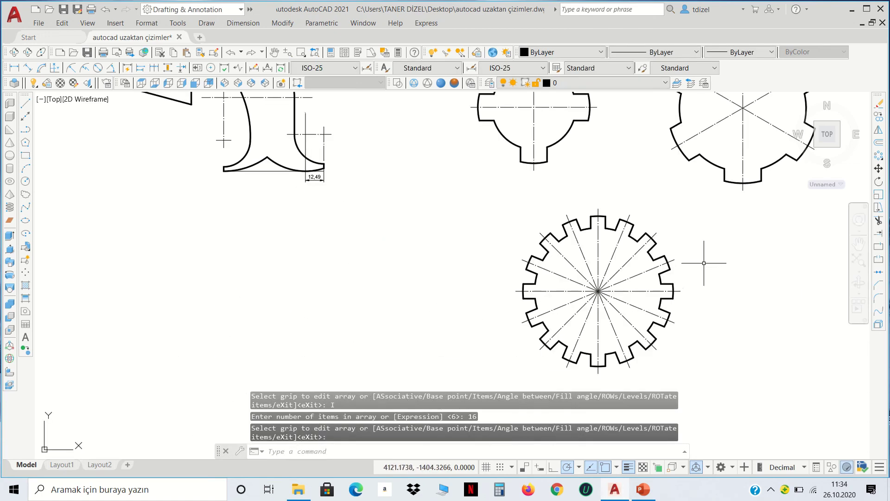
middle_click_drag(708, 264, 524, 231)
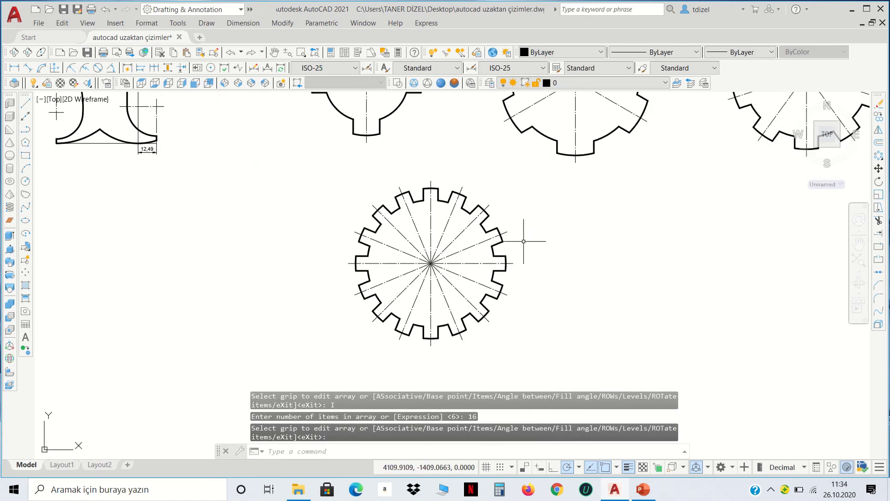
scroll(544, 244, "down", 2)
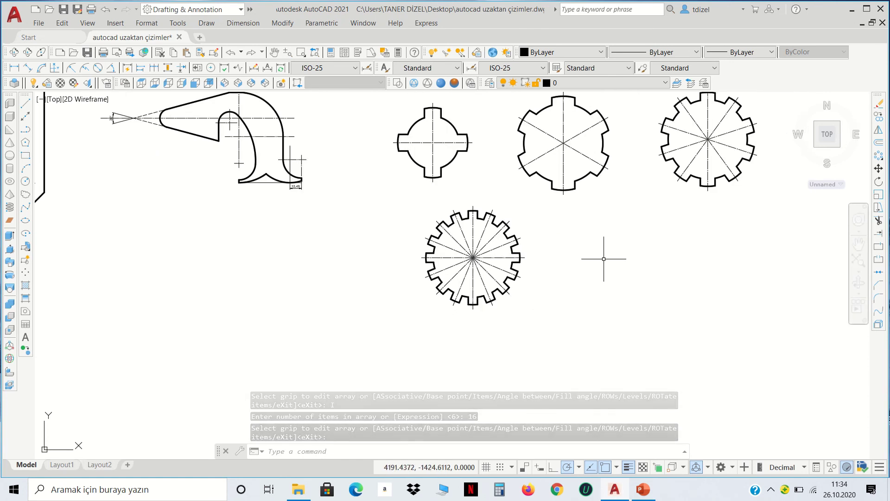
middle_click_drag(602, 253, 634, 162)
mouse_move(368, 290)
middle_mouse_down()
mouse_move(397, 281)
mouse_move(424, 250)
middle_mouse_up()
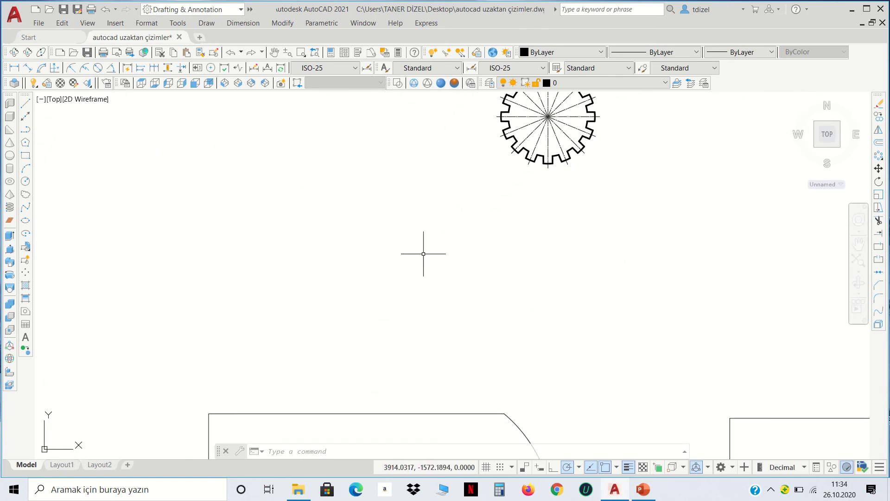
scroll(556, 248, "up", 2)
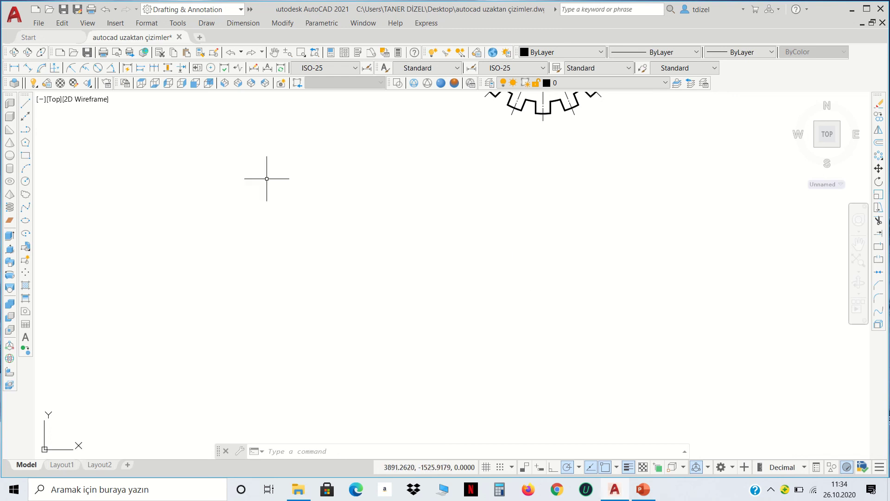
Draw a horizontal line 92.5 units long below the gears
left_click(26, 103)
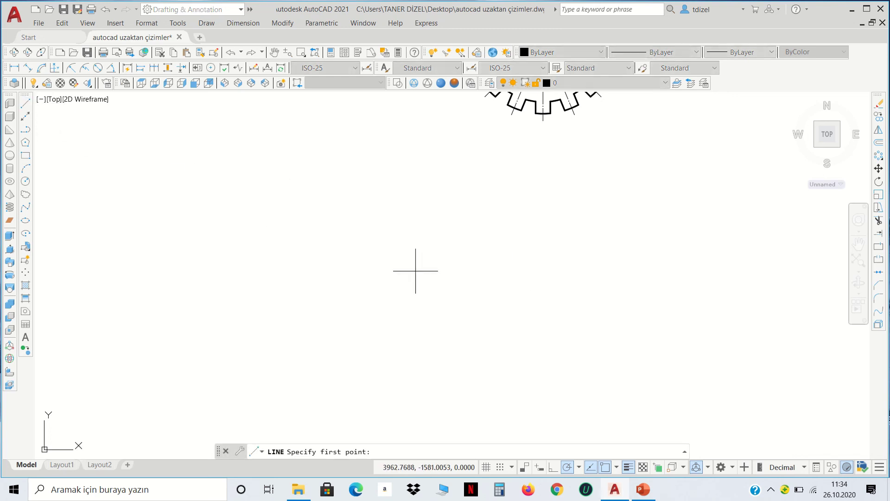
left_click(259, 253)
type("92.5")
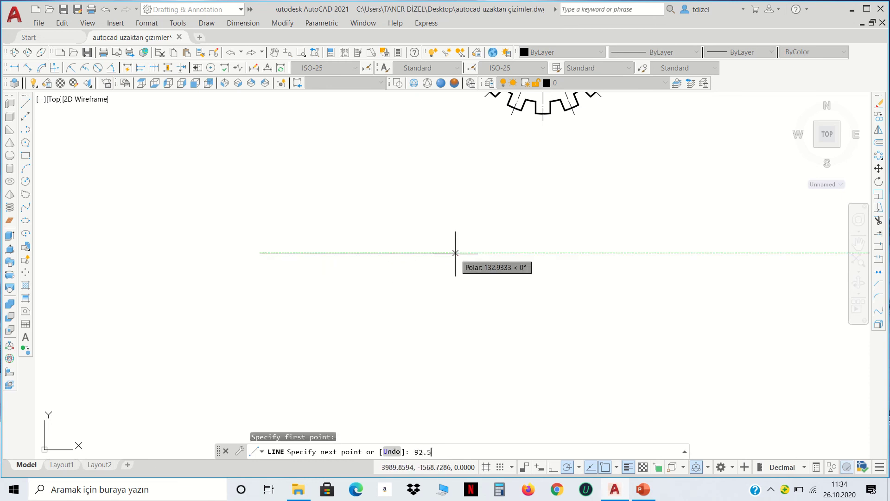
key("Return")
key("Return")
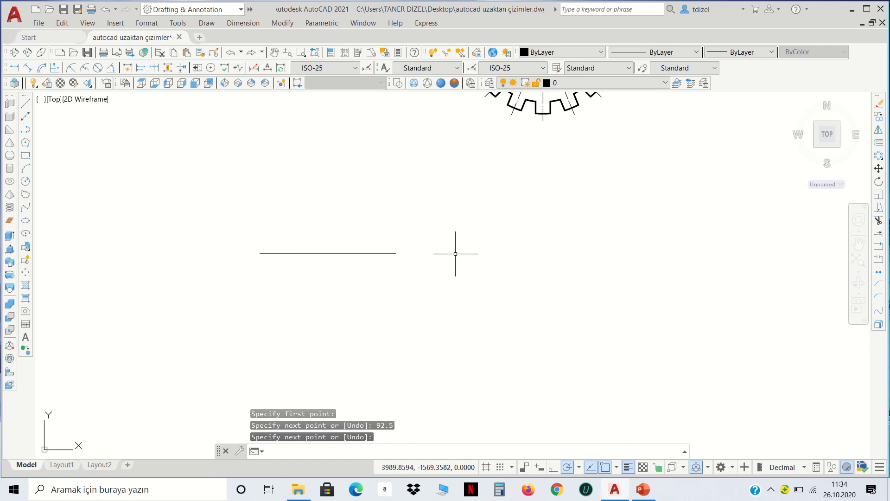
mouse_move(828, 135)
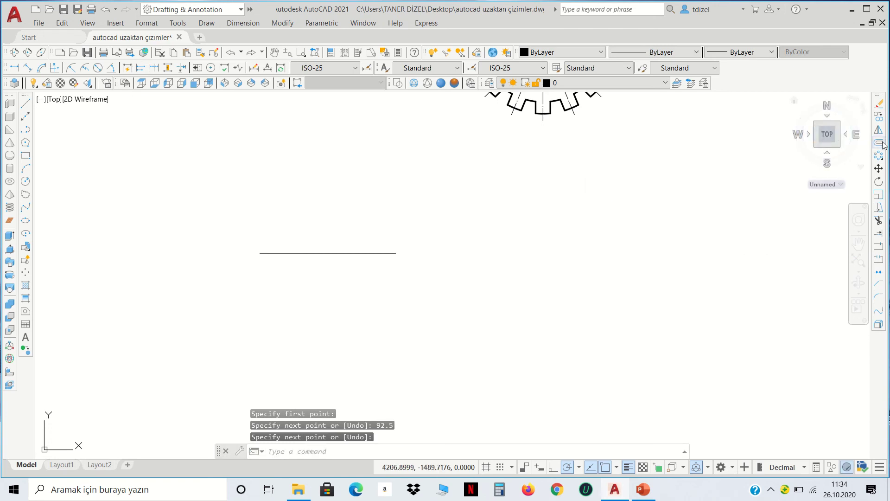
Offset the line three times downward at 7.5 spacing, making four parallel lines
left_click(883, 143)
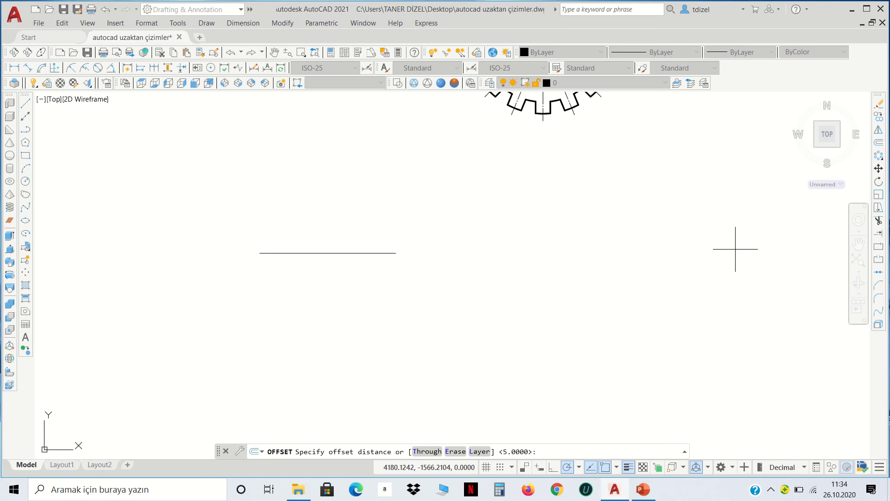
type("7.5")
key("Return")
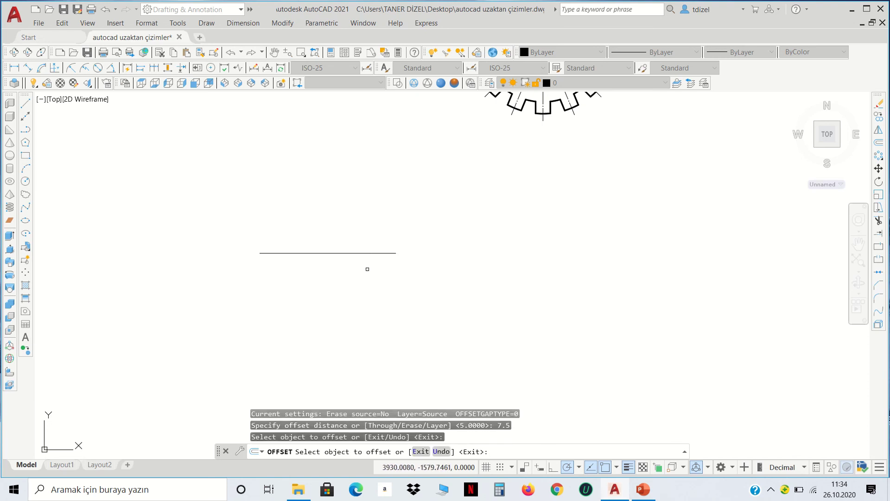
left_click(371, 252)
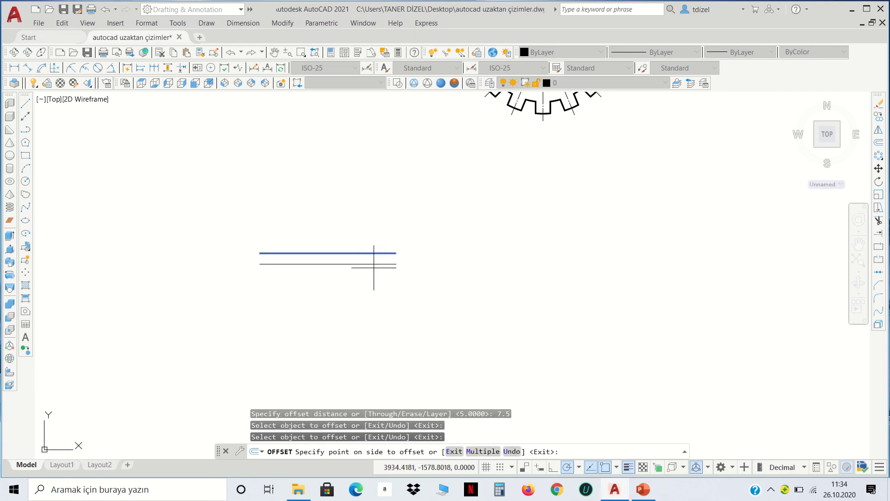
left_click(374, 263)
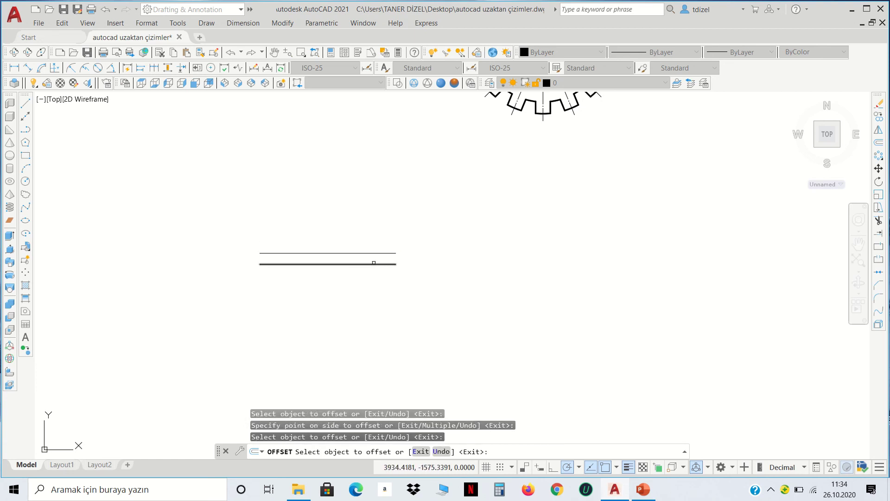
left_click(373, 263)
left_click(374, 274)
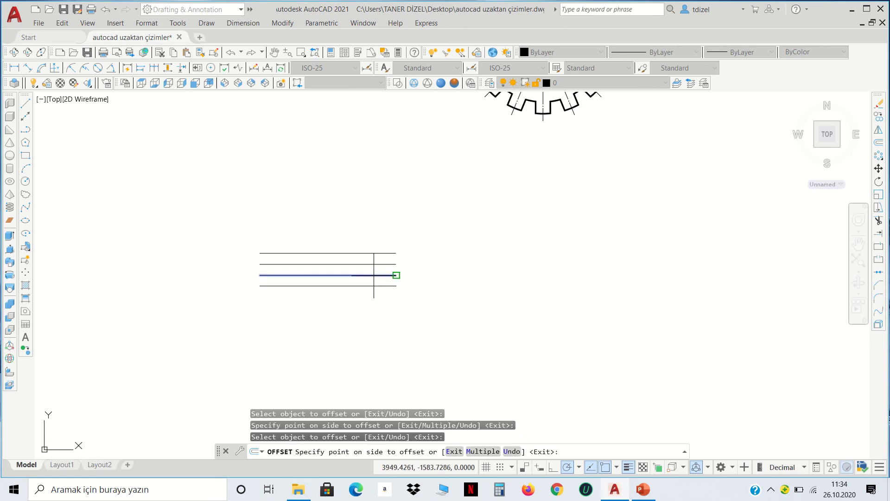
right_click(427, 304)
left_click(433, 305)
scroll(300, 290, "up", 2)
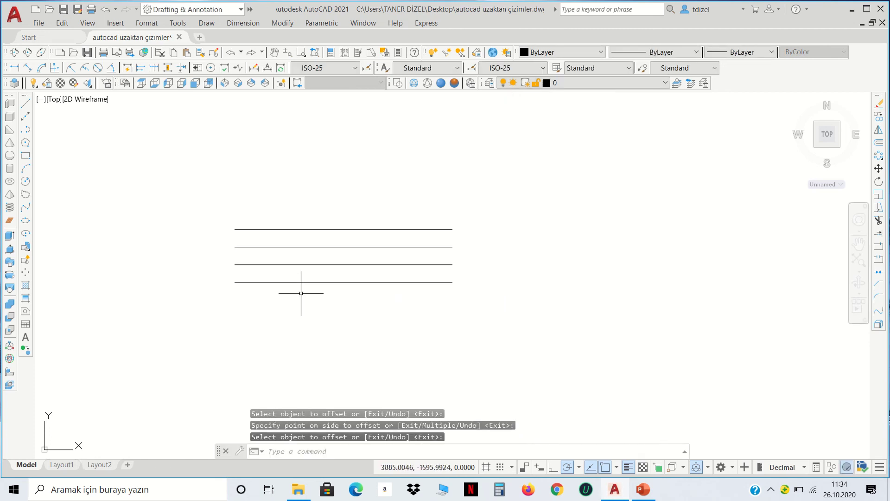
scroll(384, 317, "up", 2)
scroll(384, 317, "down", 2)
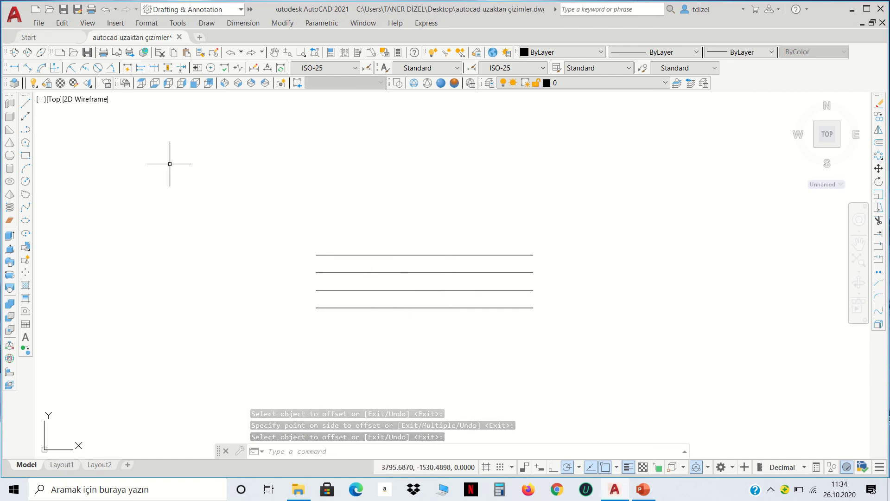
Draw a 20-unit vertical line upward from the top line's left end
left_click(25, 103)
left_click(316, 255)
type("20")
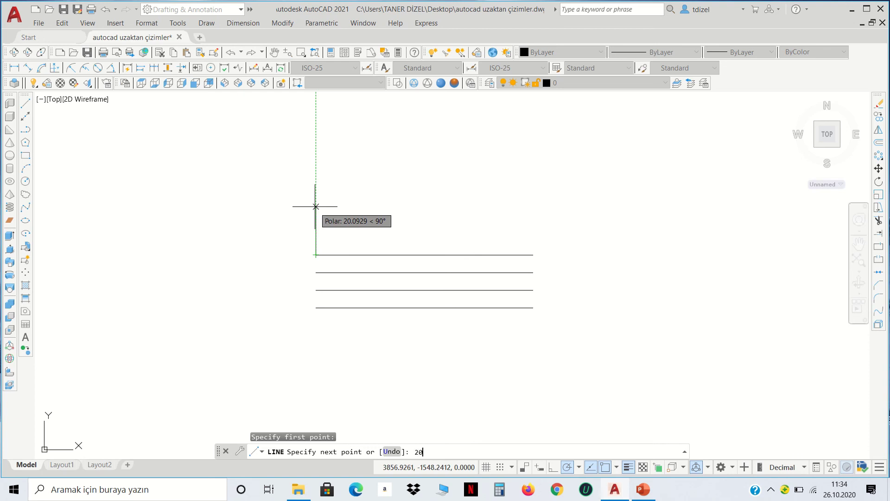
key("Return")
key("Return")
left_click(337, 231)
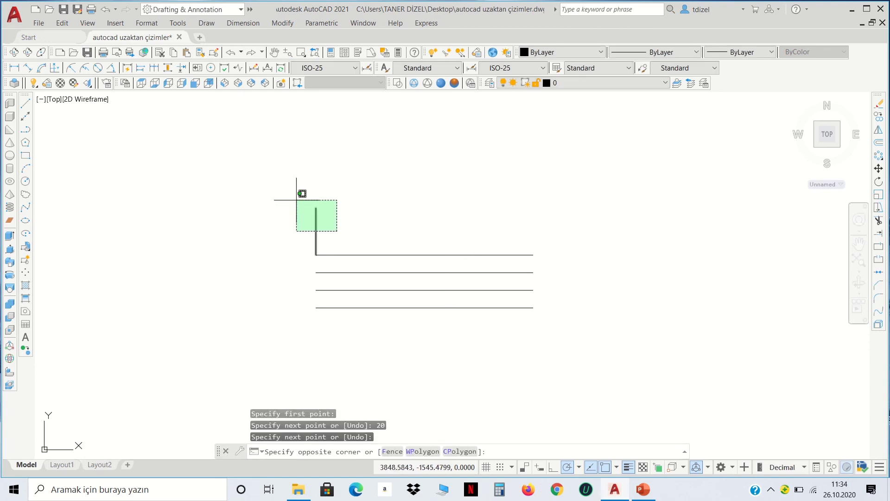
Stretch the vertical line's lower end 40 units down past the bottom line
left_click(294, 198)
left_click(316, 255)
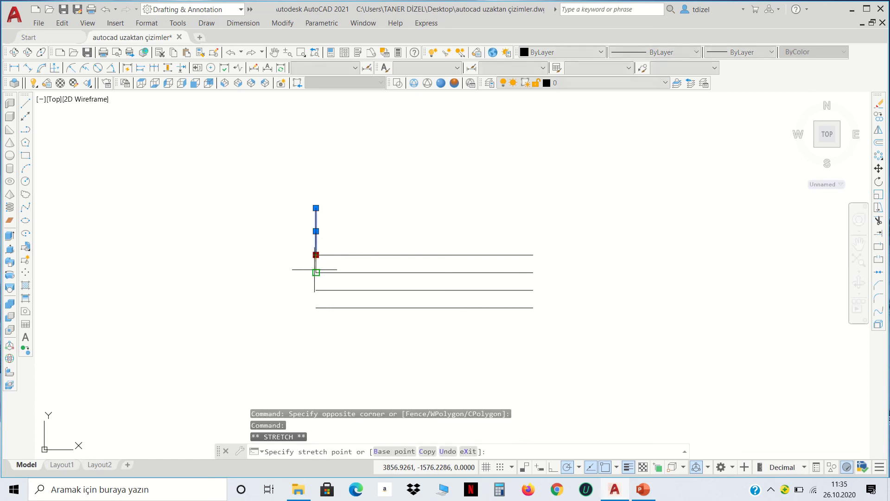
type("40")
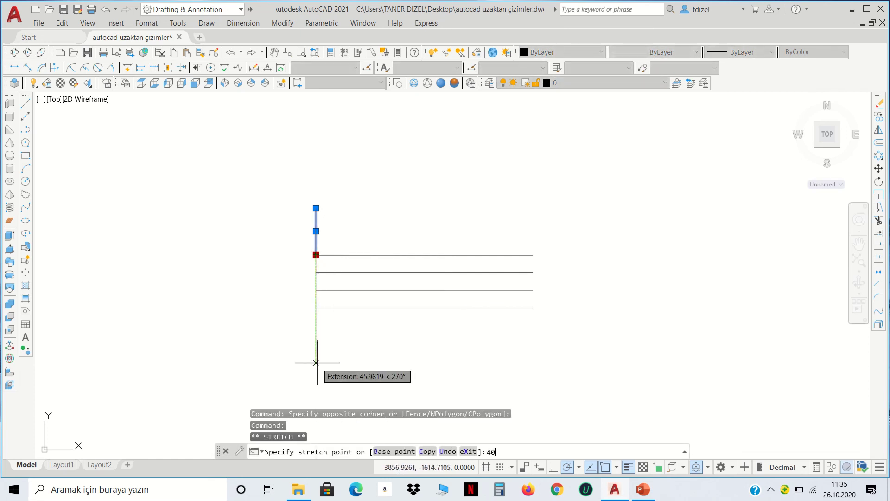
key("Return")
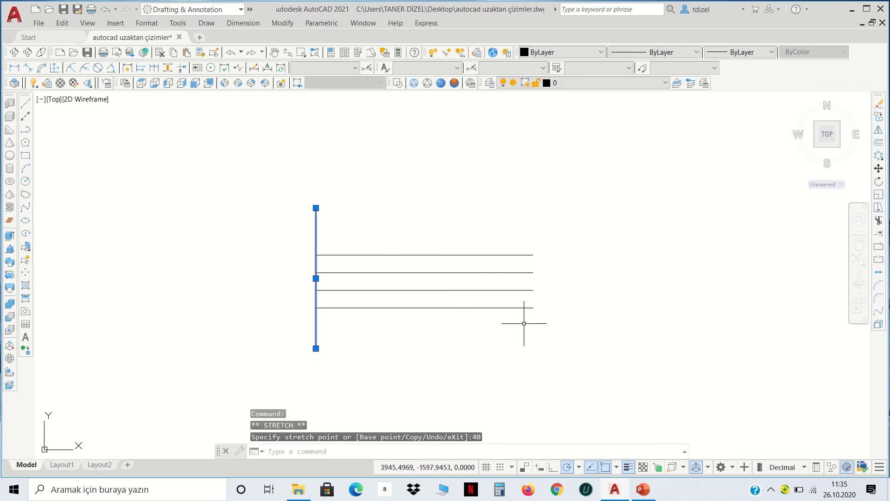
key("Escape")
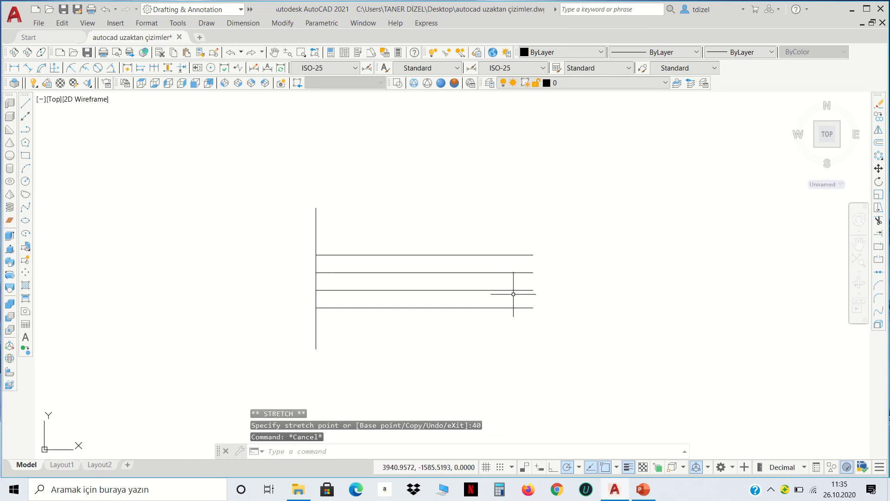
middle_click_drag(513, 294, 457, 251)
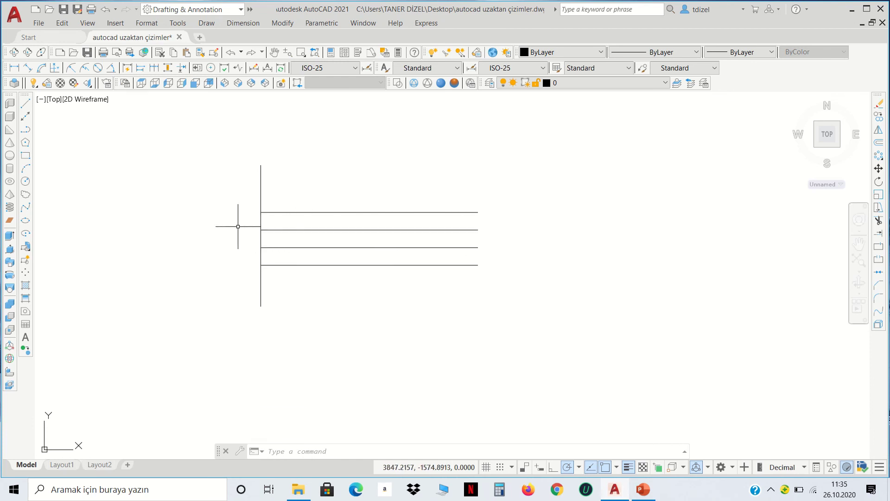
Draw an inscribed six-sided polygon of radius 15 centred at the second line's left end
scroll(238, 226, "up", 2)
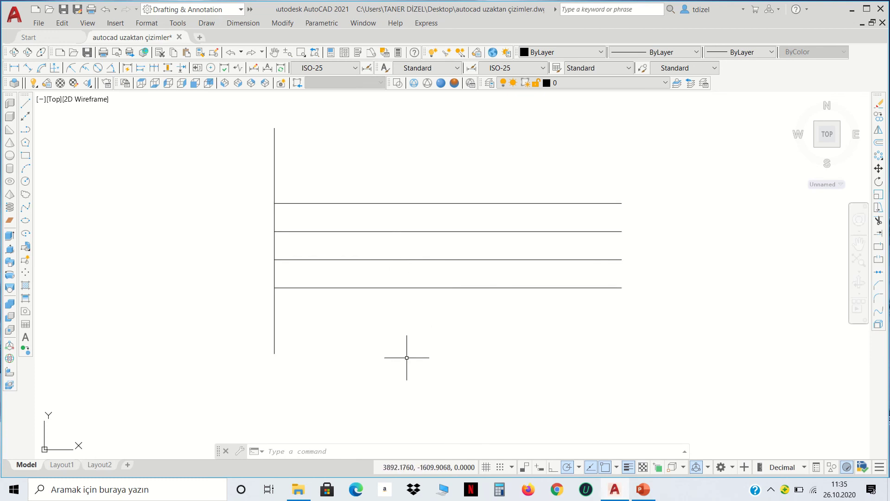
left_click(25, 143)
type("6")
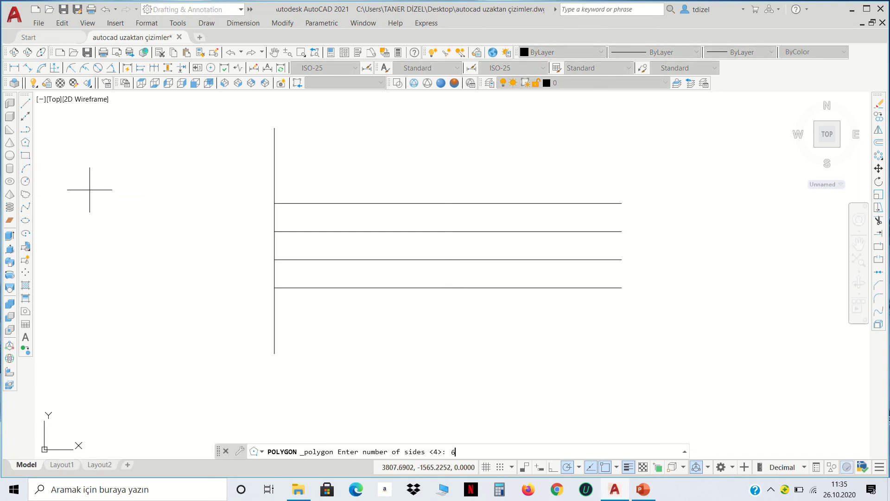
key("Return")
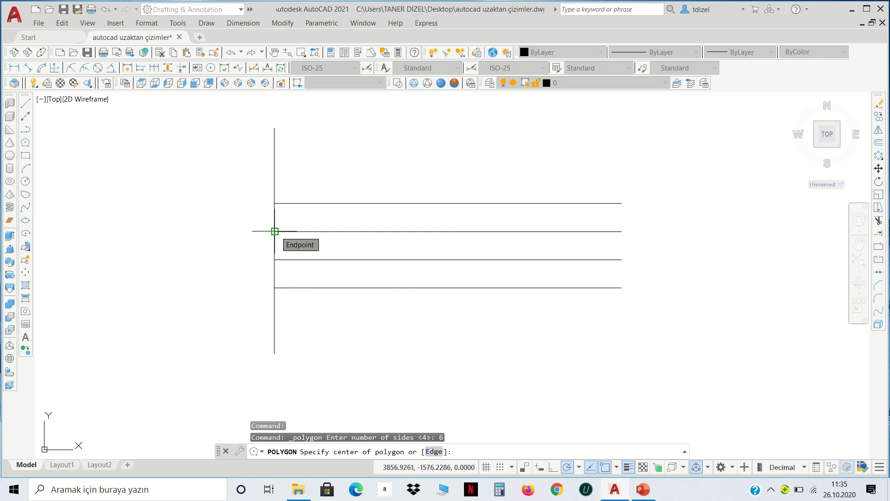
left_click(275, 231)
type("i")
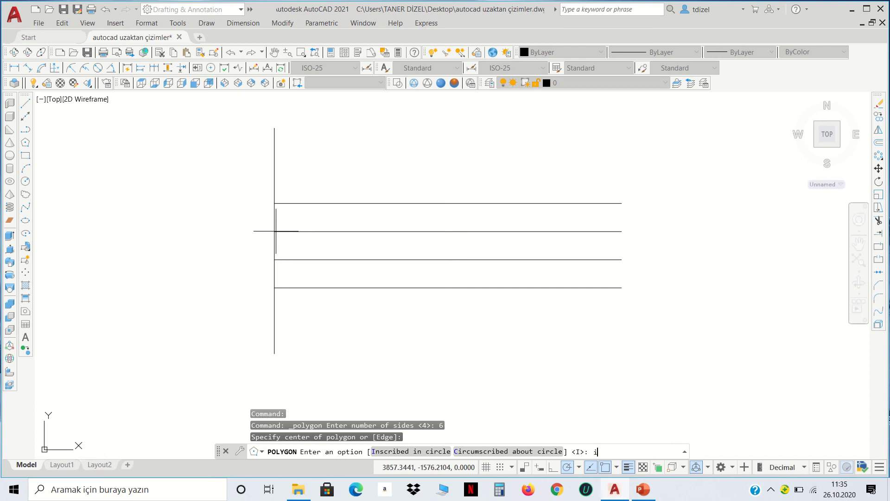
key("Return")
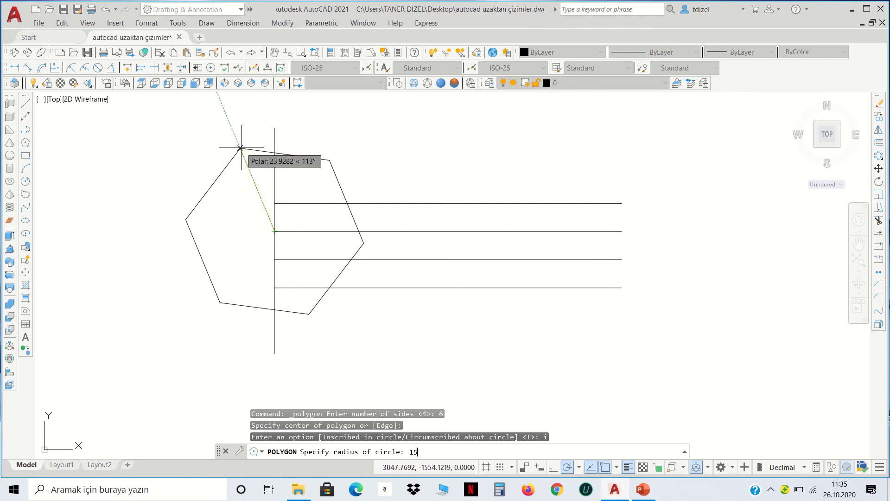
key("Return")
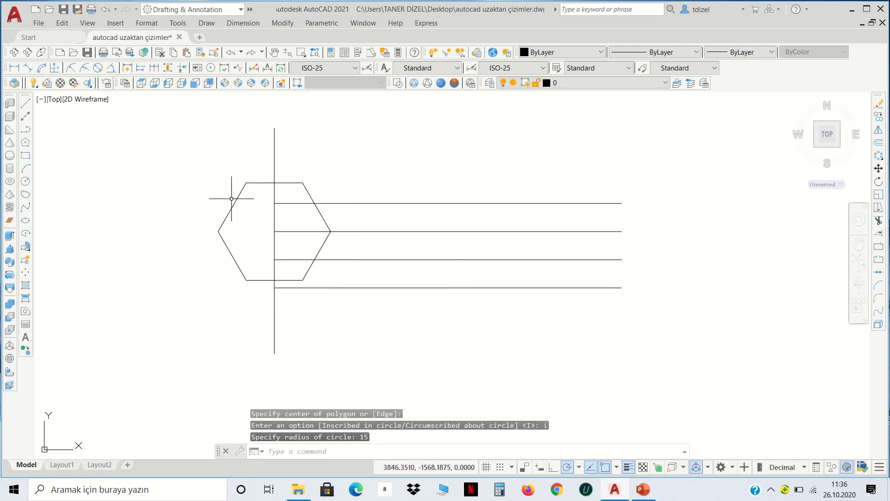
Rotate the hexagon 30° about its centre
left_click(229, 196)
left_click(199, 268)
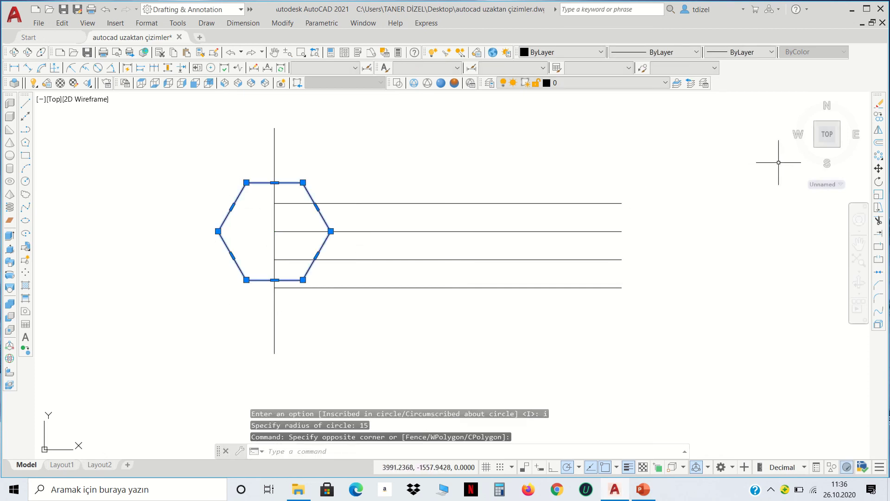
left_click(880, 185)
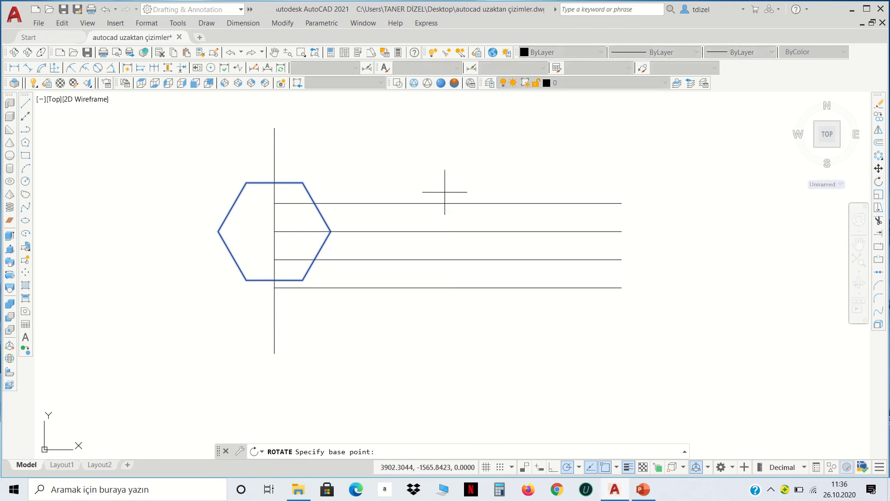
scroll(287, 261, "up", 2)
left_click(267, 213)
type("30")
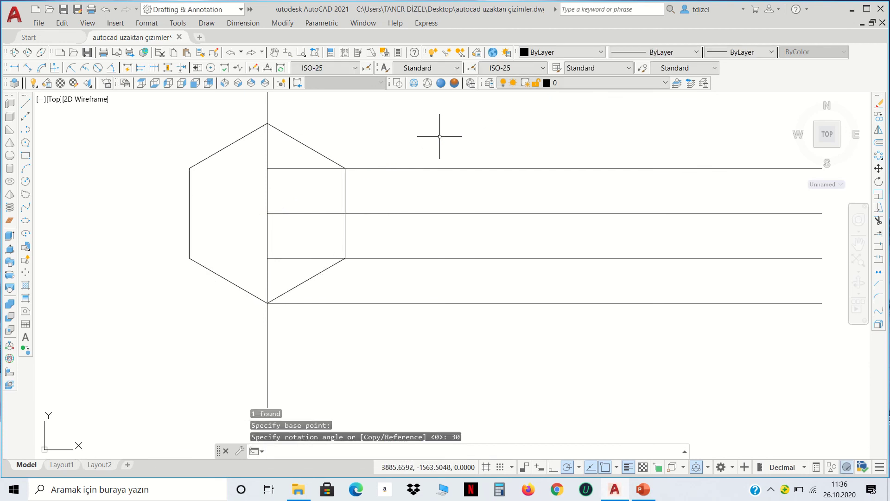
Draw a radius-30 circle centred on the hexagon's centre
left_click(26, 181)
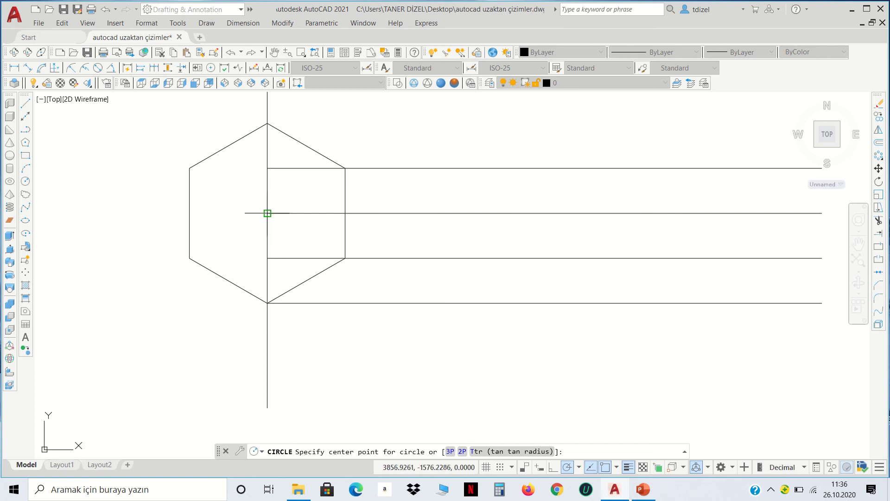
left_click(268, 213)
type("30")
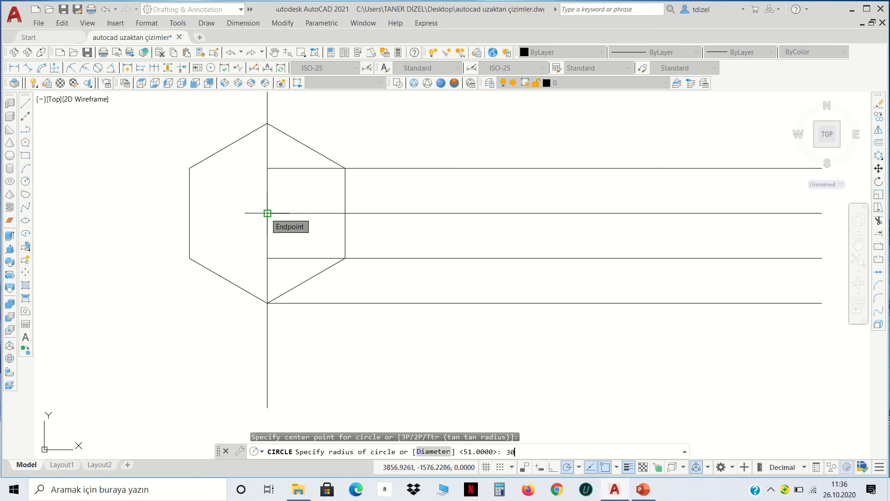
key("Return")
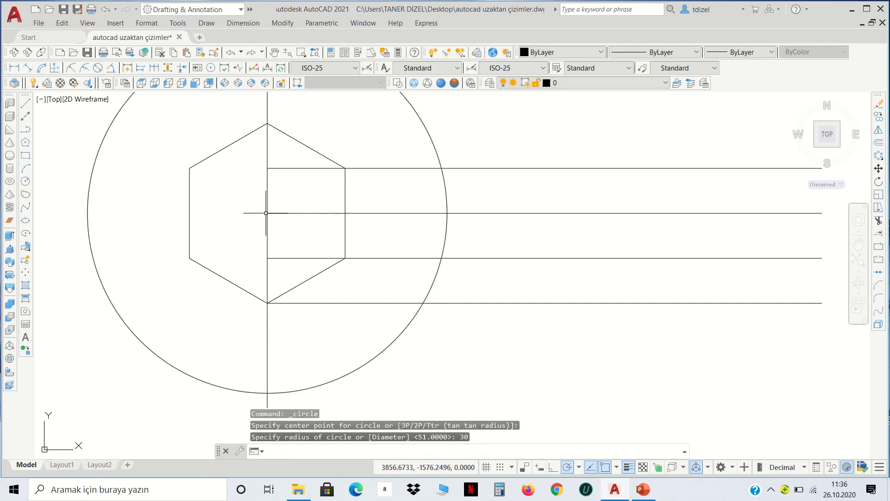
Add radius-15 circles centred on the hexagon's upper-right and bottom corners
key("Return")
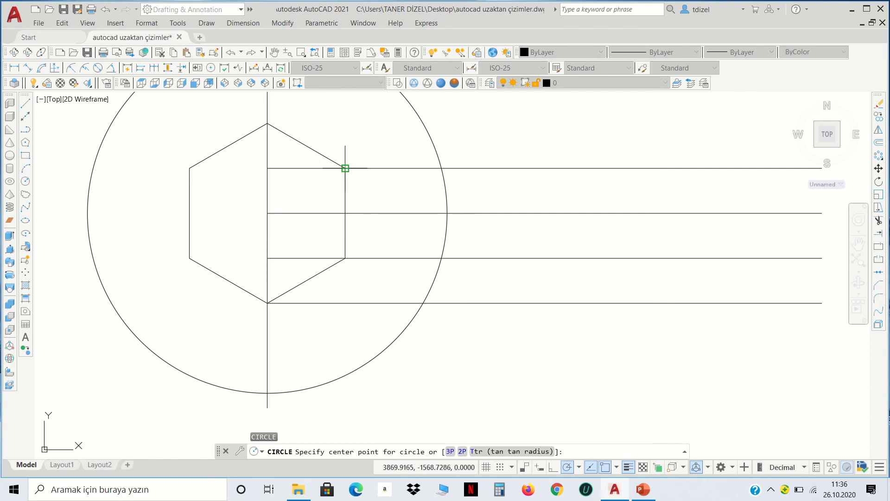
left_click(345, 168)
type("15")
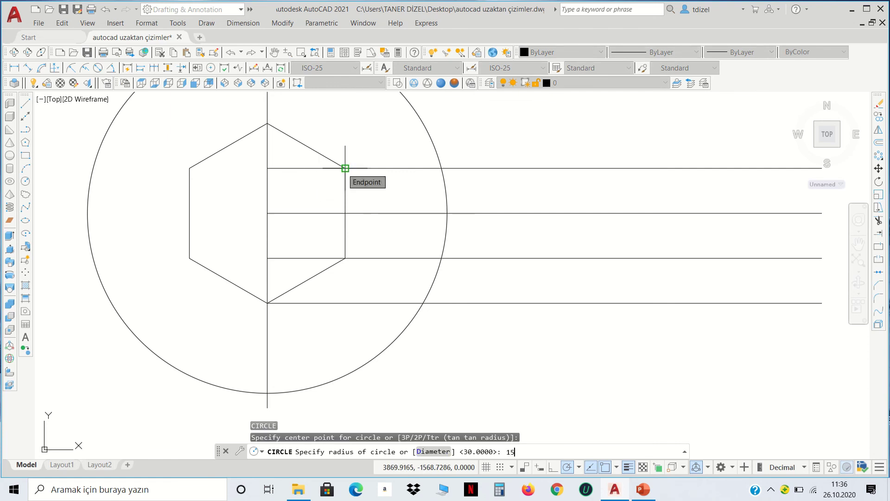
key("Return")
key("Return")
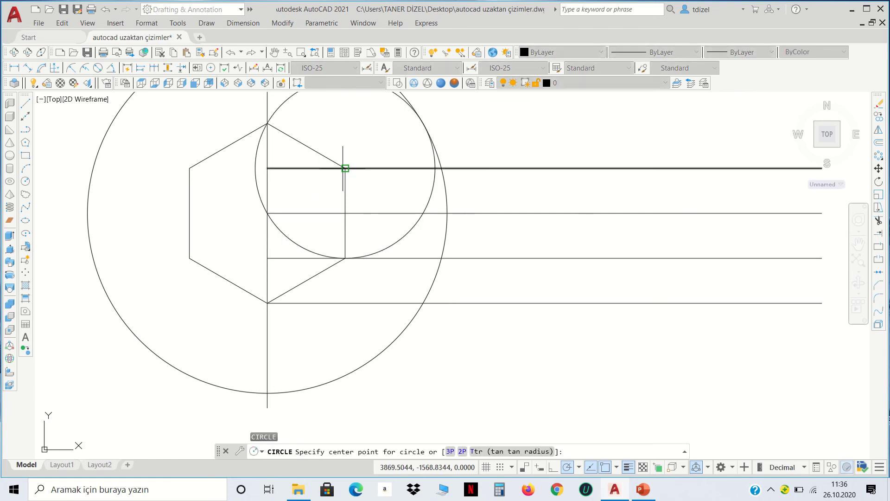
left_click(268, 303)
type("15")
key("Return")
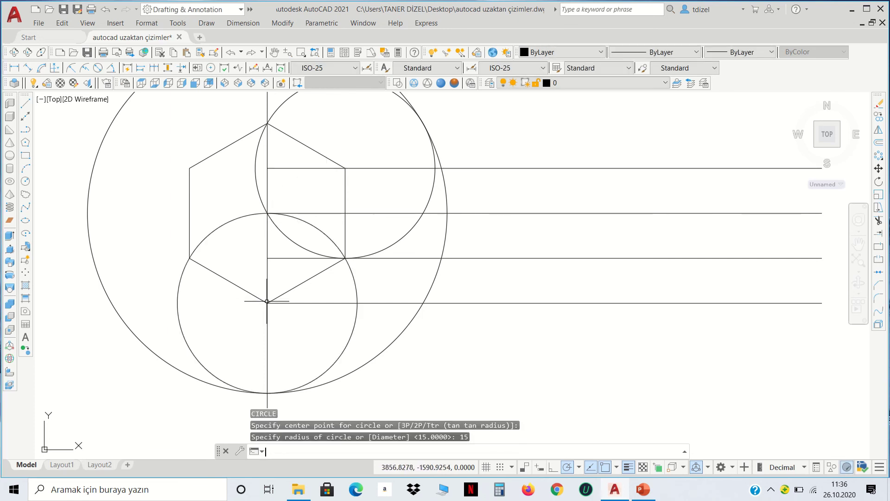
scroll(267, 301, "down", 2)
scroll(288, 320, "up", 2)
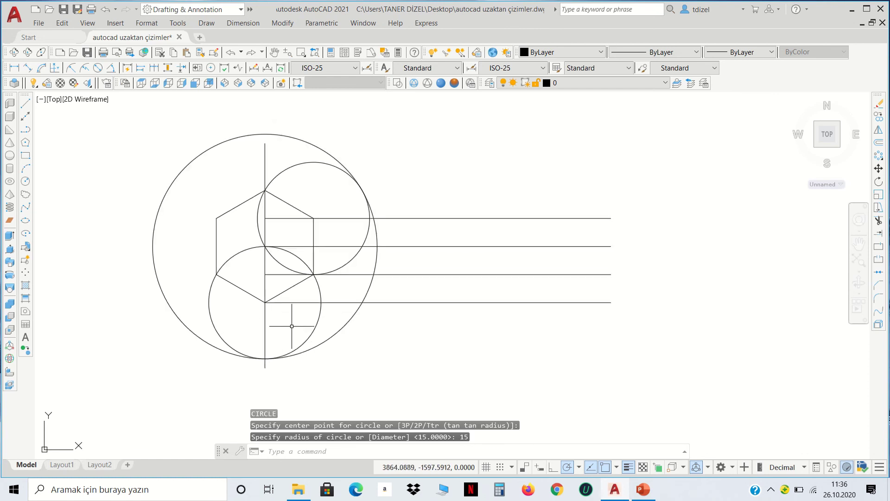
Trim the big circle's upper-left arc, the hexagon's left edges and the lower circle's arc
middle_click_drag(294, 320, 347, 350)
left_click(461, 369)
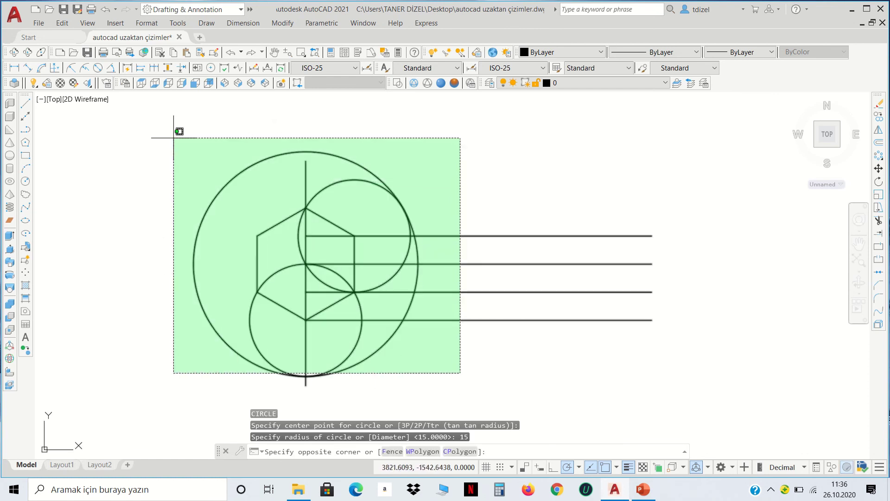
left_click(178, 136)
left_click(879, 220)
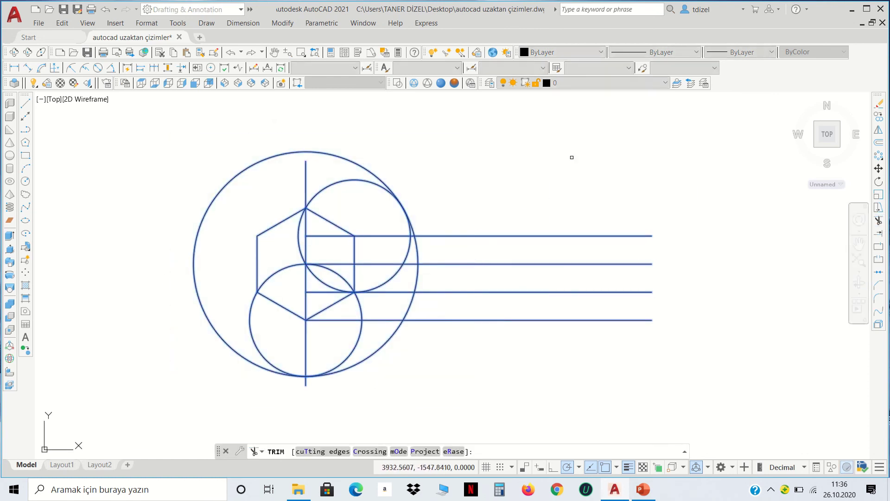
left_click(357, 160)
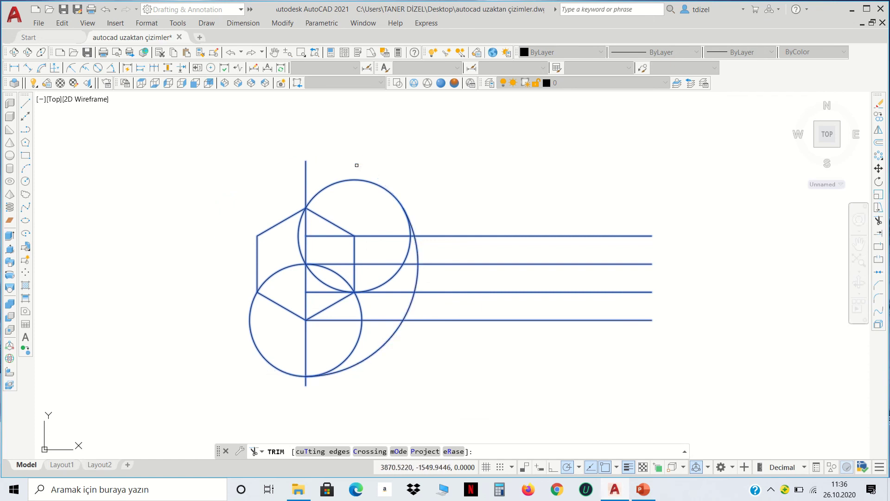
left_click_drag(260, 245, 259, 253)
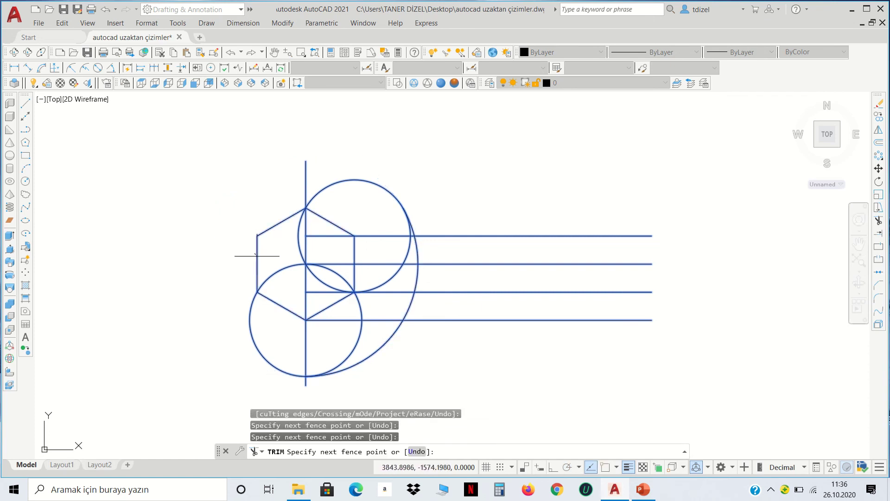
left_click(259, 256)
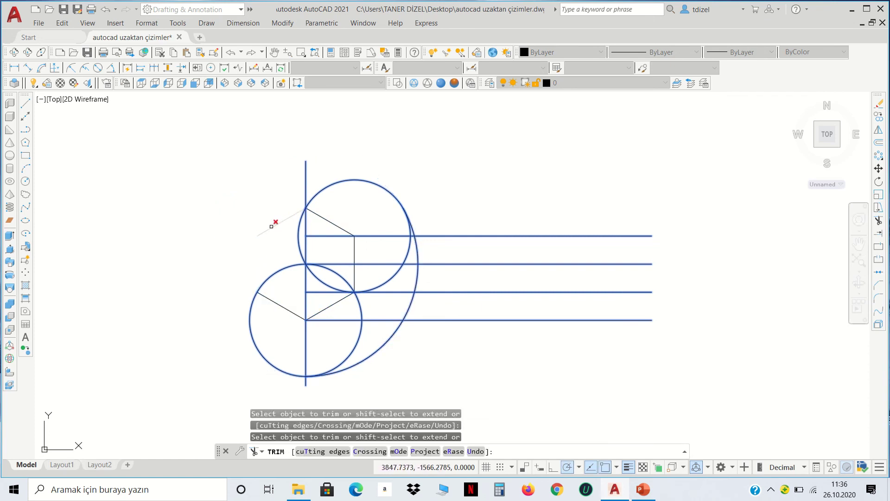
left_click(274, 272)
Trim the remaining circle arcs around and inside the jaw opening
scroll(319, 268, "up", 2)
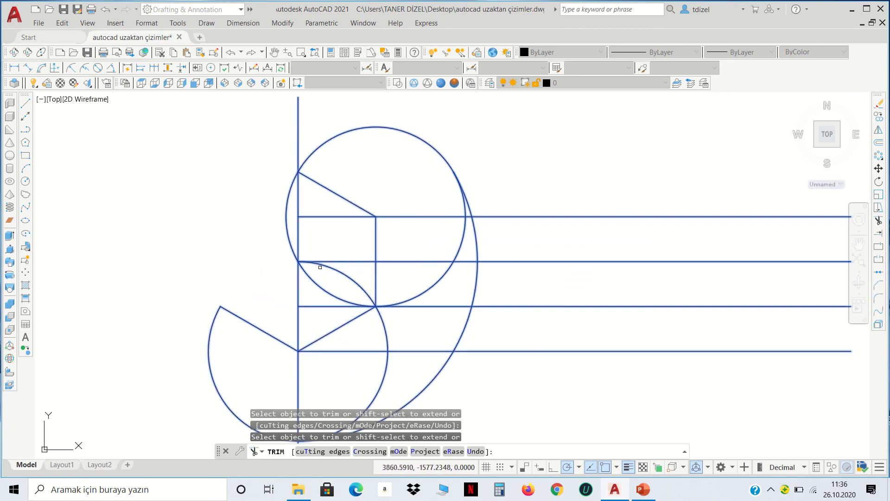
left_click(336, 267)
left_click(382, 310)
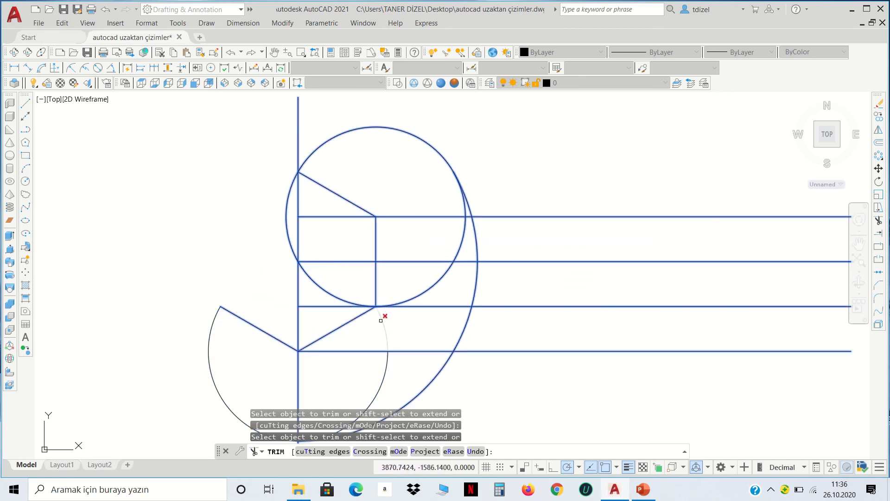
left_click(388, 363)
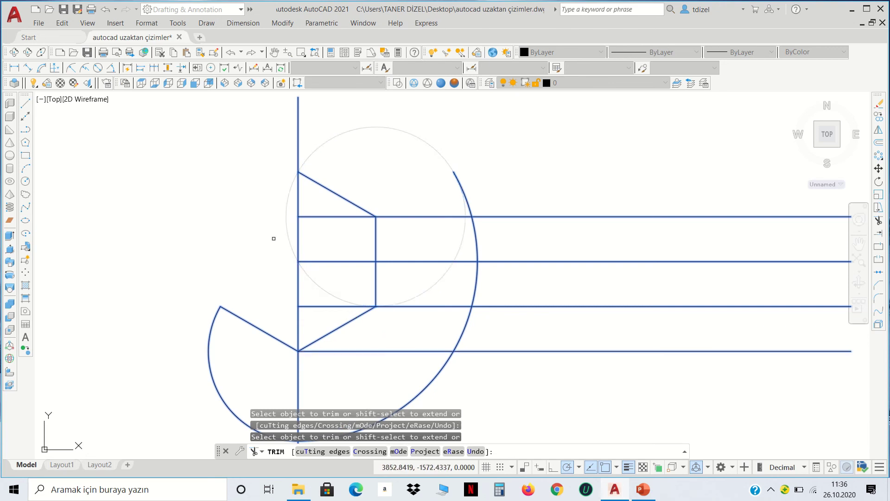
left_click(285, 216)
left_click(311, 276)
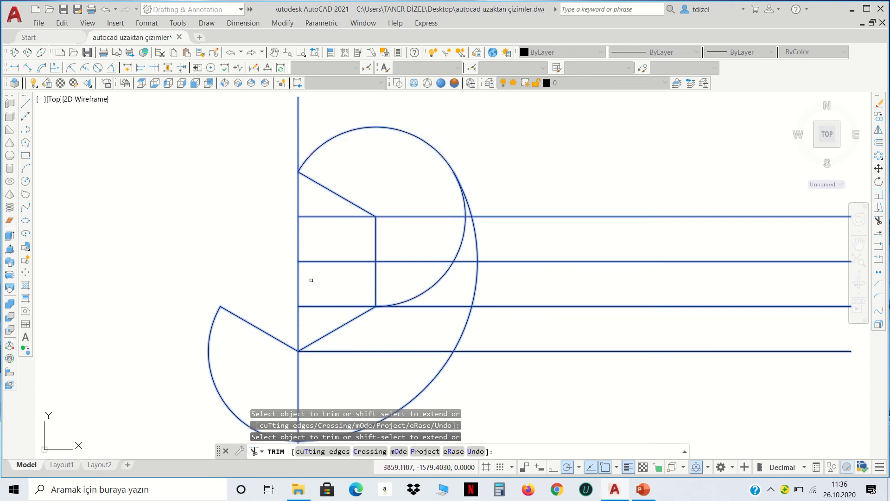
left_click(419, 298)
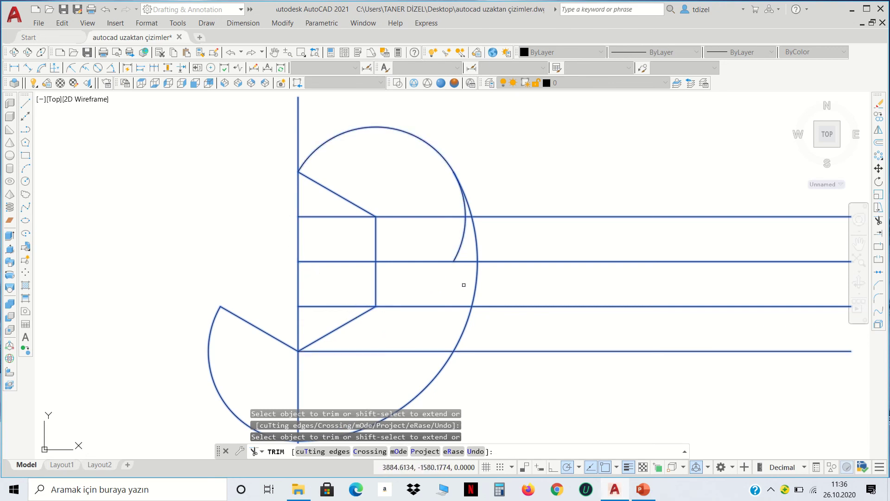
left_click(465, 245)
left_click(462, 214)
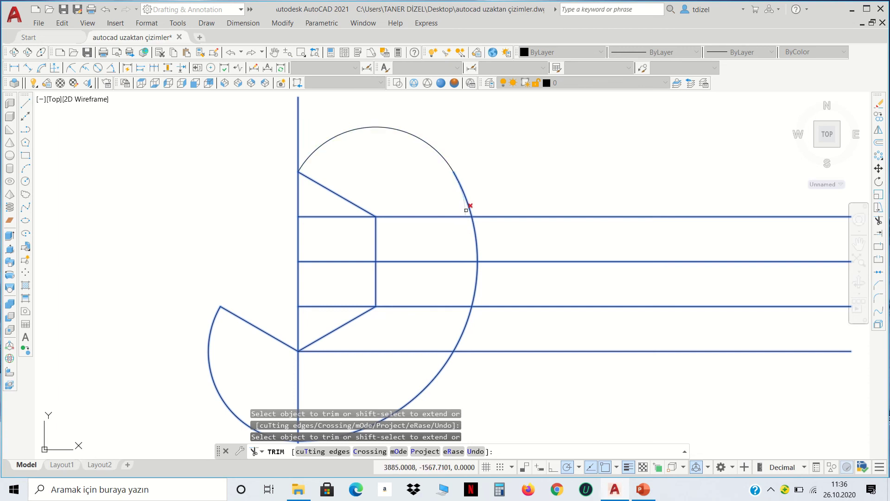
scroll(479, 149, "down", 5)
scroll(541, 134, "up", 3)
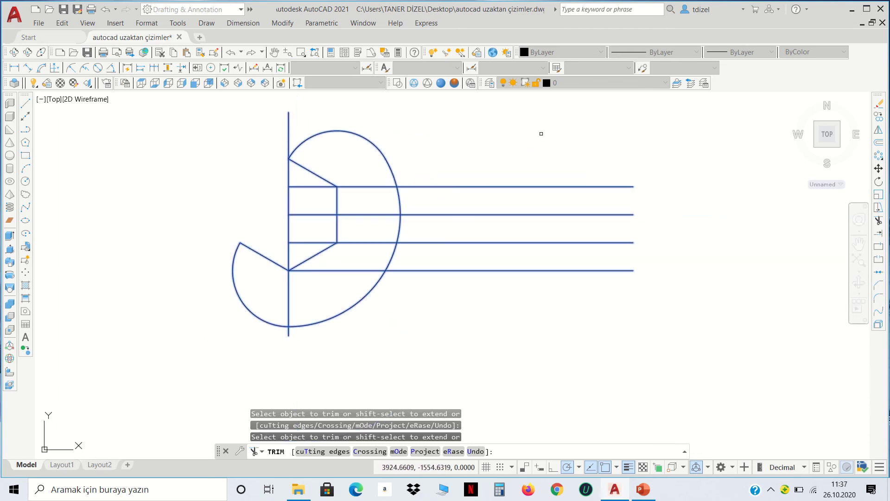
Extend both middle horizontal lines 25 units to the left by their grips
key("Escape")
left_click(496, 248)
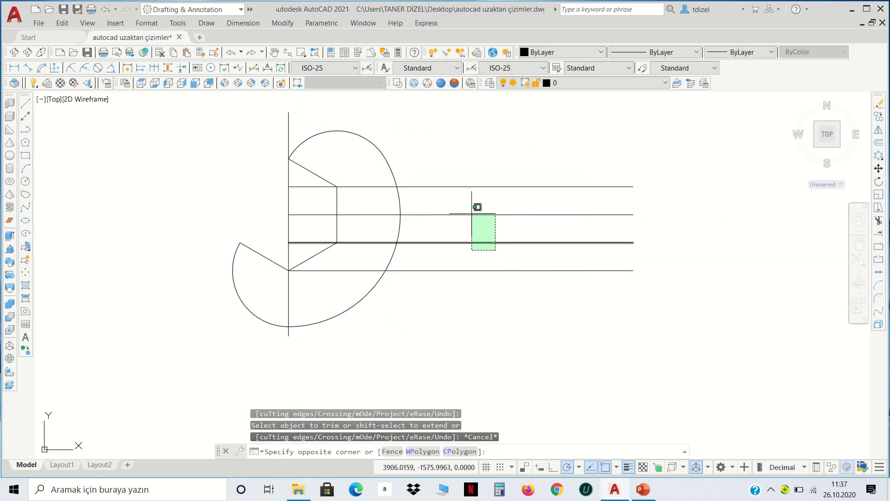
left_click(374, 209)
left_click(288, 214)
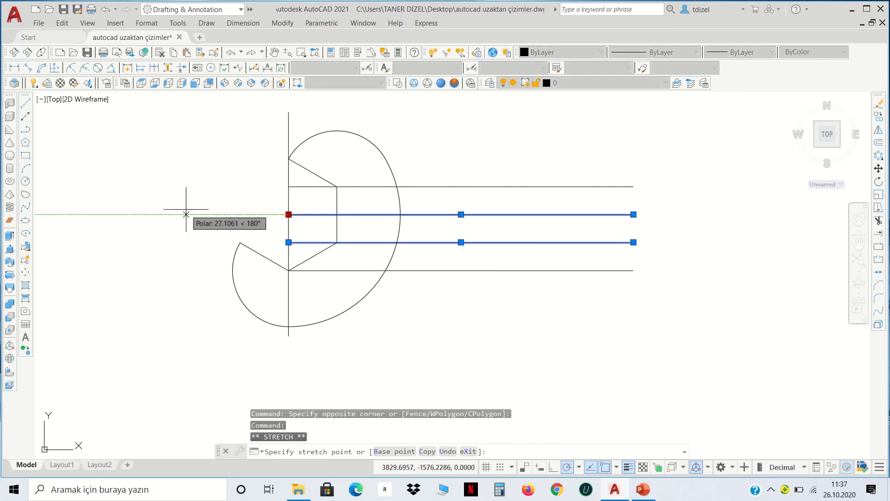
type("25")
key("Return")
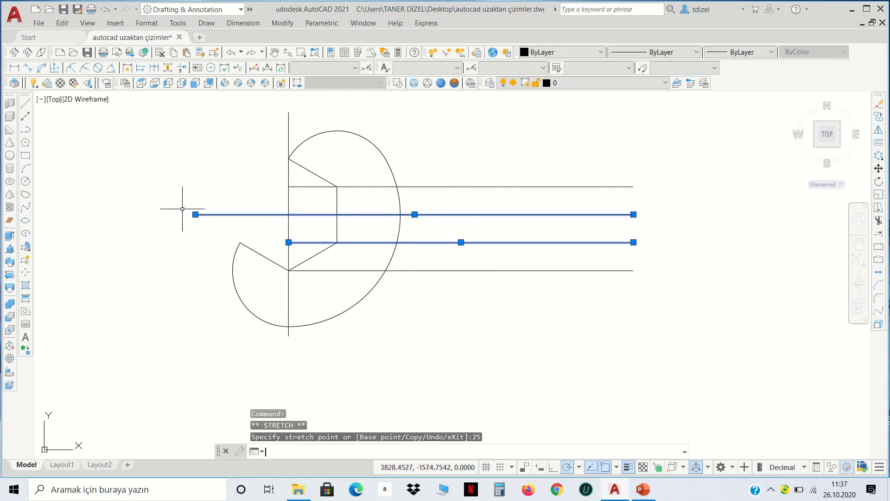
left_click(288, 243)
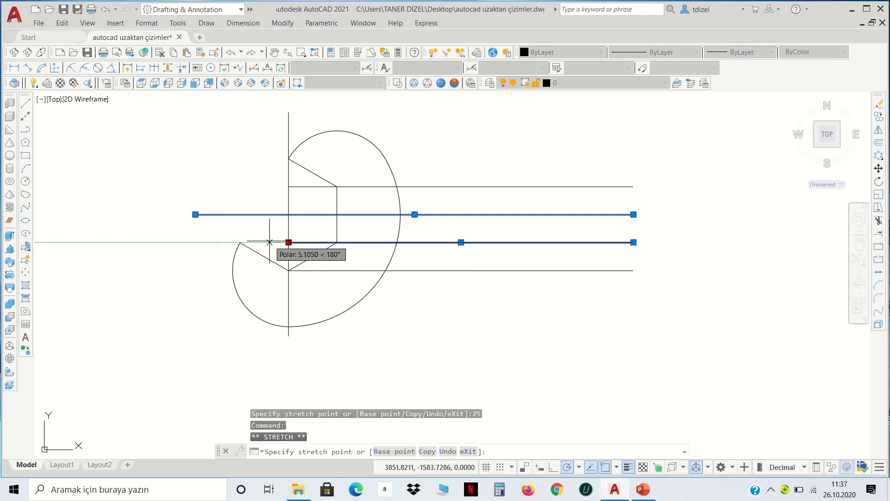
type("25")
key("Return")
key("Escape")
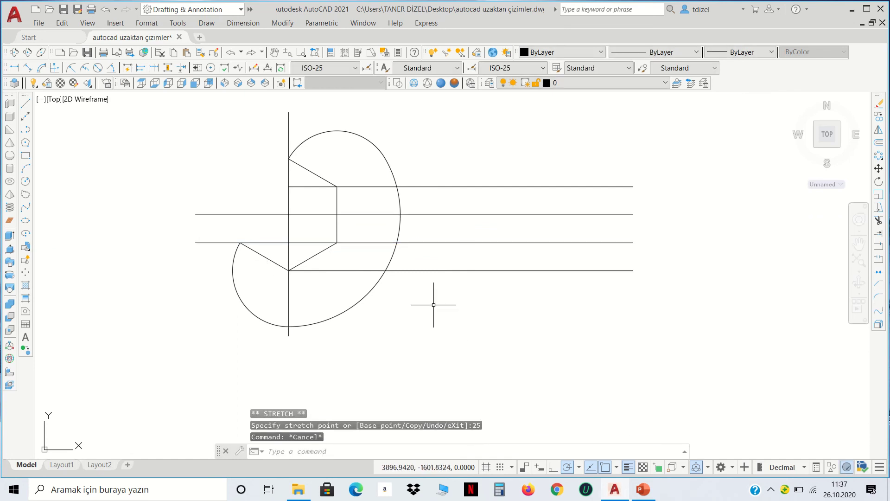
Select and inspect the large outer arc of the wrench head
scroll(375, 141, "up", 2)
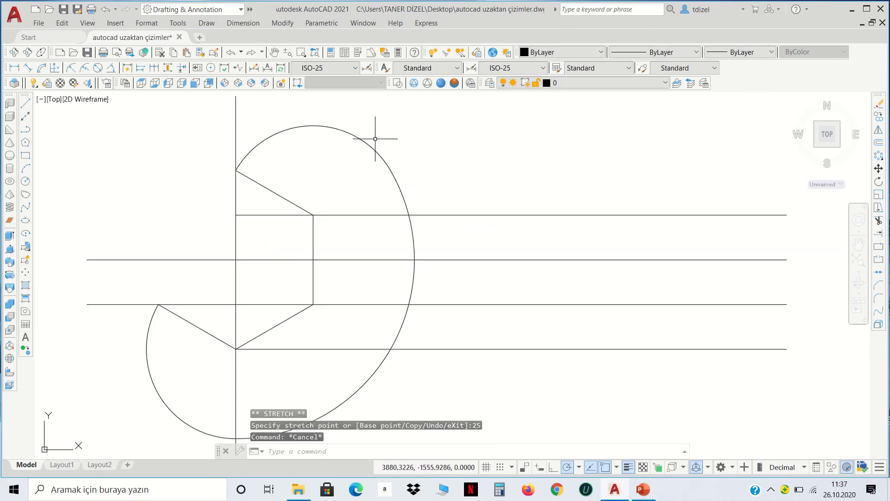
left_click(373, 145)
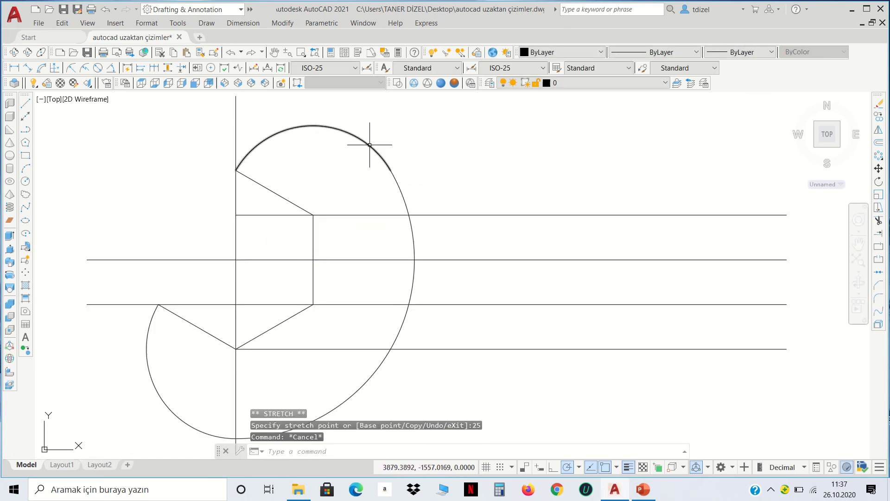
left_click(402, 189)
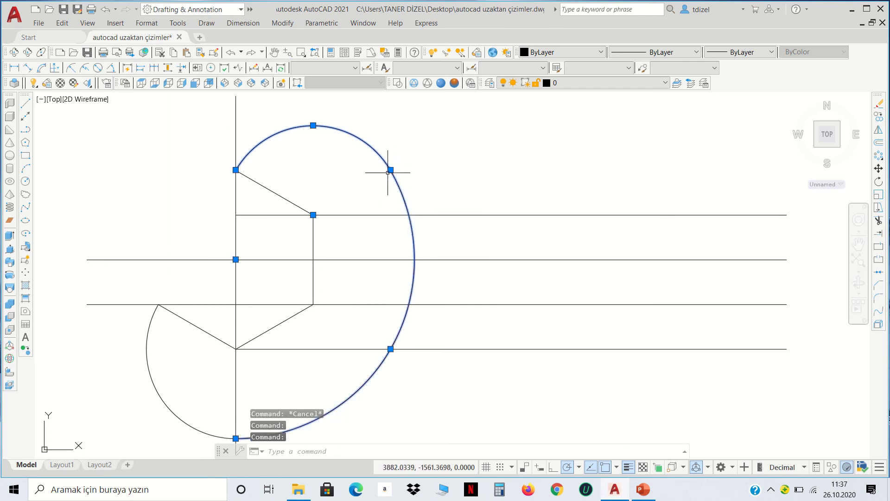
key("Escape")
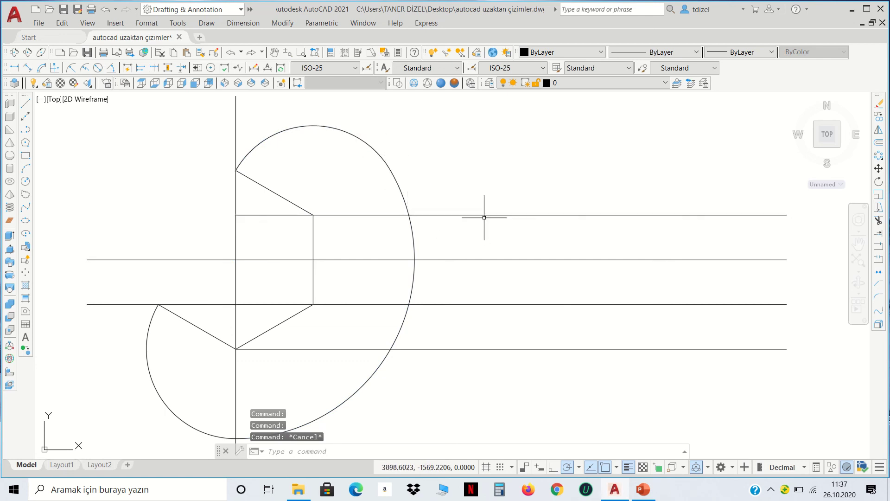
left_click(411, 177)
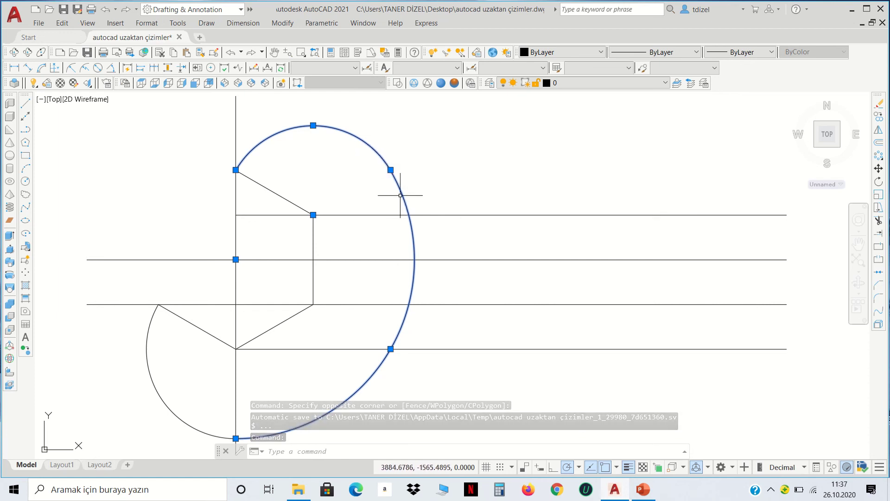
key("Escape")
key("Escape")
key("Escape")
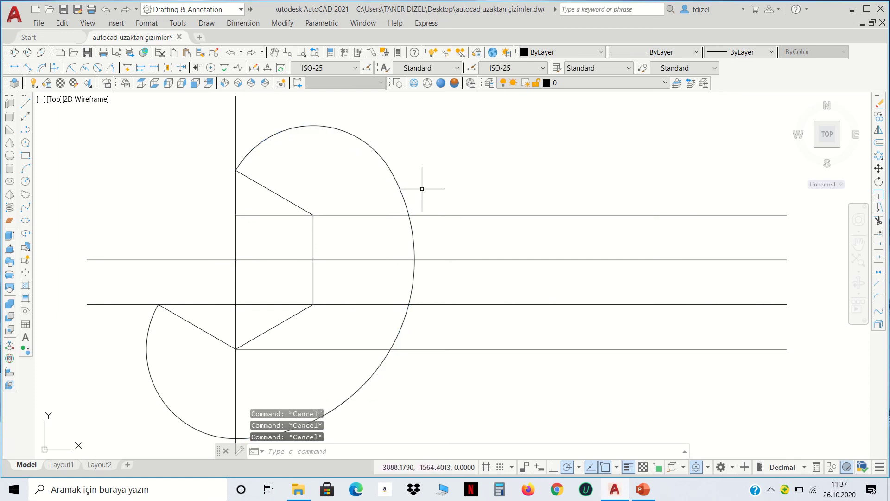
left_click(237, 23)
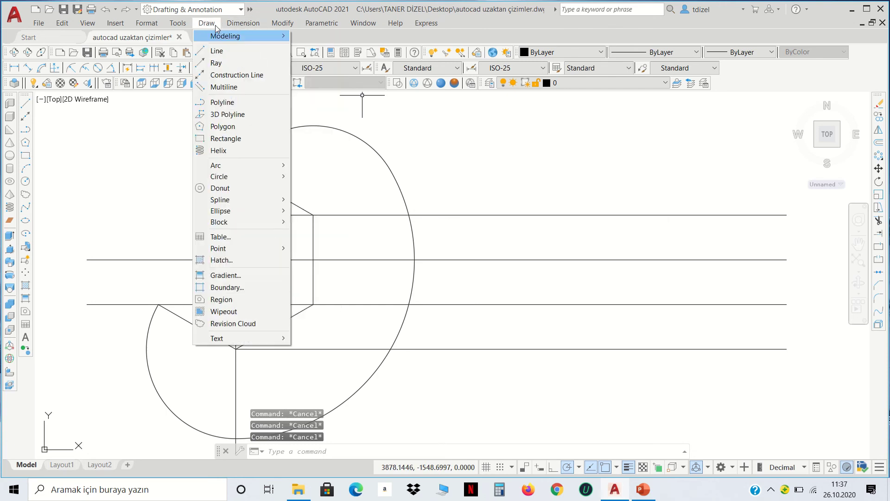
Draw a radius-30 circle tangent to the head circle and the top shank line
left_click(215, 25)
mouse_move(219, 177)
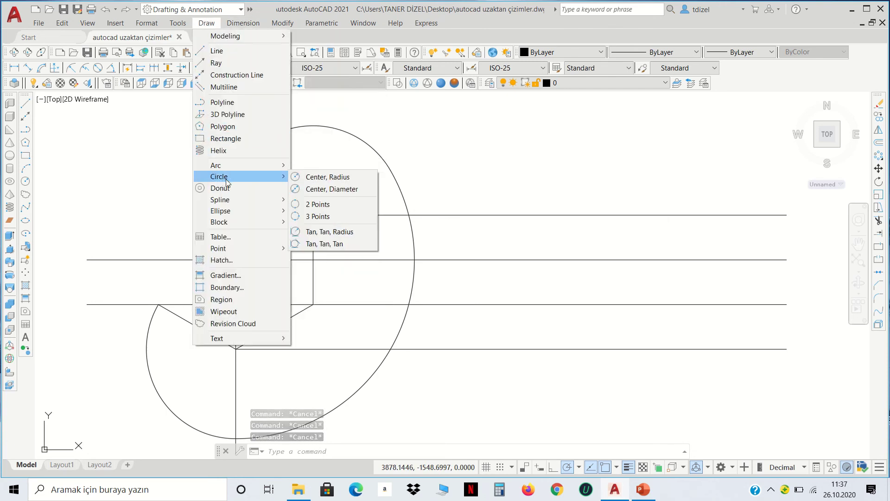
left_click(545, 148)
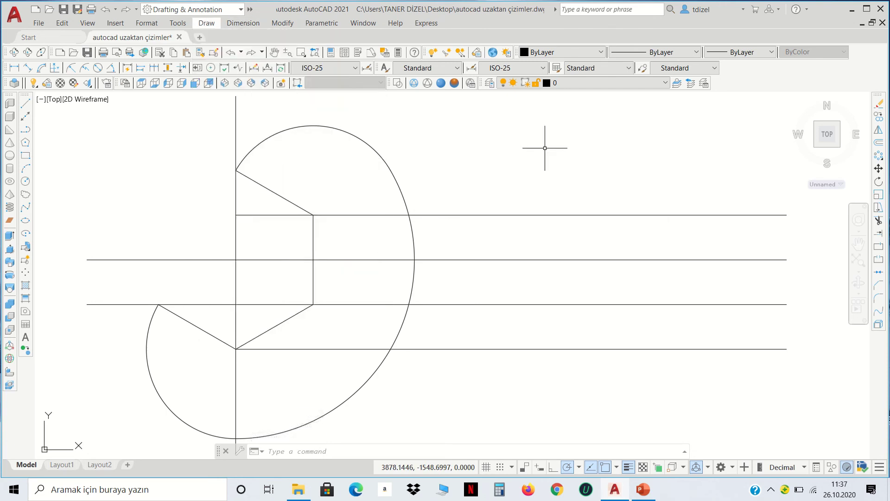
left_click(356, 453)
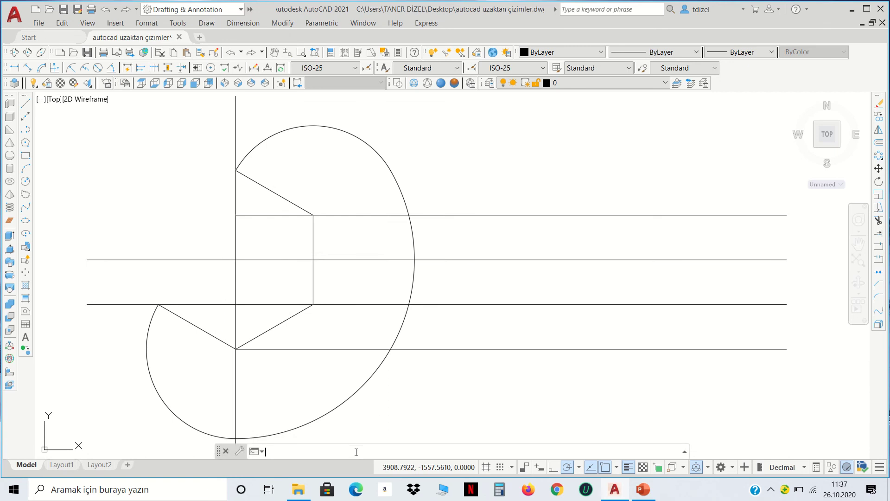
type("c")
key("Return")
type("t")
key("Return")
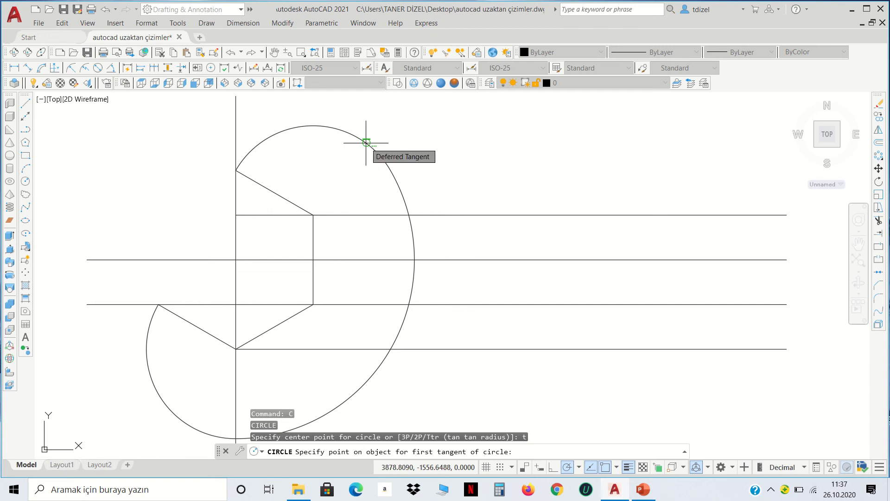
left_click(366, 143)
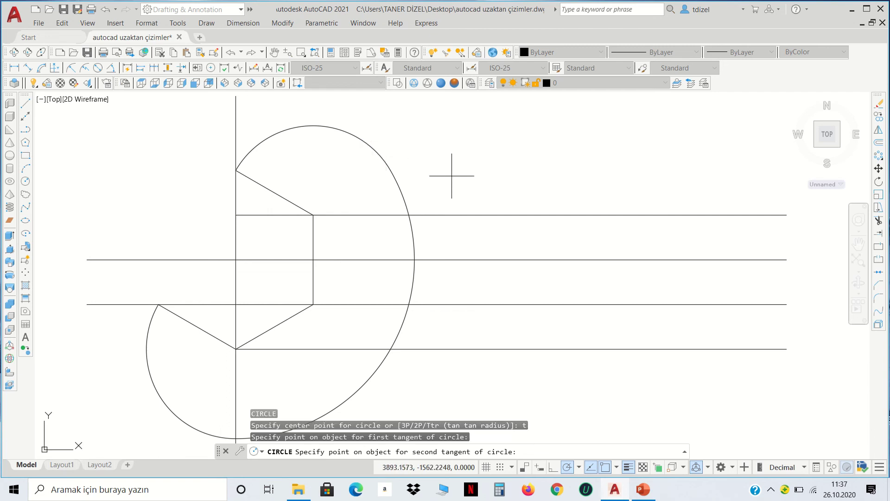
left_click(488, 215)
type("30")
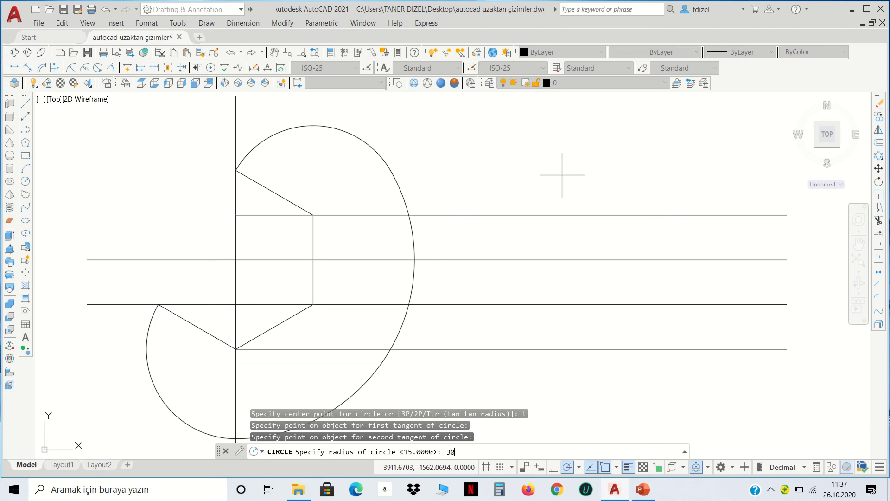
key("Return")
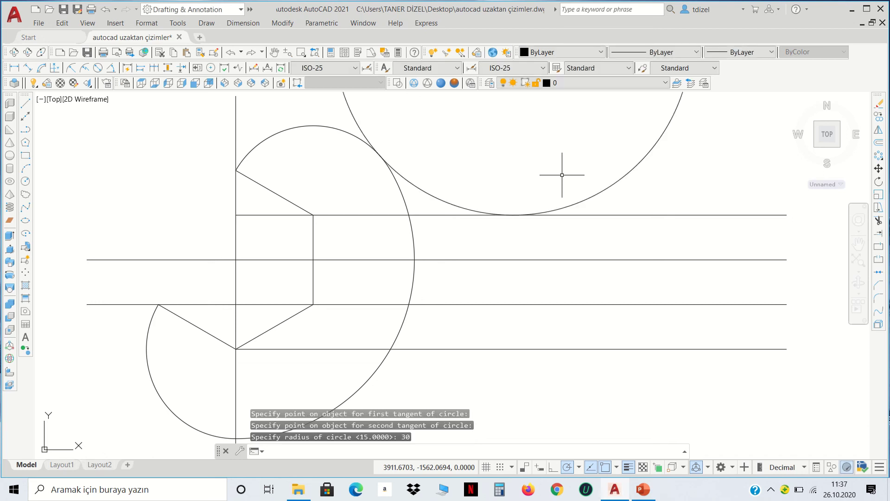
Draw a second radius-30 circle tangent to the head circle and the bottom shank line
scroll(556, 186, "down", 2)
scroll(556, 204, "down", 2)
middle_click_drag(554, 213, 508, 261)
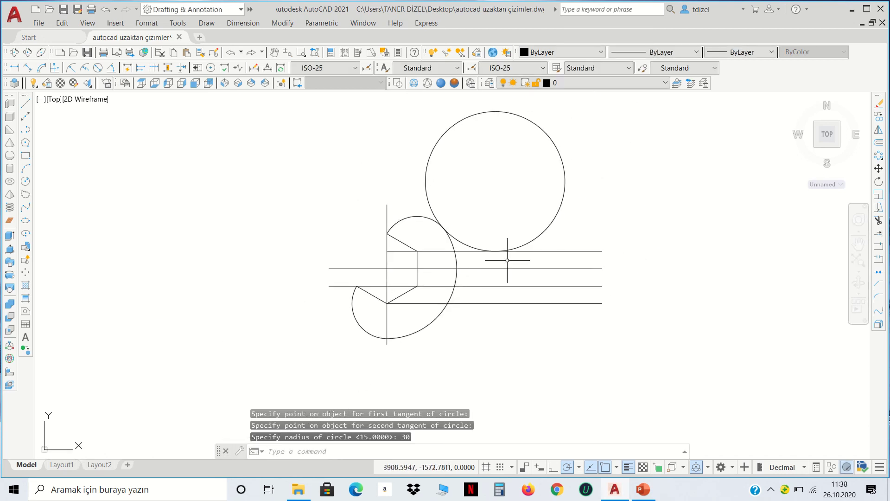
scroll(507, 260, "up", 2)
type("c")
key("Return")
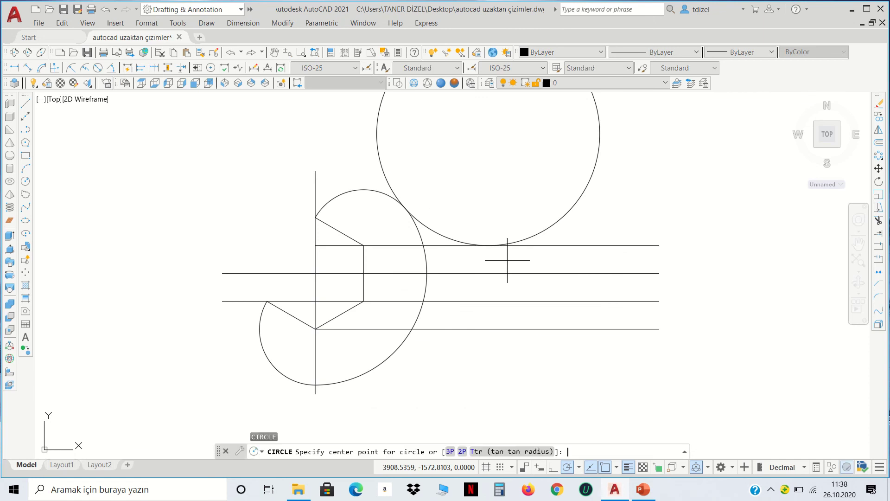
type("t")
key("Return")
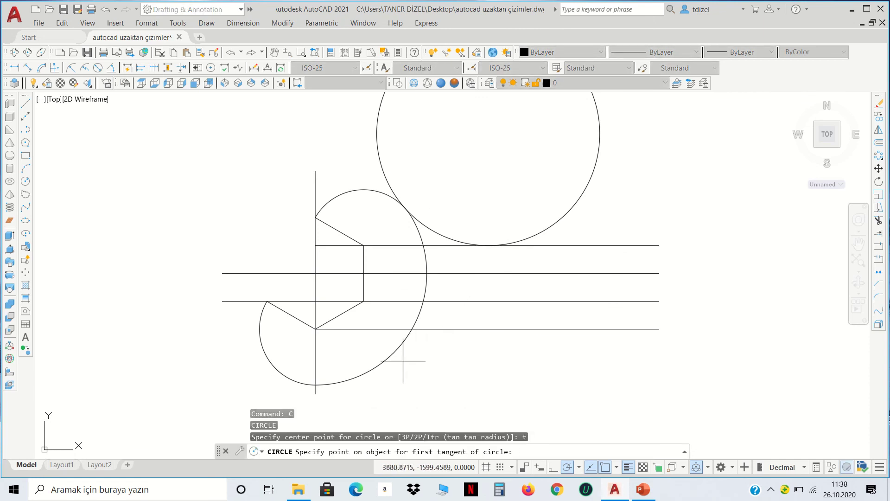
left_click(385, 361)
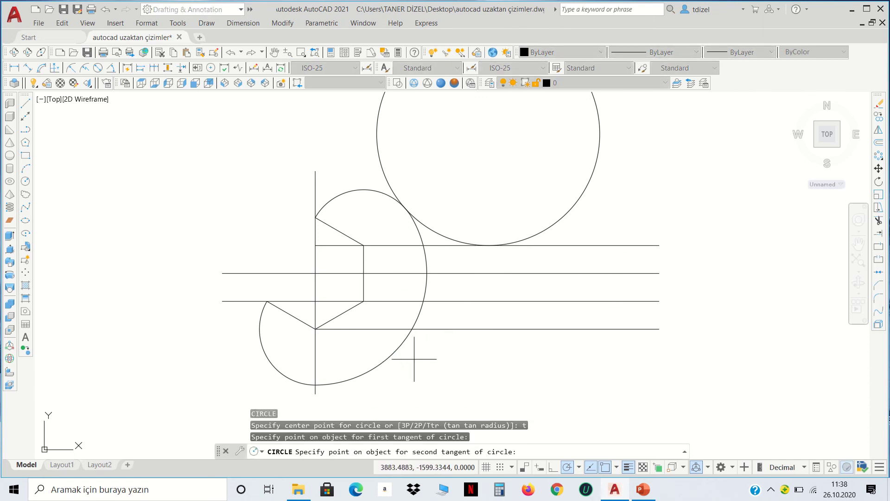
left_click(459, 329)
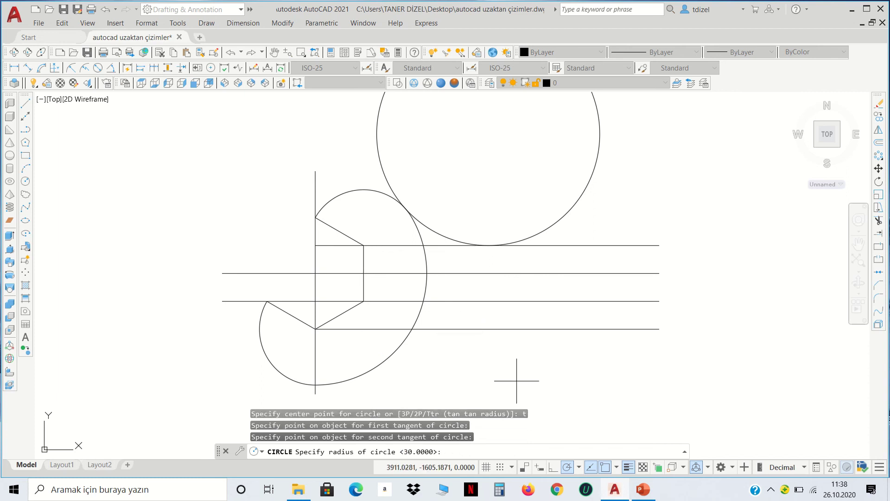
type("30")
key("Return")
scroll(517, 380, "down", 5)
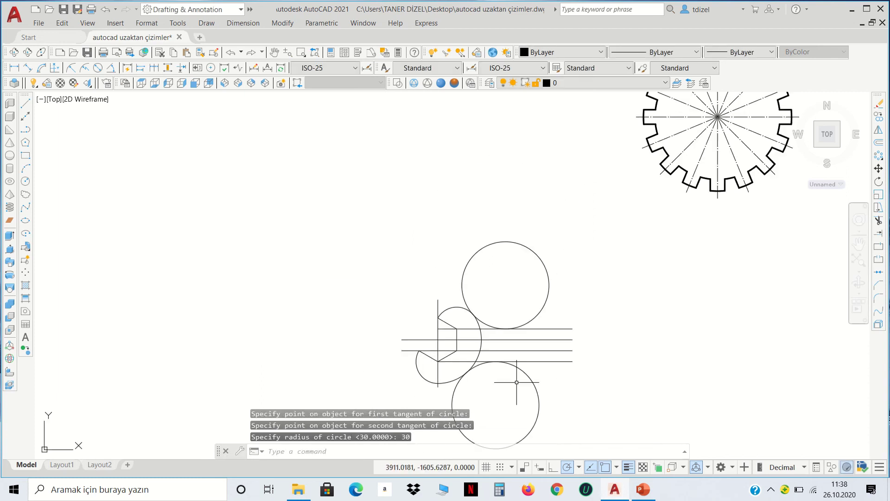
Select all wrench geometry and fence-trim both radius-30 tangent circles
middle_click_drag(501, 368, 461, 318)
left_click(464, 326)
left_click(359, 225)
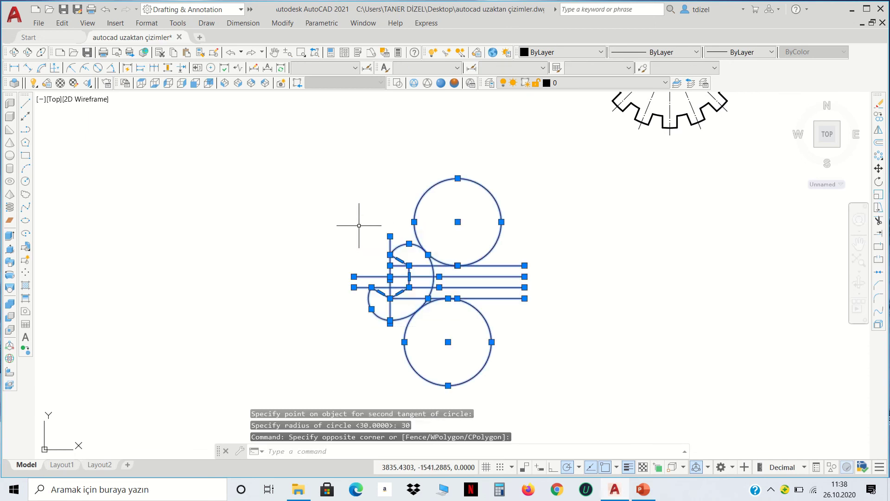
left_click(879, 221)
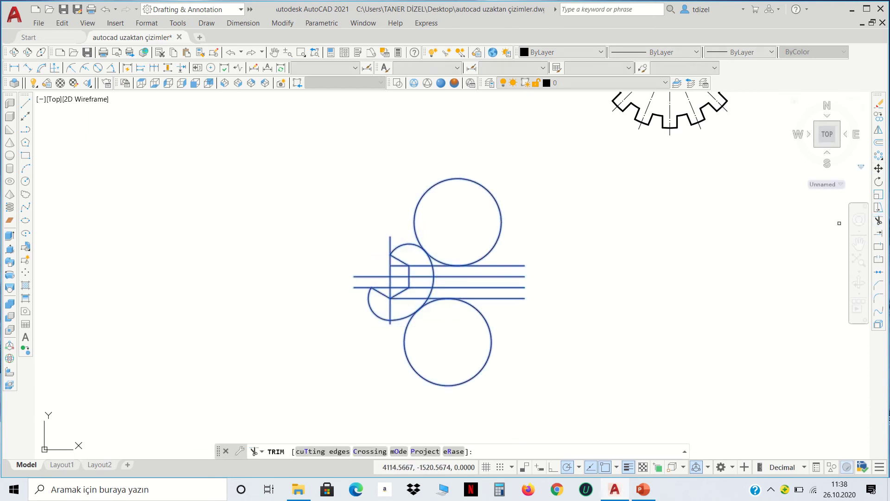
left_click(530, 235)
key("Return")
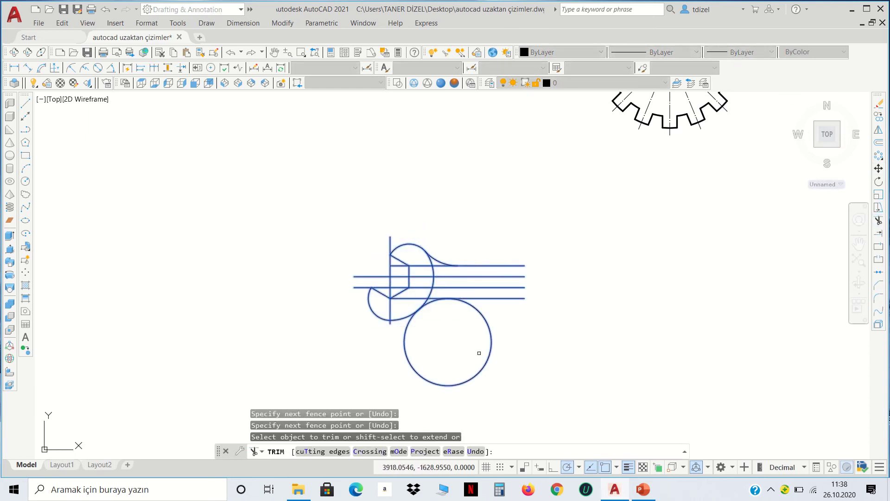
left_click(480, 356)
key("Return")
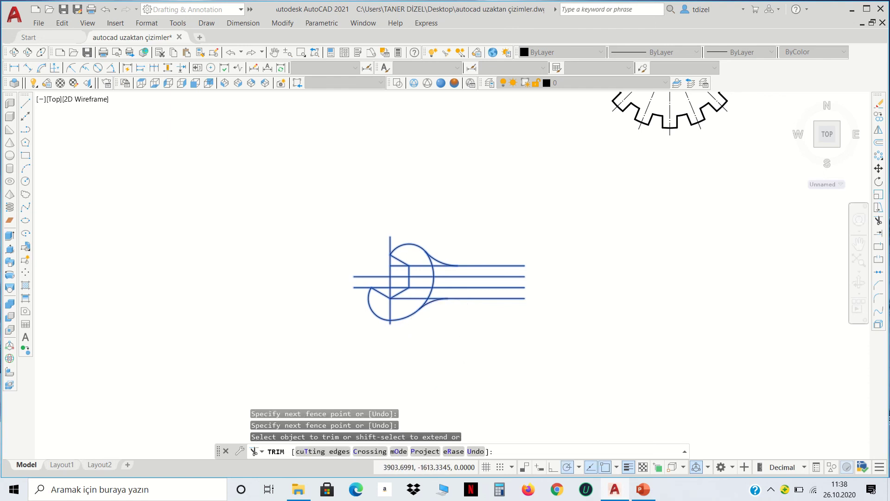
Trim the stray shank line pieces inside the head and around the necks
scroll(434, 299, "up", 4)
scroll(434, 299, "up", 4)
scroll(434, 299, "down", 2)
mouse_move(436, 302)
middle_mouse_down()
mouse_move(463, 345)
mouse_move(432, 347)
middle_mouse_up()
left_click(305, 298)
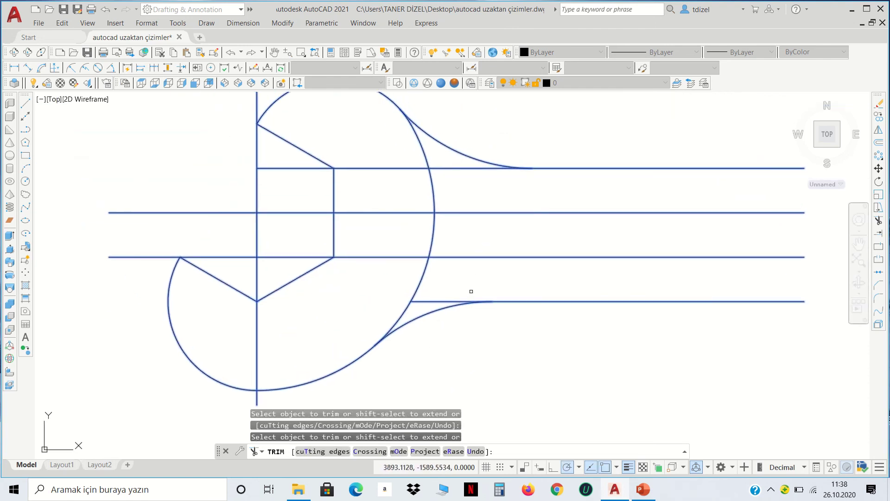
left_click(442, 299)
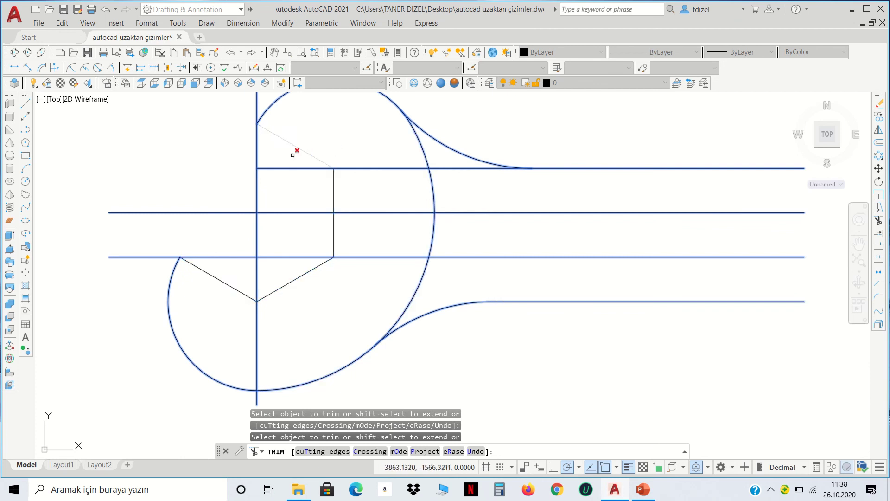
left_click_drag(294, 169, 318, 179)
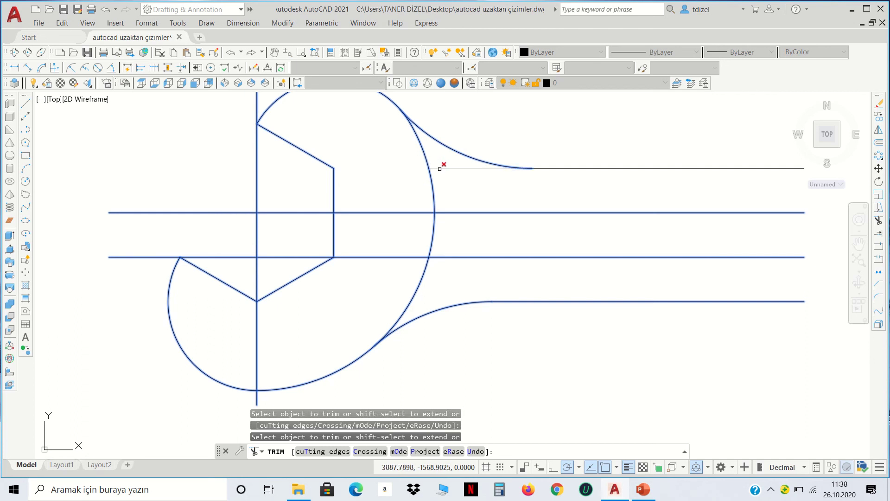
scroll(491, 221, "down", 4)
middle_click_drag(538, 286, 394, 286)
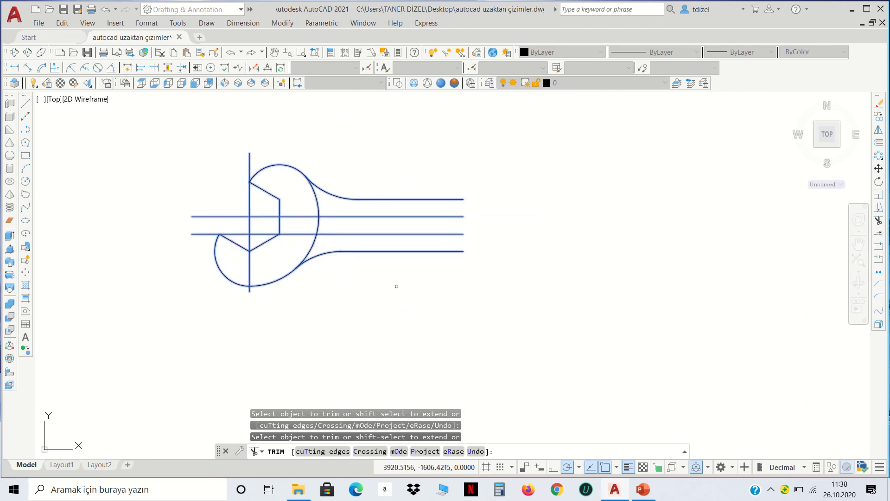
key("Return")
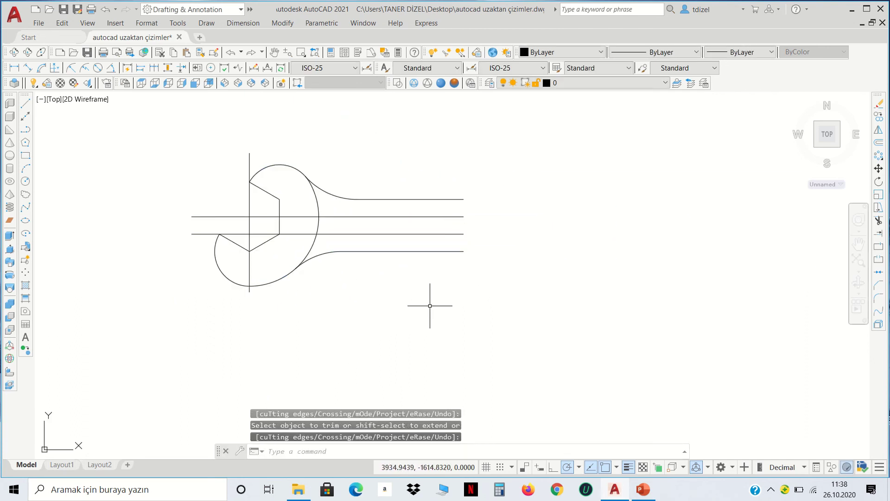
Set the whole wrench outline to a 0.30 mm lineweight
left_click(472, 317)
left_click(171, 116)
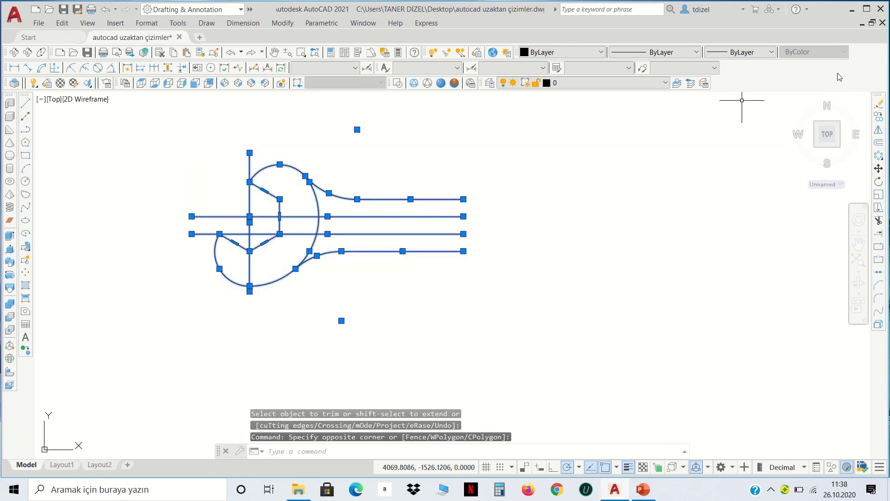
left_click(772, 53)
left_click(742, 71)
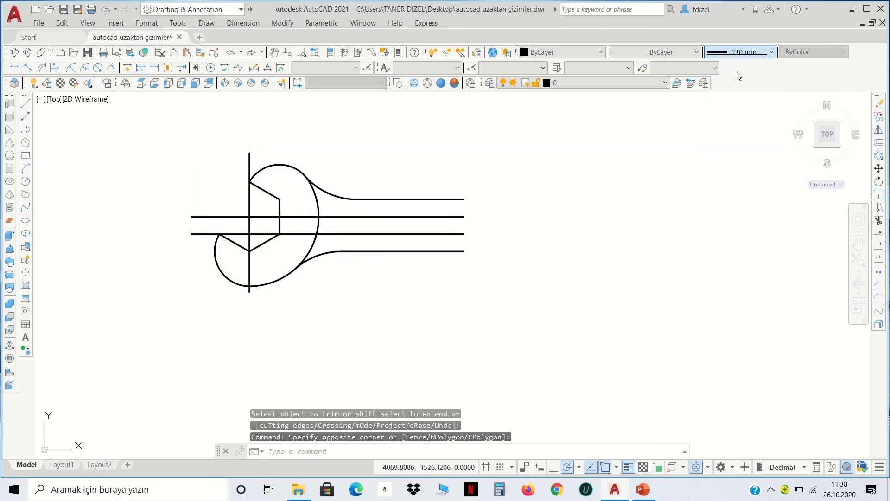
key("Escape")
Make the vertical and middle horizontal lines ByLayer-weight ACAD_ISO04W100 dash-dot centre lines
left_click(261, 240)
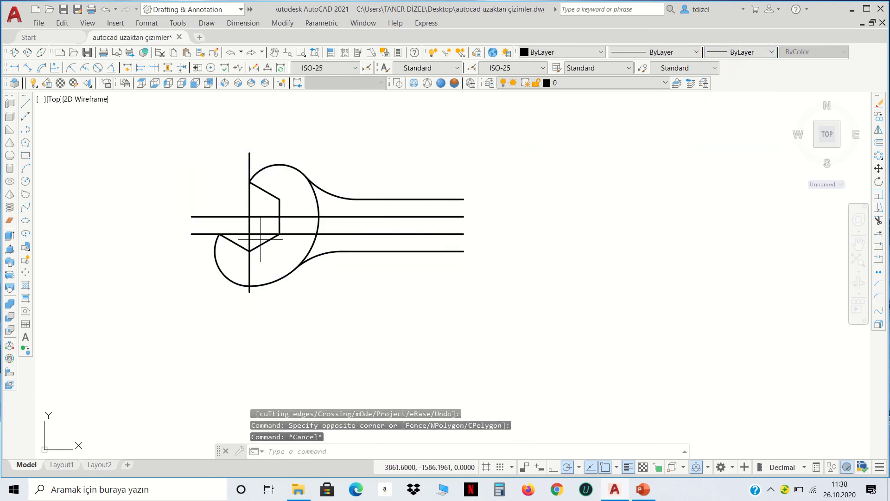
left_click(249, 198)
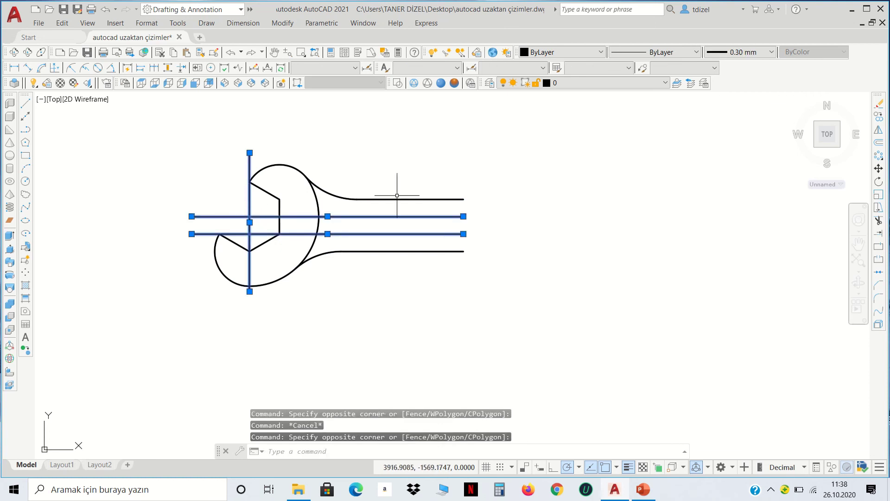
left_click(740, 55)
left_click(738, 64)
left_click(668, 52)
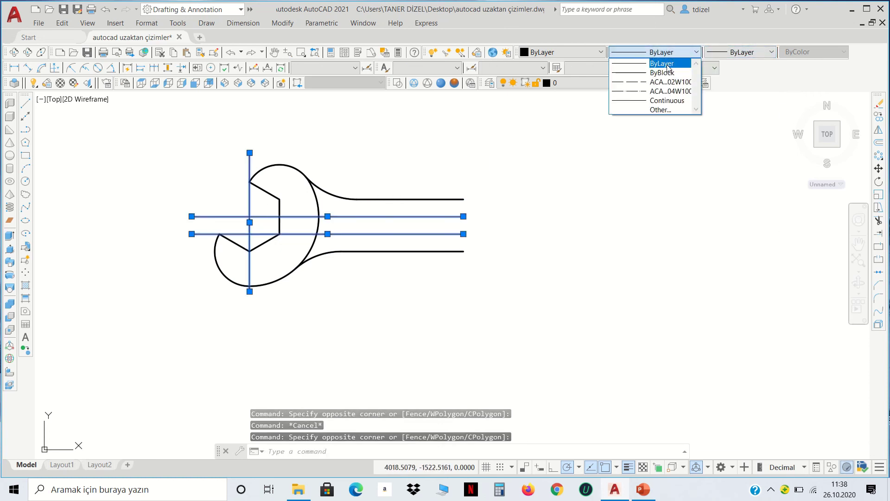
left_click(670, 91)
key("Escape")
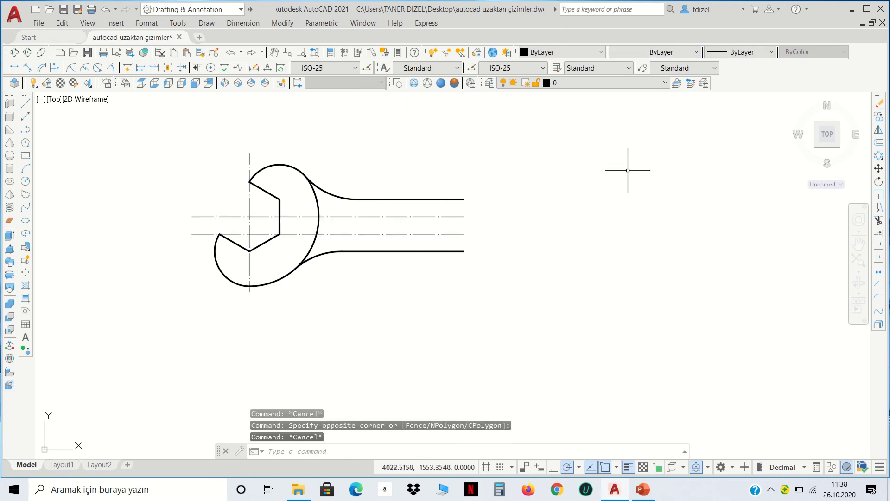
left_click(499, 316)
left_click(204, 134)
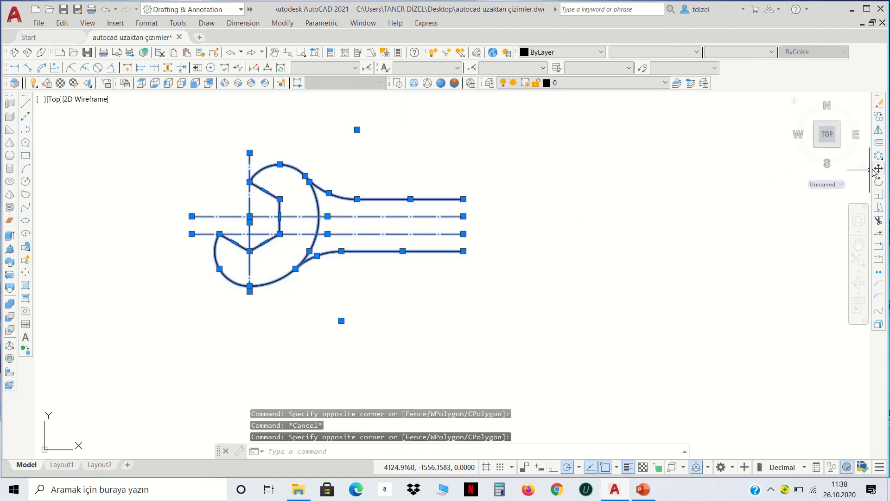
Mirror the half-wrench about a vertical line at the handle end, keeping the original
left_click(879, 131)
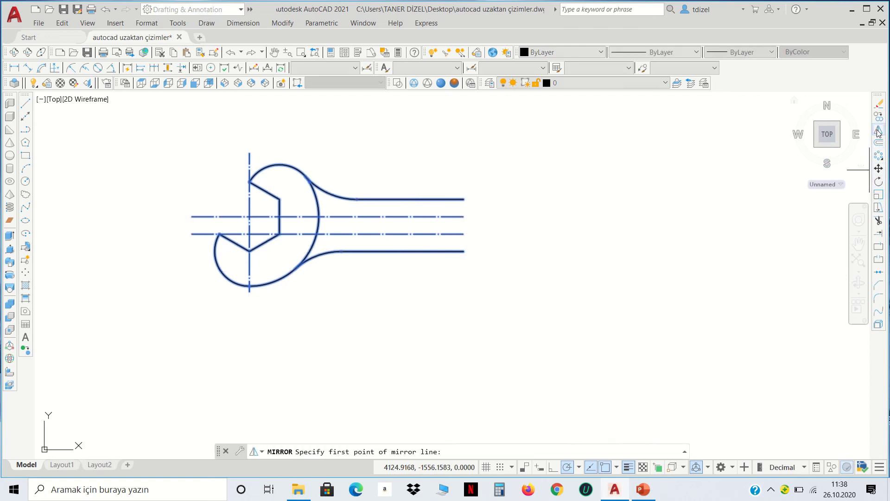
left_click(463, 199)
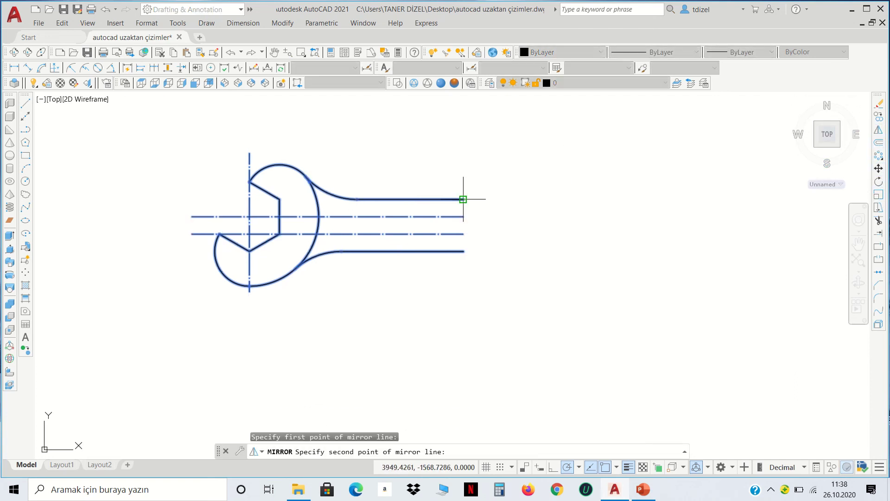
left_click(463, 251)
key("Return")
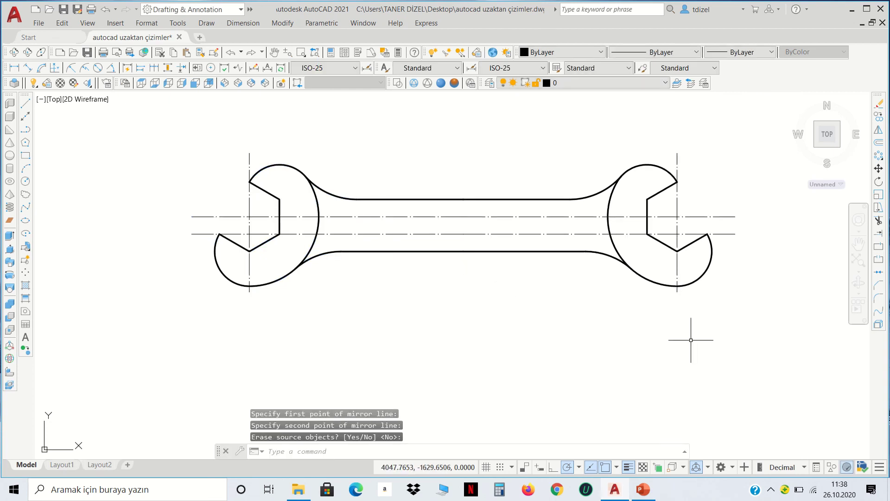
Crossing-select the new right half of the wrench and start moving it
left_click(732, 332)
left_click(578, 142)
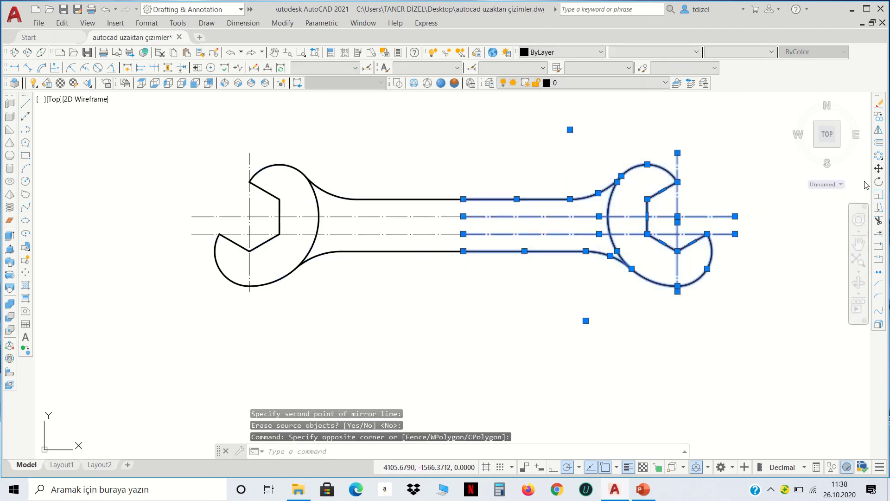
left_click(879, 169)
Move the right half down and away from the wrench
left_click(610, 234)
scroll(610, 233, "down", 3)
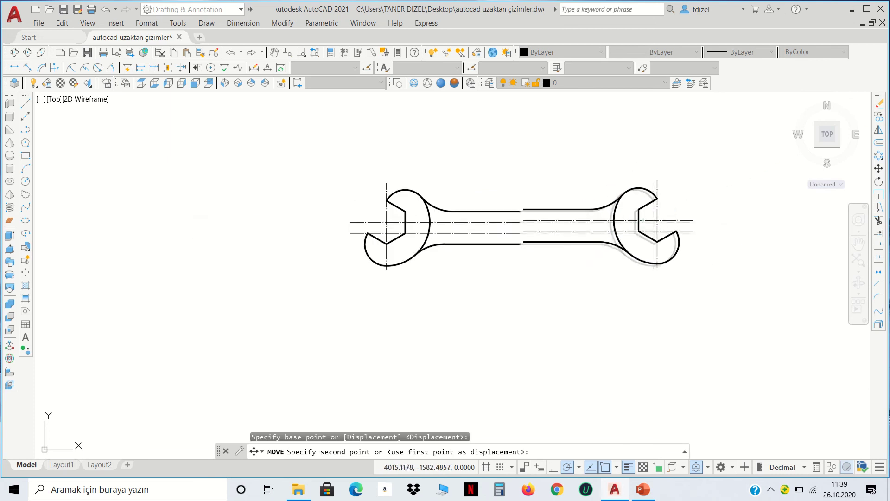
scroll(610, 233, "down", 3)
left_click(677, 301)
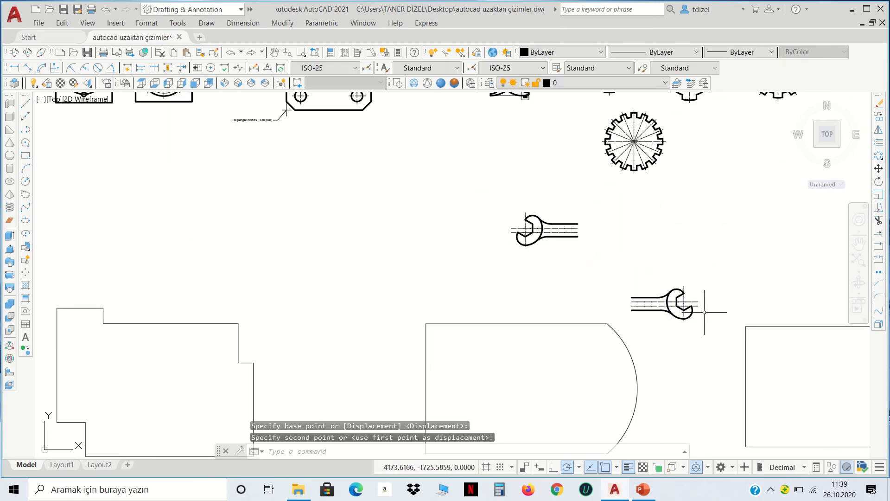
scroll(699, 312, "up", 5)
Flip the moved half with a horizontal mirror line through its tip, keeping the original
left_click(702, 330)
left_click(511, 242)
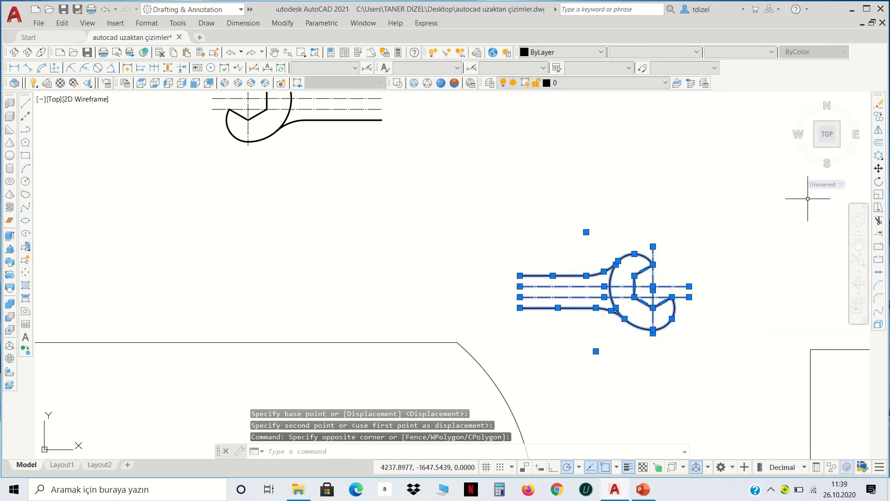
left_click(879, 131)
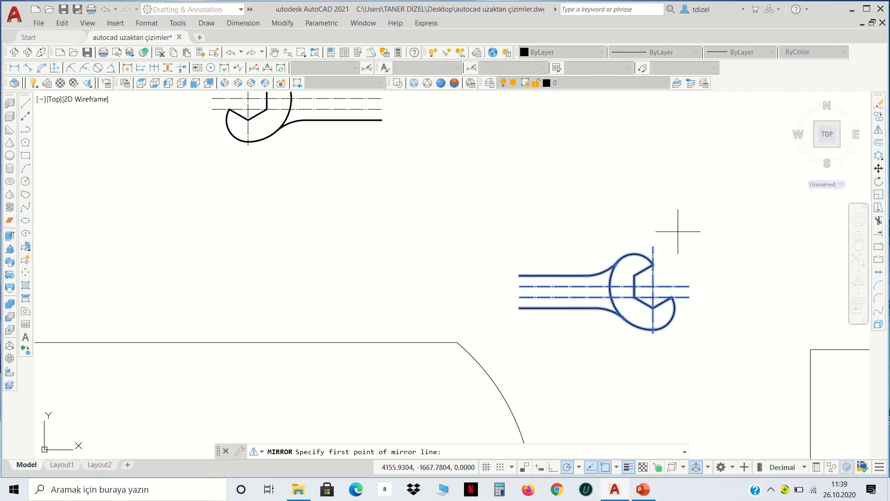
left_click(654, 247)
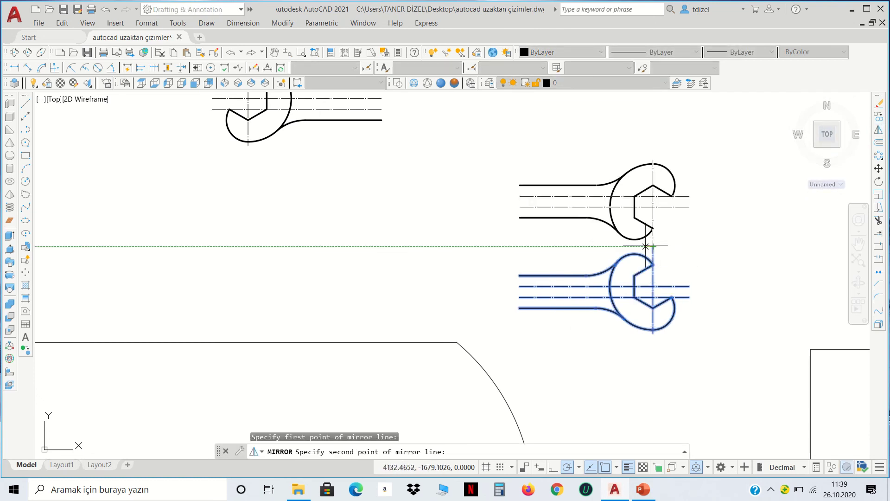
left_click(512, 246)
key("Return")
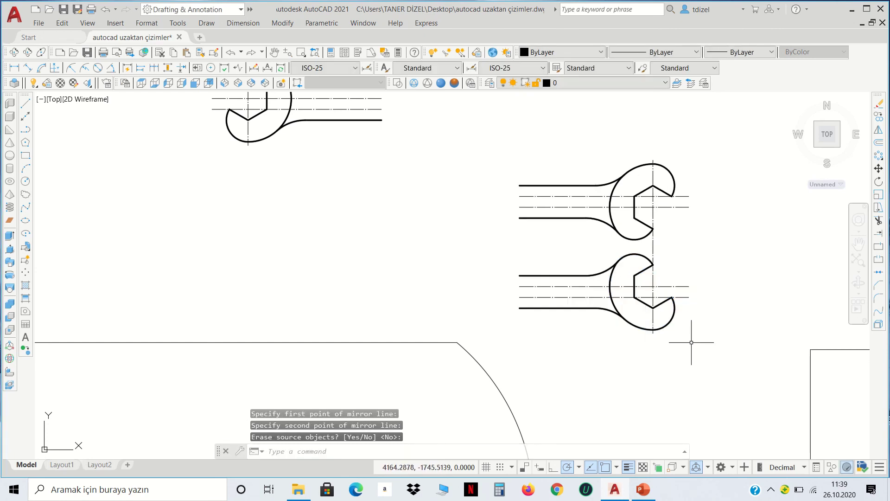
Erase the lower, unflipped copy of the half
left_click(692, 343)
left_click(536, 254)
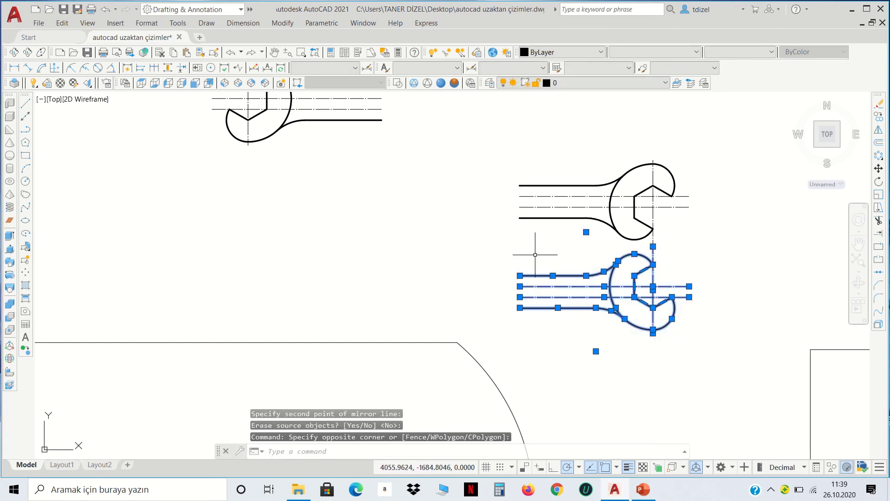
key("Delete")
Move the flipped half back so its left end joins the handle end
left_click(724, 271)
left_click(545, 151)
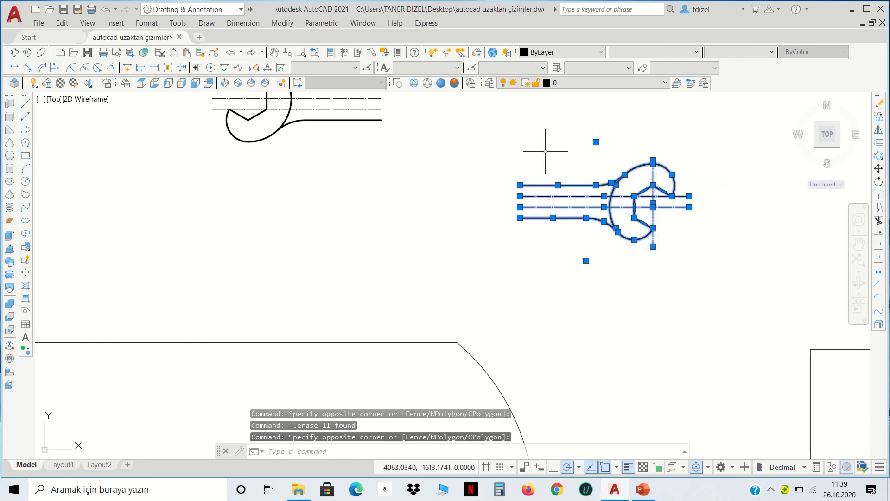
left_click(878, 170)
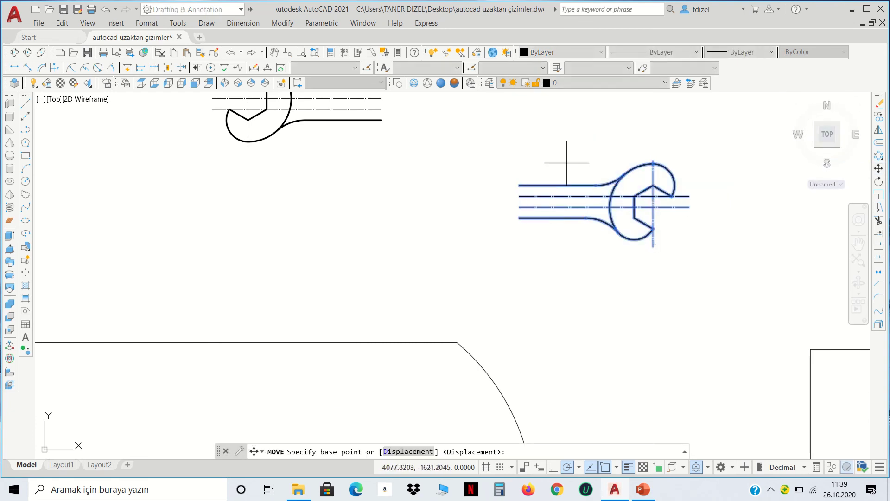
left_click(520, 186)
scroll(520, 186, "down", 2)
scroll(472, 130, "up", 3)
scroll(447, 149, "up", 2)
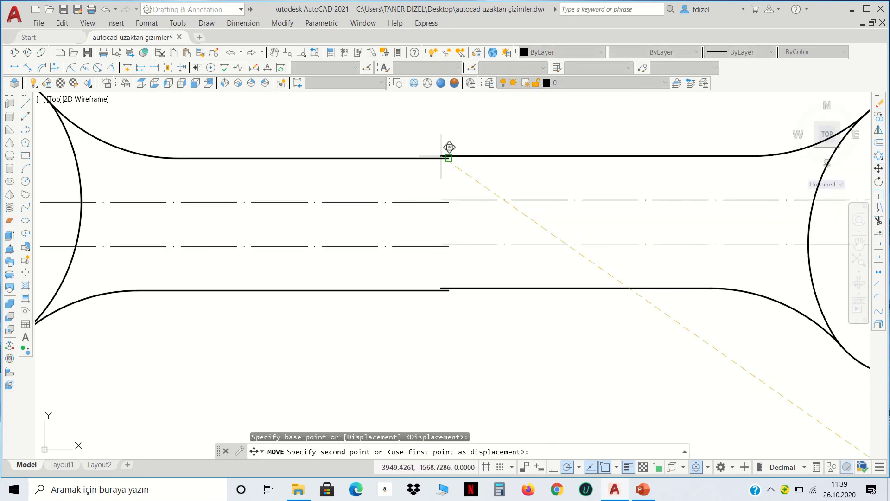
left_click(445, 159)
scroll(510, 195, "down", 3)
scroll(602, 233, "down", 1)
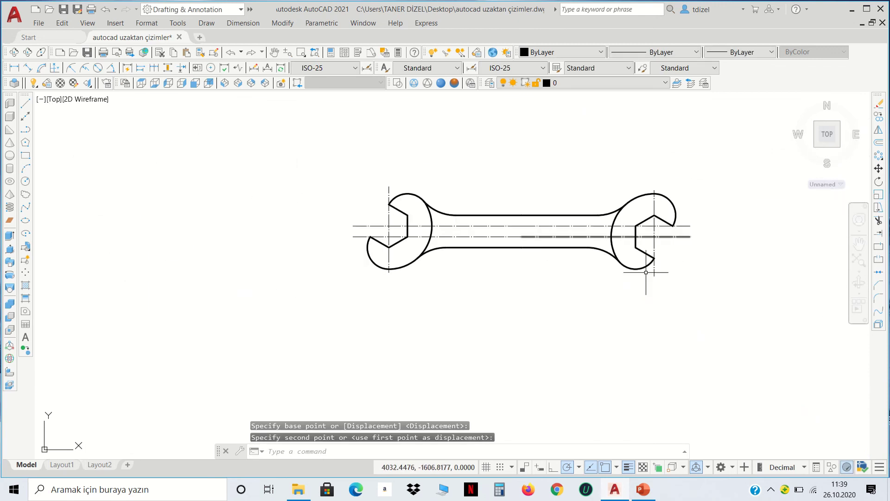
scroll(649, 274, "up", 1)
middle_click_drag(699, 257, 686, 270)
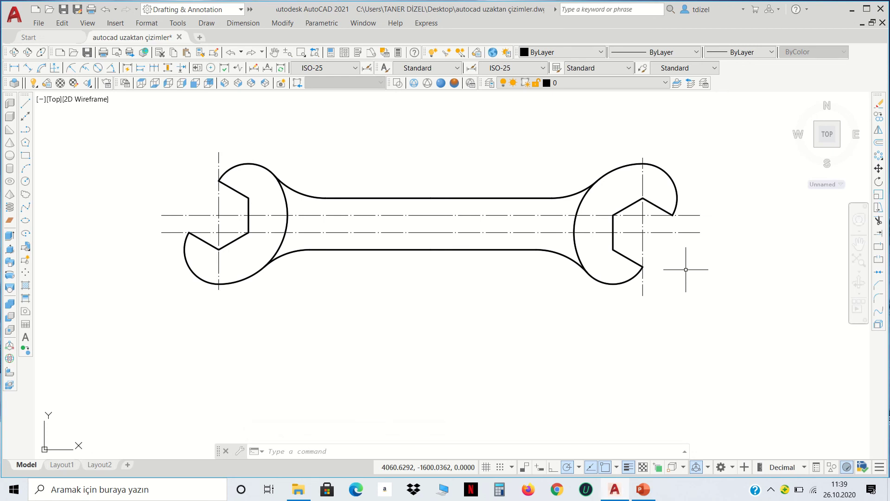
With polar tracking at 30°, draw a line at 150° from the left jaw's centre
scroll(176, 210, "up", 2)
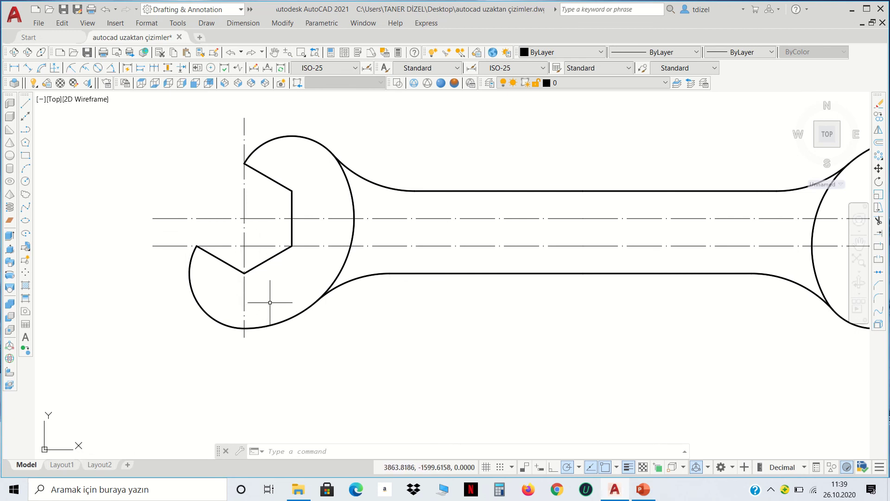
left_click(25, 103)
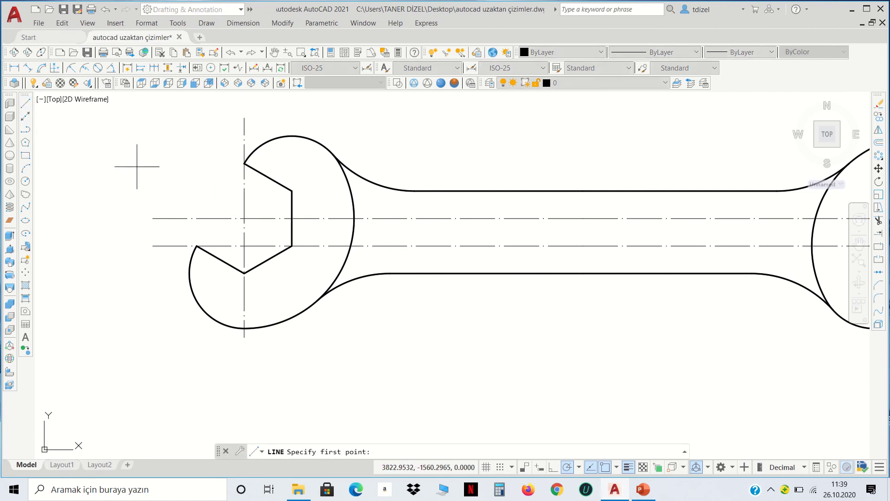
left_click(579, 467)
left_click(586, 366)
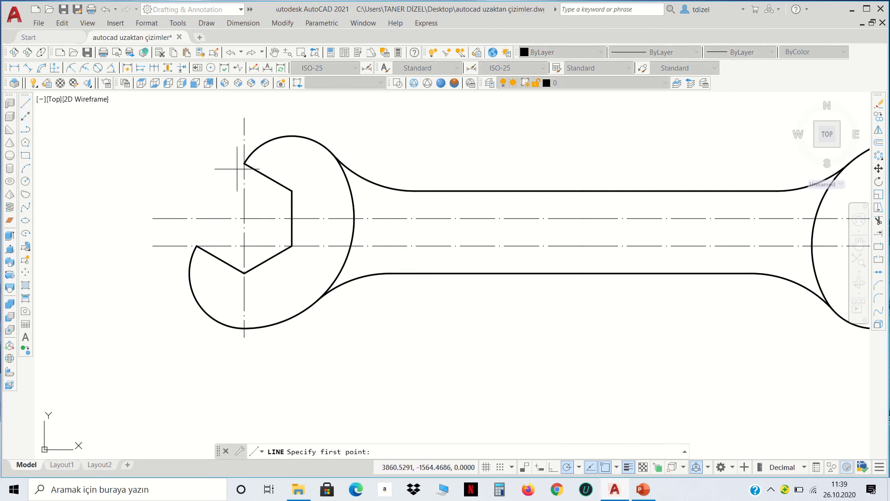
left_click(245, 218)
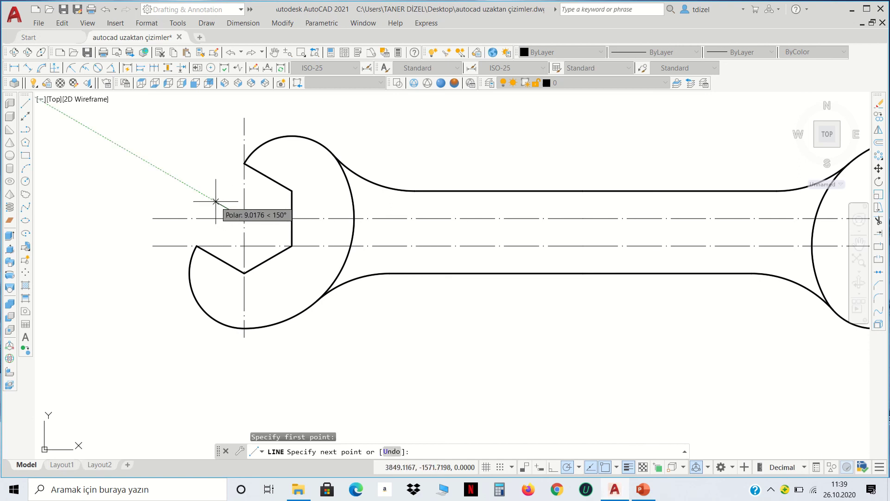
left_click(216, 201)
key("Return")
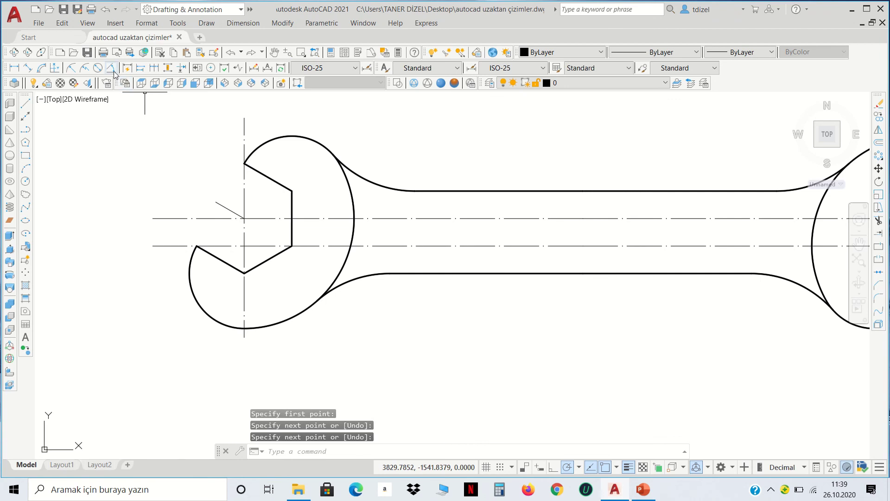
Dimension the 30° angle between the horizontal centre line and the slanted line
left_click(112, 70)
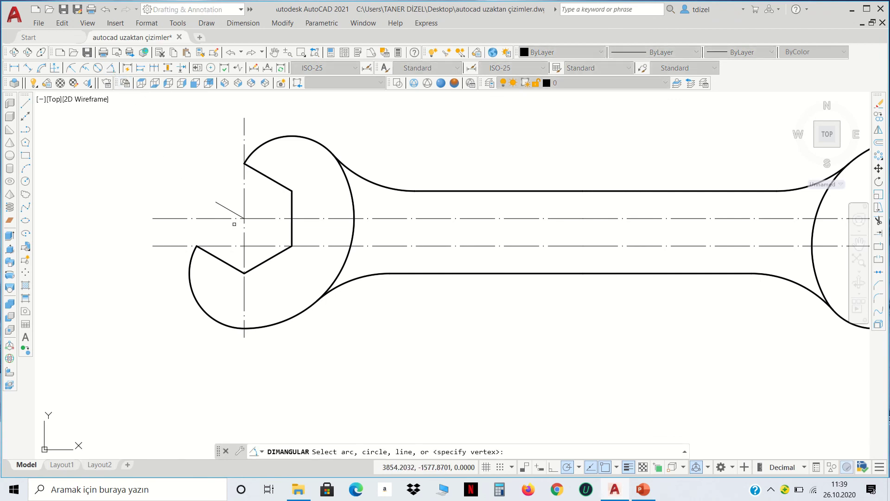
scroll(208, 202, "up", 2)
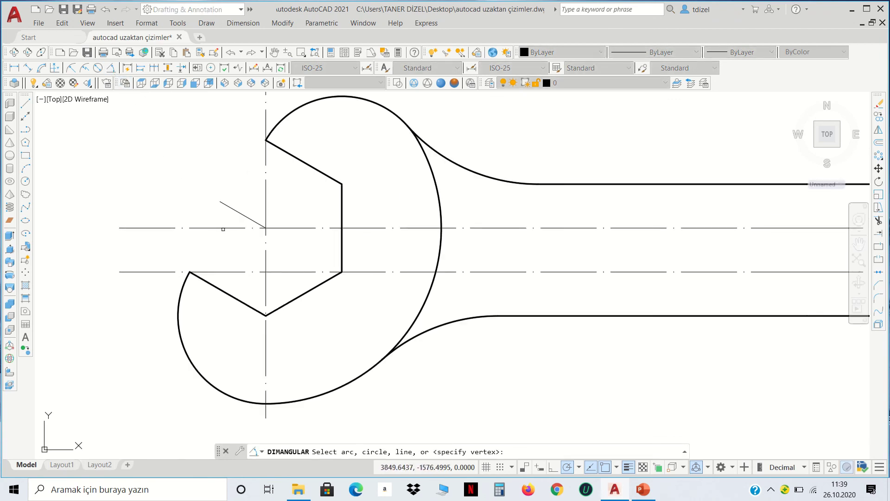
left_click(225, 228)
left_click(222, 201)
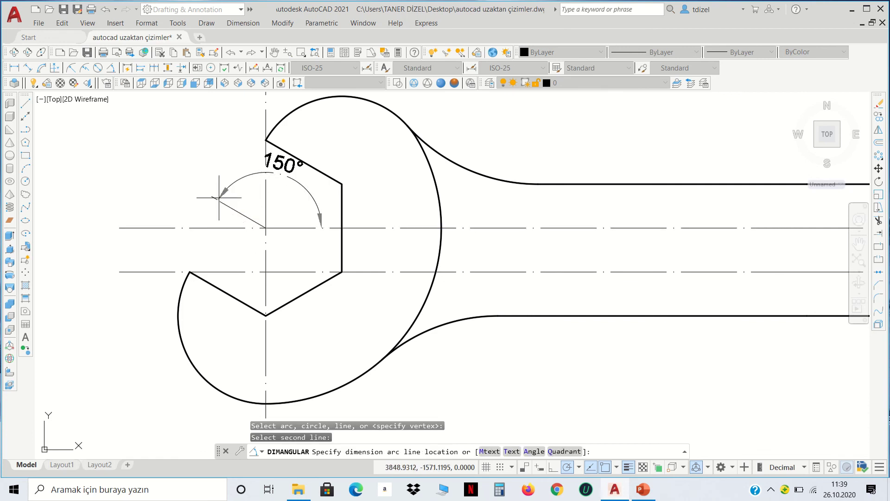
left_click(114, 188)
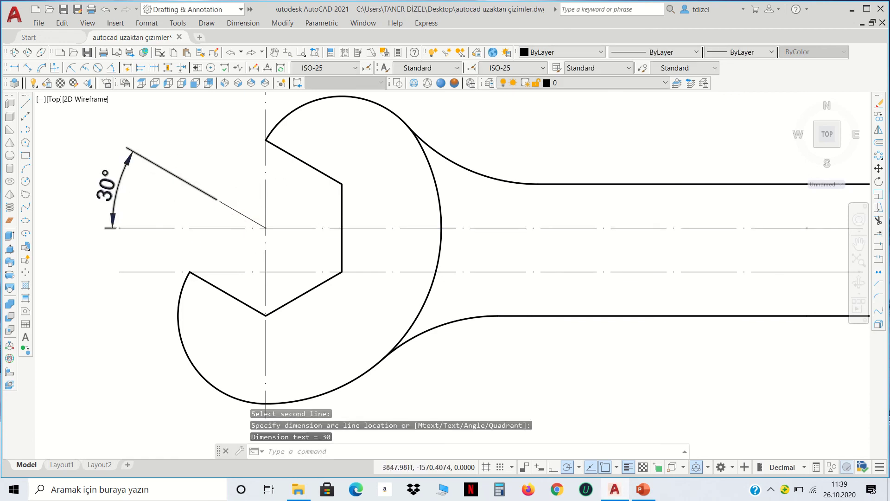
scroll(338, 249, "down", 5)
scroll(388, 294, "up", 1)
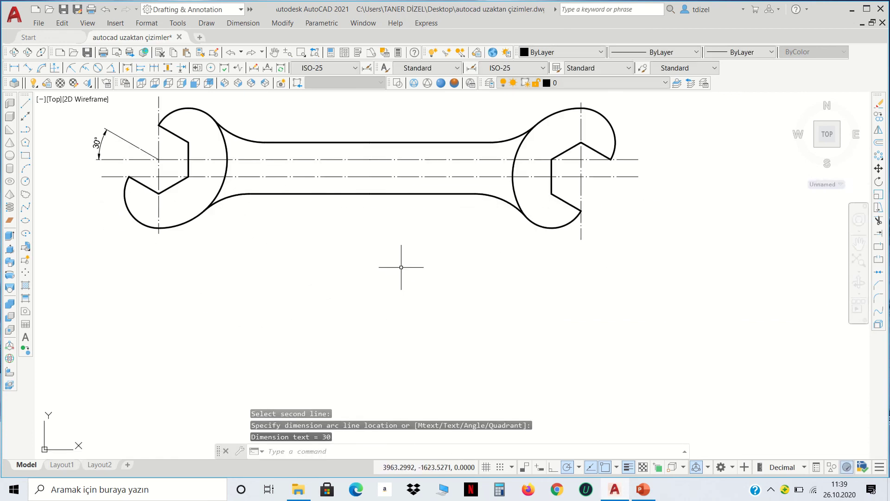
middle_click_drag(401, 267, 425, 302)
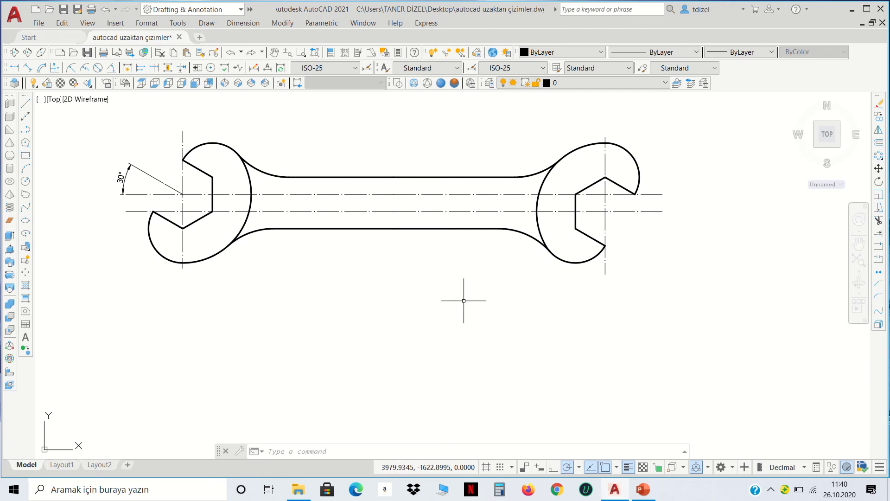
scroll(464, 301, "down", 4)
scroll(464, 301, "down", 4)
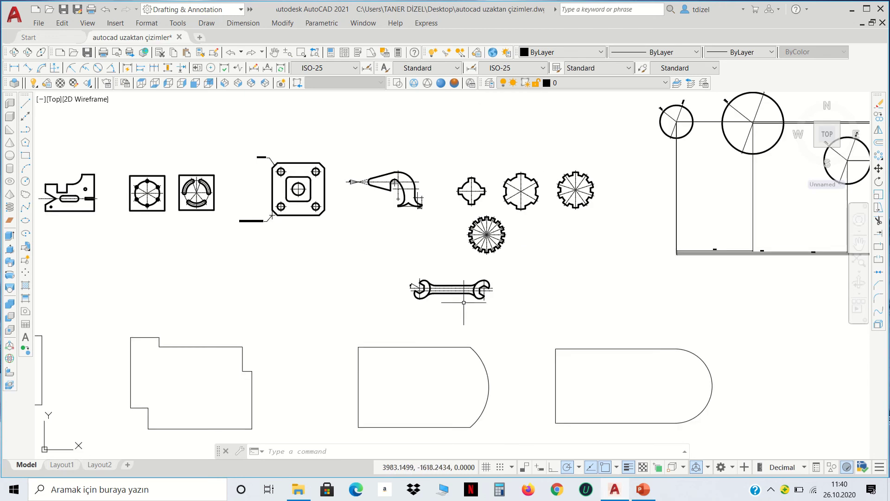
scroll(520, 242, "up", 3)
scroll(541, 260, "up", 1)
scroll(550, 267, "up", 1)
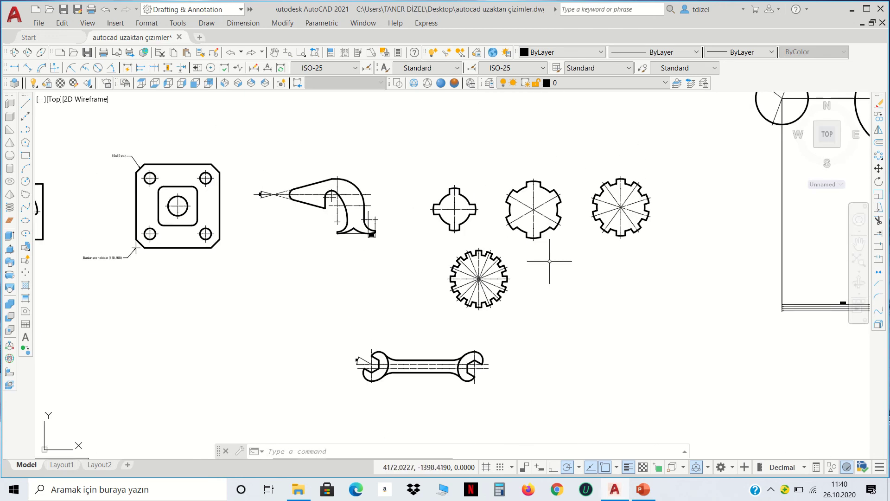